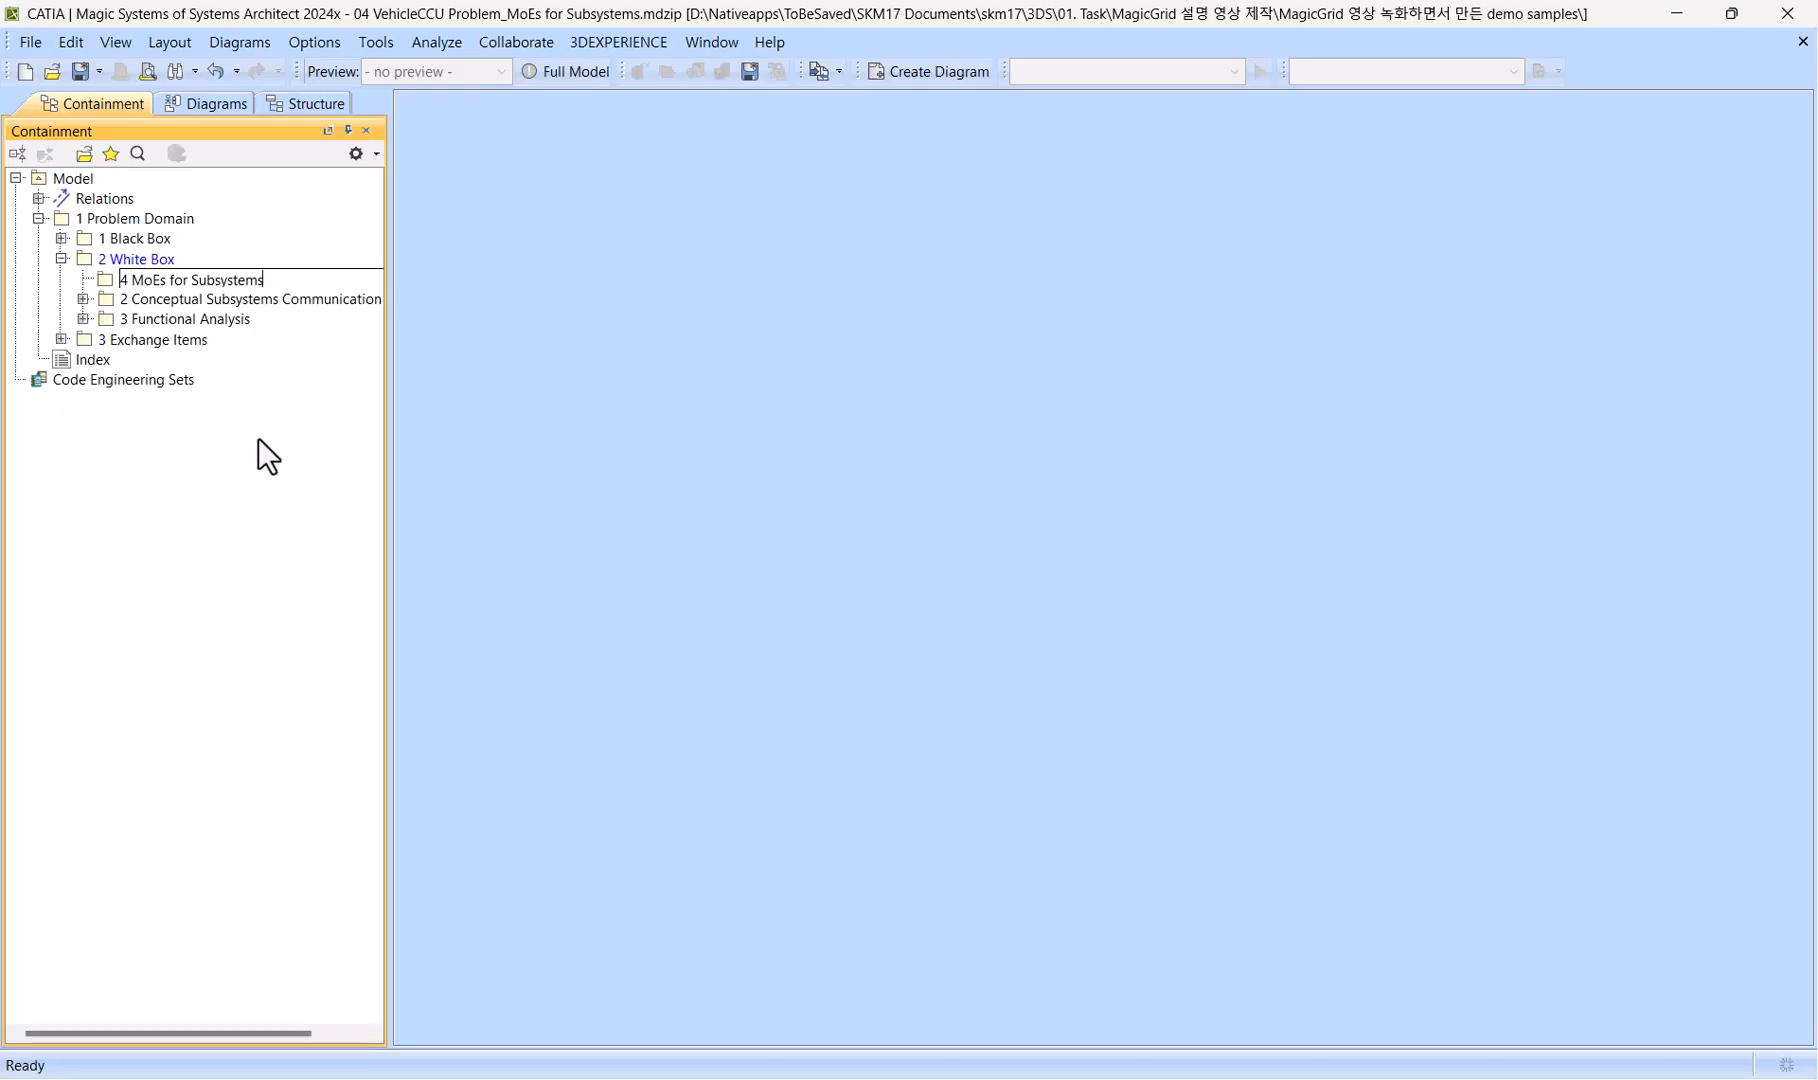
# Name the new package under 2 White Box "4 MoEs for Subsystems".
pyautogui.press('Return')
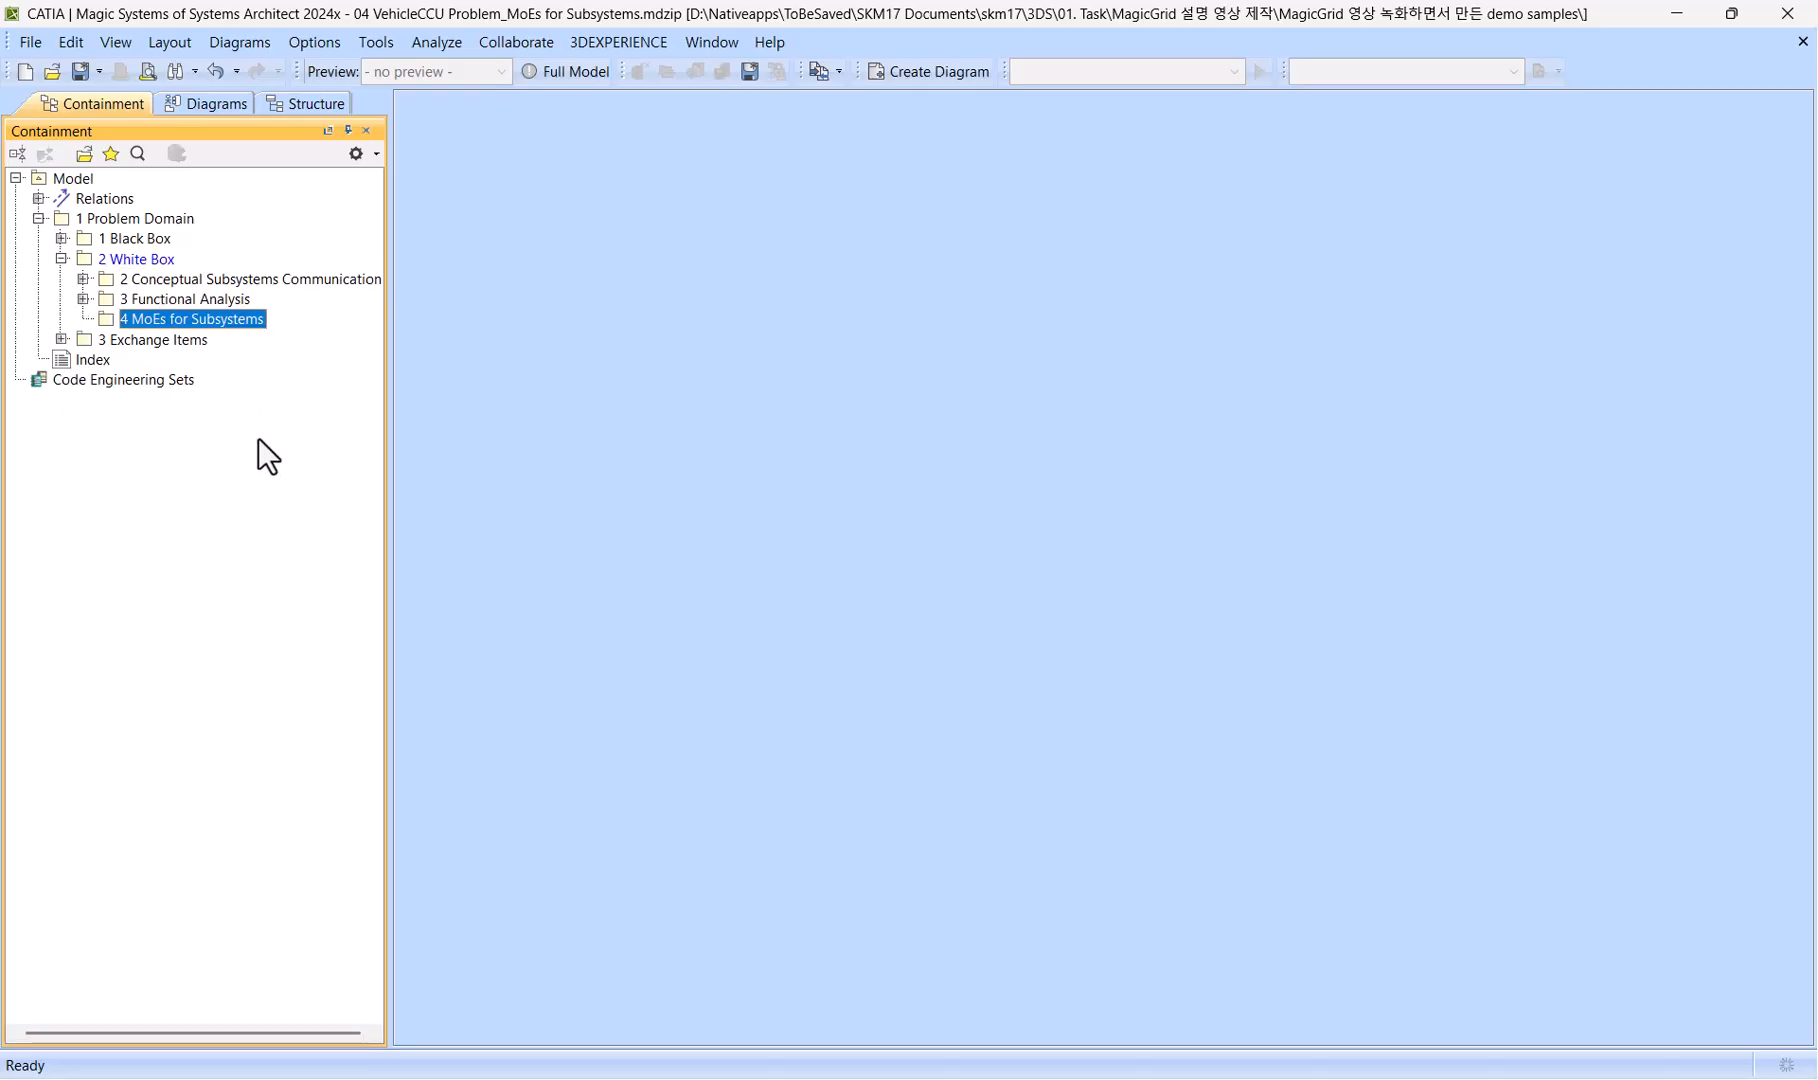
# Open the Stakeholder Needs table in the 1 Stakeholder Needs package of 1 Black Box.
pyautogui.click(121, 236)
pyautogui.press('Right')
pyautogui.press('Down')
pyautogui.press('Right')
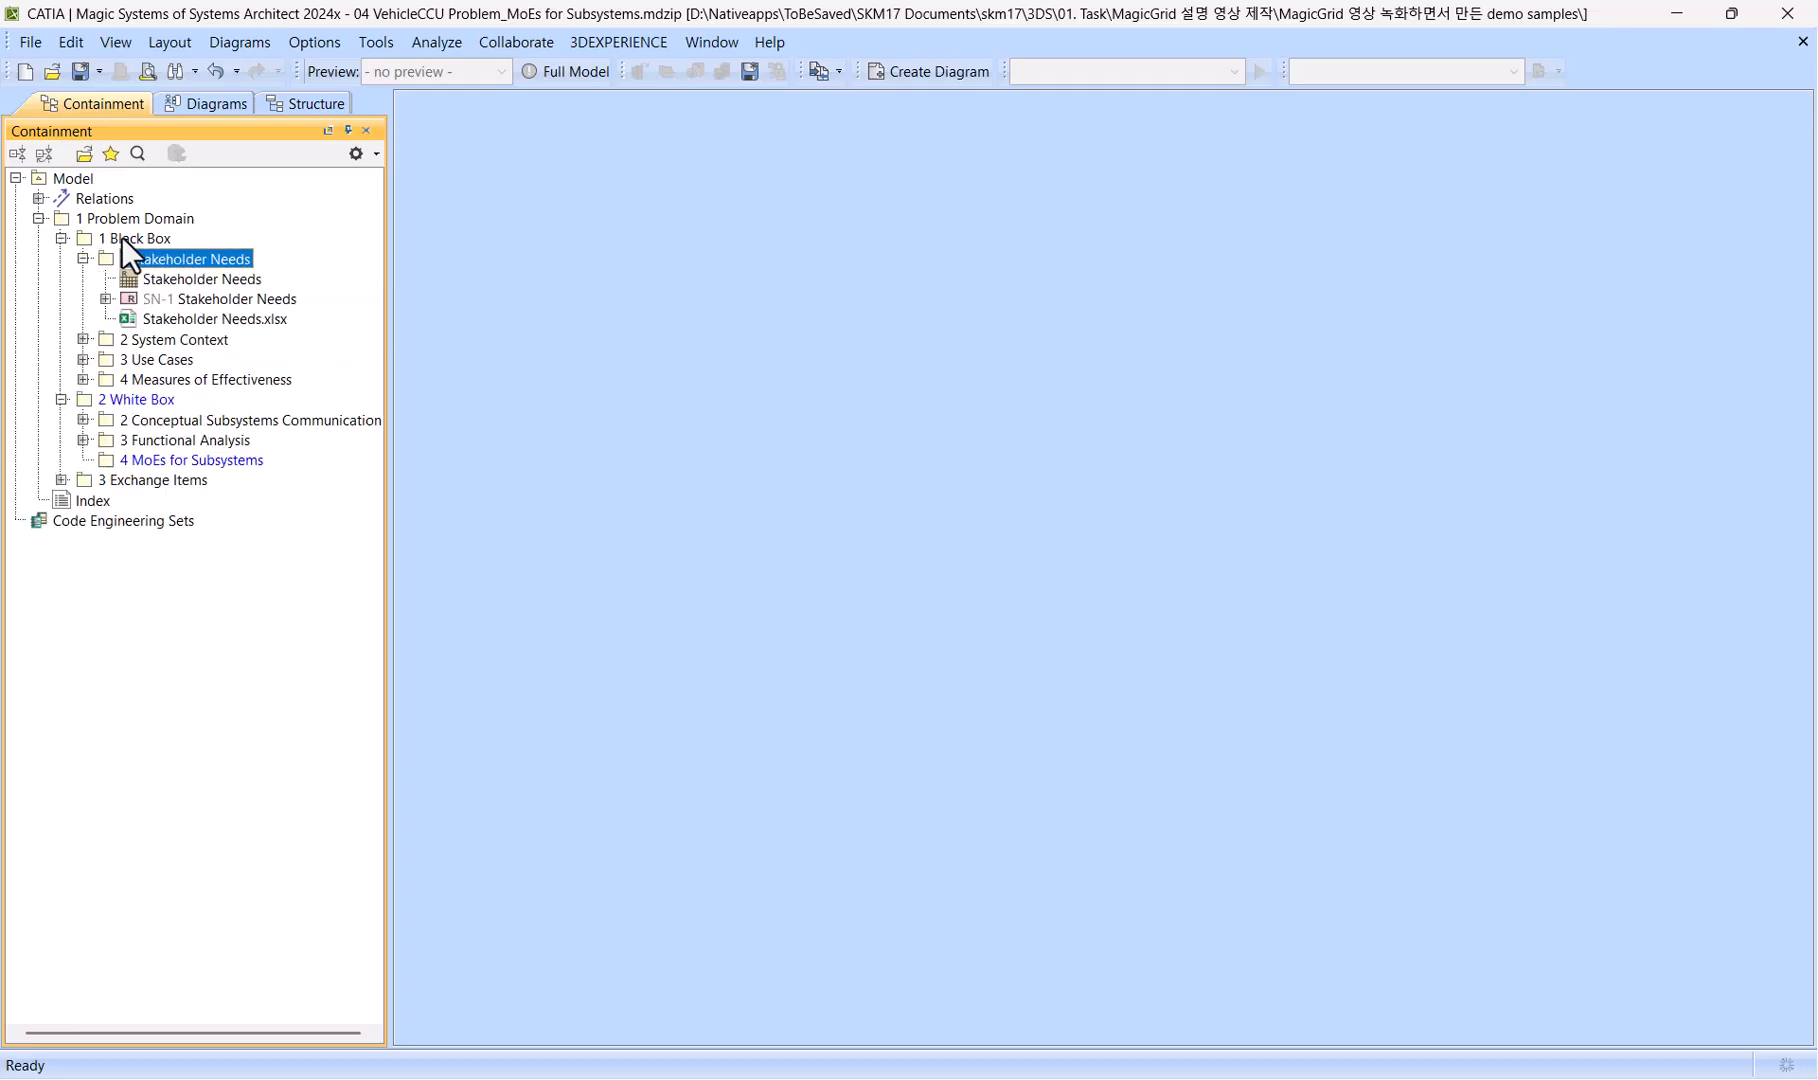
pyautogui.press('Down')
pyautogui.press('Return')
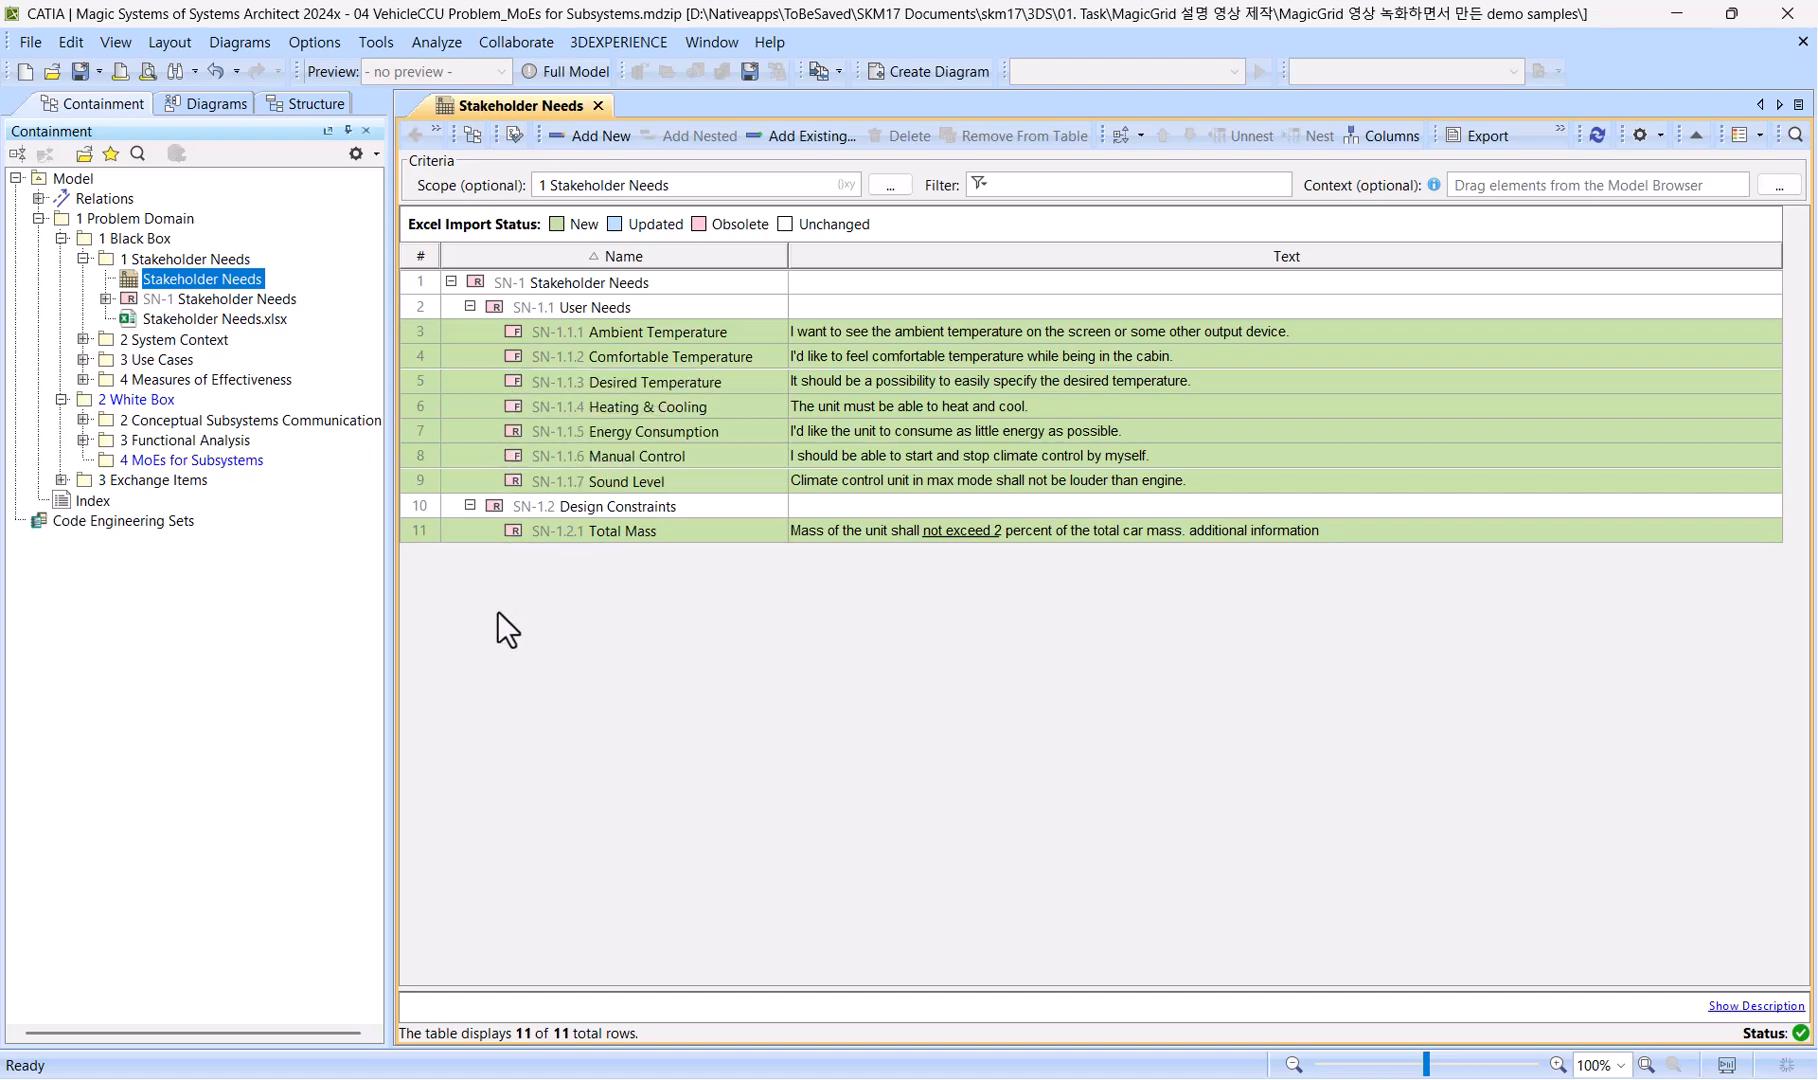
# Highlight the Total Mass, Sound Level and Energy Consumption needs together in the table.
pyautogui.click(474, 534)
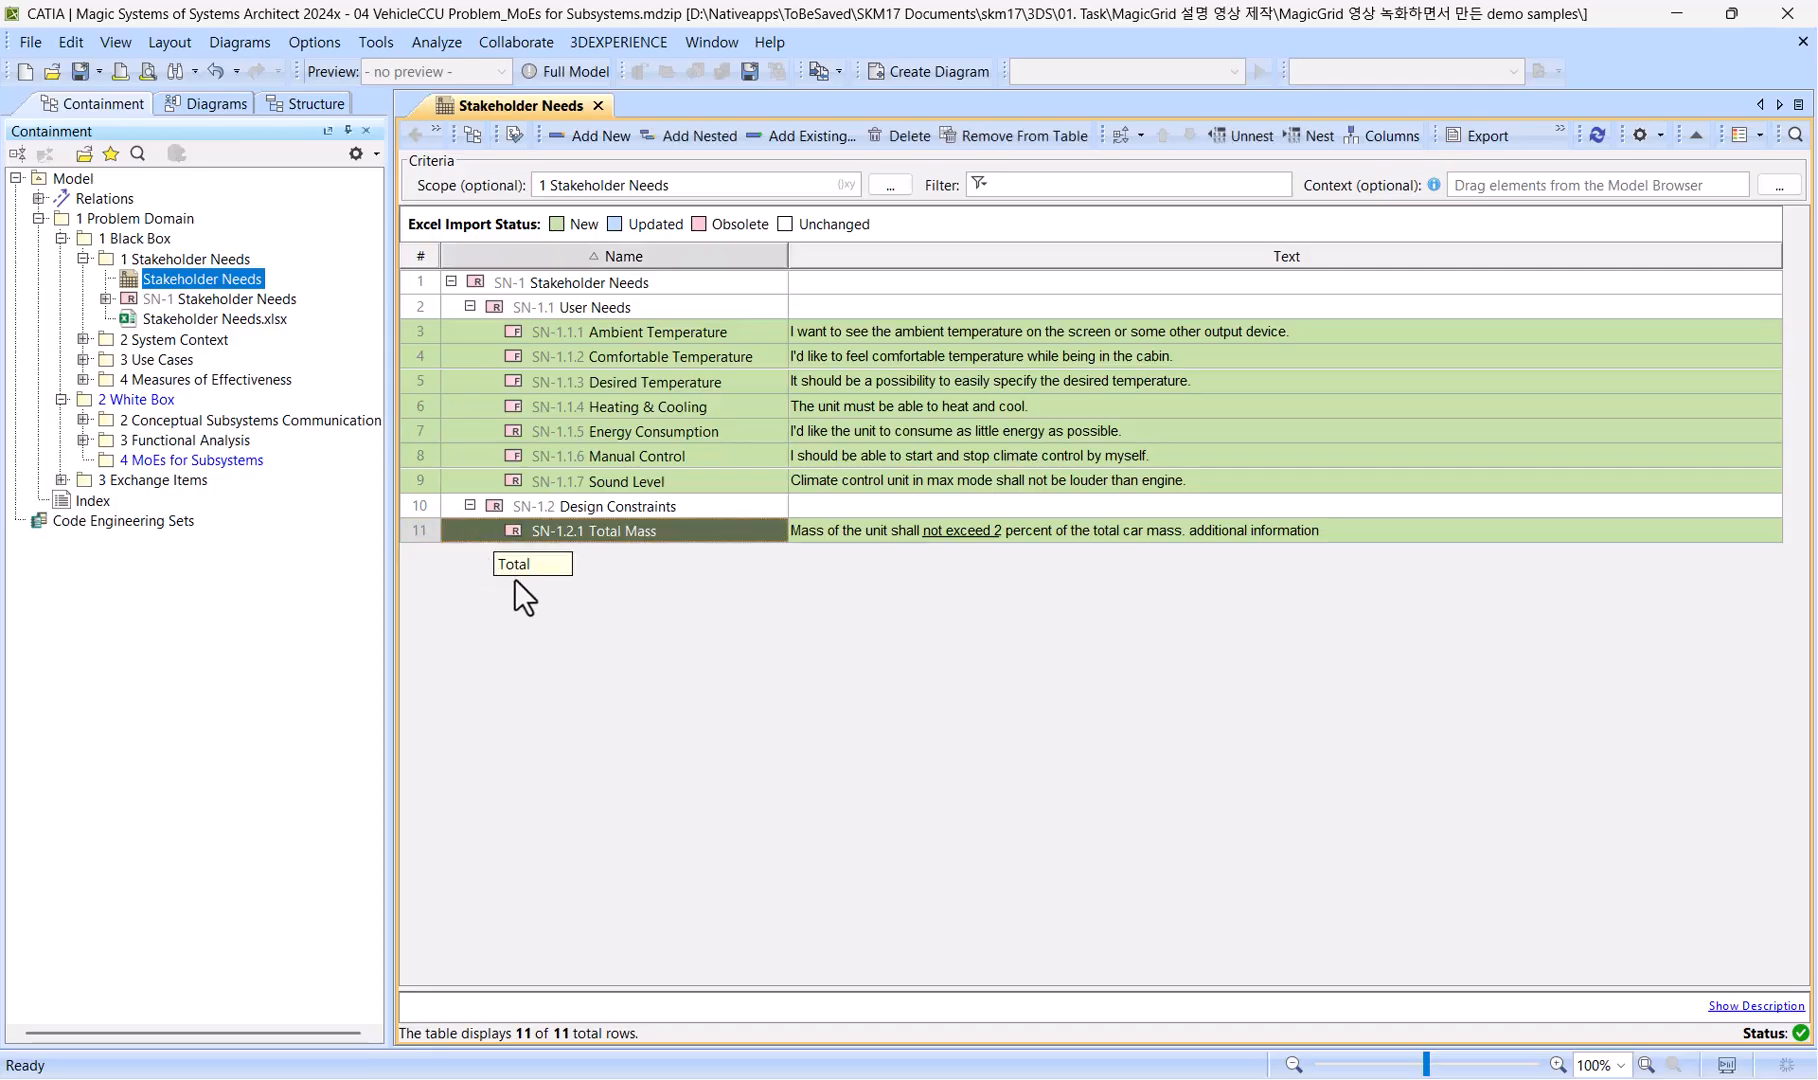
pyautogui.keyDown('ctrl'); pyautogui.click(477, 481); pyautogui.keyUp('ctrl')
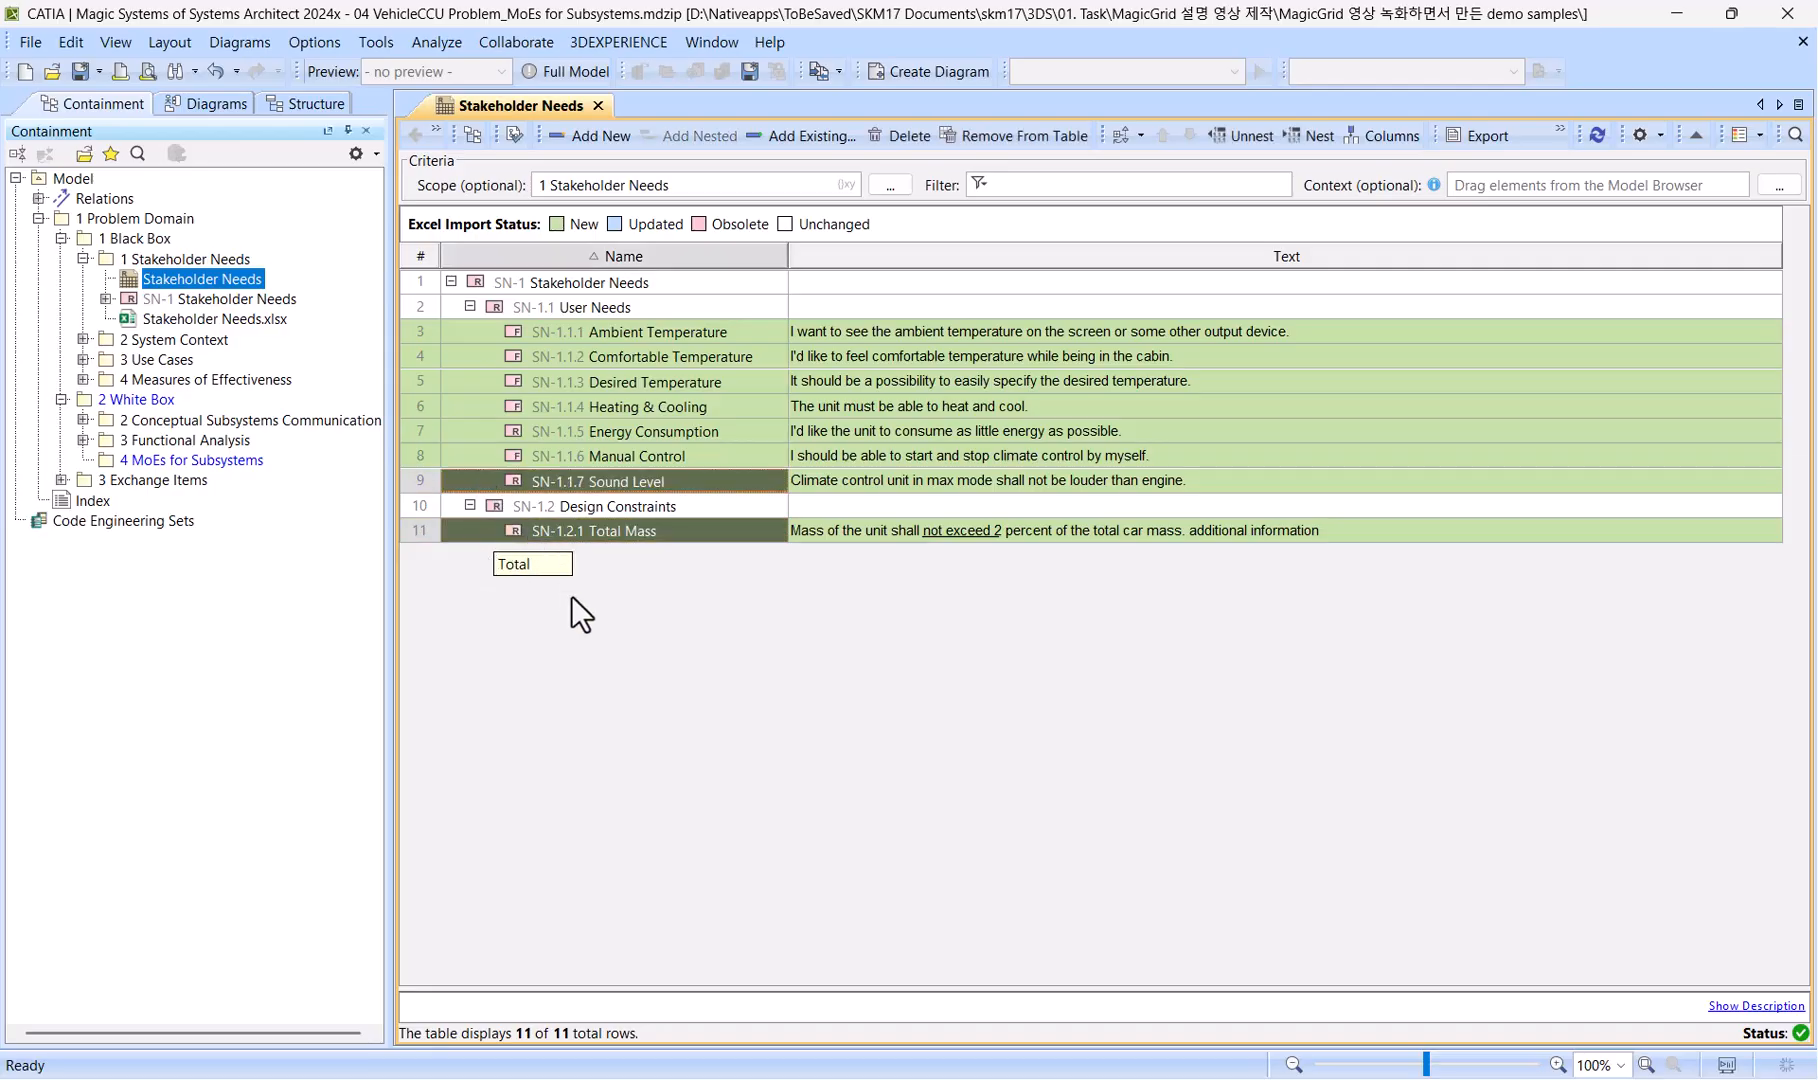
pyautogui.keyDown('ctrl'); pyautogui.click(459, 428); pyautogui.keyUp('ctrl')
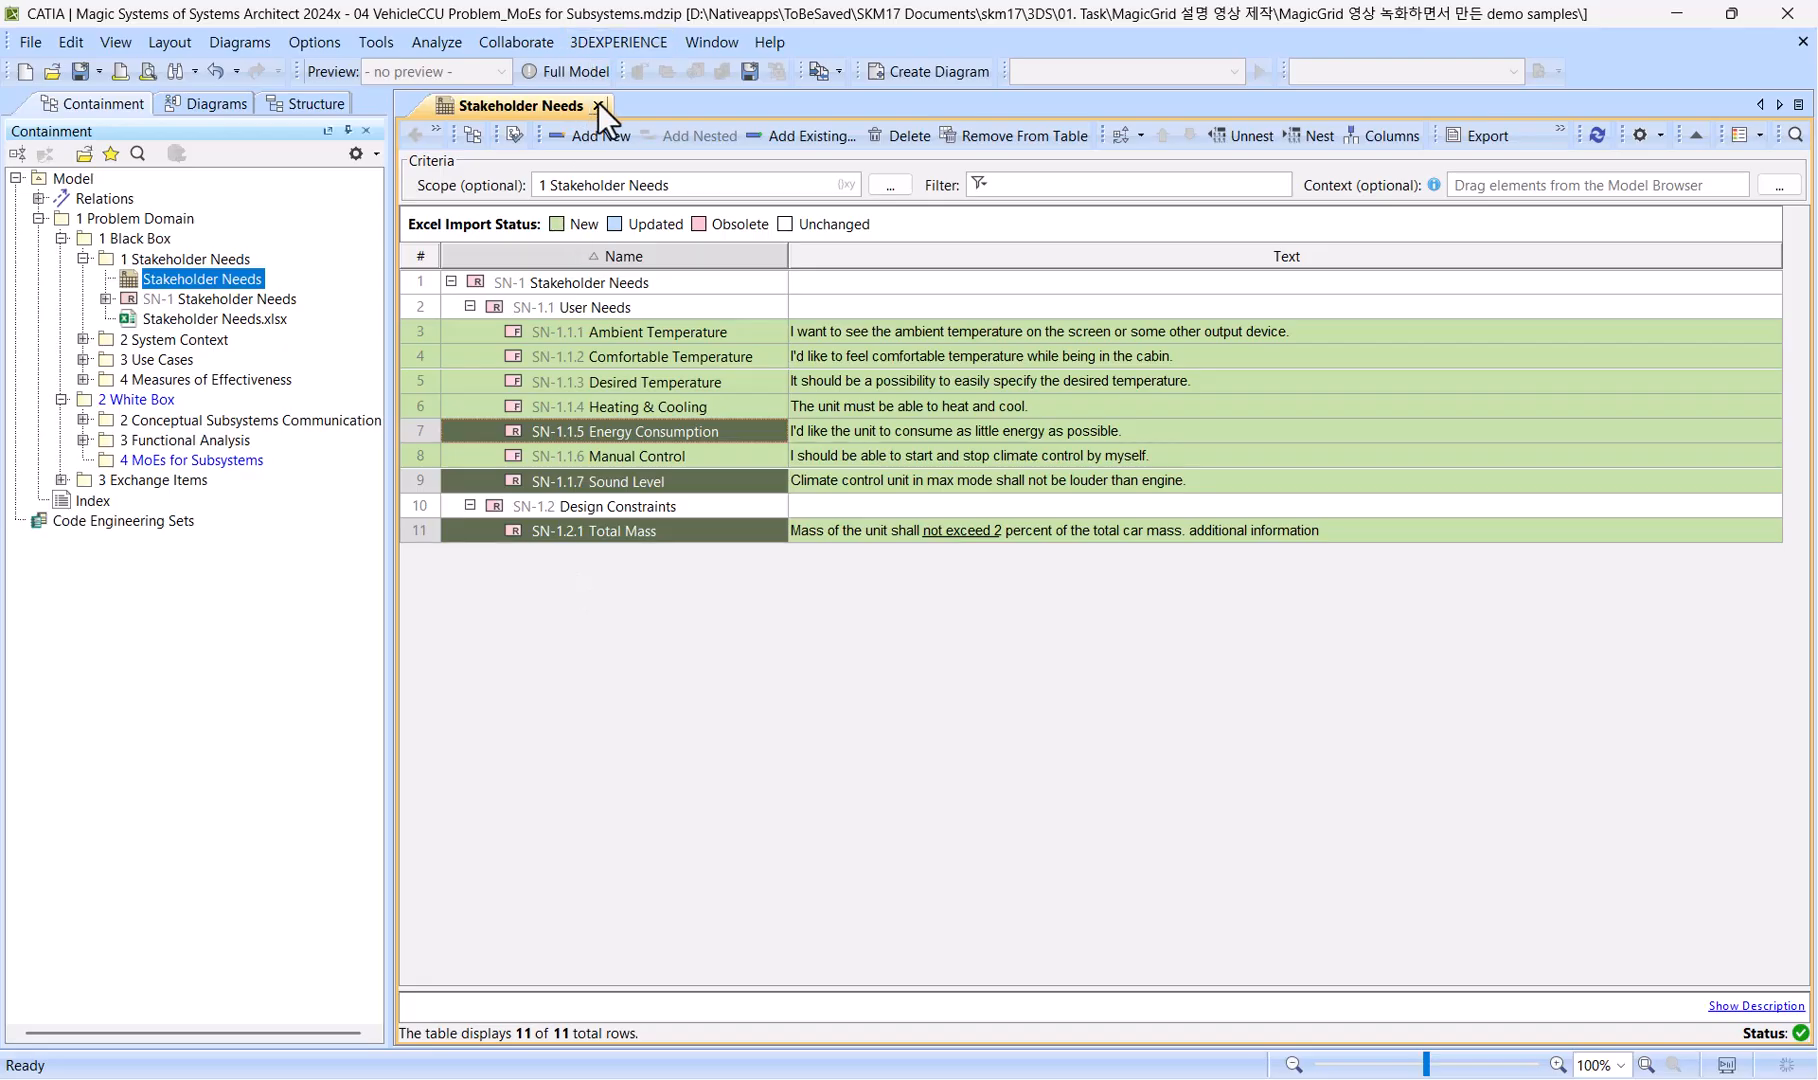
# Create a block definition diagram in the 4 MoEs for Subsystems package and name it "MoEs for Subsystems".
pyautogui.rightClick(142, 457)
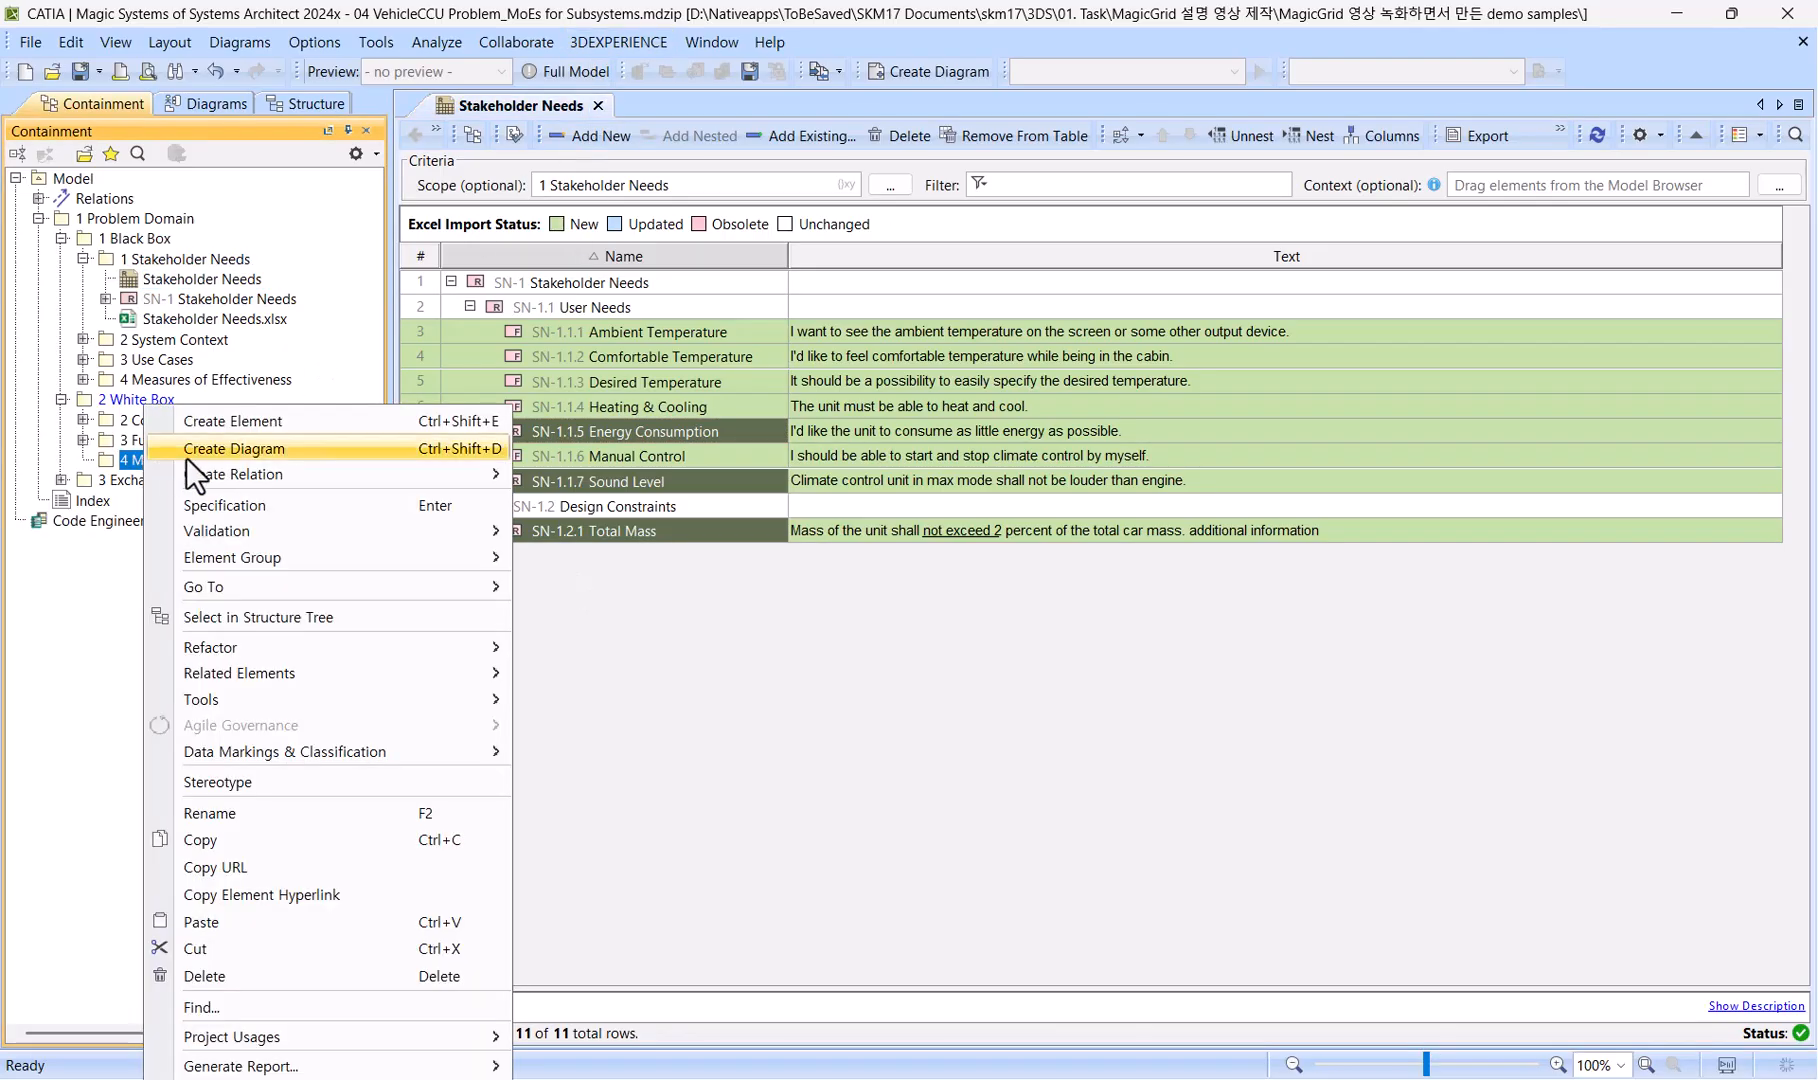
pyautogui.click(268, 446)
pyautogui.write('bdd')
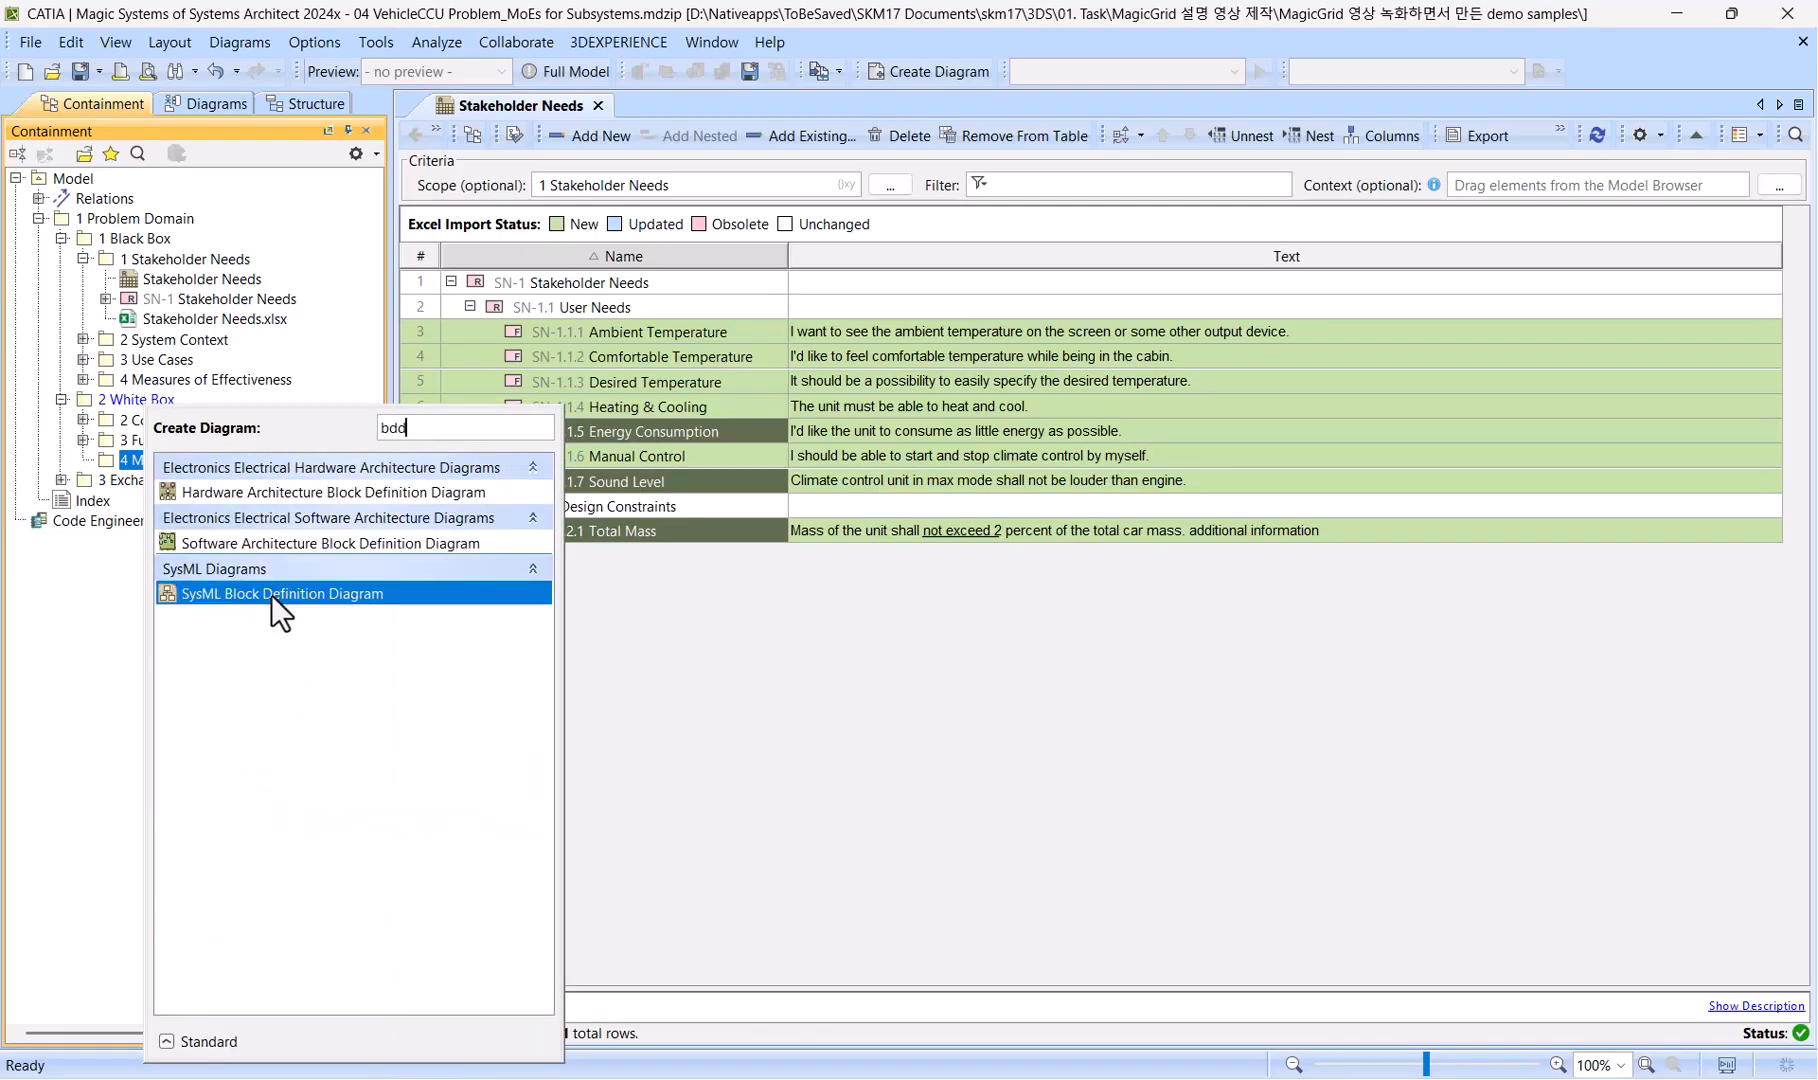
pyautogui.click(271, 594)
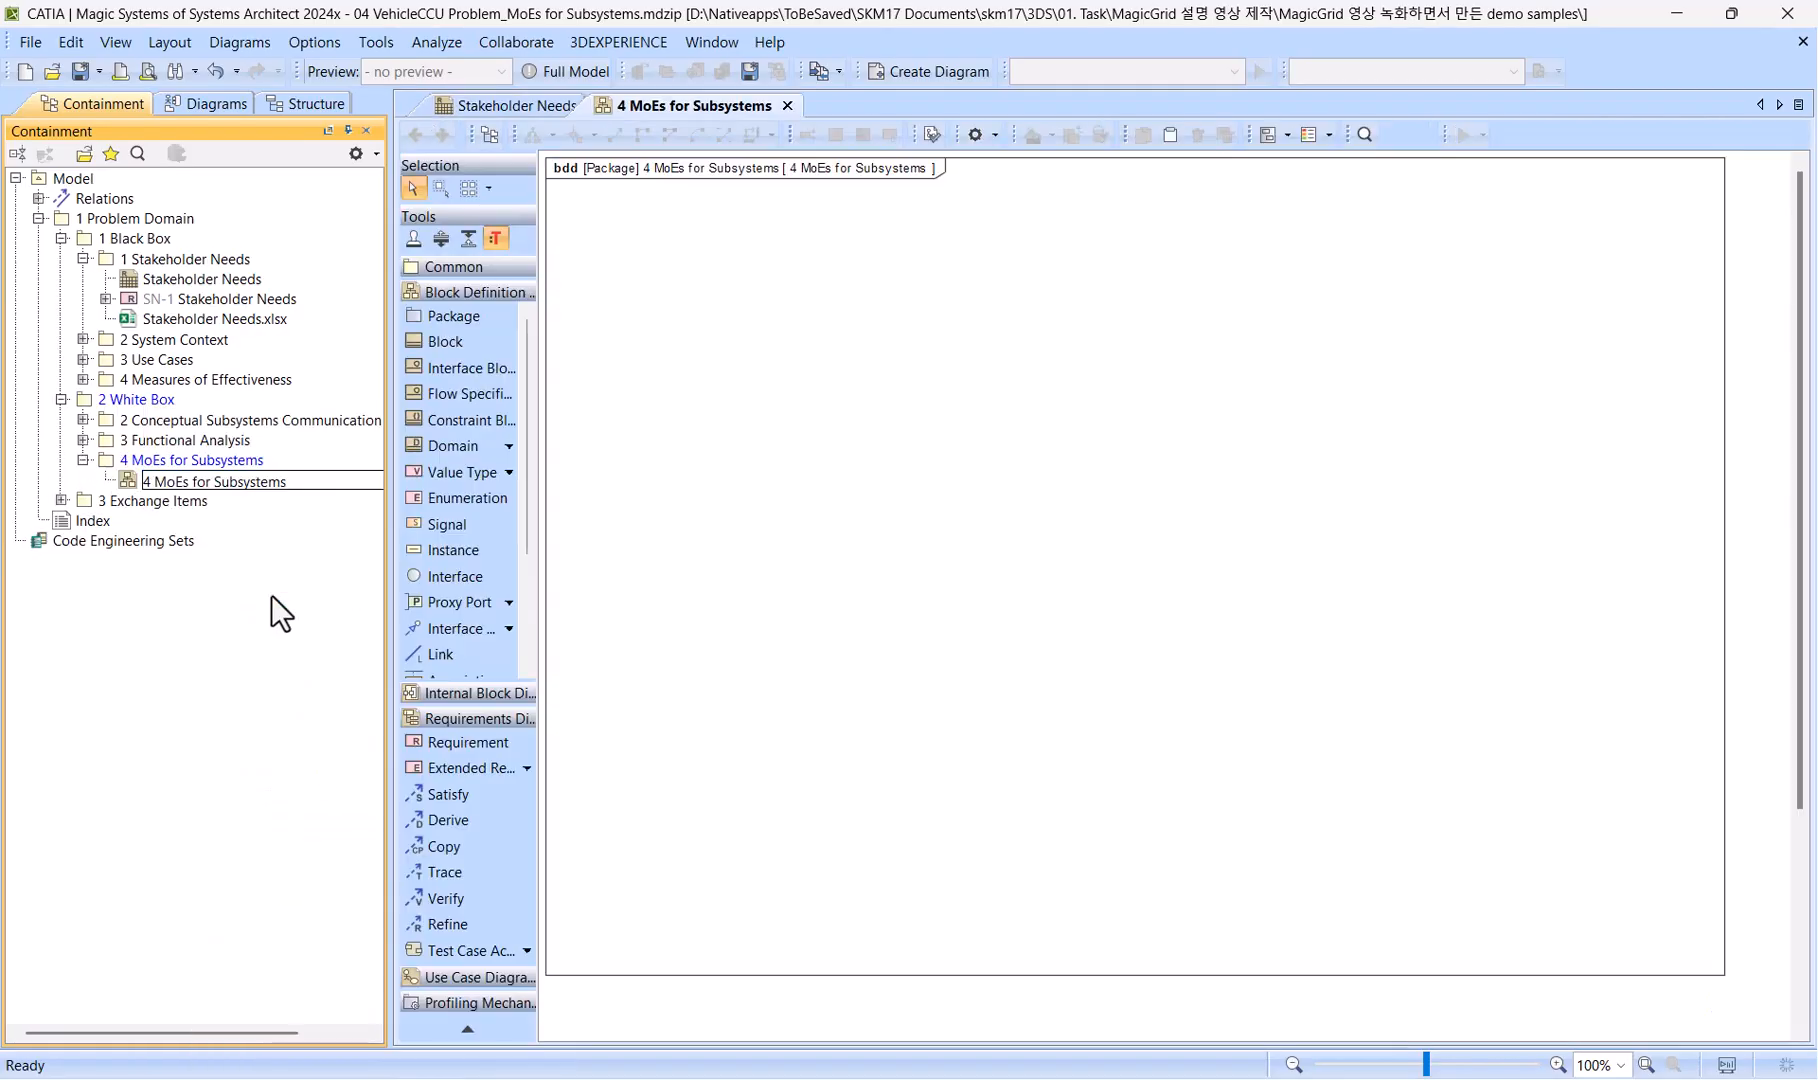
pyautogui.press('Home')
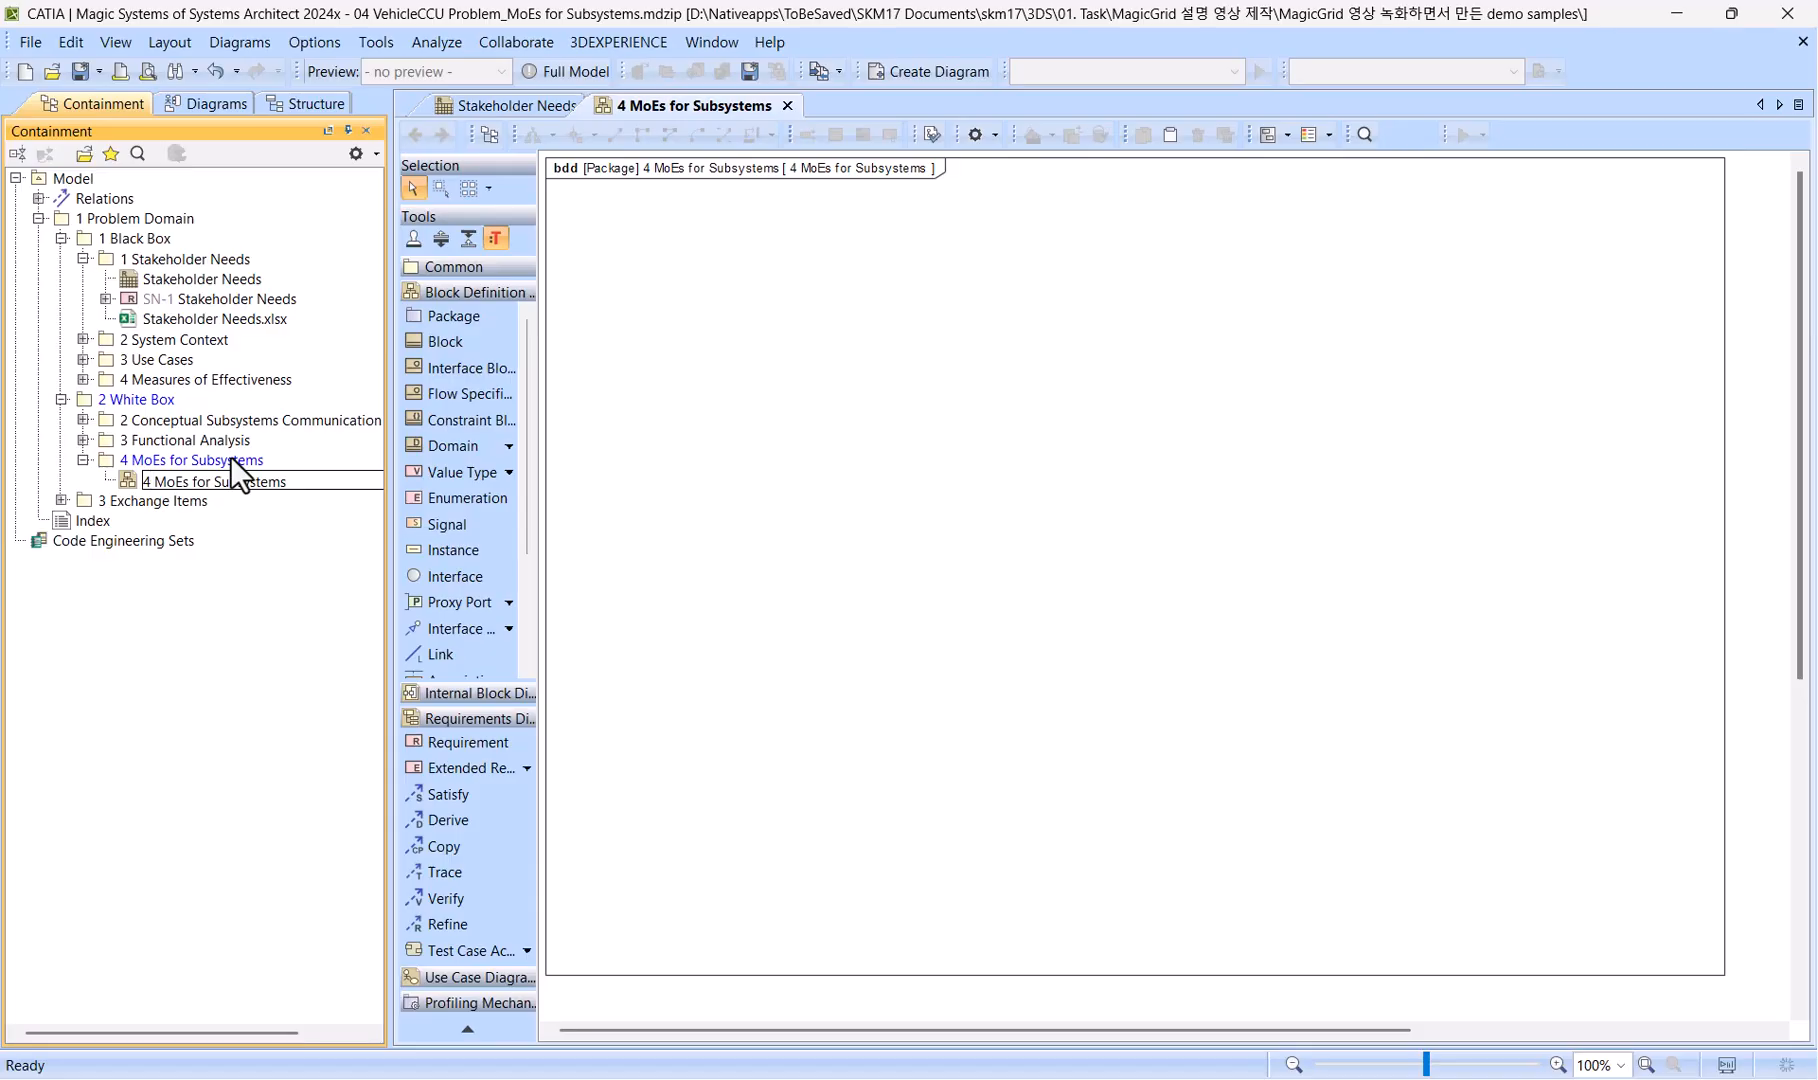
pyautogui.press('Delete')
pyautogui.press('Delete')
pyautogui.press('Return')
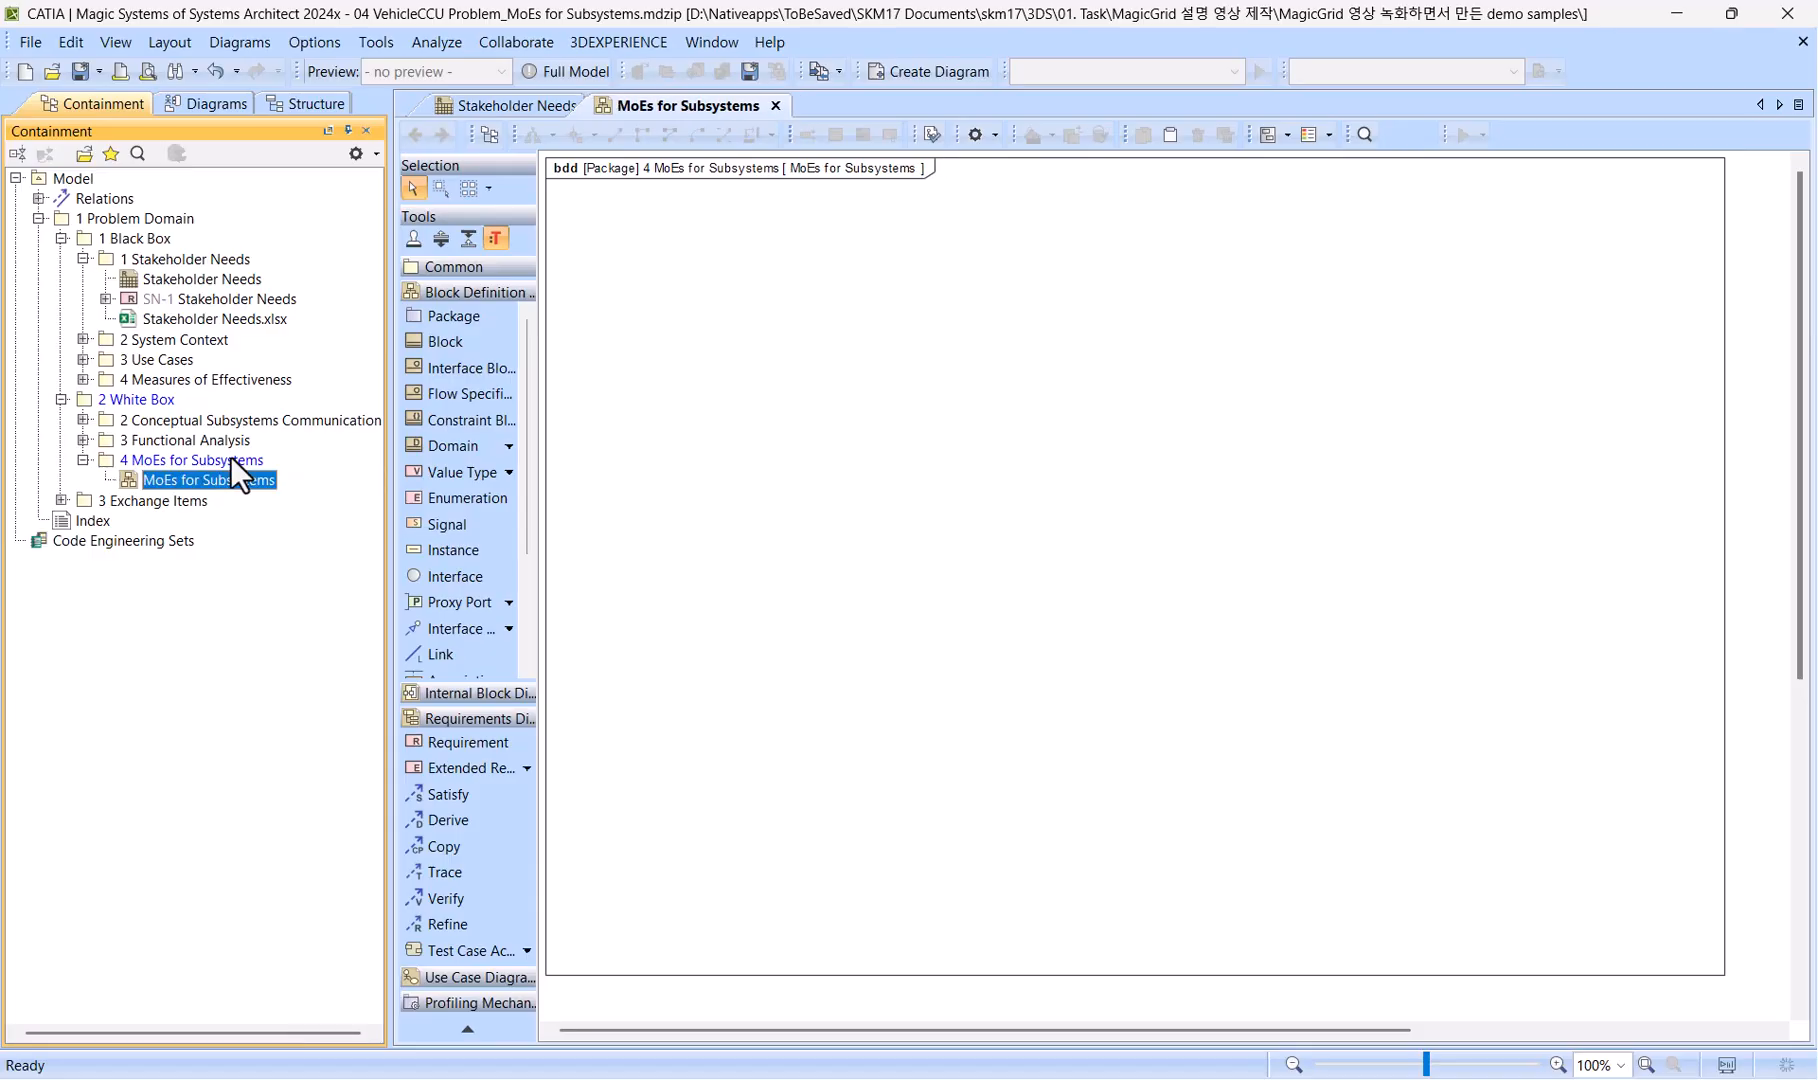
# Find the MoEs Holder block in the model and place it near the top of the new diagram.
pyautogui.click(138, 155)
pyautogui.write('MoEs')
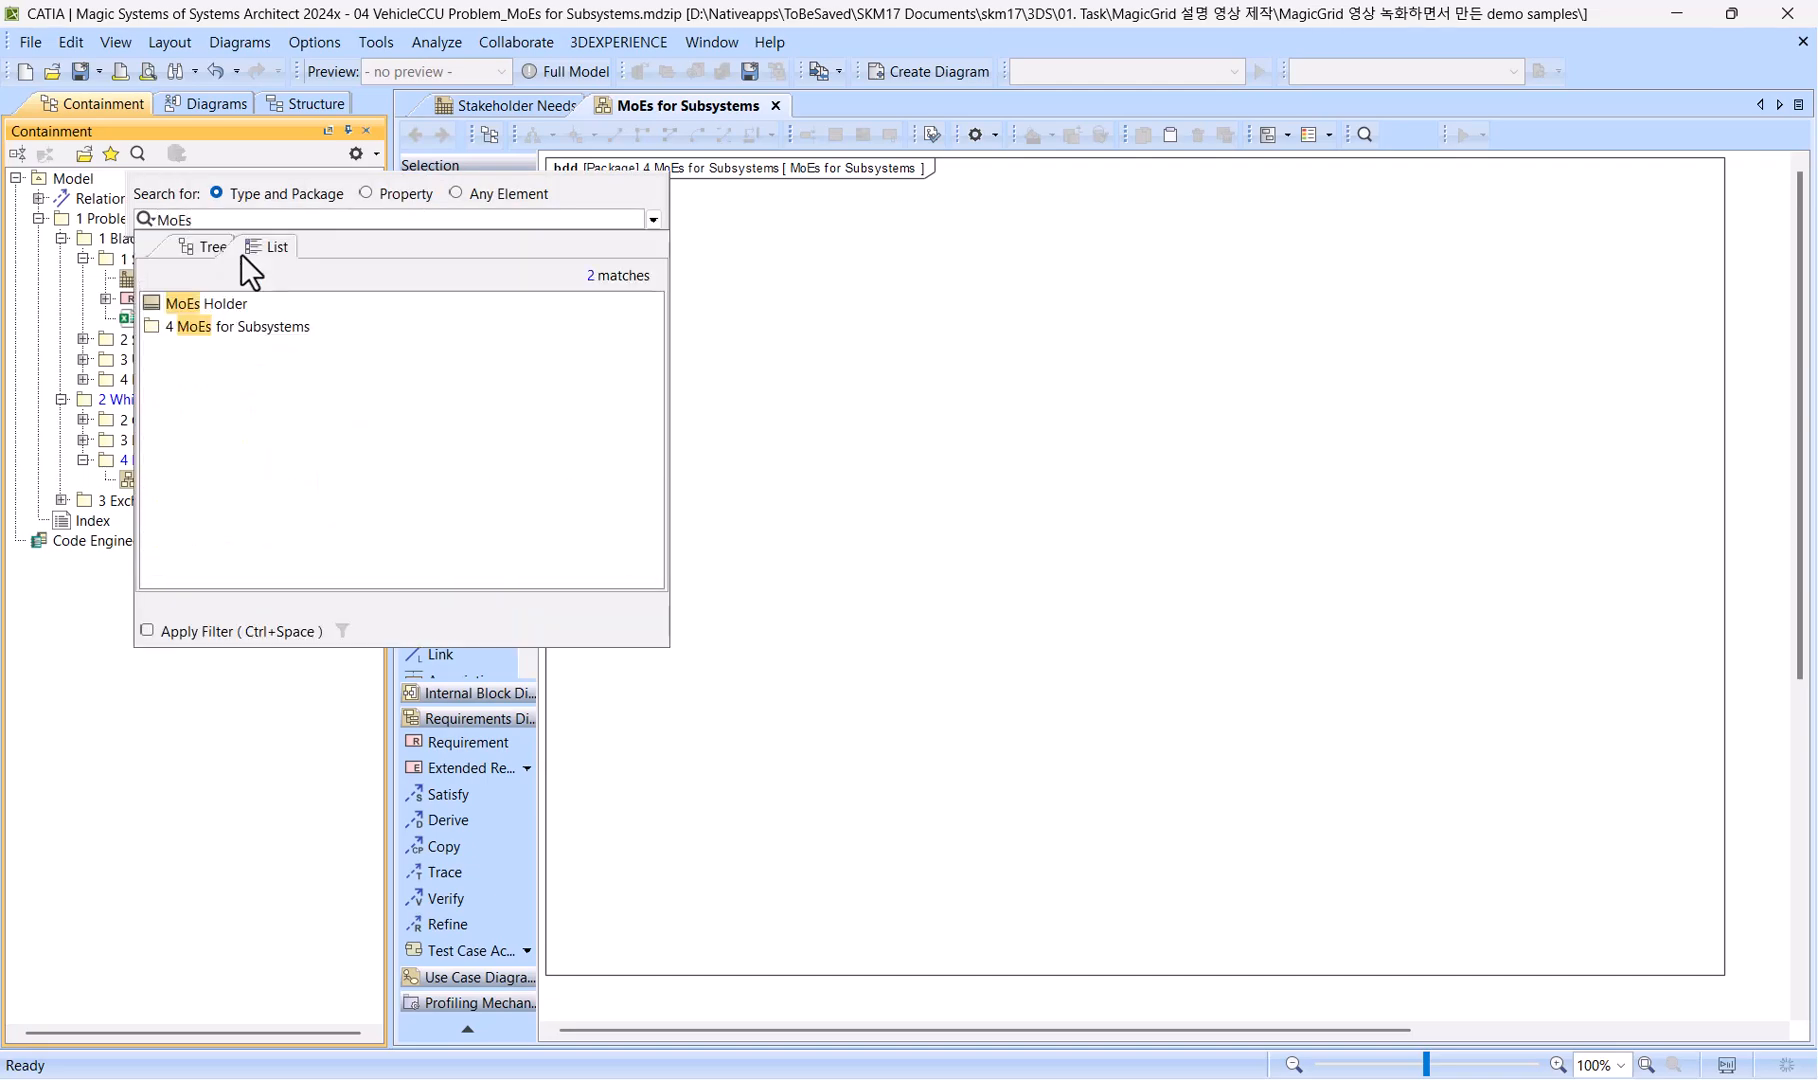
pyautogui.press('Down')
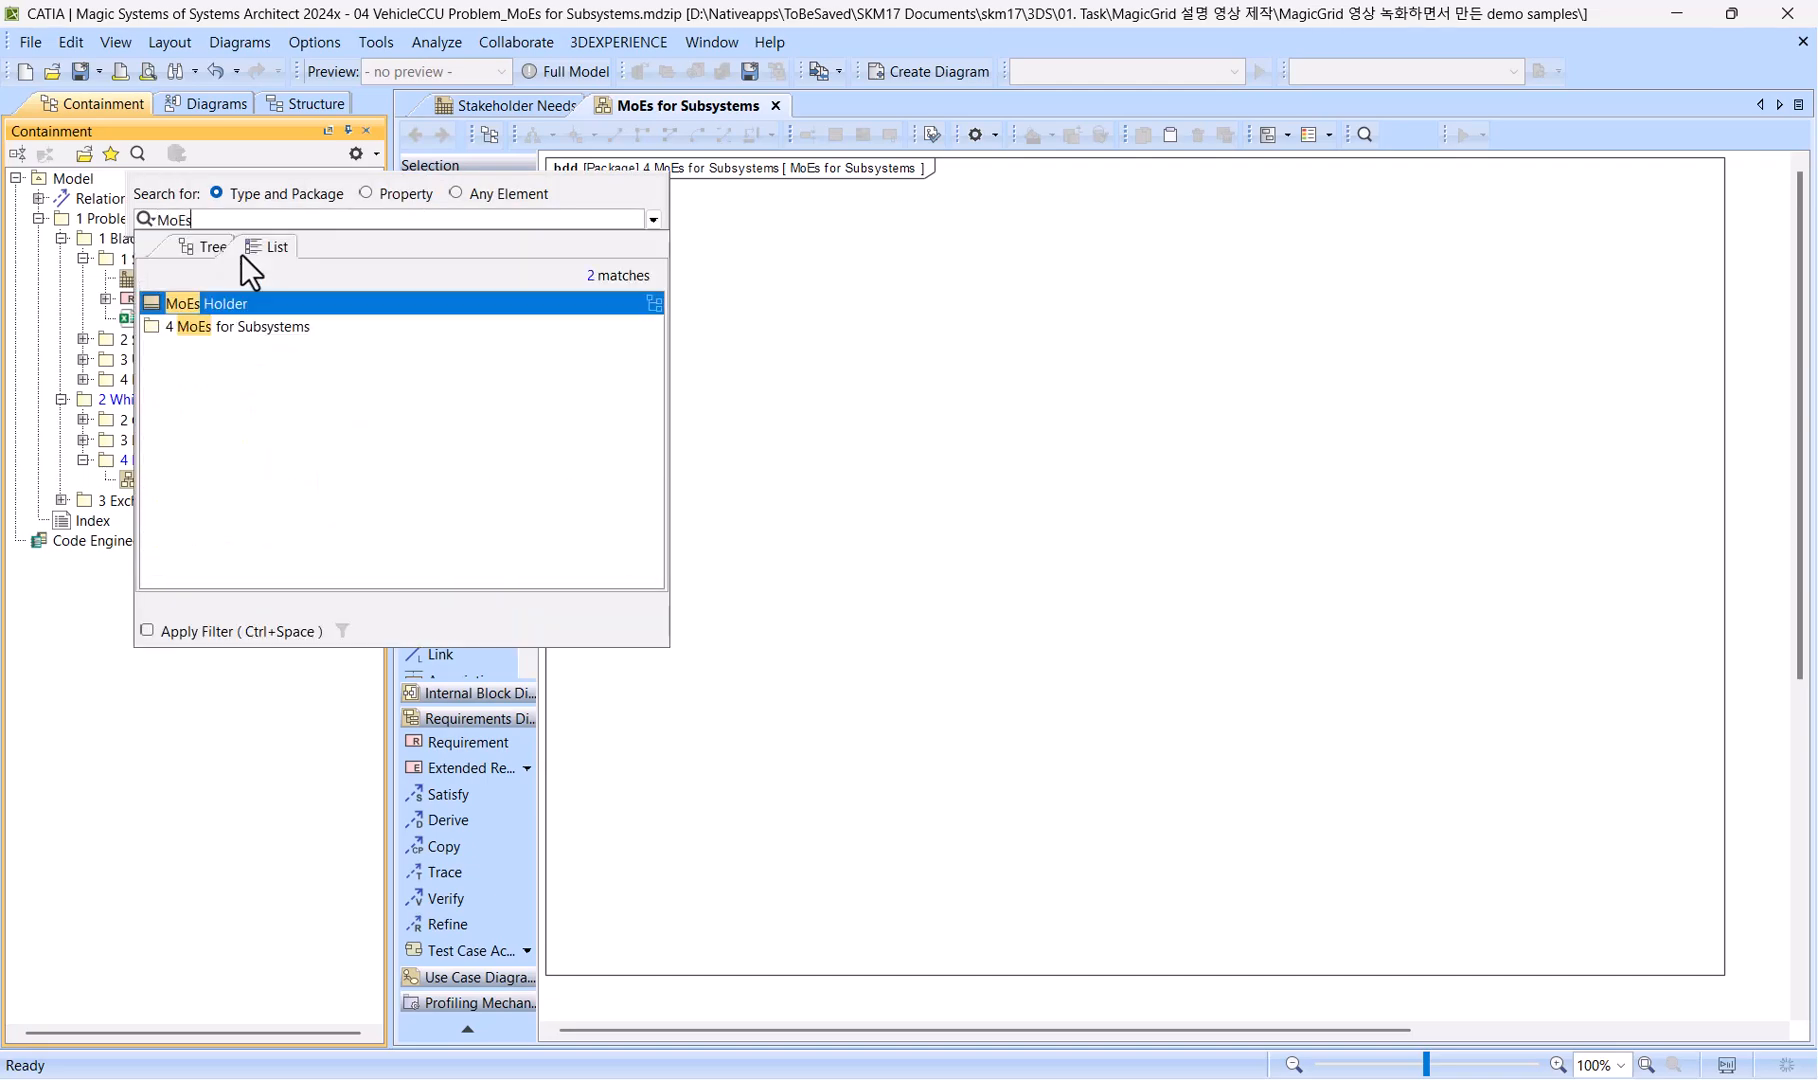
pyautogui.press('Return')
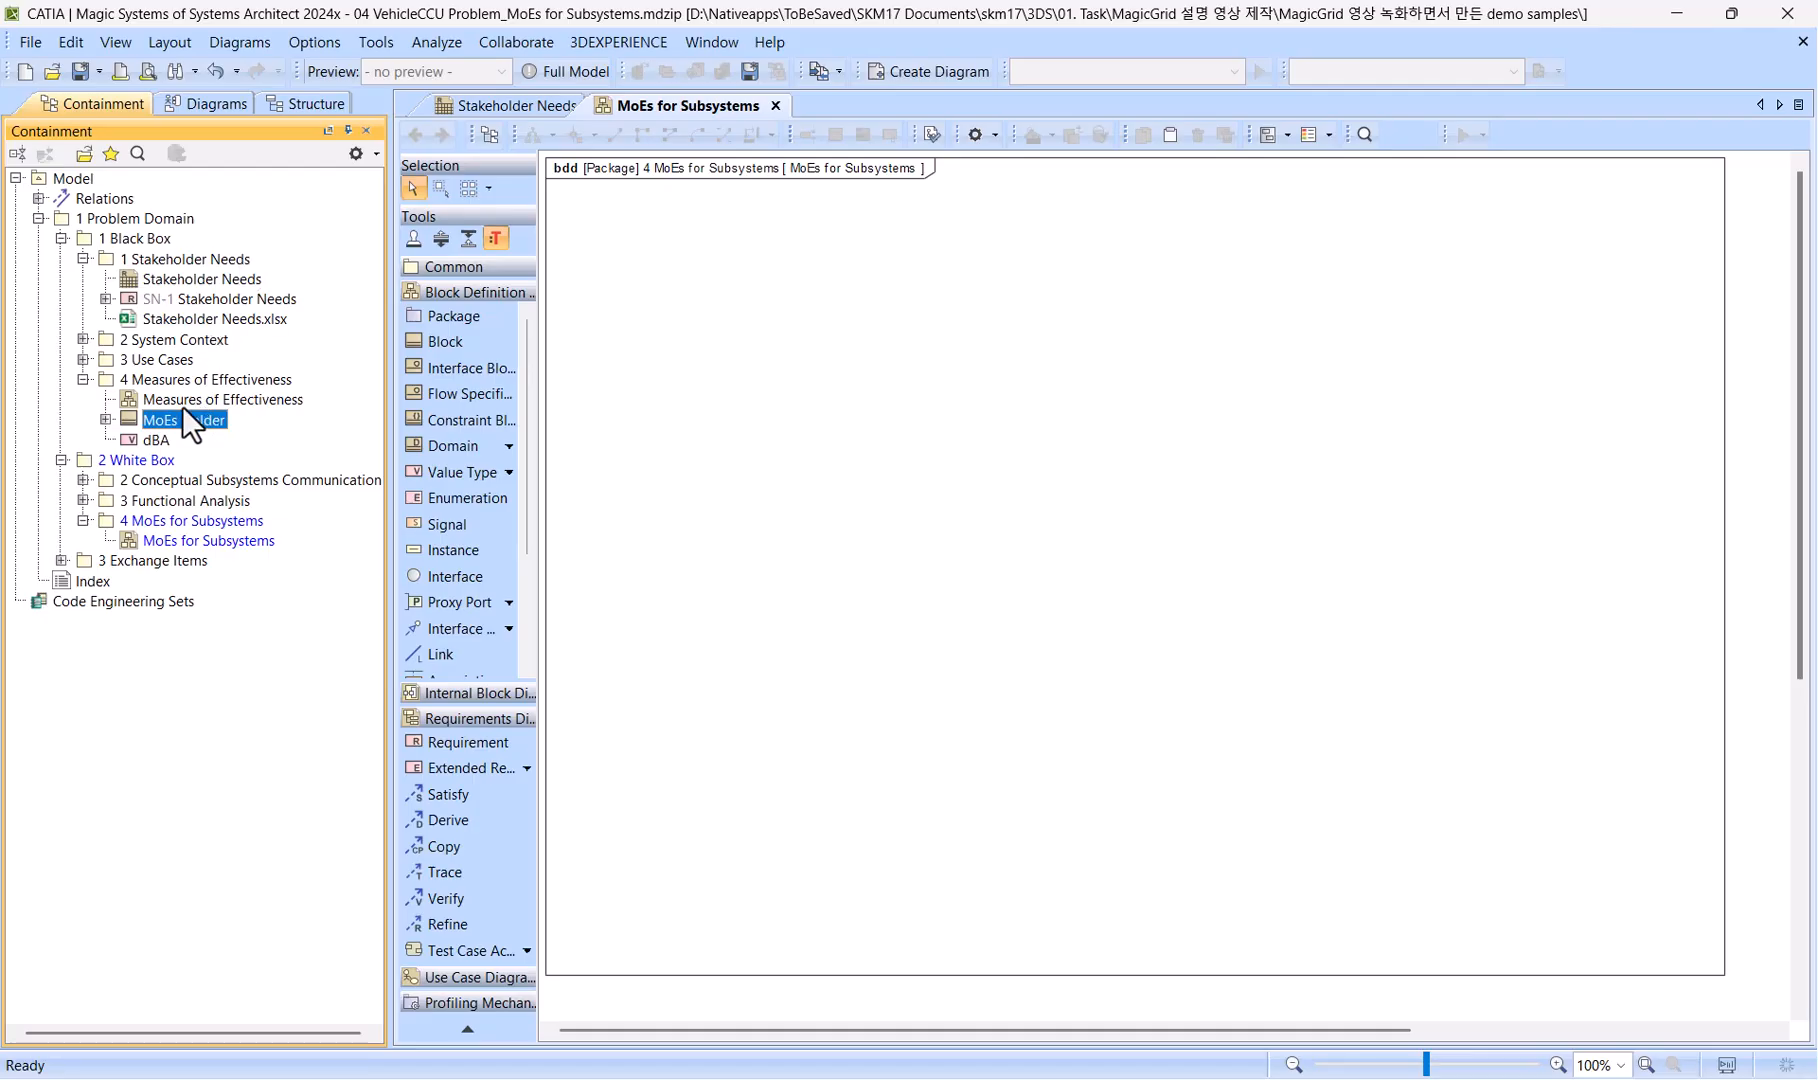
pyautogui.moveTo(177, 418); pyautogui.dragTo(935, 242)
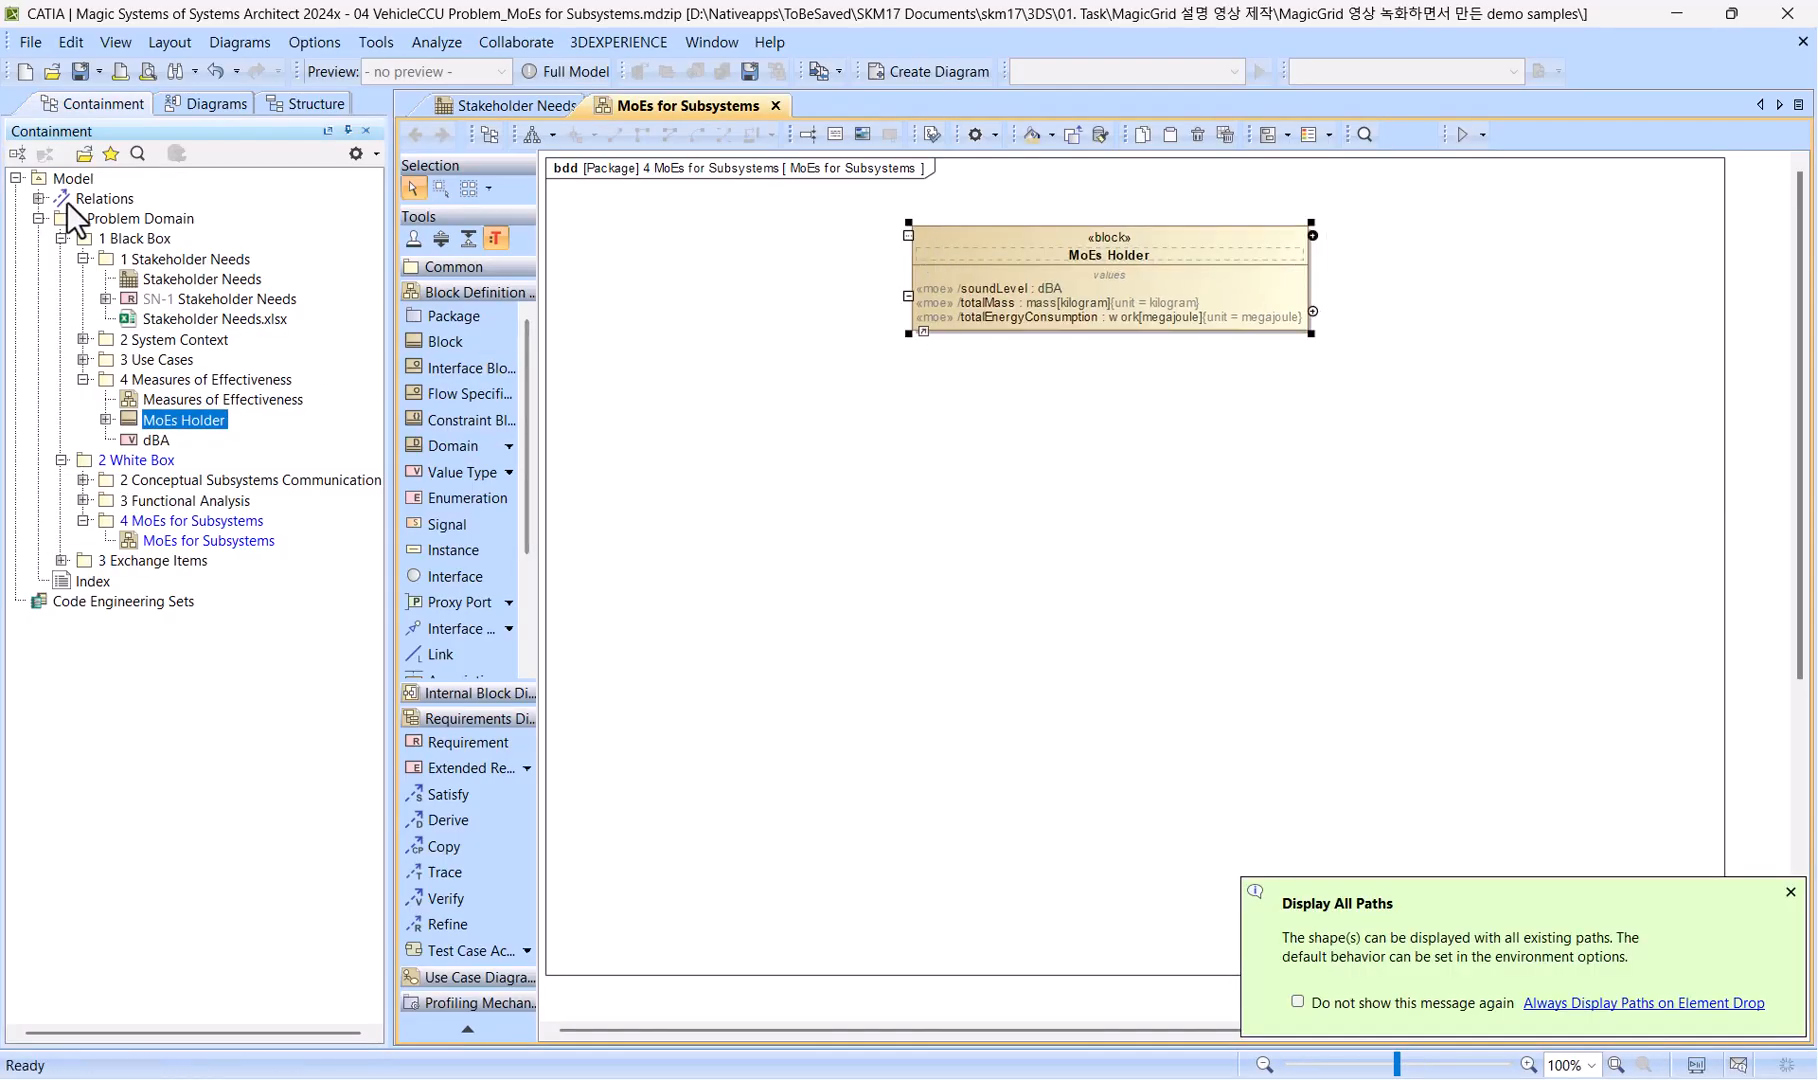
# Place the Cooling block below MoEs Holder on the diagram and draw a generalization from Cooling to MoEs Holder.
pyautogui.click(143, 154)
pyautogui.write('coolin')
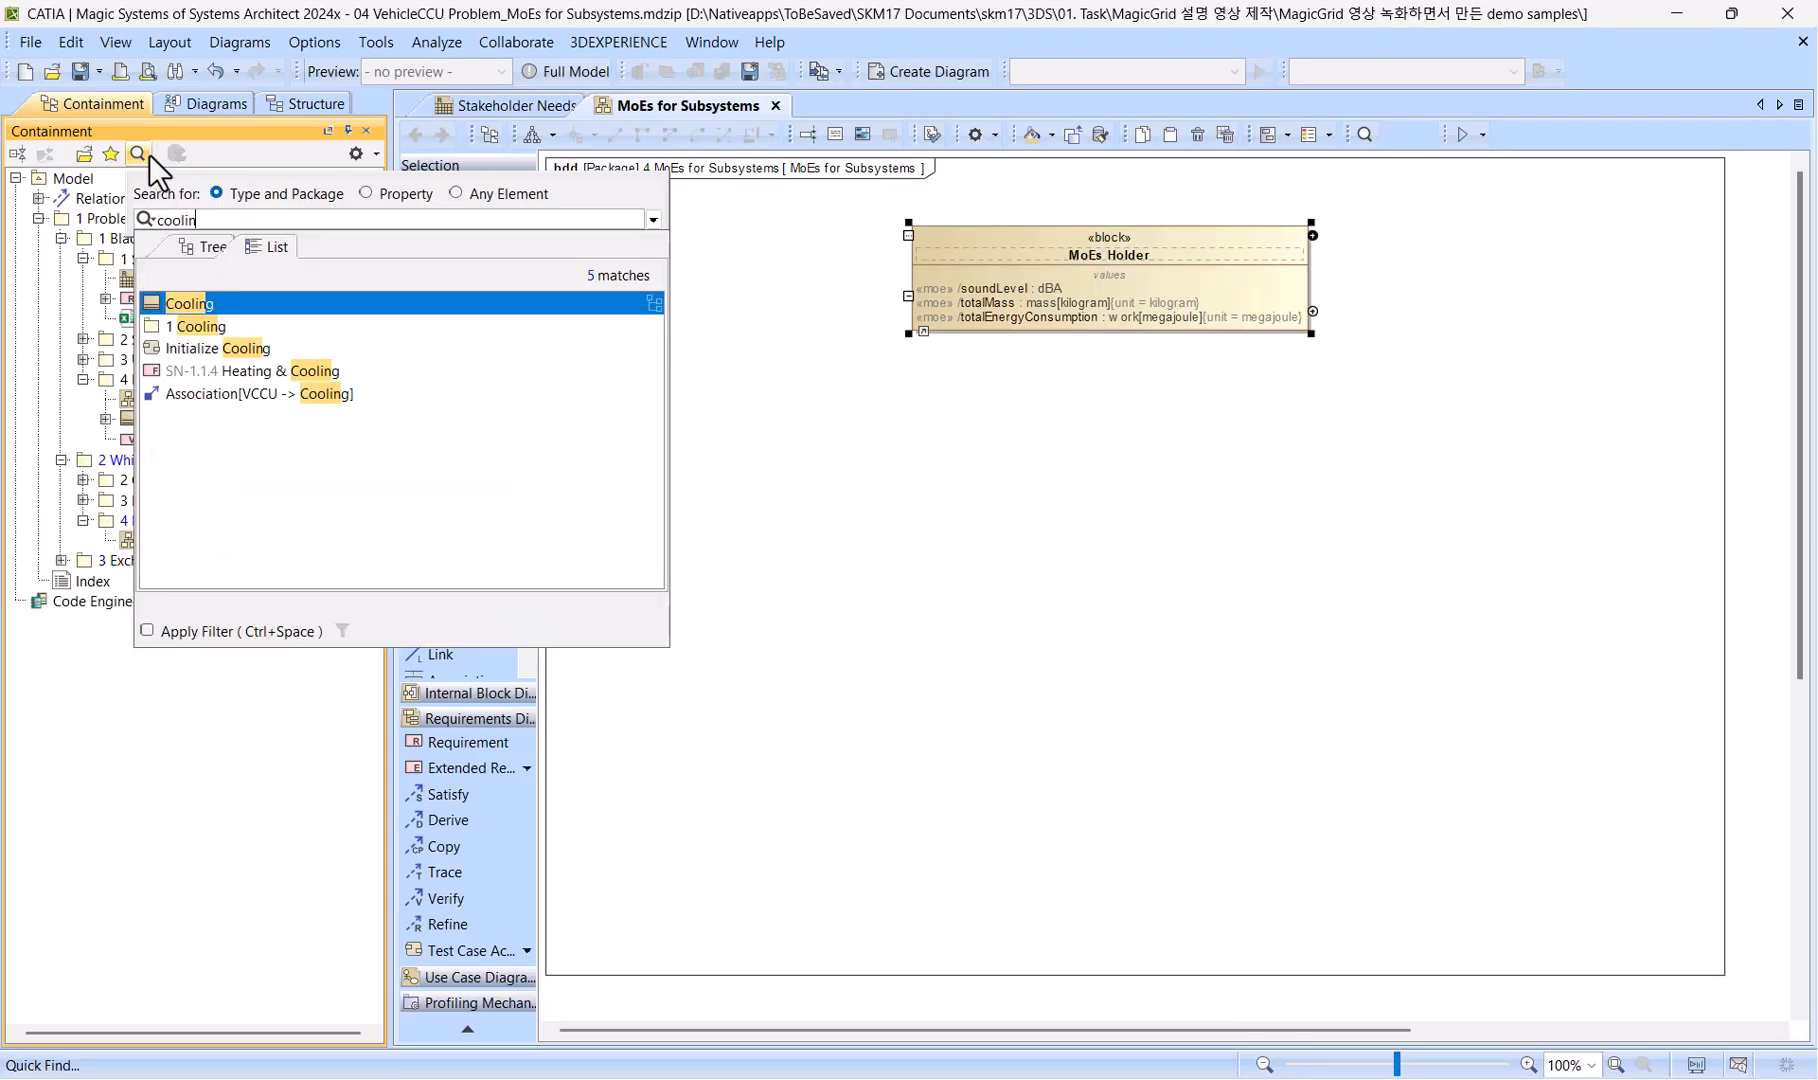
pyautogui.press('Return')
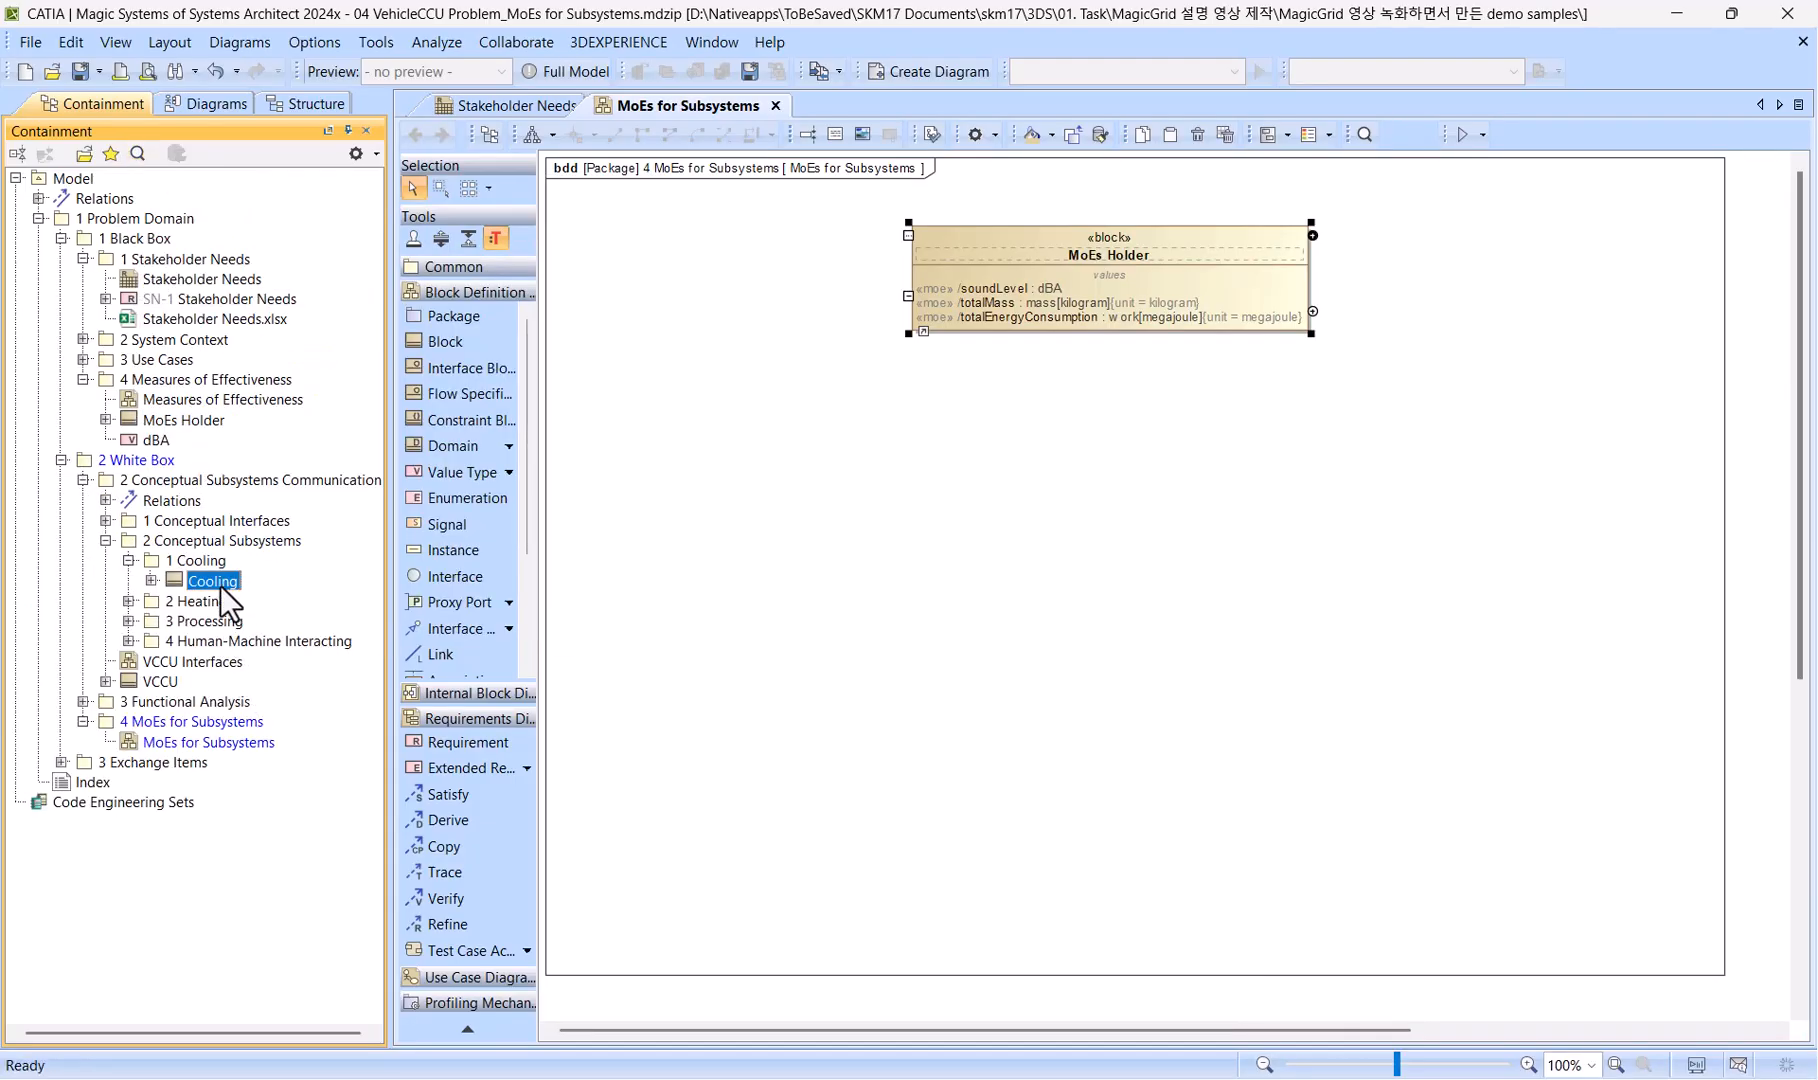
pyautogui.moveTo(220, 582); pyautogui.dragTo(1077, 455)
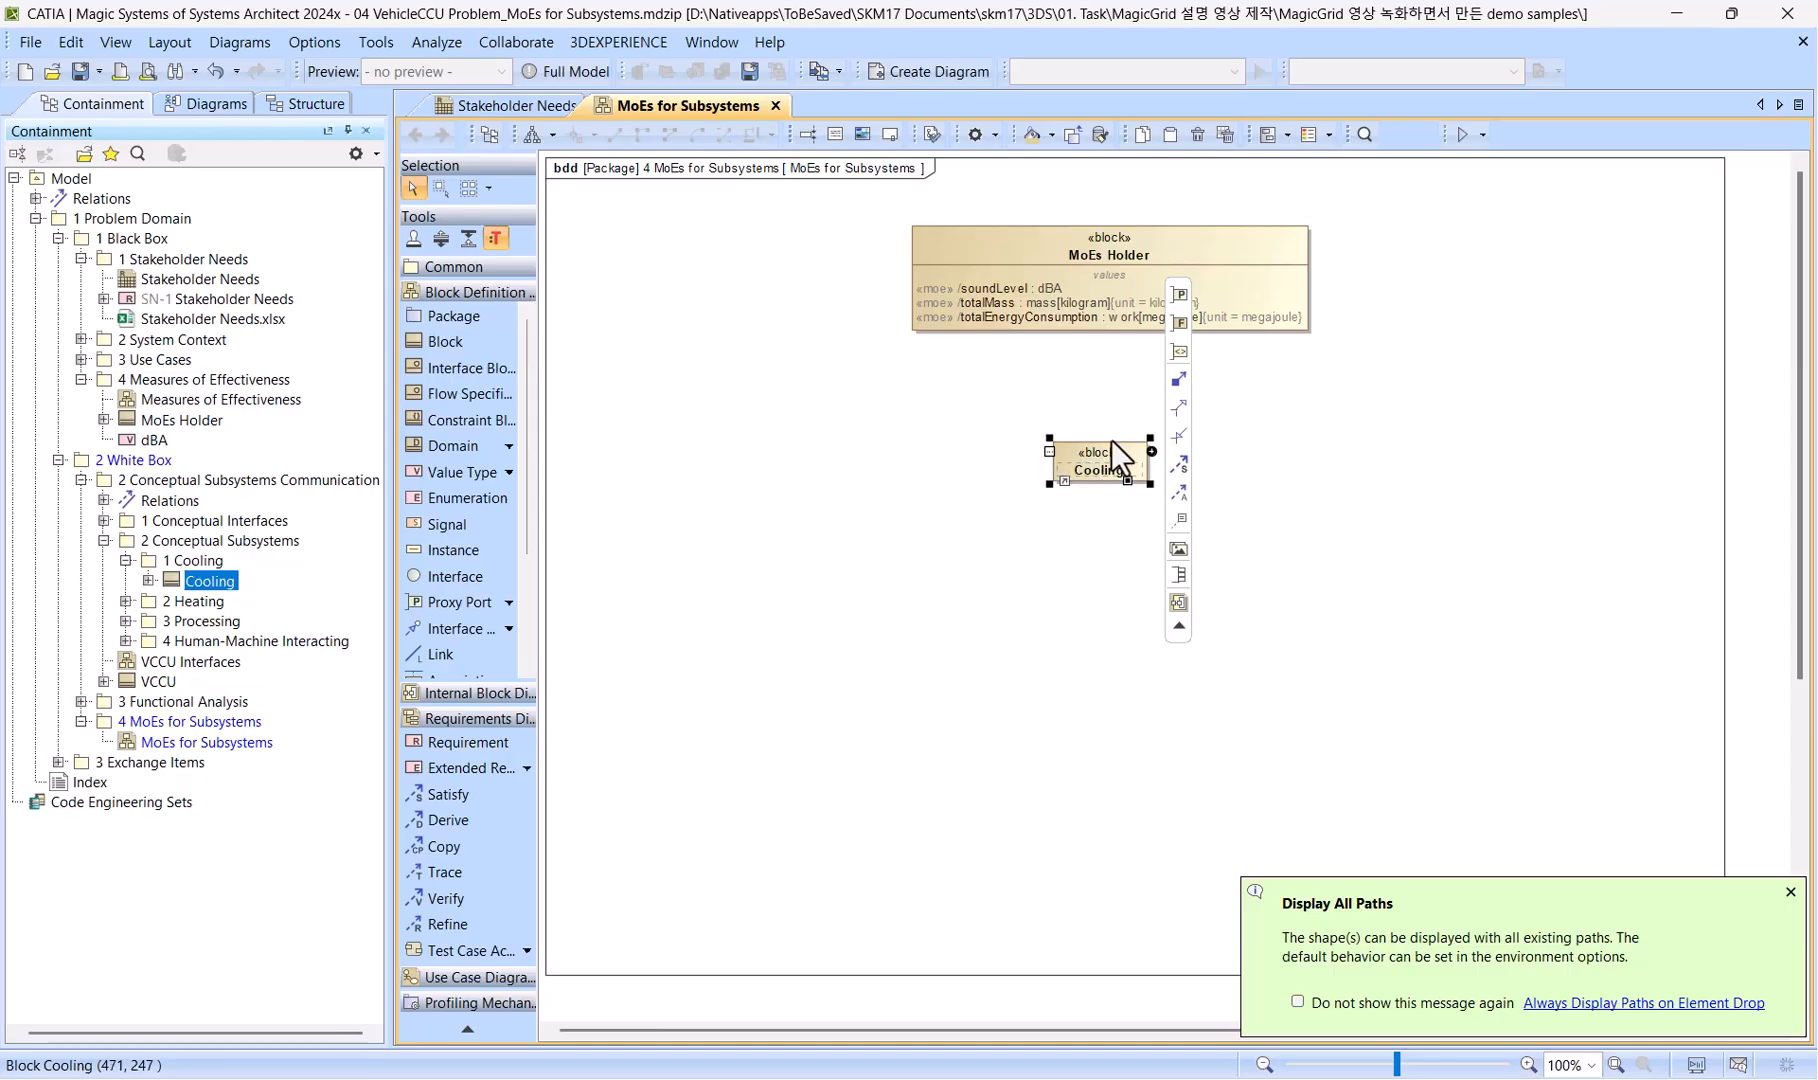
pyautogui.click(1178, 407)
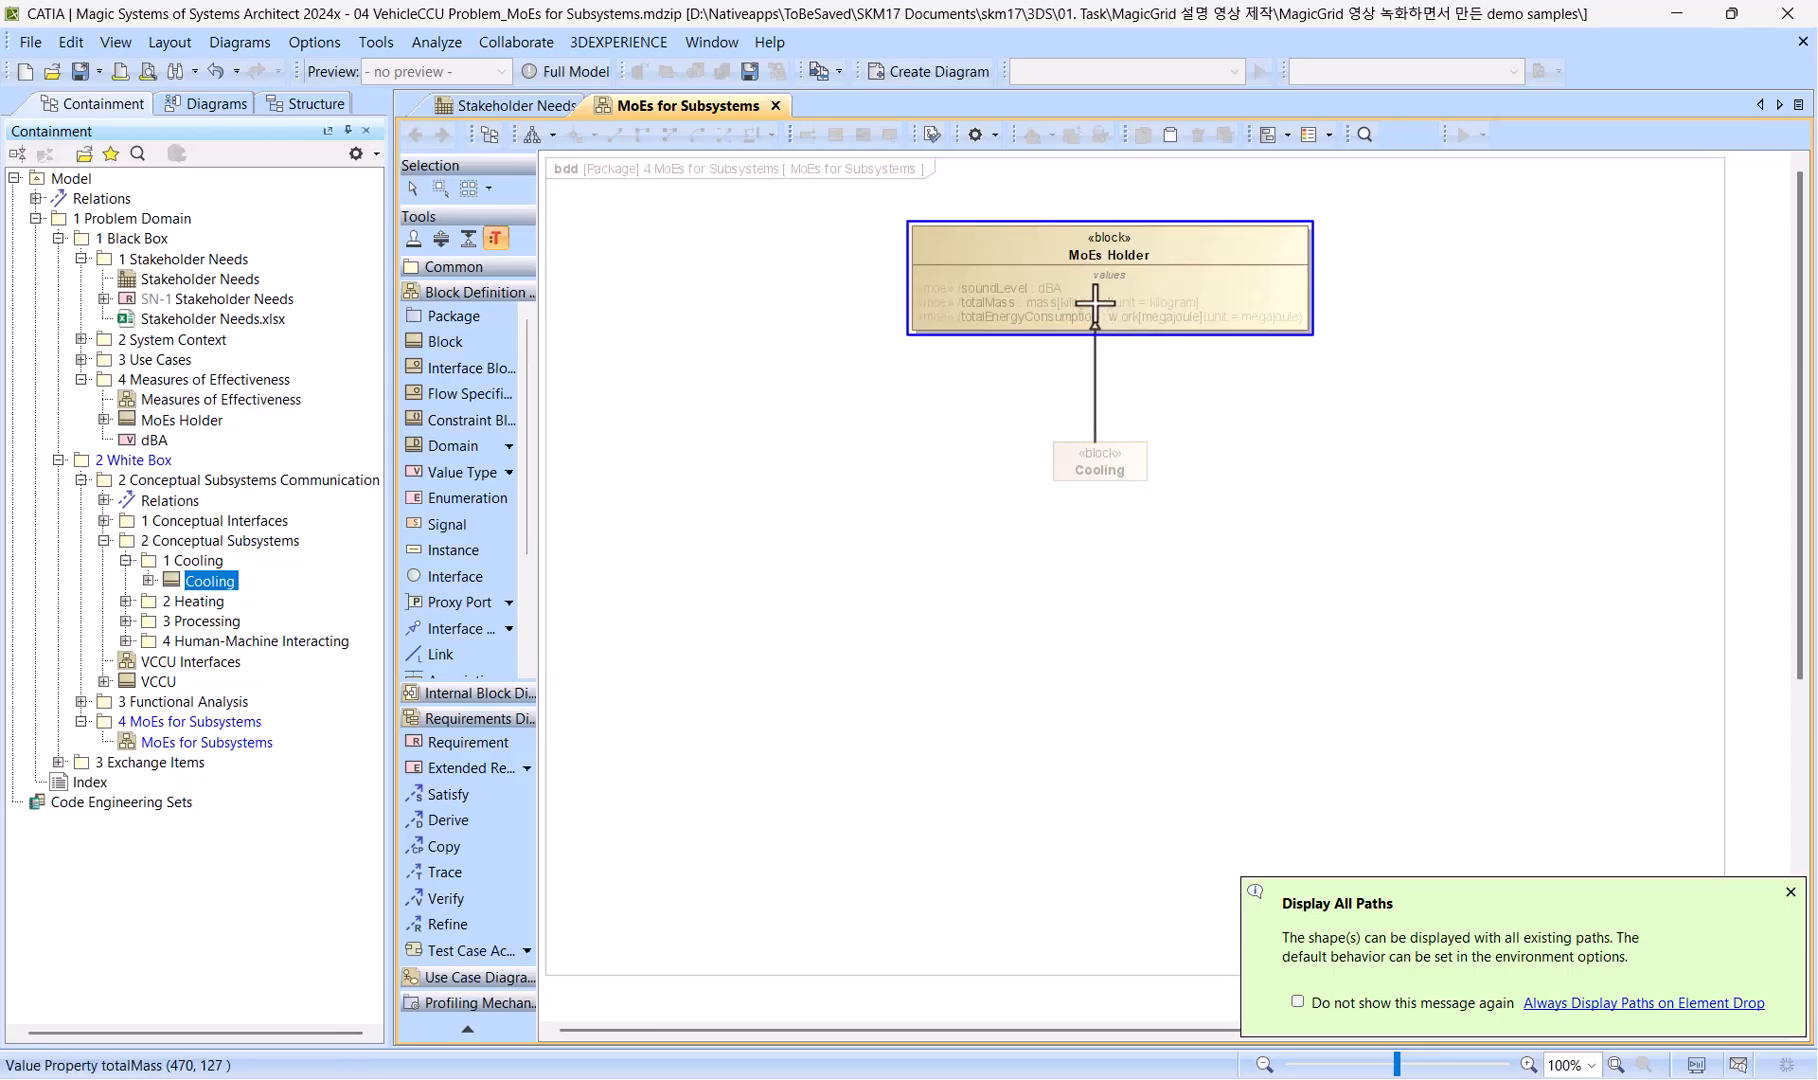
pyautogui.click(1095, 305)
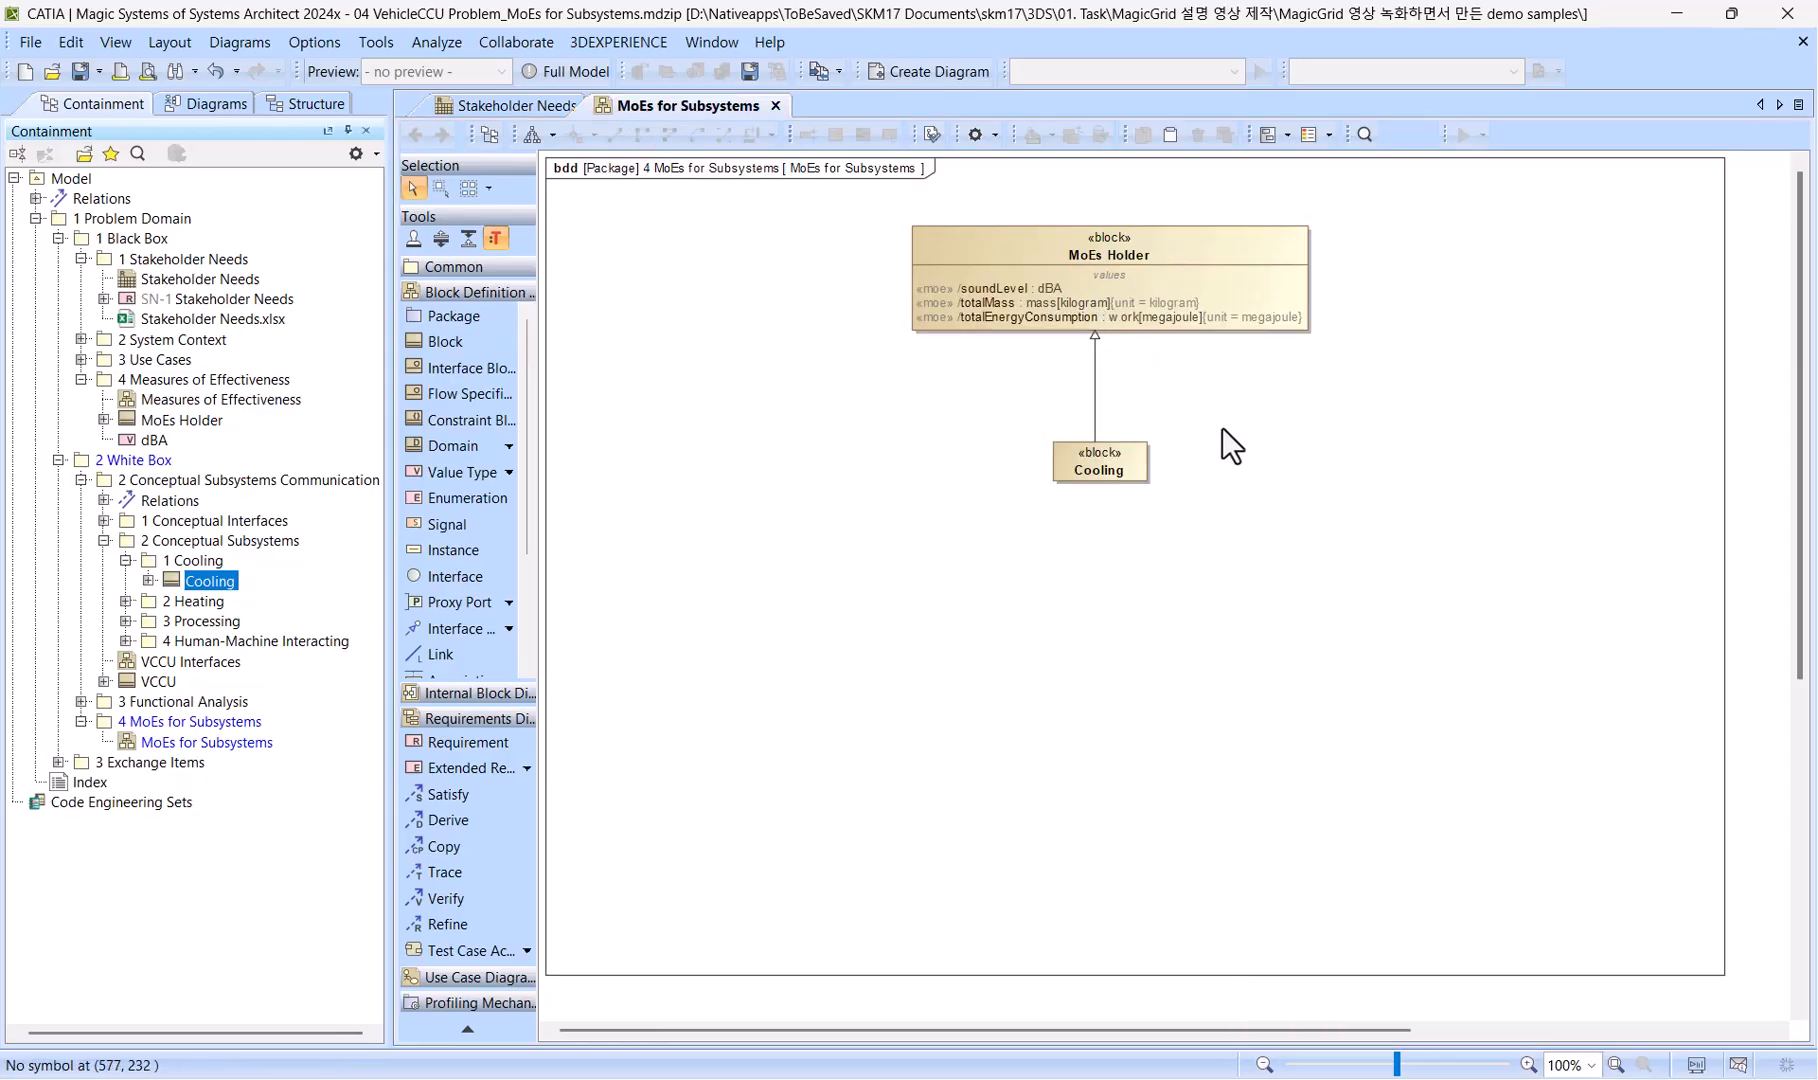
# Turn on Show Inherited in the Cooling block's symbol properties so it displays its inherited members.
pyautogui.click(1134, 463)
pyautogui.rightClick(1135, 462)
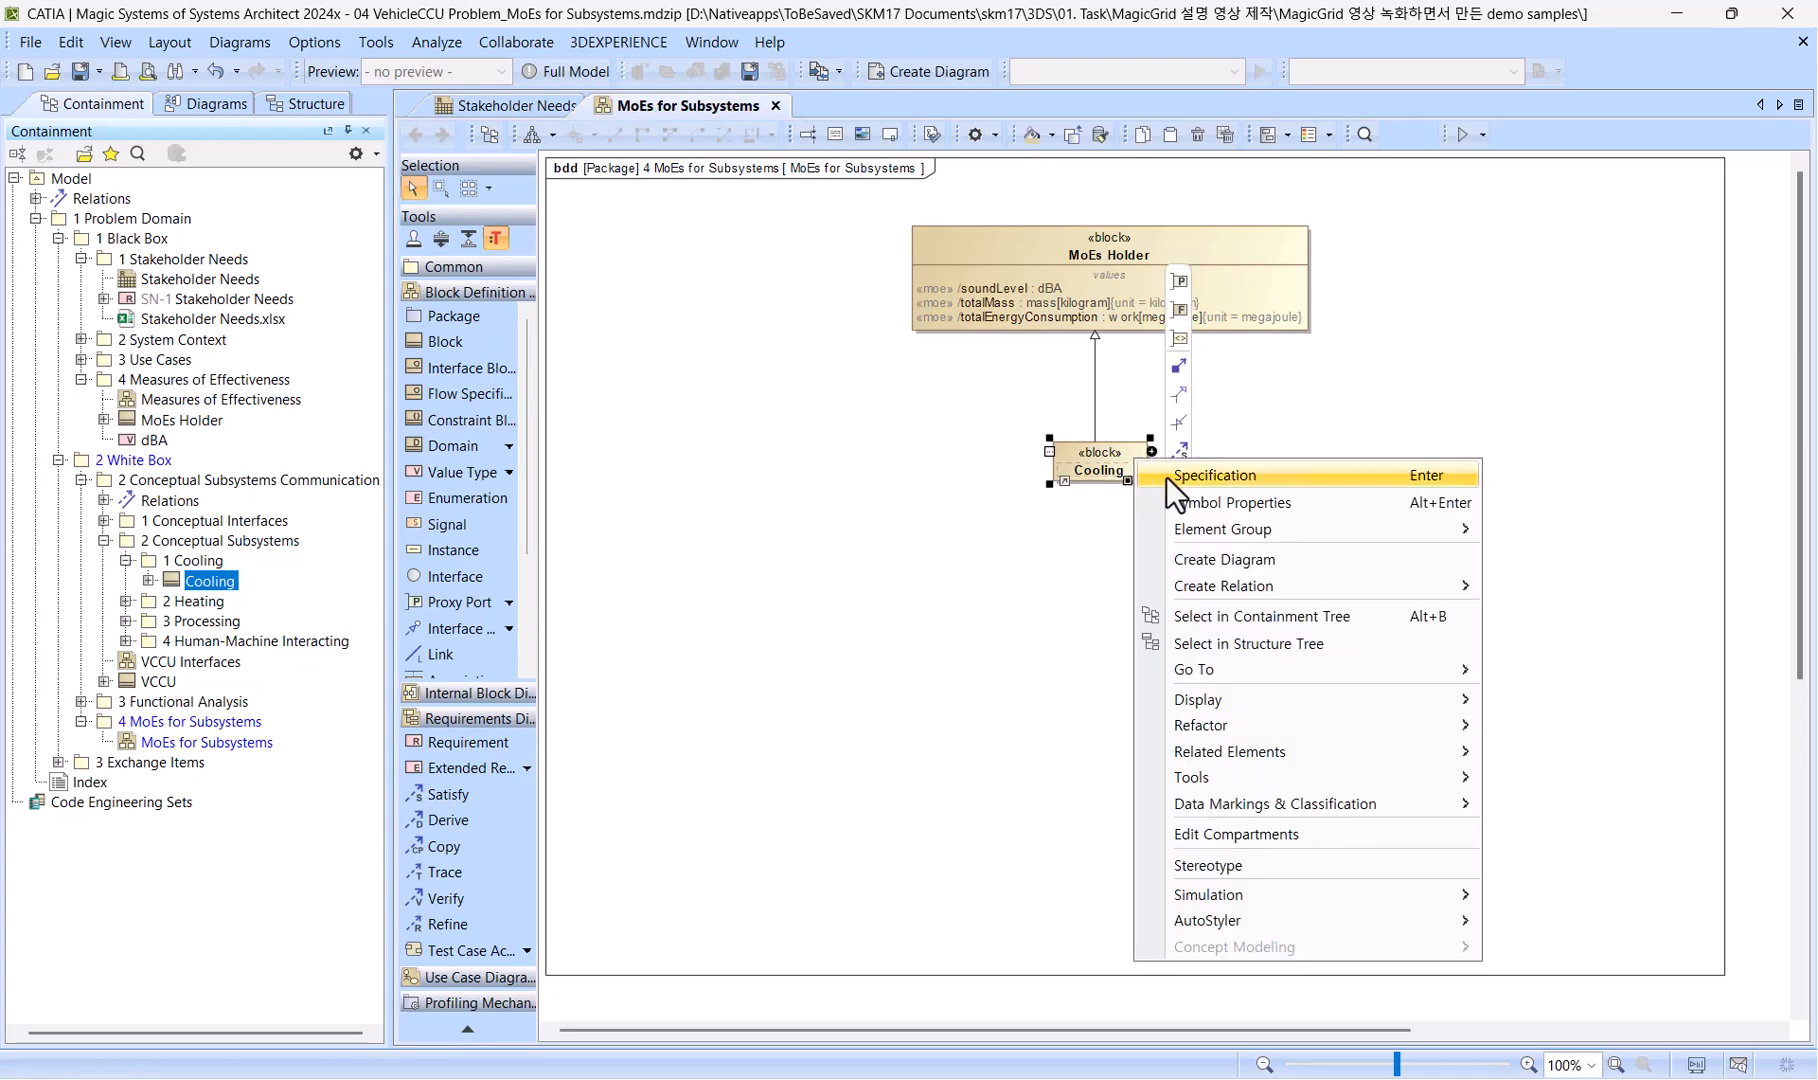
pyautogui.click(1314, 504)
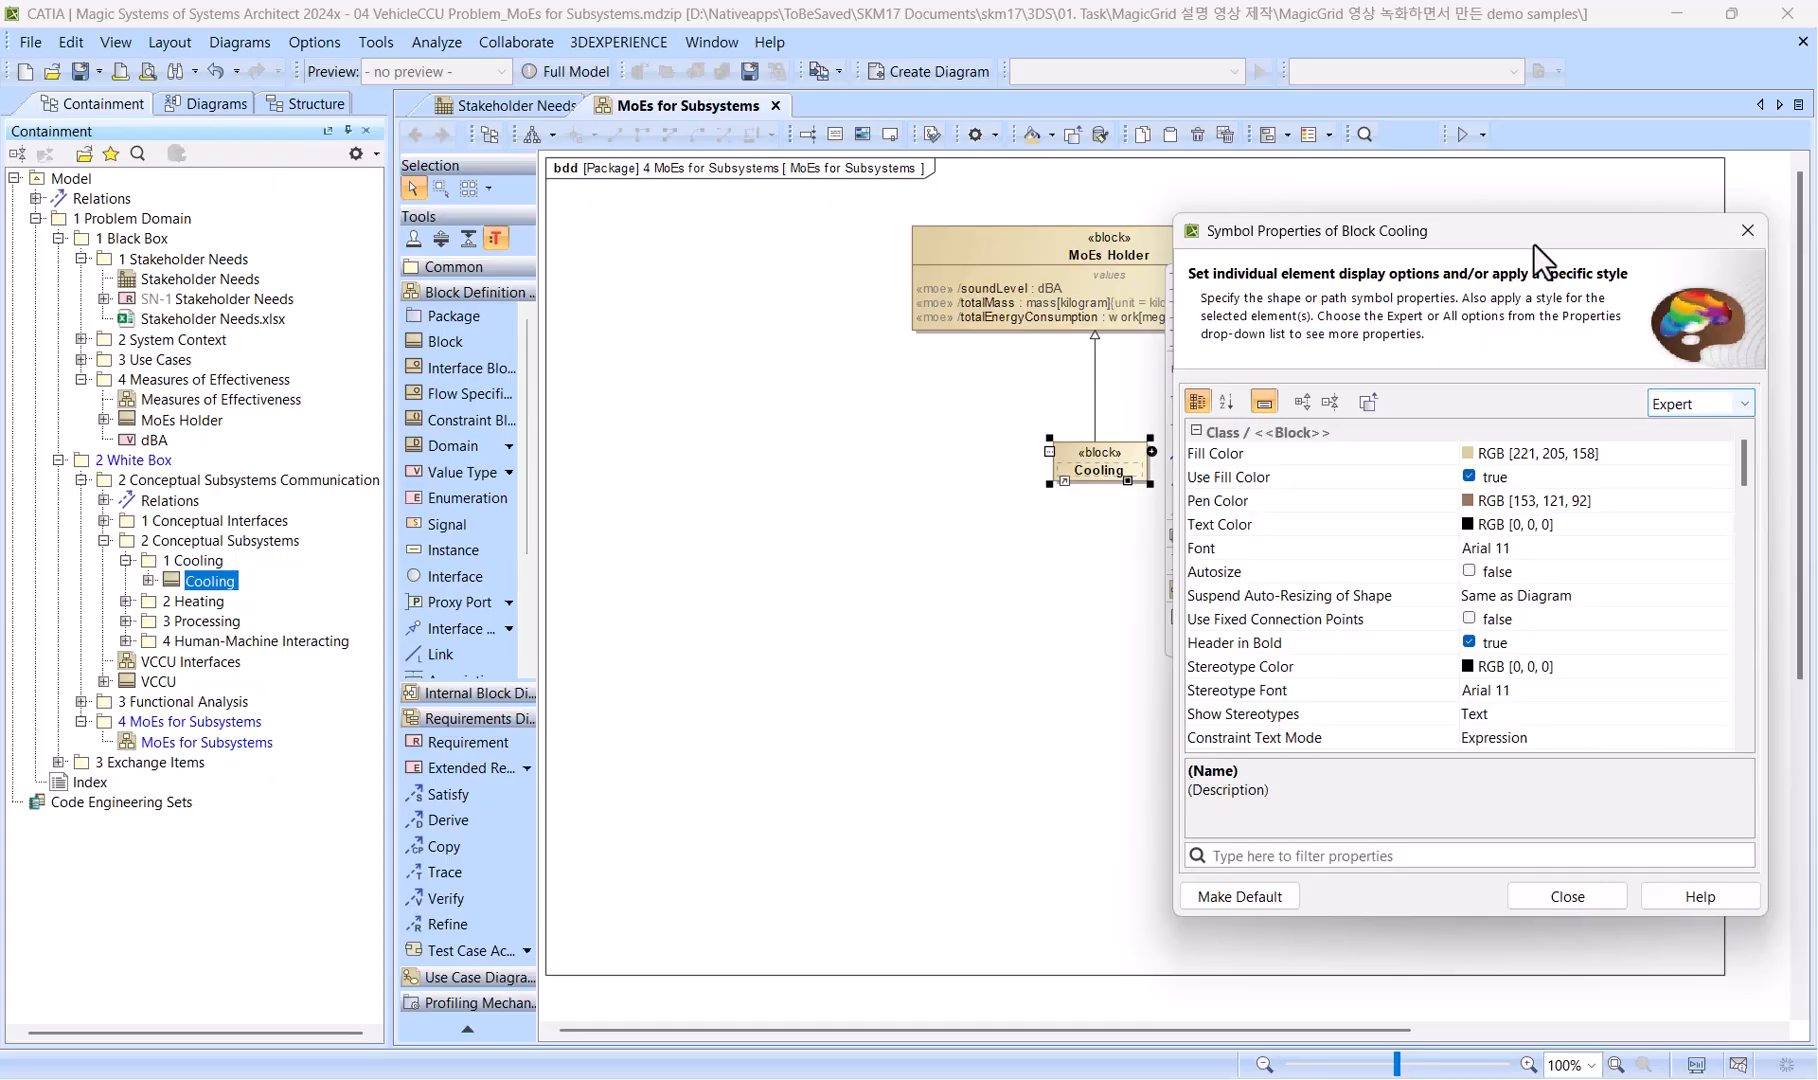
pyautogui.moveTo(1533, 236); pyautogui.dragTo(796, 191)
pyautogui.click(921, 352)
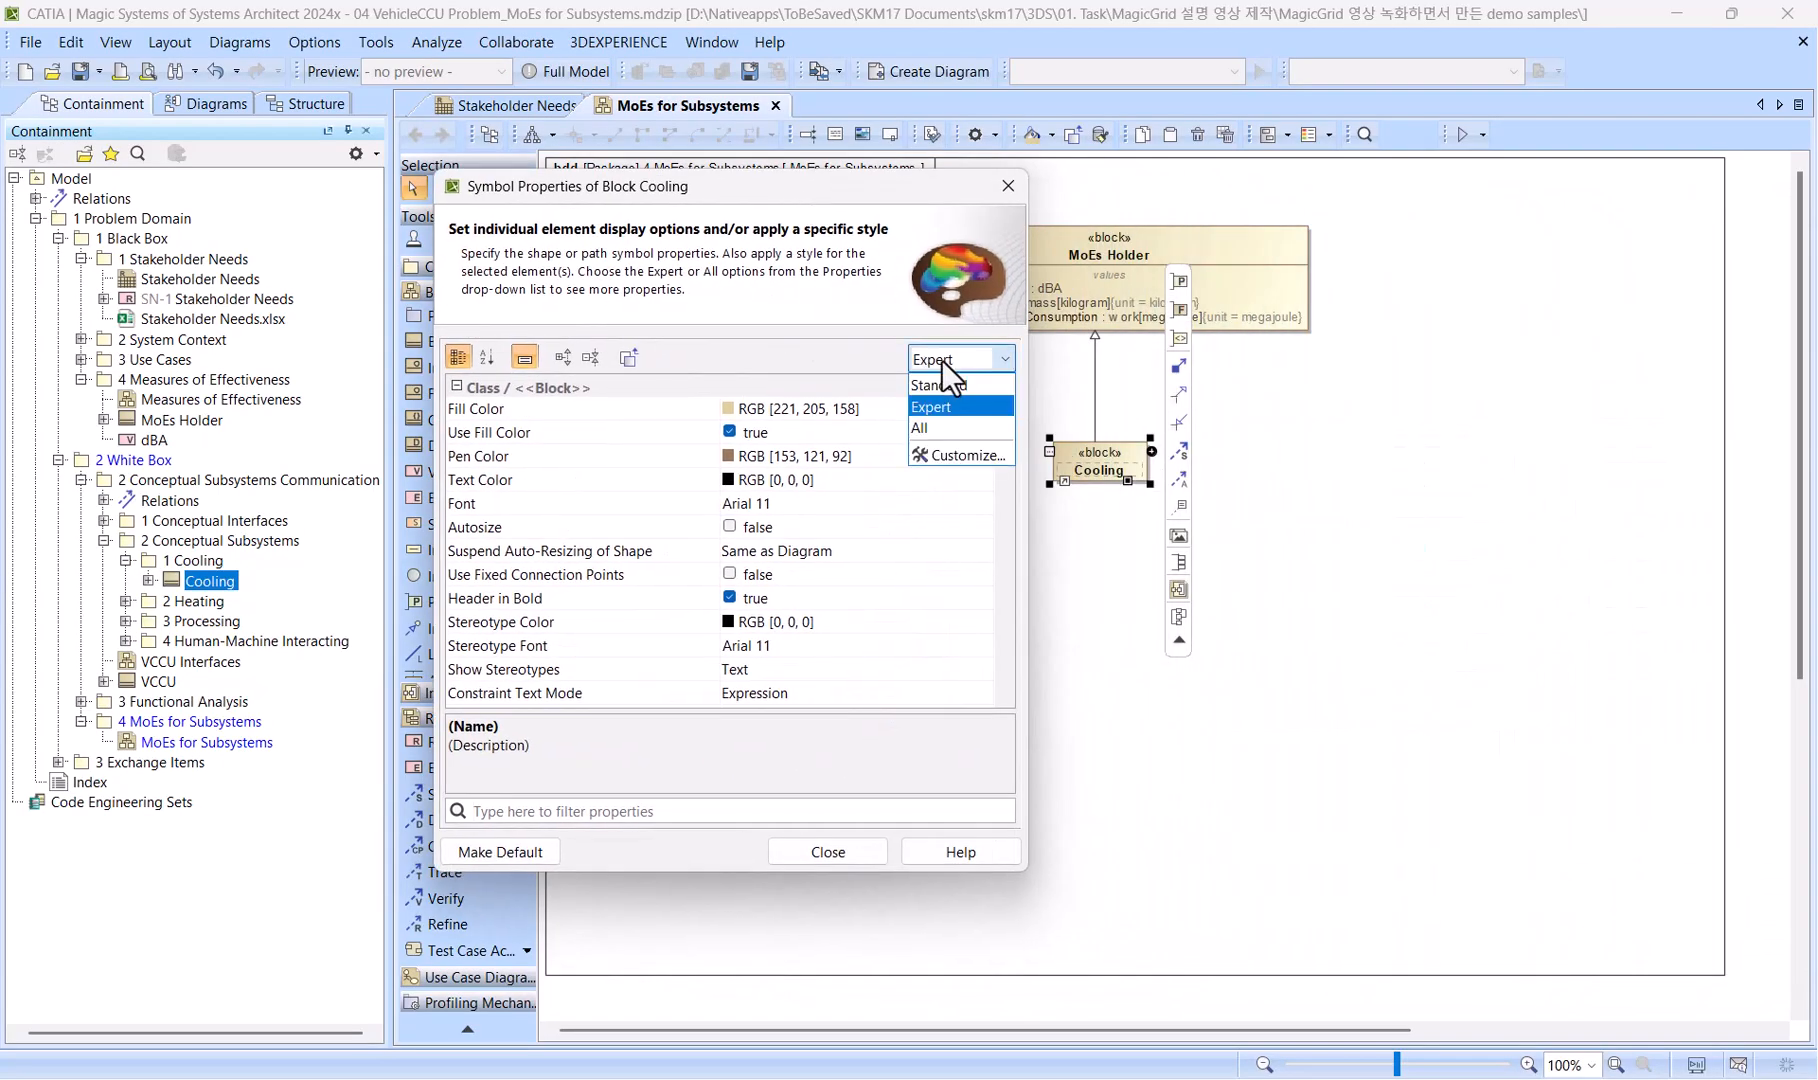
pyautogui.click(940, 424)
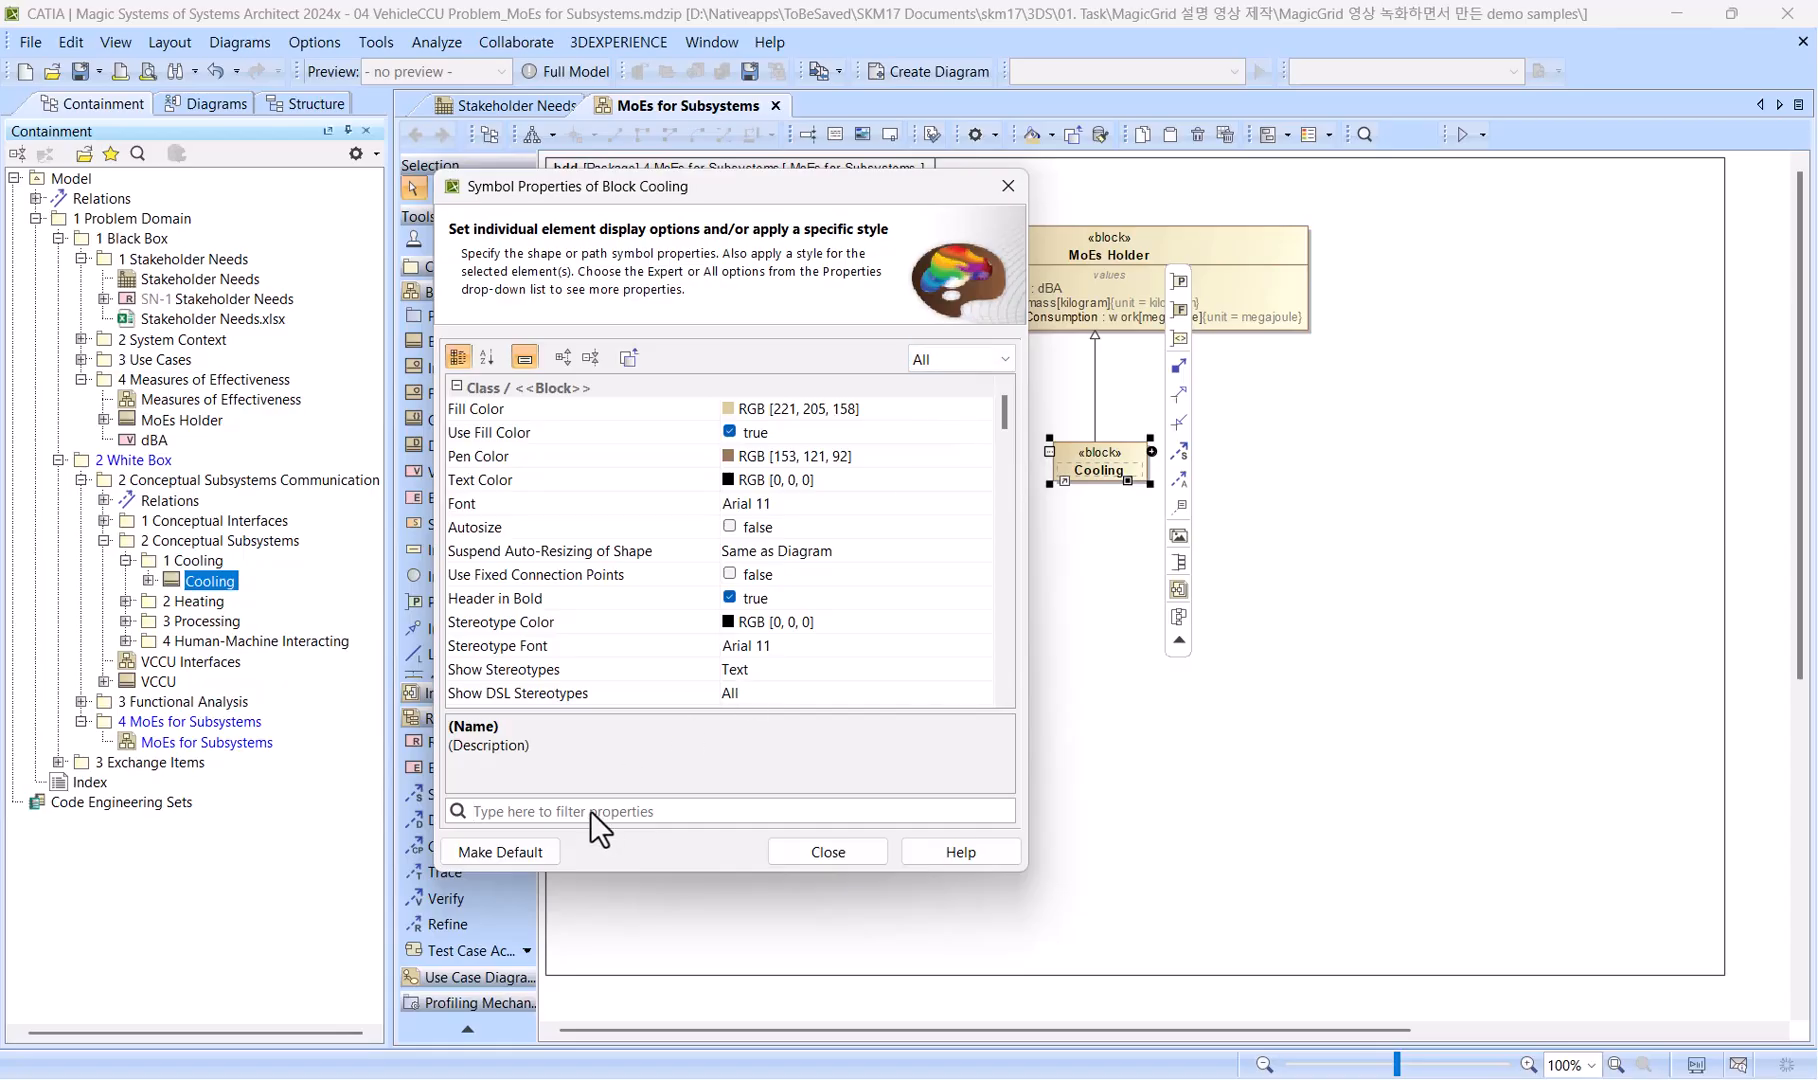
pyautogui.write('inh')
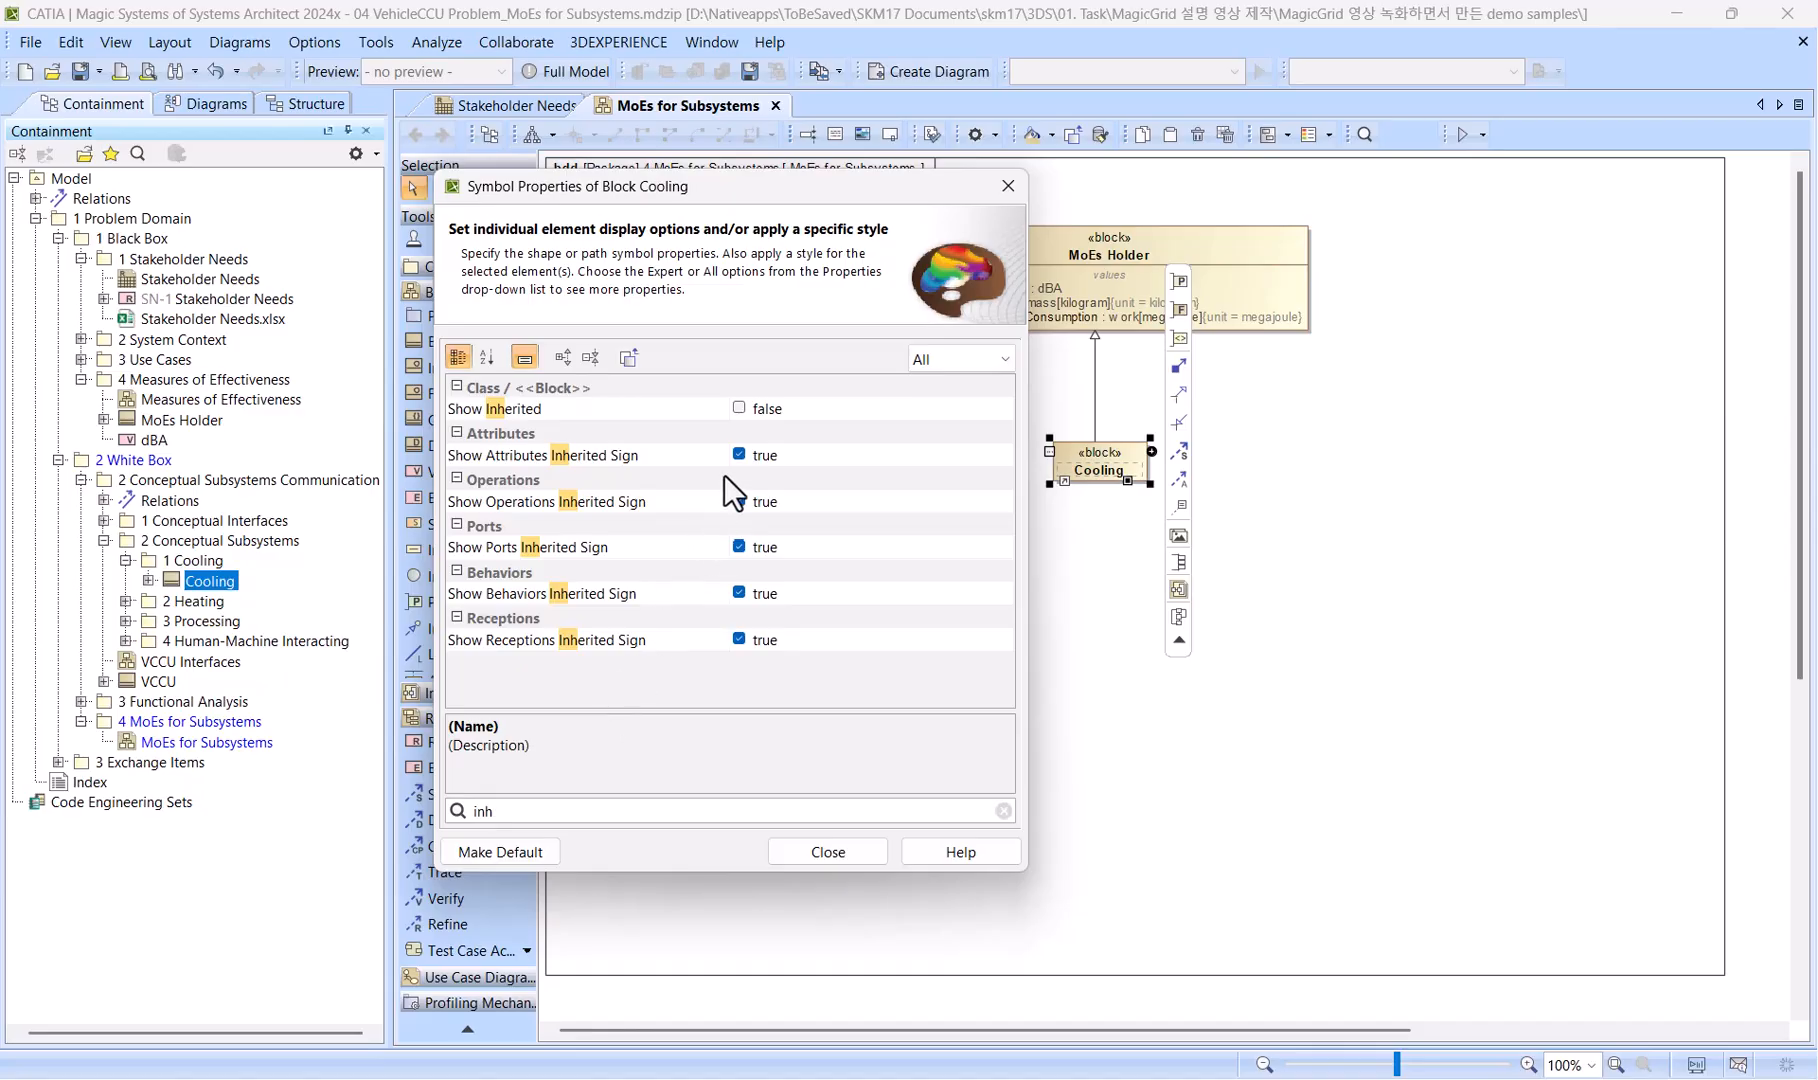
pyautogui.click(740, 409)
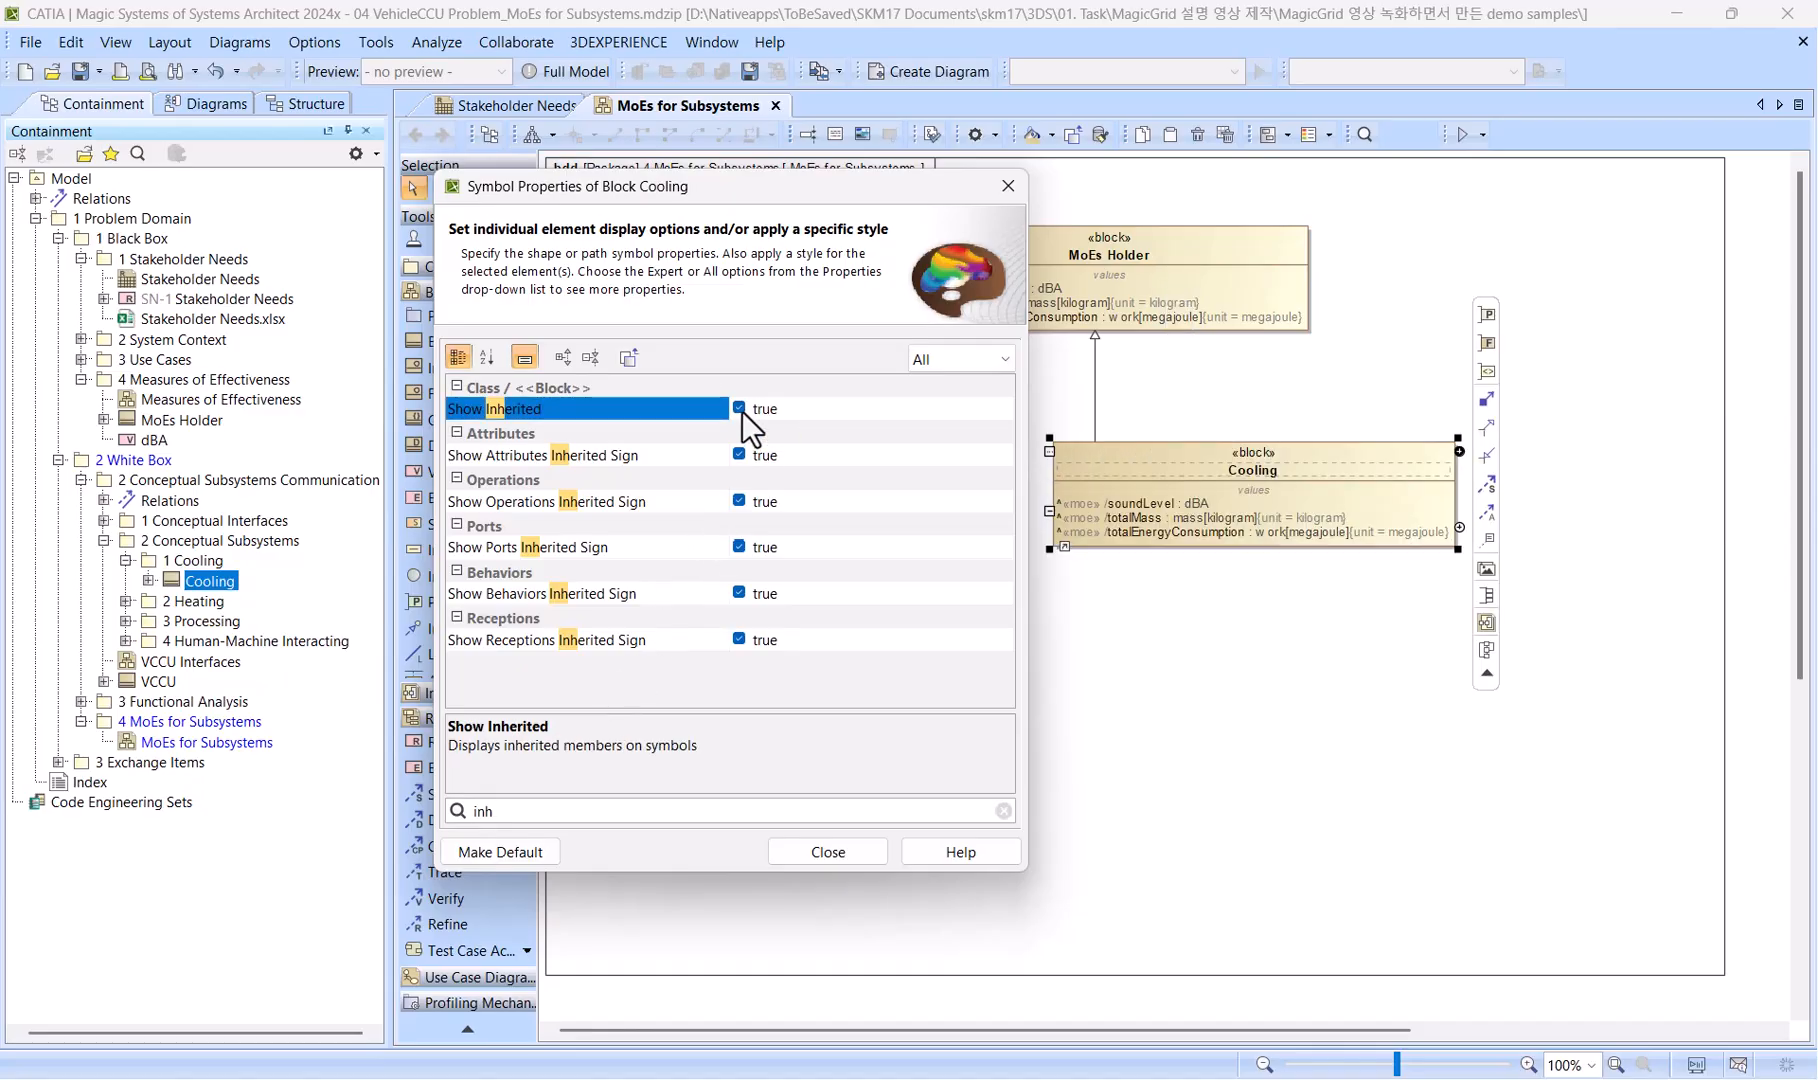
pyautogui.click(810, 853)
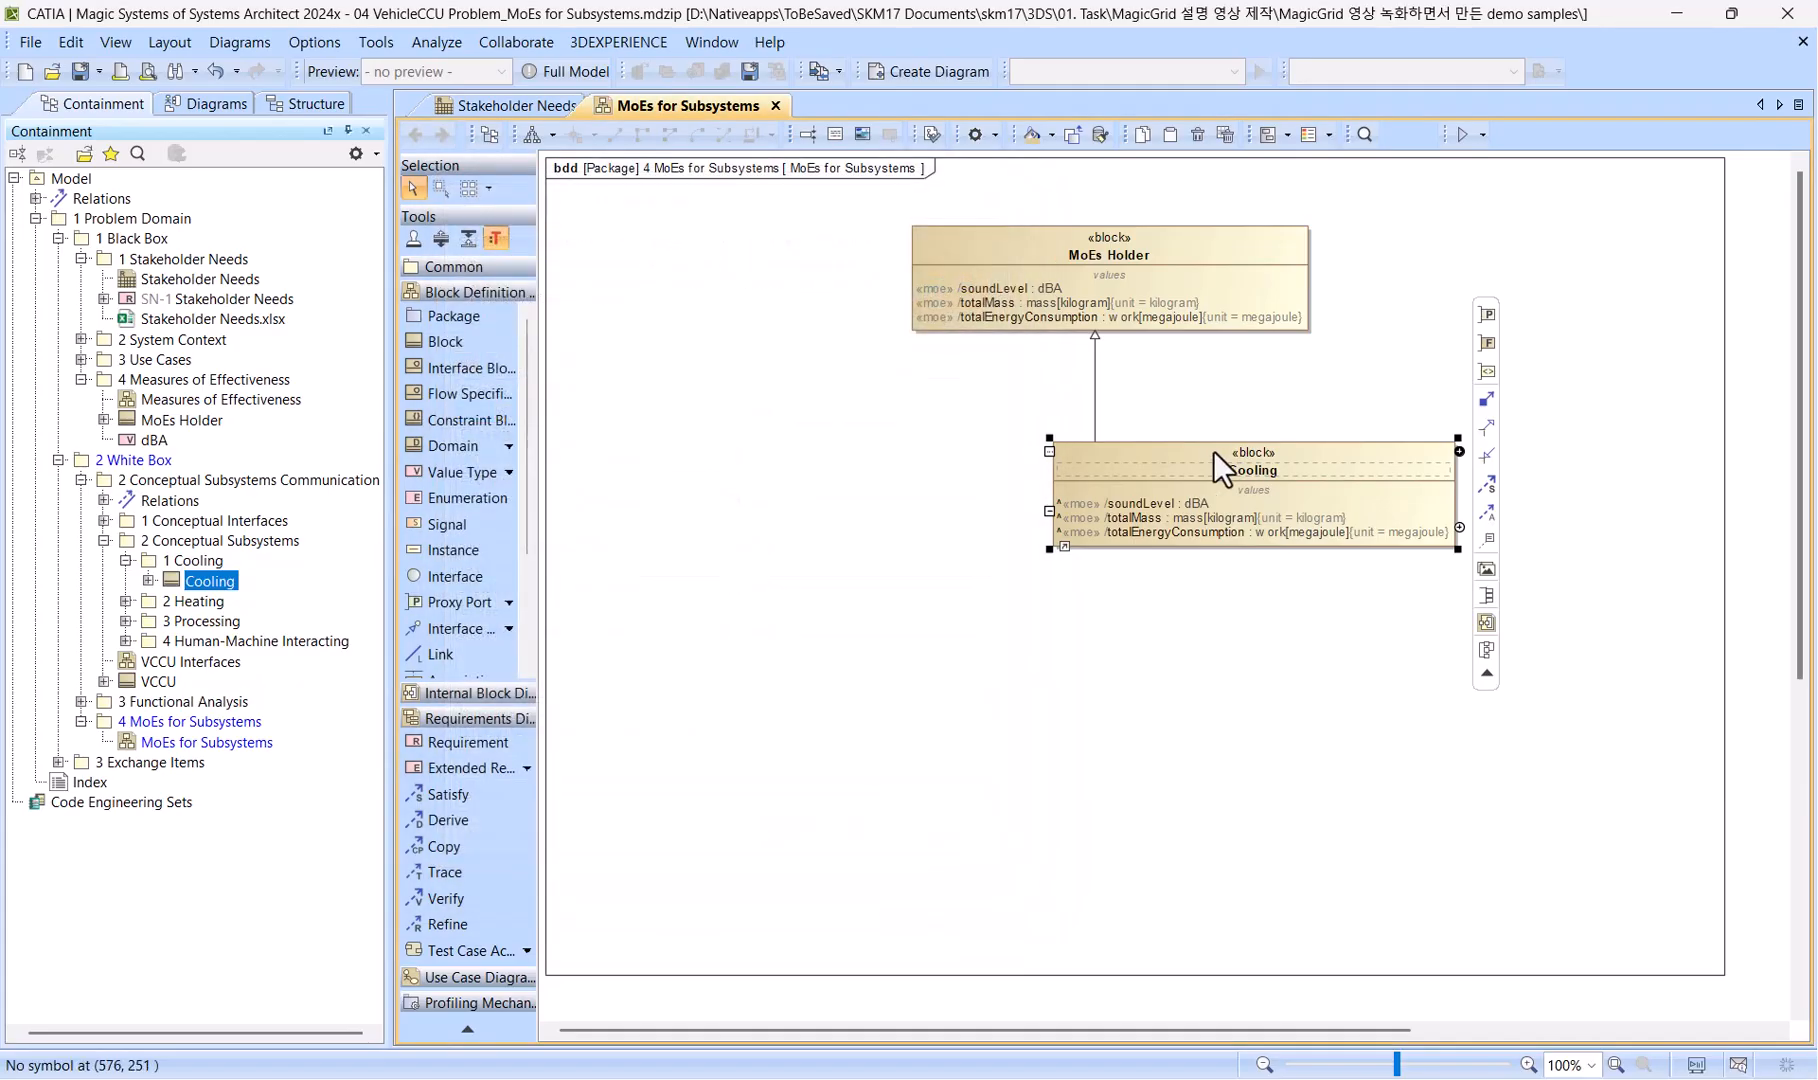
# Move the Cooling block directly under MoEs Holder and centre the generalization line between the two blocks.
pyautogui.moveTo(1213, 450); pyautogui.dragTo(1058, 459)
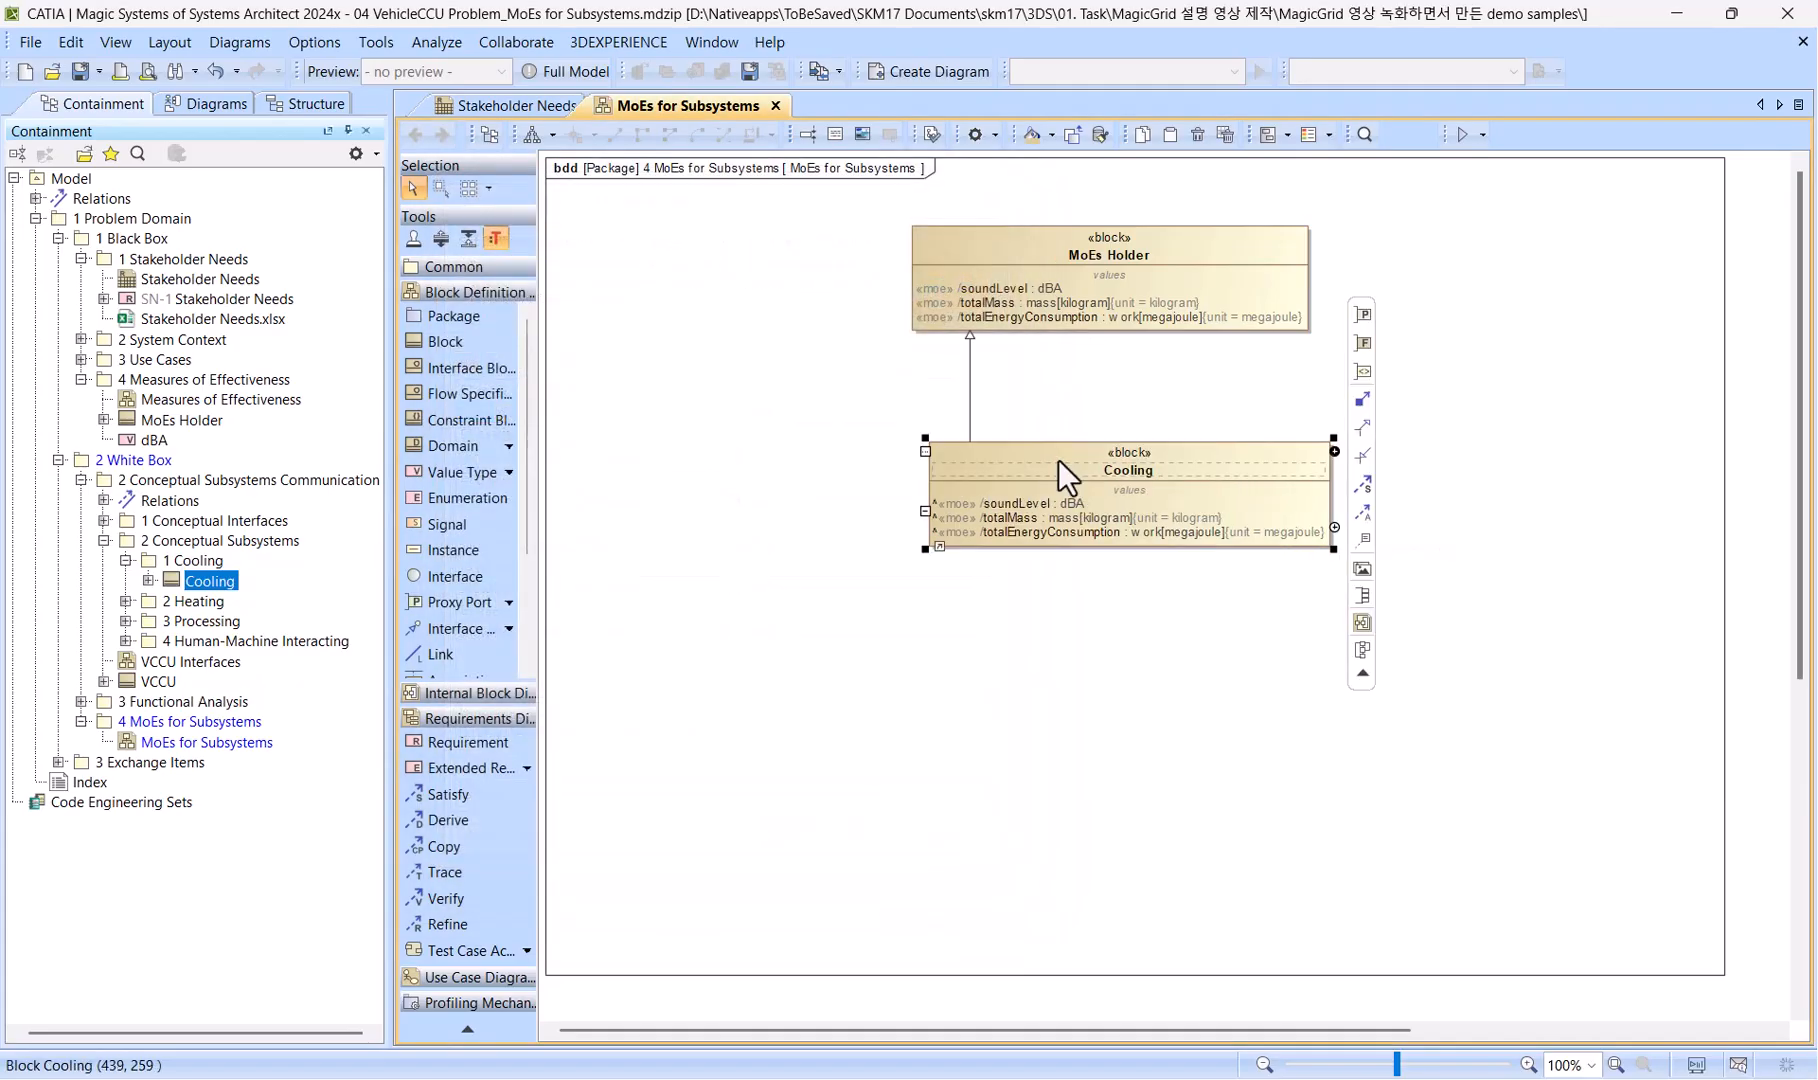
pyautogui.click(1356, 655)
pyautogui.click(1429, 506)
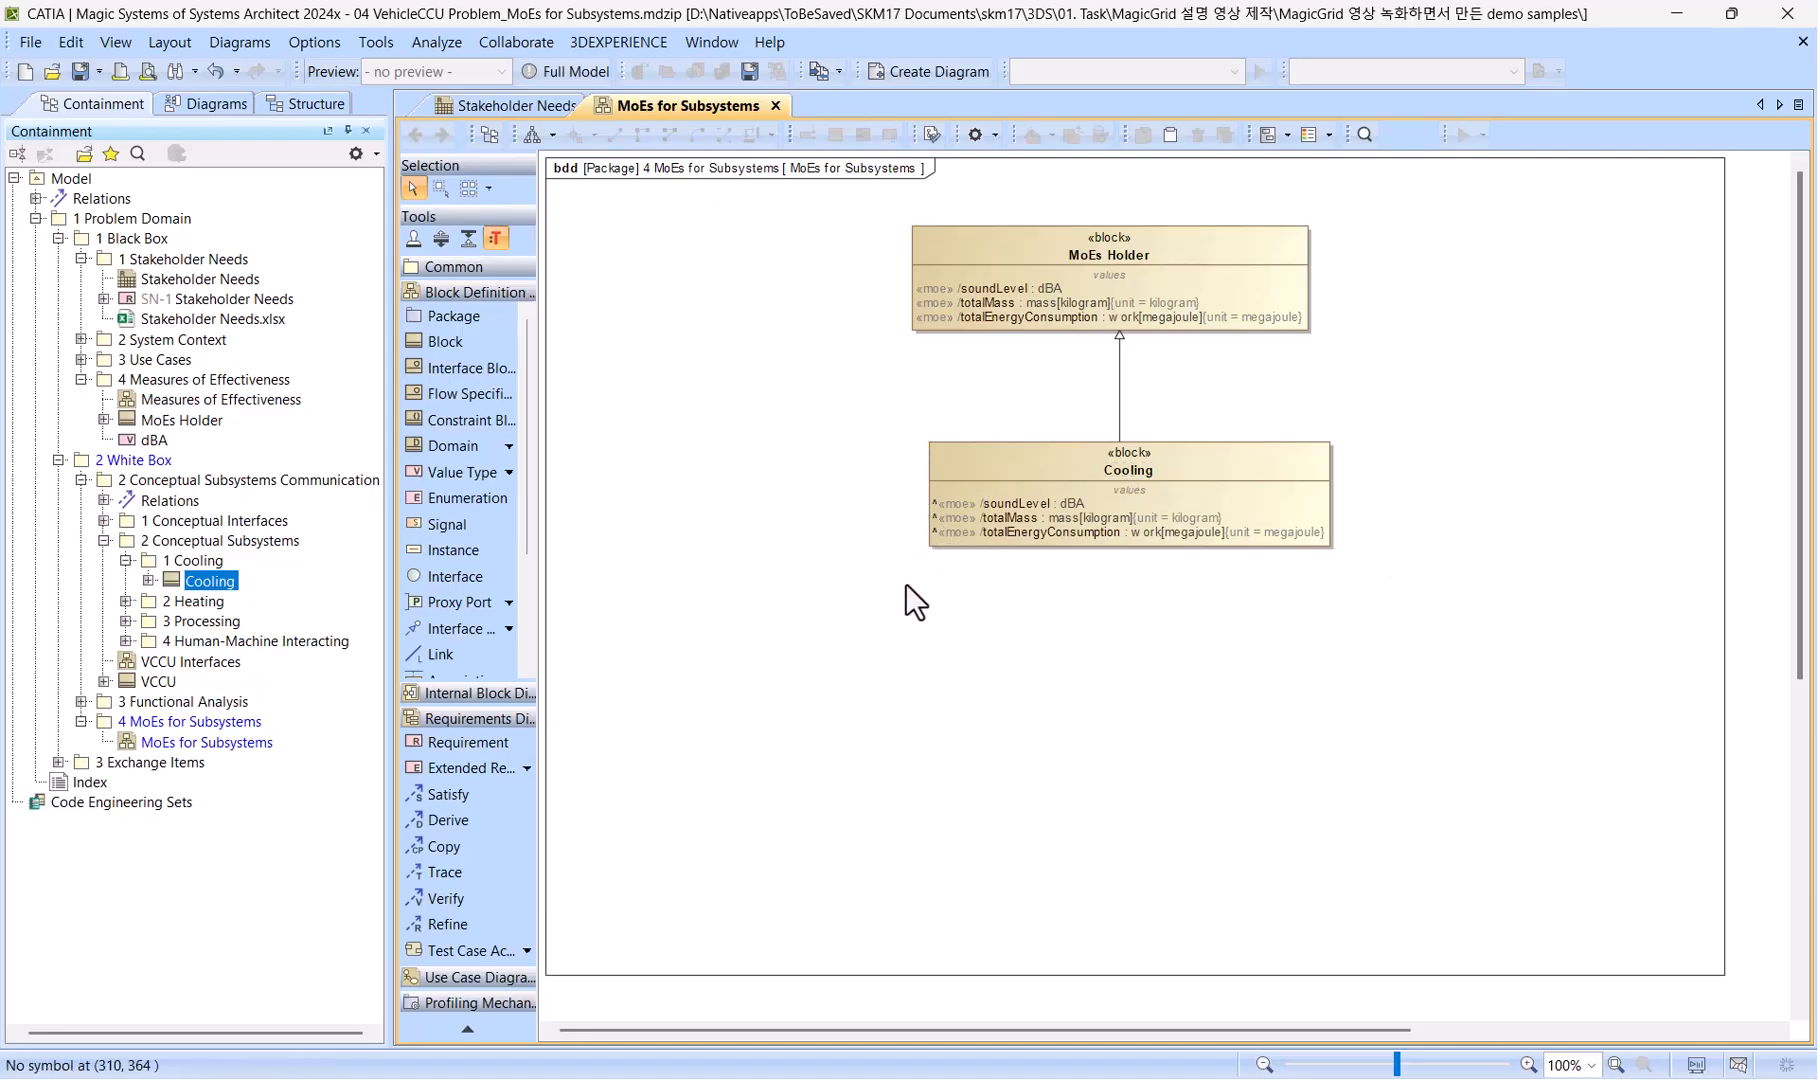
# Redefine the inherited totalEnergyConsumption value property in the Cooling block's specification.
pyautogui.rightClick(975, 463)
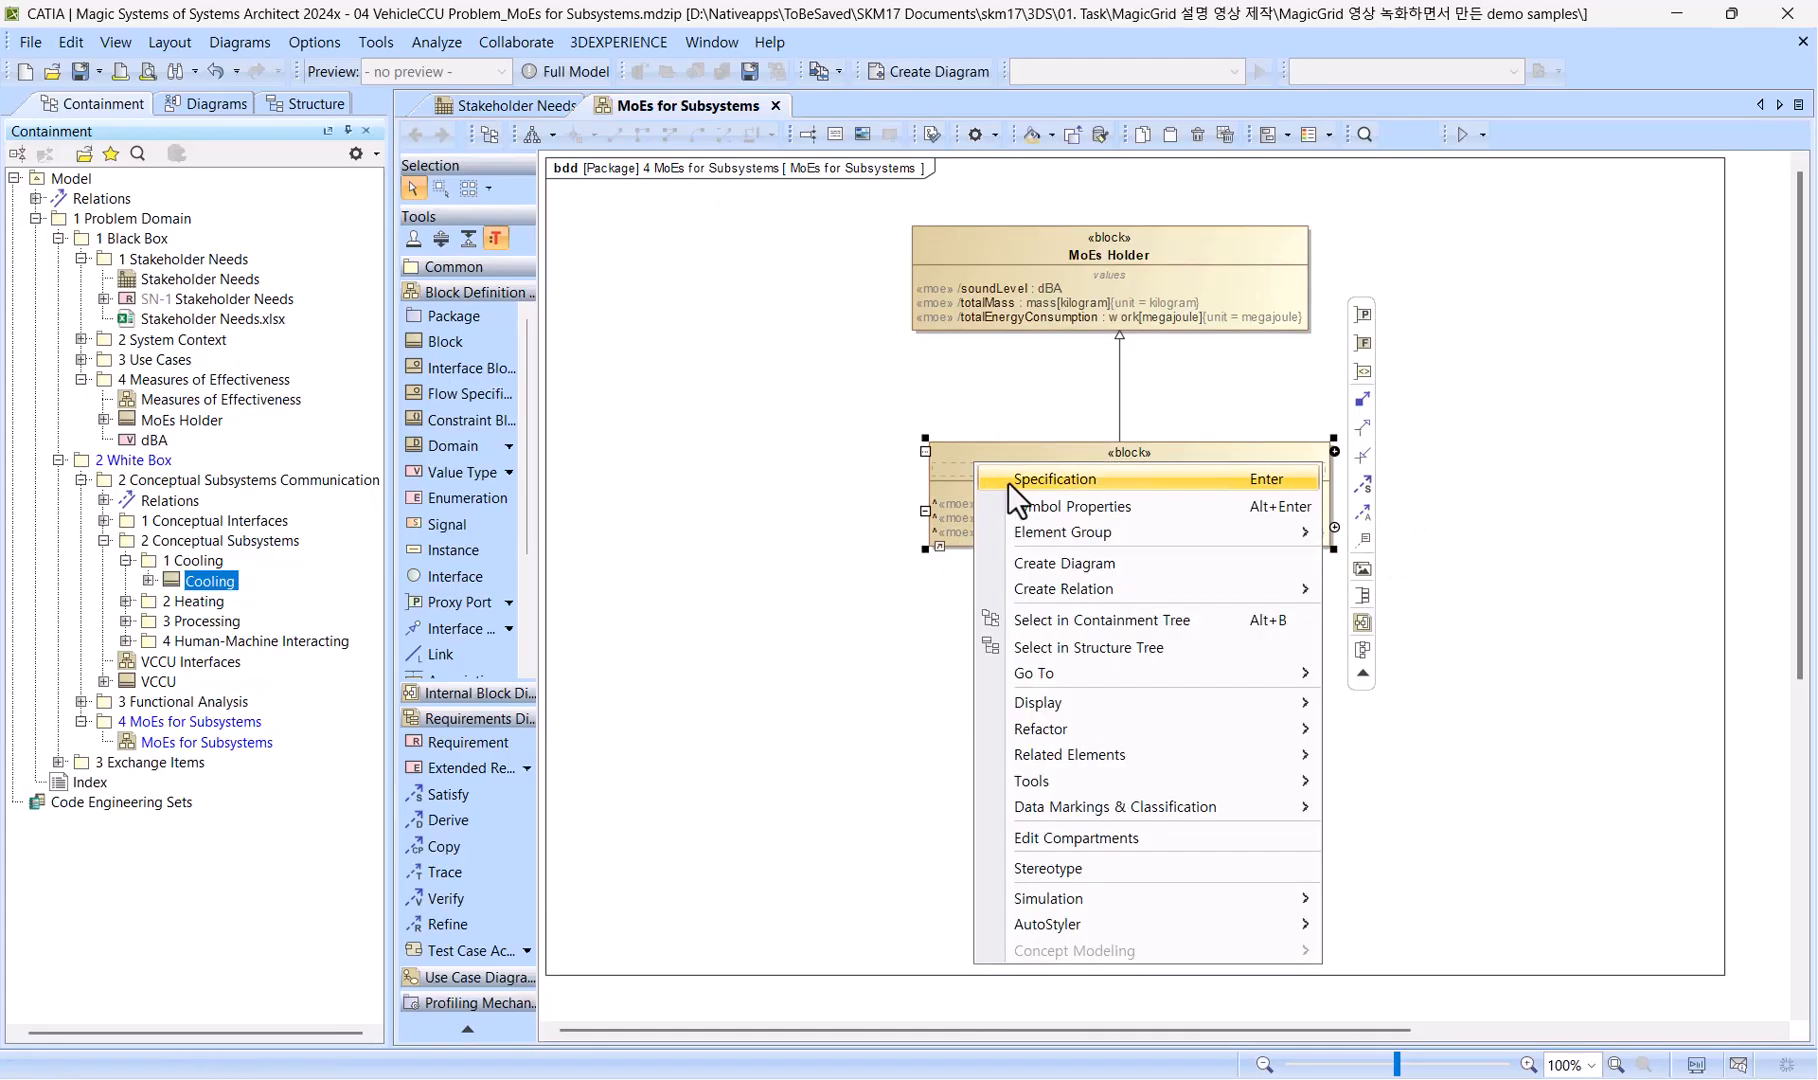
pyautogui.click(1008, 481)
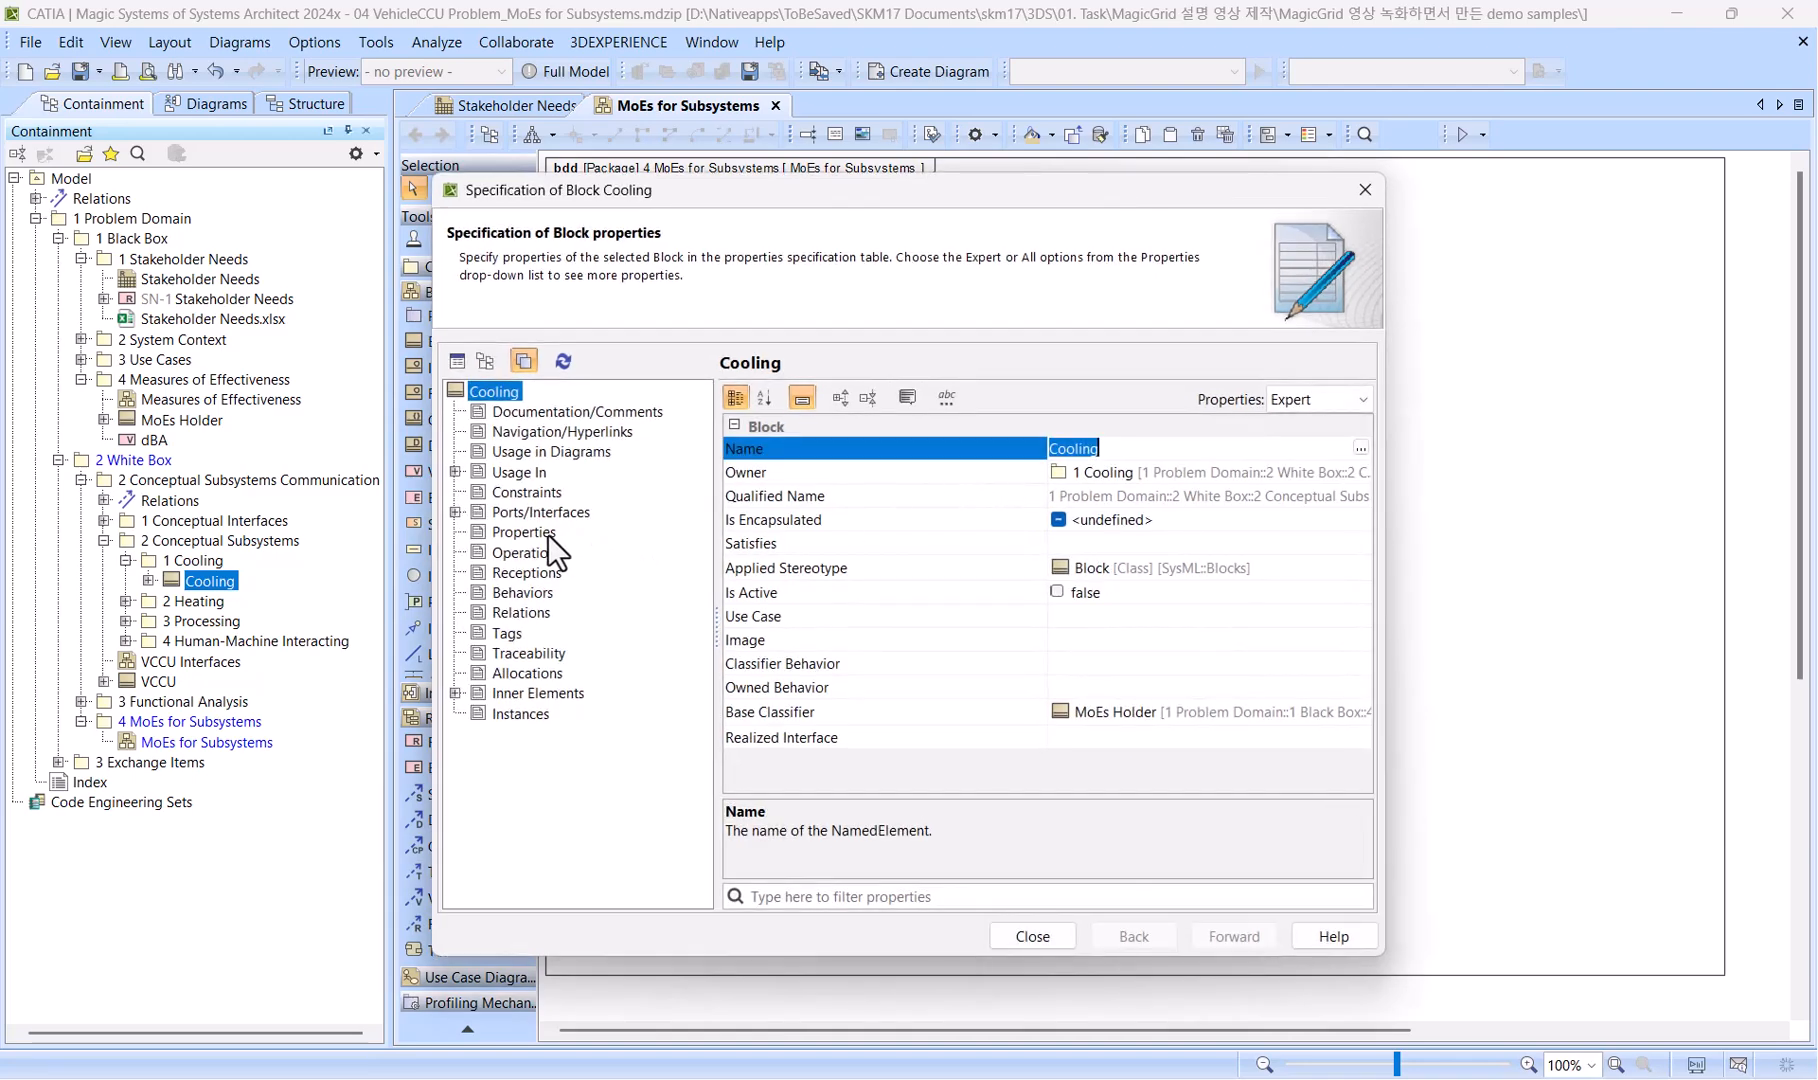
pyautogui.click(537, 534)
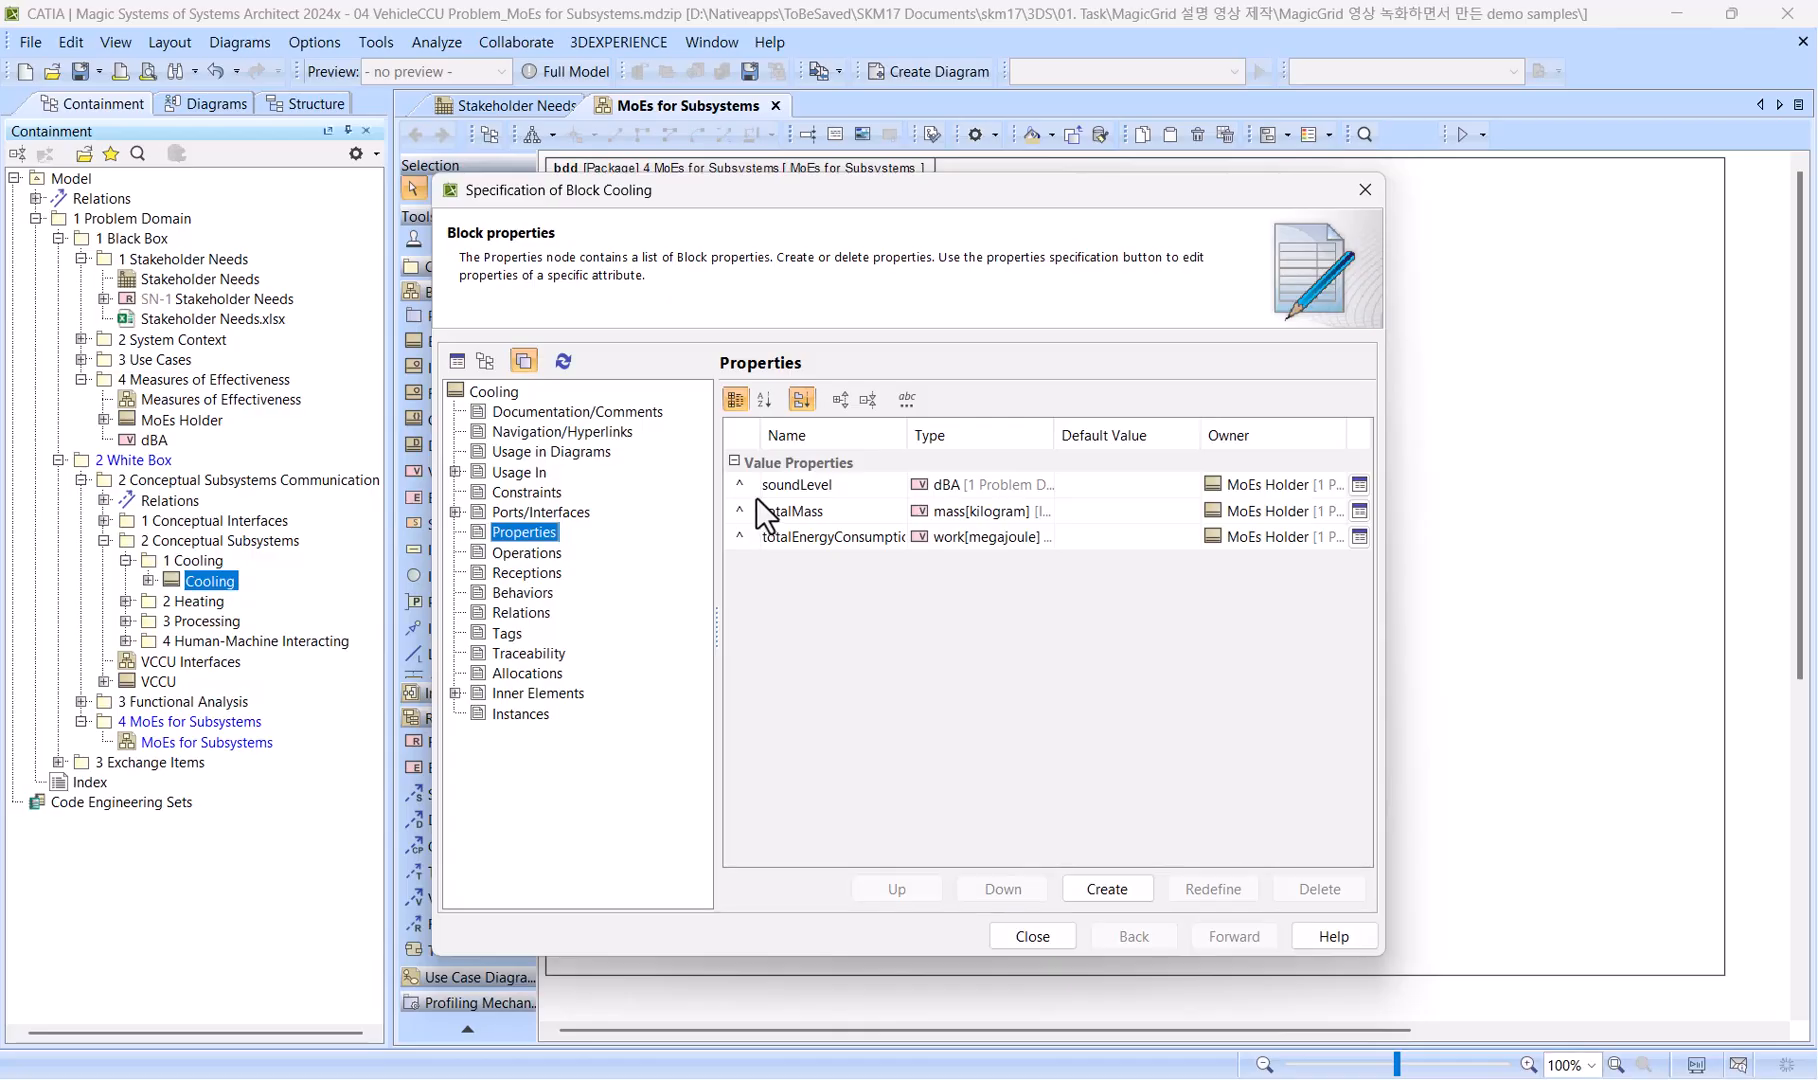
pyautogui.click(749, 531)
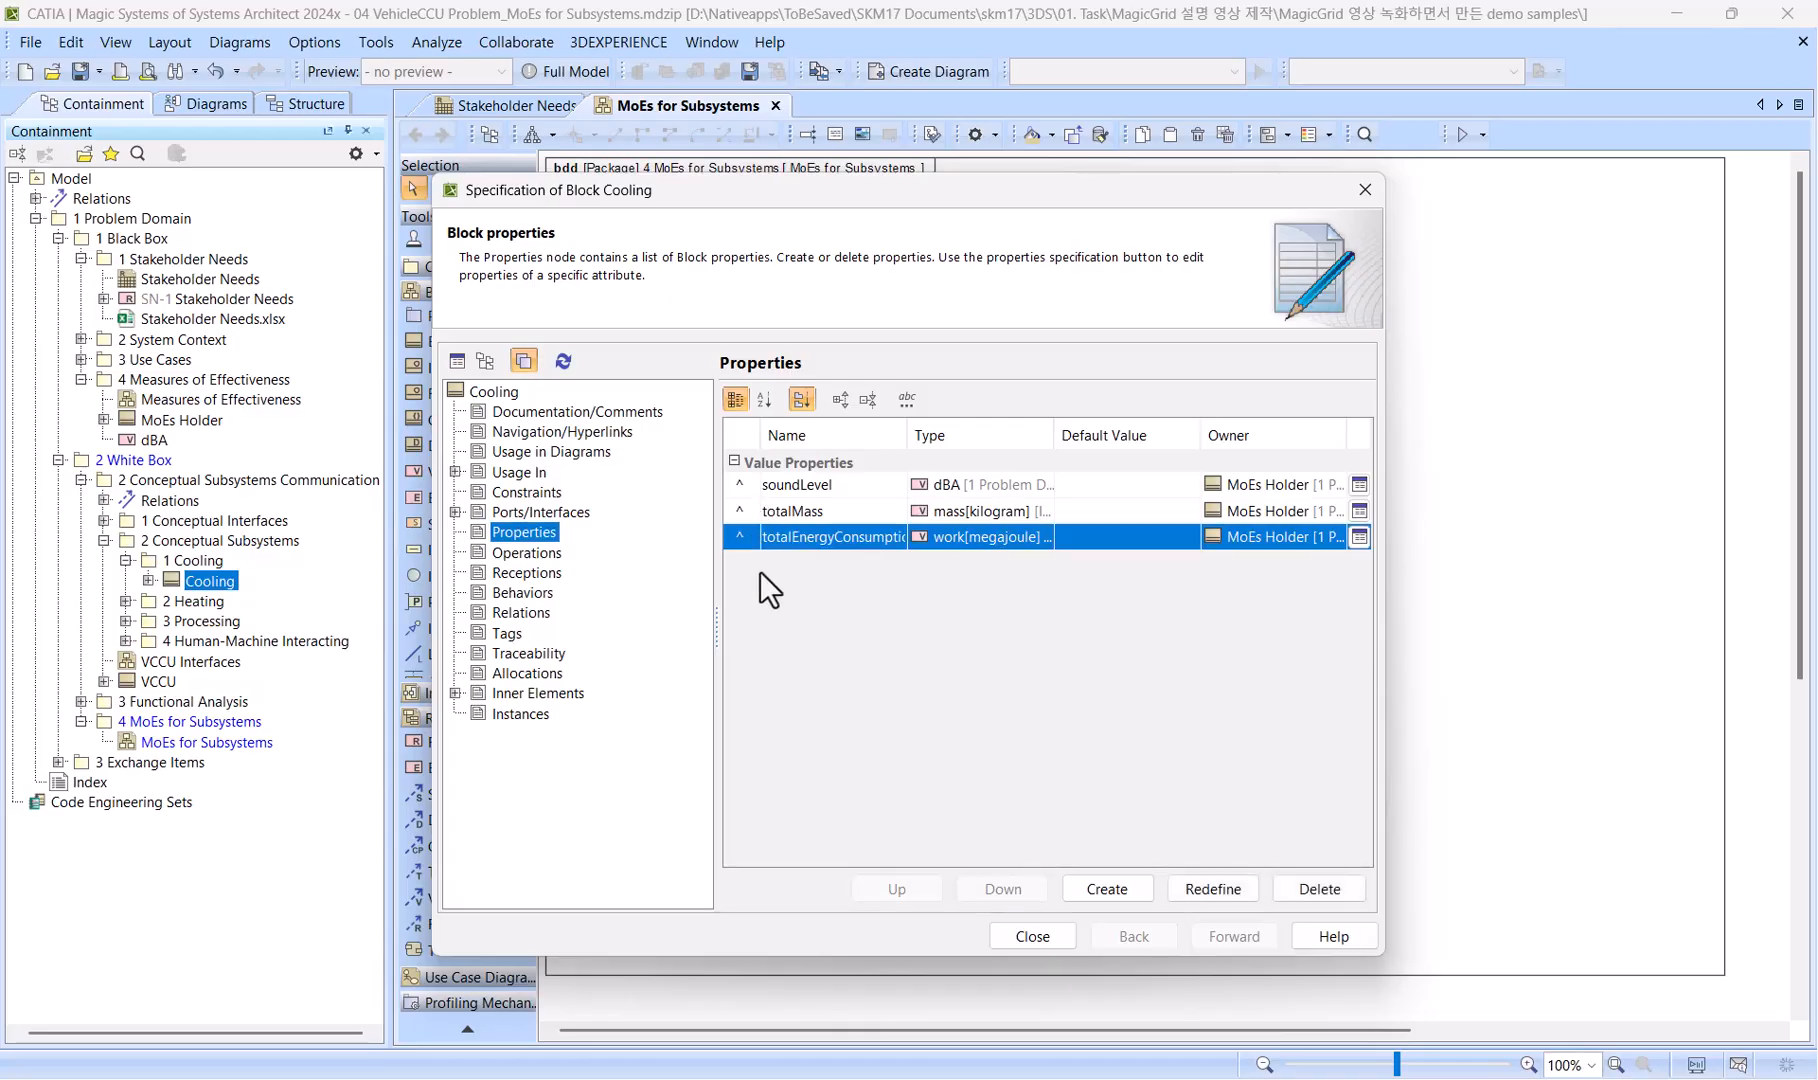
pyautogui.click(1213, 889)
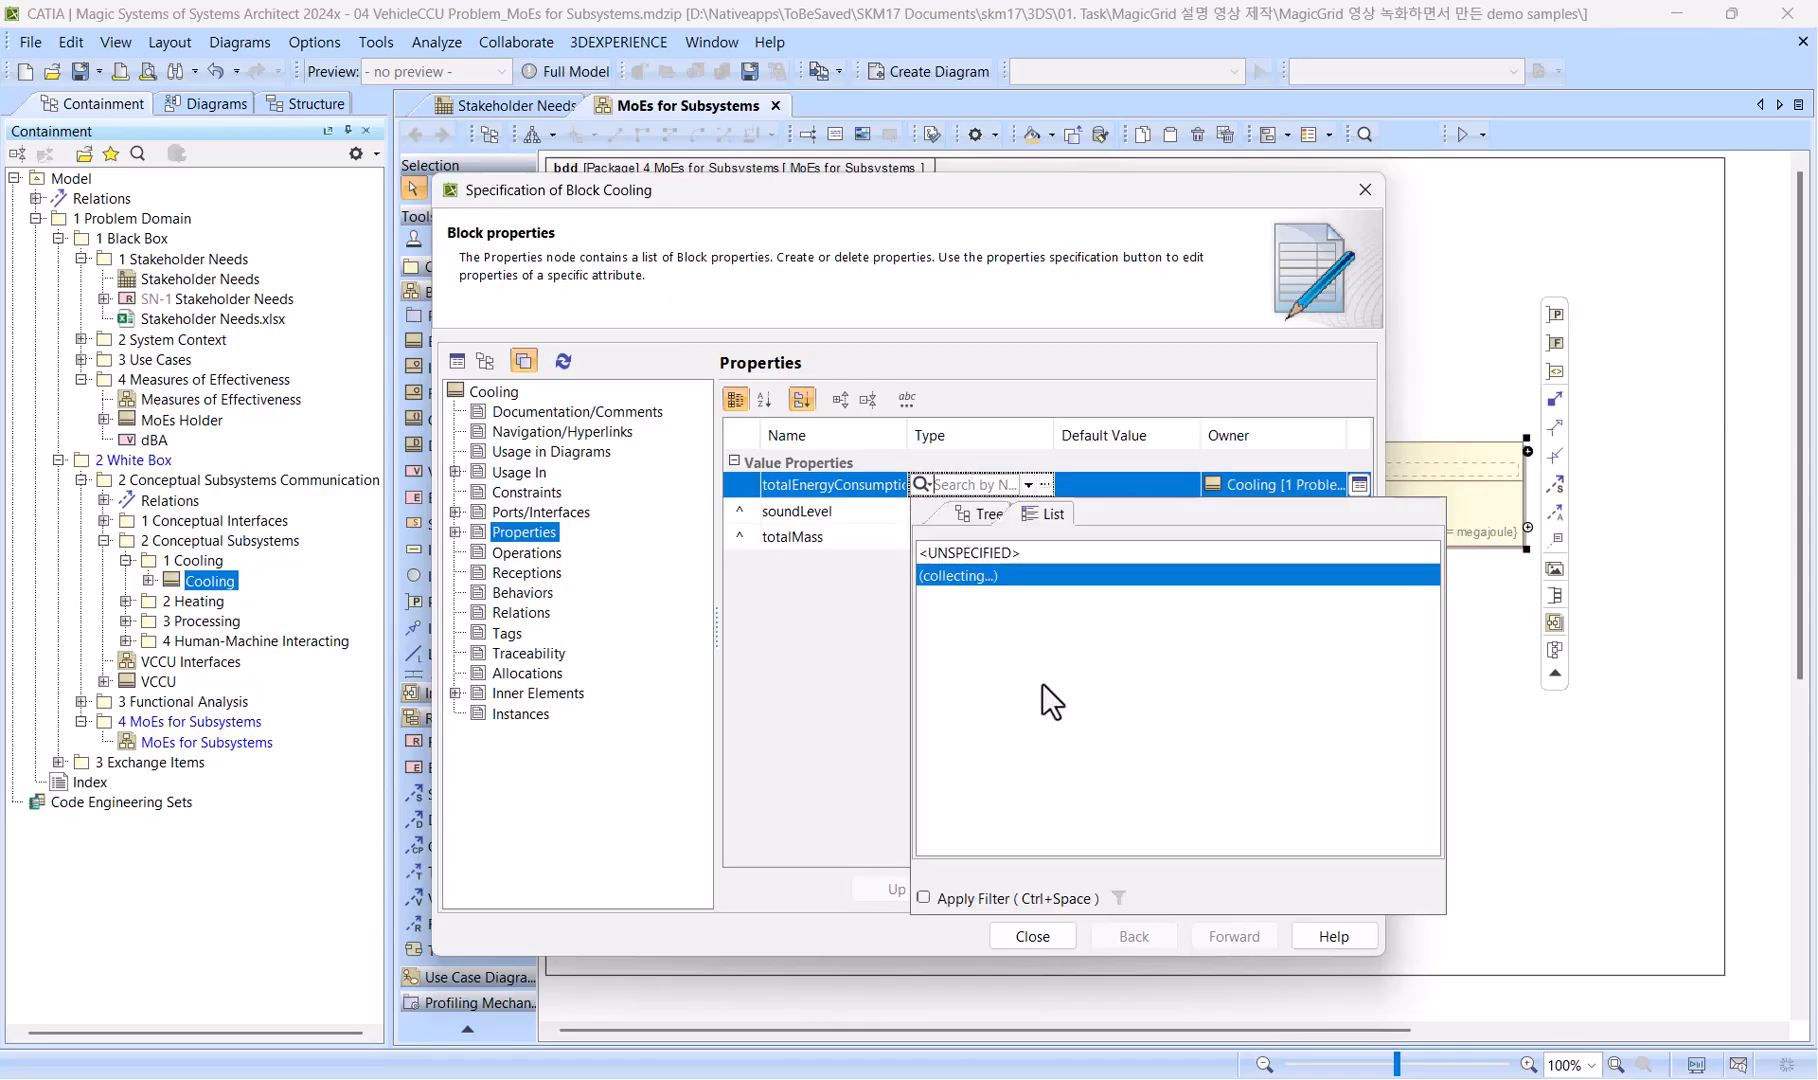
# Rename Cooling's redefined totalEnergyConsumption property to energyConsCool.
pyautogui.doubleClick(802, 489)
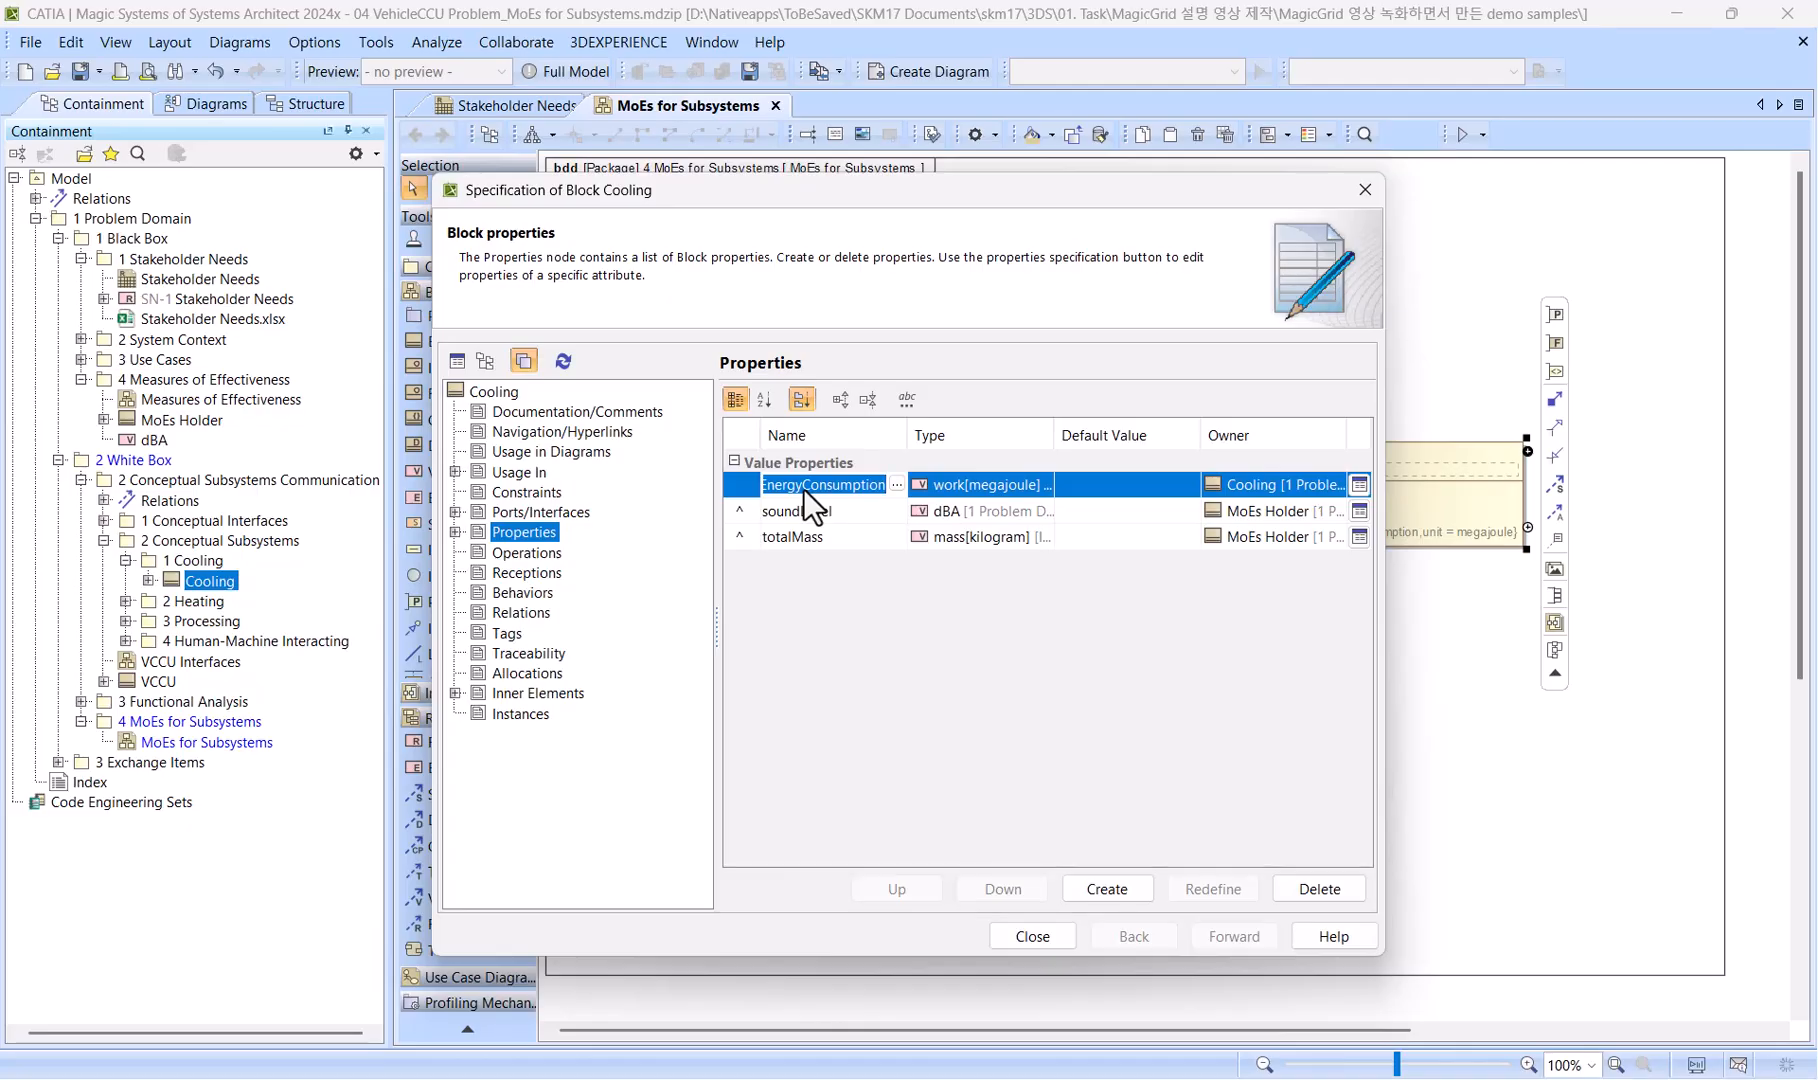
pyautogui.write('energyConsCool')
pyautogui.press('Return')
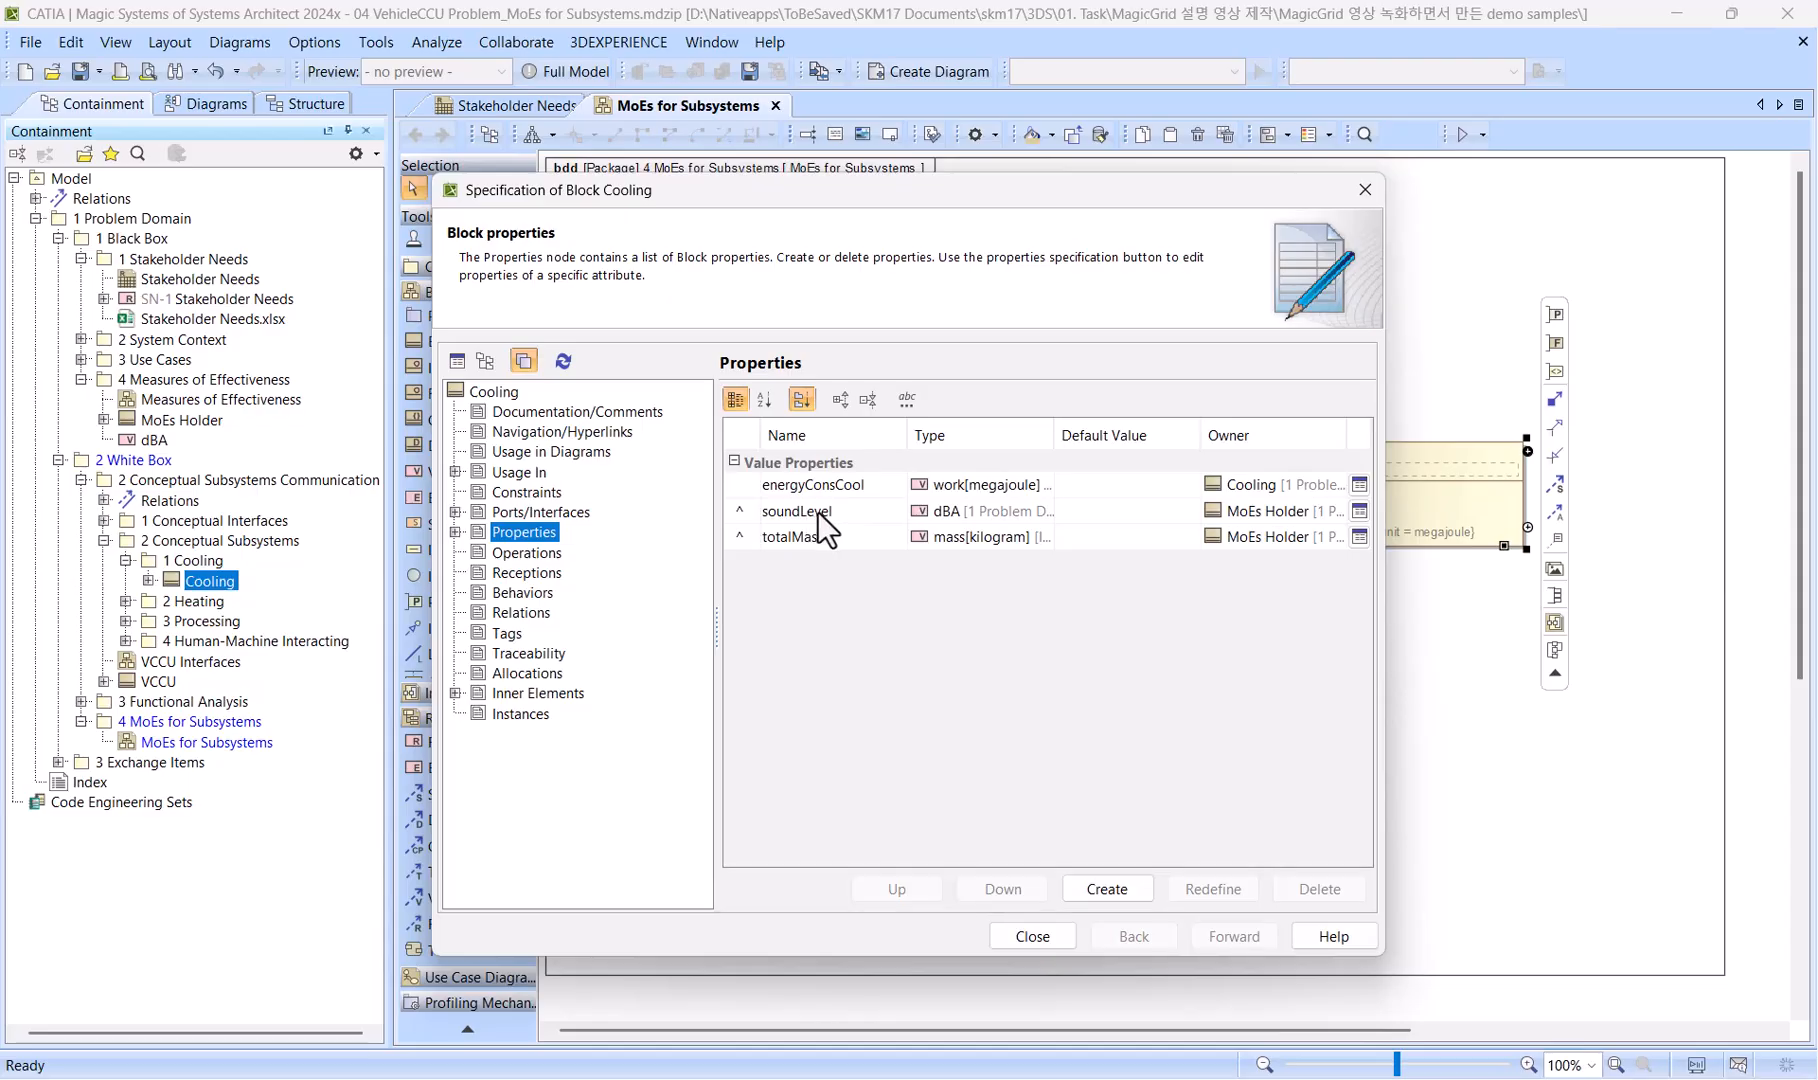
# Redefine the inherited soundLevel property in the Cooling block and name it soundLevelCool.
pyautogui.click(822, 520)
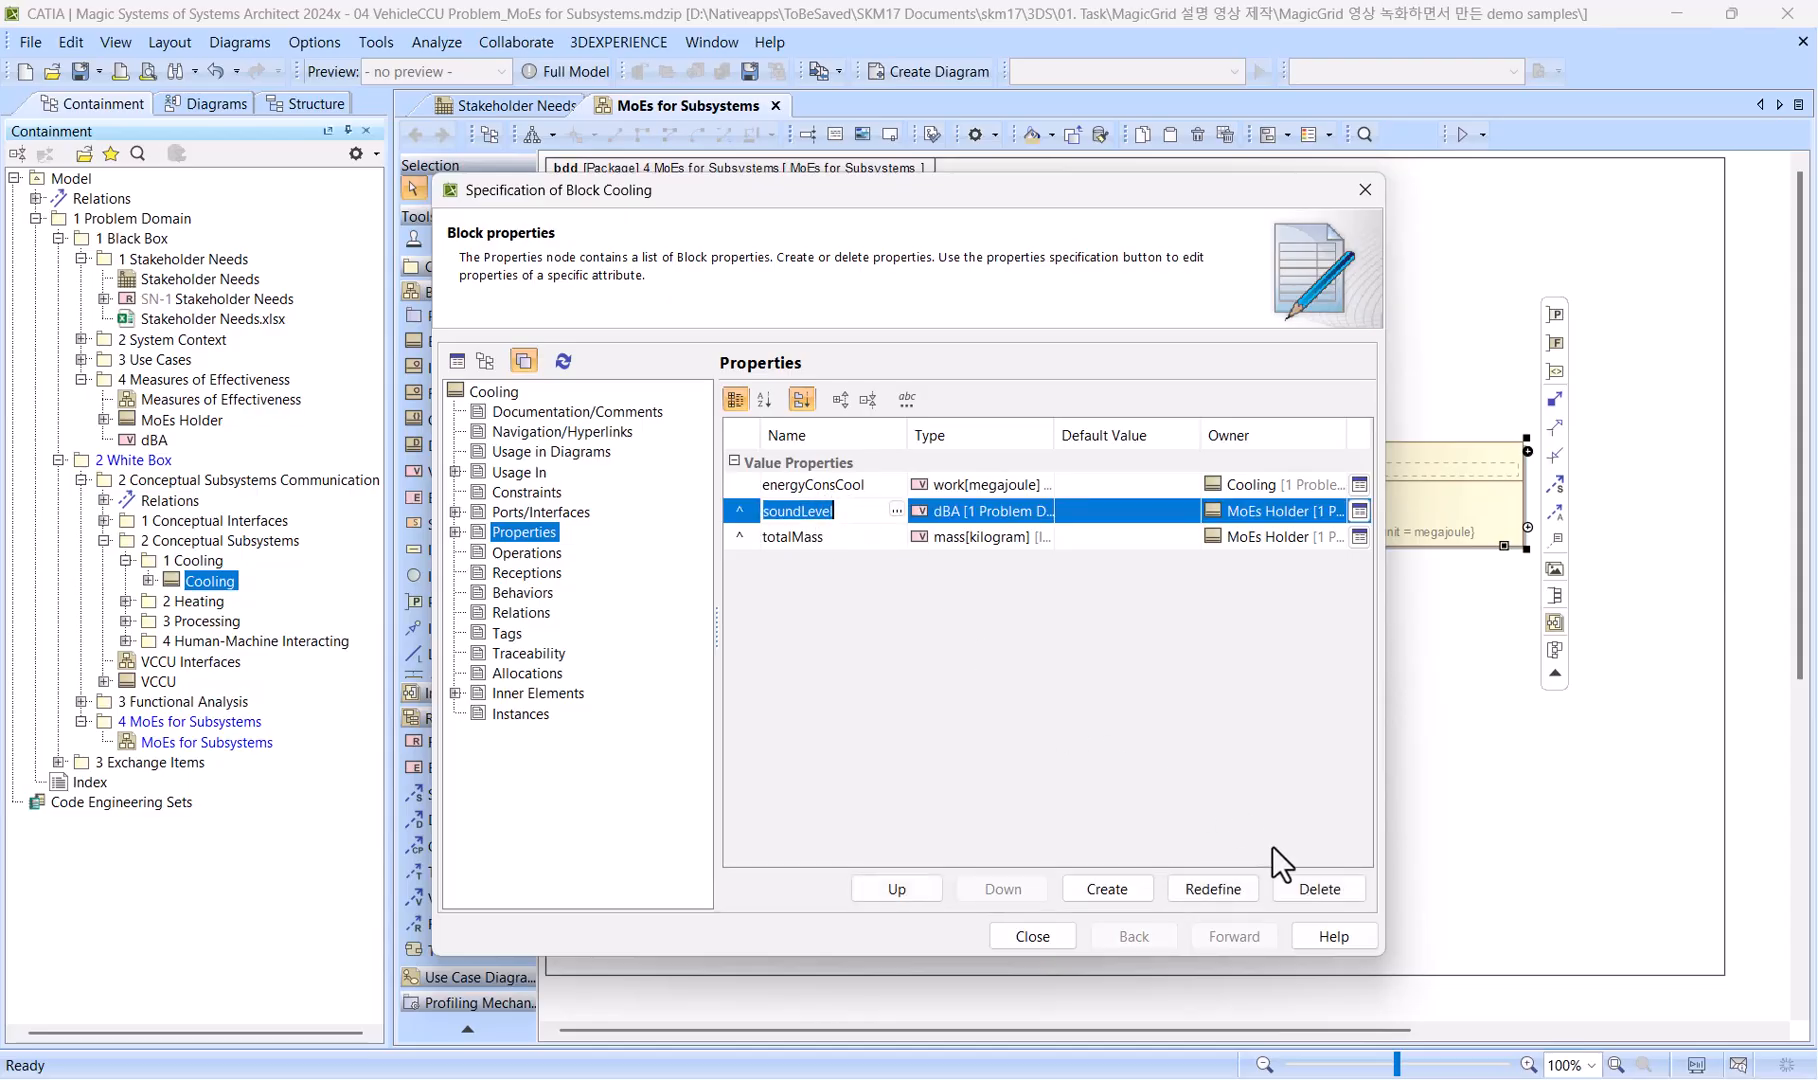
pyautogui.click(1213, 889)
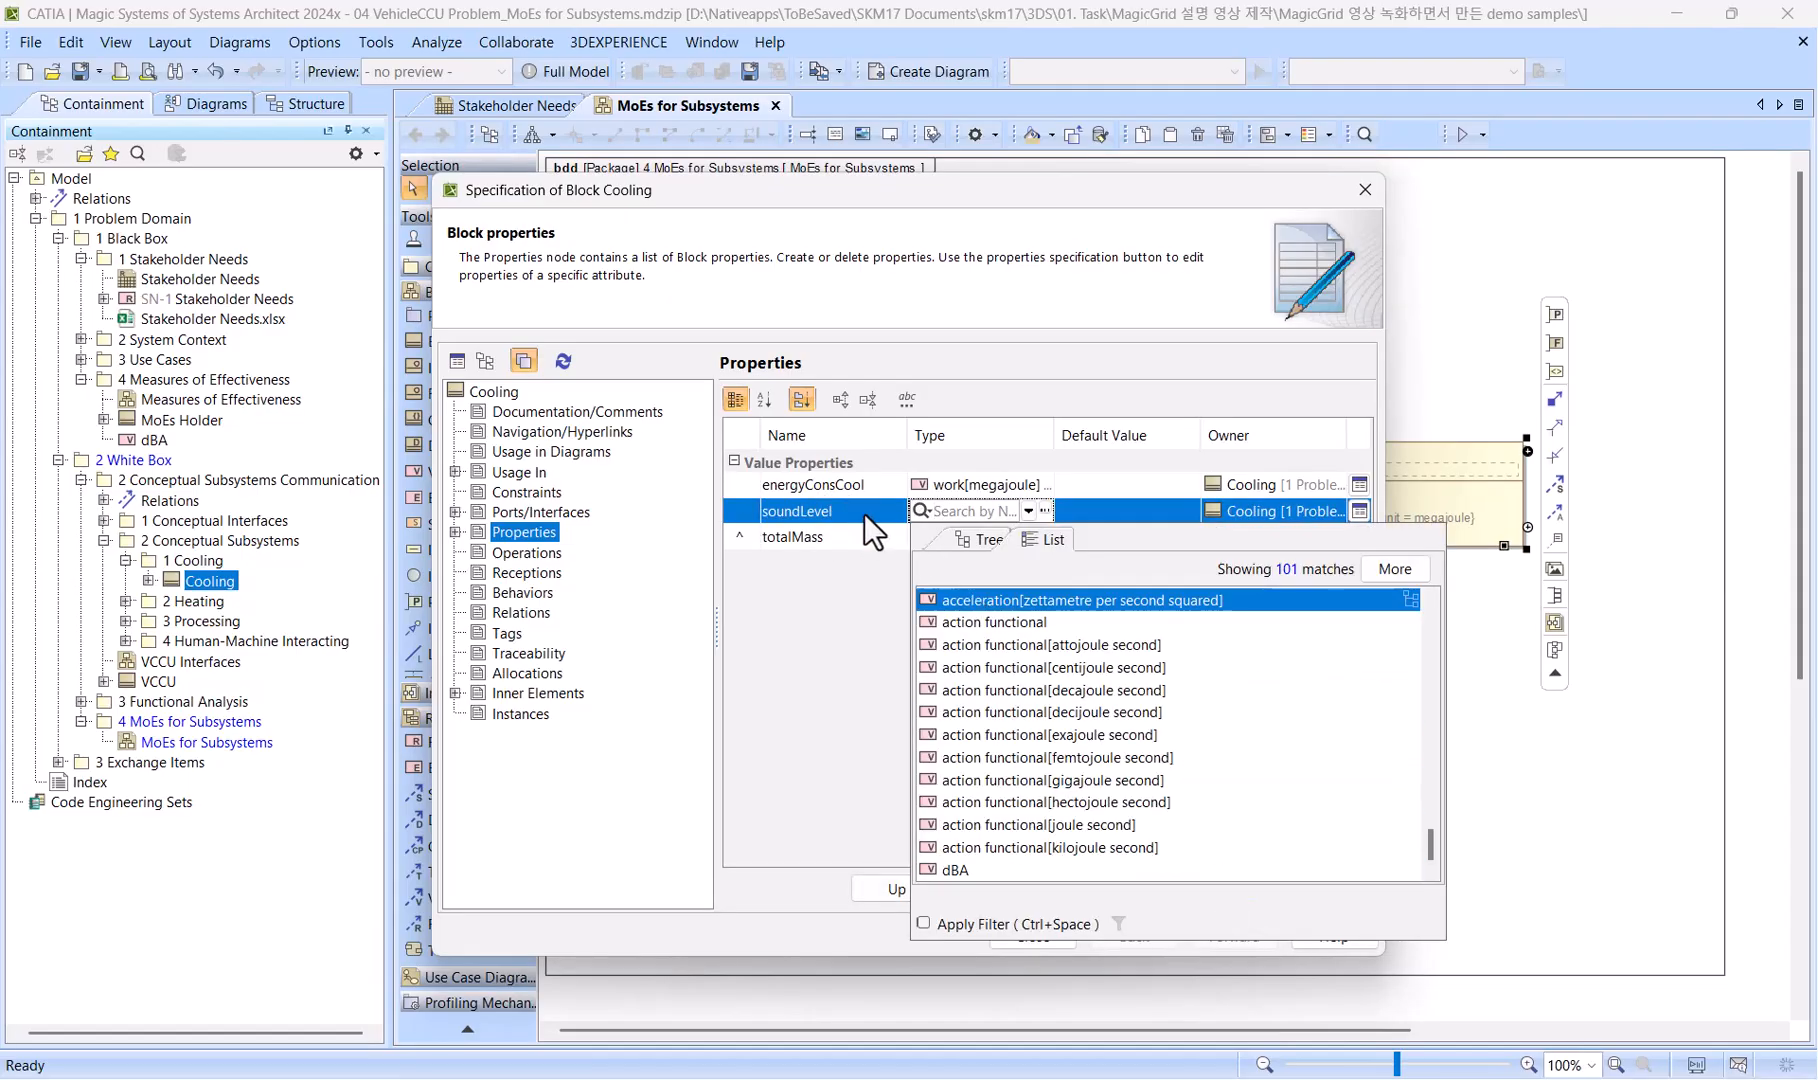
pyautogui.click(864, 513)
pyautogui.click(866, 514)
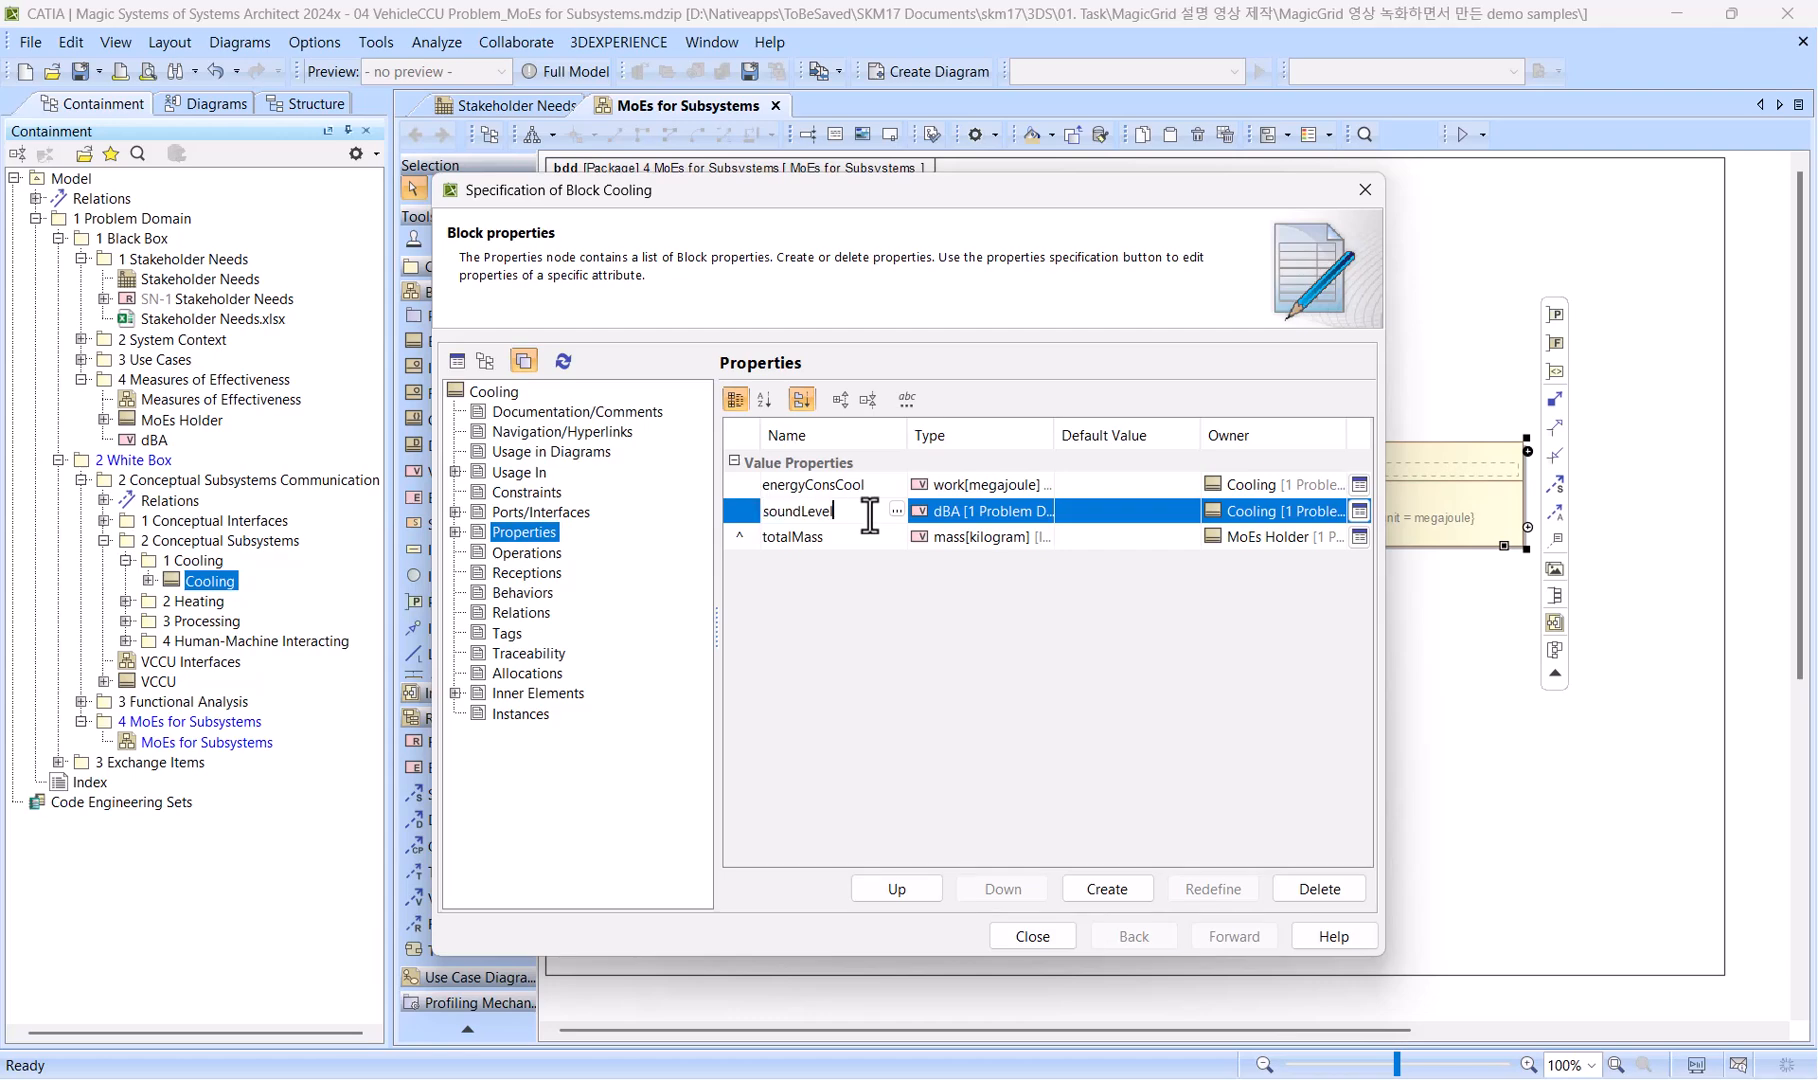
pyautogui.write('Cool')
pyautogui.press('Return')
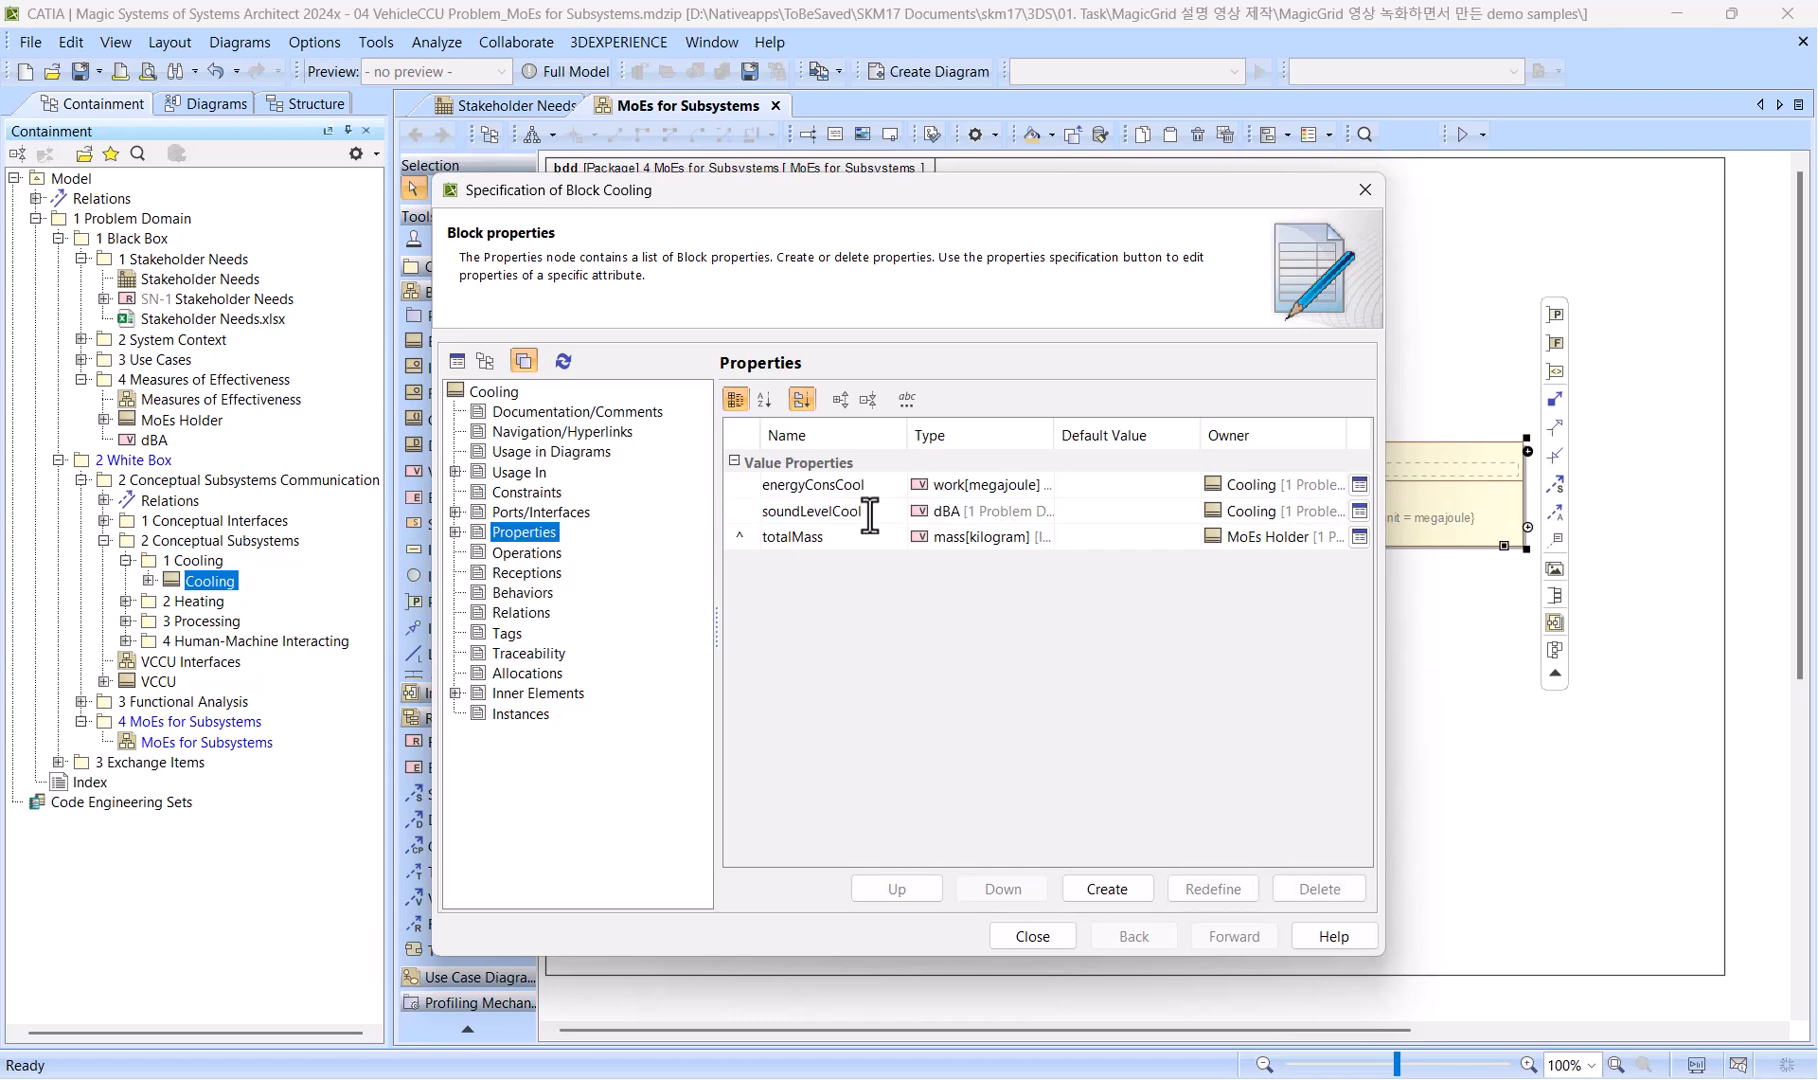
# Redefine the inherited totalMass property in the Cooling block as massCool and close the specification.
pyautogui.click(837, 536)
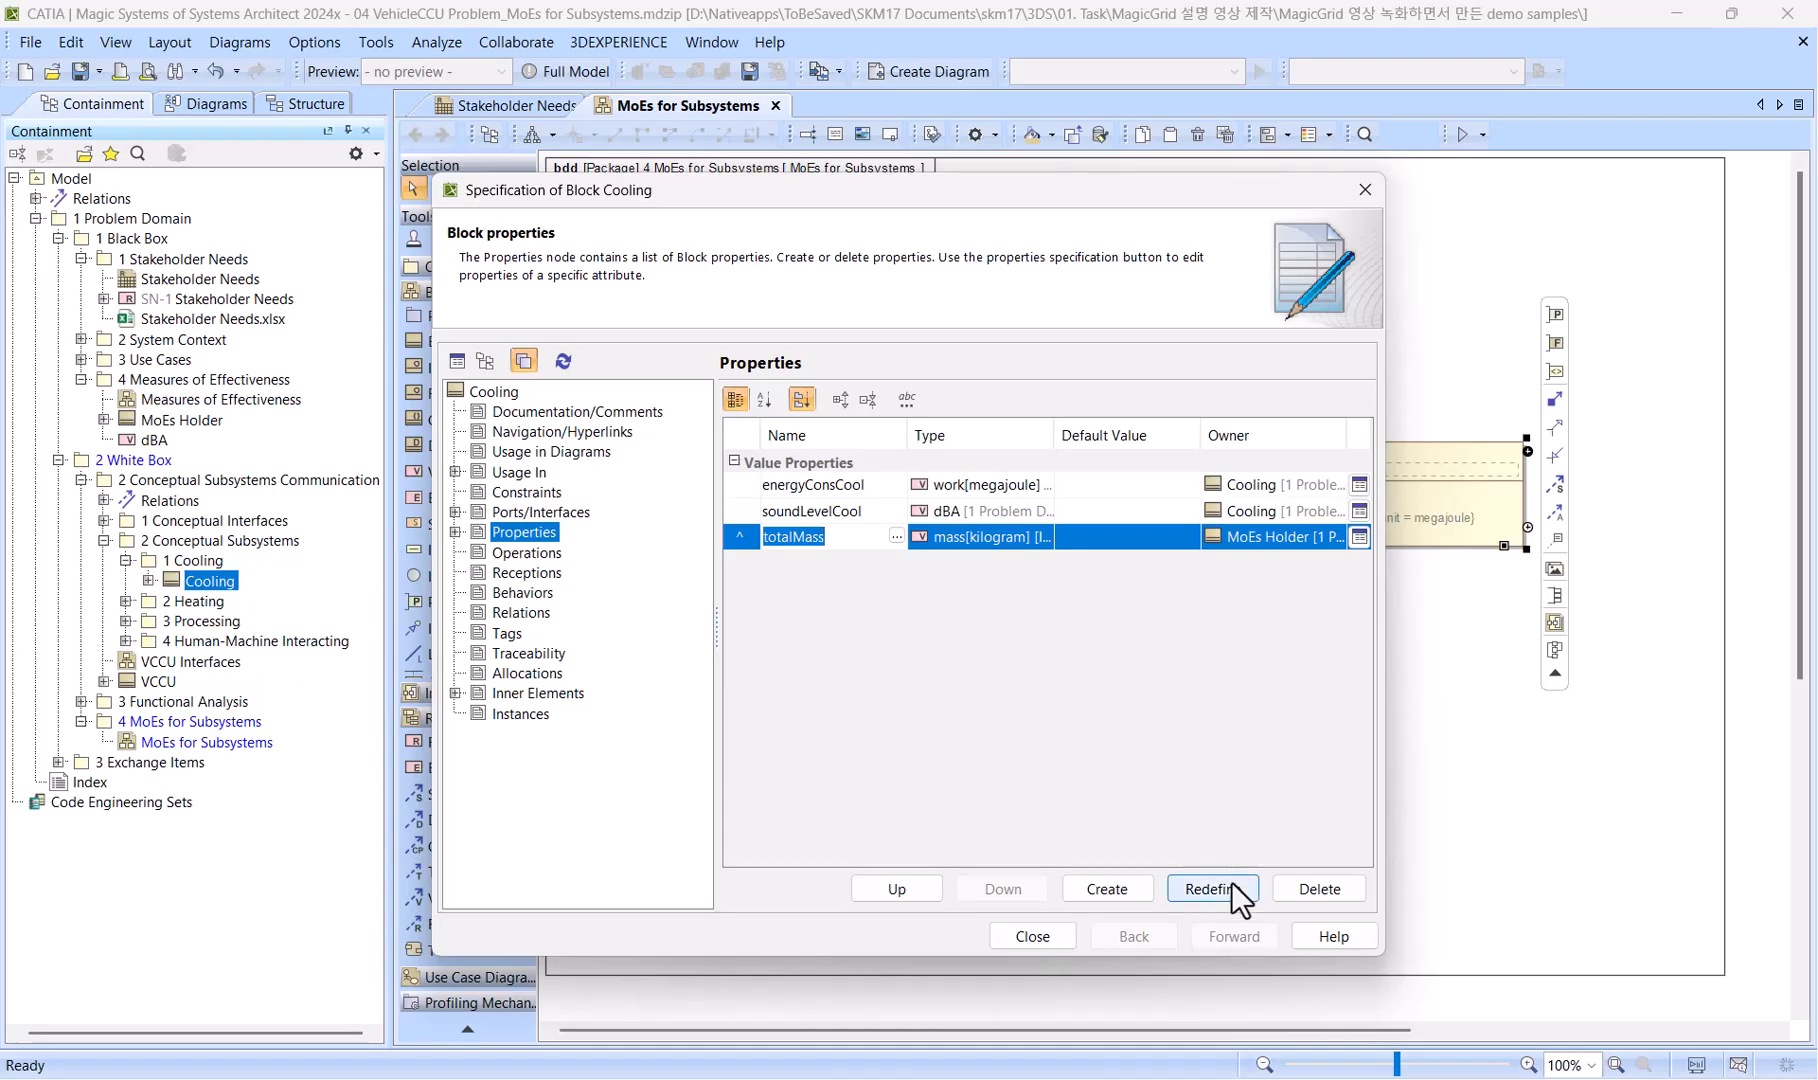
pyautogui.click(1216, 888)
pyautogui.click(935, 575)
pyautogui.click(861, 538)
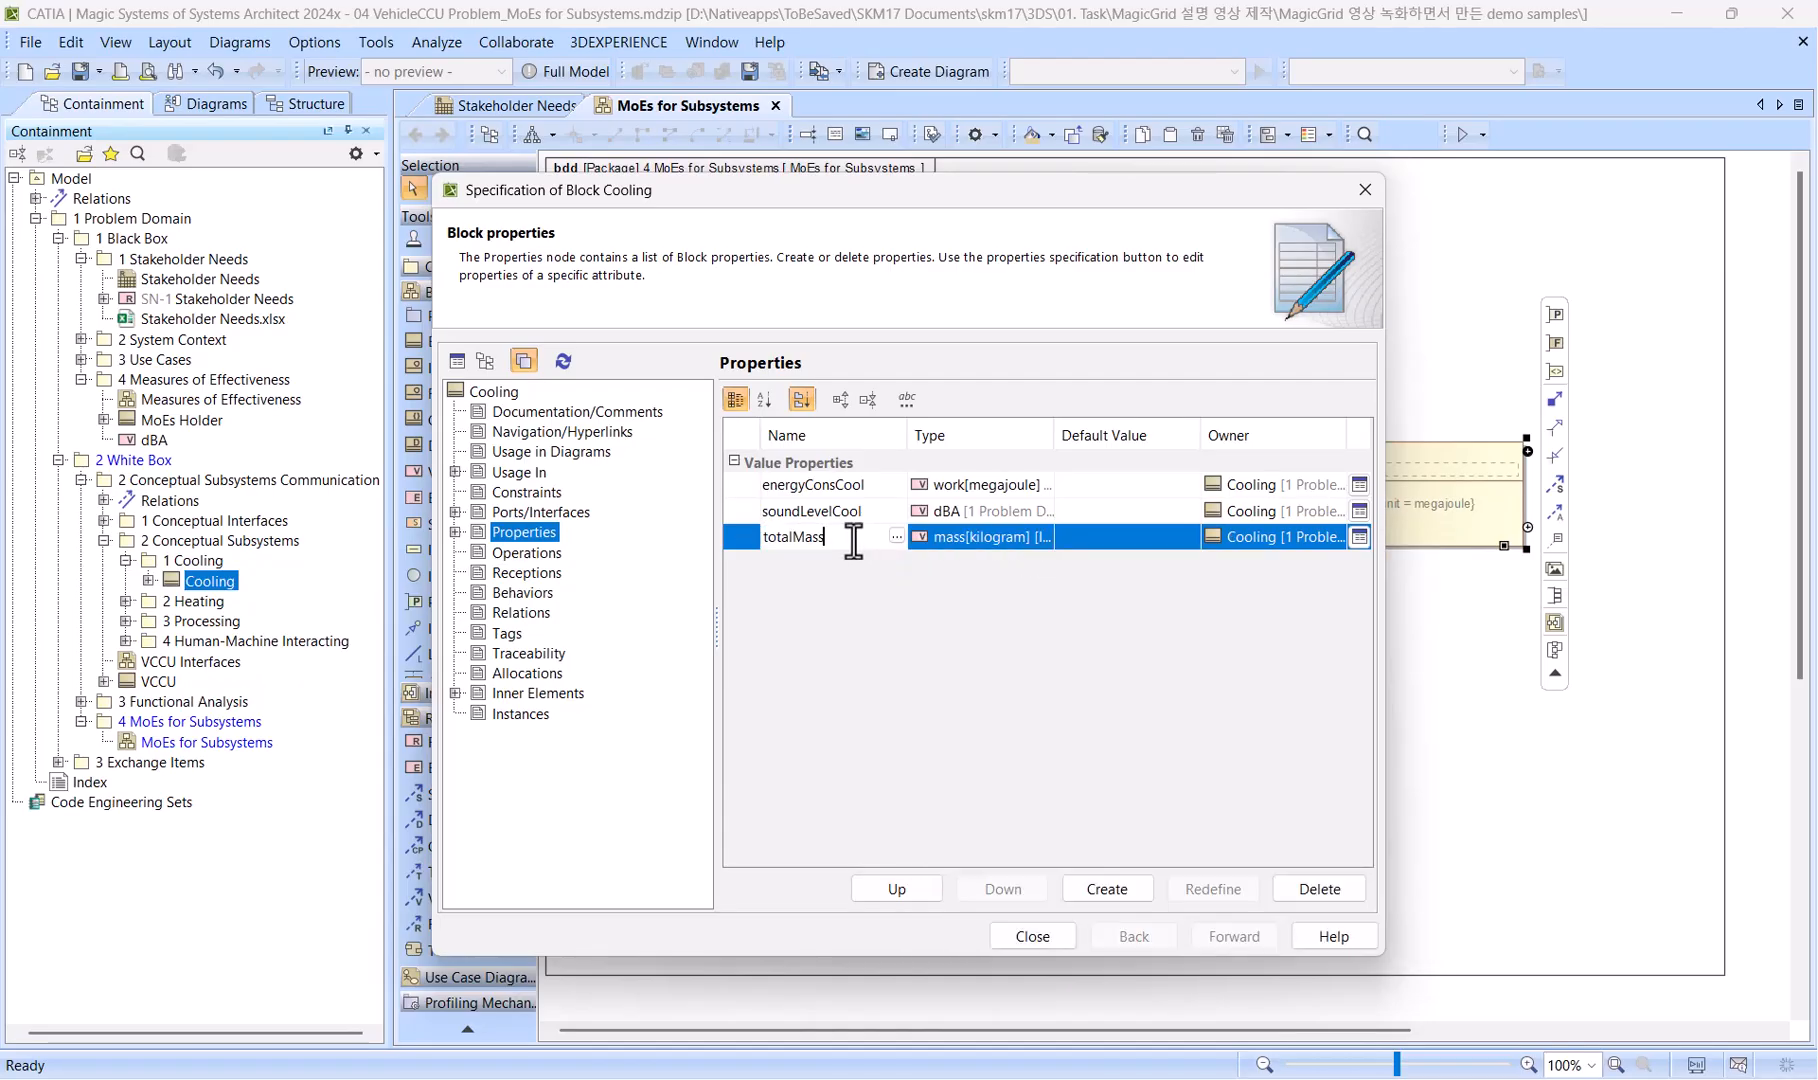
pyautogui.write('massCool')
pyautogui.press('Return')
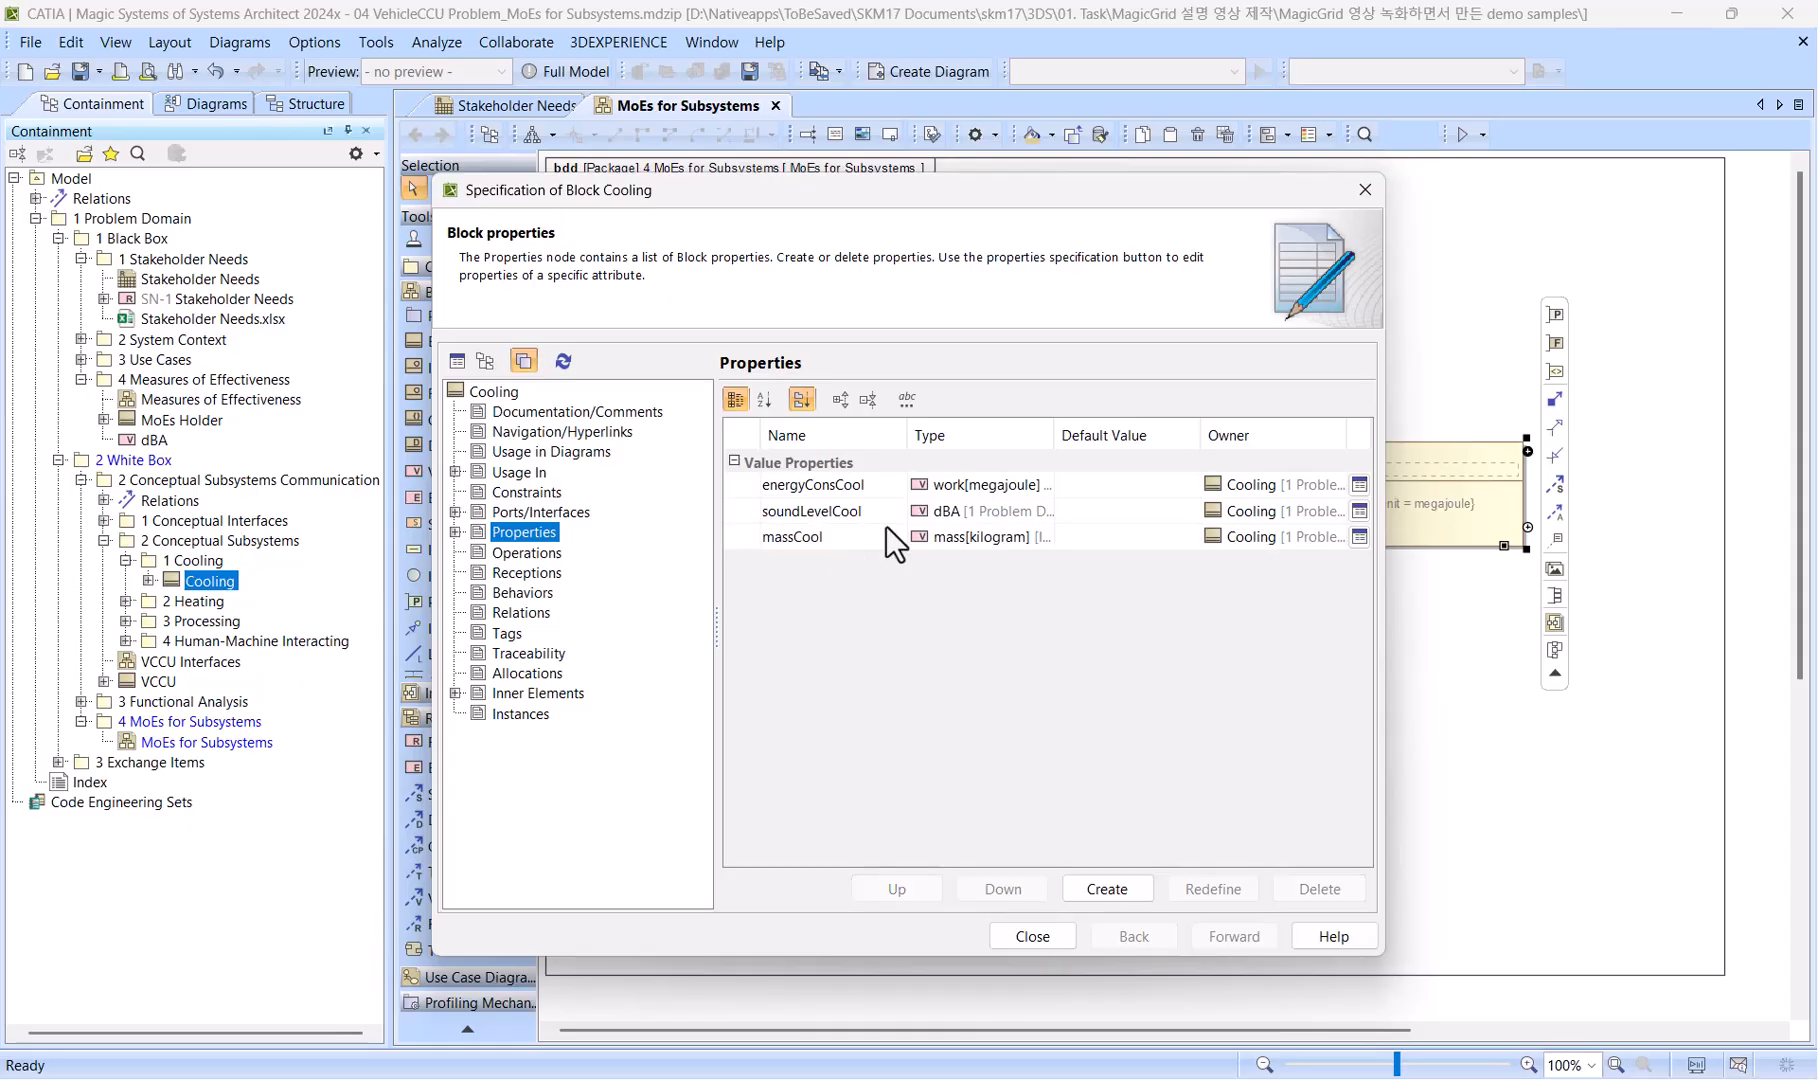
pyautogui.click(1027, 938)
# Move the Cooling block back under MoEs Holder and narrow it to fit its full property texts.
pyautogui.moveTo(1094, 454); pyautogui.dragTo(1019, 455)
pyautogui.click(1479, 644)
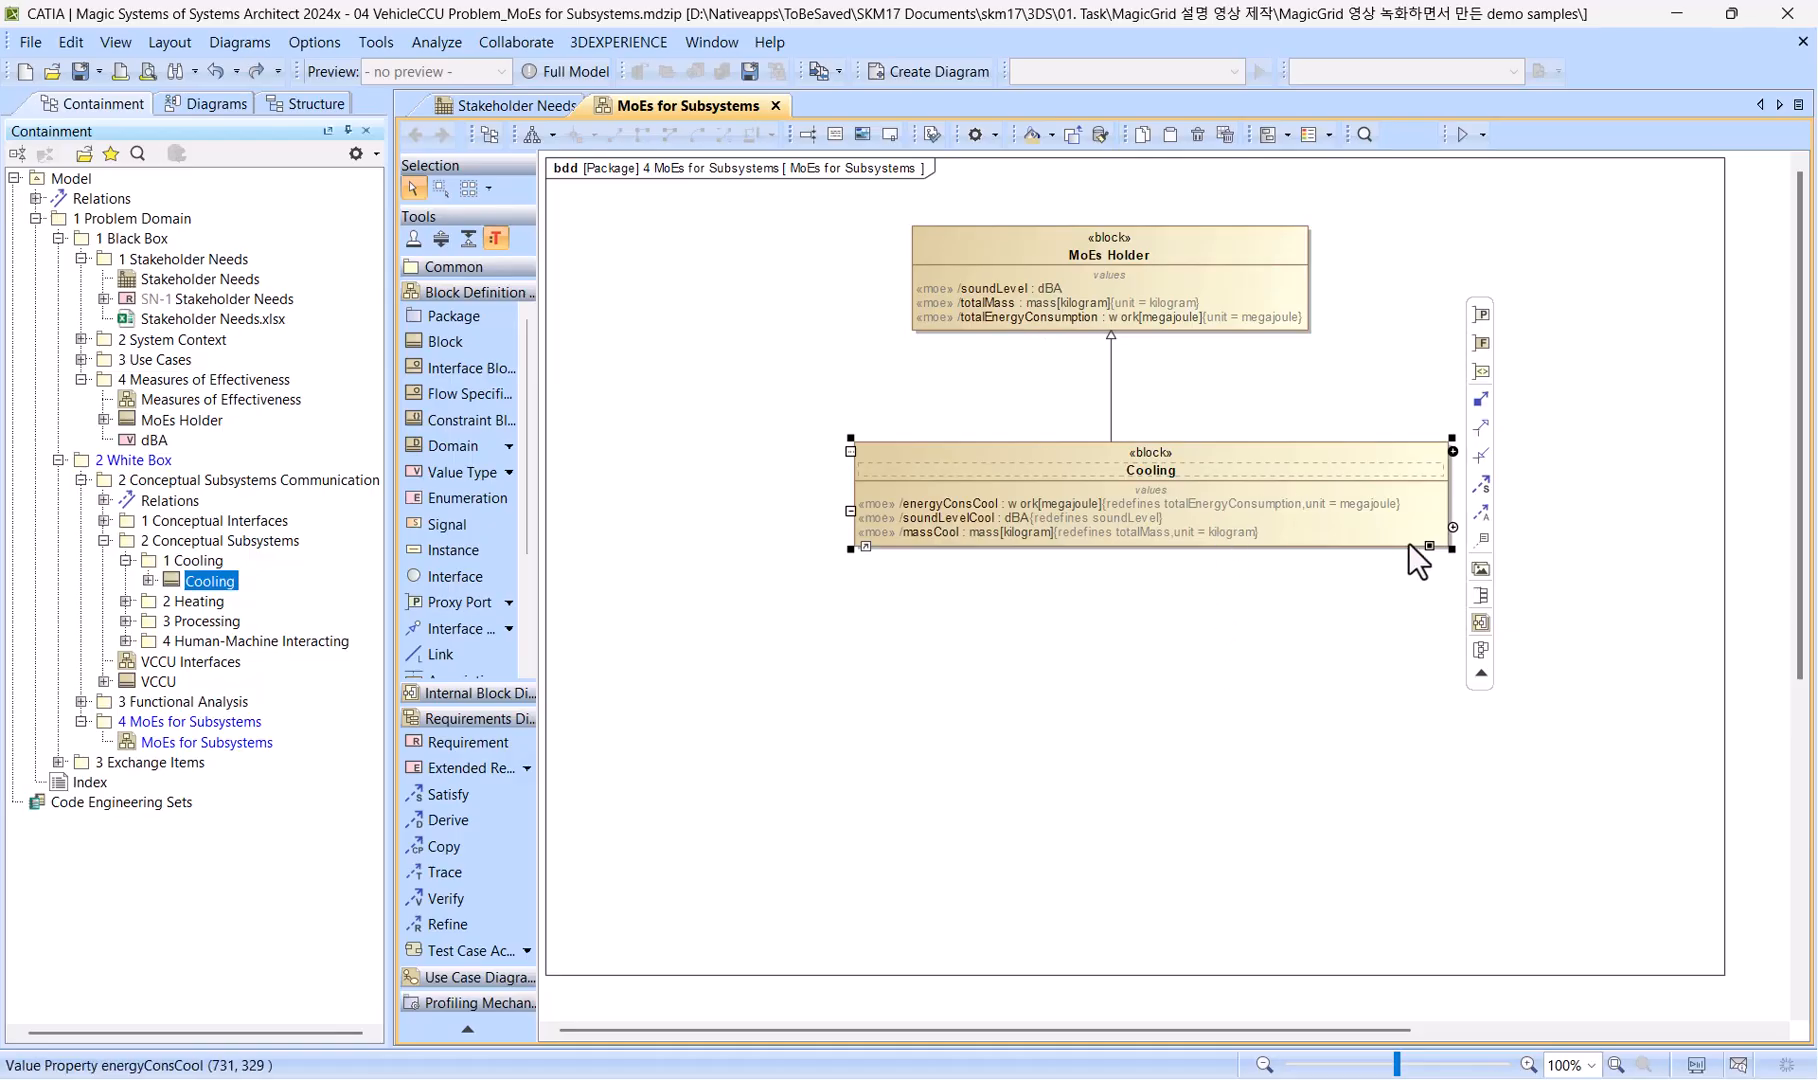
pyautogui.moveTo(1447, 546); pyautogui.dragTo(1285, 530)
# Turn on Shrinkable Attributes and Operations Compartments for the Cooling block and narrow it to about the width of MoEs Holder.
pyautogui.rightClick(1194, 462)
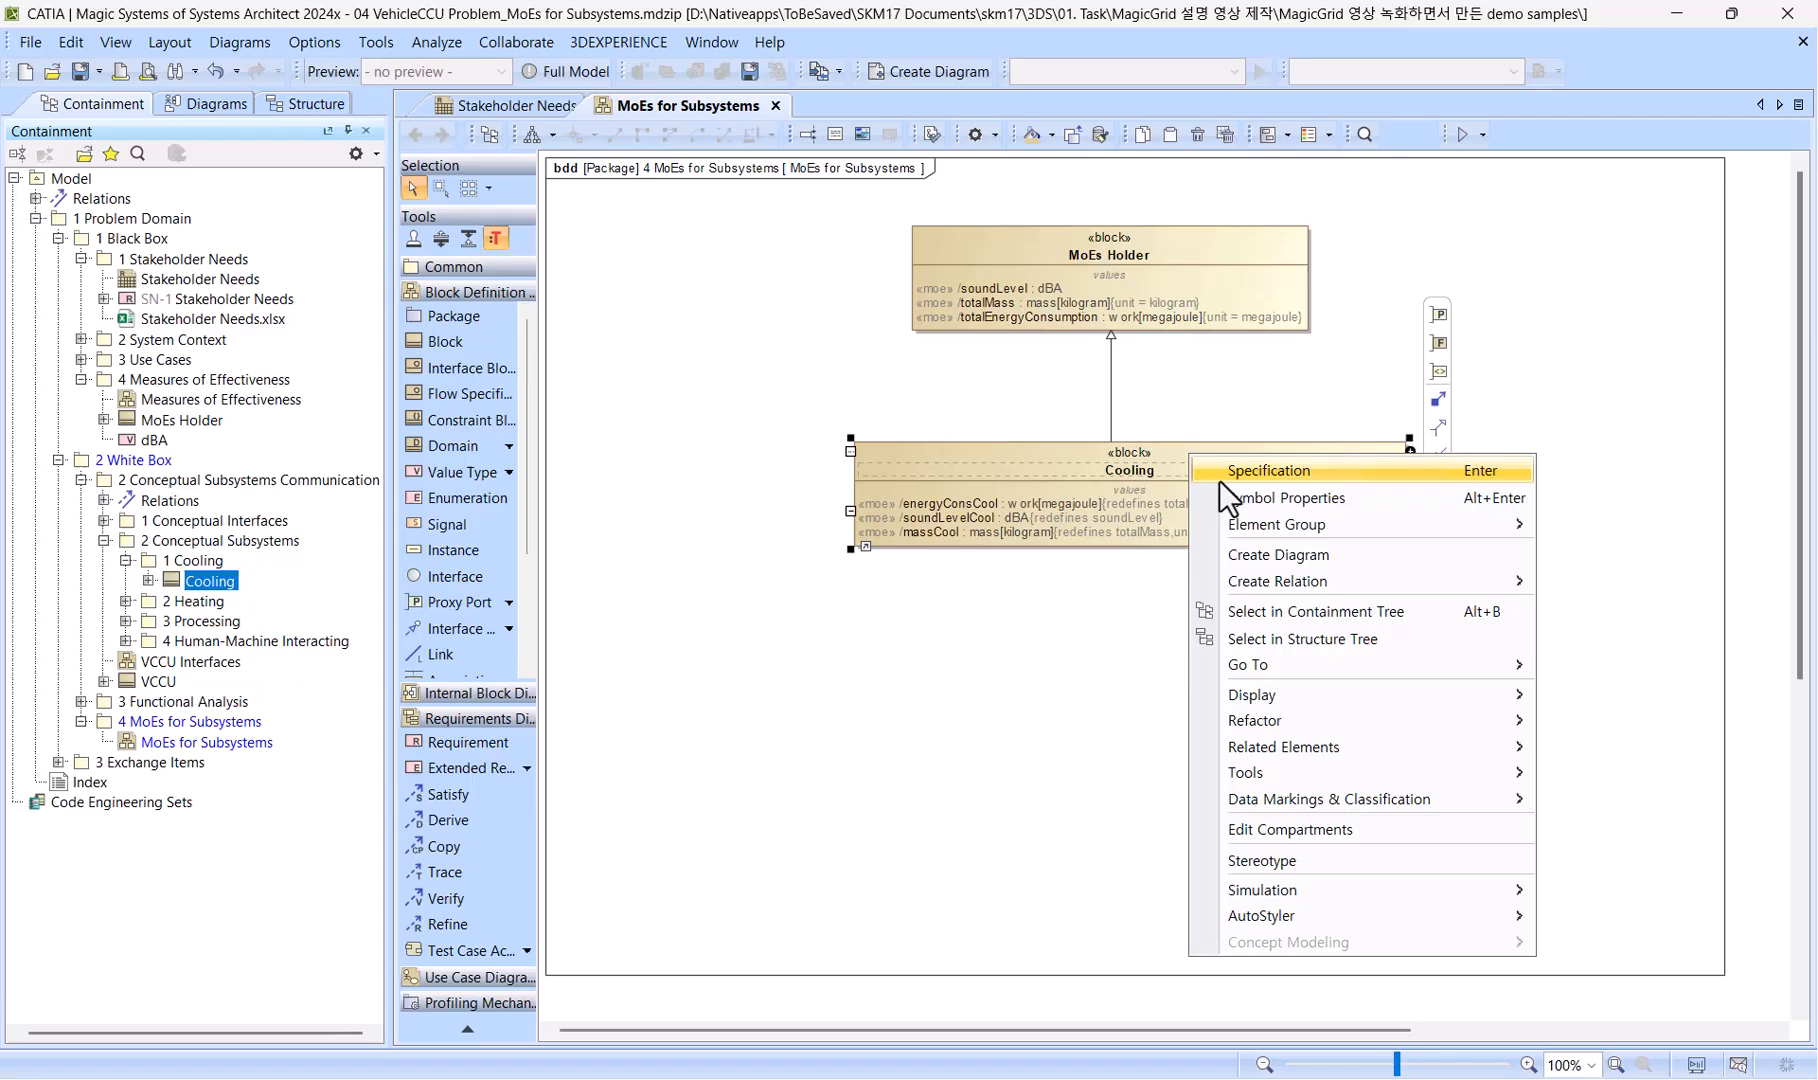
pyautogui.click(1366, 499)
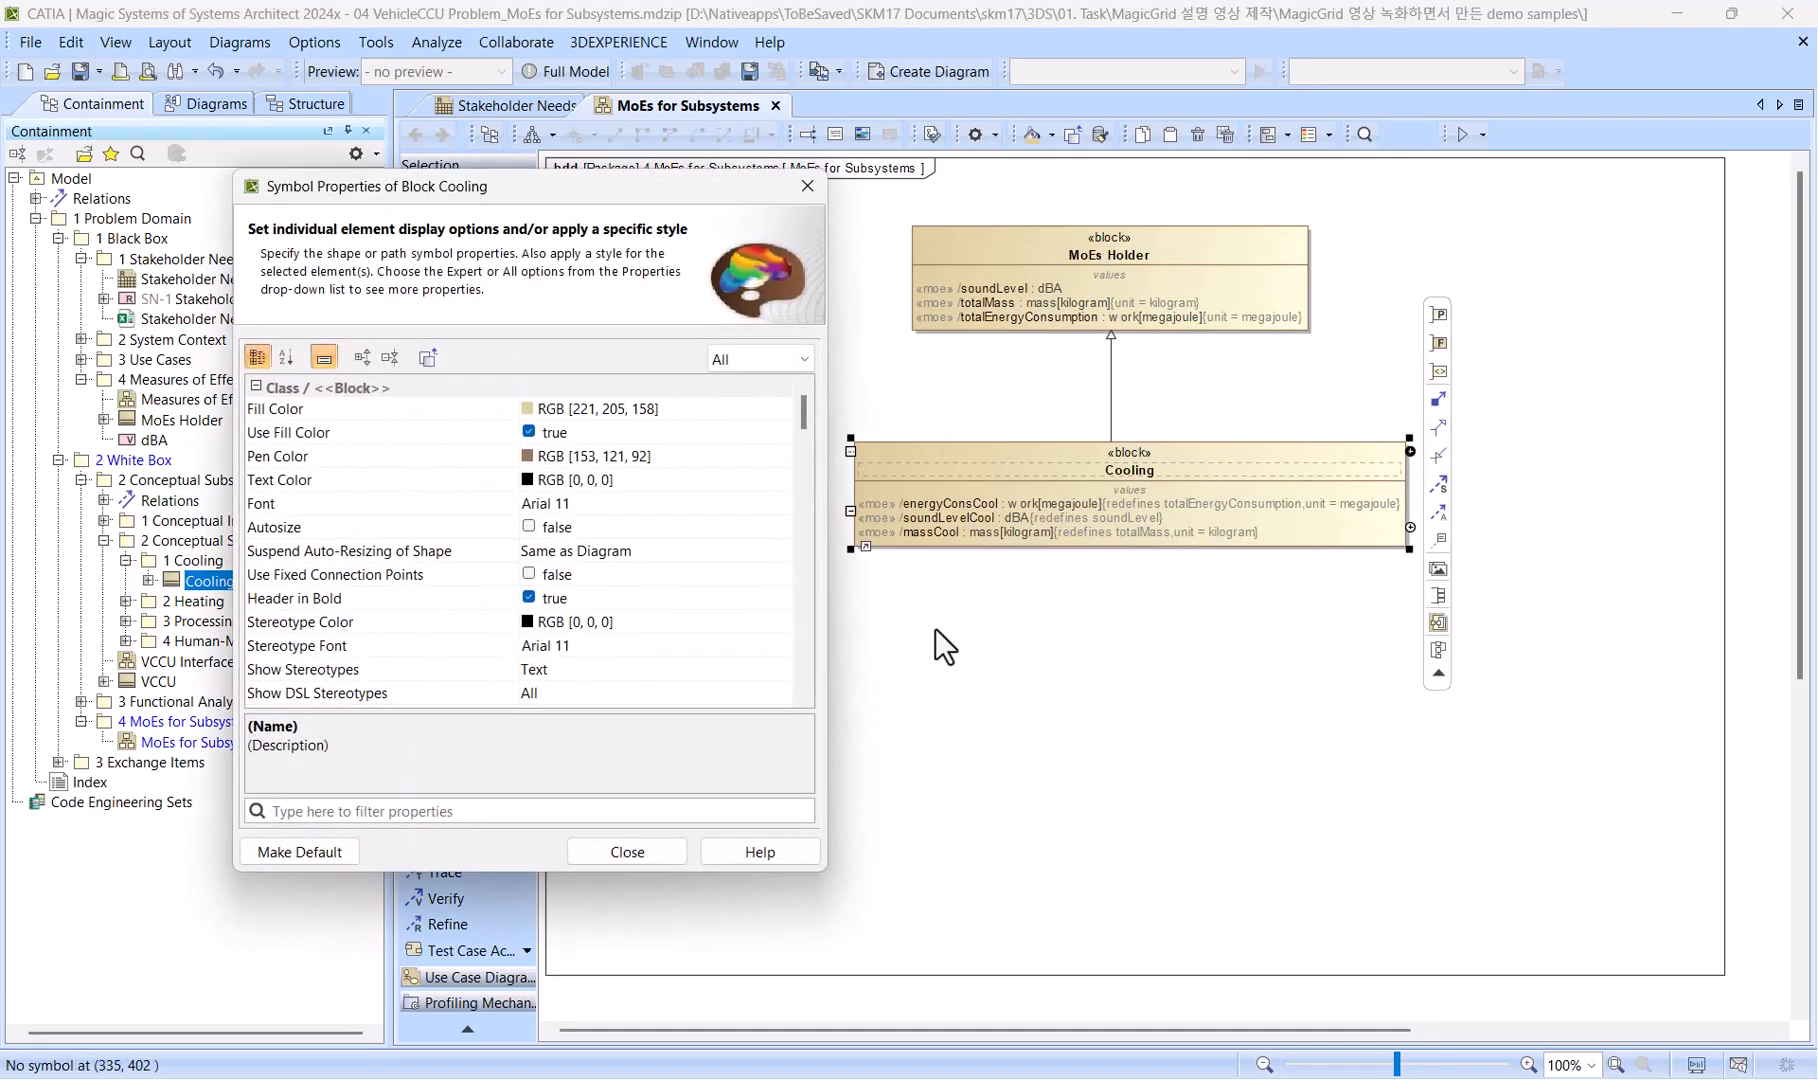
pyautogui.write('shrin')
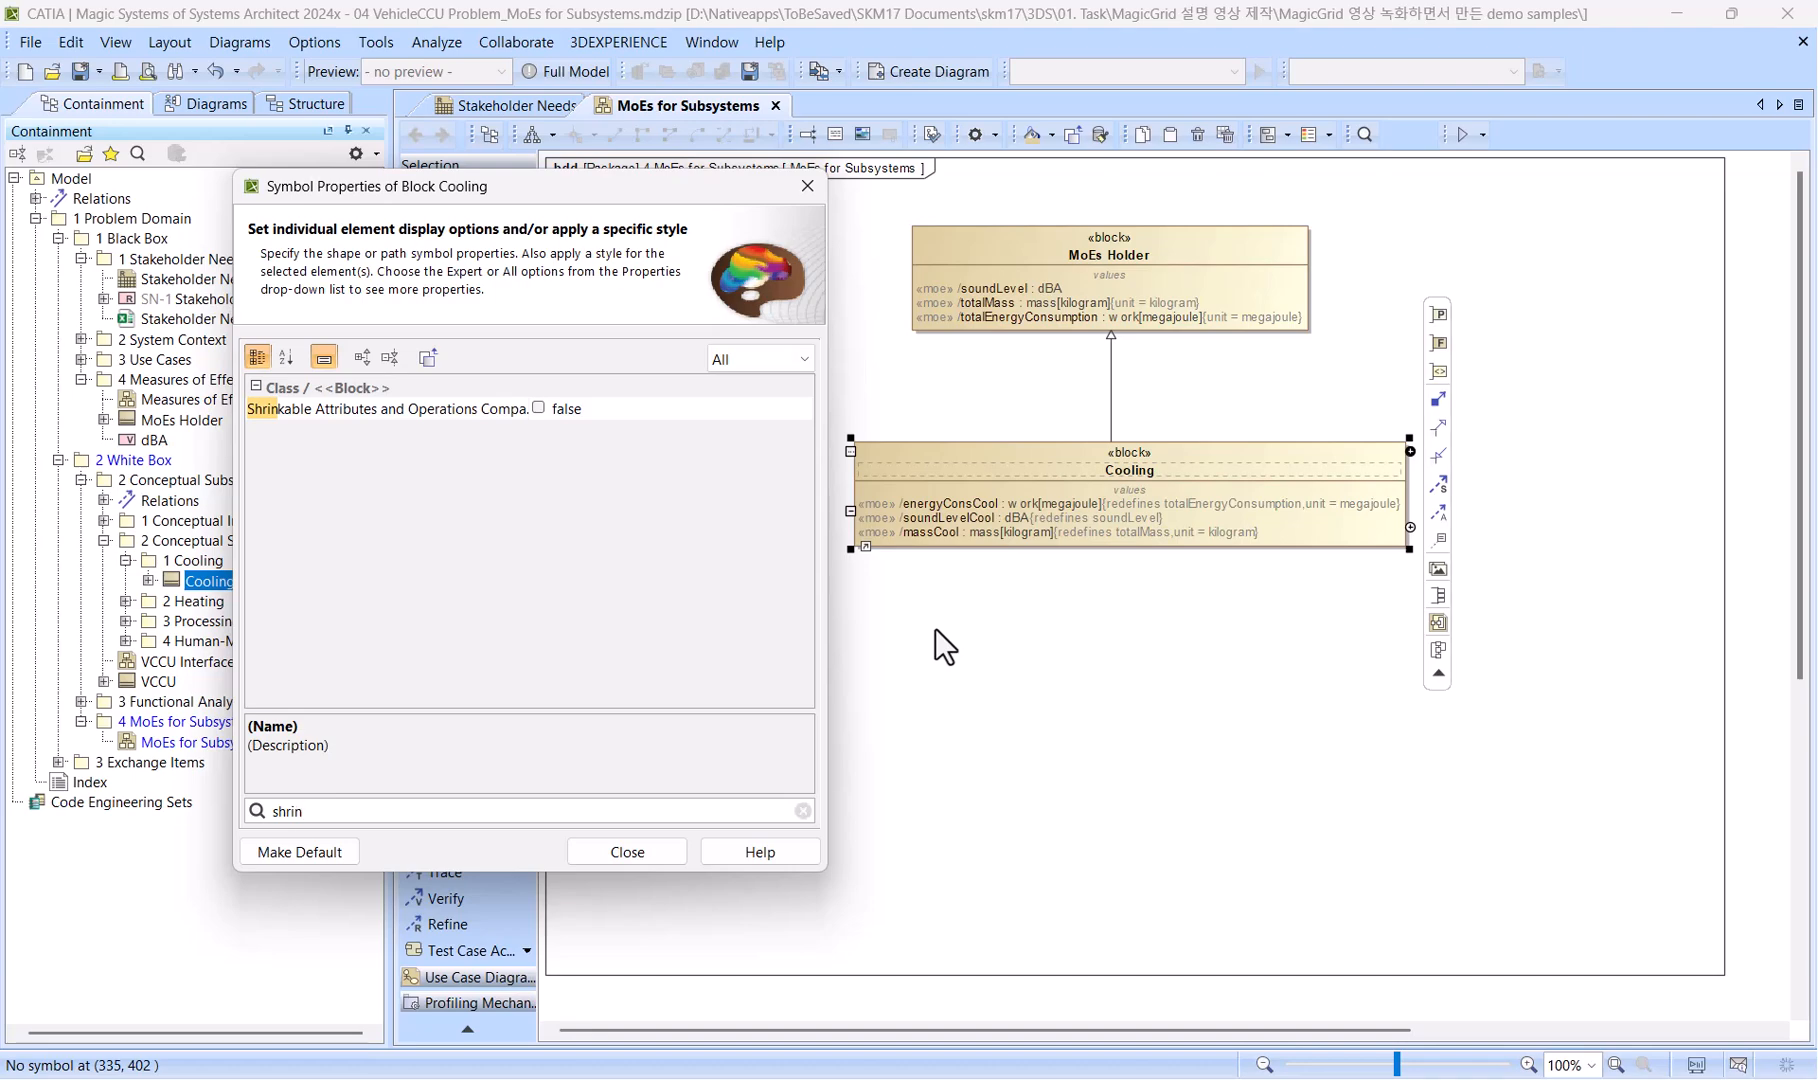
pyautogui.click(538, 408)
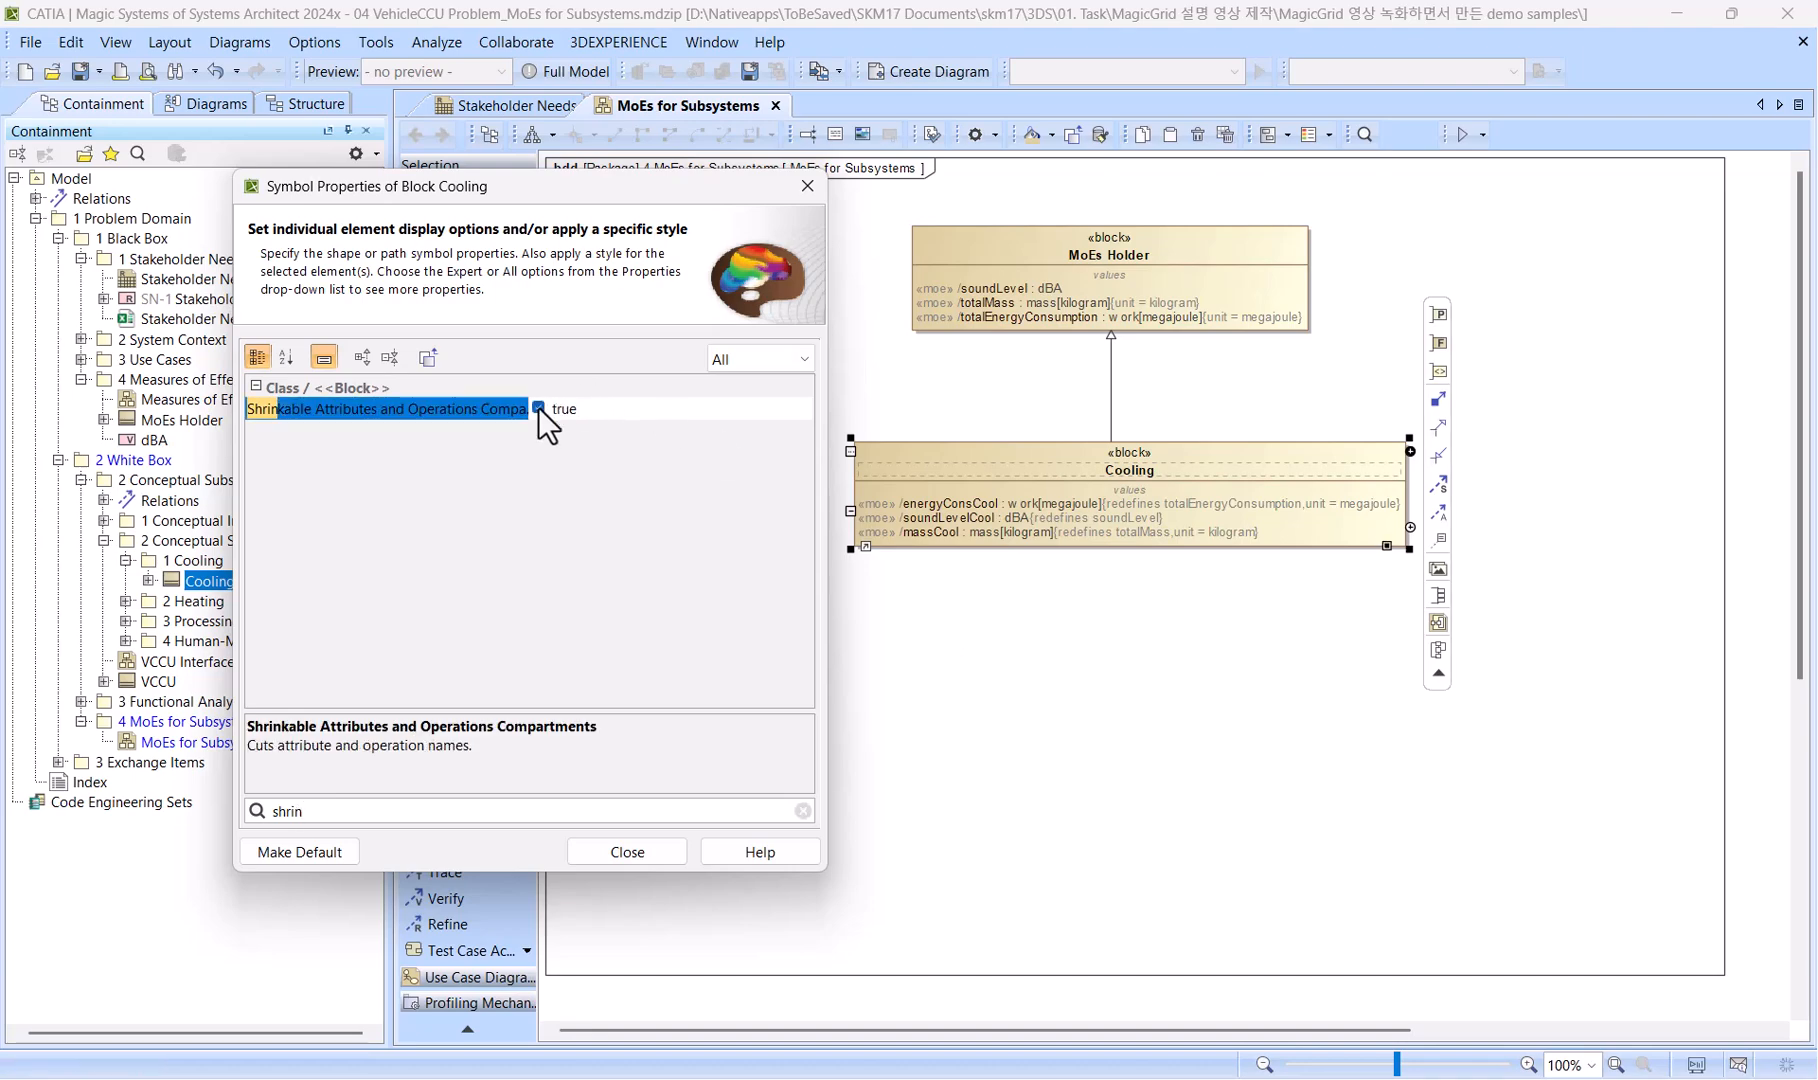
pyautogui.click(630, 850)
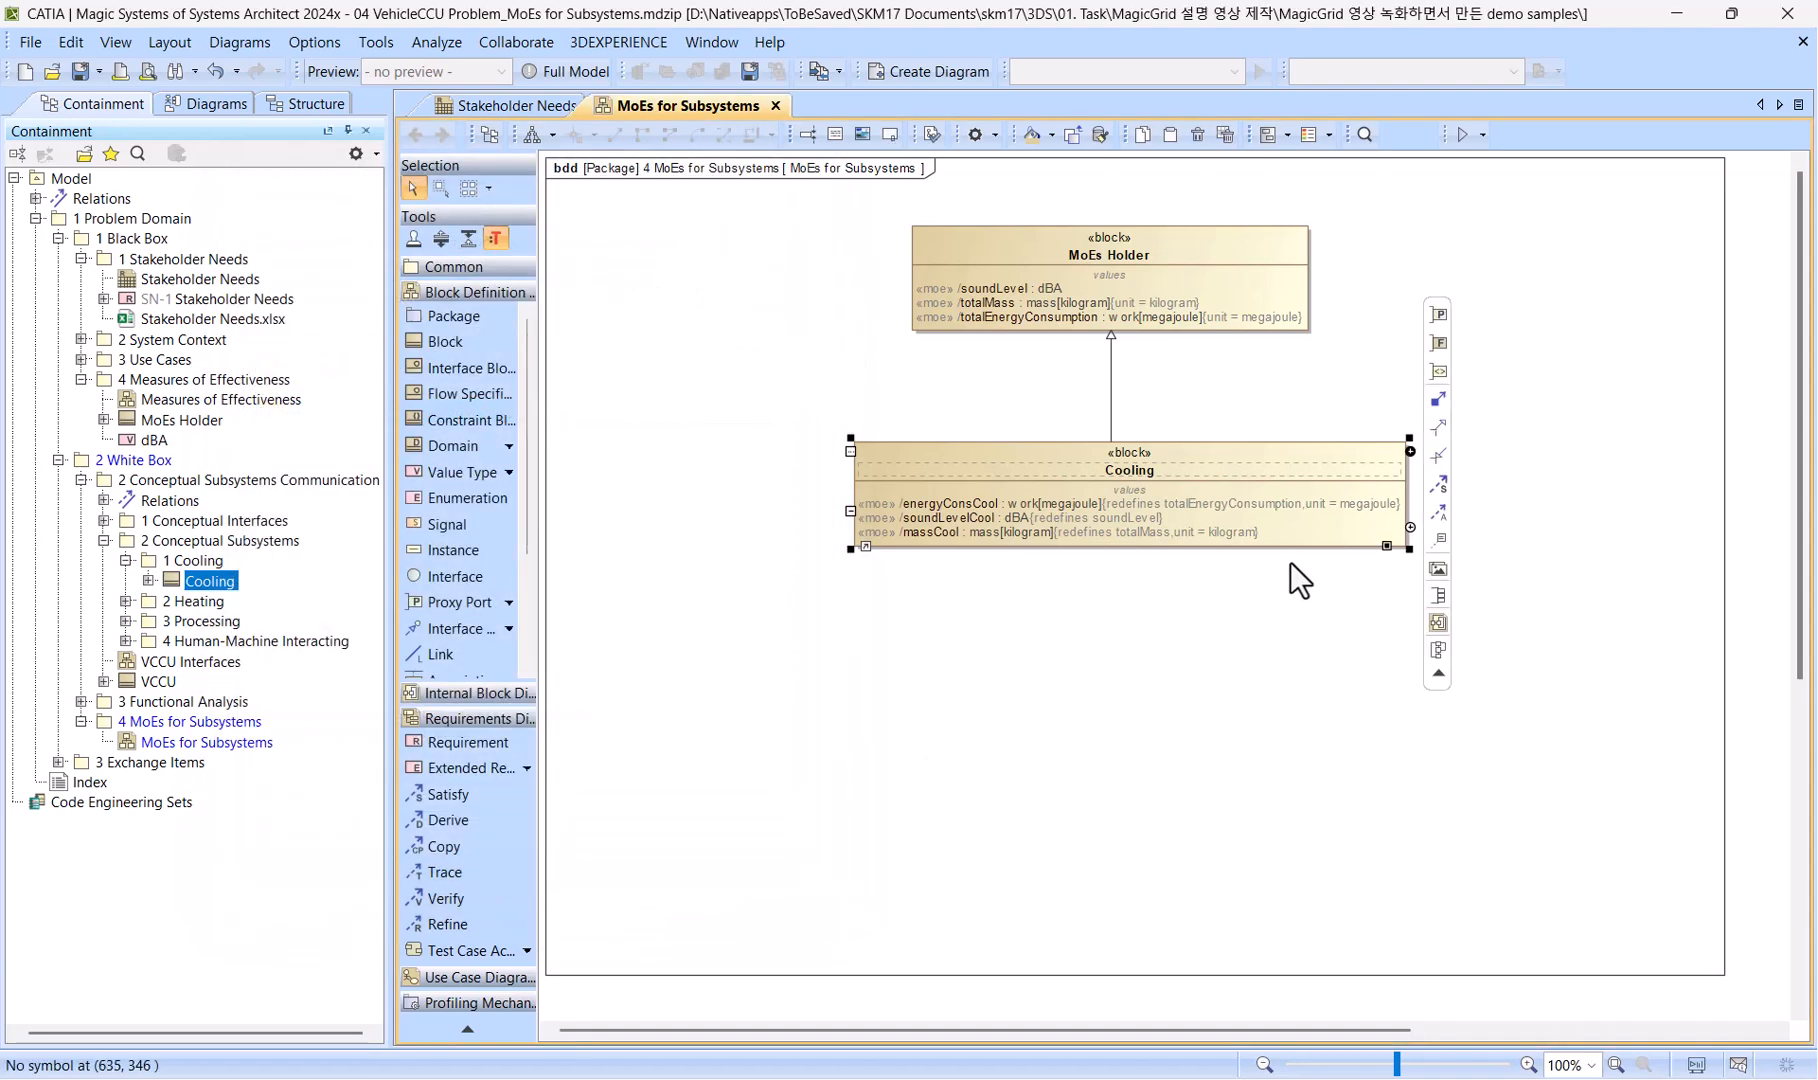
pyautogui.moveTo(1410, 551); pyautogui.dragTo(1263, 550)
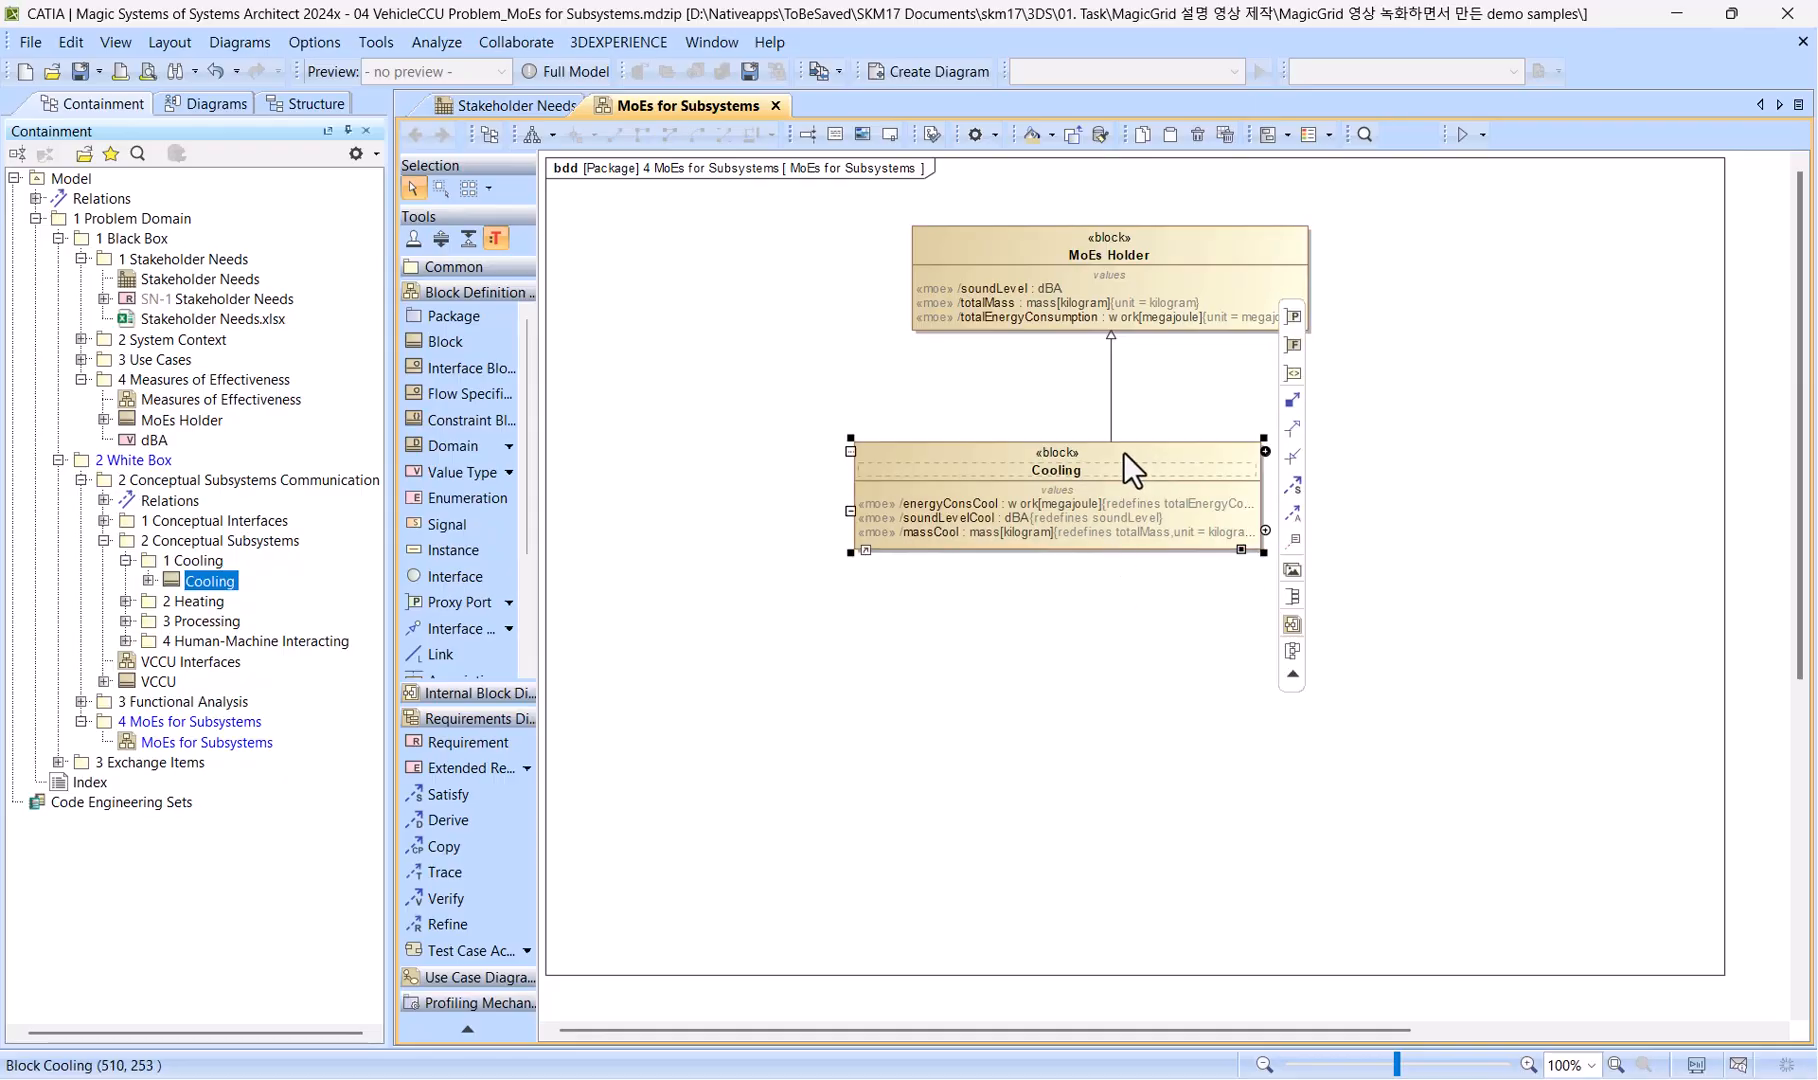
# Place the Heating block beside Cooling on the diagram and draw a generalization from Heating to MoEs Holder.
pyautogui.click(165, 601)
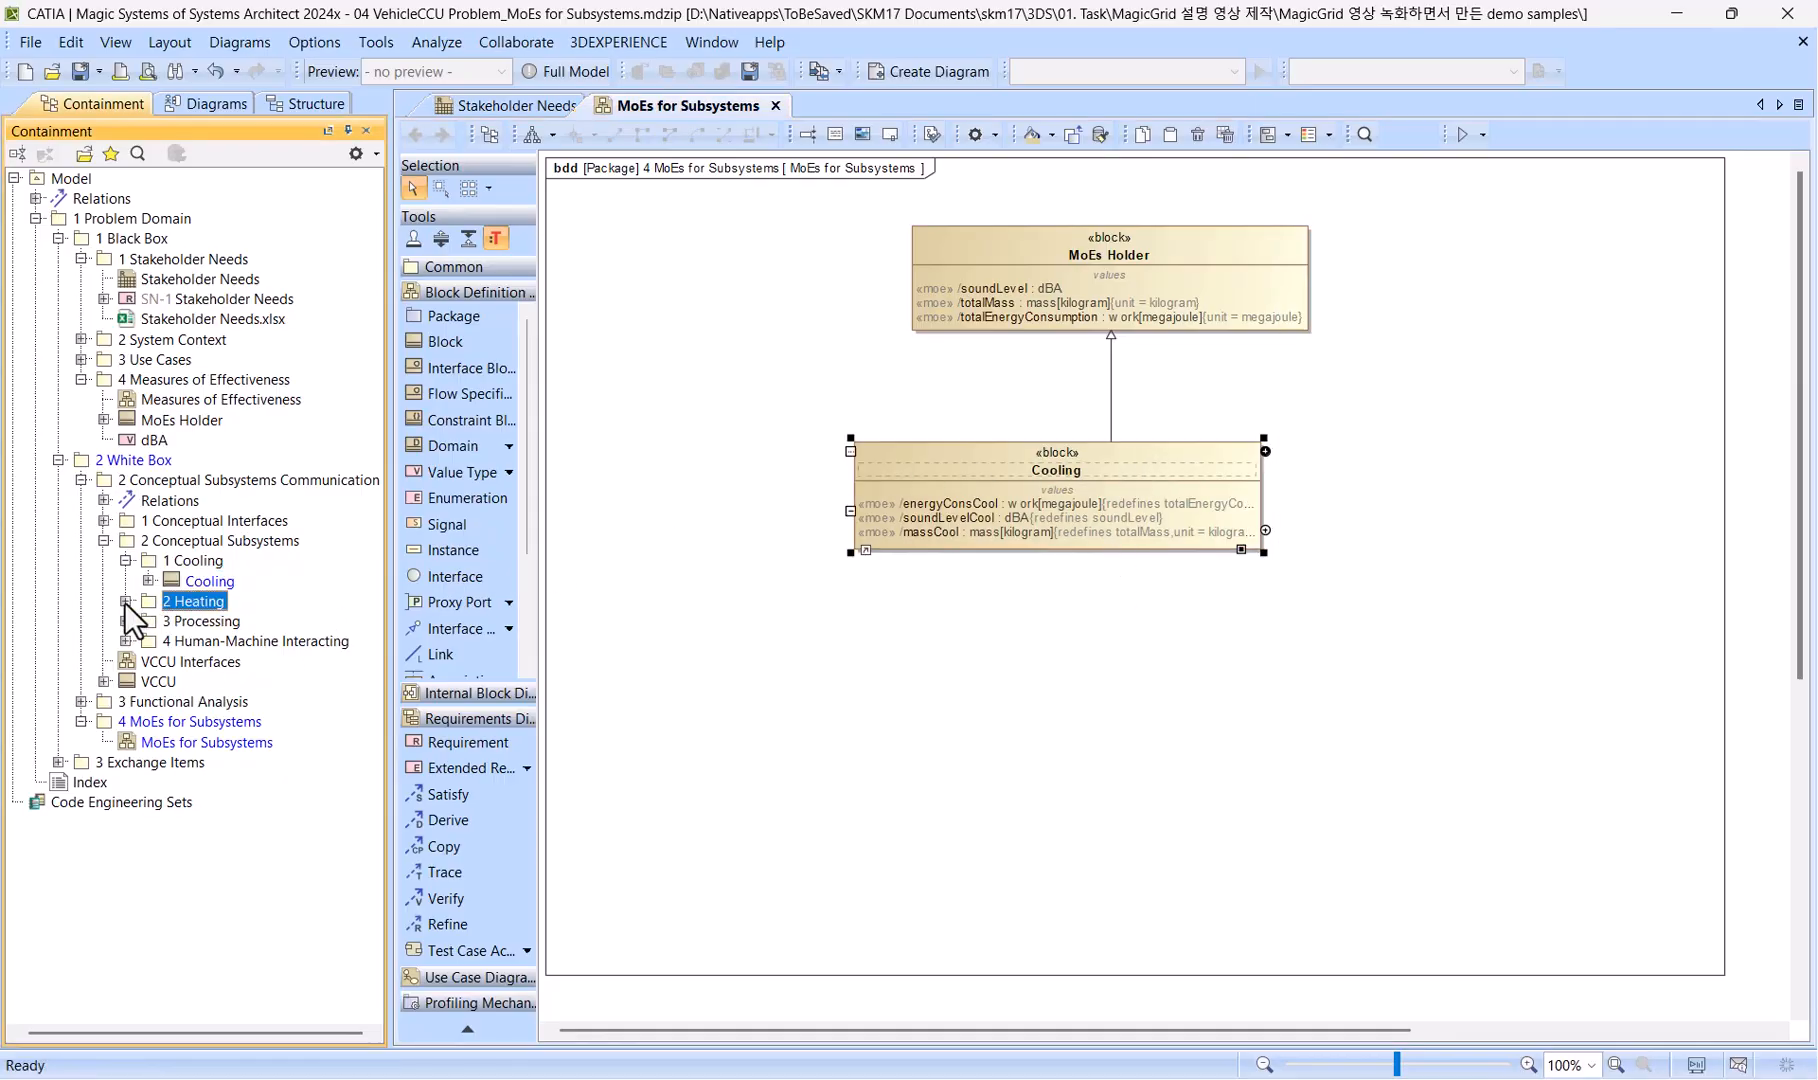
pyautogui.click(125, 601)
pyautogui.moveTo(198, 622); pyautogui.dragTo(1372, 461)
pyautogui.click(1420, 433)
pyautogui.click(1093, 381)
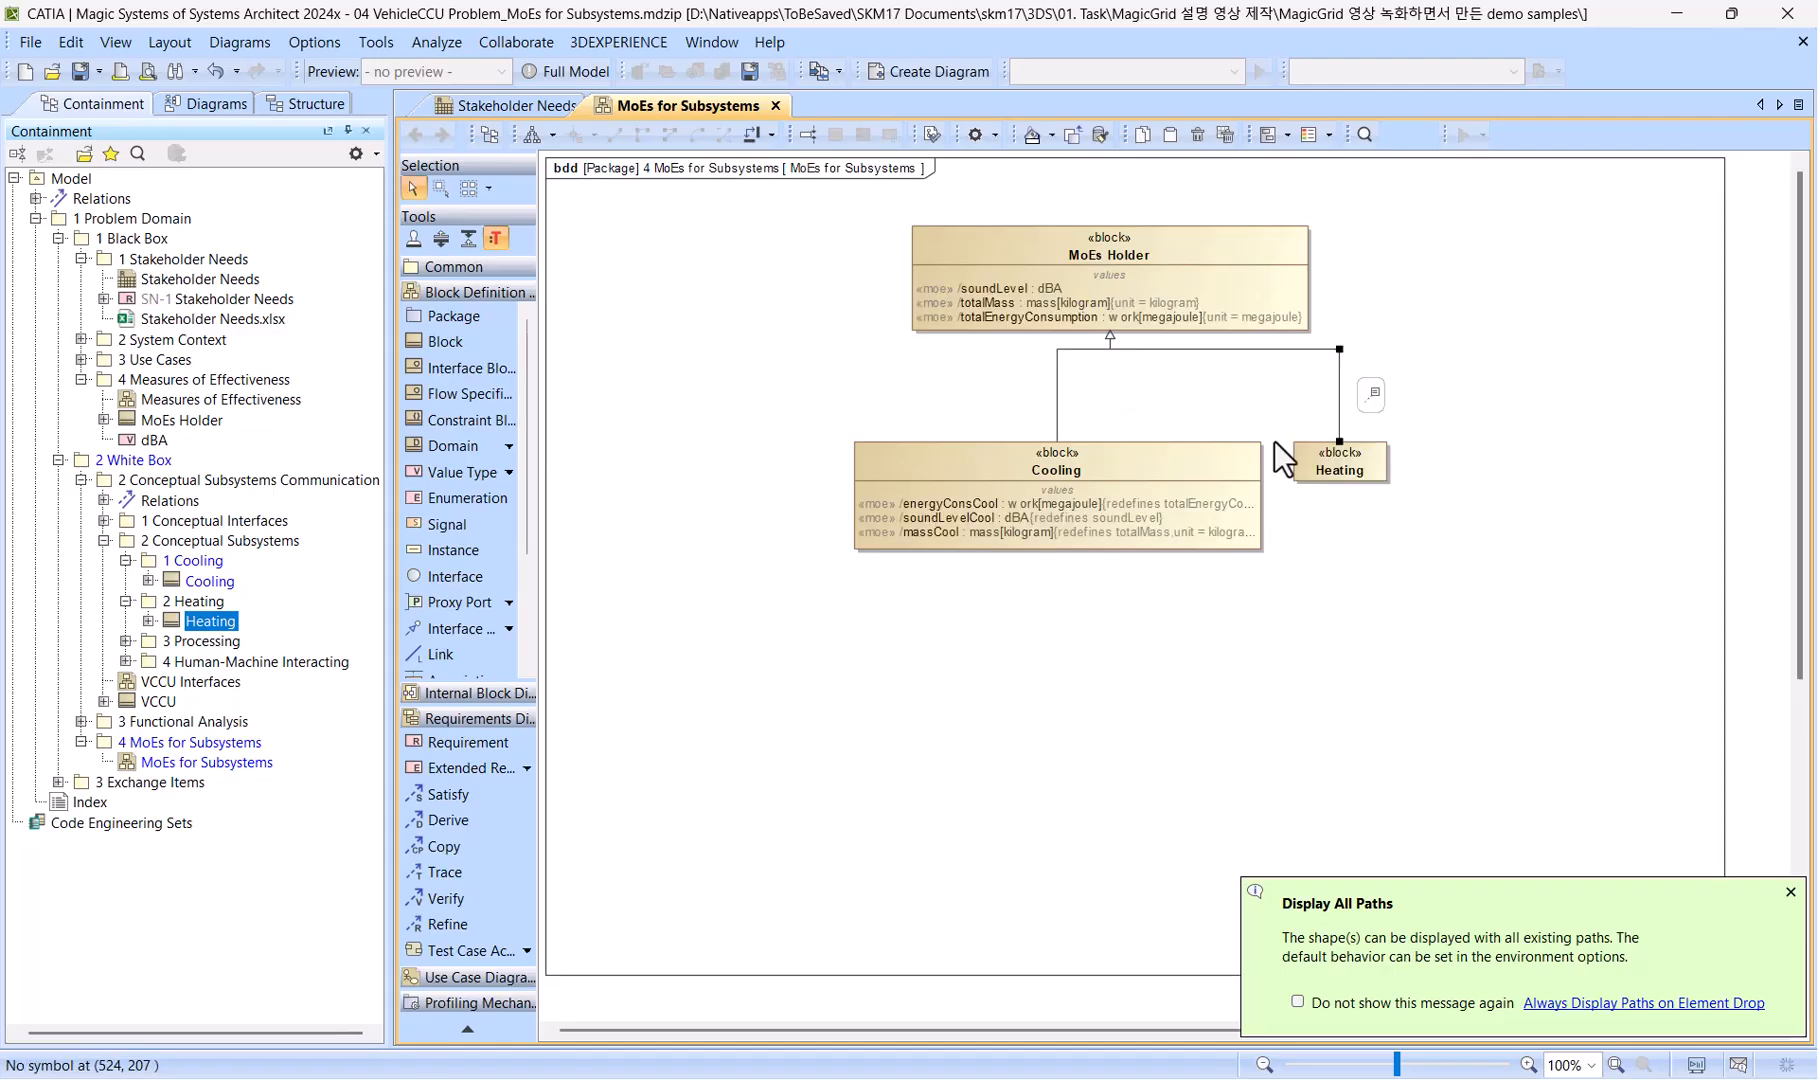
# Redefine the inherited soundLevel property in the Heating block's specification and name it soundLevelHeat.
pyautogui.doubleClick(1350, 470)
pyautogui.click(524, 532)
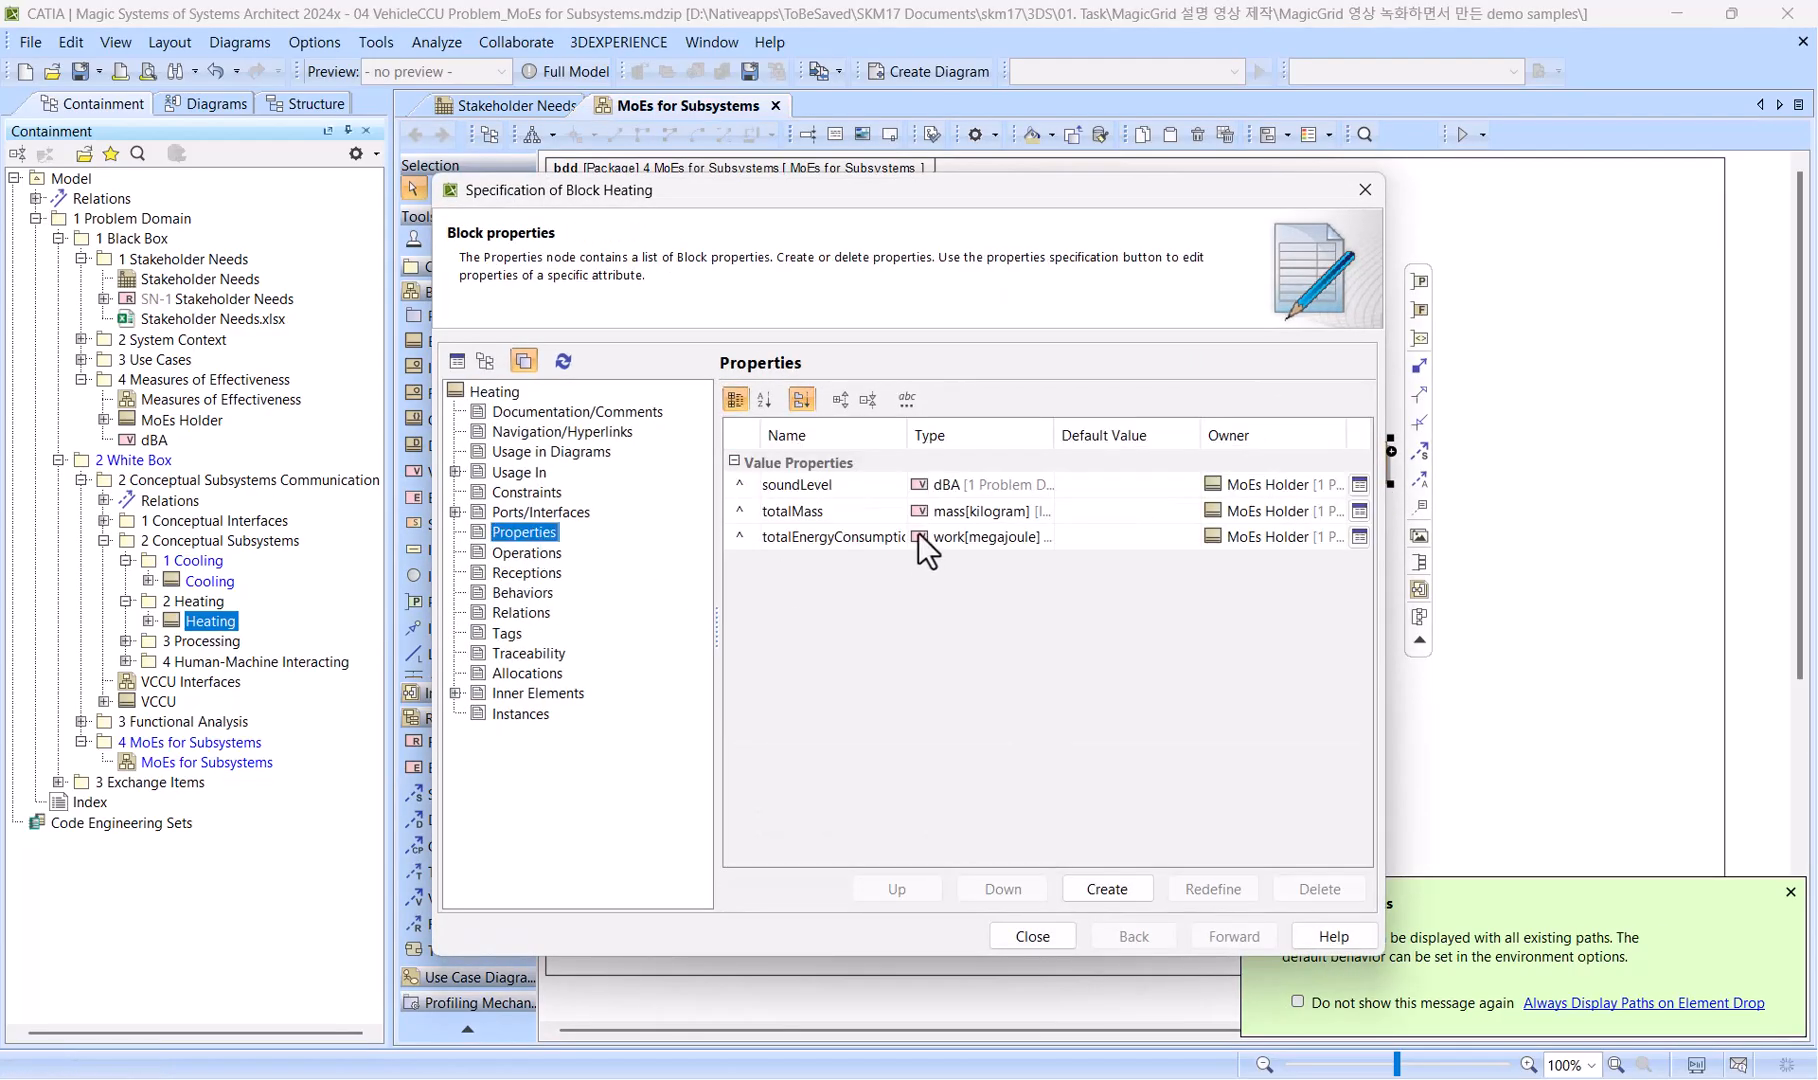
pyautogui.click(824, 486)
pyautogui.click(1211, 889)
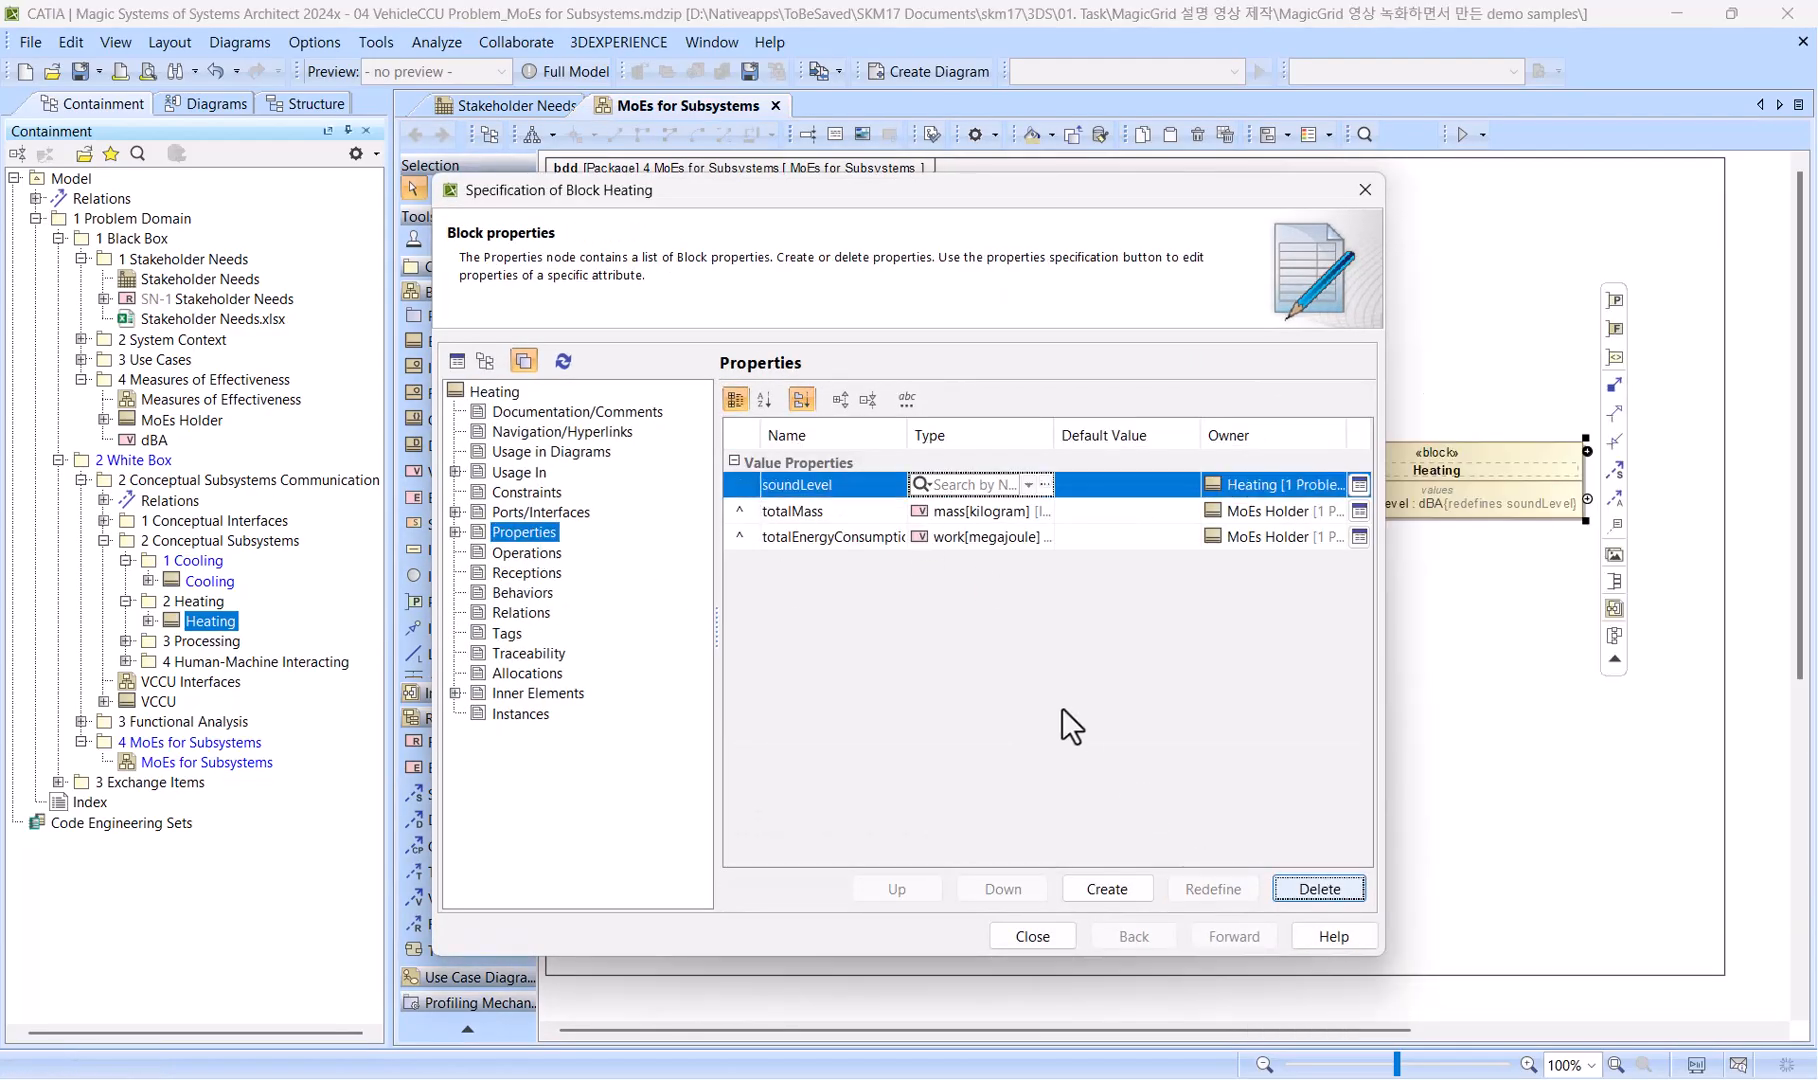
pyautogui.click(870, 487)
pyautogui.write('Heat')
pyautogui.press('Return')
# Redefine the inherited totalMass property in the Heating block and name it massHeat.
pyautogui.click(880, 511)
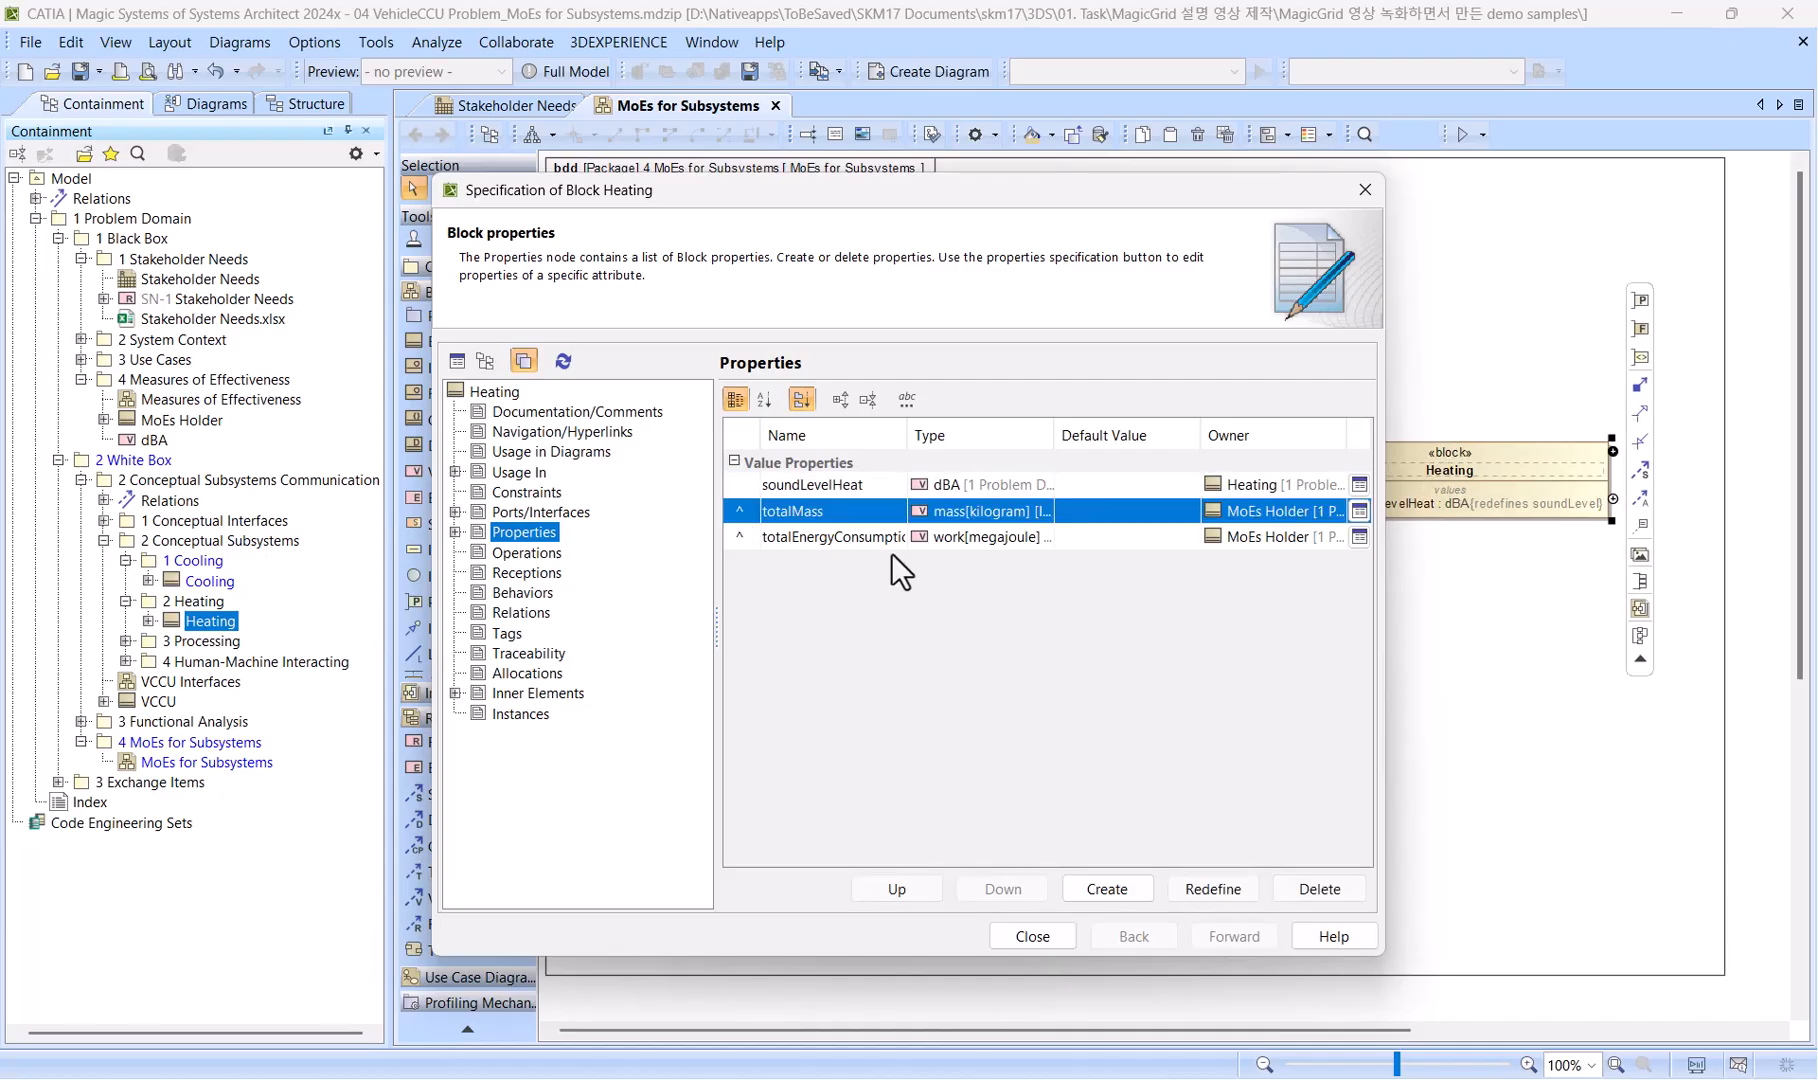
pyautogui.click(1213, 889)
pyautogui.doubleClick(845, 511)
pyautogui.write('massHeat')
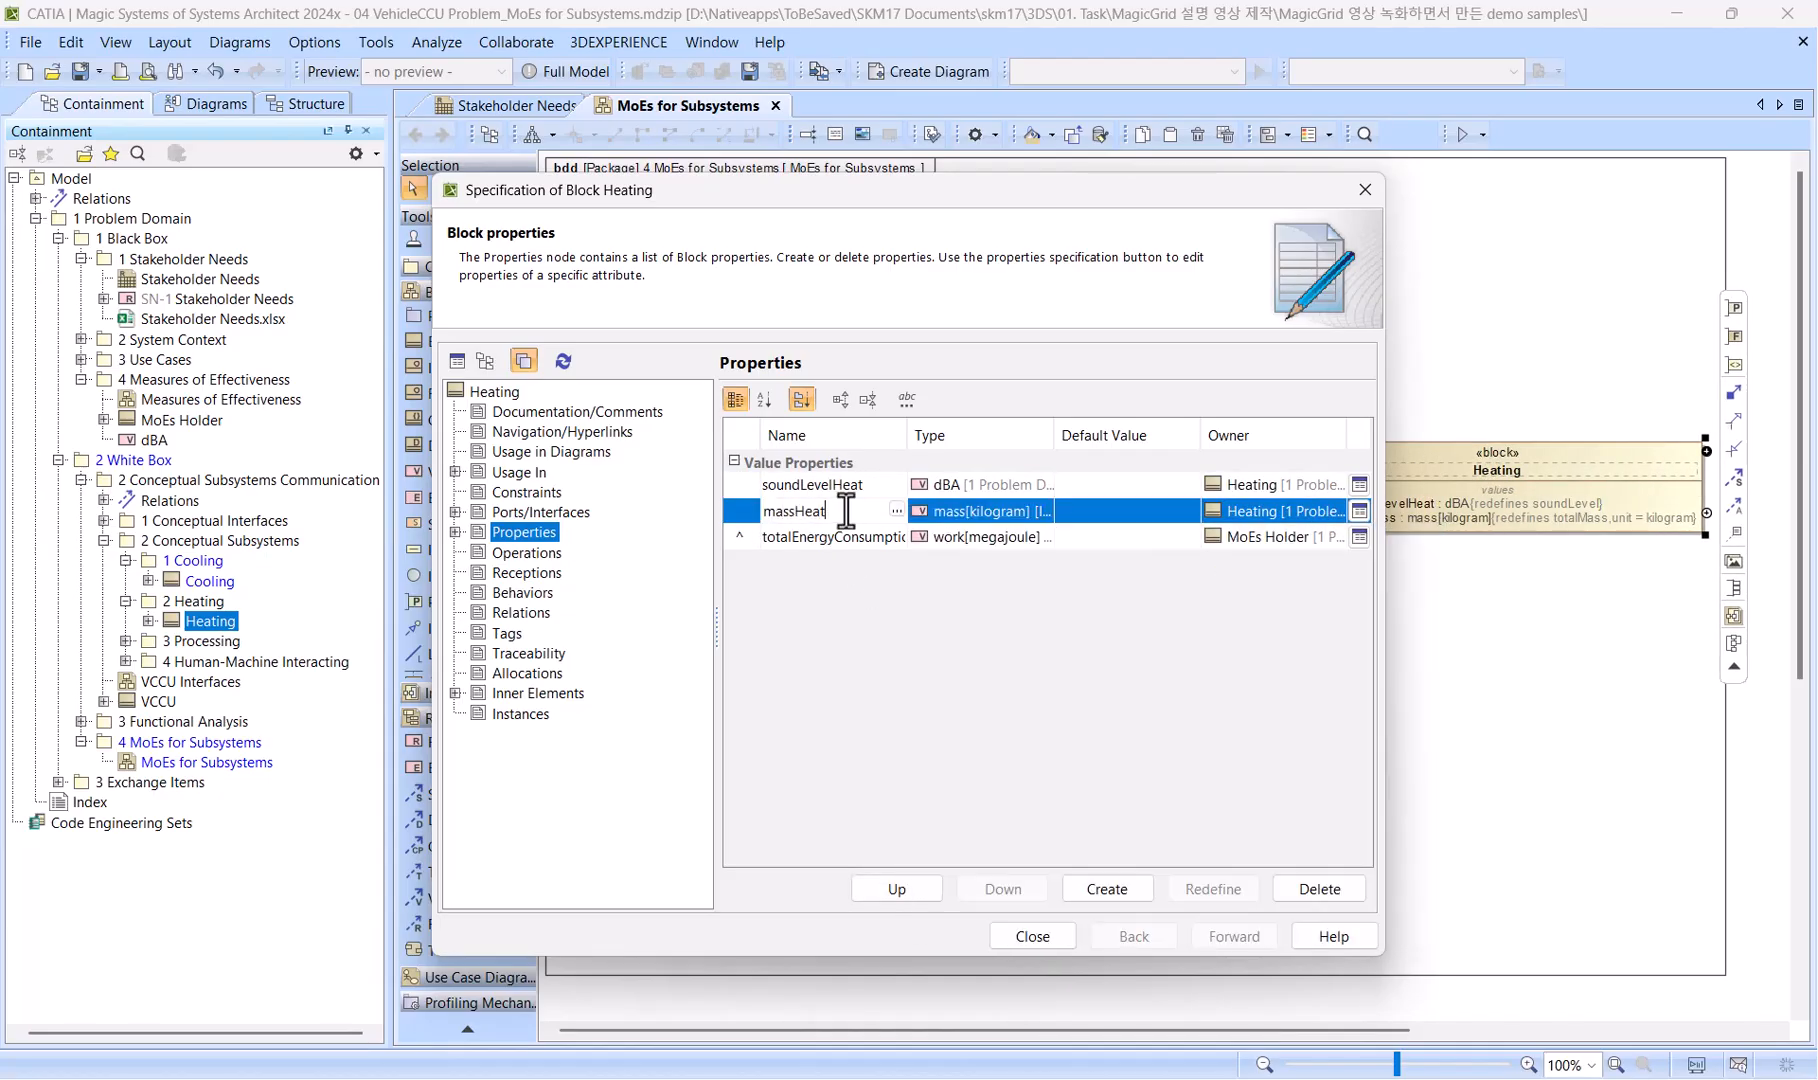
pyautogui.press('Return')
# Redefine the inherited totalEnergyConsumption property in the Heating block as energyConsHeat and close the specification.
pyautogui.click(800, 537)
pyautogui.click(1211, 889)
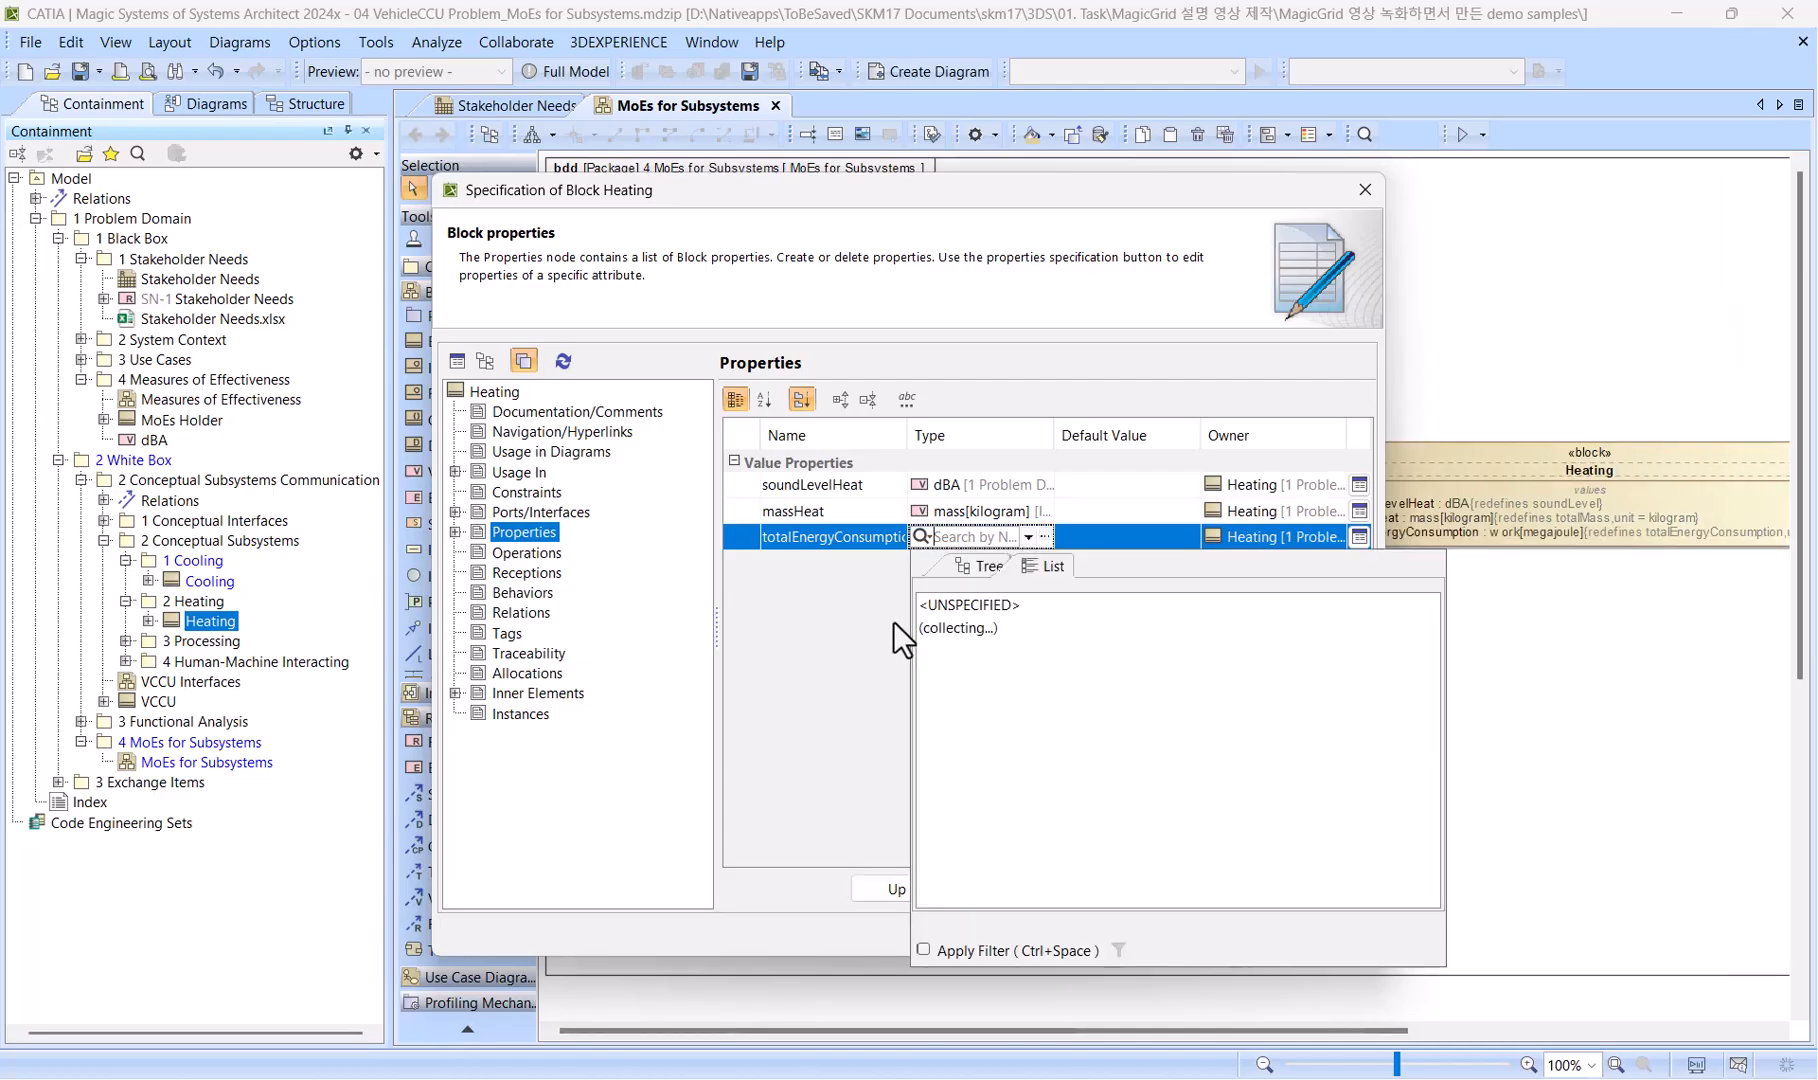
pyautogui.doubleClick(858, 537)
pyautogui.write('energyConsHeat')
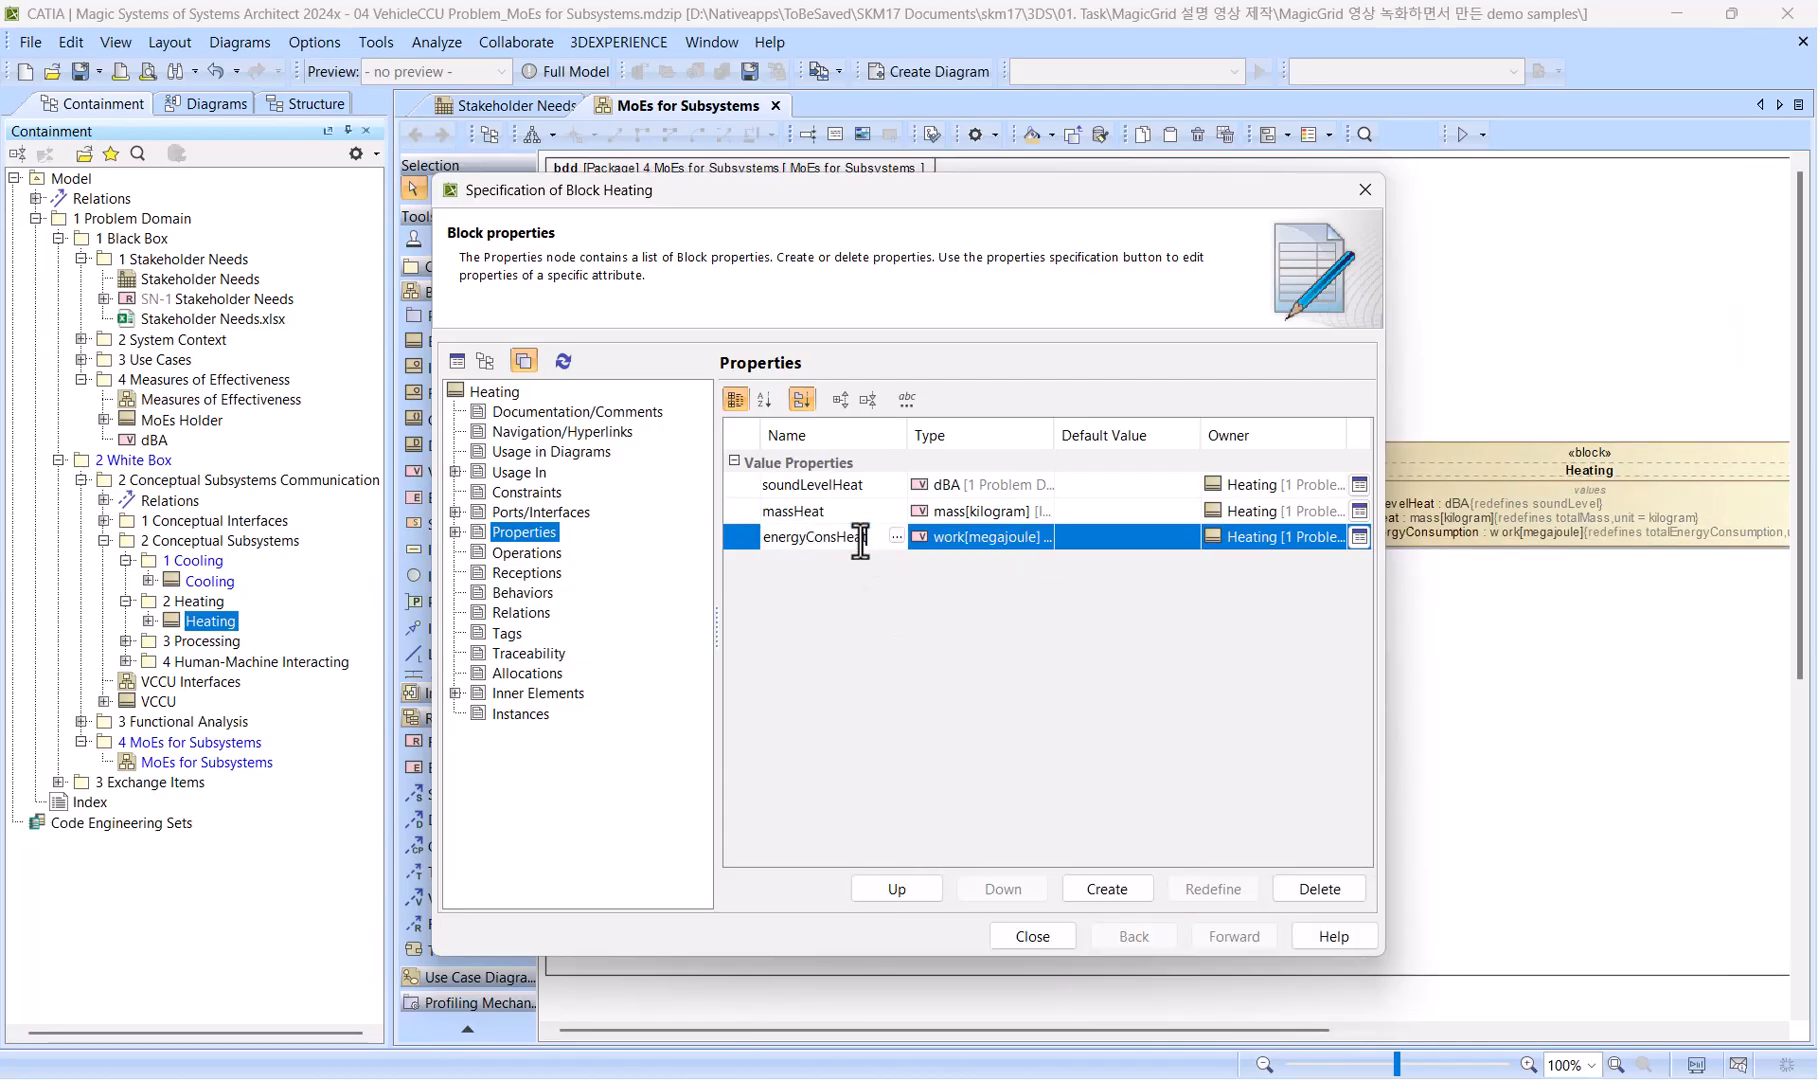
pyautogui.press('Return')
pyautogui.click(1033, 936)
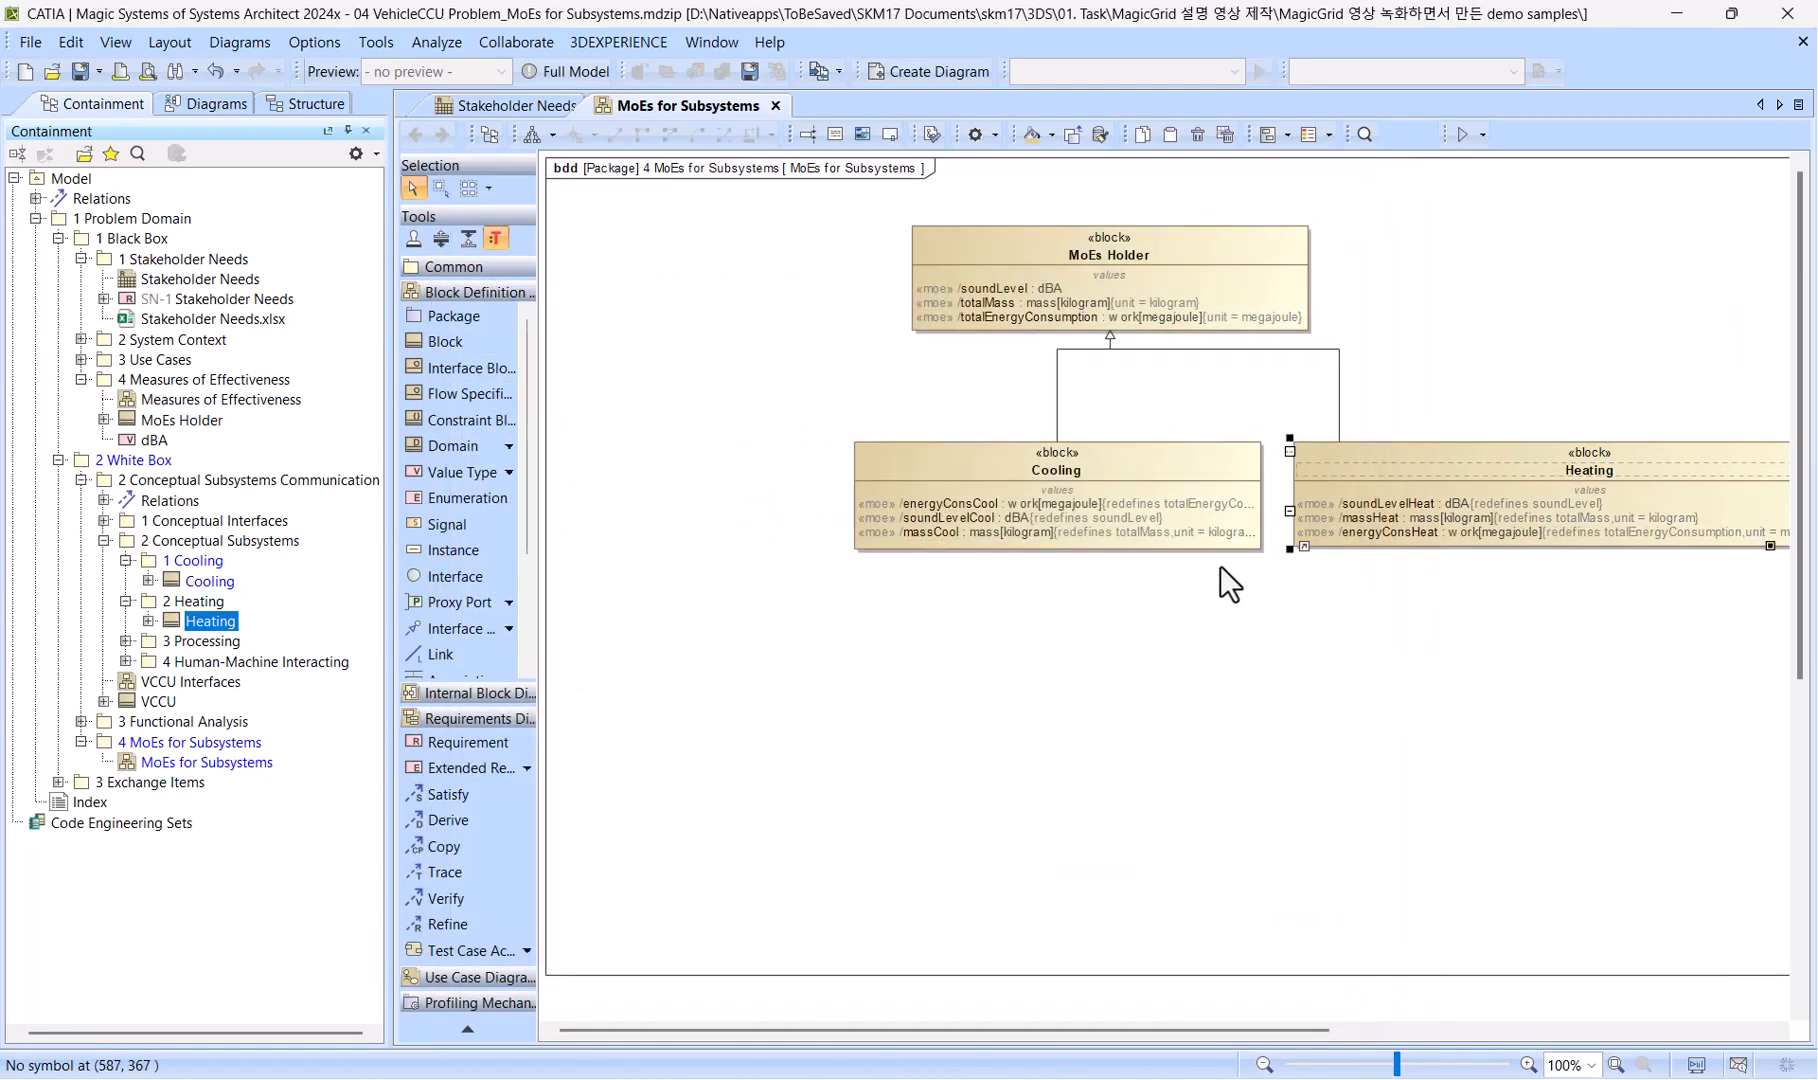
# Make the Cooling block's symbol properties the default block style and apply that style to the Heating block.
pyautogui.rightClick(1200, 457)
pyautogui.click(1300, 499)
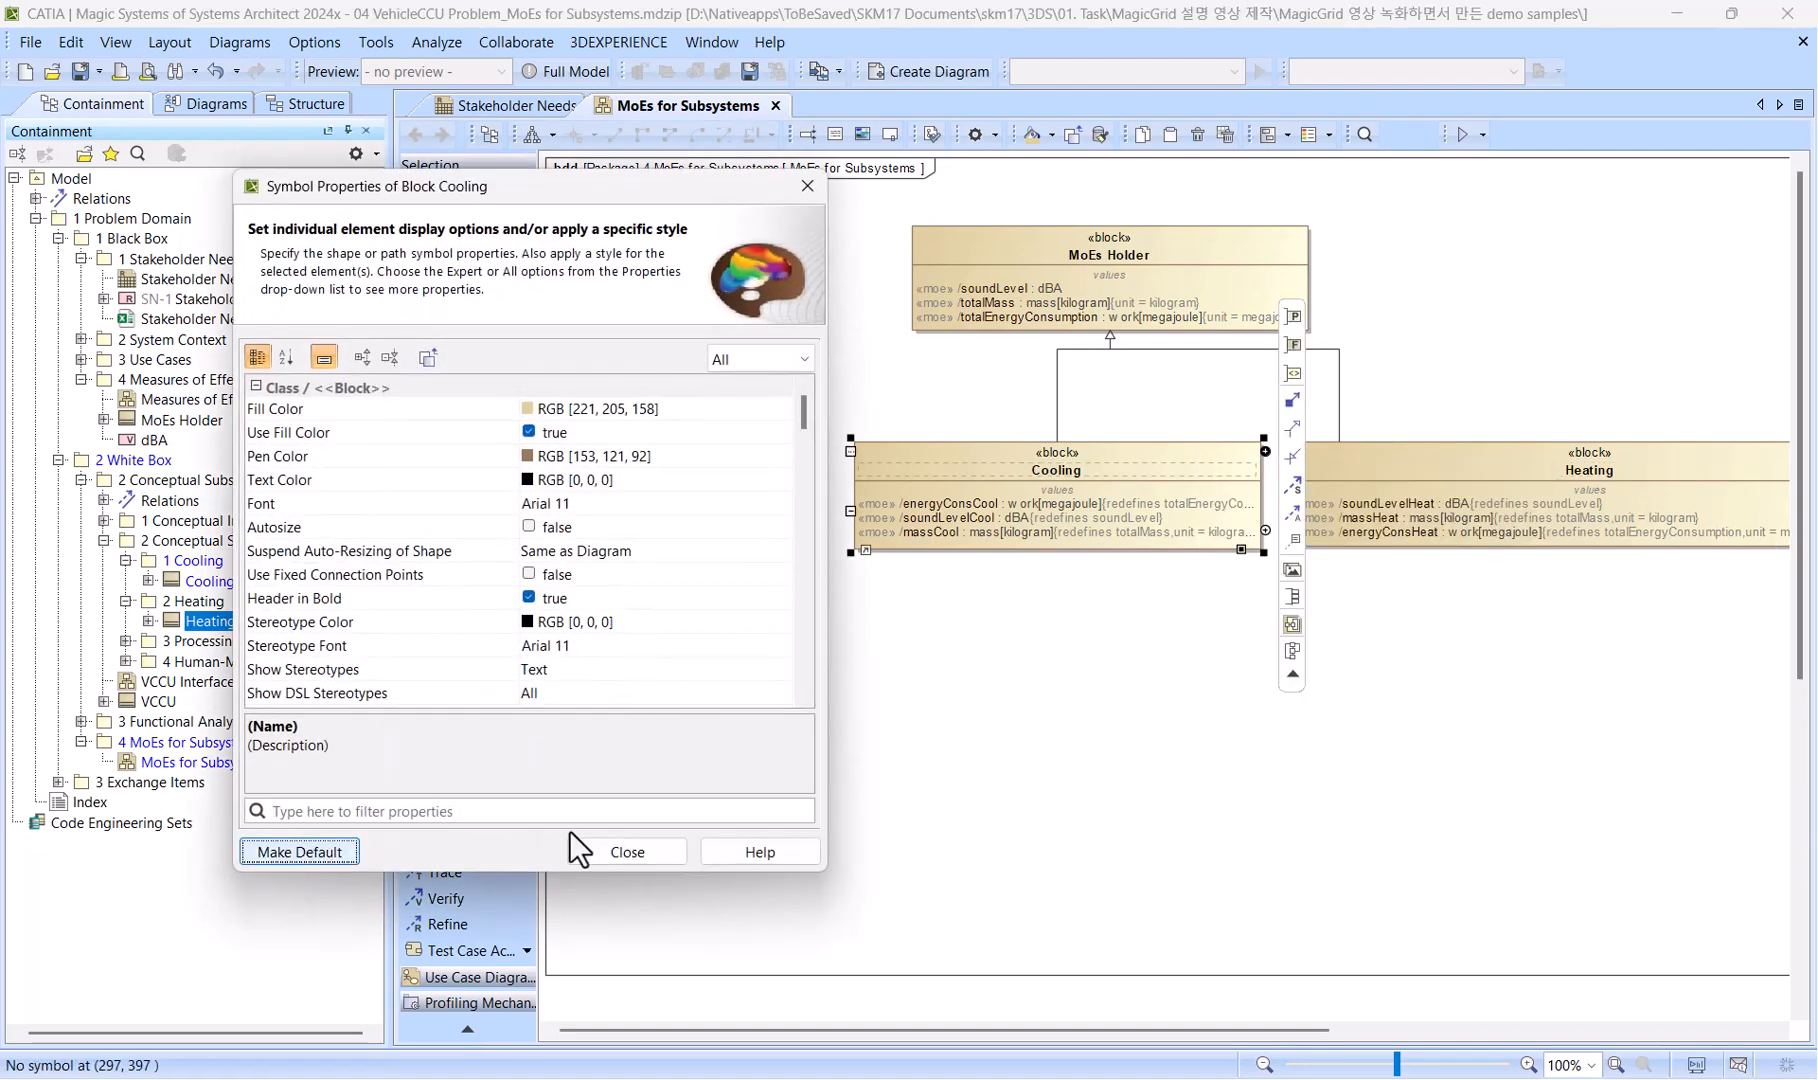
pyautogui.click(627, 852)
pyautogui.click(1406, 468)
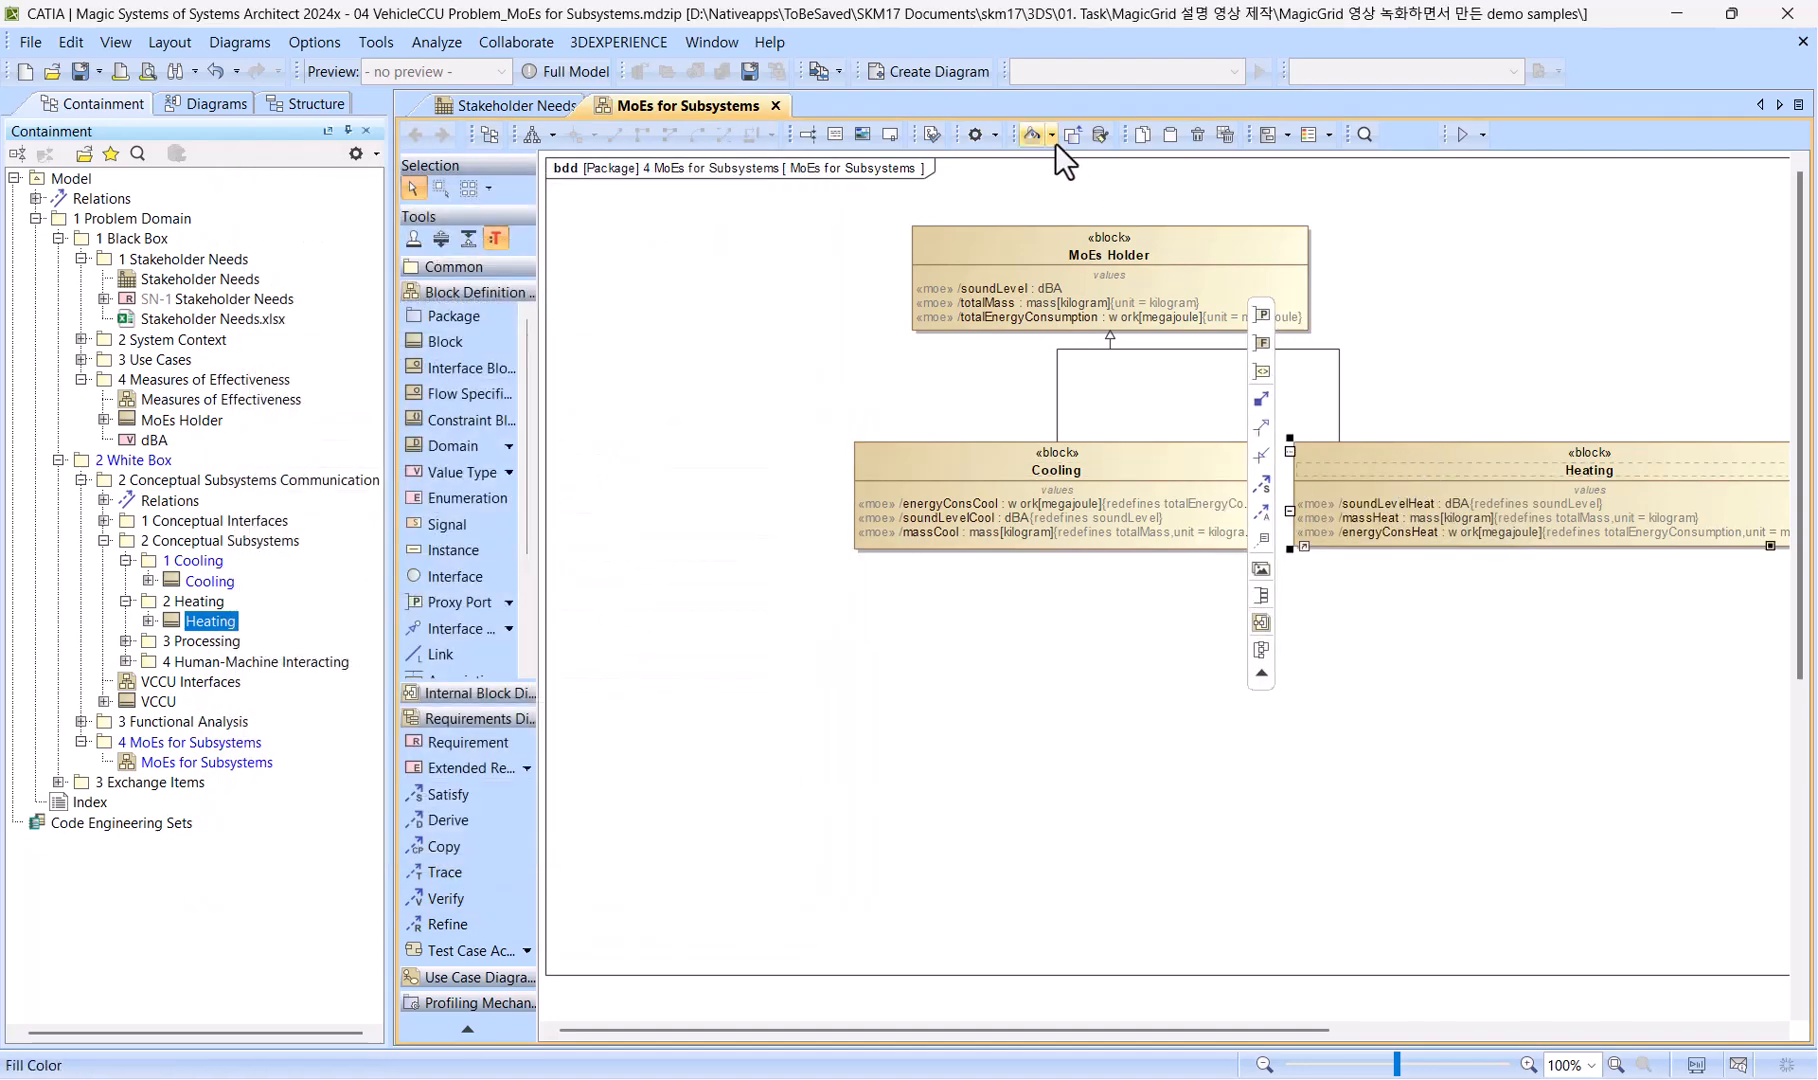
# Narrow the Heating block to about the same width as the Cooling block.
pyautogui.hscroll(3, 1571, 599)
pyautogui.click(1580, 600)
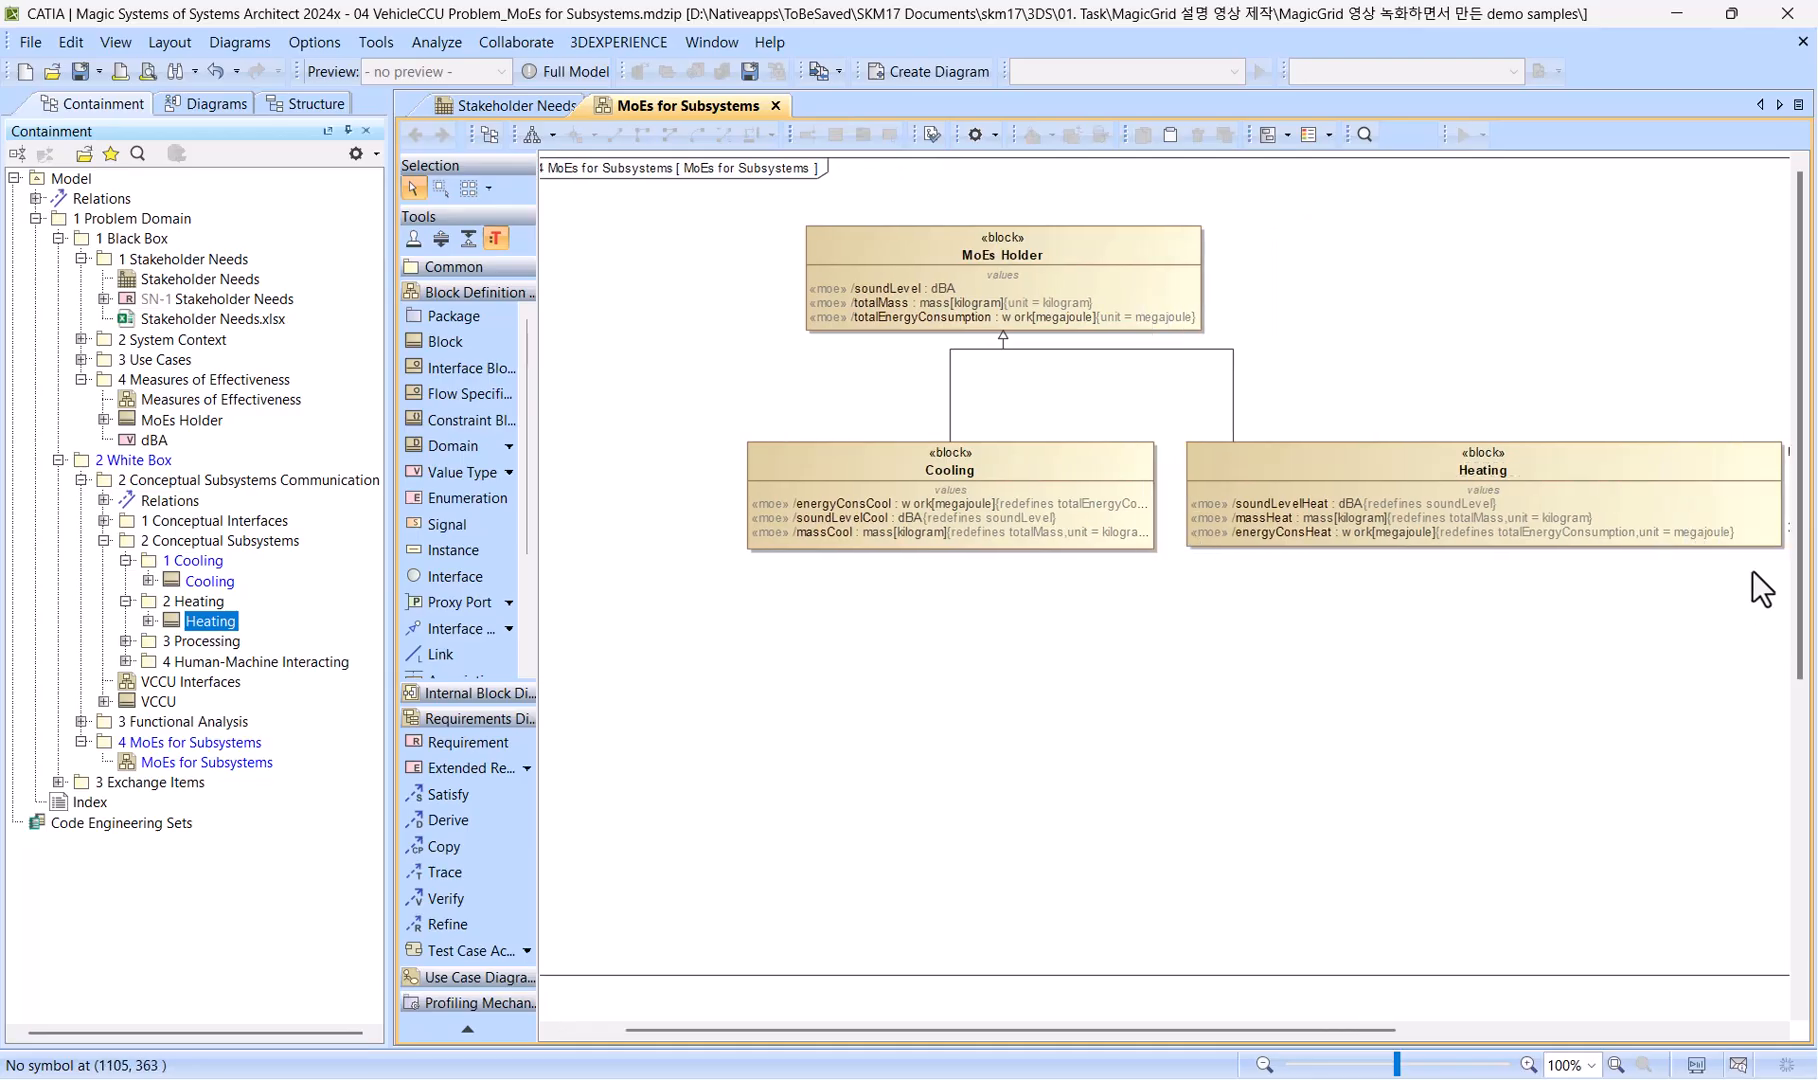
pyautogui.click(1768, 538)
pyautogui.moveTo(1786, 549); pyautogui.dragTo(1602, 549)
# Move the Cooling and Heating blocks together to the left to free space beside Heating.
pyautogui.click(1450, 600)
pyautogui.click(1089, 494)
pyautogui.keyDown('ctrl'); pyautogui.click(1300, 463); pyautogui.keyUp('ctrl')
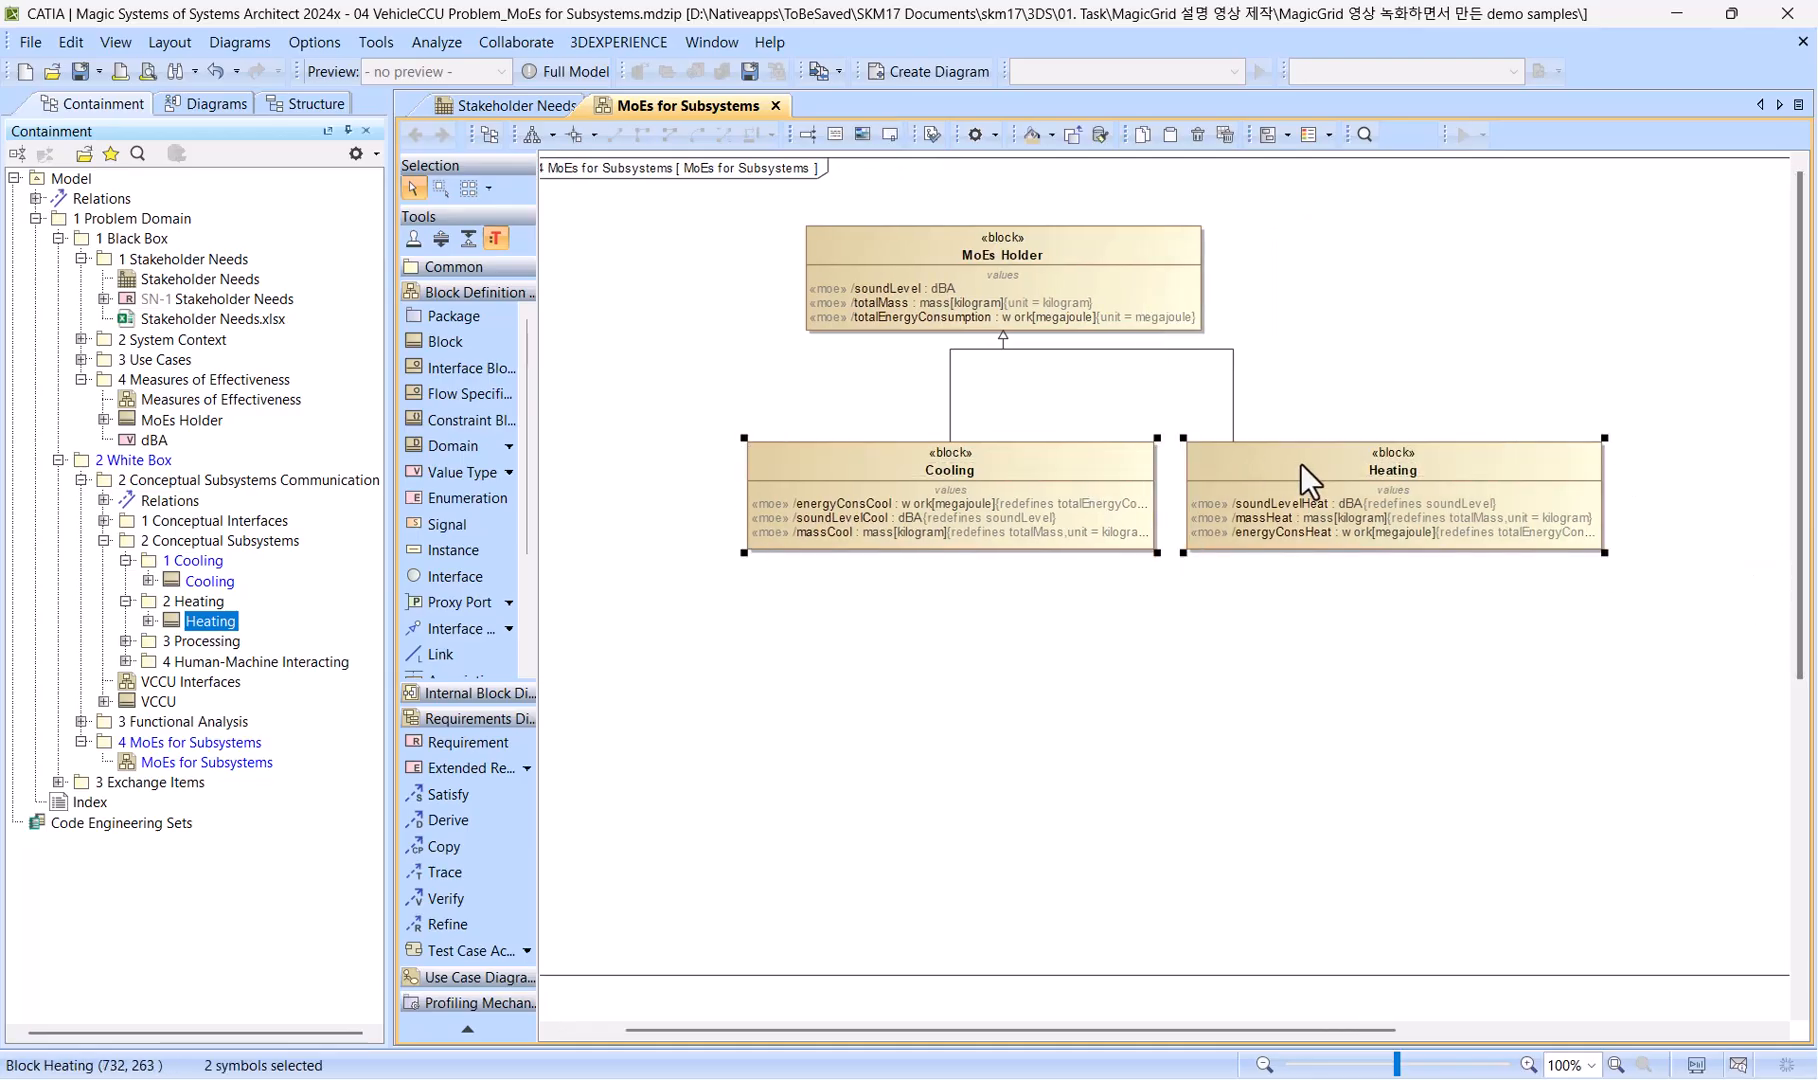
pyautogui.moveTo(1300, 463); pyautogui.dragTo(1027, 466)
pyautogui.hscroll(3, 945, 1030)
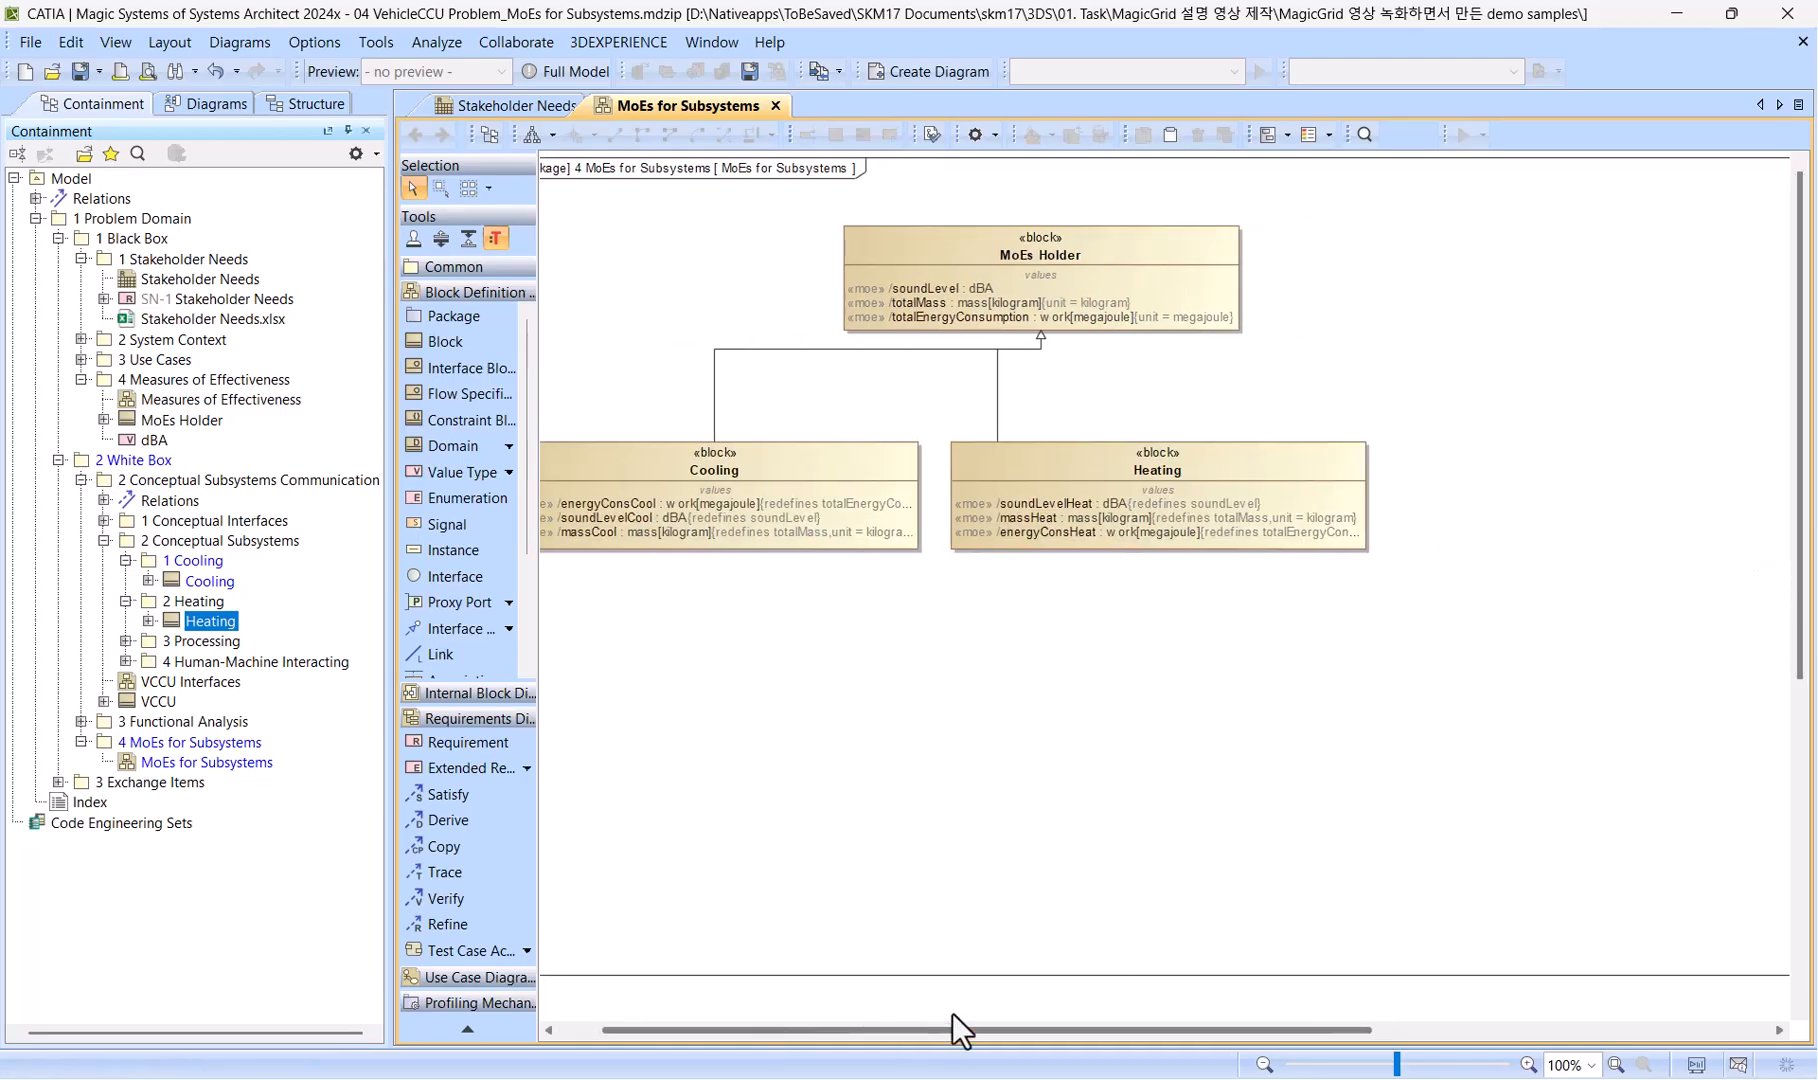
# Place the Processing block beside Heating on the diagram and draw a generalization from Processing to MoEs Holder.
pyautogui.click(126, 641)
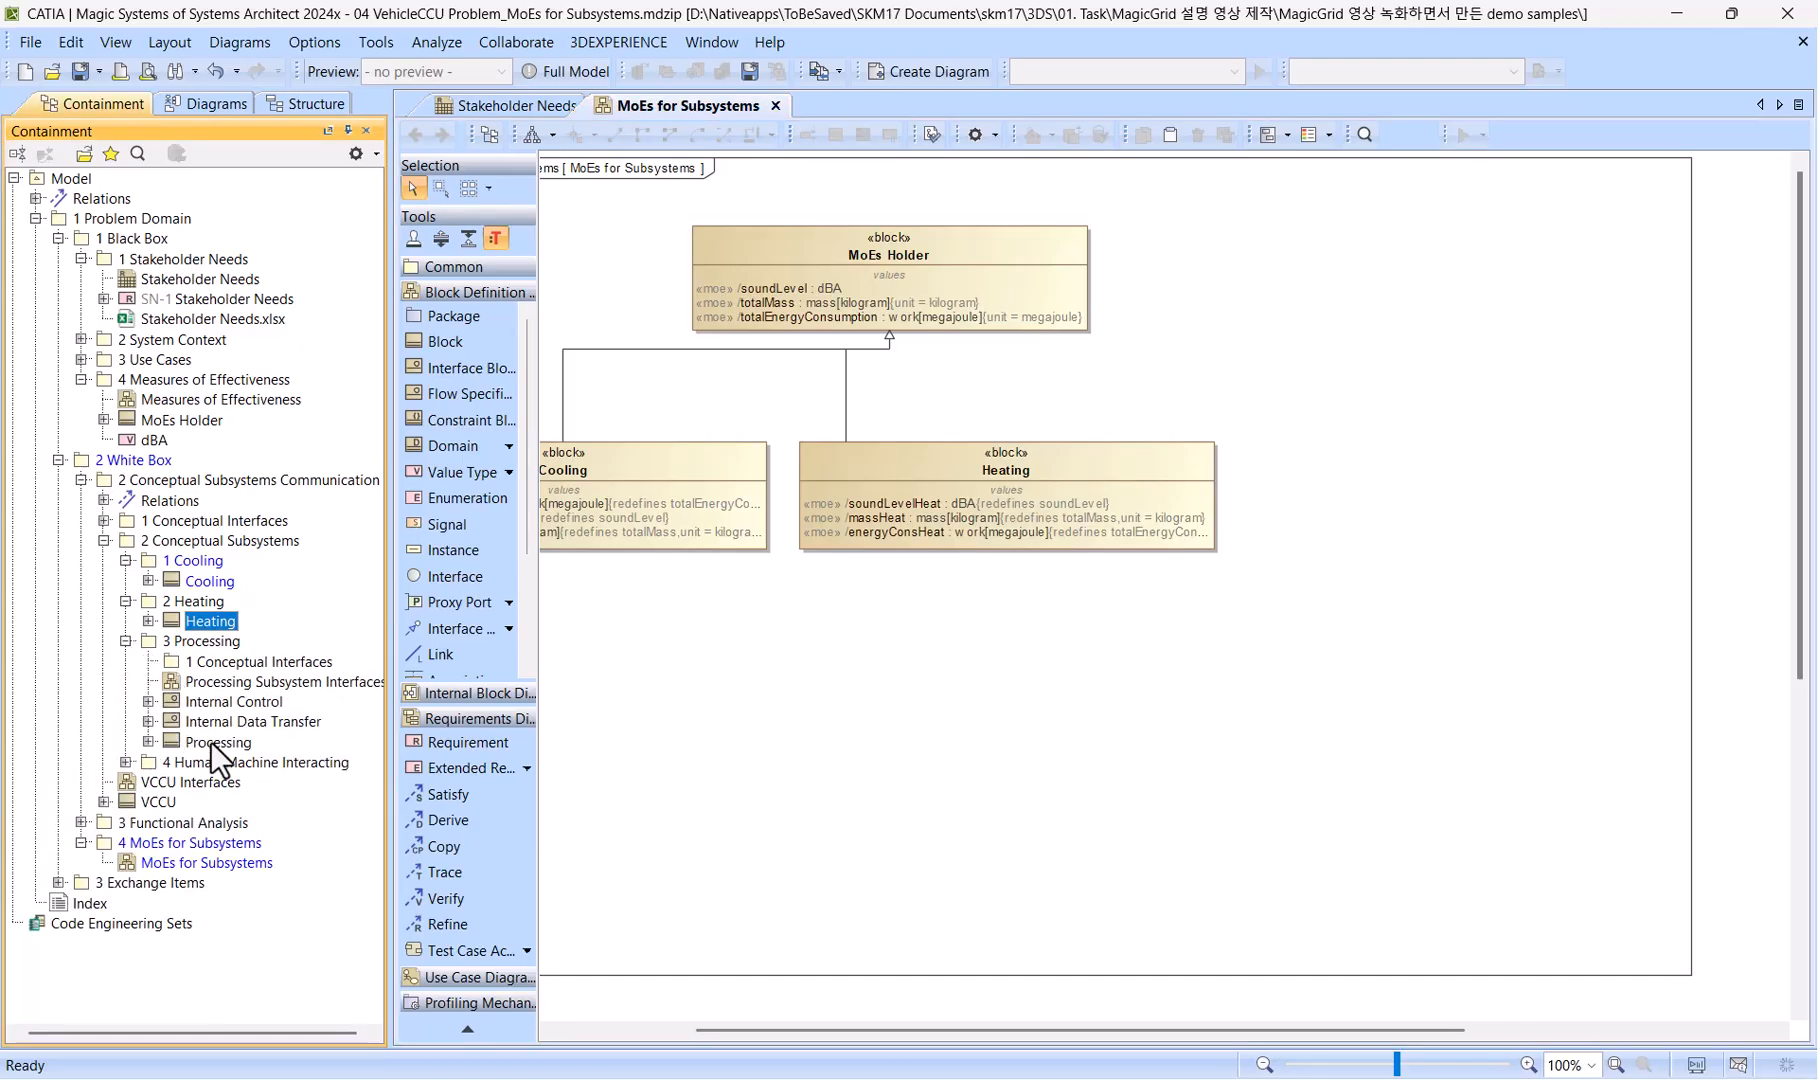
pyautogui.moveTo(210, 741); pyautogui.dragTo(1255, 442)
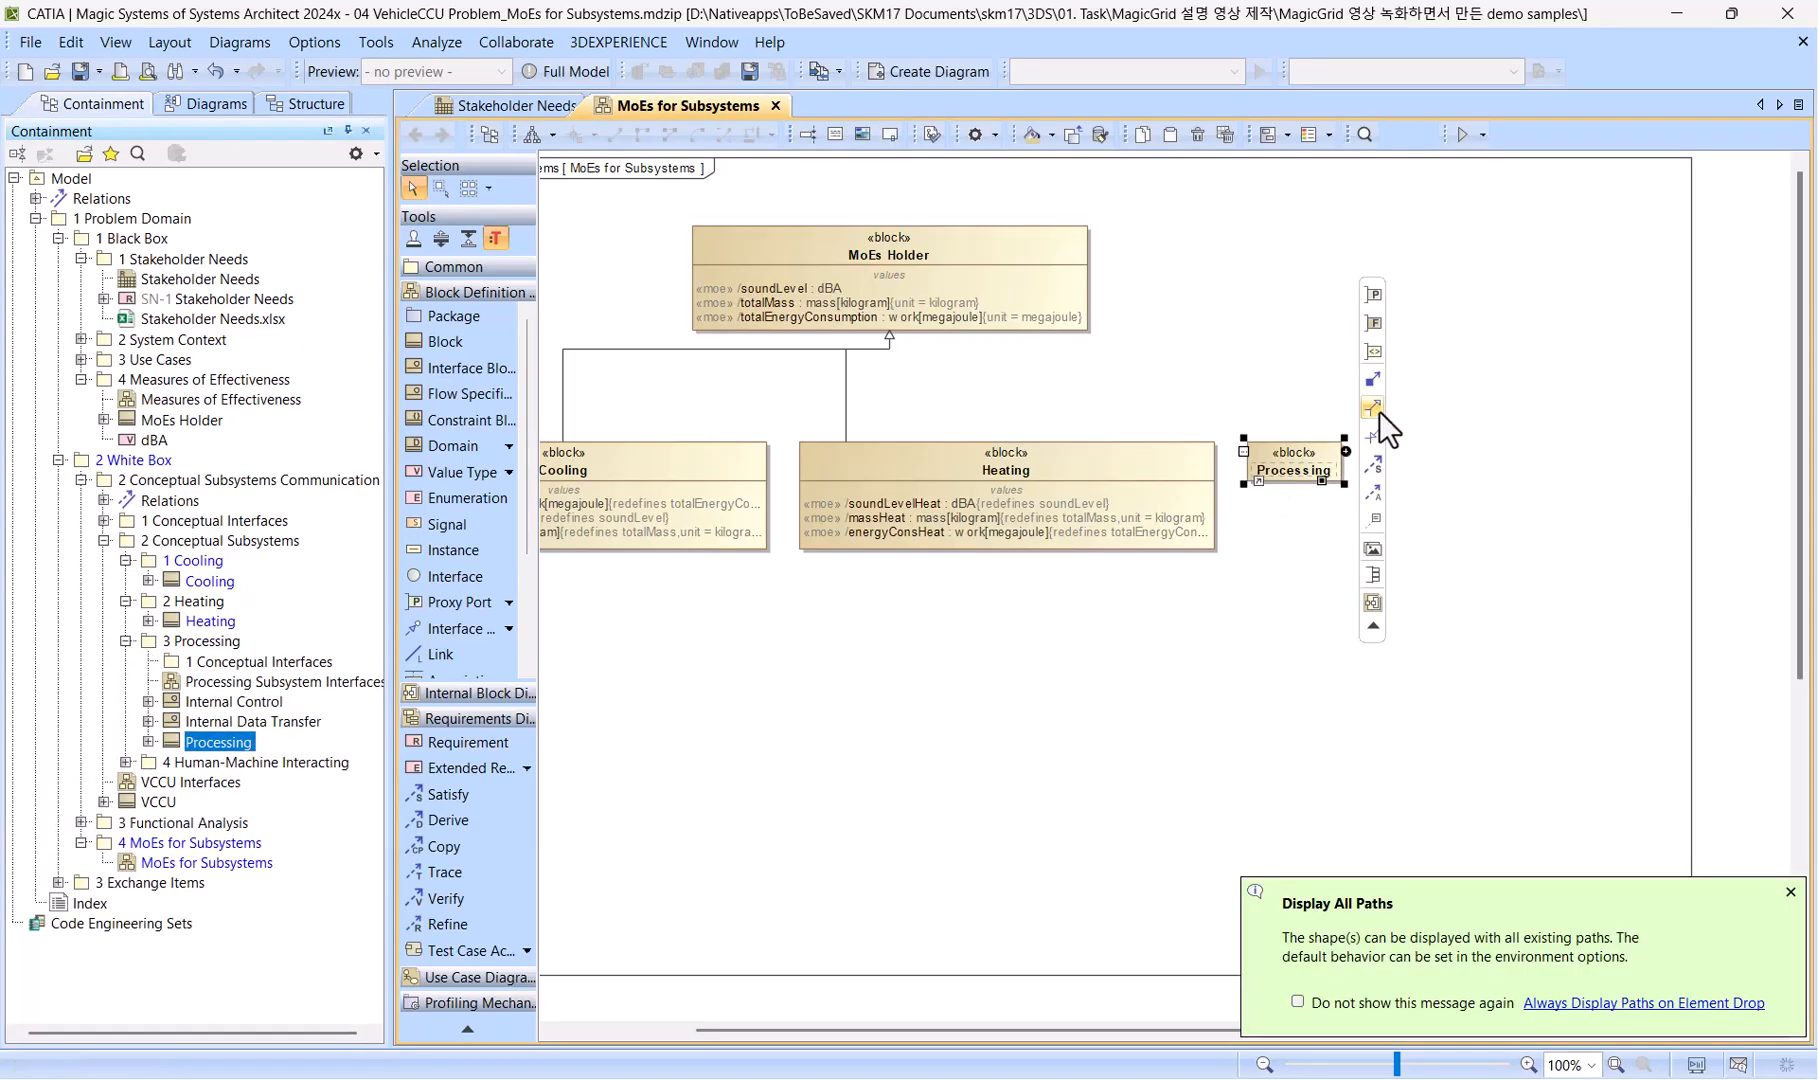
pyautogui.click(1375, 408)
pyautogui.click(1308, 504)
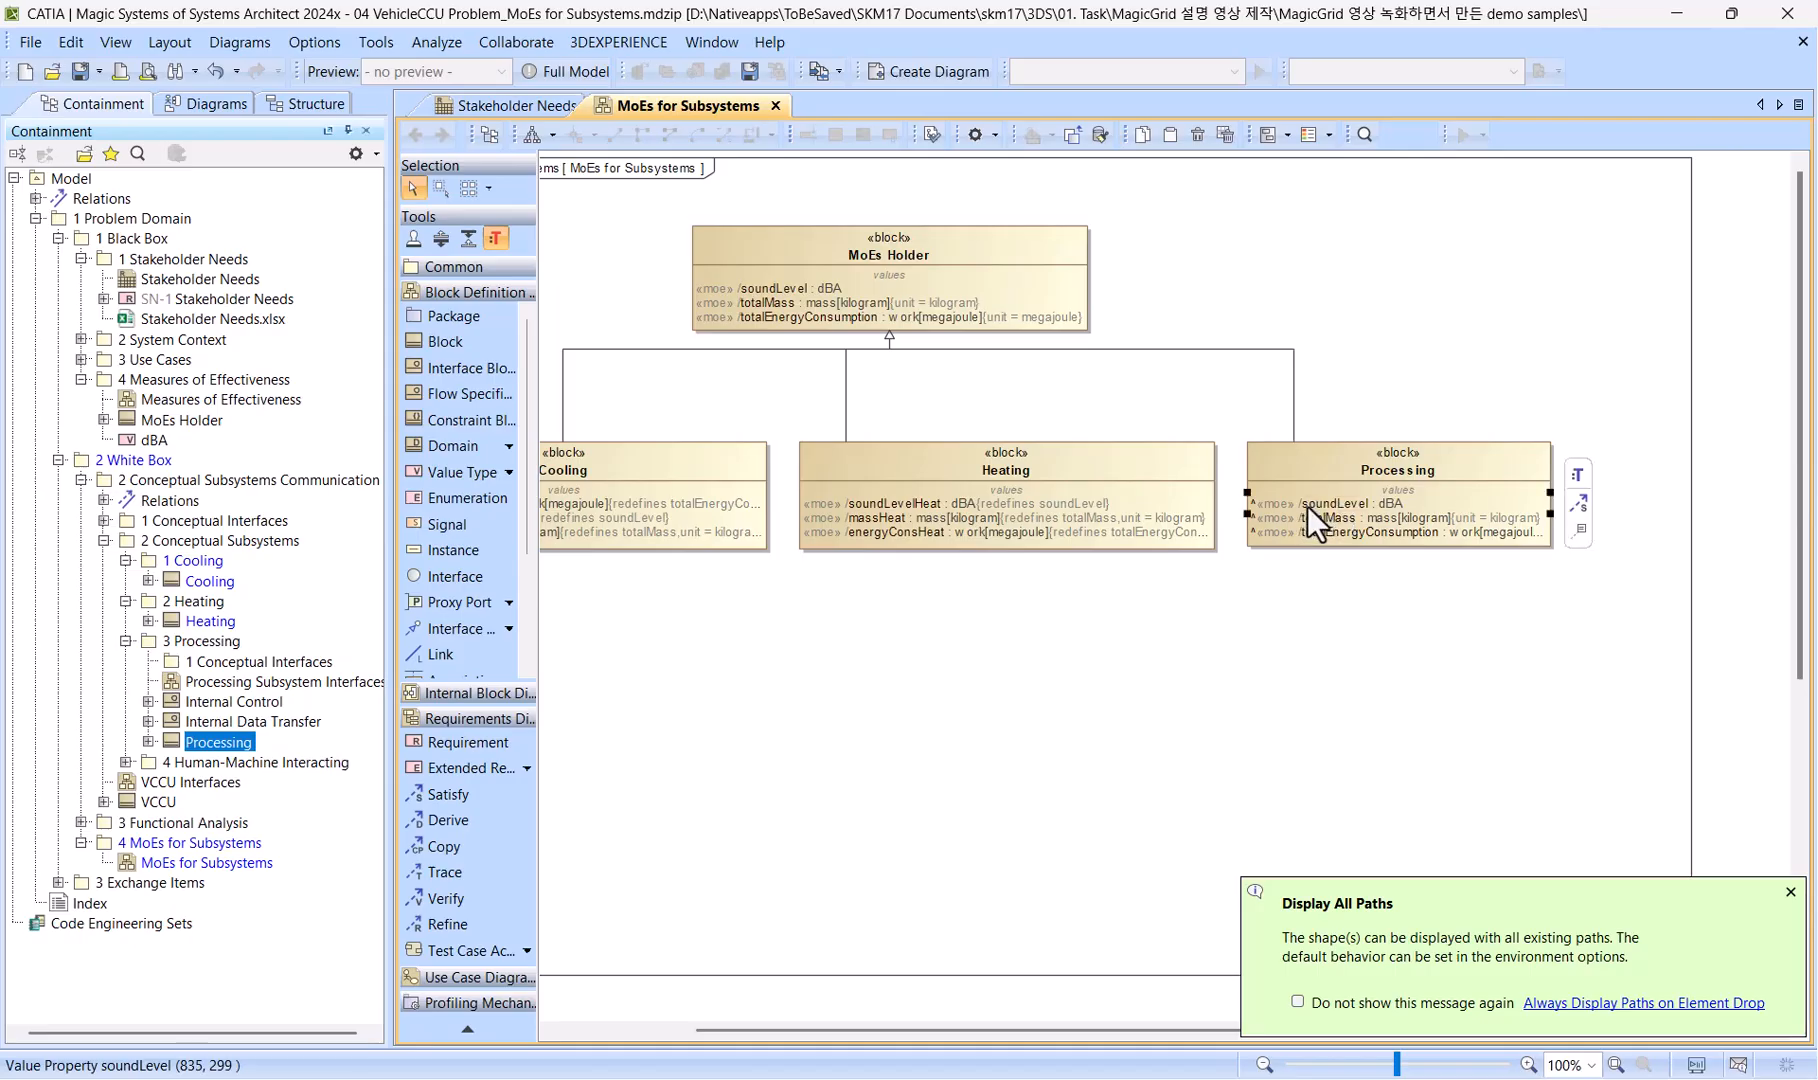
pyautogui.rightClick(1307, 506)
pyautogui.click(1275, 648)
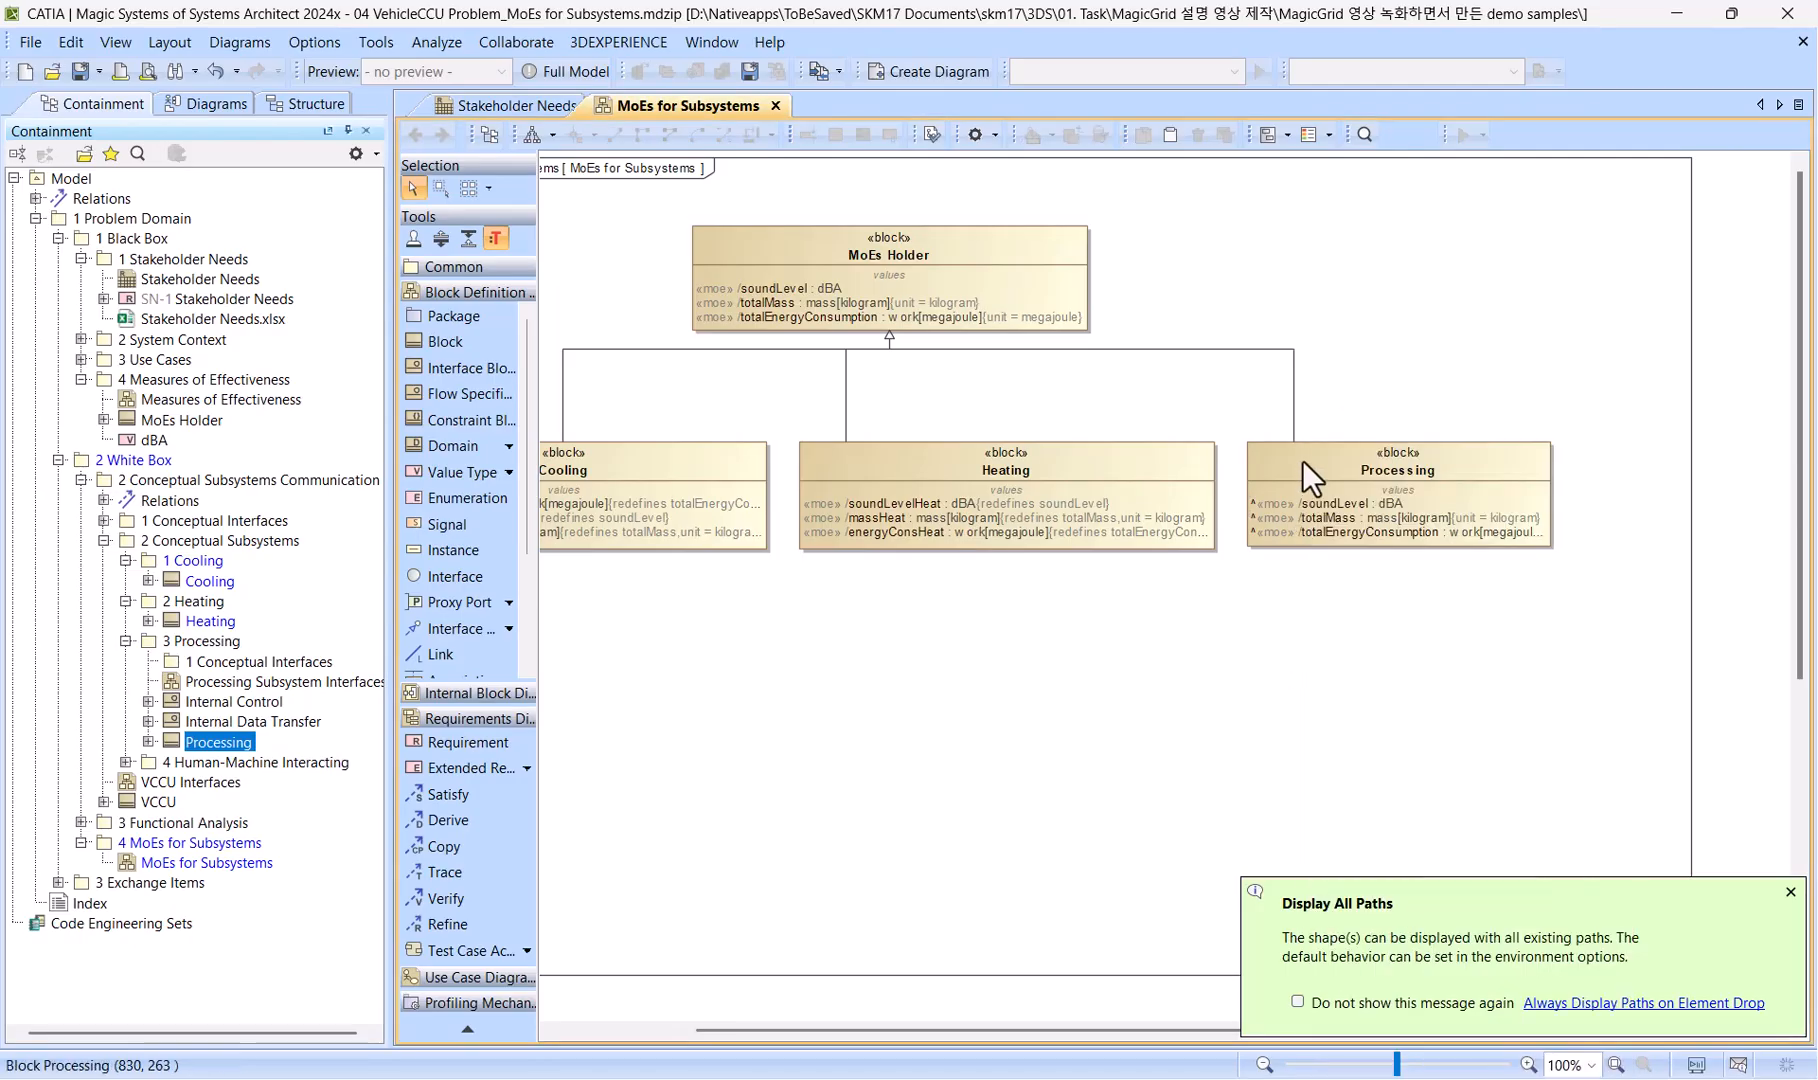
# Redefine the inherited soundLevel value property in the Processing block and name it soundLevelHeat.
pyautogui.click(1329, 469)
pyautogui.rightClick(1342, 481)
pyautogui.click(1400, 488)
pyautogui.click(520, 532)
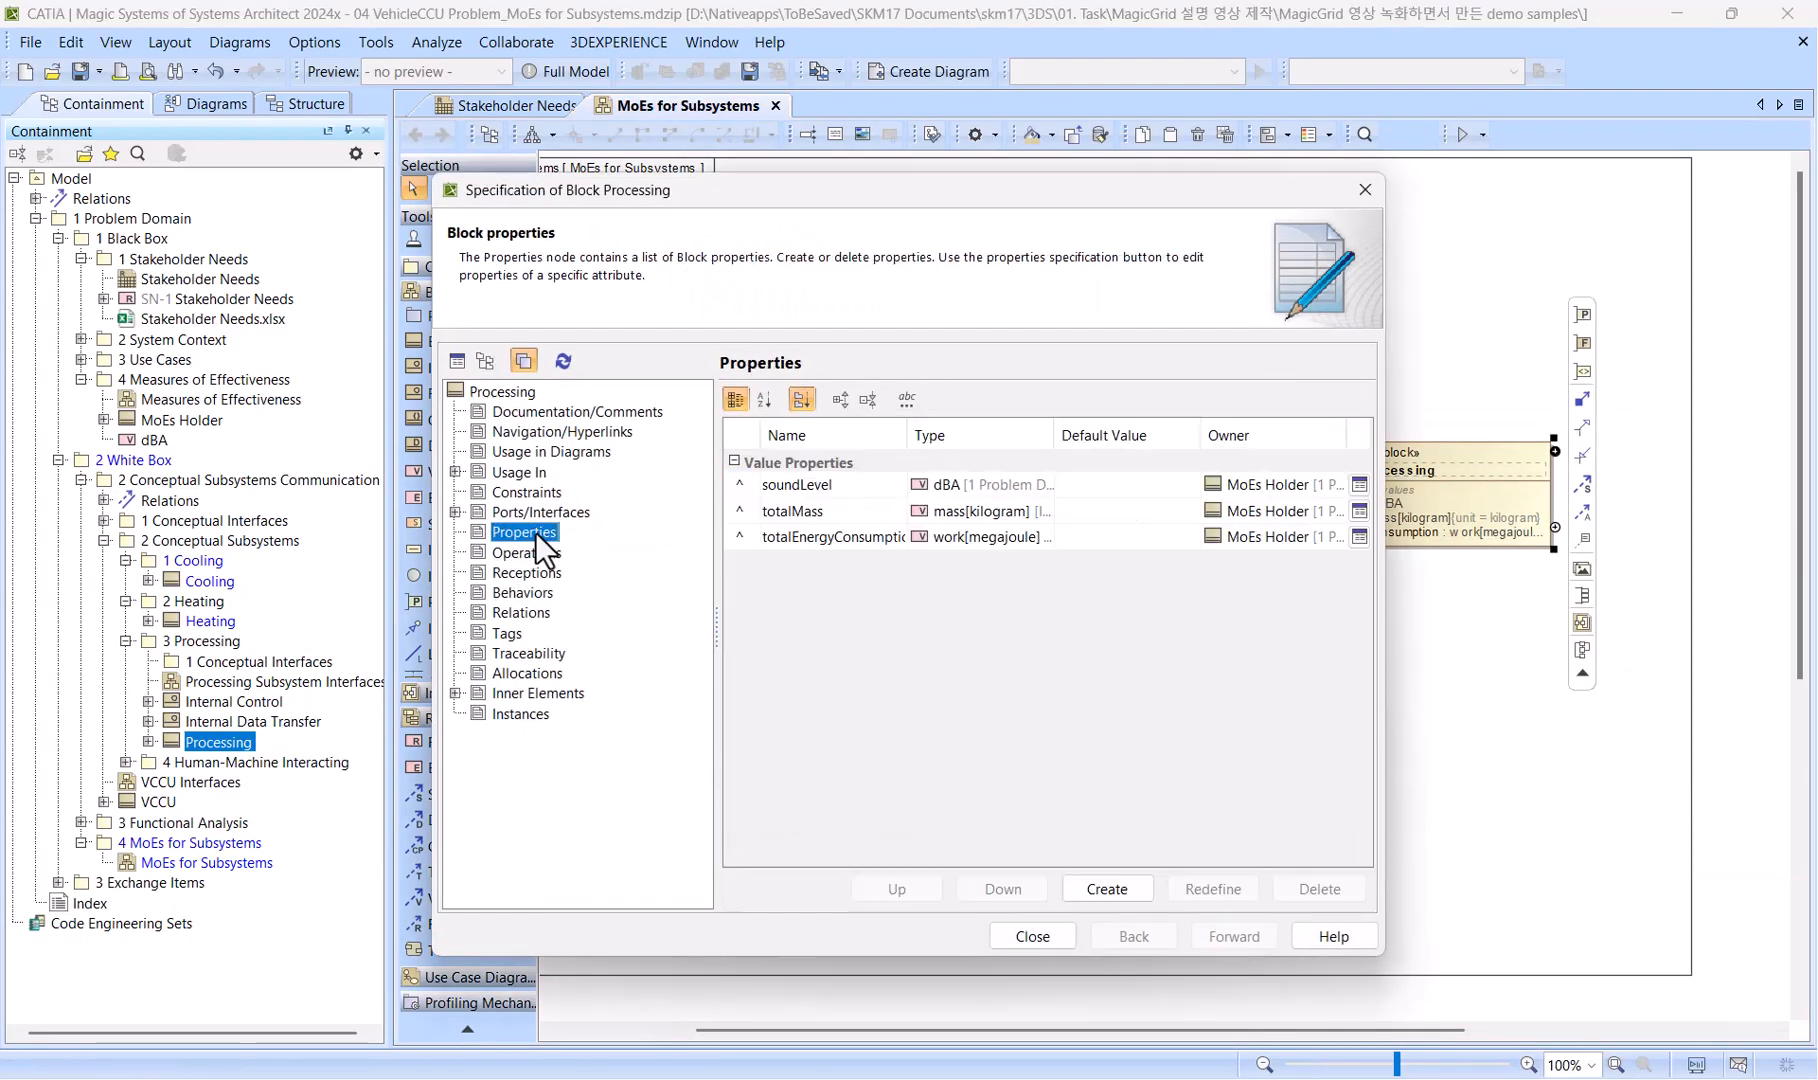
pyautogui.moveTo(748, 490); pyautogui.dragTo(760, 545)
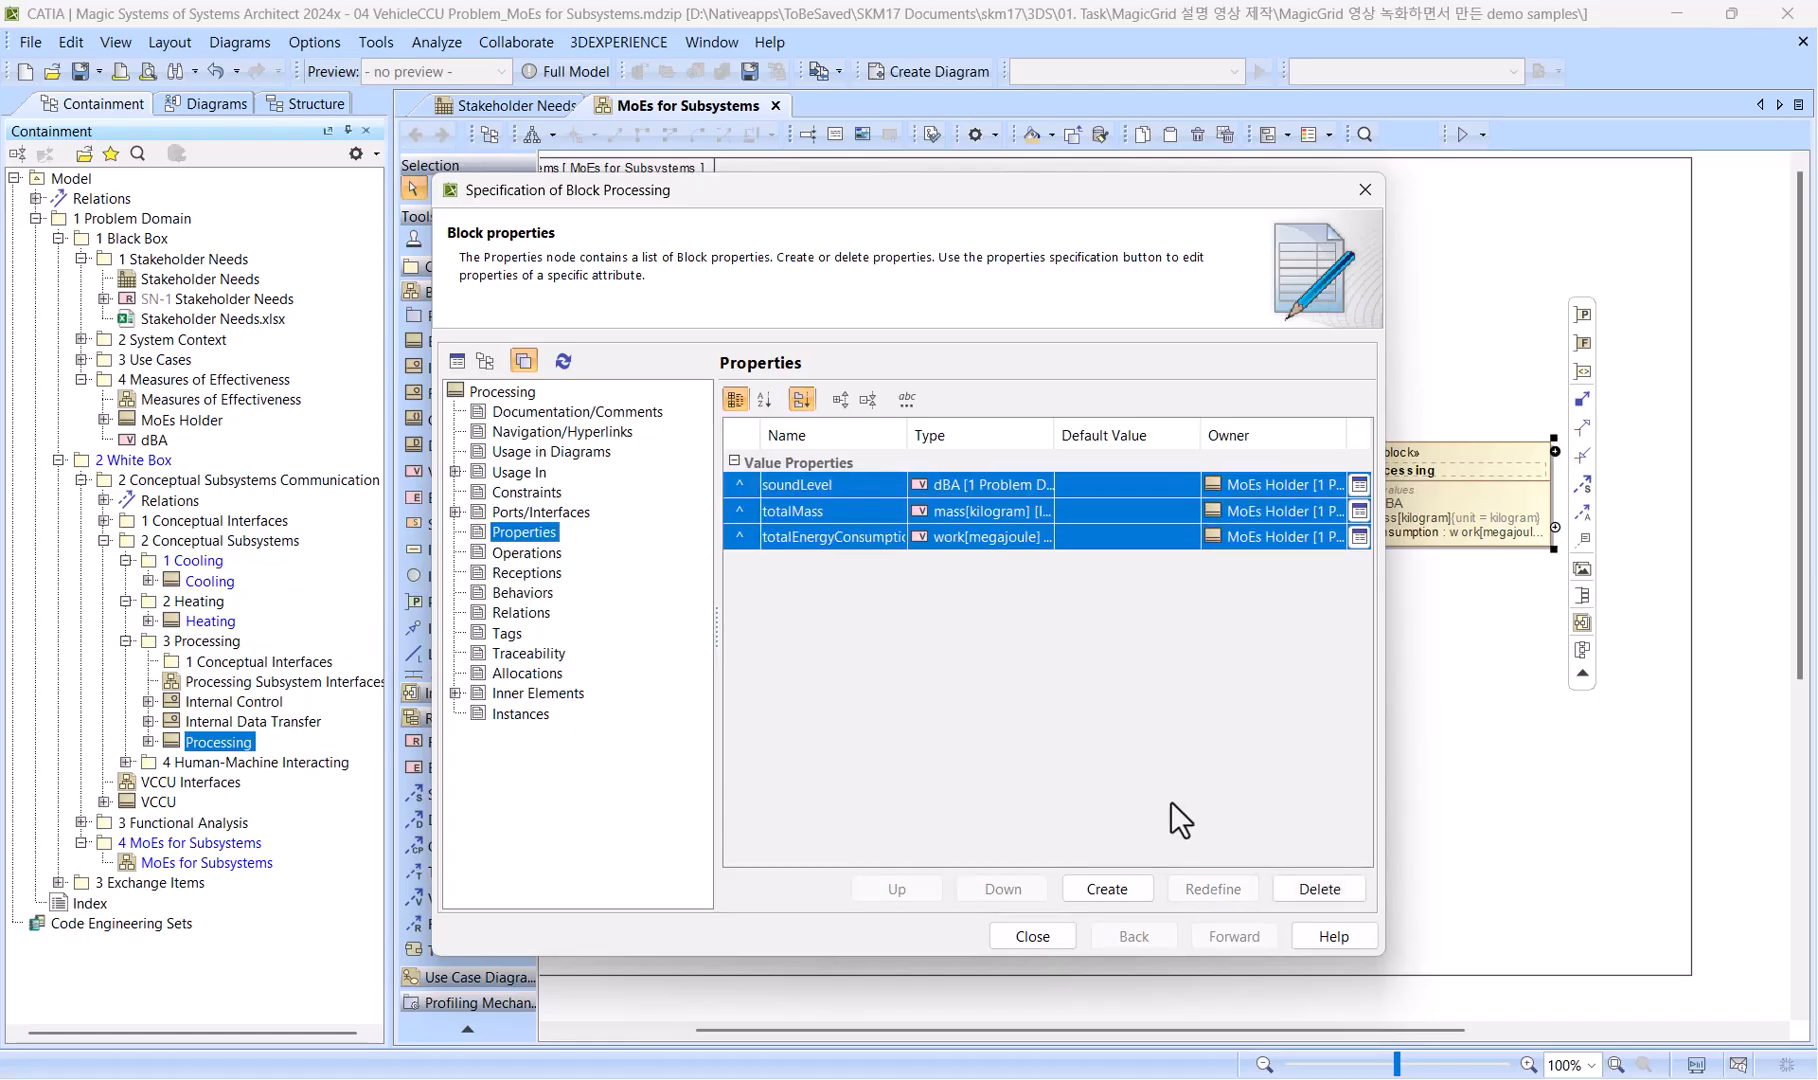
pyautogui.click(741, 487)
pyautogui.click(1212, 889)
pyautogui.click(864, 487)
pyautogui.write('Hea')
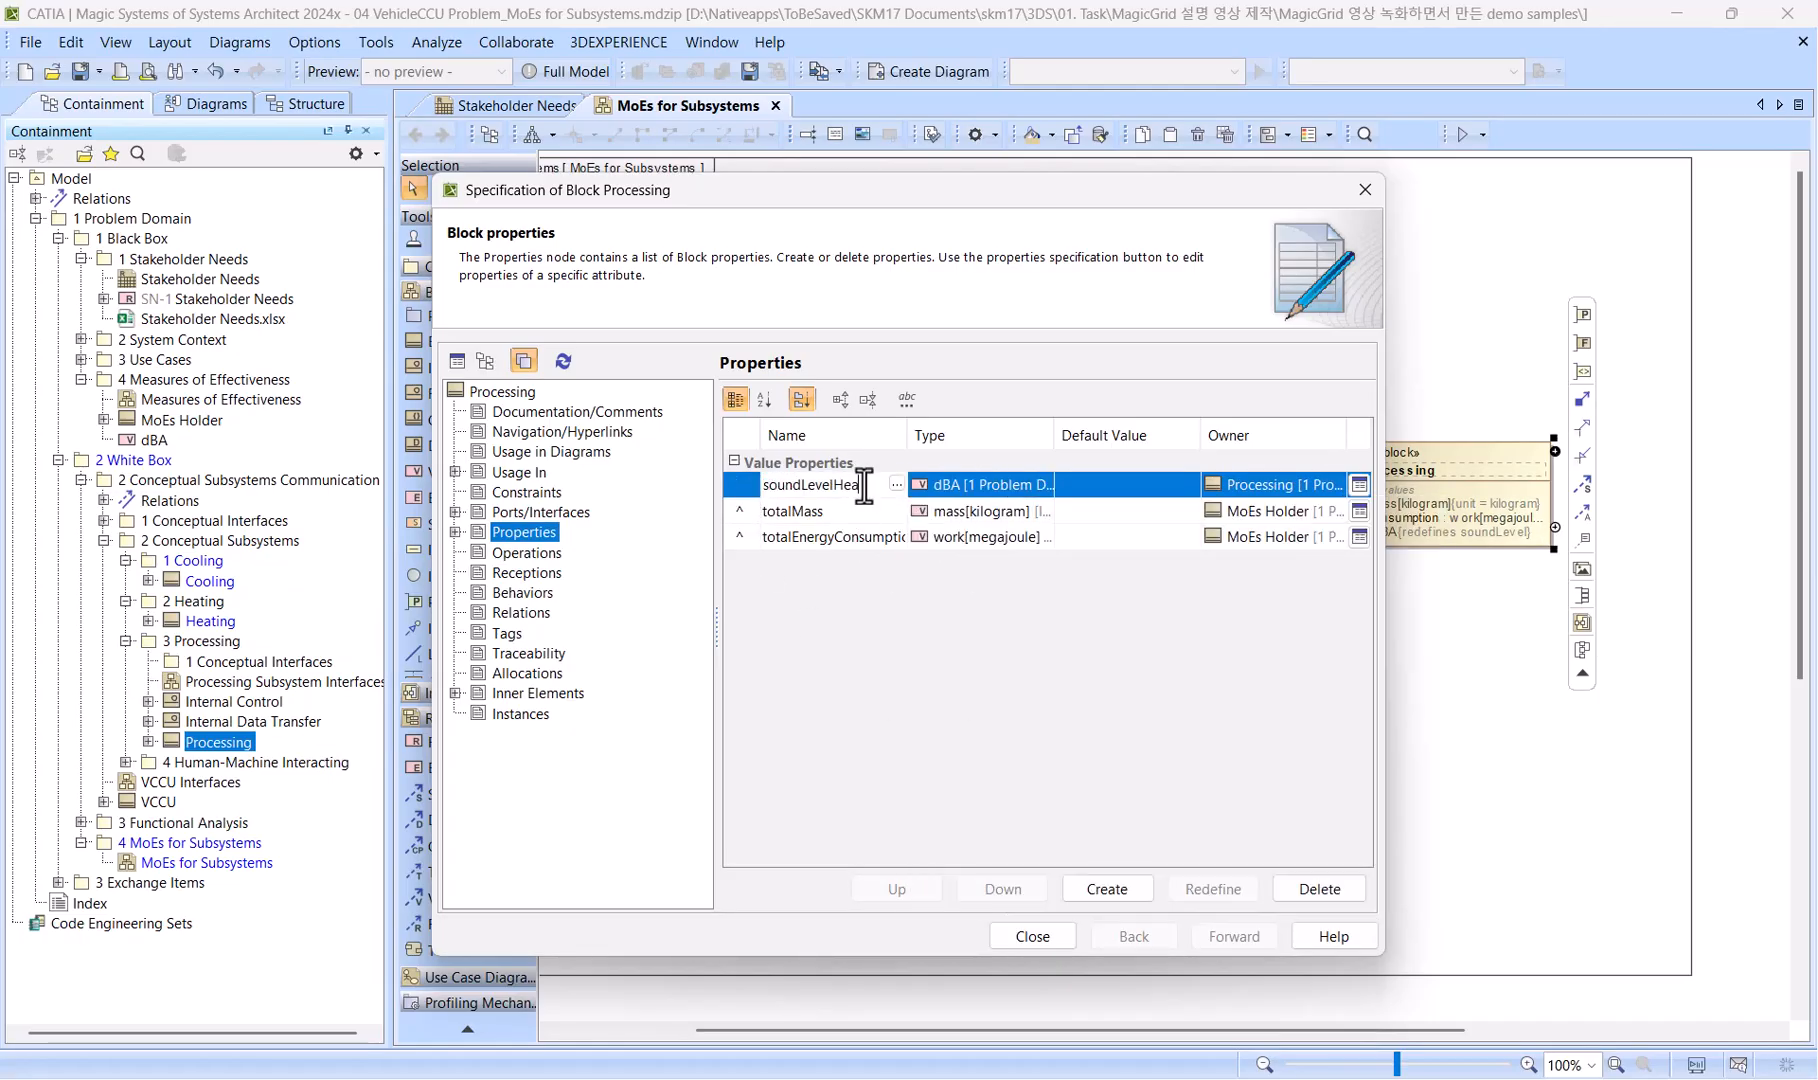
pyautogui.press('Return')
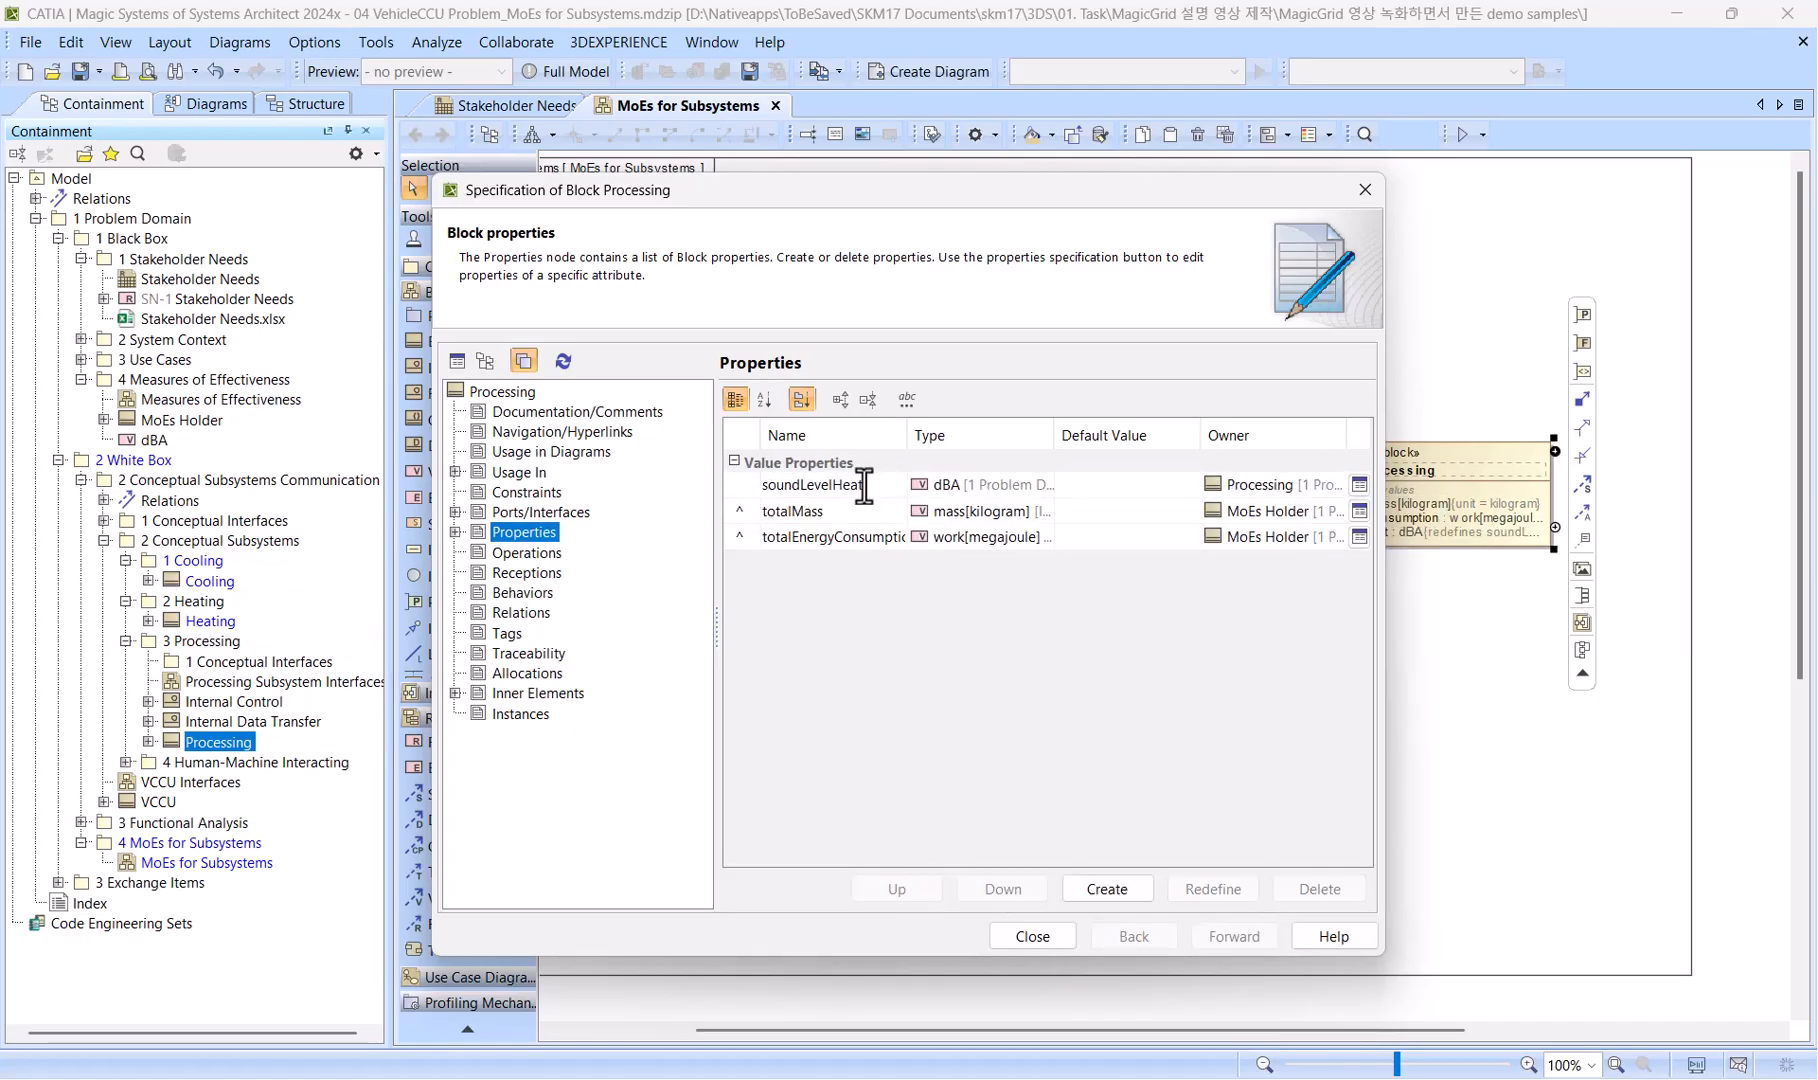
# Redefine the inherited totalMass value property in the Processing block and name it massProcess.
pyautogui.click(760, 513)
pyautogui.click(1212, 889)
pyautogui.click(865, 512)
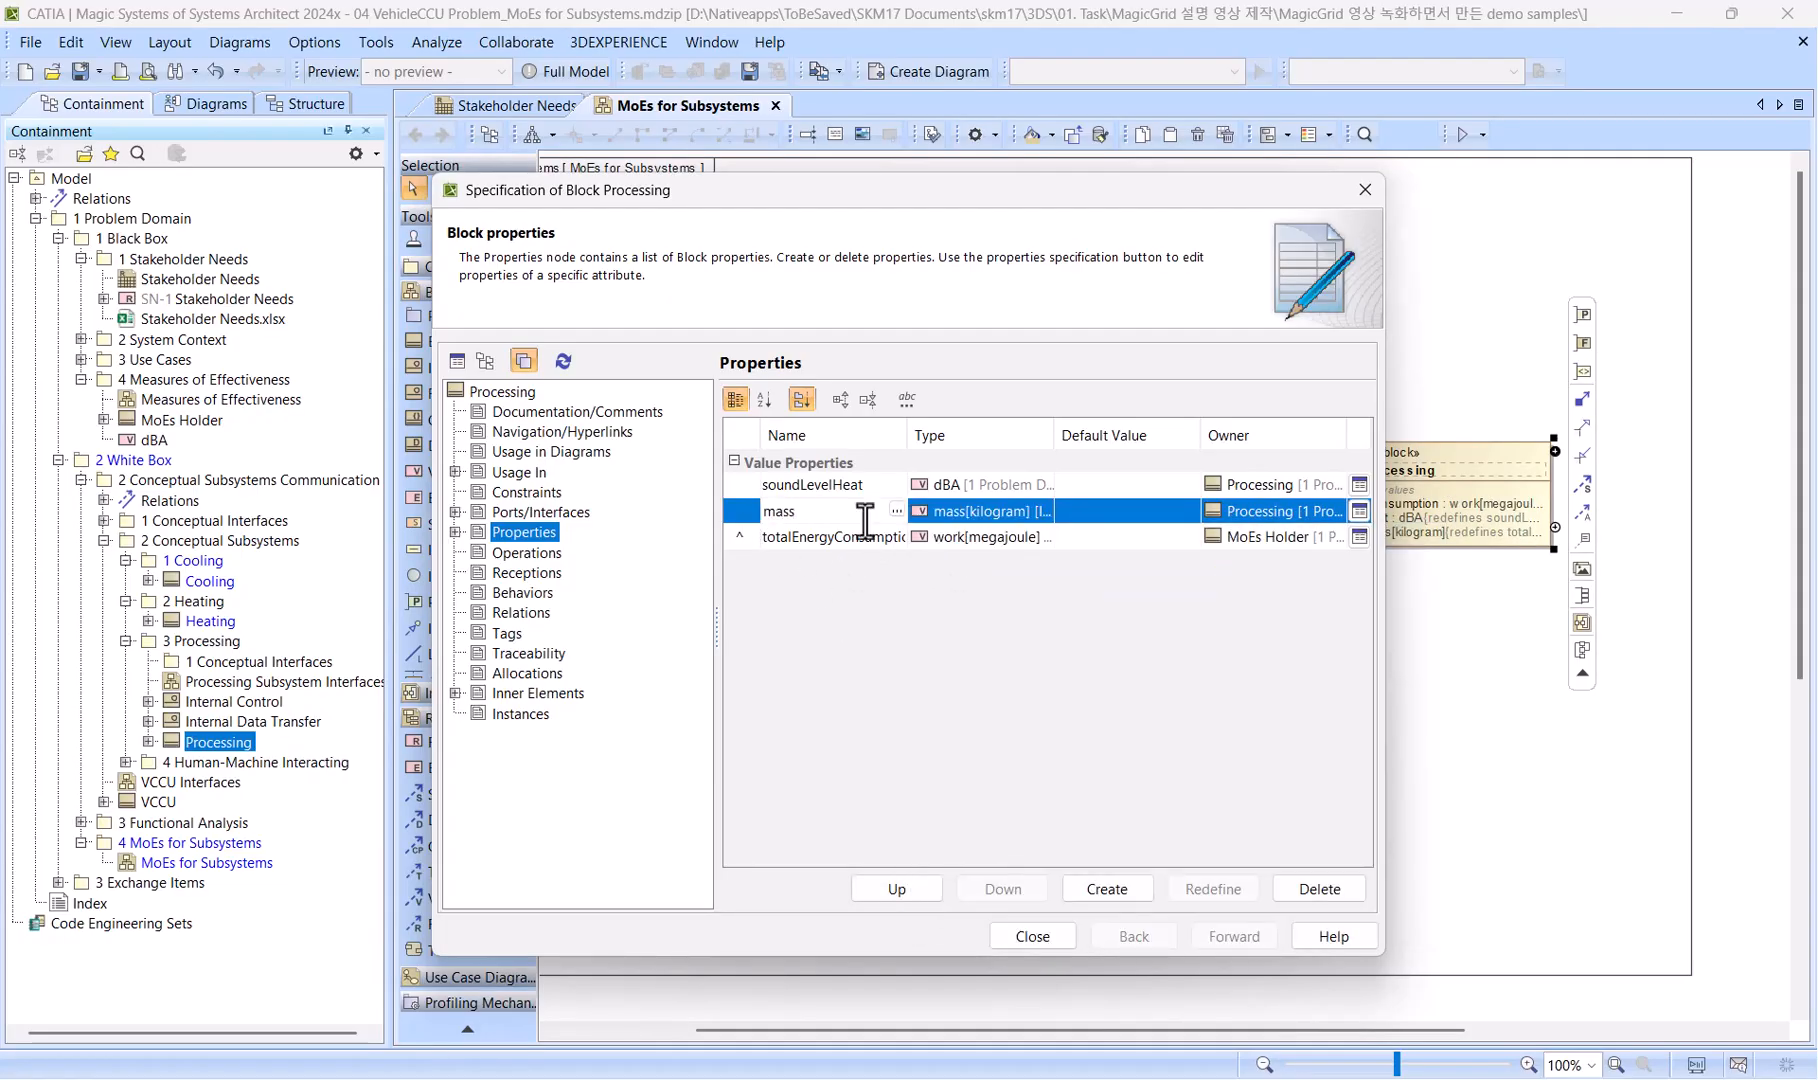
pyautogui.write('Process')
pyautogui.press('Return')
# Rename the Processing block's redefined sound level property as soundLevelProcess.
pyautogui.click(880, 485)
pyautogui.click(880, 485)
pyautogui.press('BackSpace')
pyautogui.press('BackSpace')
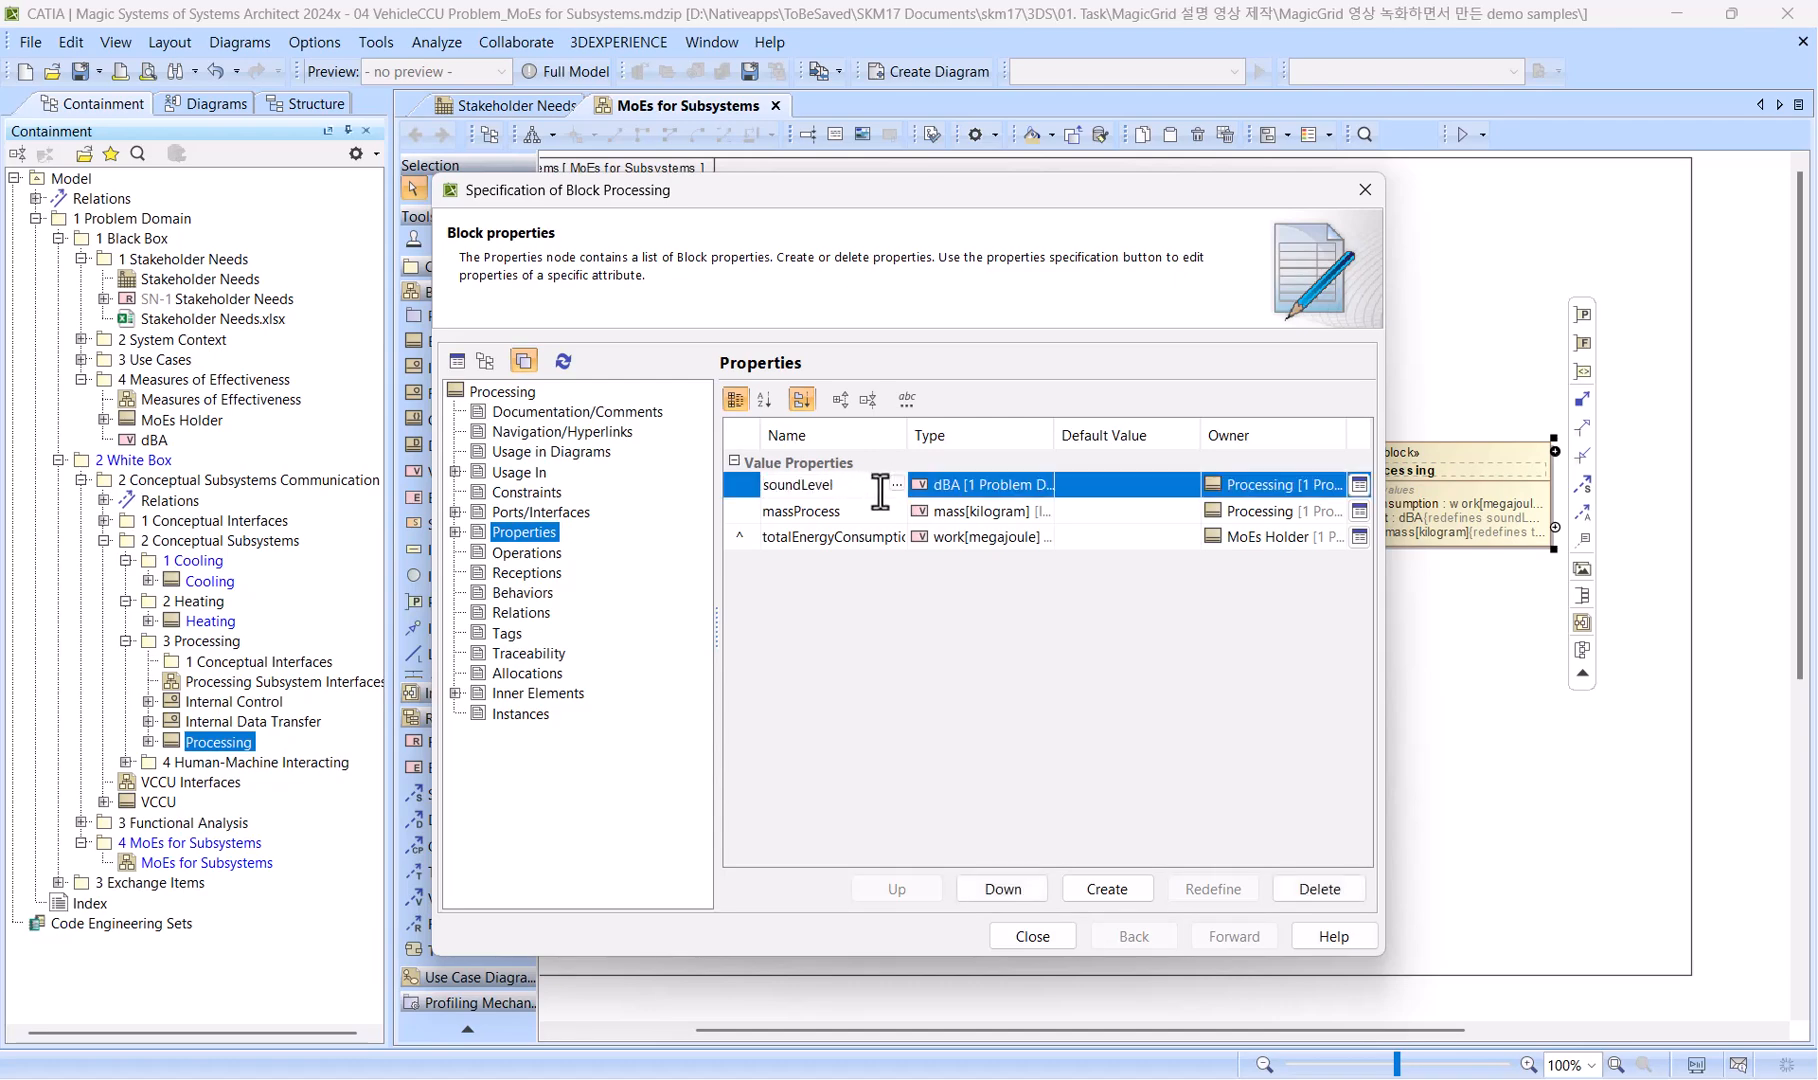
pyautogui.write('Process')
pyautogui.press('Return')
# Redefine totalEnergyConsumption in the Processing block as energyConsProcess and close the block's specification.
pyautogui.click(850, 536)
pyautogui.write('energyC')
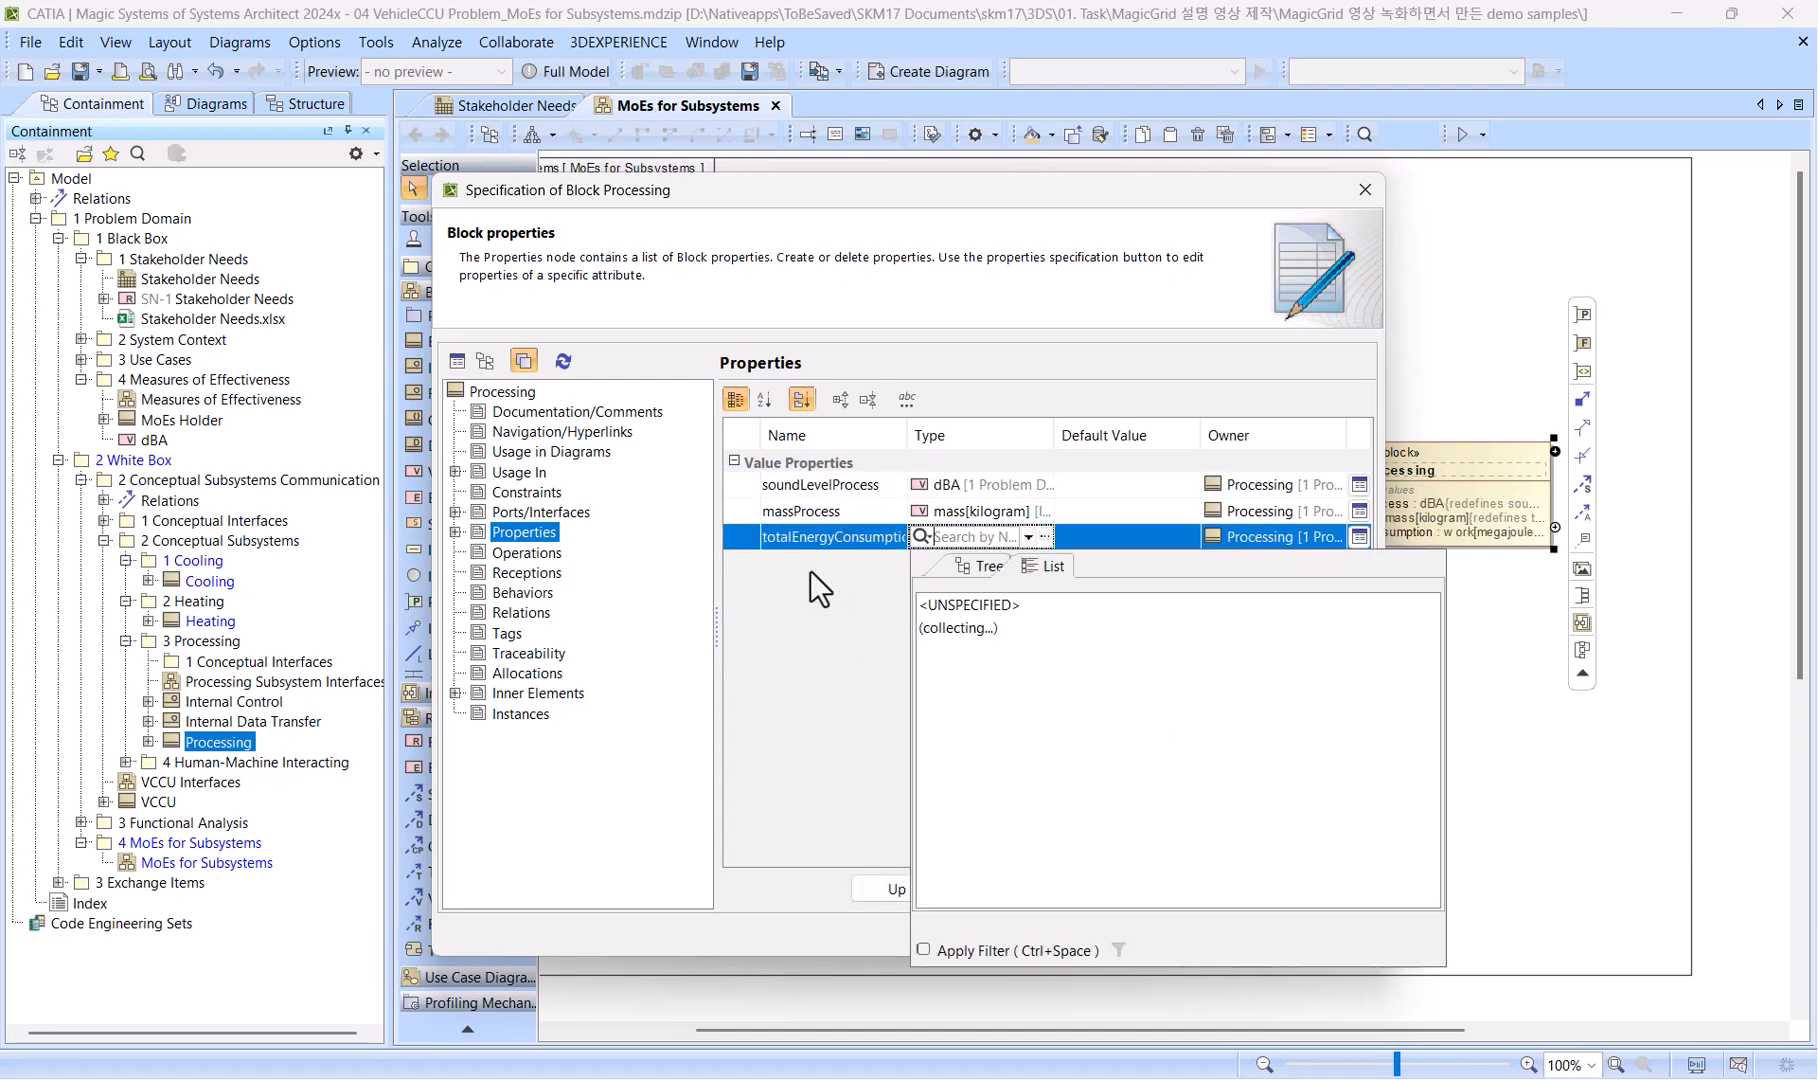
pyautogui.write('onsProcess')
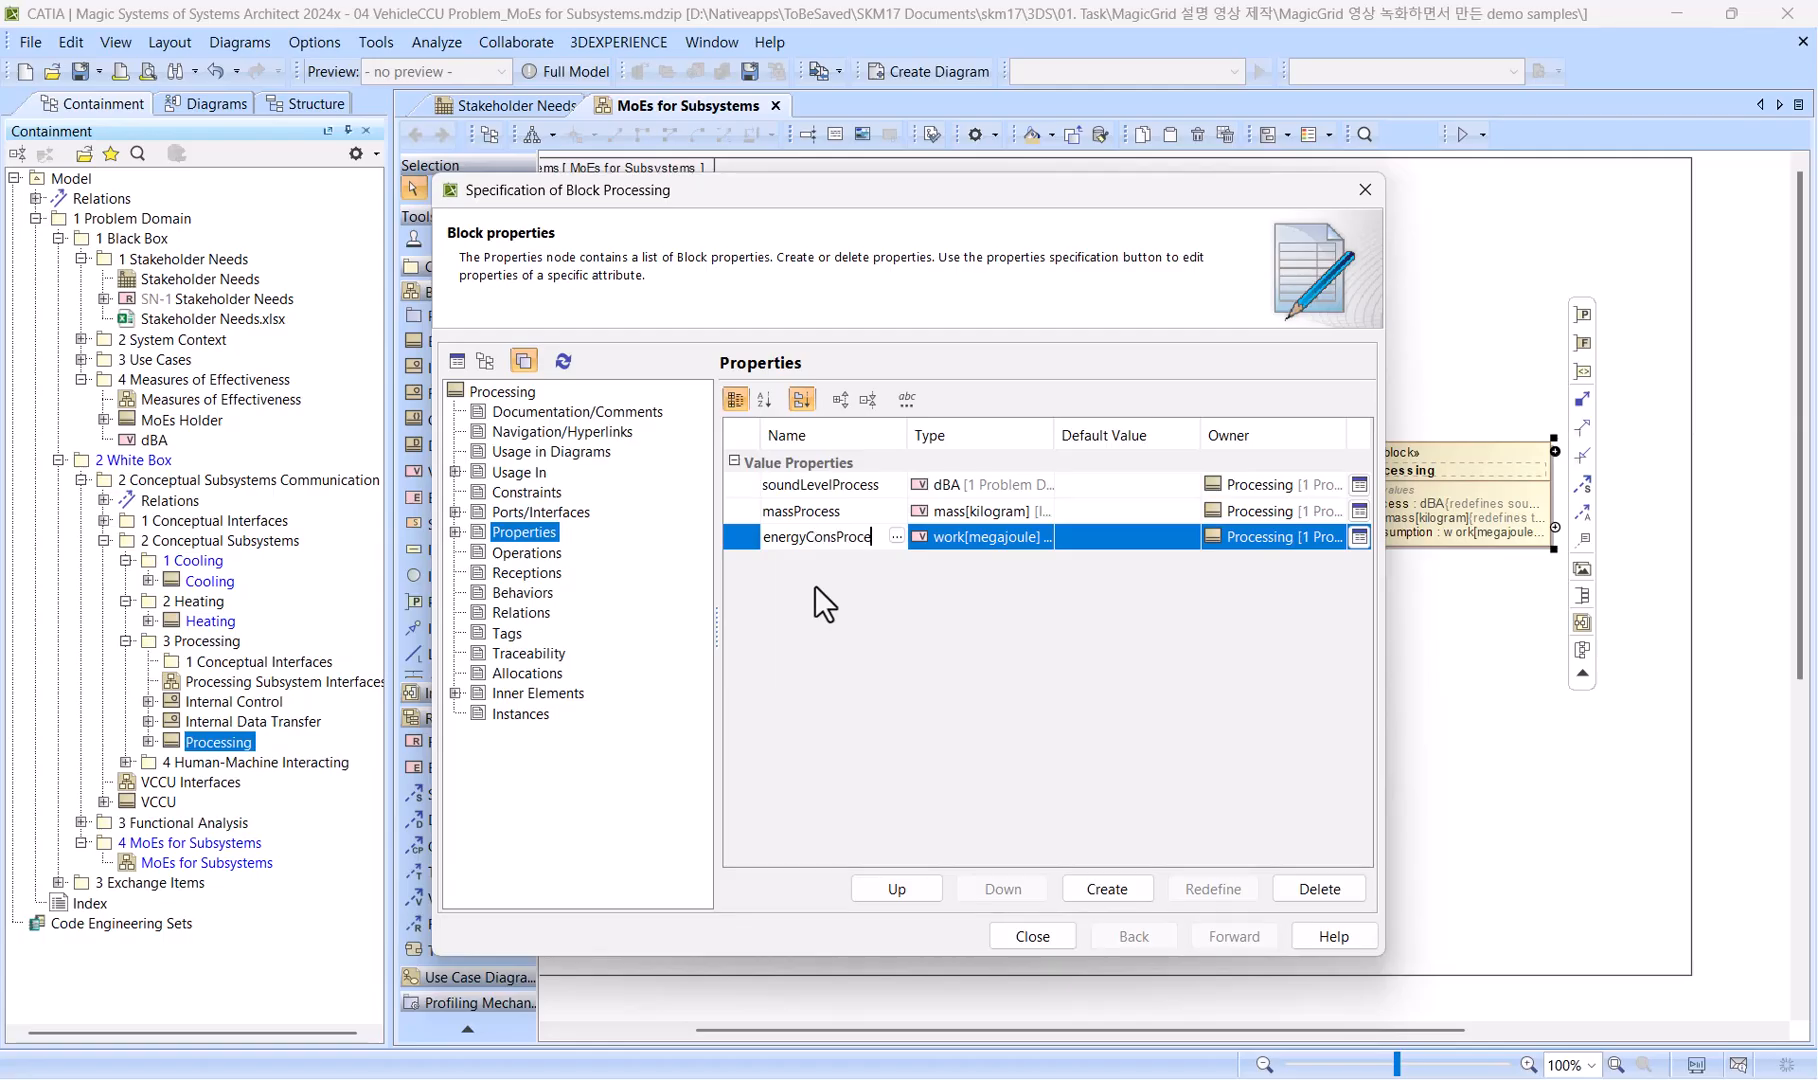
pyautogui.press('Return')
pyautogui.click(1013, 910)
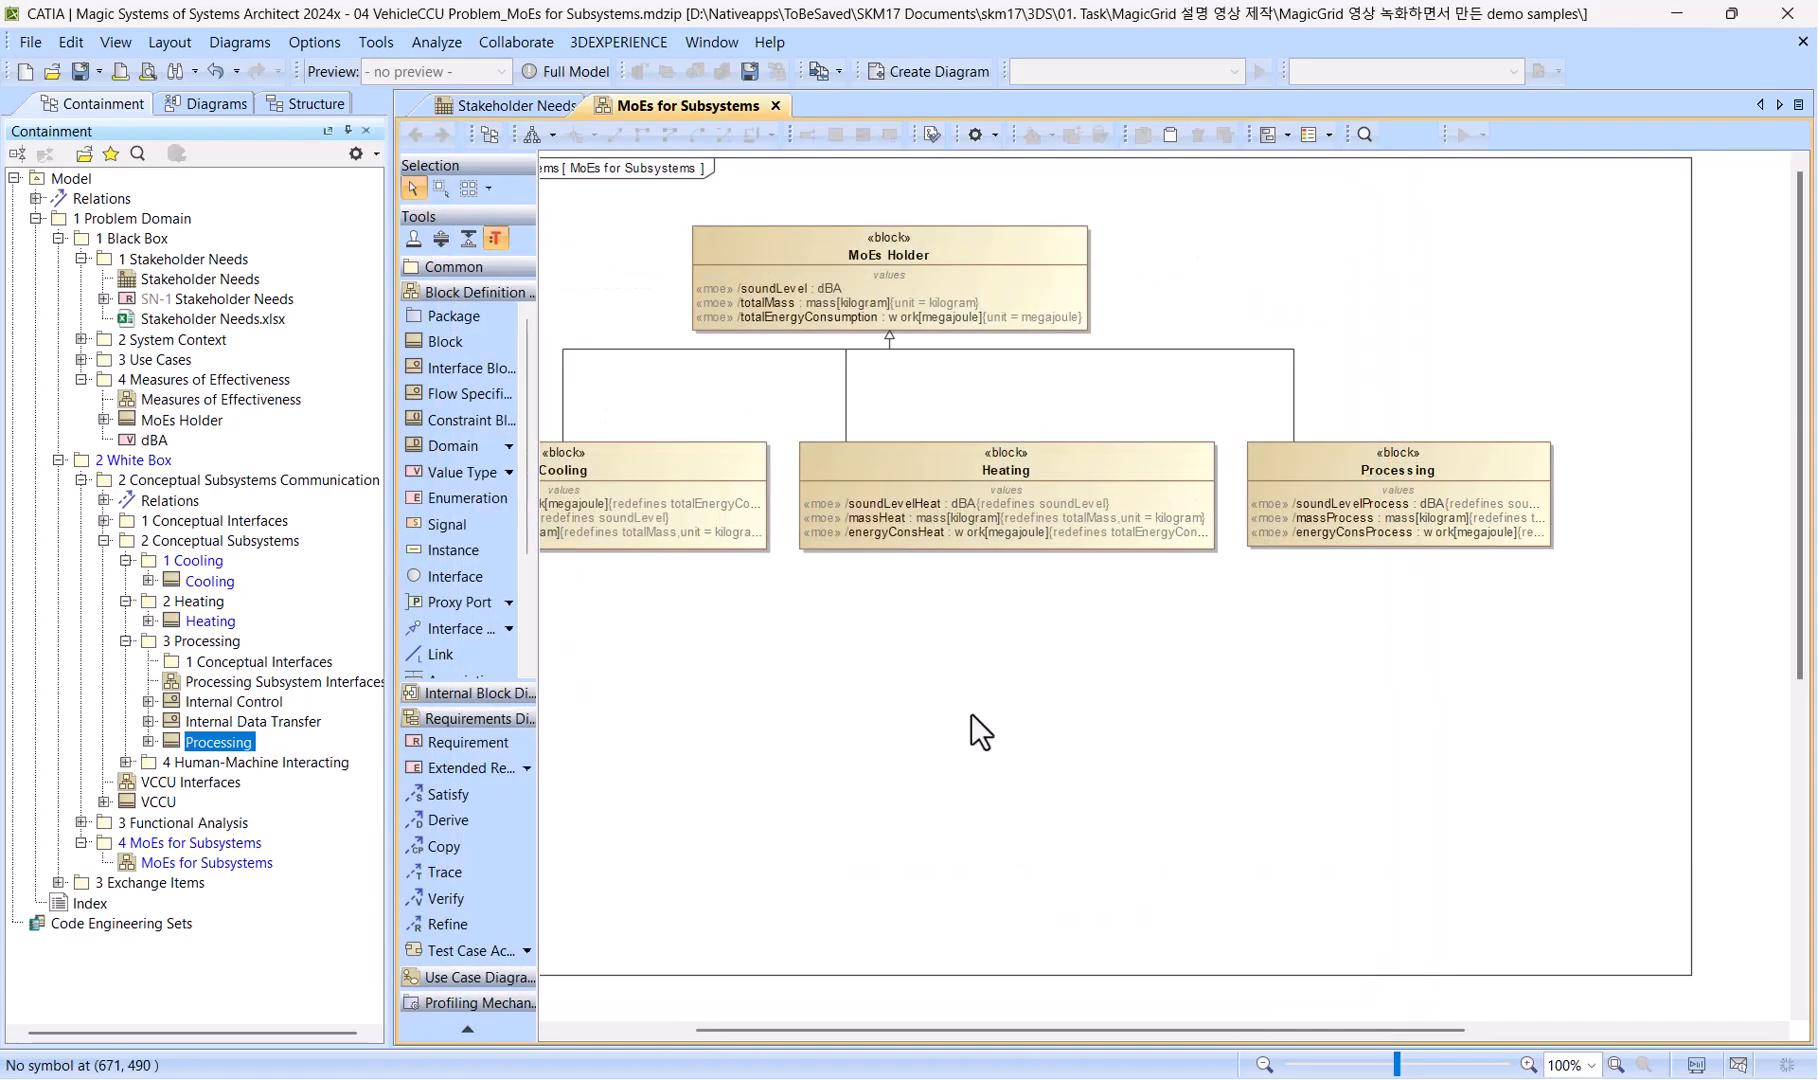
# Place the Human-Machine Interacting block below Processing on the diagram and draw a generalization from it to MoEs Holder.
pyautogui.click(128, 763)
pyautogui.moveTo(215, 782); pyautogui.dragTo(1340, 690)
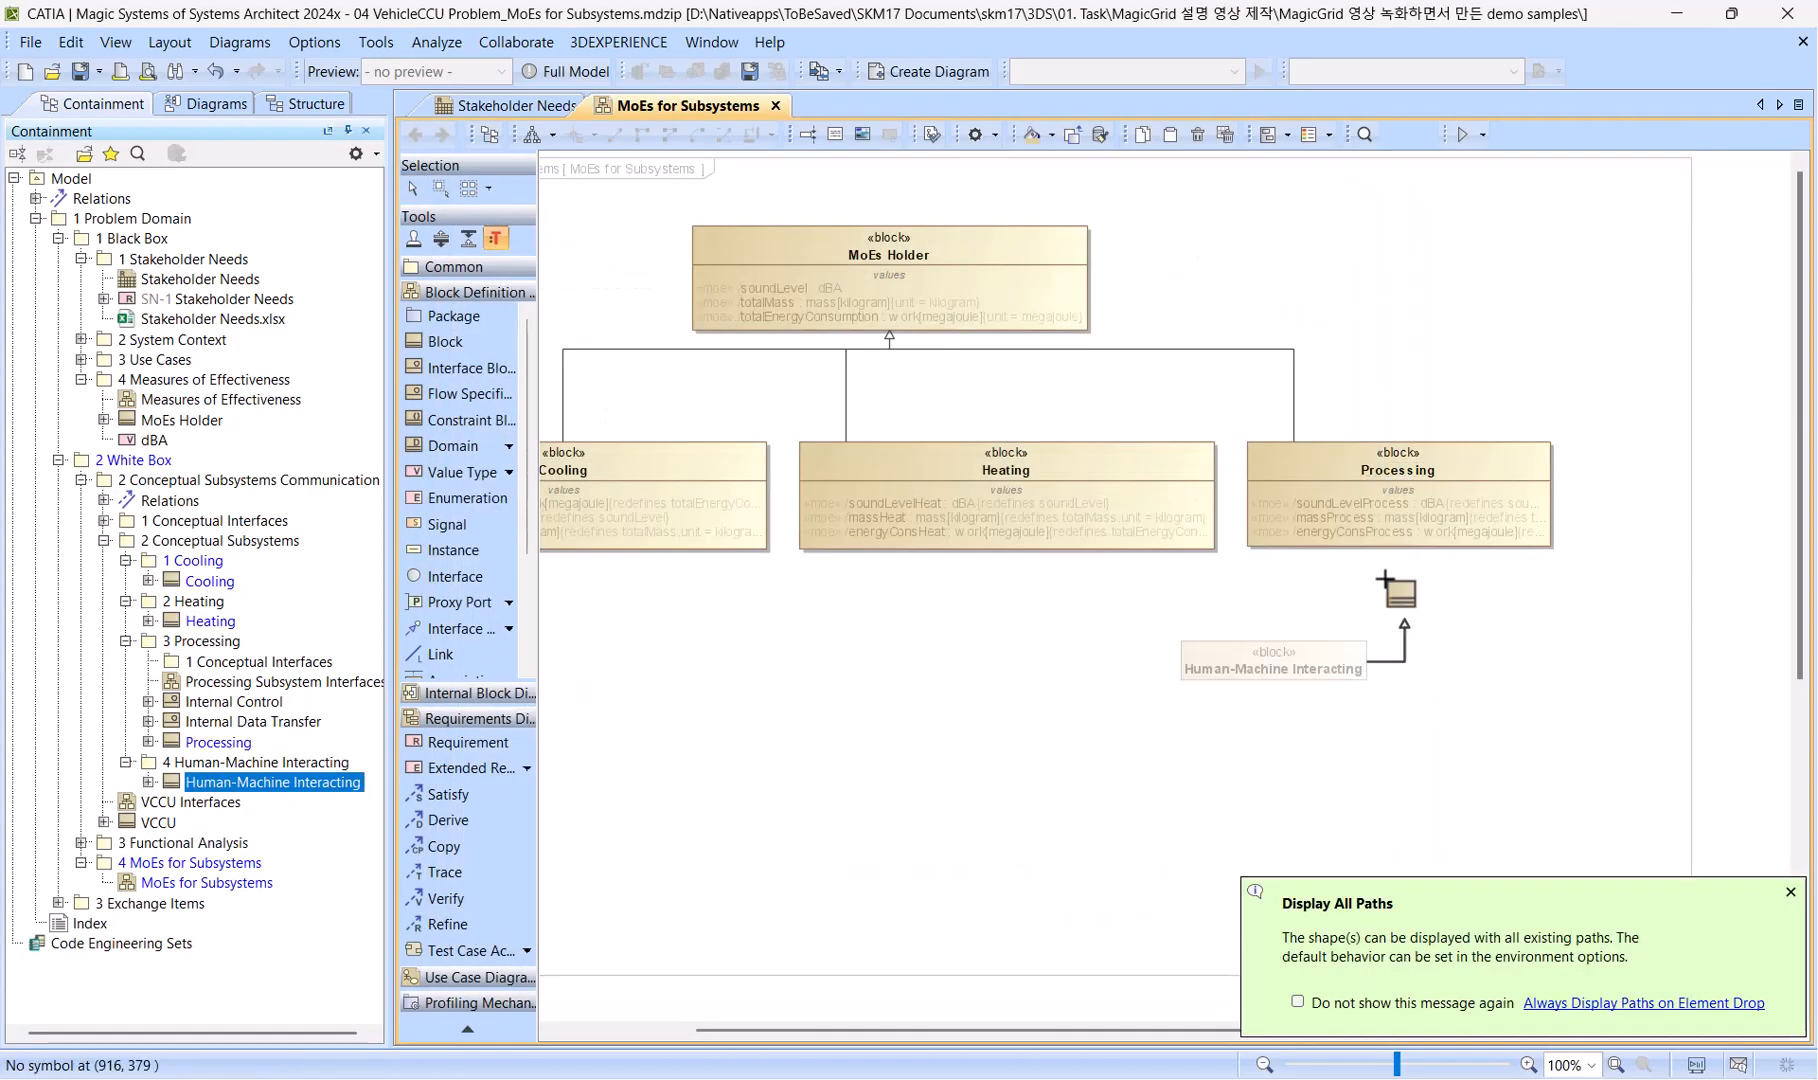
# Redefine the inherited soundLevel value property in the Human-Machine Interacting block and name it soundLevelHmi.
pyautogui.rightClick(1228, 646)
pyautogui.click(1260, 653)
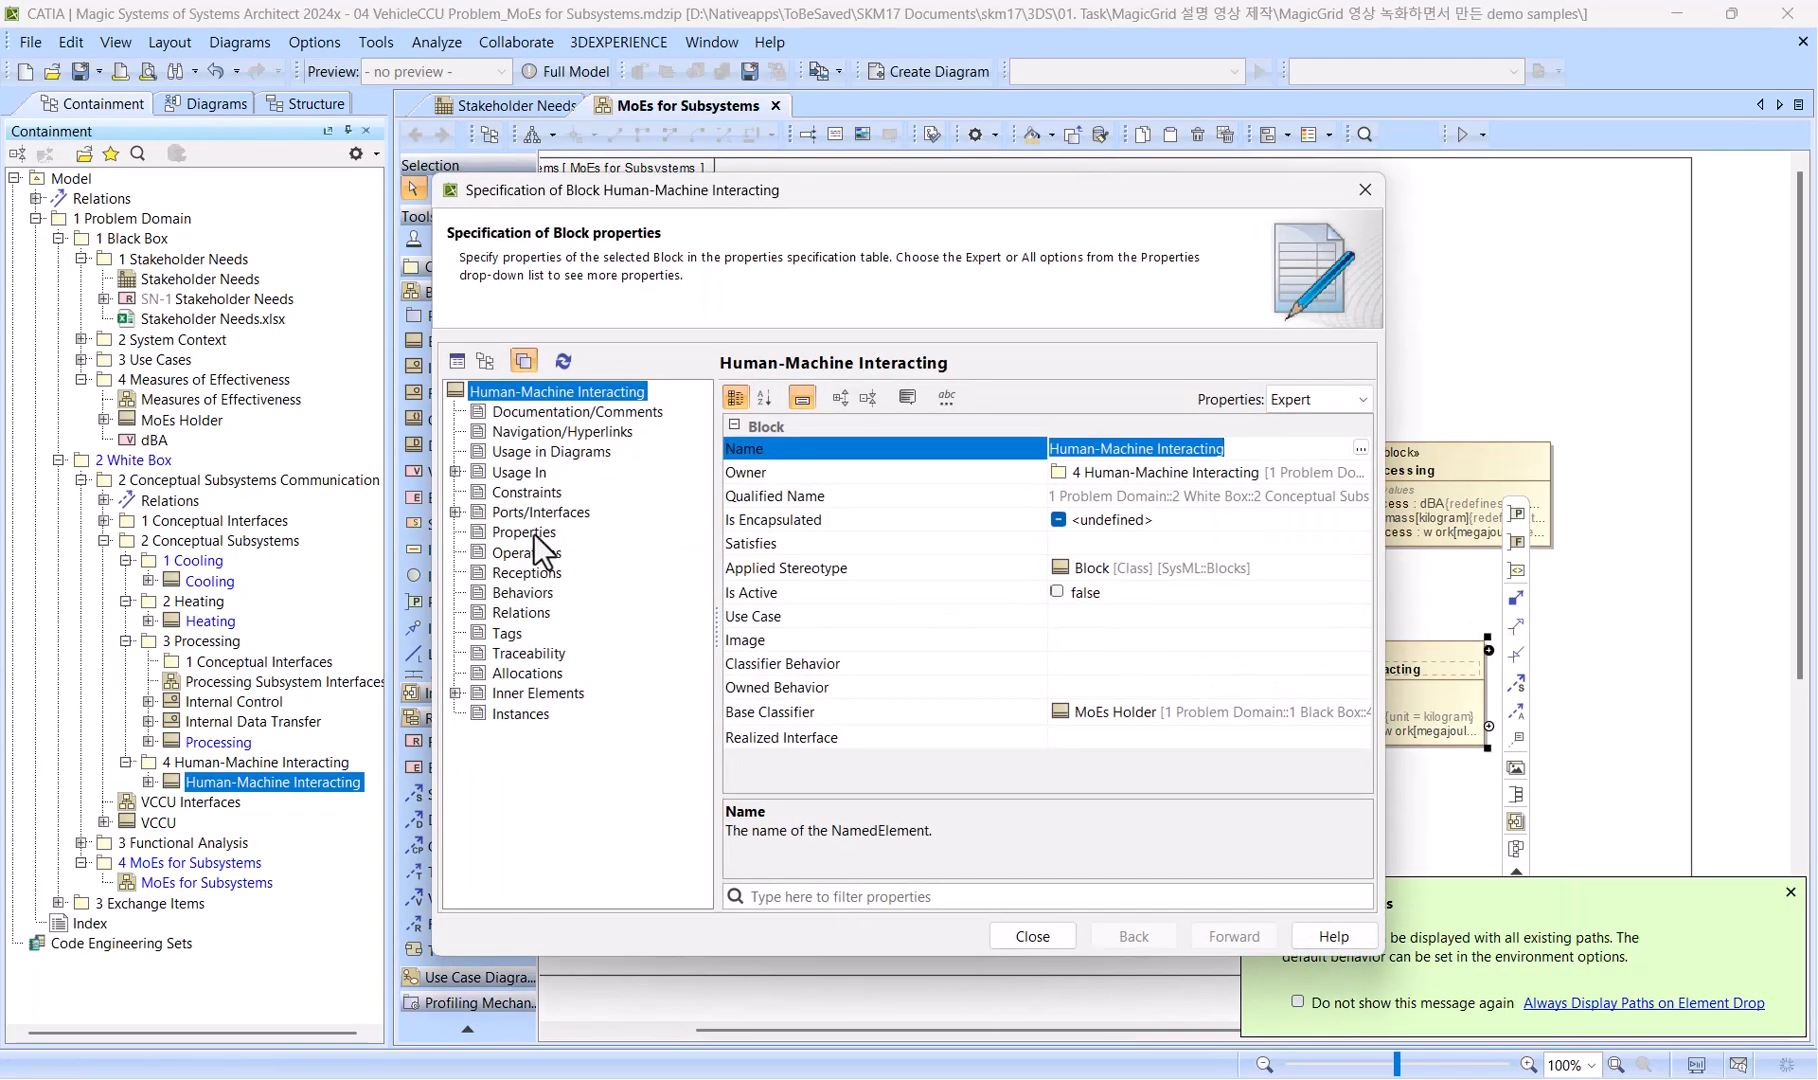
pyautogui.click(532, 534)
pyautogui.click(813, 489)
pyautogui.click(1210, 888)
pyautogui.click(860, 486)
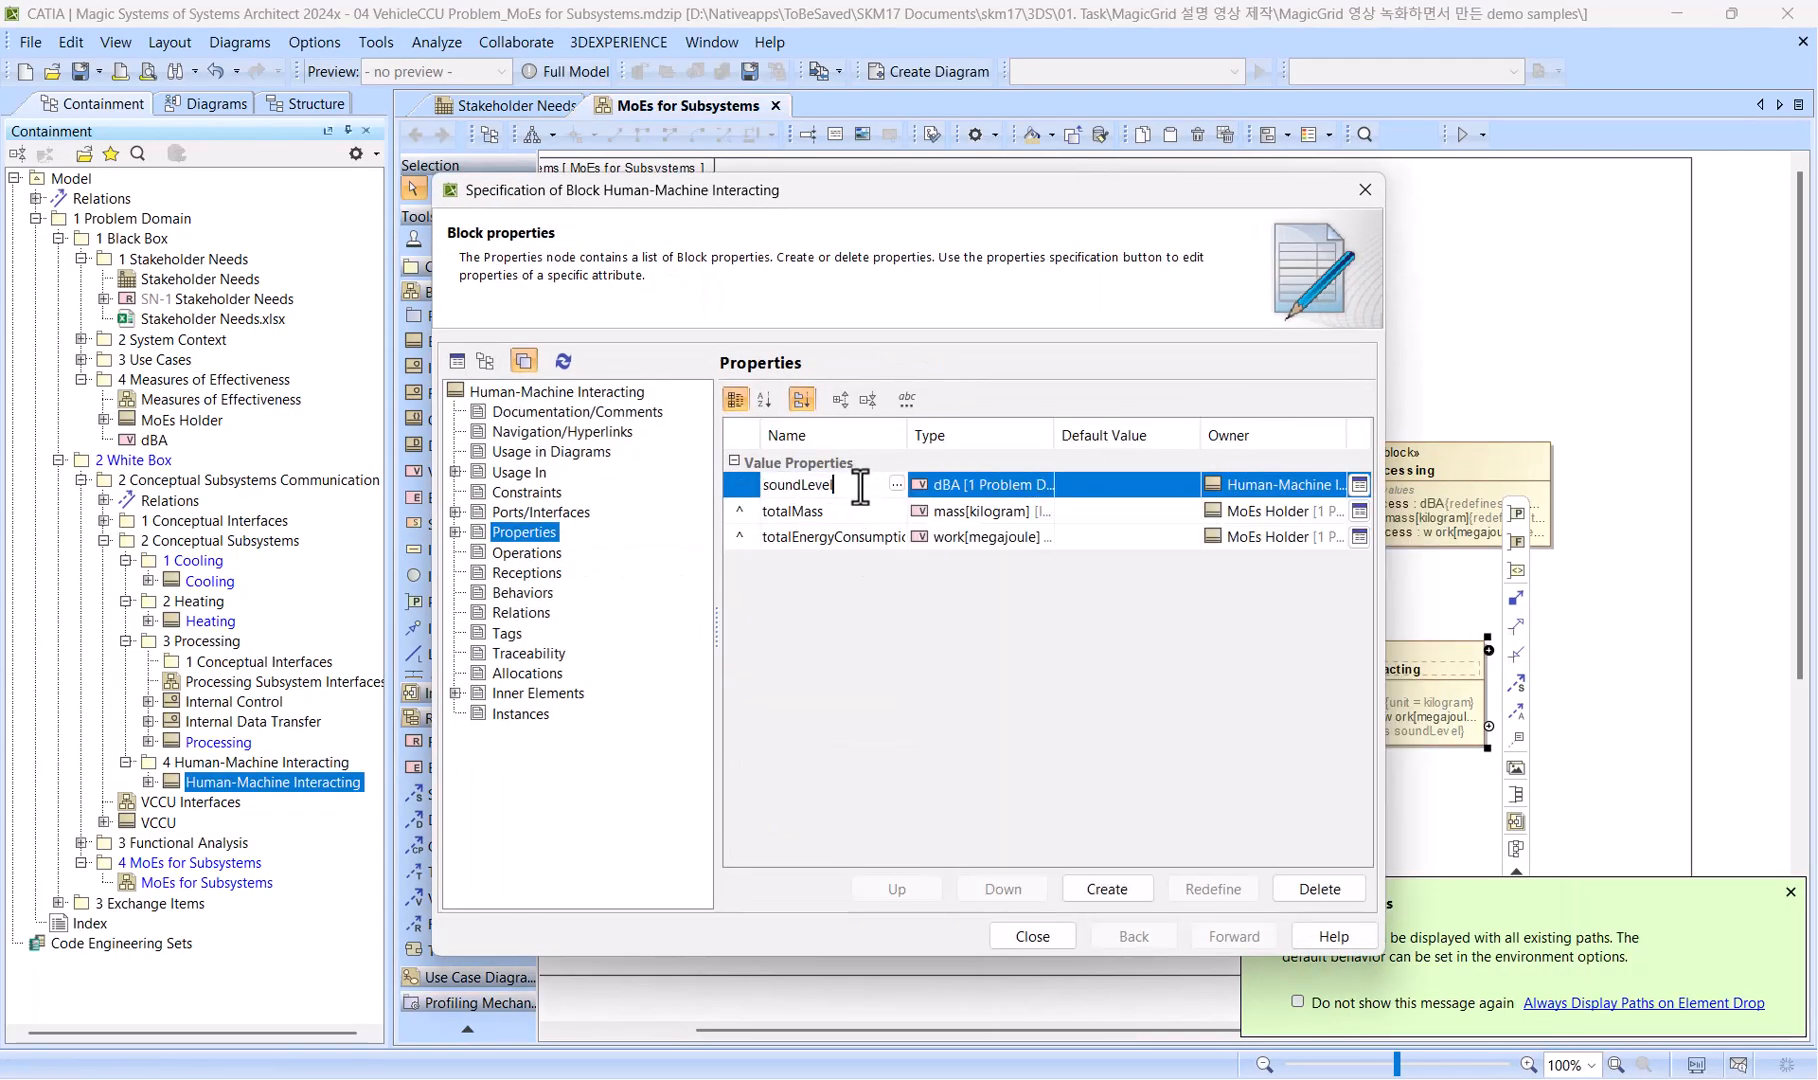
pyautogui.write('Hmi')
pyautogui.press('Return')
# Redefine the inherited totalMass value property in the Human-Machine Interacting block and name it massHmi.
pyautogui.click(746, 513)
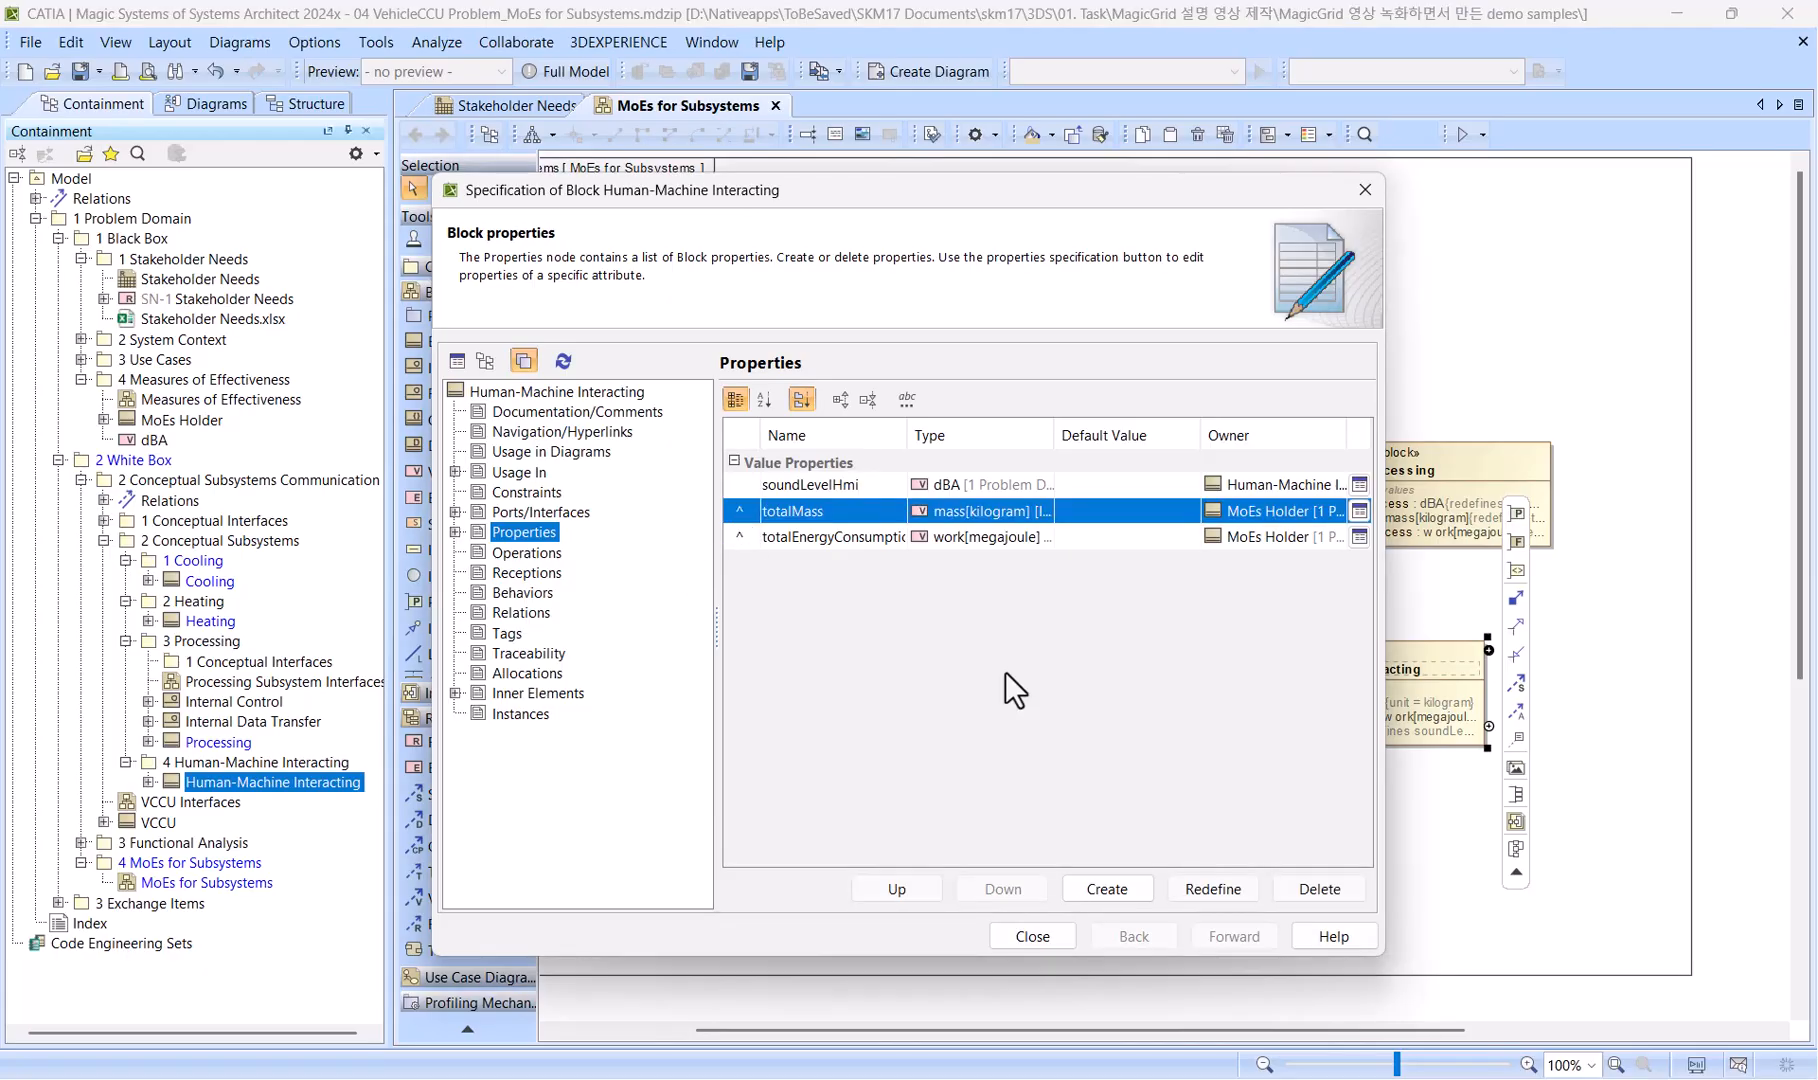
pyautogui.click(1208, 892)
pyautogui.doubleClick(858, 511)
pyautogui.write('massHmi')
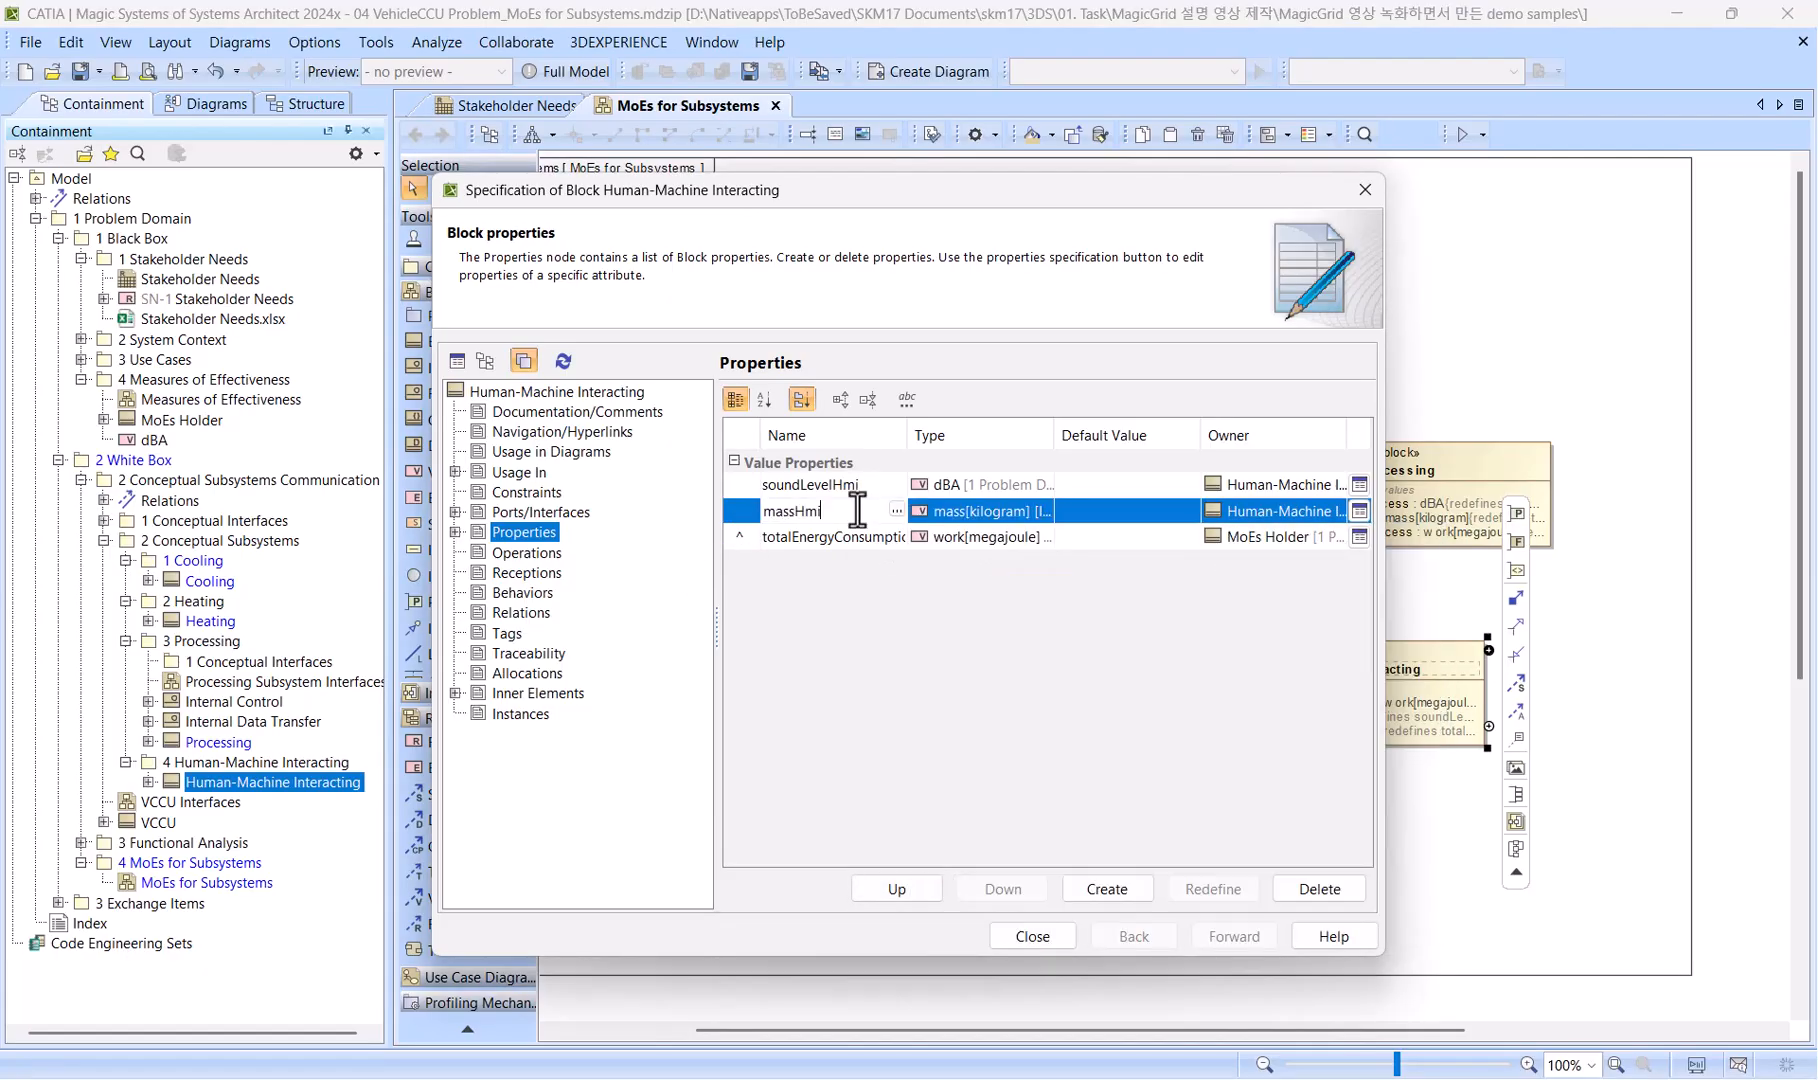
pyautogui.press('Return')
# Redefine totalEnergyConsumption in the Human-Machine Interacting block as energyConsHmi and close the block's specification.
pyautogui.click(750, 535)
pyautogui.click(1212, 889)
pyautogui.write('ener')
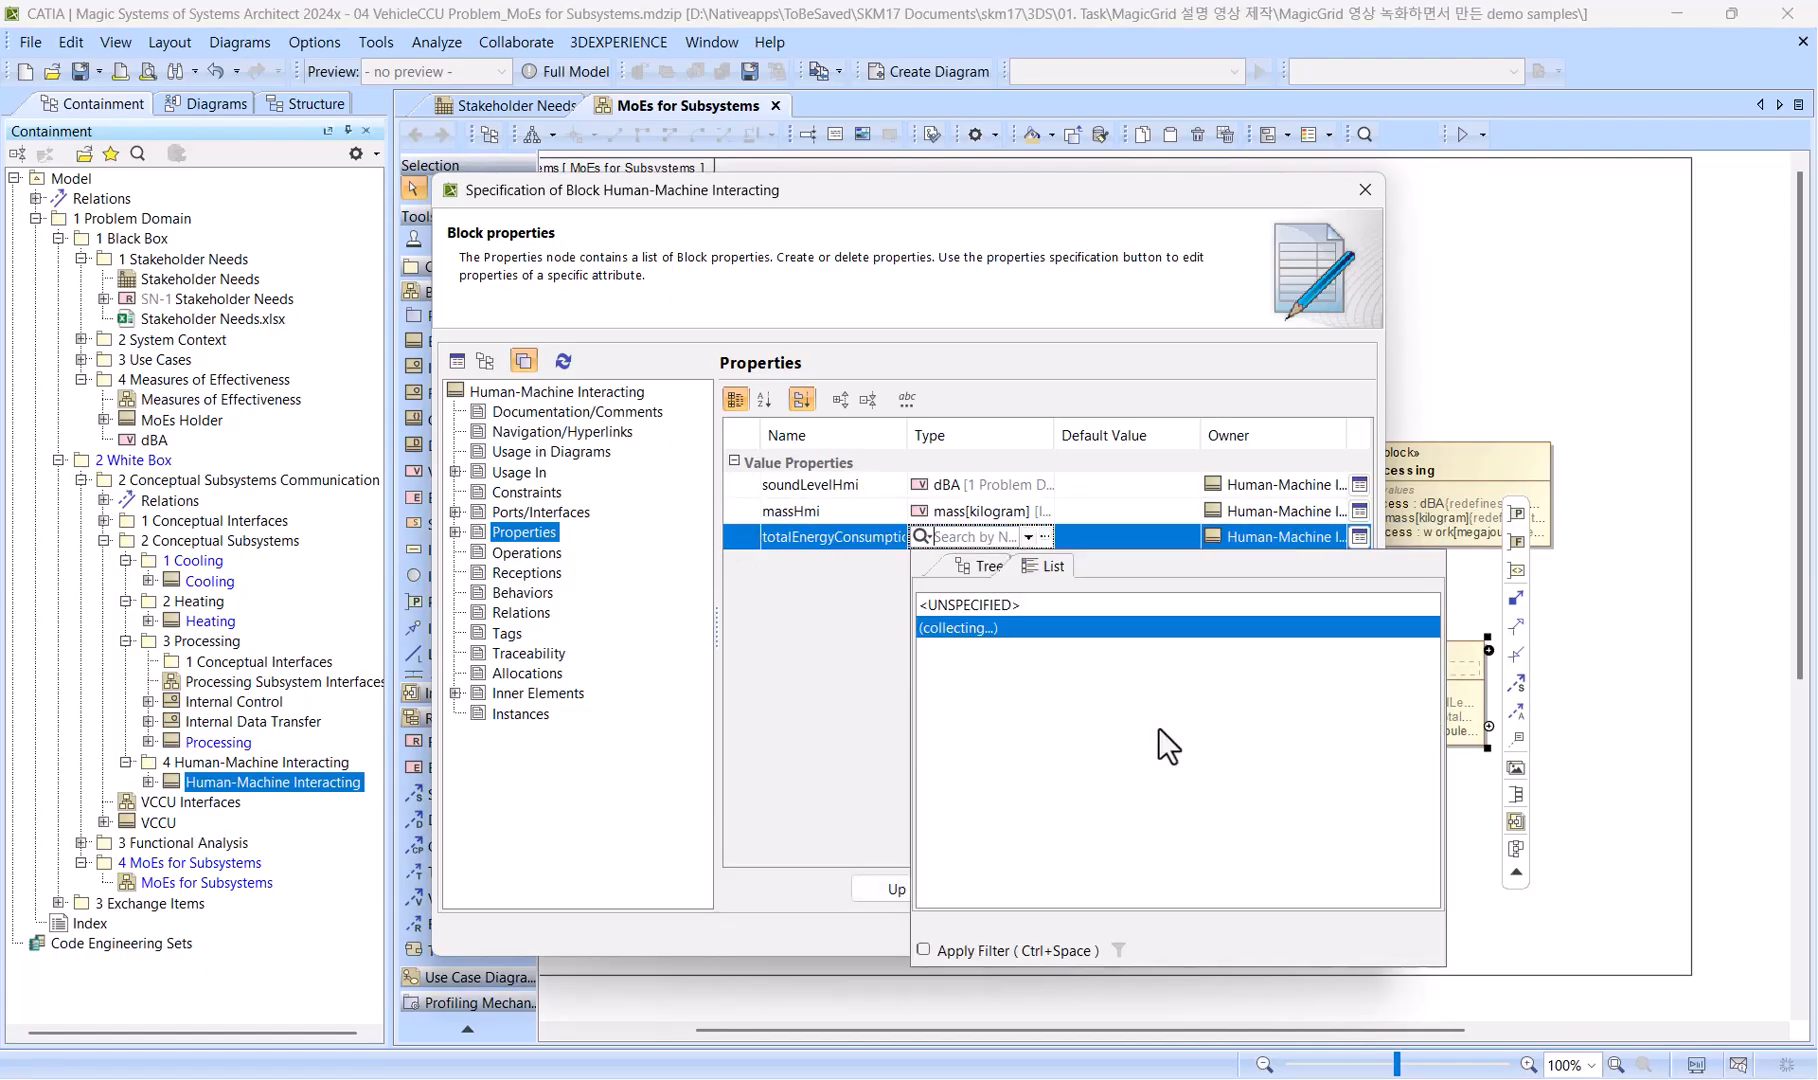
pyautogui.press('Return')
pyautogui.doubleClick(797, 528)
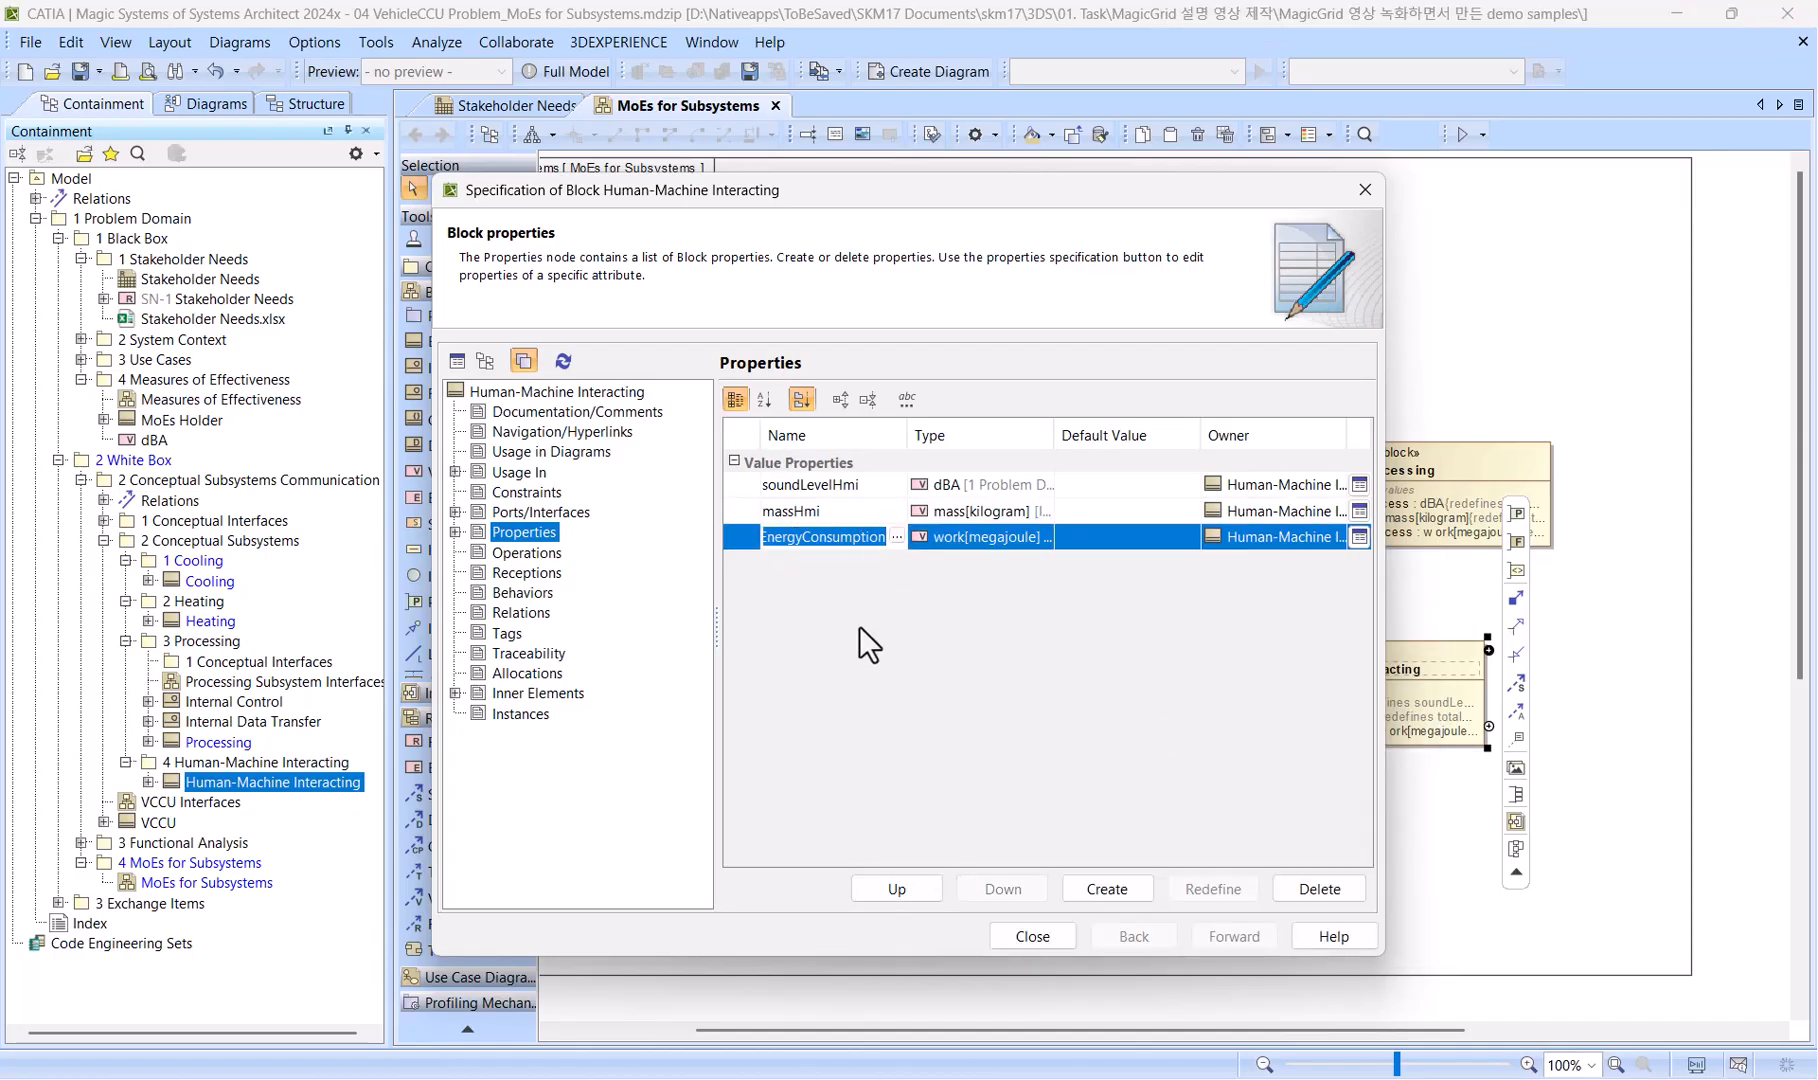
pyautogui.write('energyConsHmi')
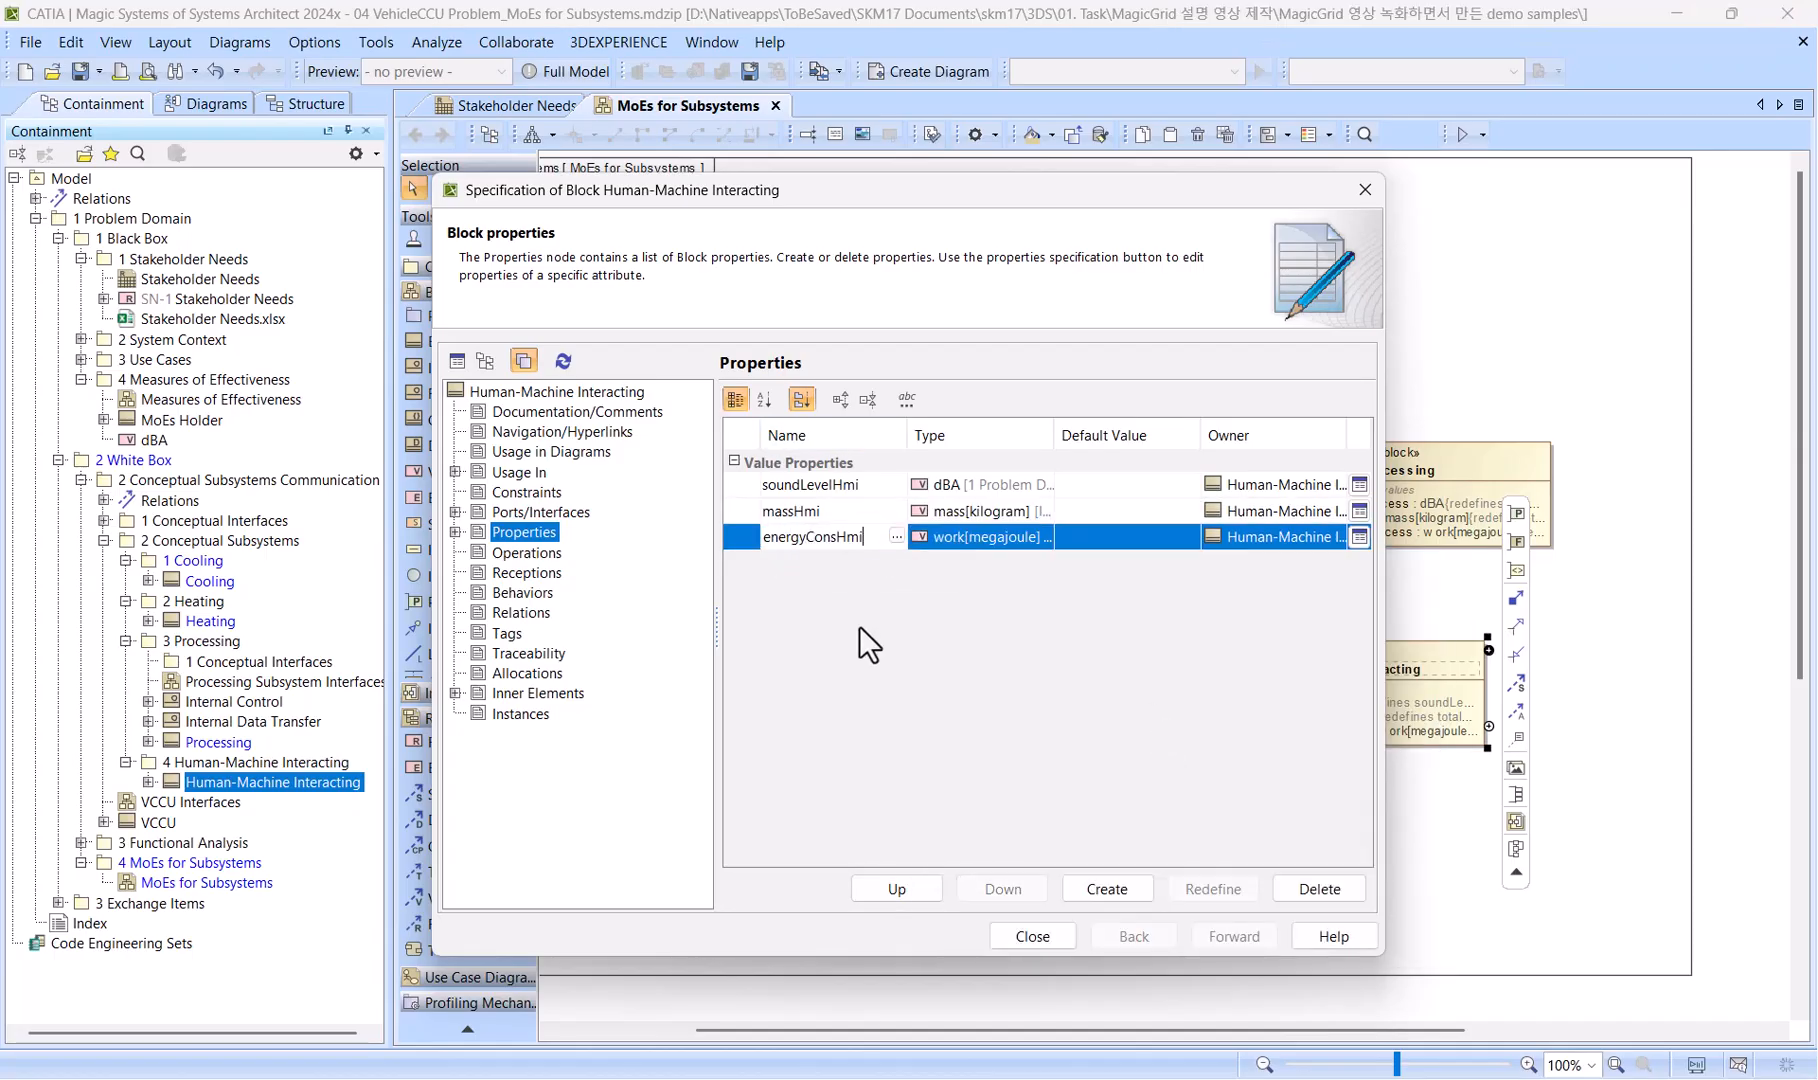
pyautogui.press('Return')
pyautogui.click(1032, 936)
# Move the Human-Machine Interacting block beside Processing and lay out the whole diagram automatically.
pyautogui.moveTo(1227, 658); pyautogui.dragTo(1625, 462)
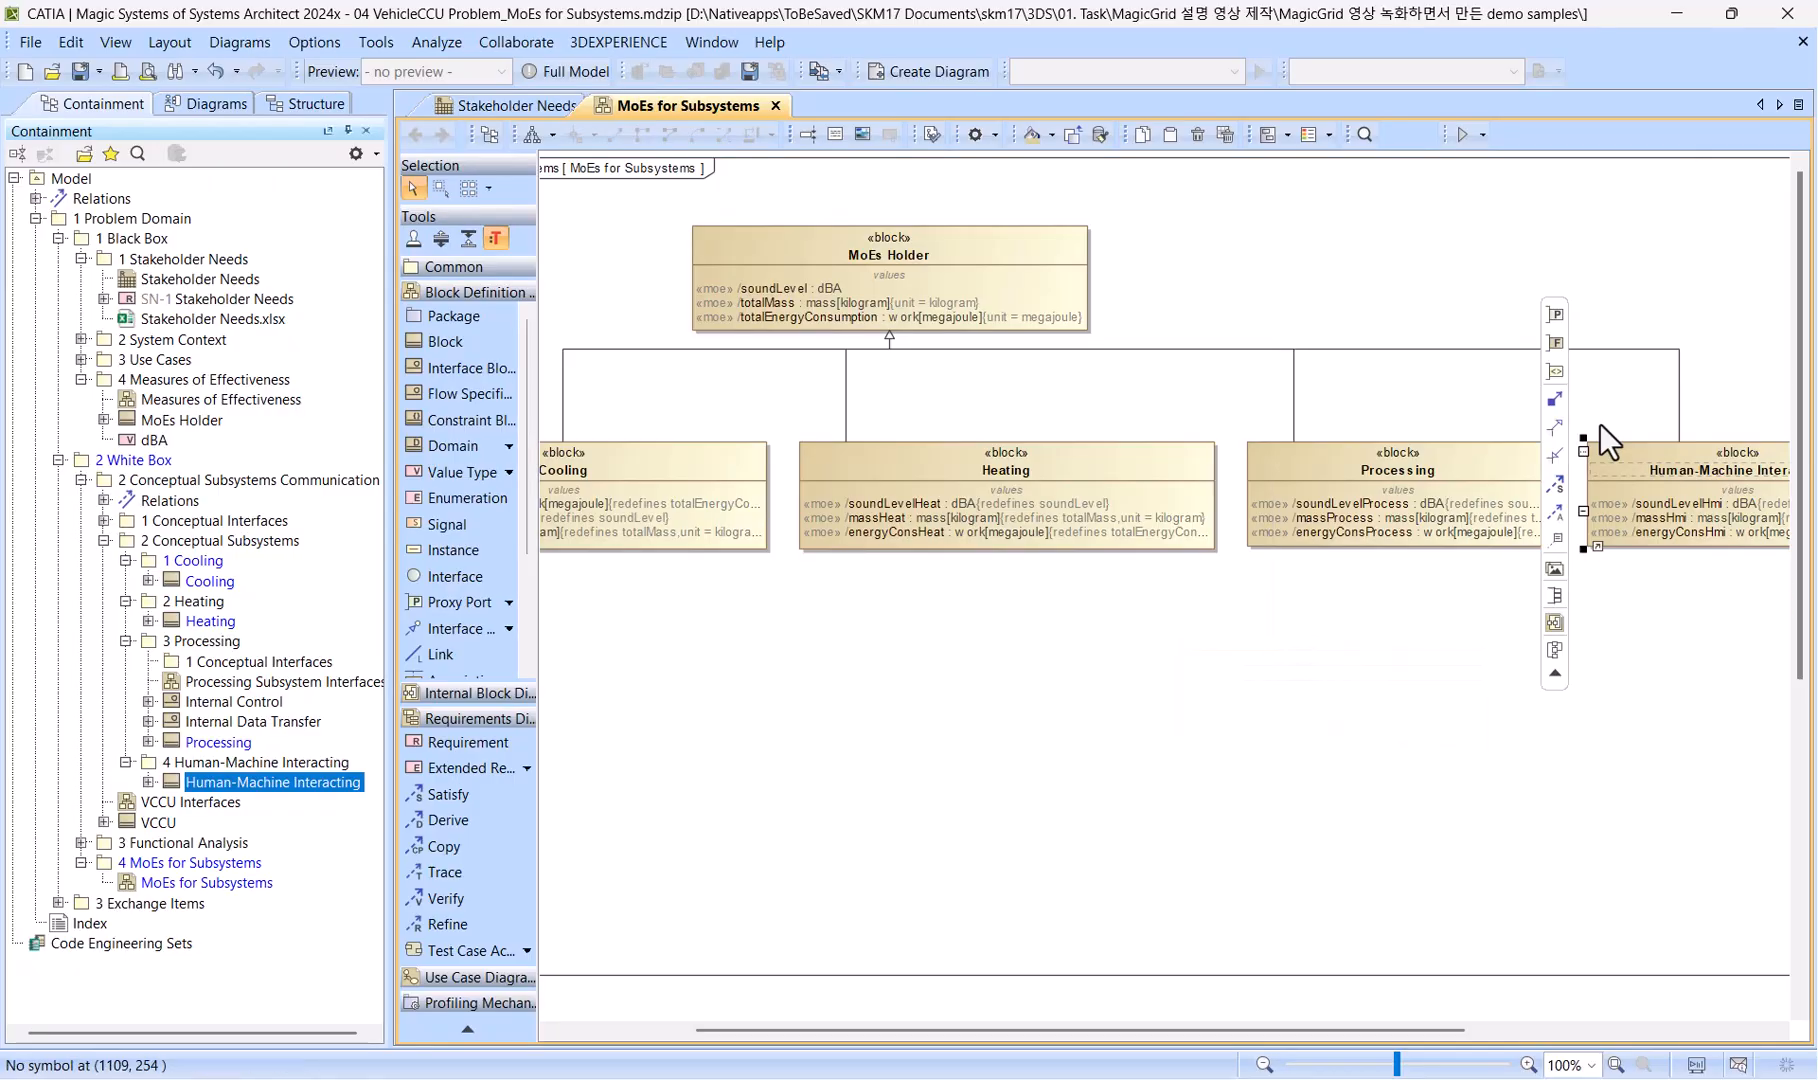
pyautogui.click(533, 136)
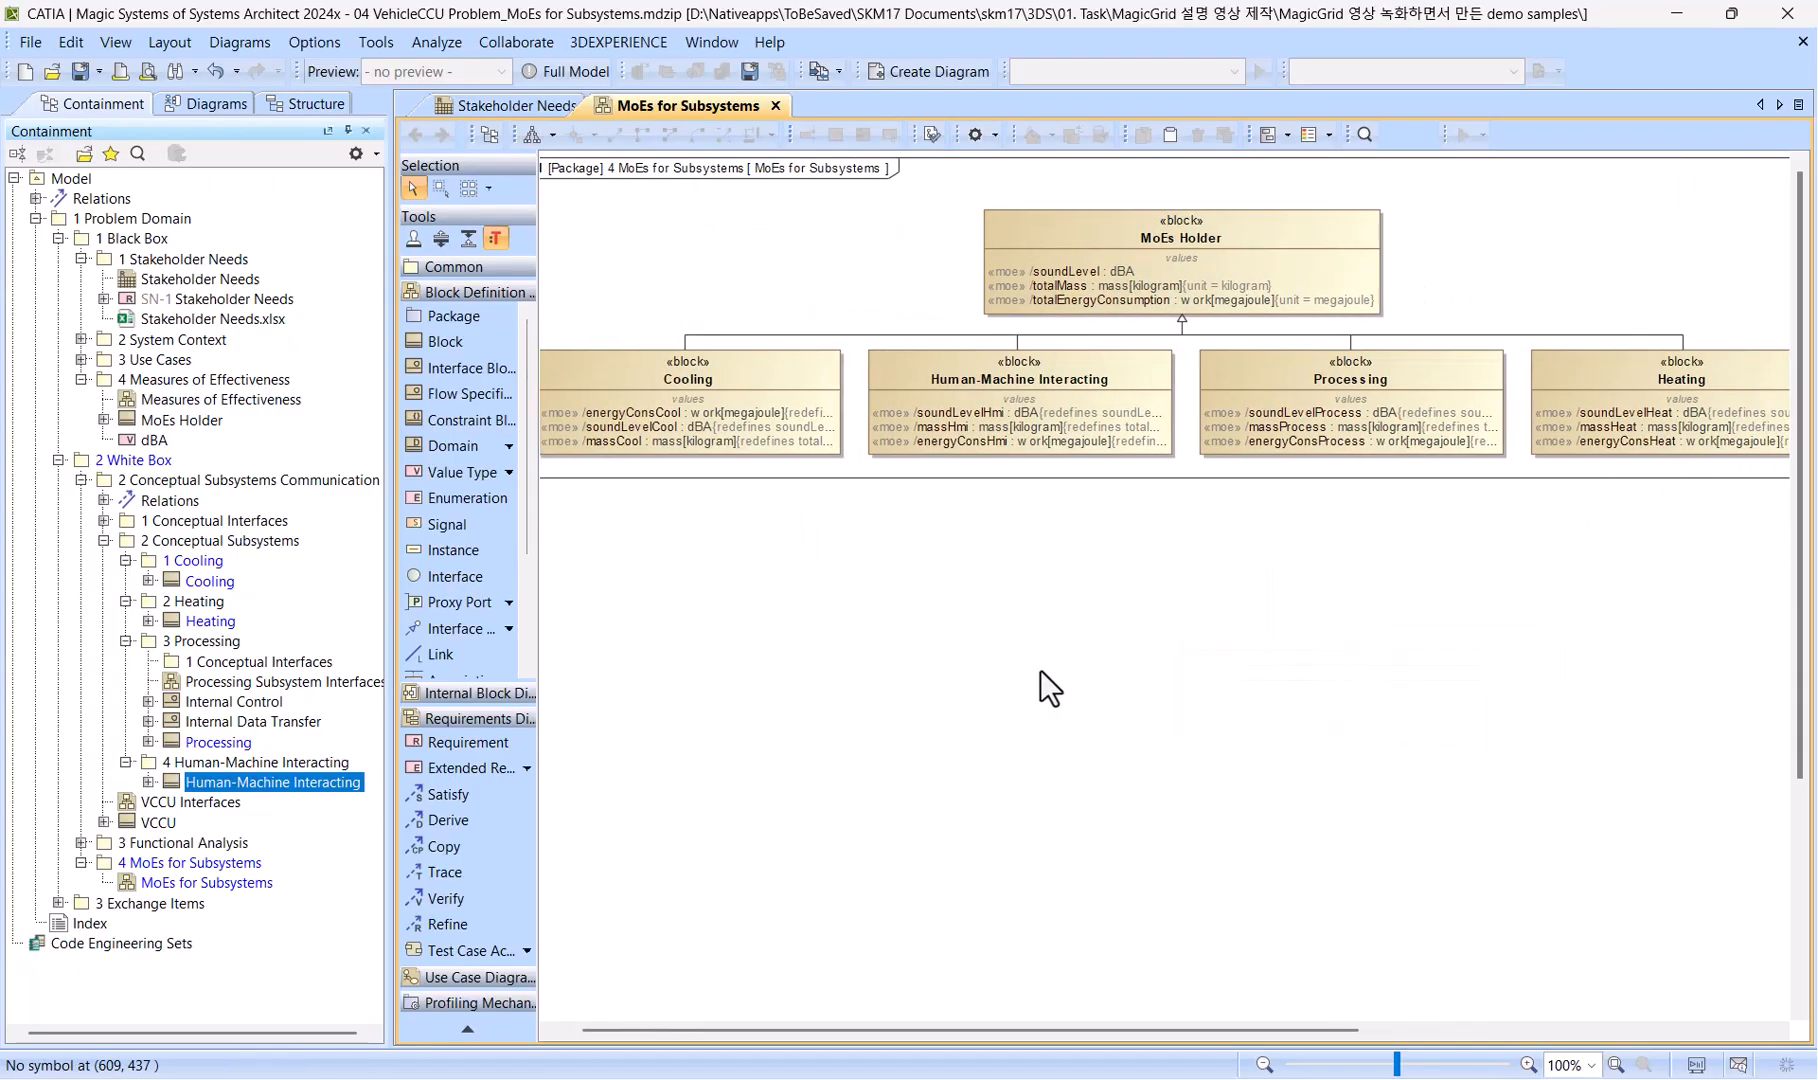
# Collapse the model tree so that only the direct contents of 1 Problem Domain are listed, and save the project.
pyautogui.click(82, 220)
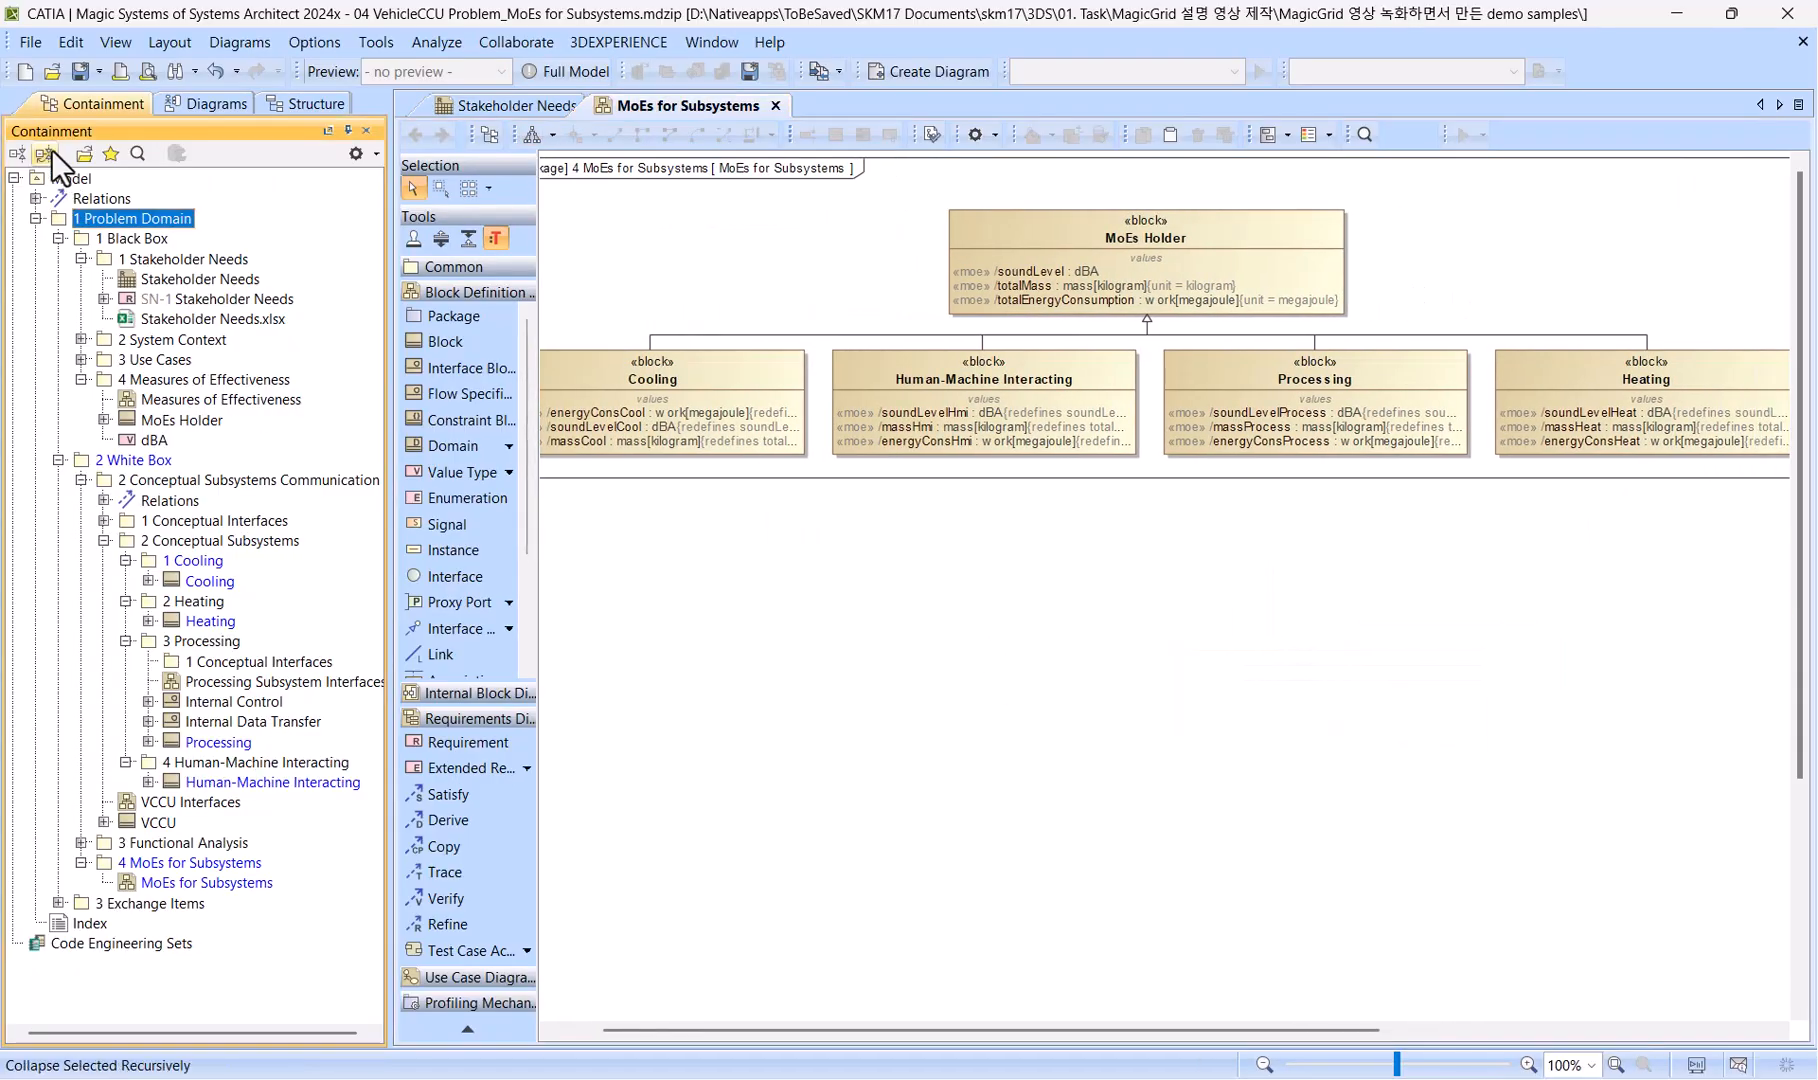
pyautogui.click(47, 152)
pyautogui.click(38, 219)
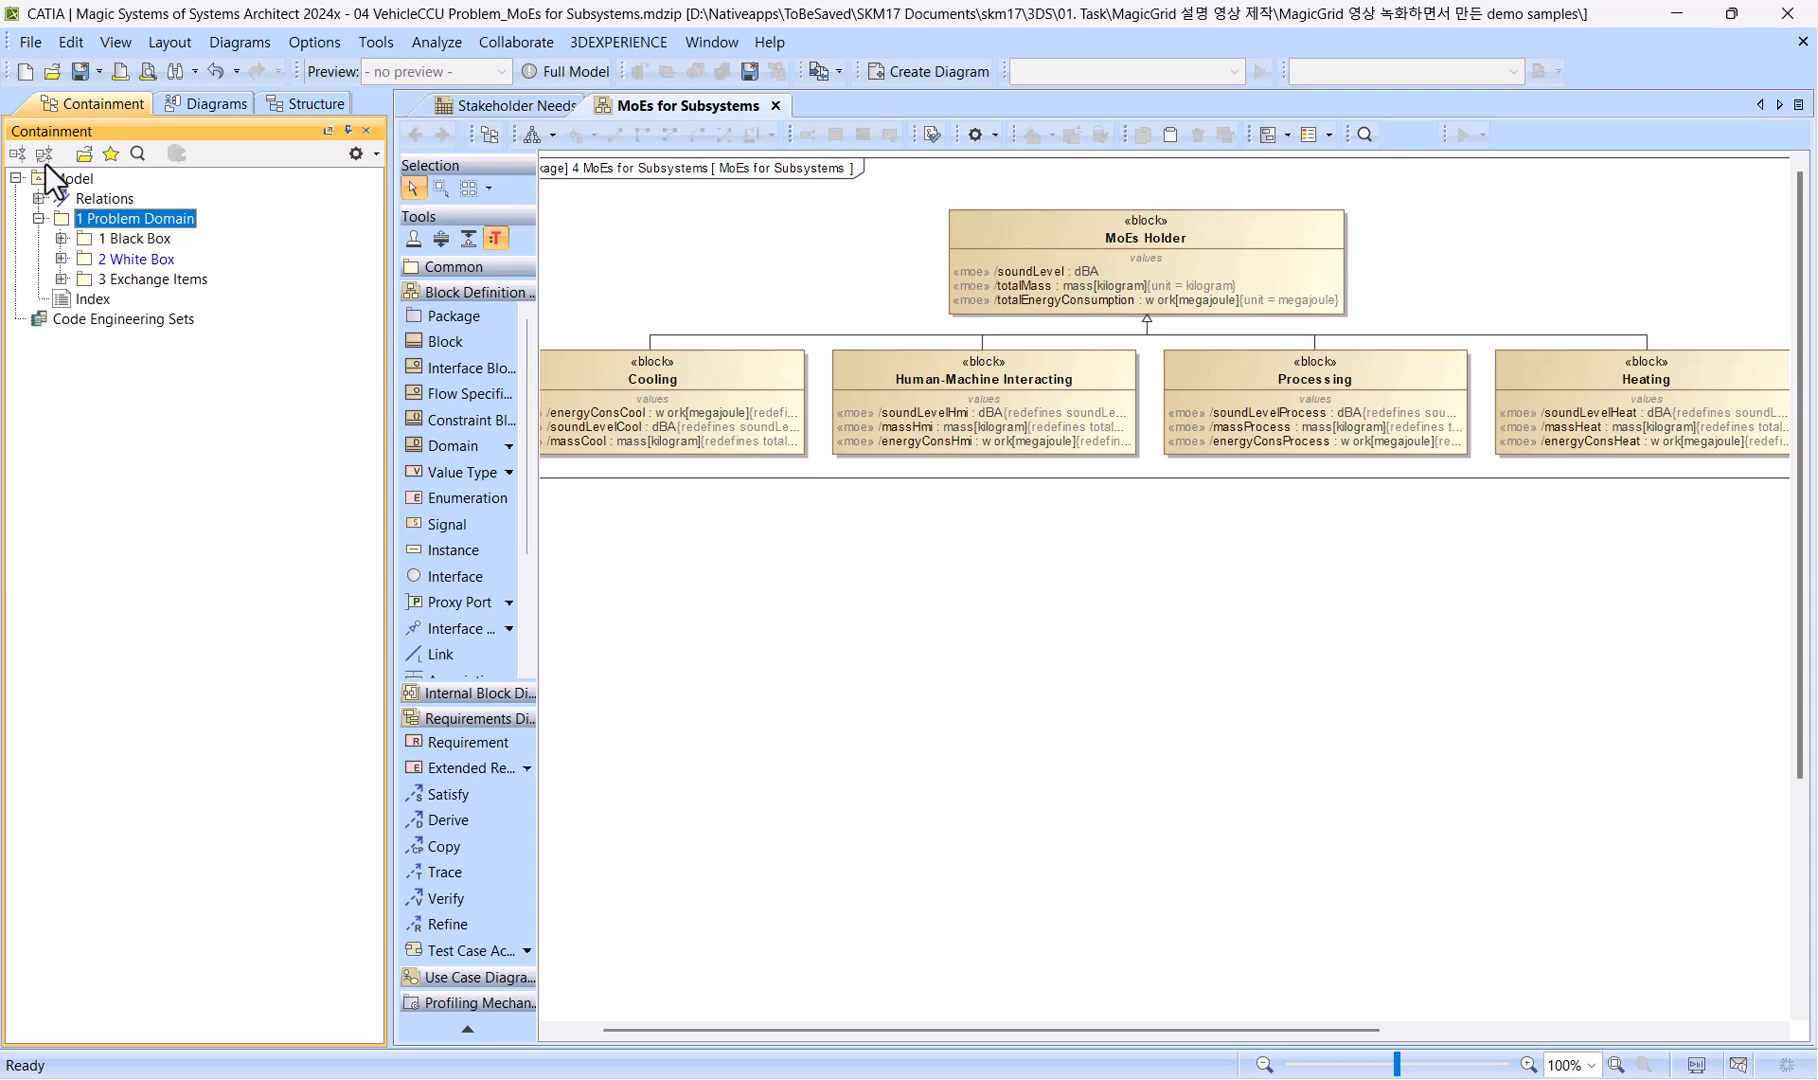
pyautogui.click(81, 75)
# Save a copy of the project as "04 VehicleCCU Problem_Traceability to Stakeholder Needs" in the same folder.
pyautogui.click(42, 44)
pyautogui.click(60, 150)
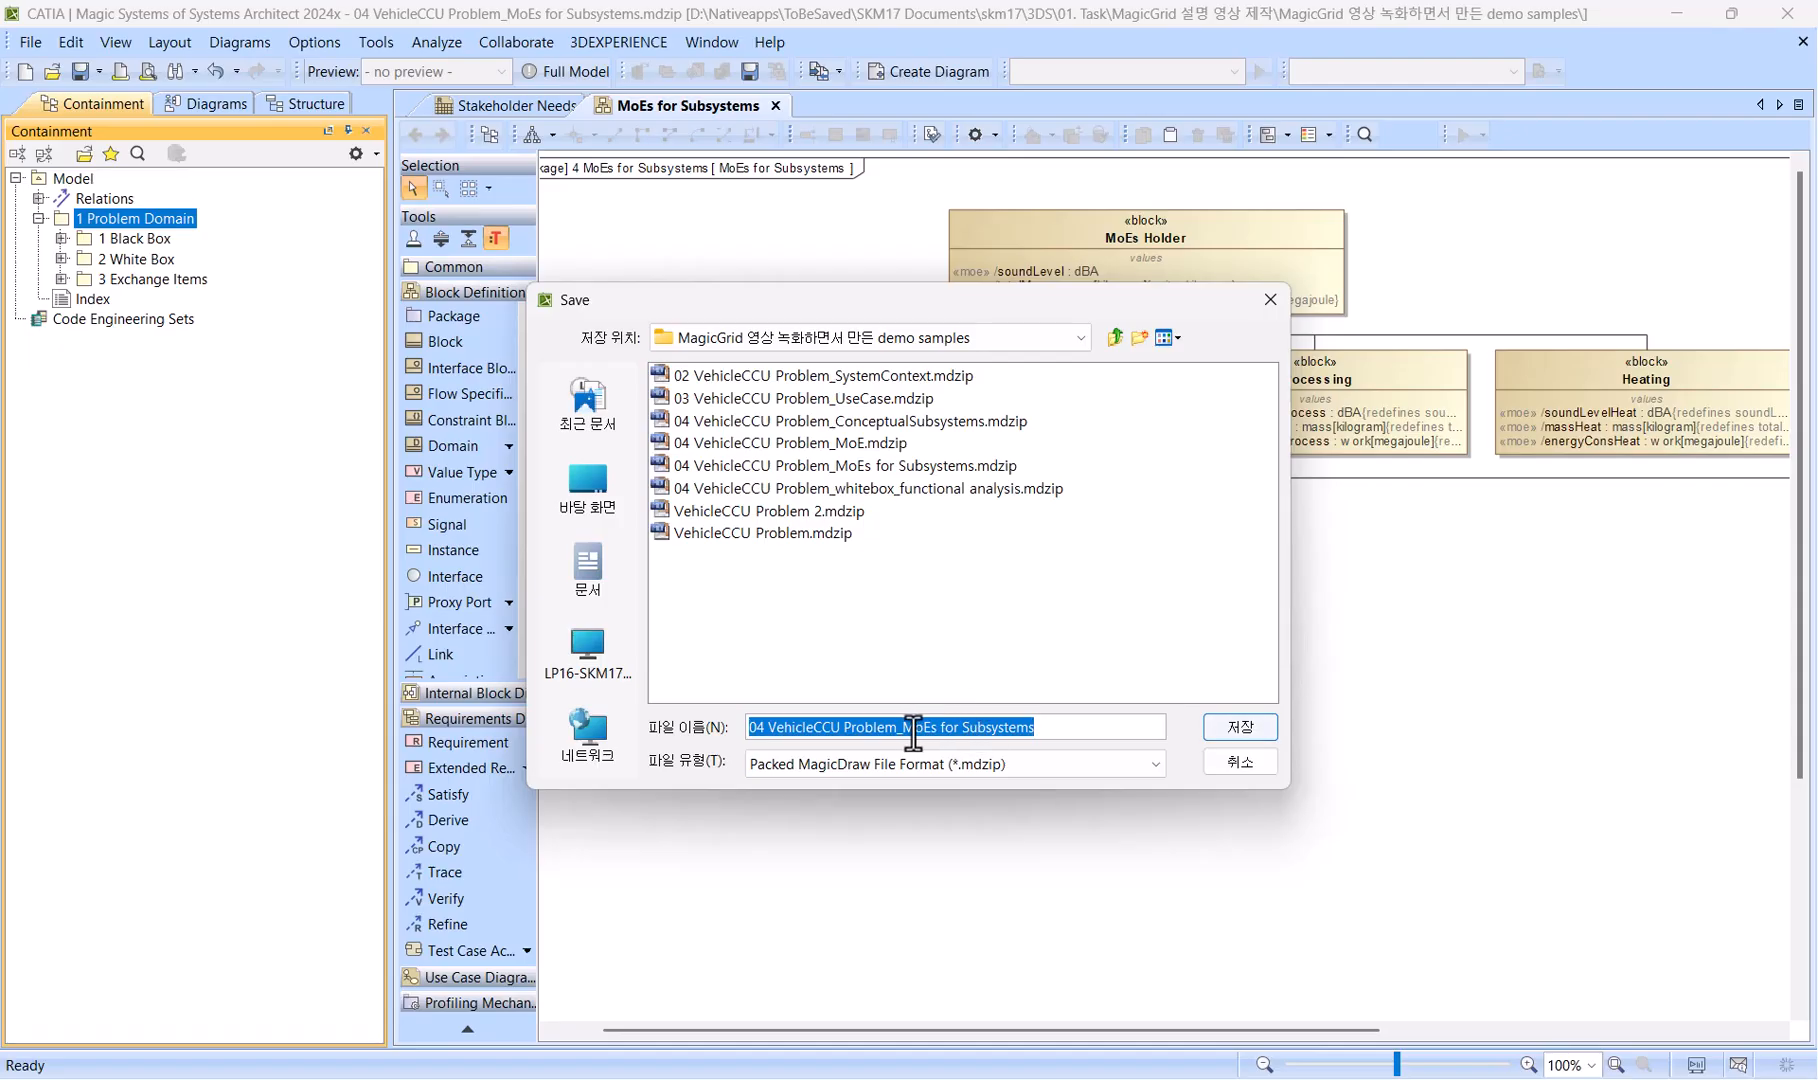
pyautogui.moveTo(901, 731); pyautogui.dragTo(1051, 718)
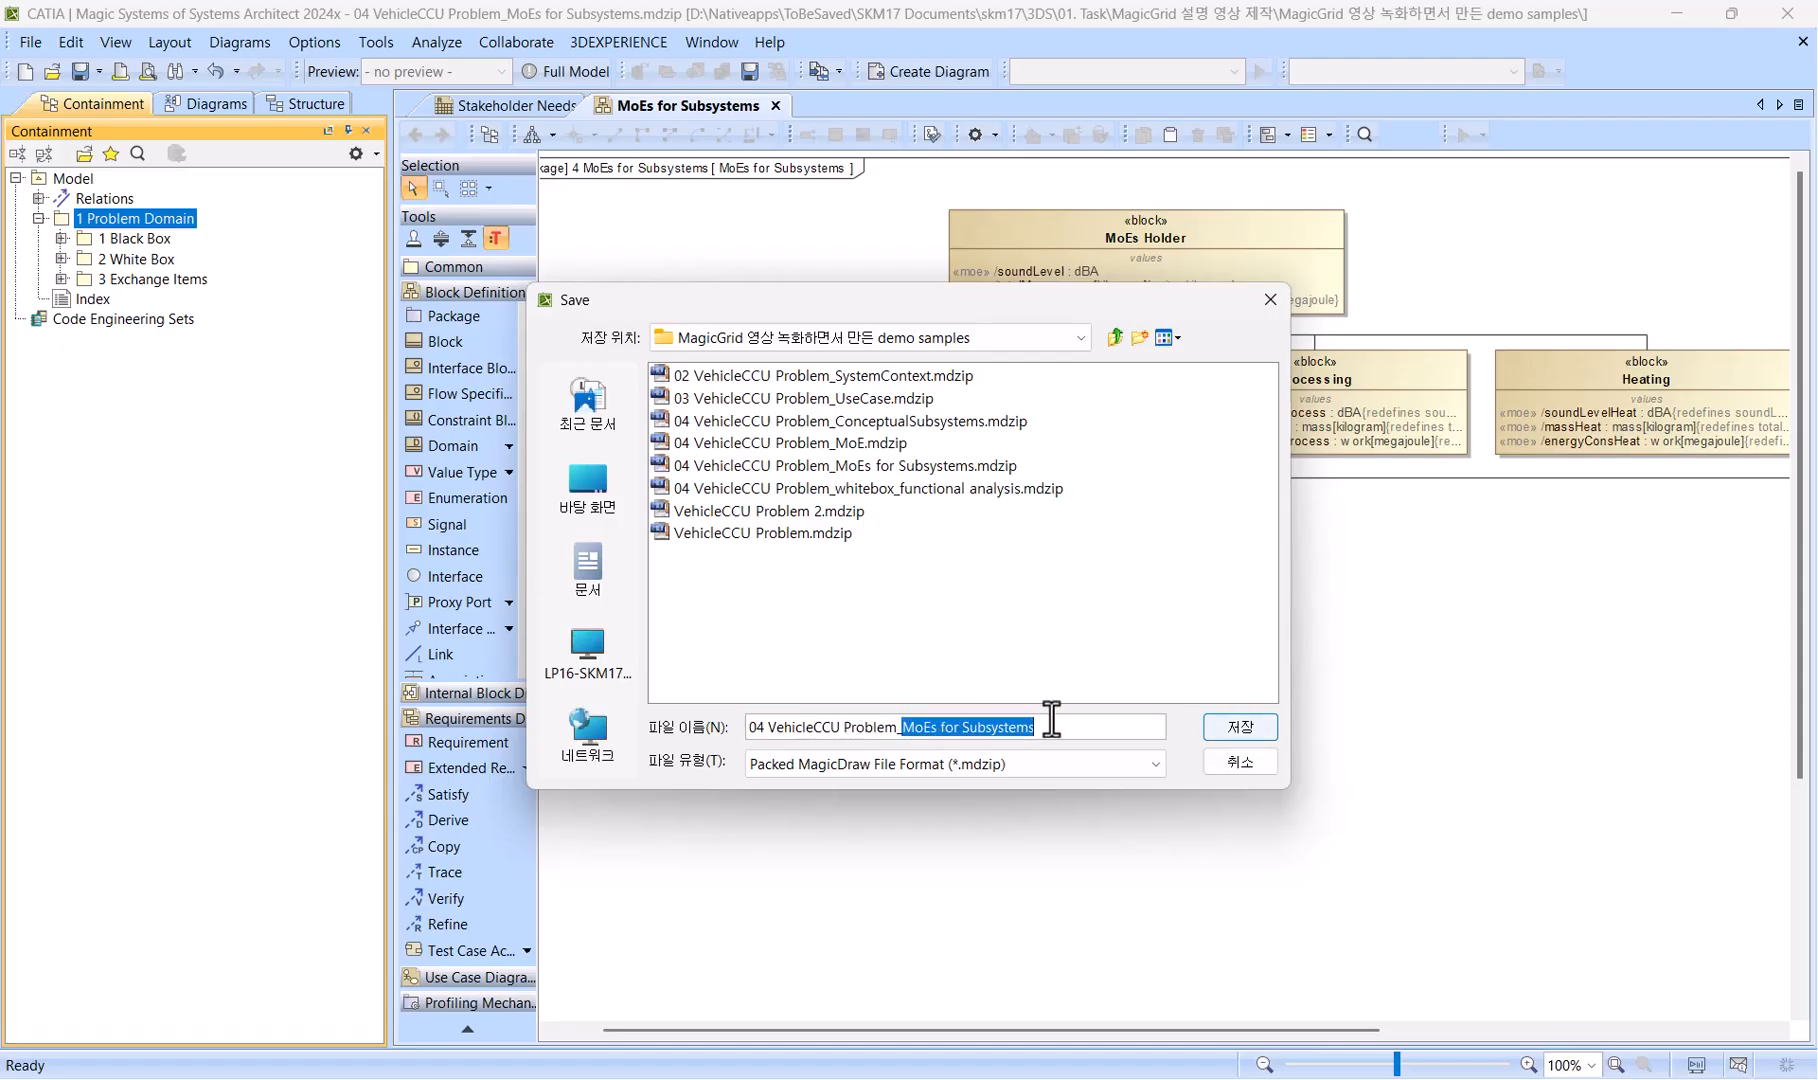
pyautogui.write('Traceability')
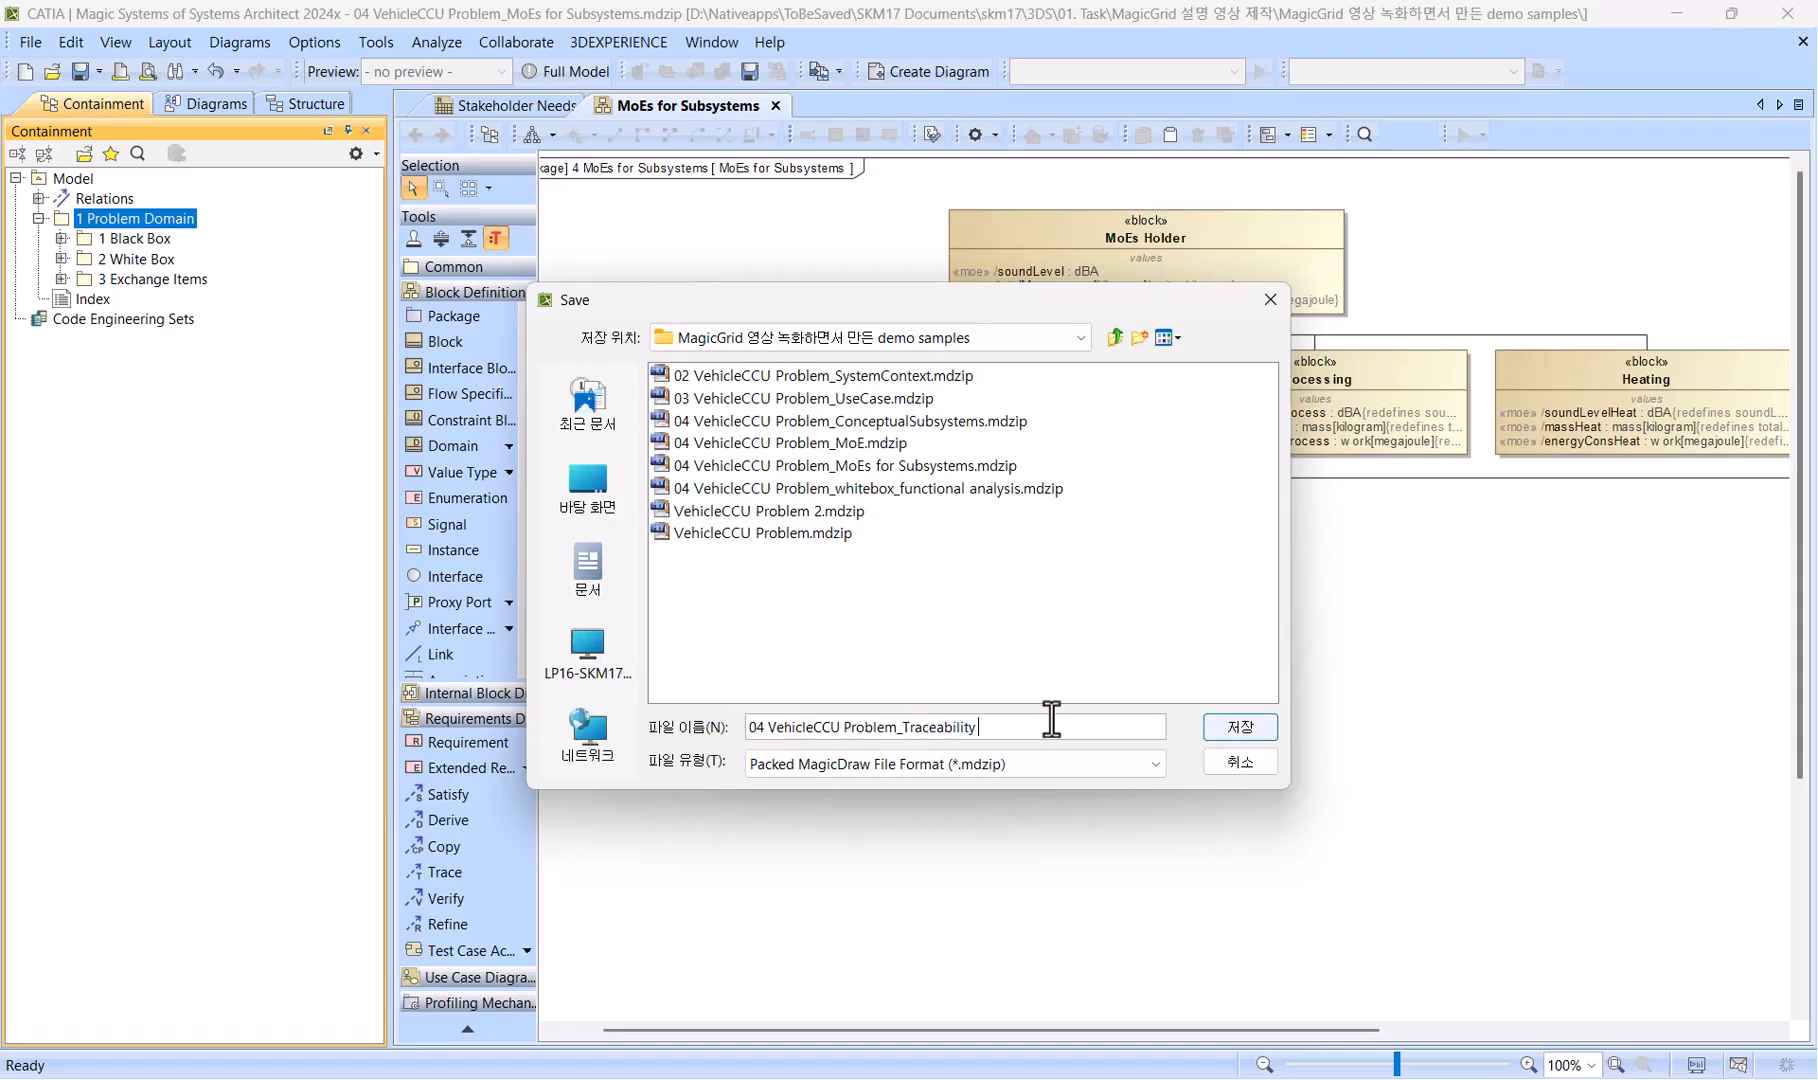
pyautogui.write(' to Stakeholder Needs')
pyautogui.press('Return')
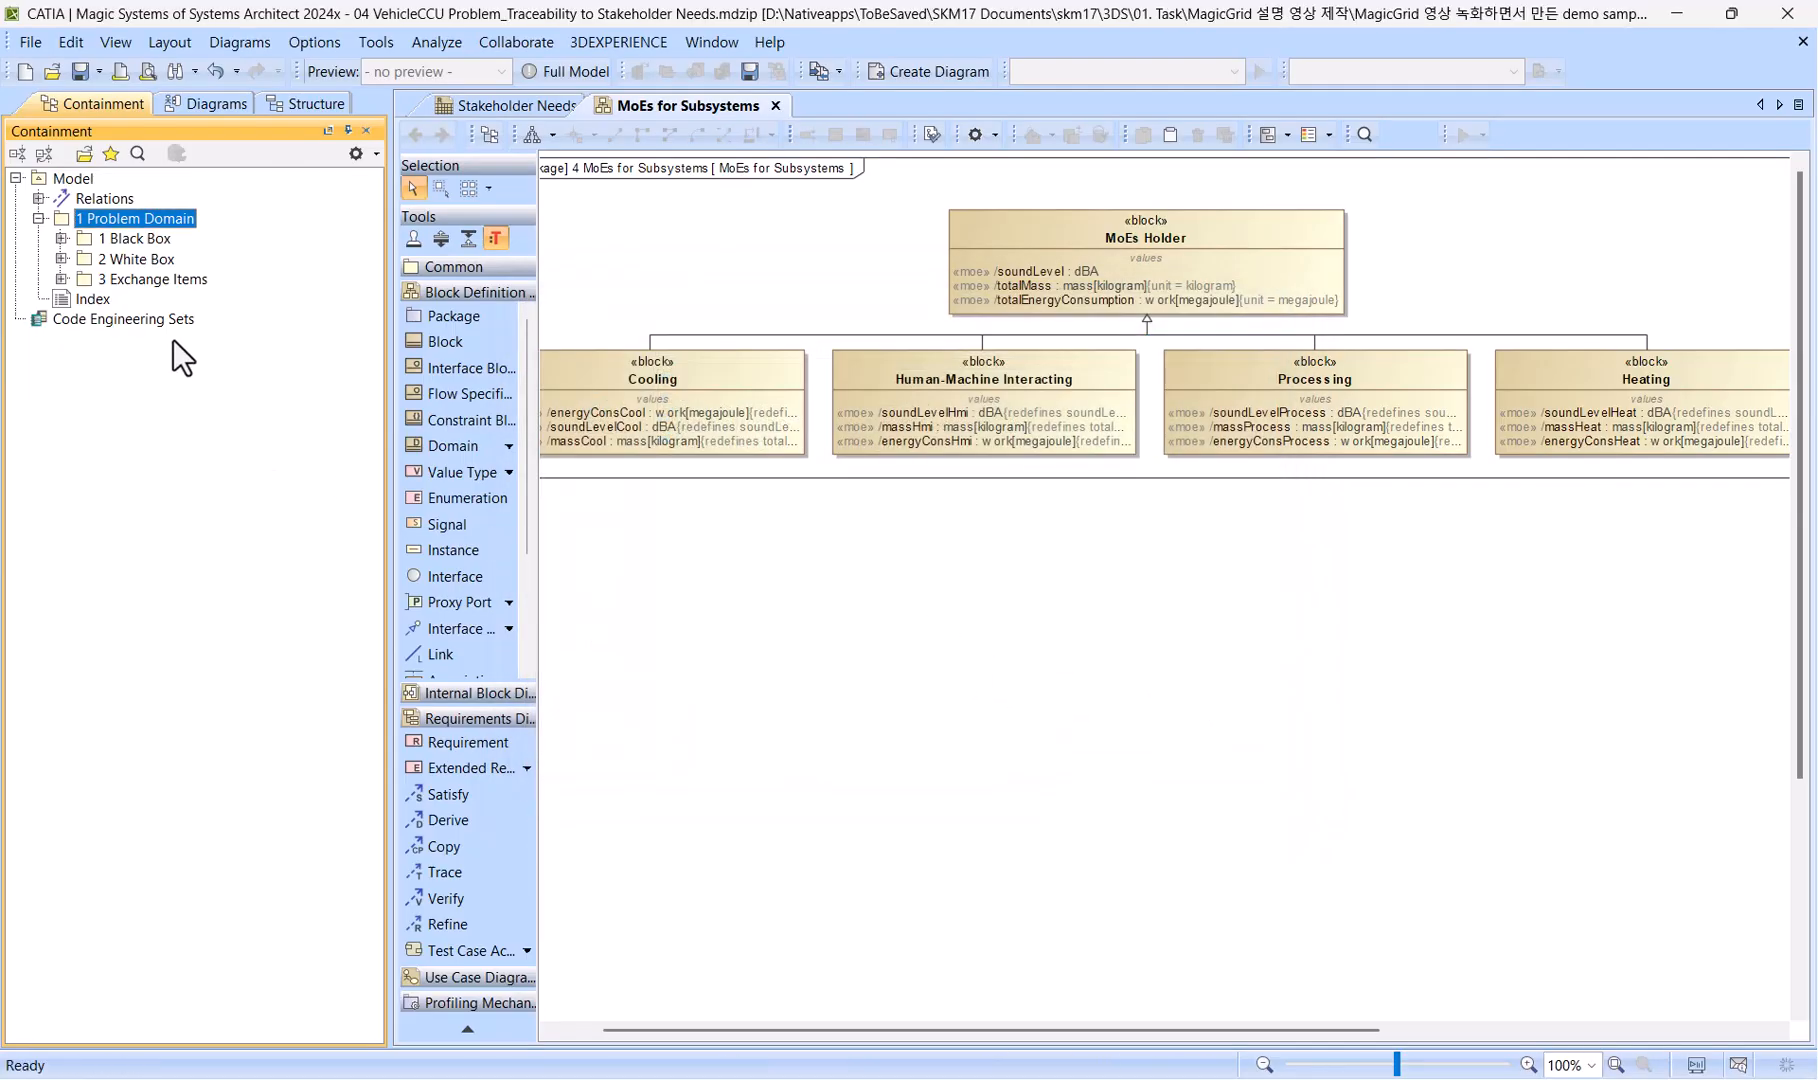
# Create a package named "4 Traceability" inside the 1 Problem Domain package.
pyautogui.rightClick(163, 222)
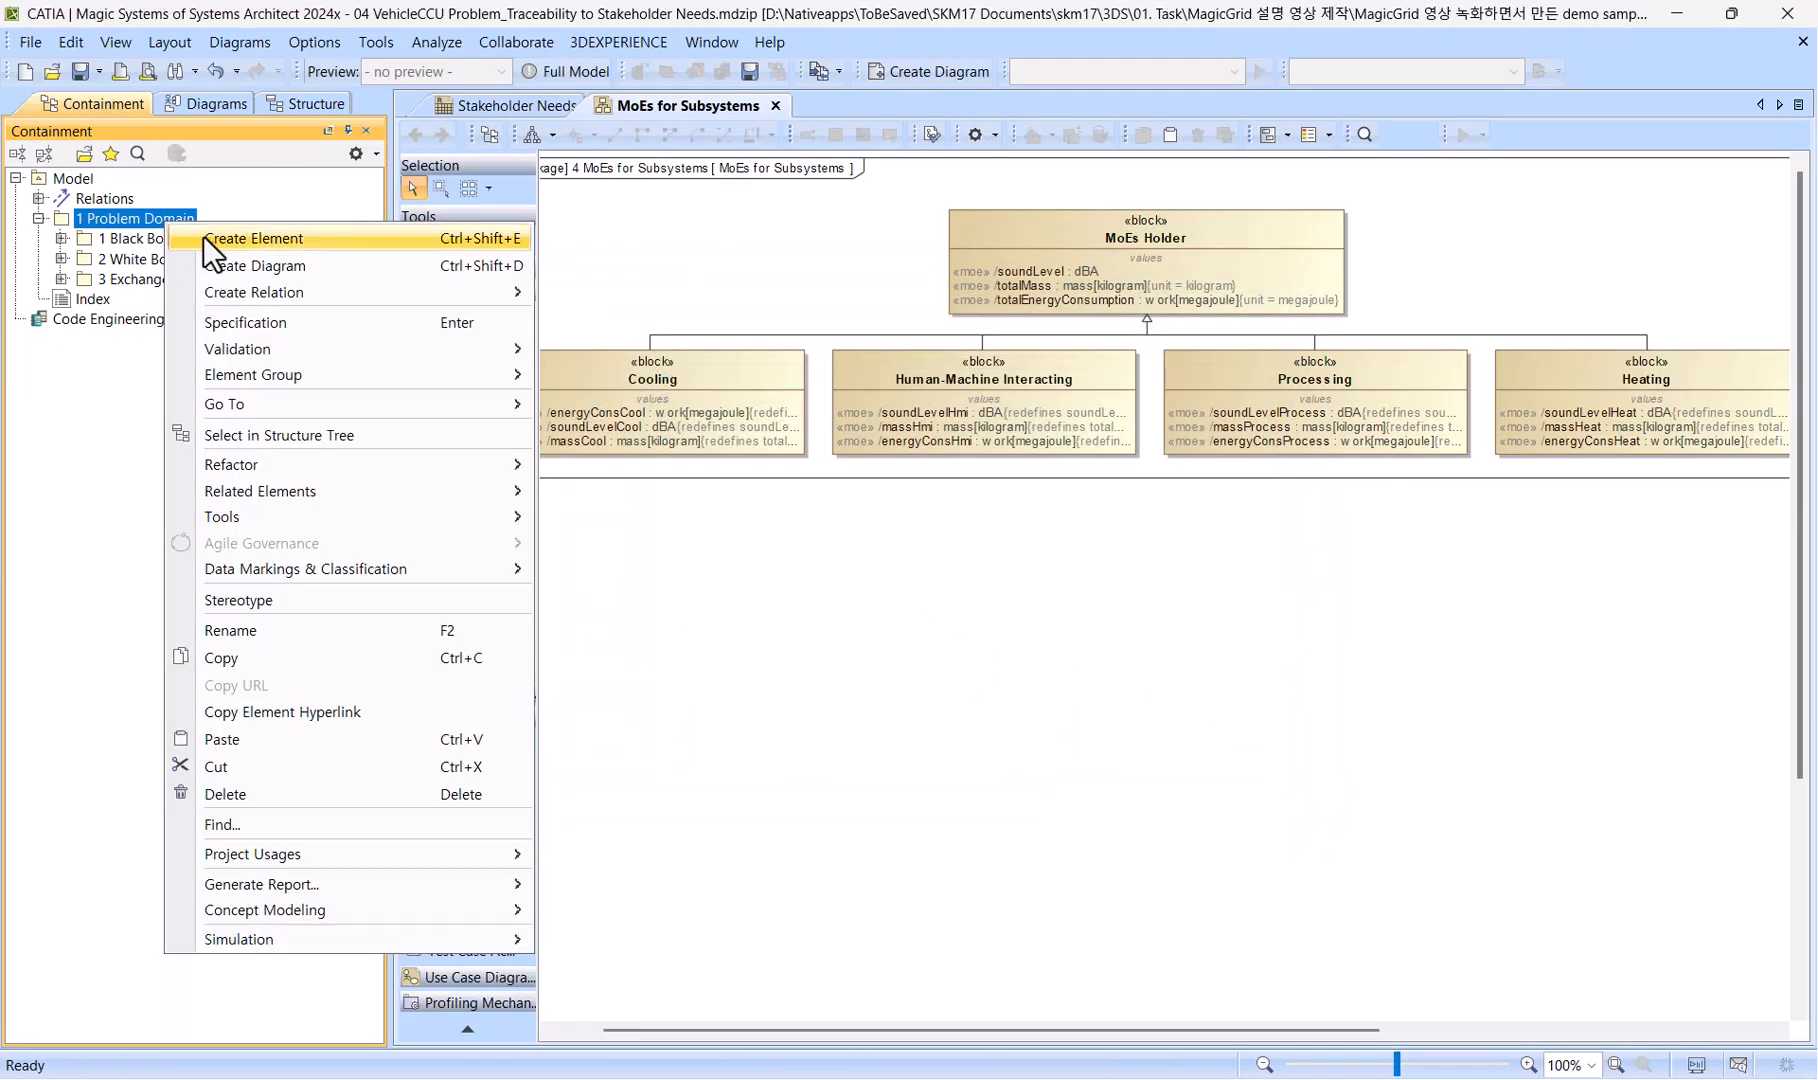
pyautogui.click(203, 234)
pyautogui.click(239, 312)
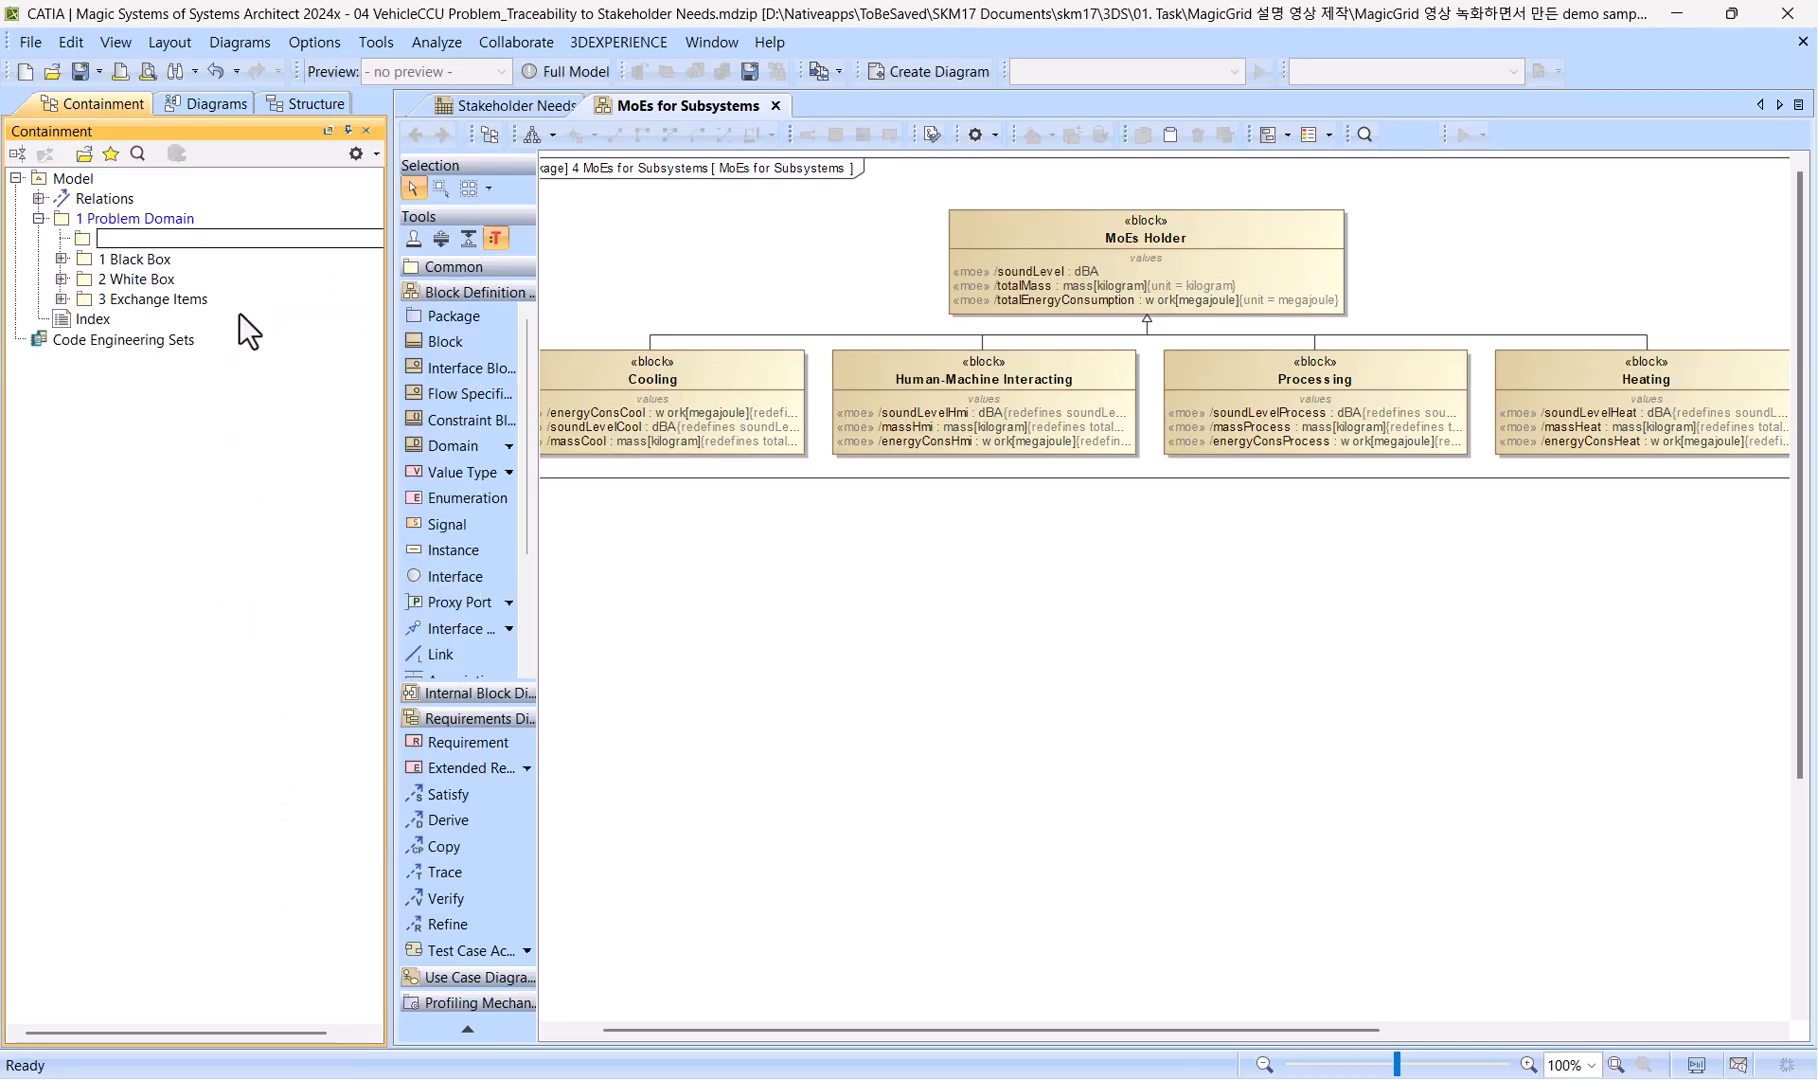
pyautogui.write('4 Traceability')
pyautogui.press('Return')
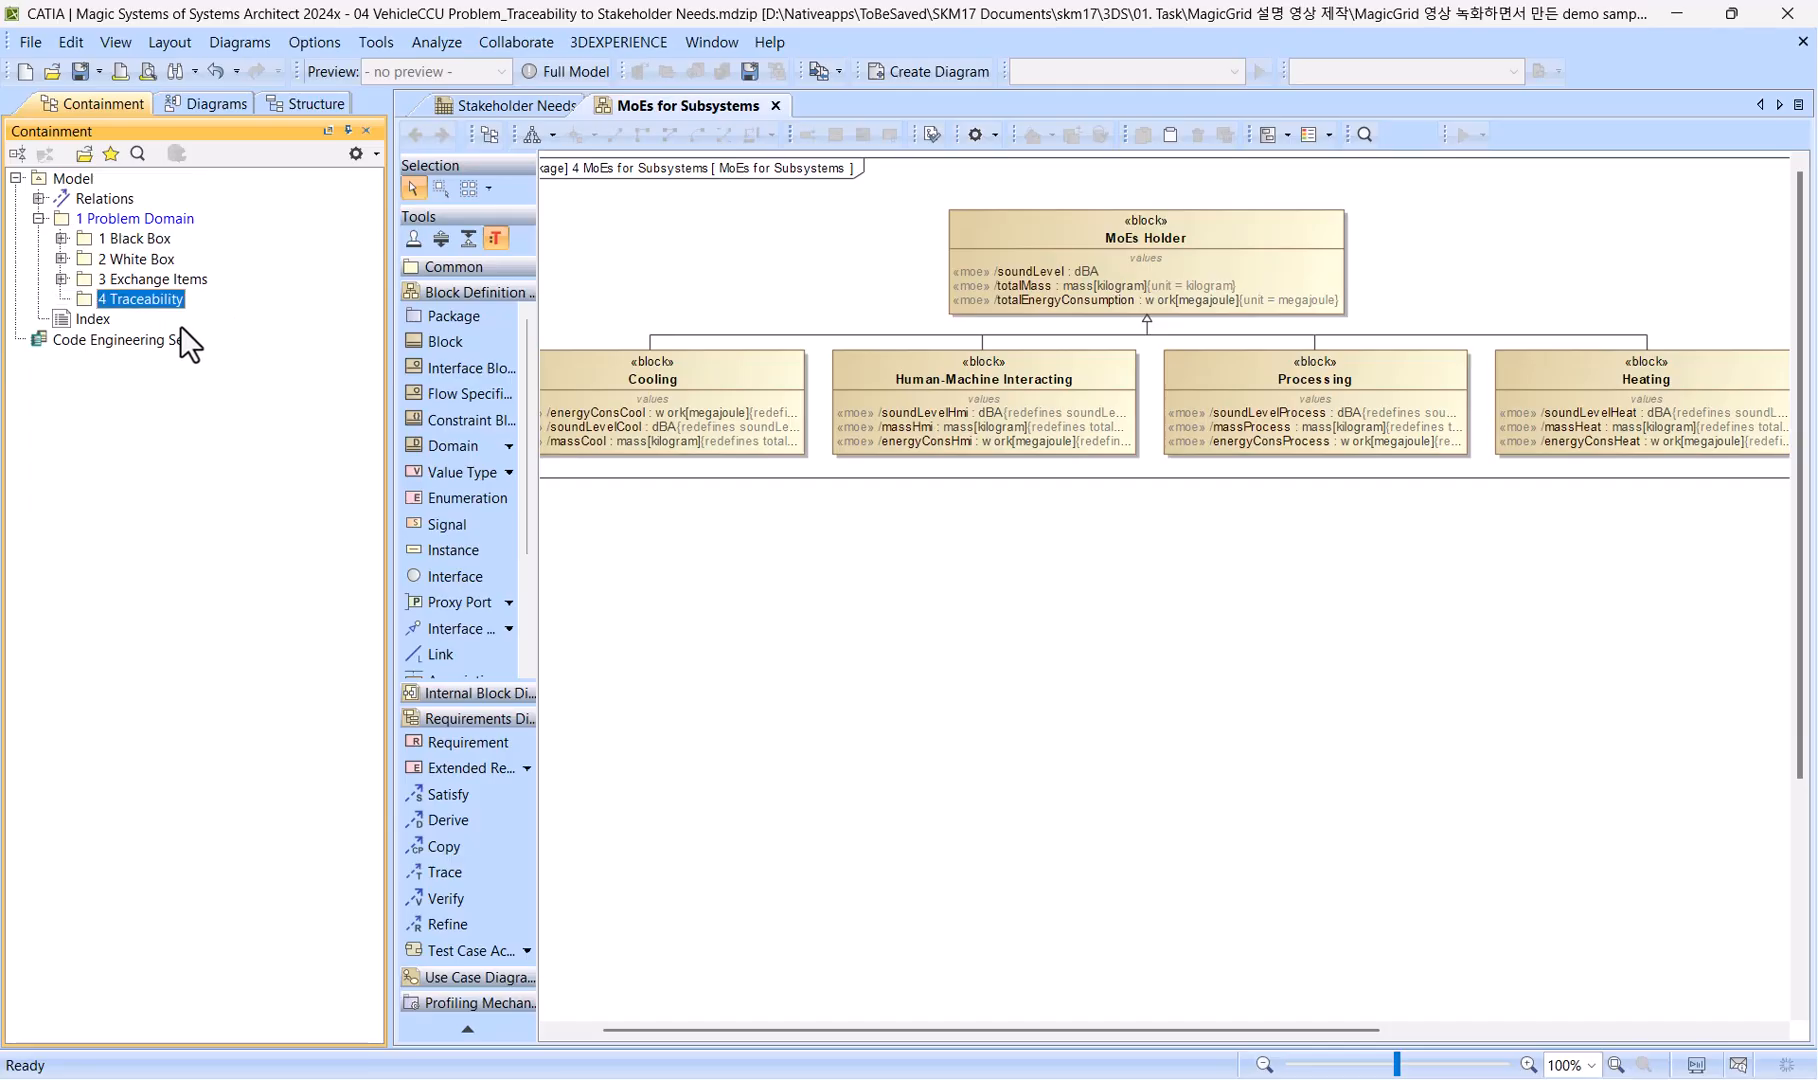
# Create a Refine Requirement Matrix named "Refine Stakeholder Needs" in the 4 Traceability package.
pyautogui.rightClick(159, 303)
pyautogui.click(214, 344)
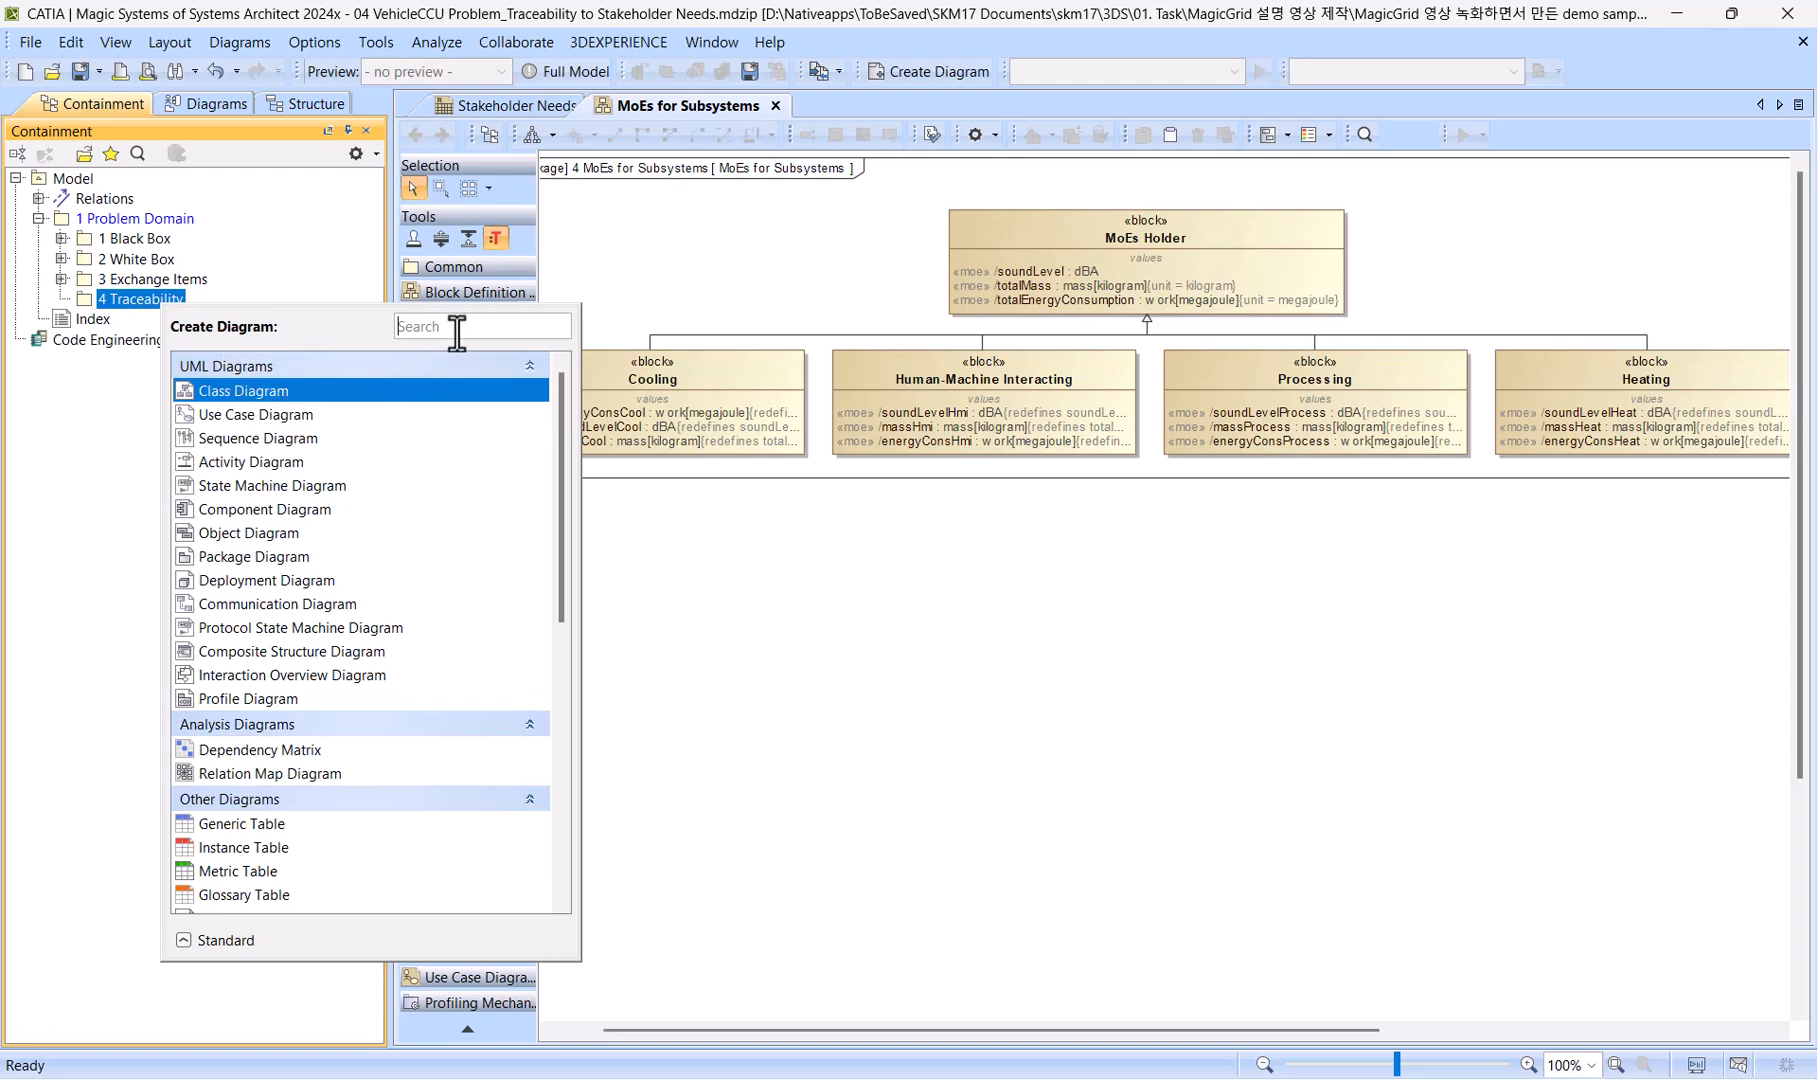
pyautogui.write('rrm')
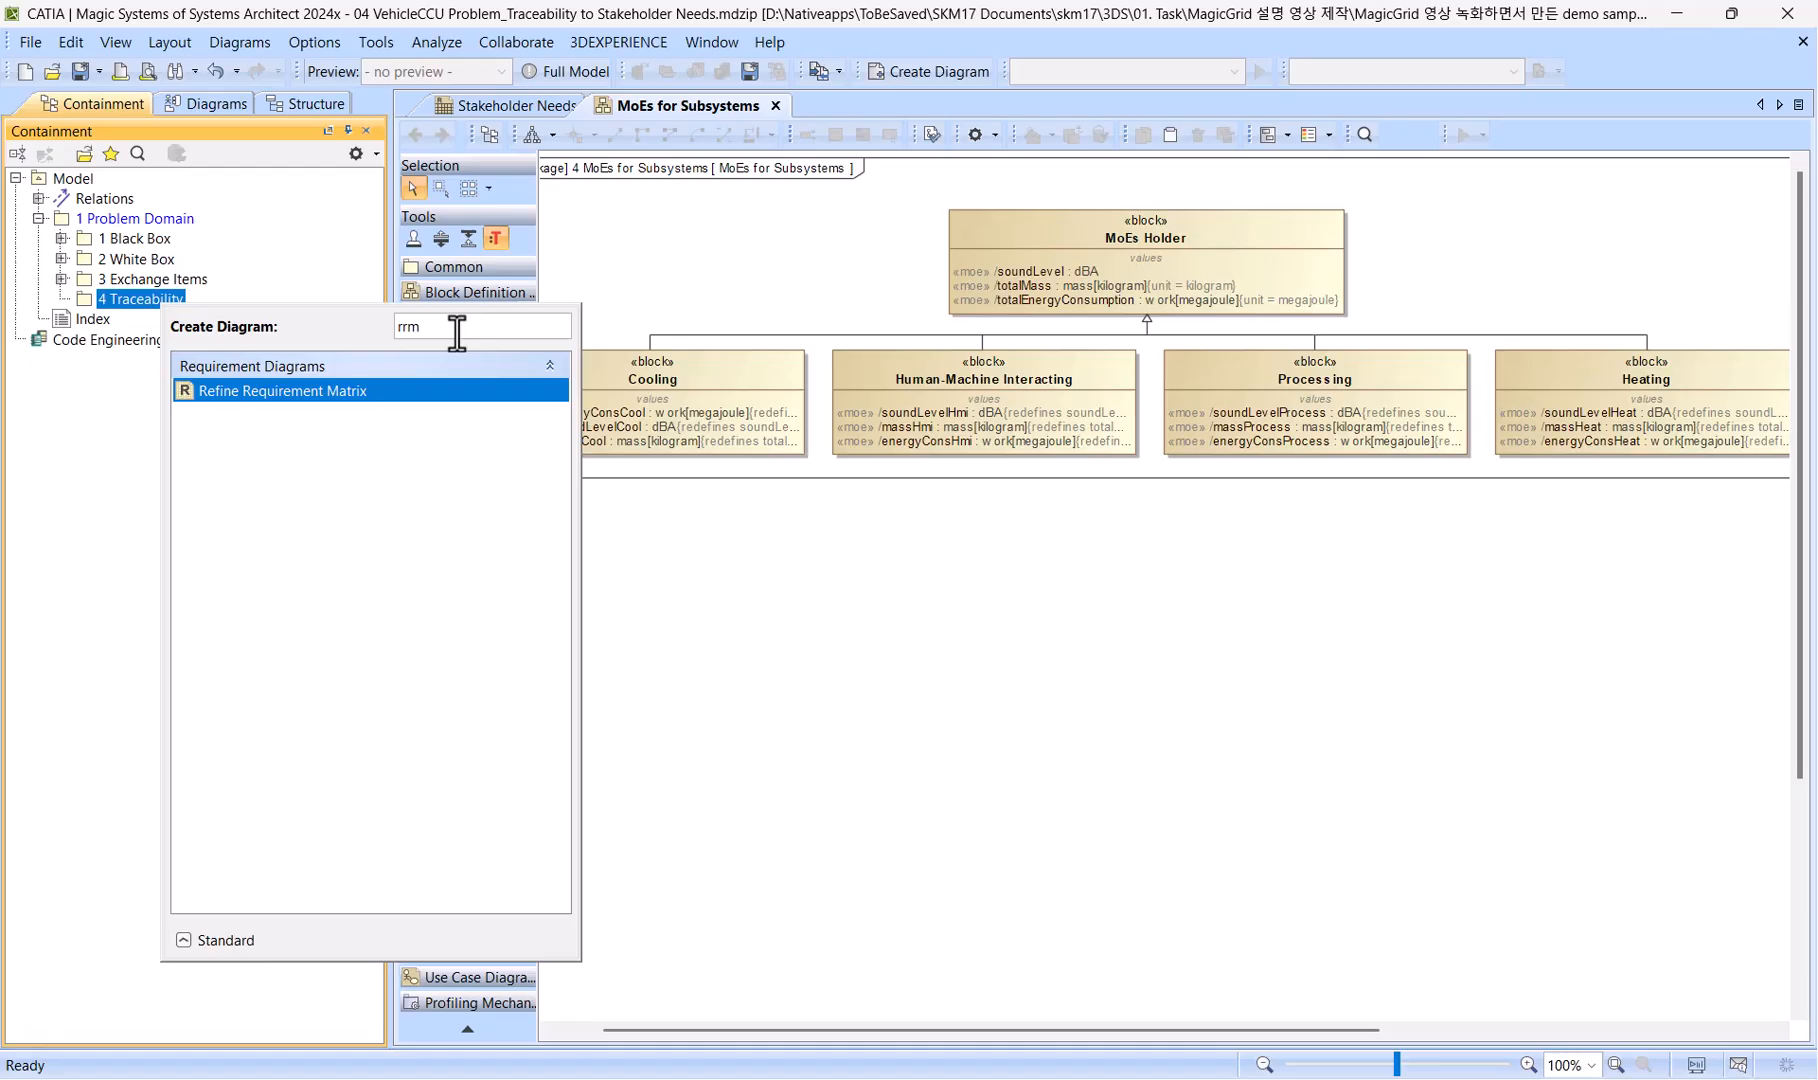
pyautogui.press('Return')
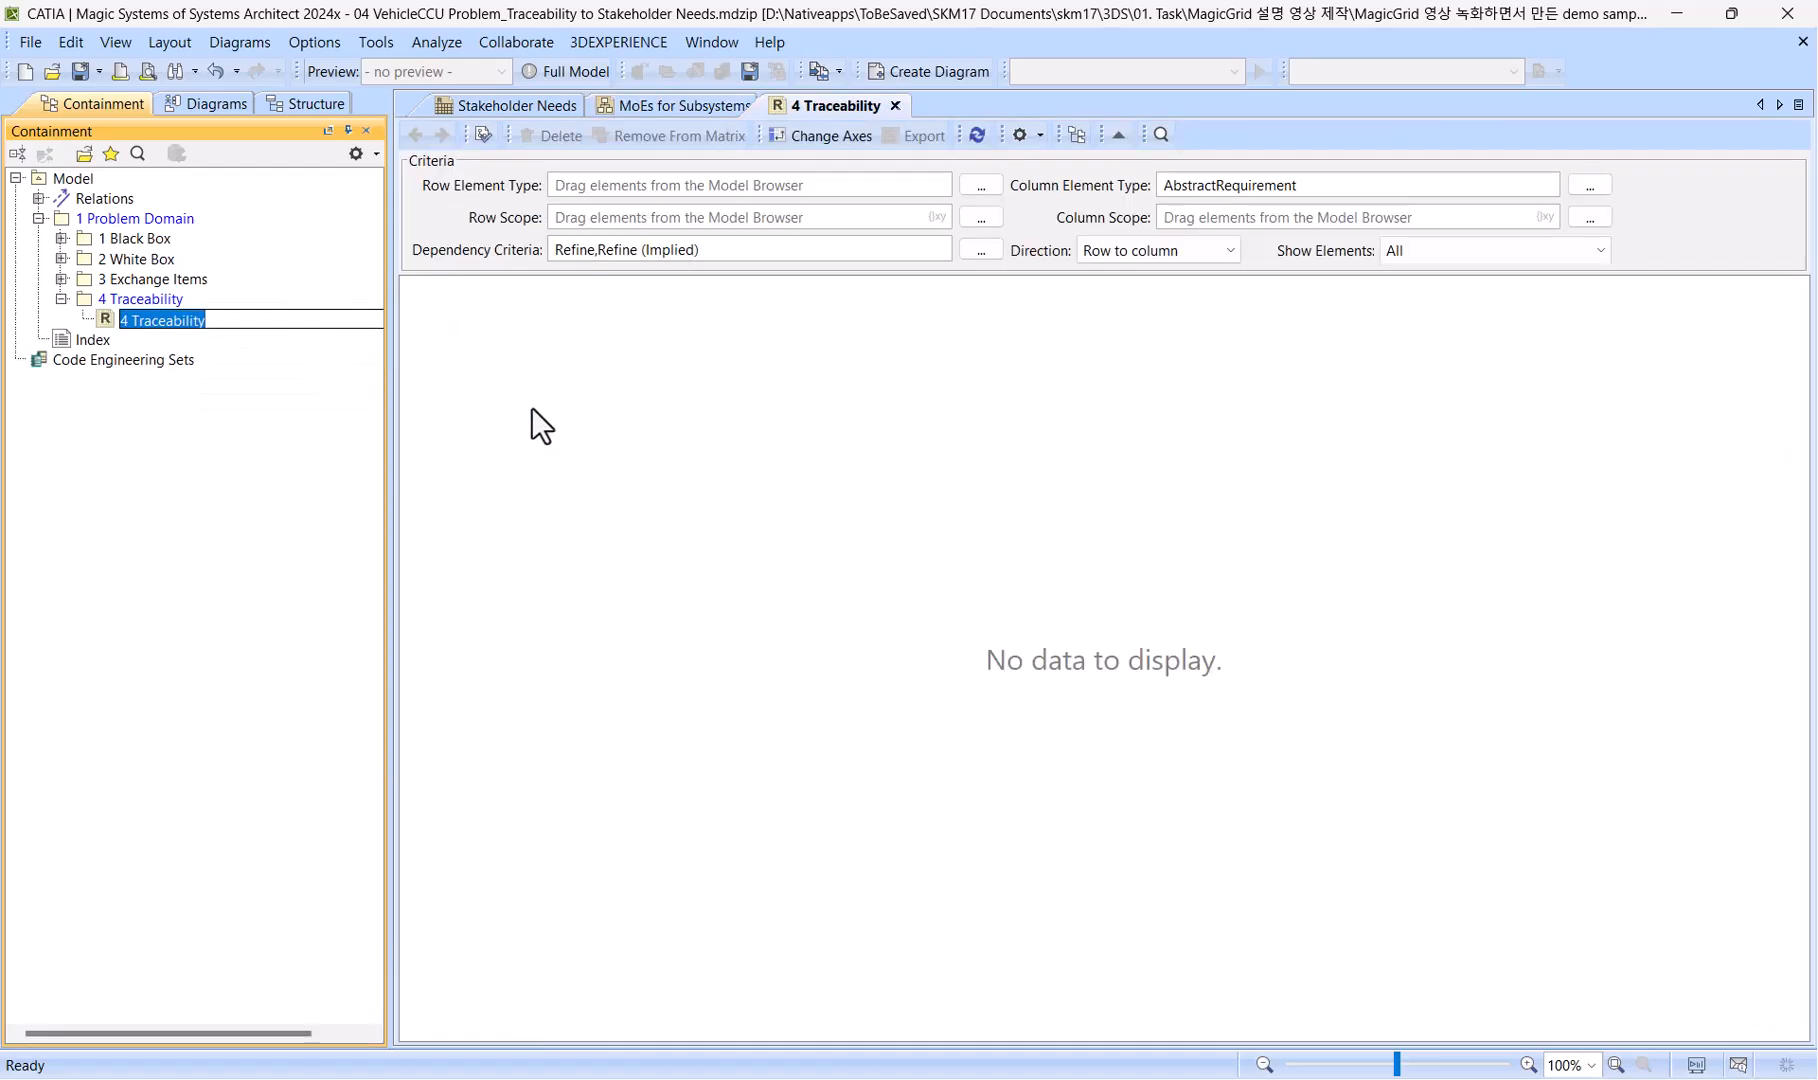
pyautogui.write('Refine Stakehold')
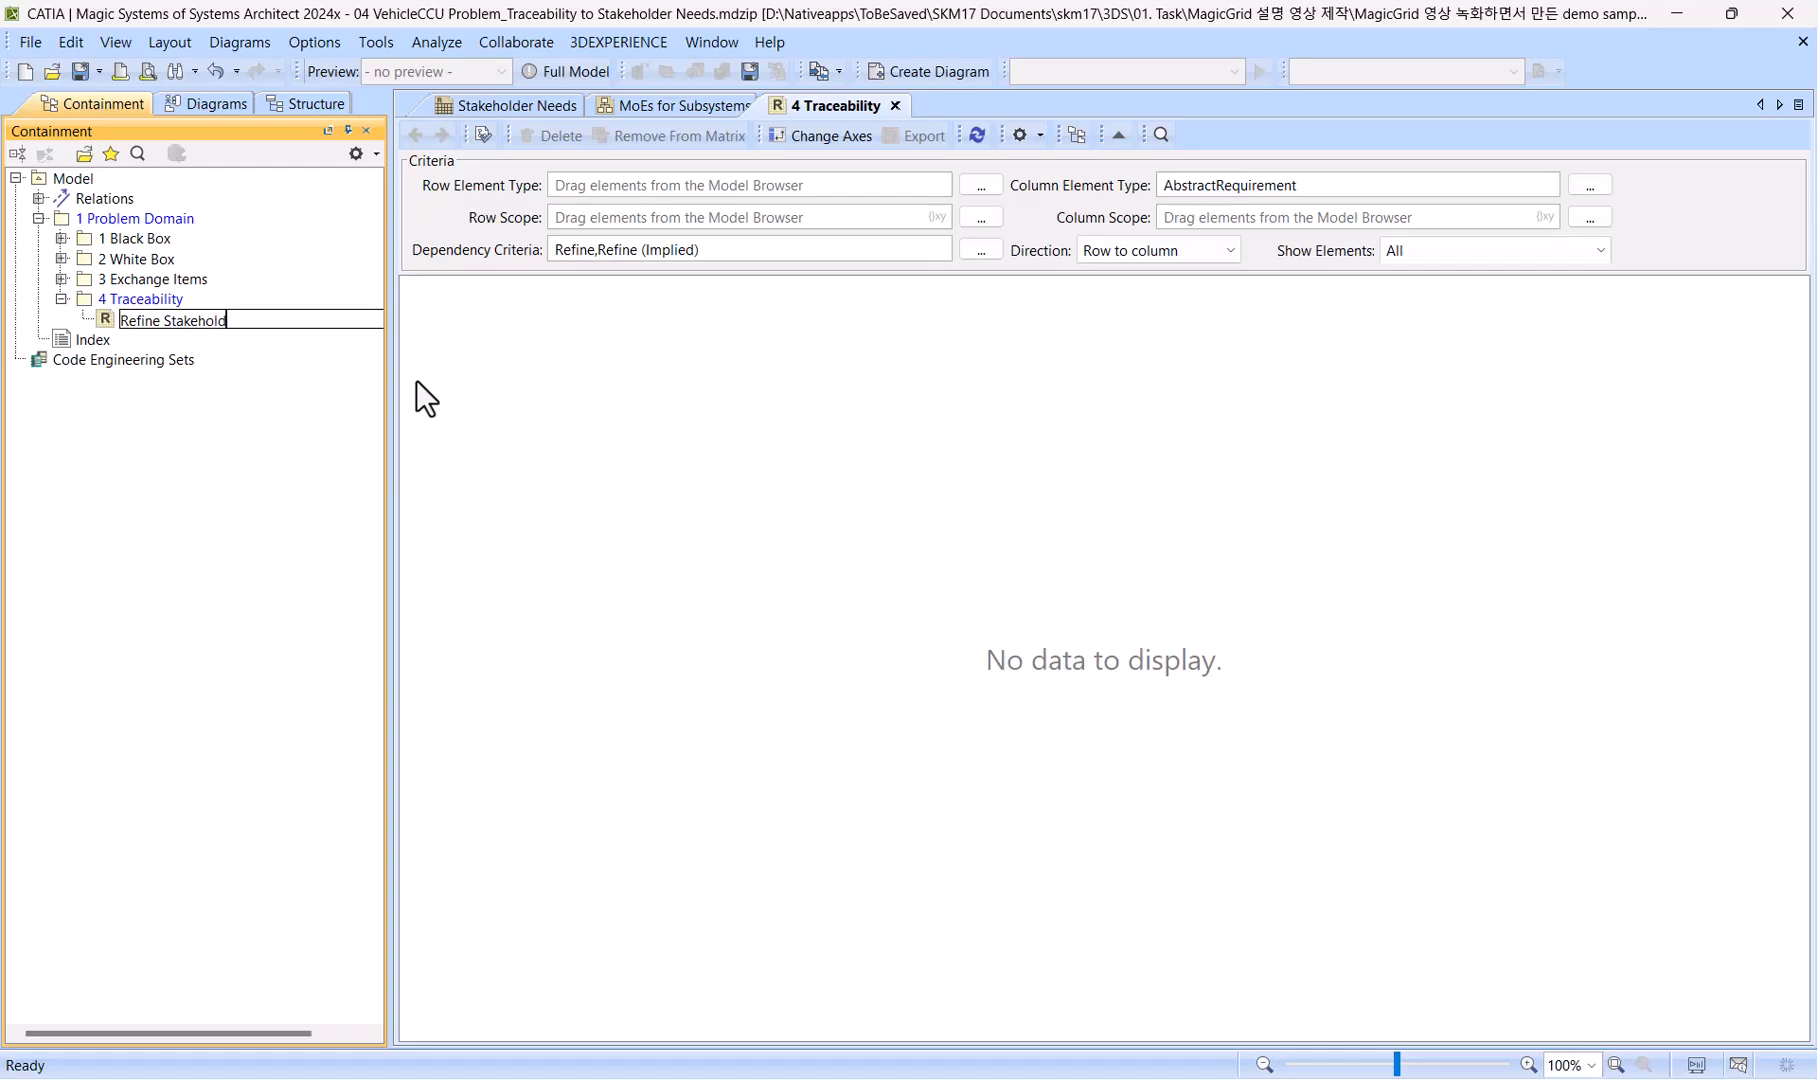
pyautogui.write('er Needs')
pyautogui.press('Return')
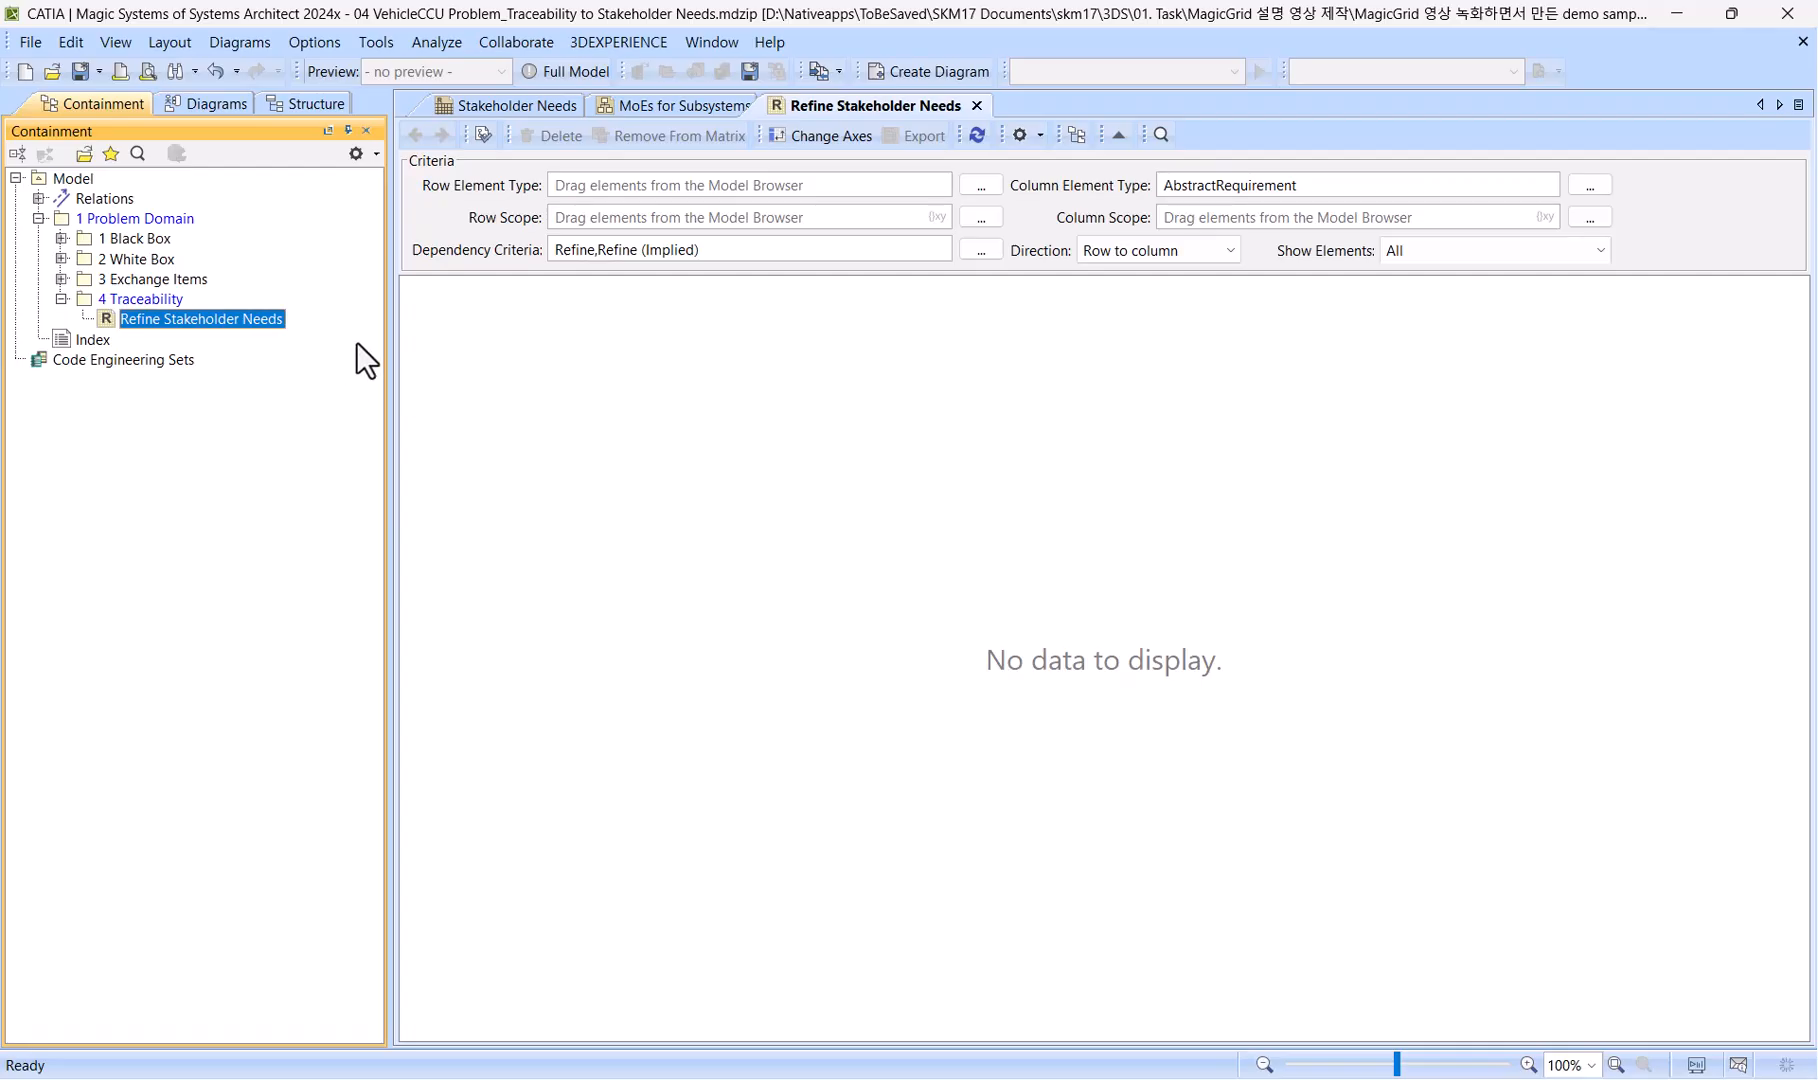
# Set the matrix's column scope to the SN-1 Stakeholder Needs requirement in the 1 Black Box package.
pyautogui.click(61, 239)
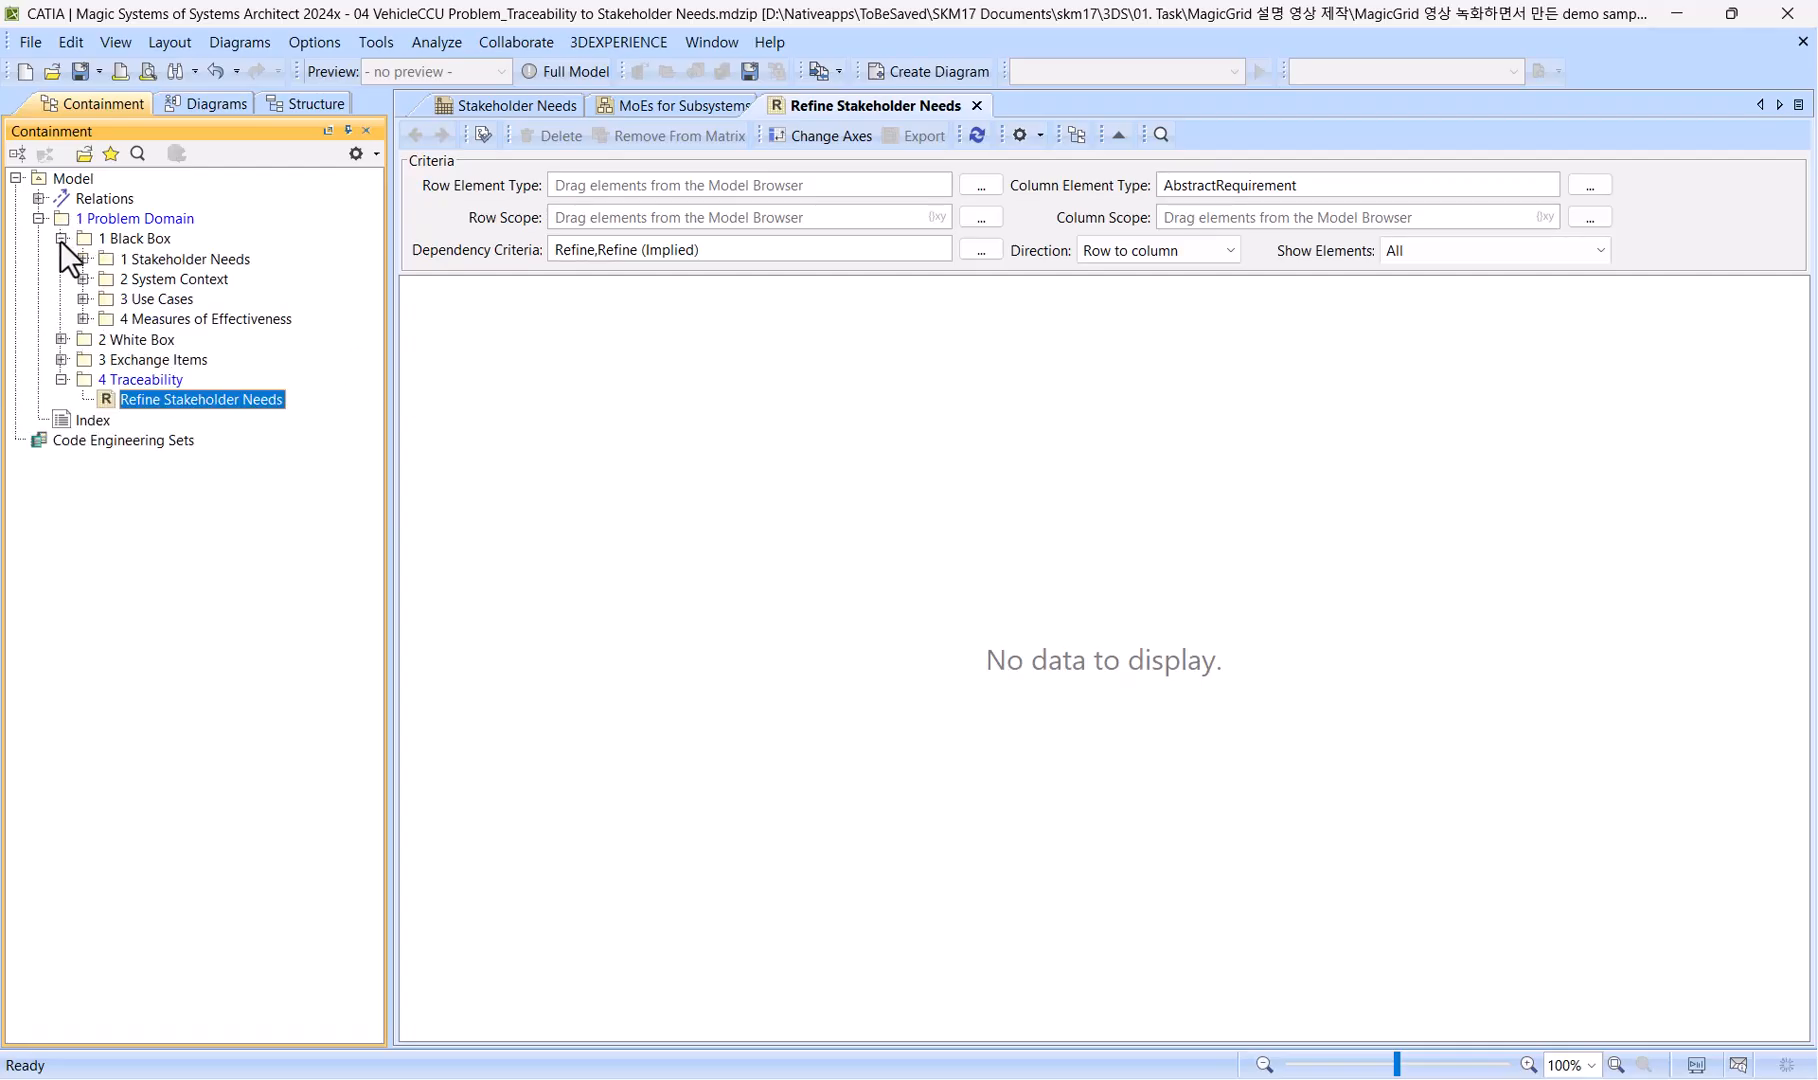
pyautogui.click(82, 258)
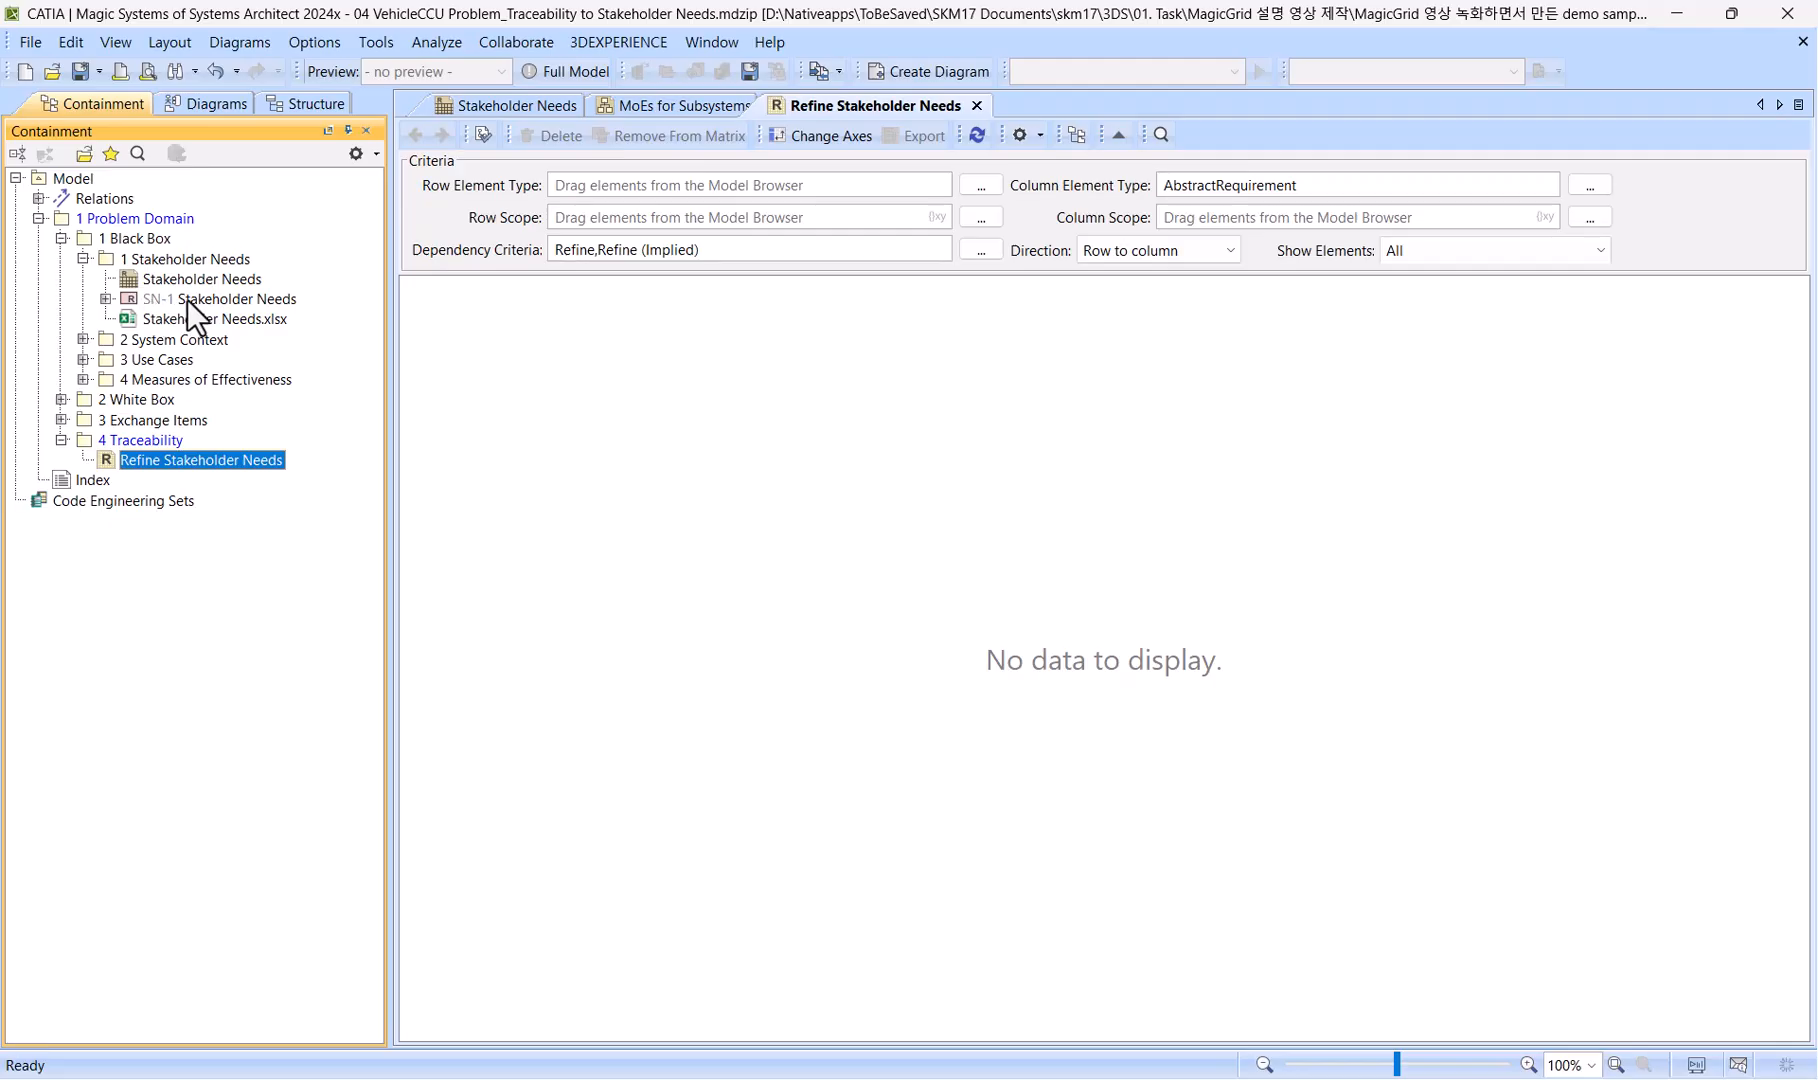
pyautogui.moveTo(187, 300); pyautogui.dragTo(1180, 212)
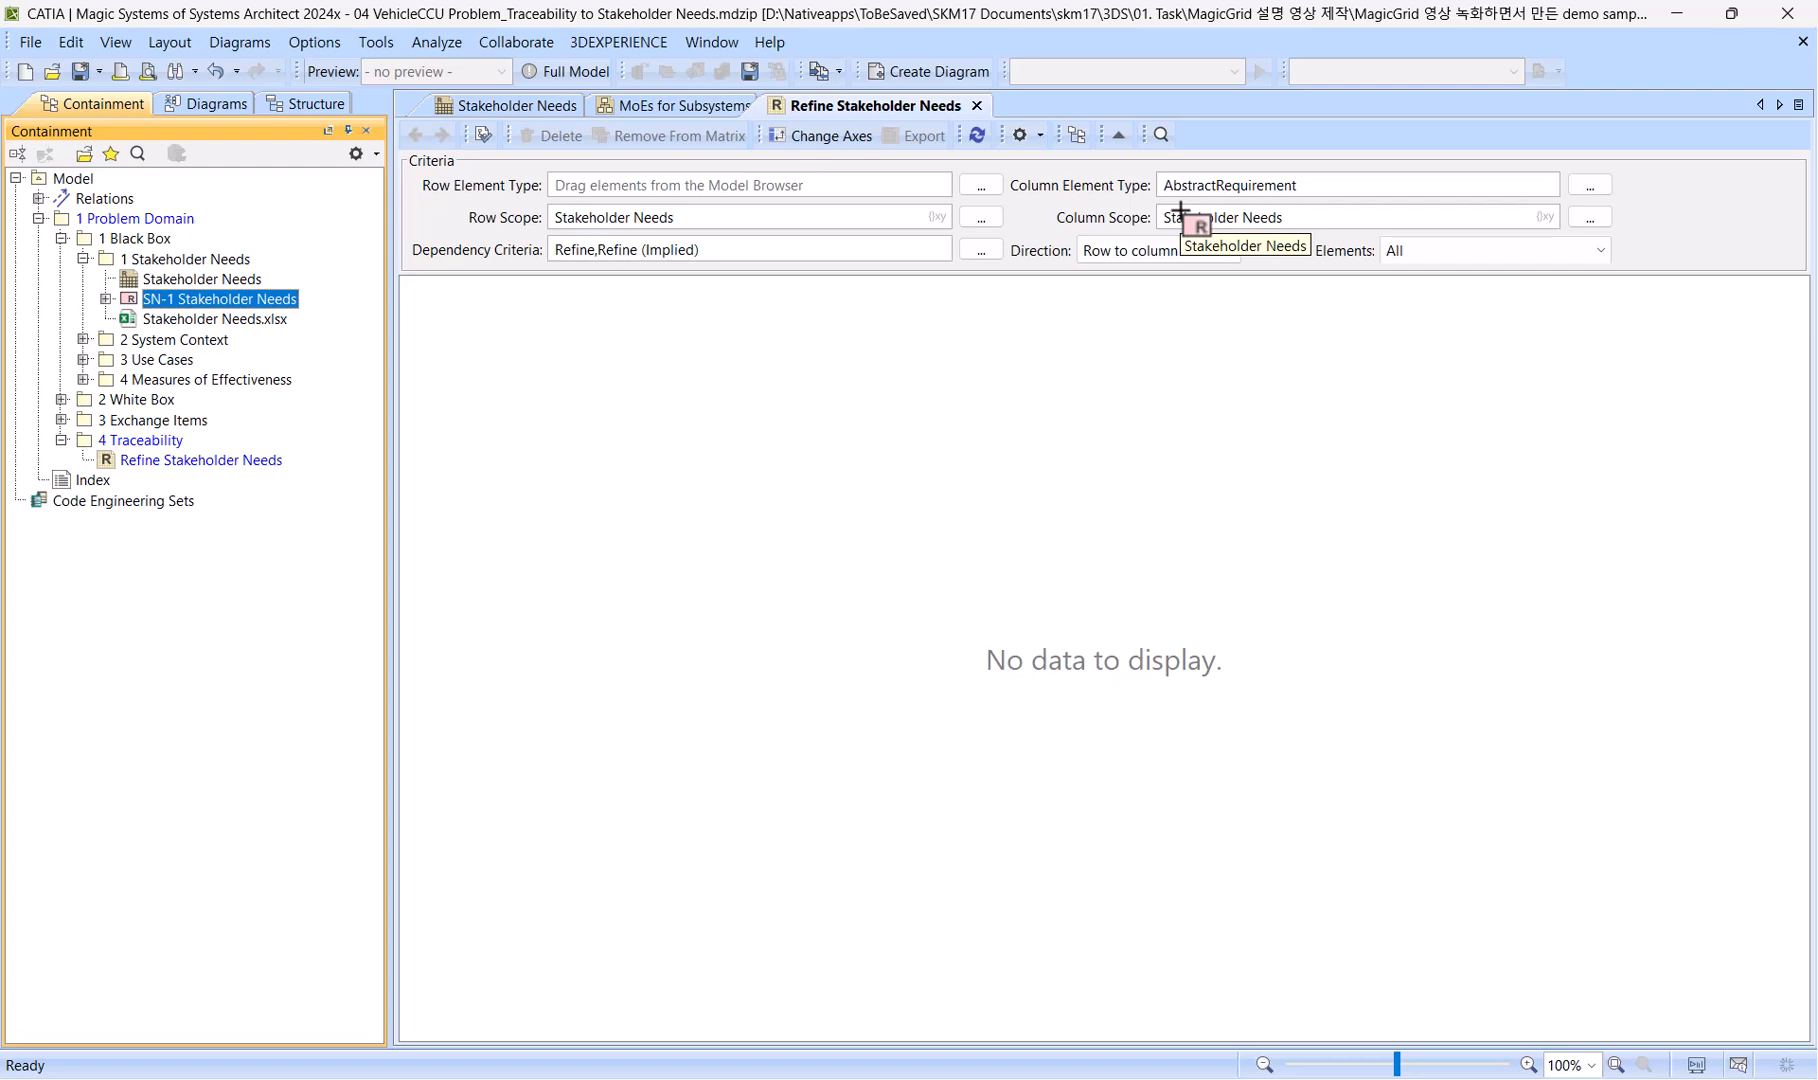
# Search all model elements for "initialize" and use the :Initialize Cooling action to set the row element type to CallBehaviorAction.
pyautogui.click(138, 153)
pyautogui.write('ini')
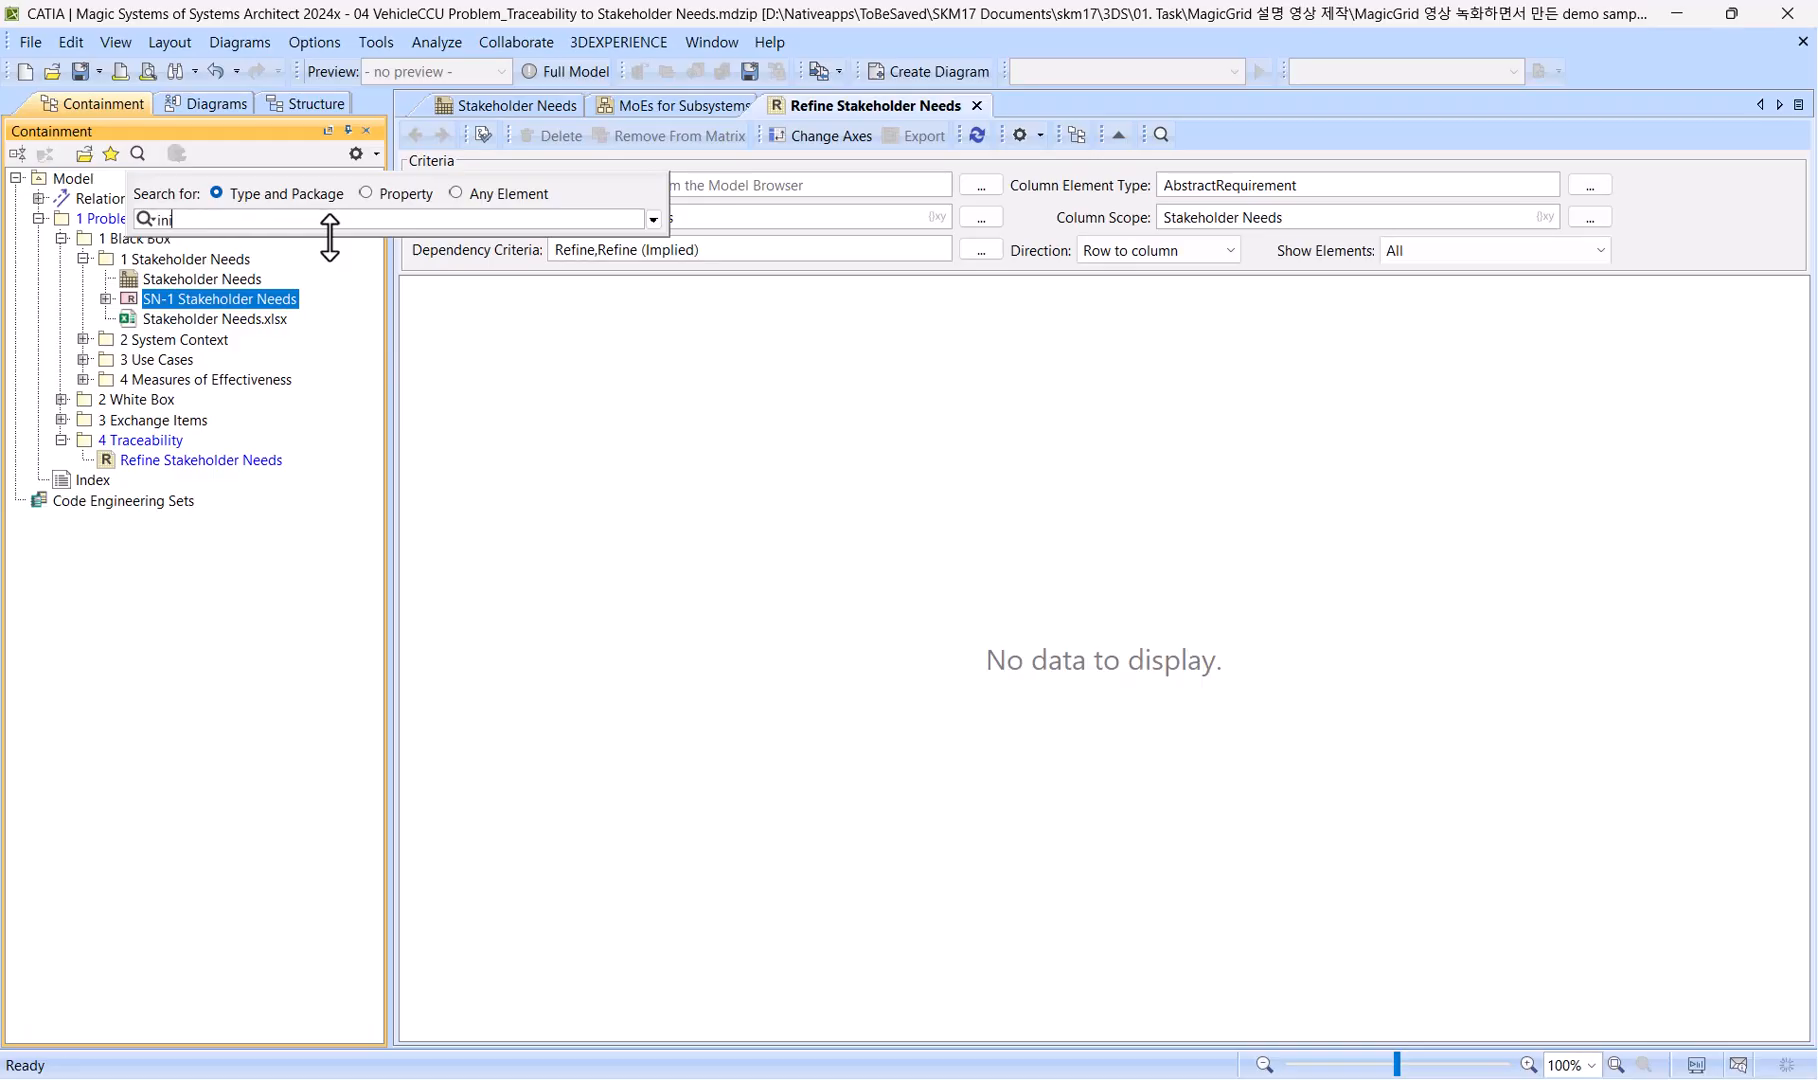
pyautogui.write('tialize')
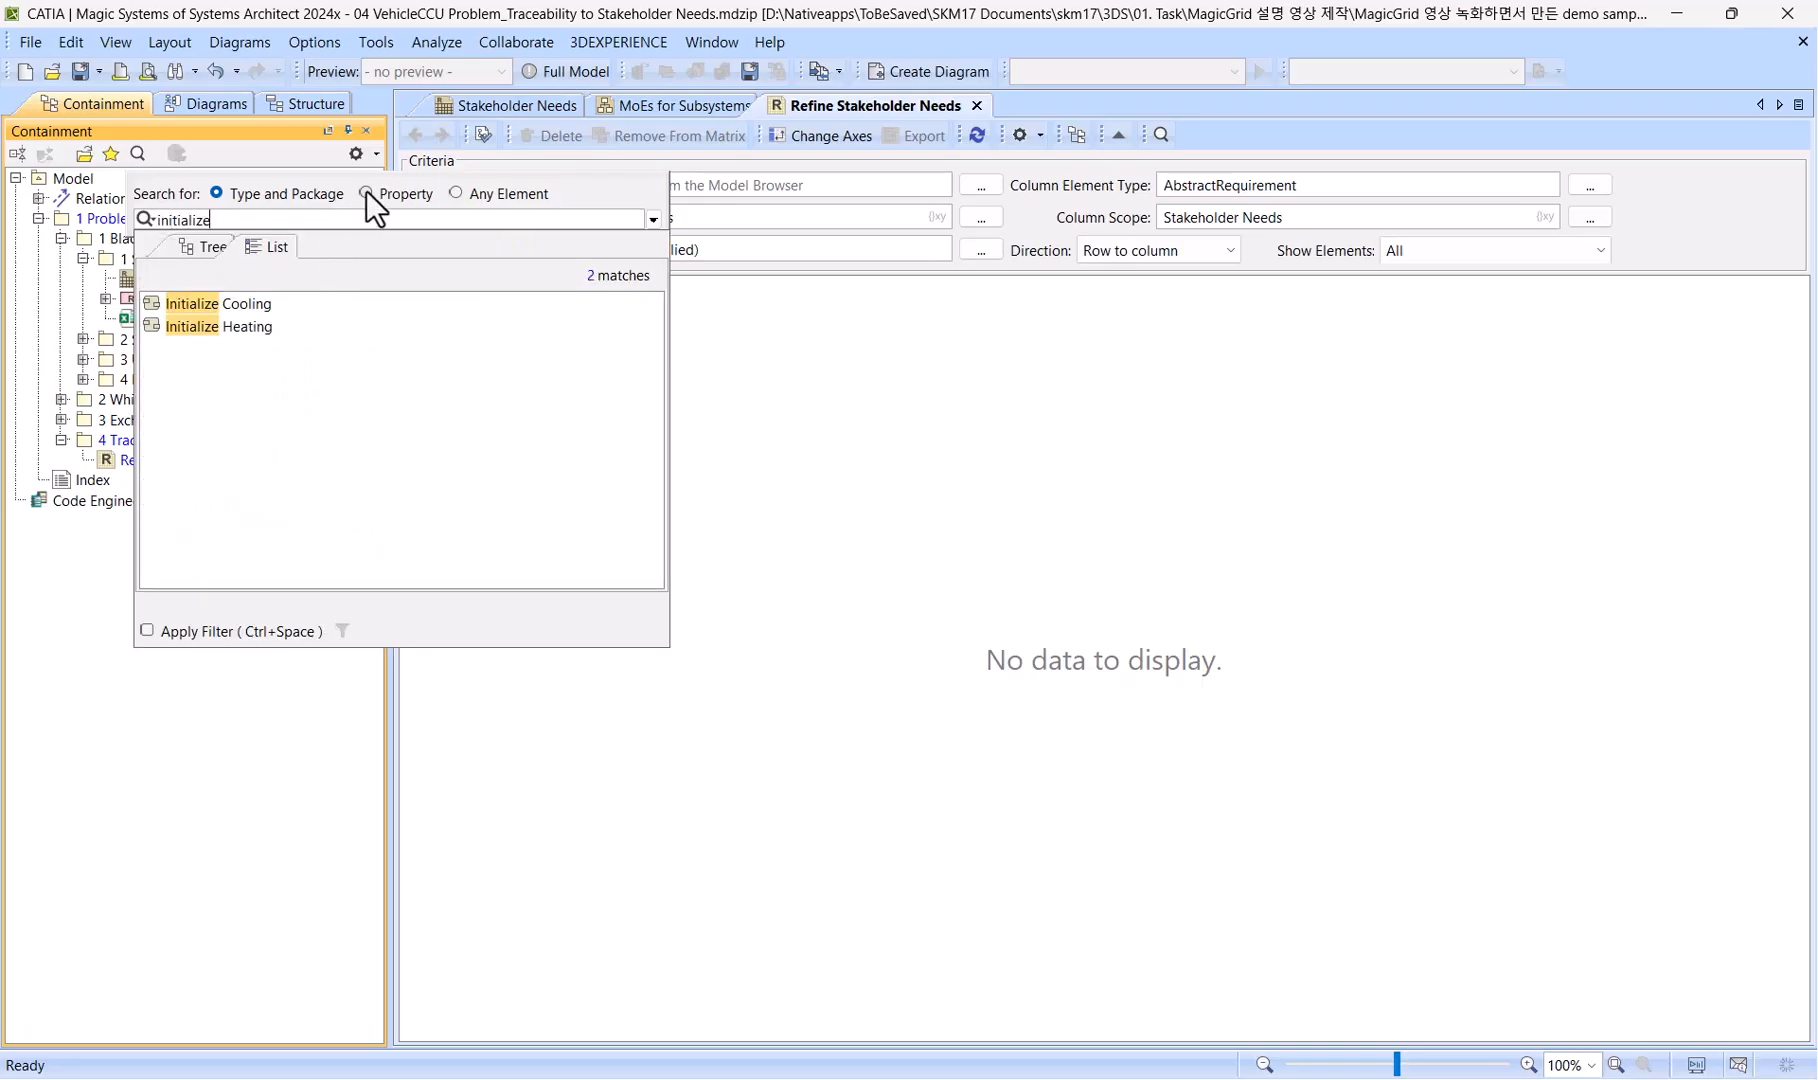
pyautogui.click(366, 192)
pyautogui.click(456, 193)
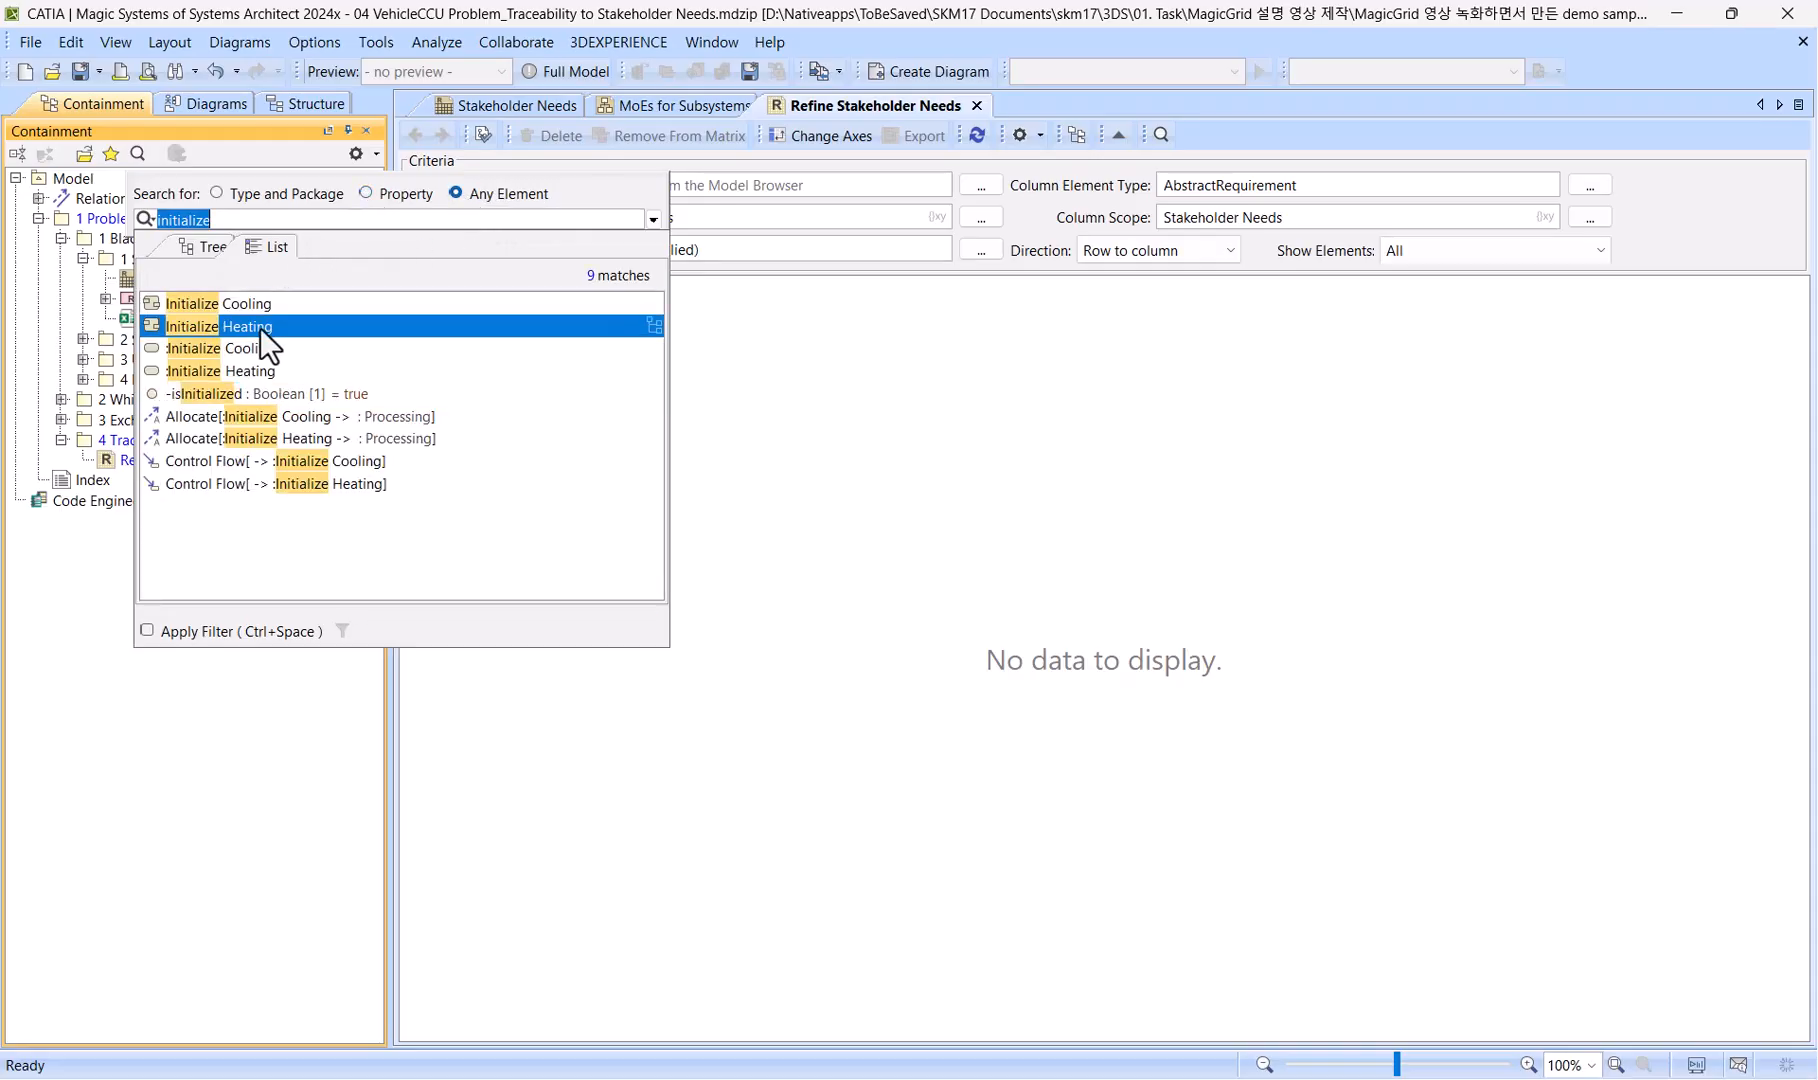
pyautogui.click(268, 352)
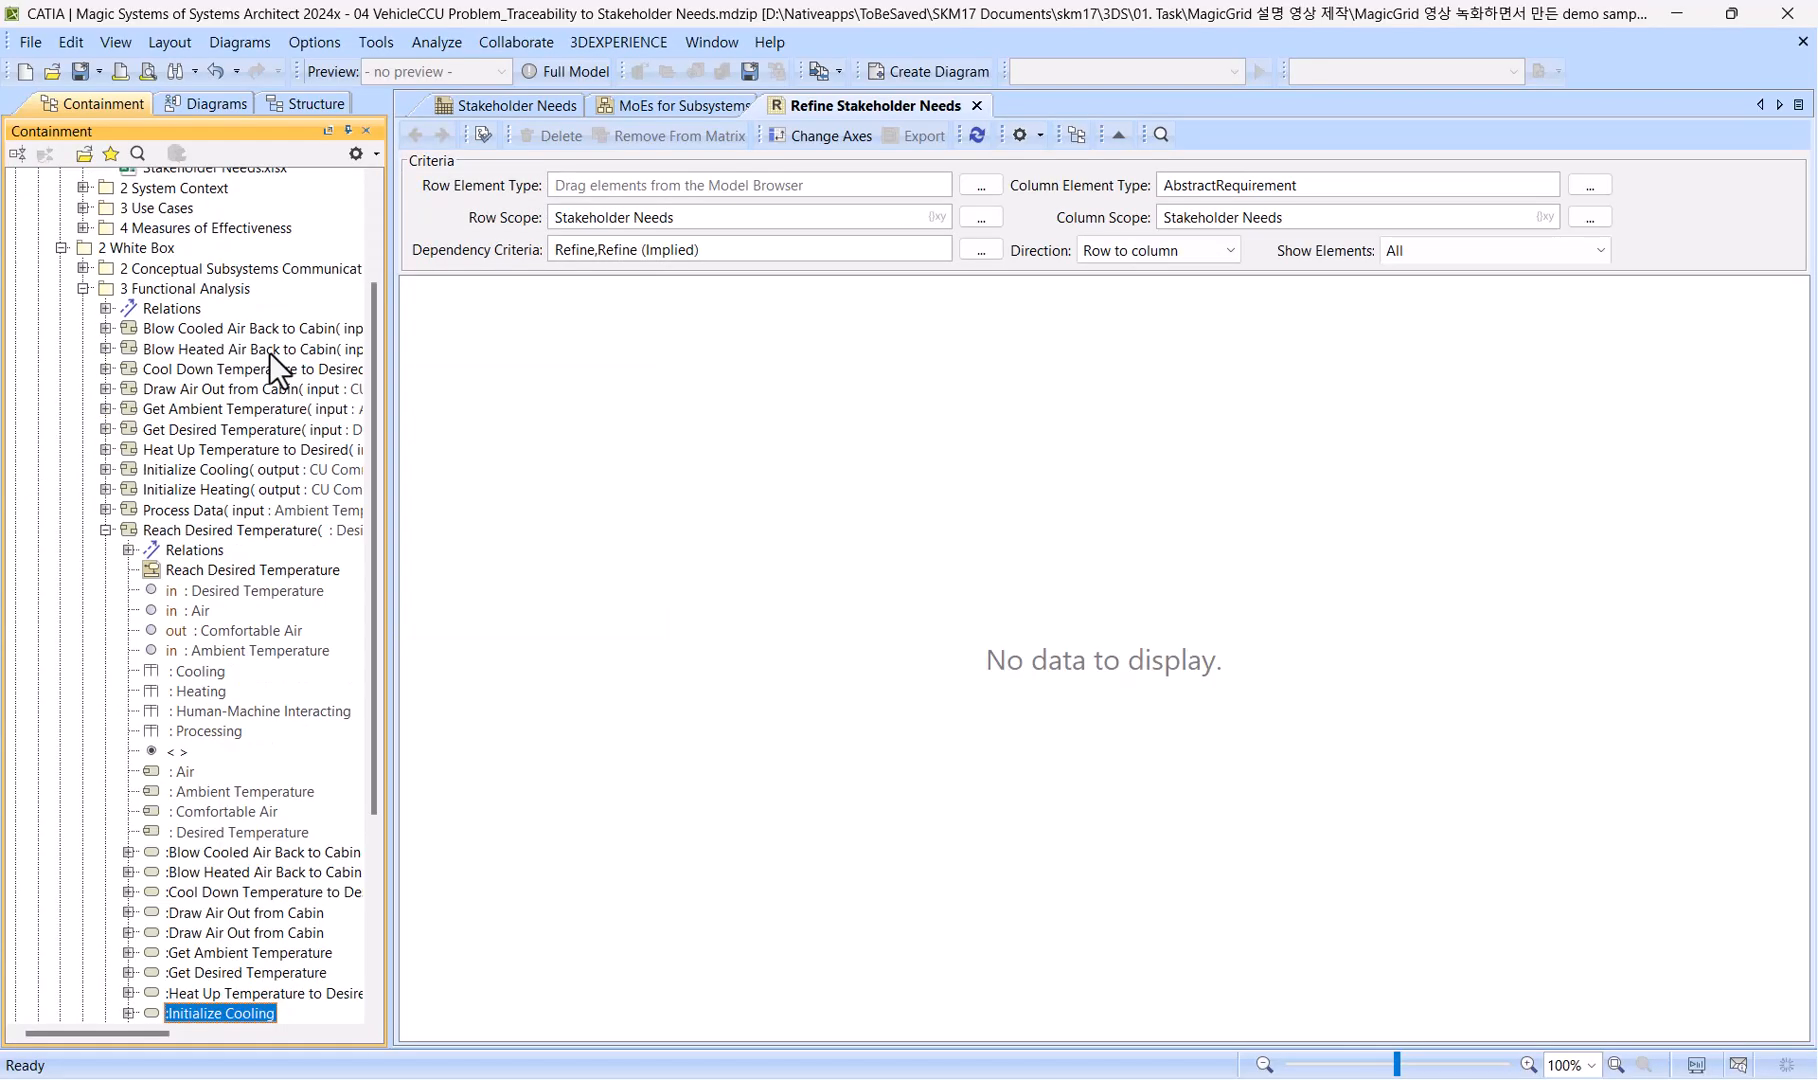
pyautogui.scroll(-4, 262, 390)
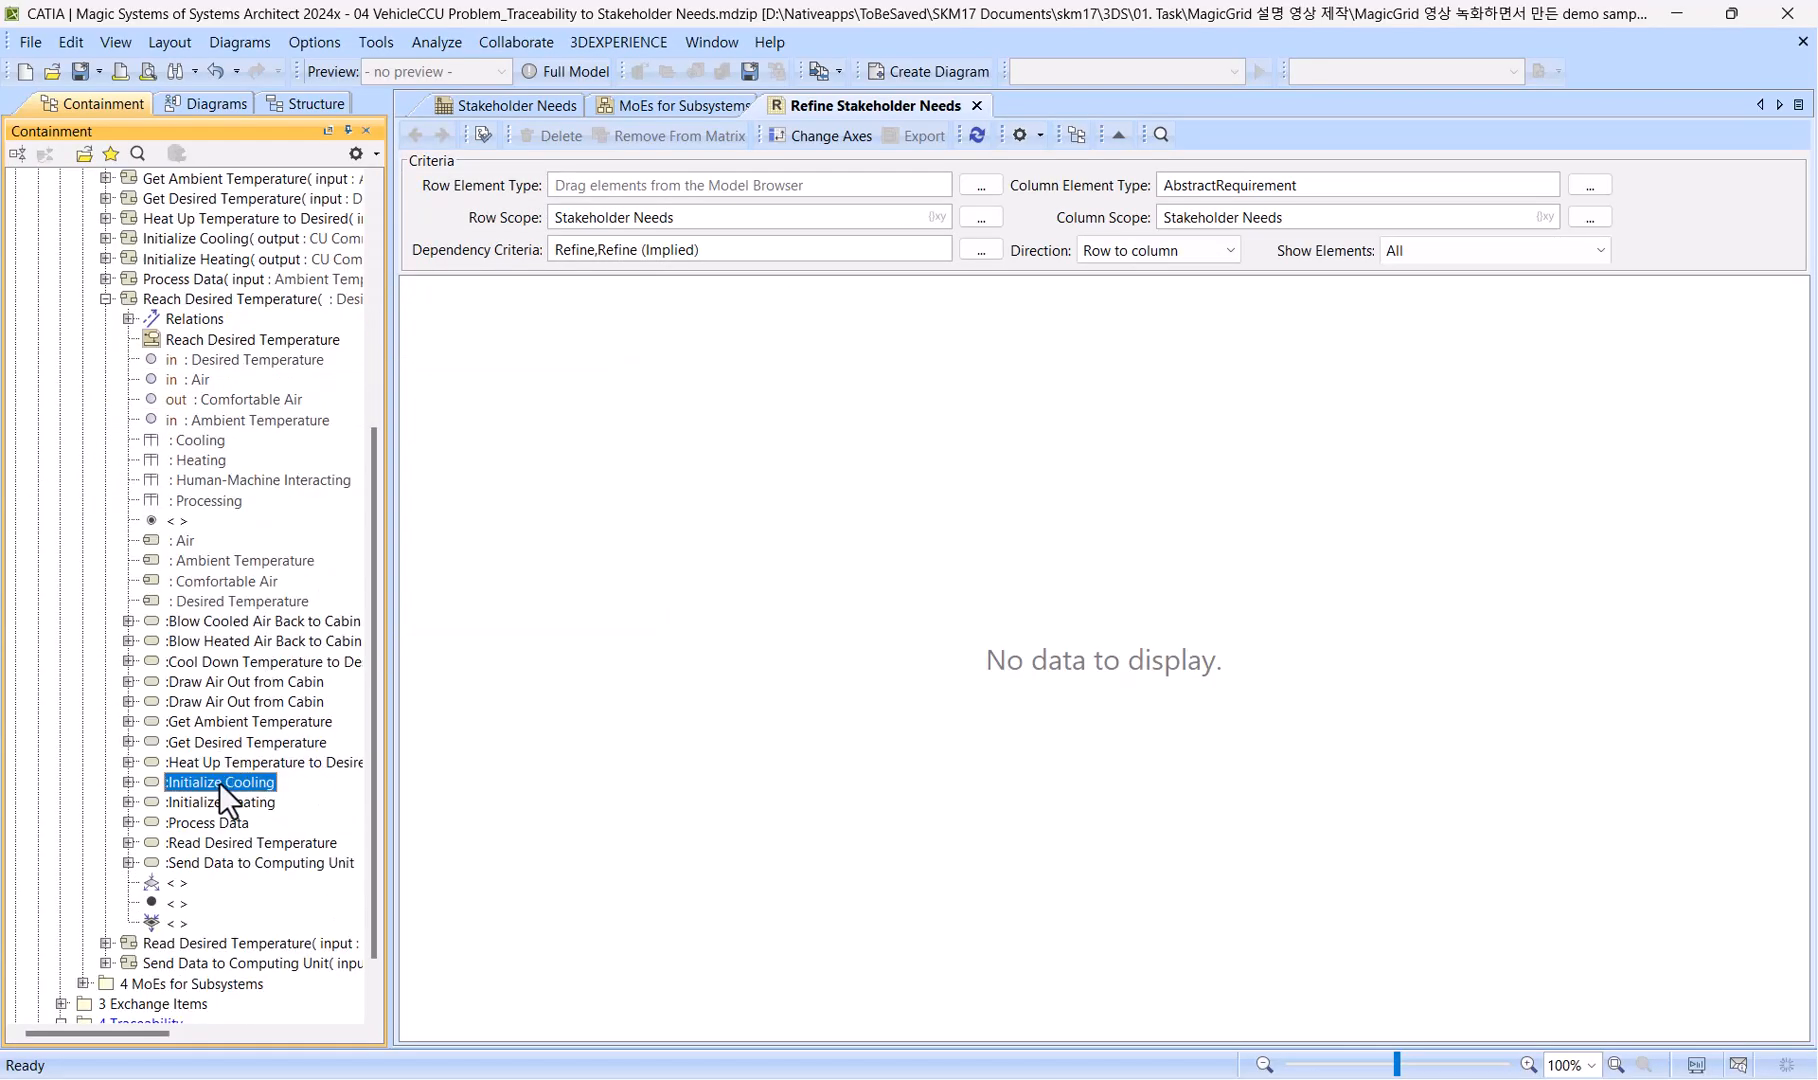
pyautogui.moveTo(219, 783); pyautogui.dragTo(652, 182)
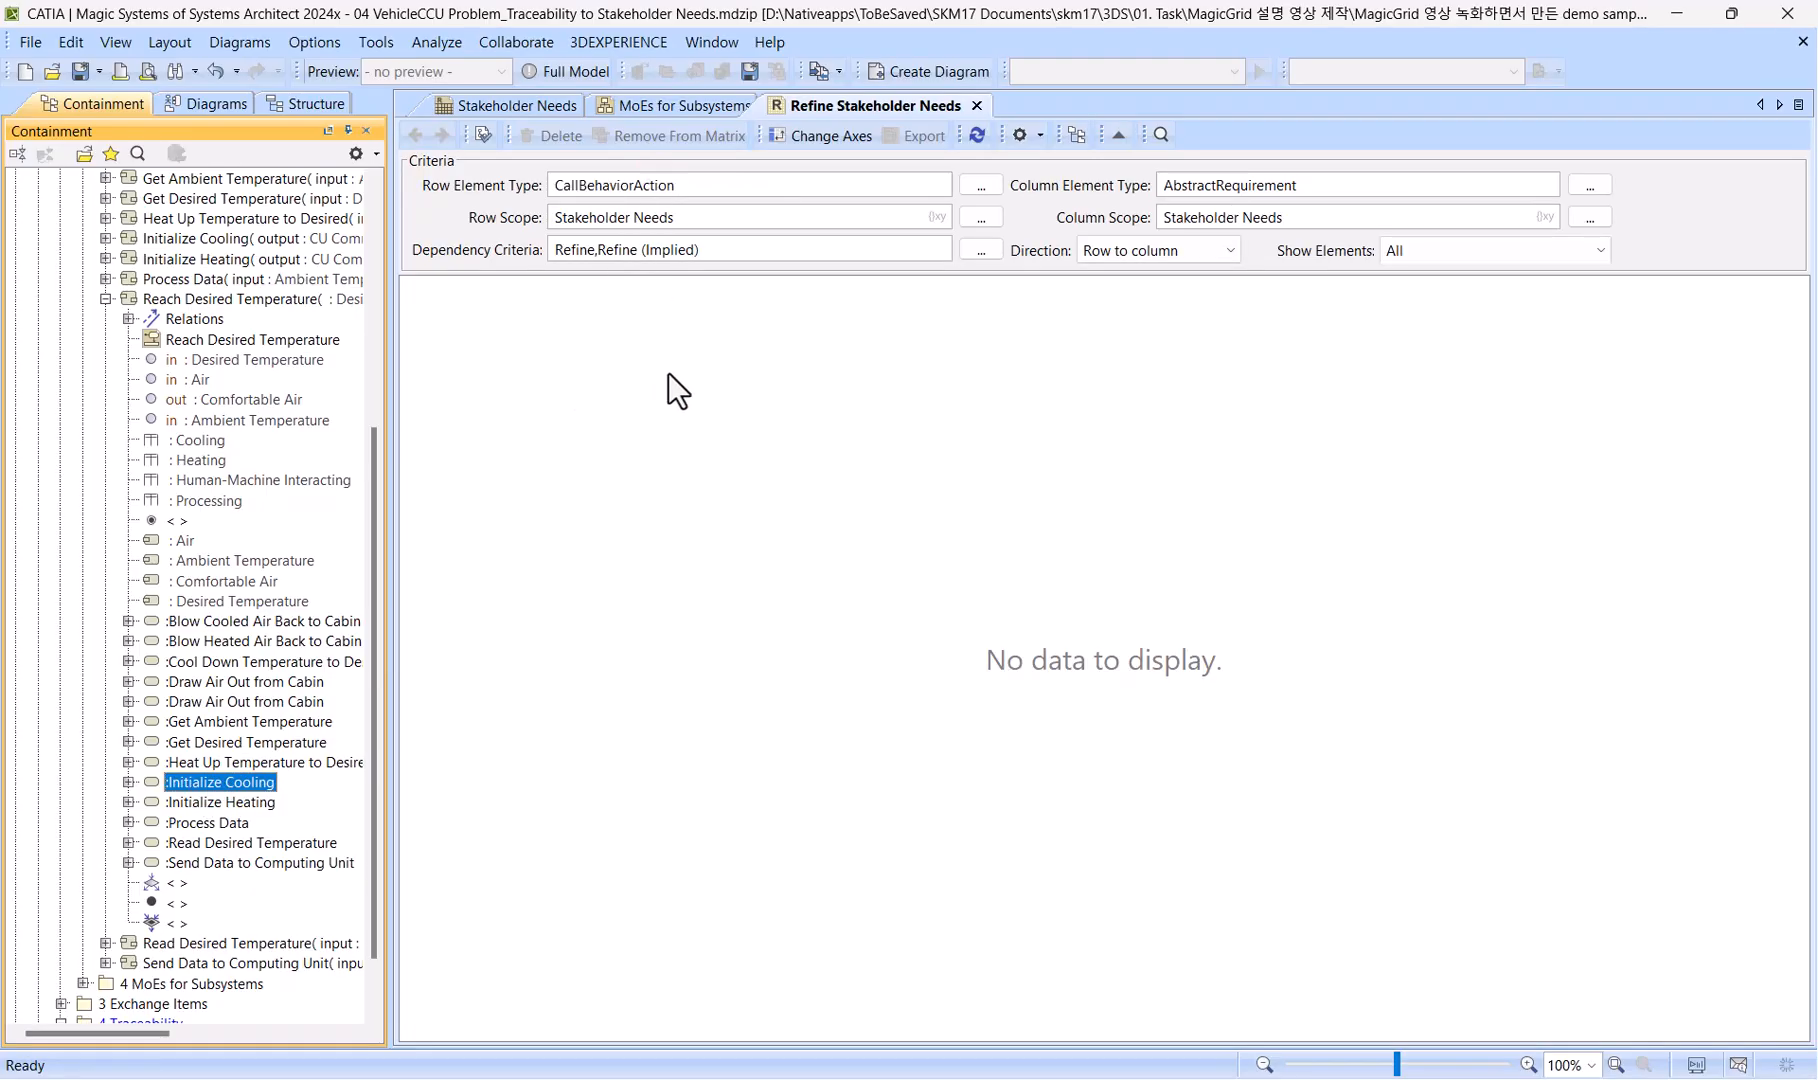
# Search the model for "cooling" and use the VCCU block's : Cooling part to add Part Property to the row element types.
pyautogui.click(136, 154)
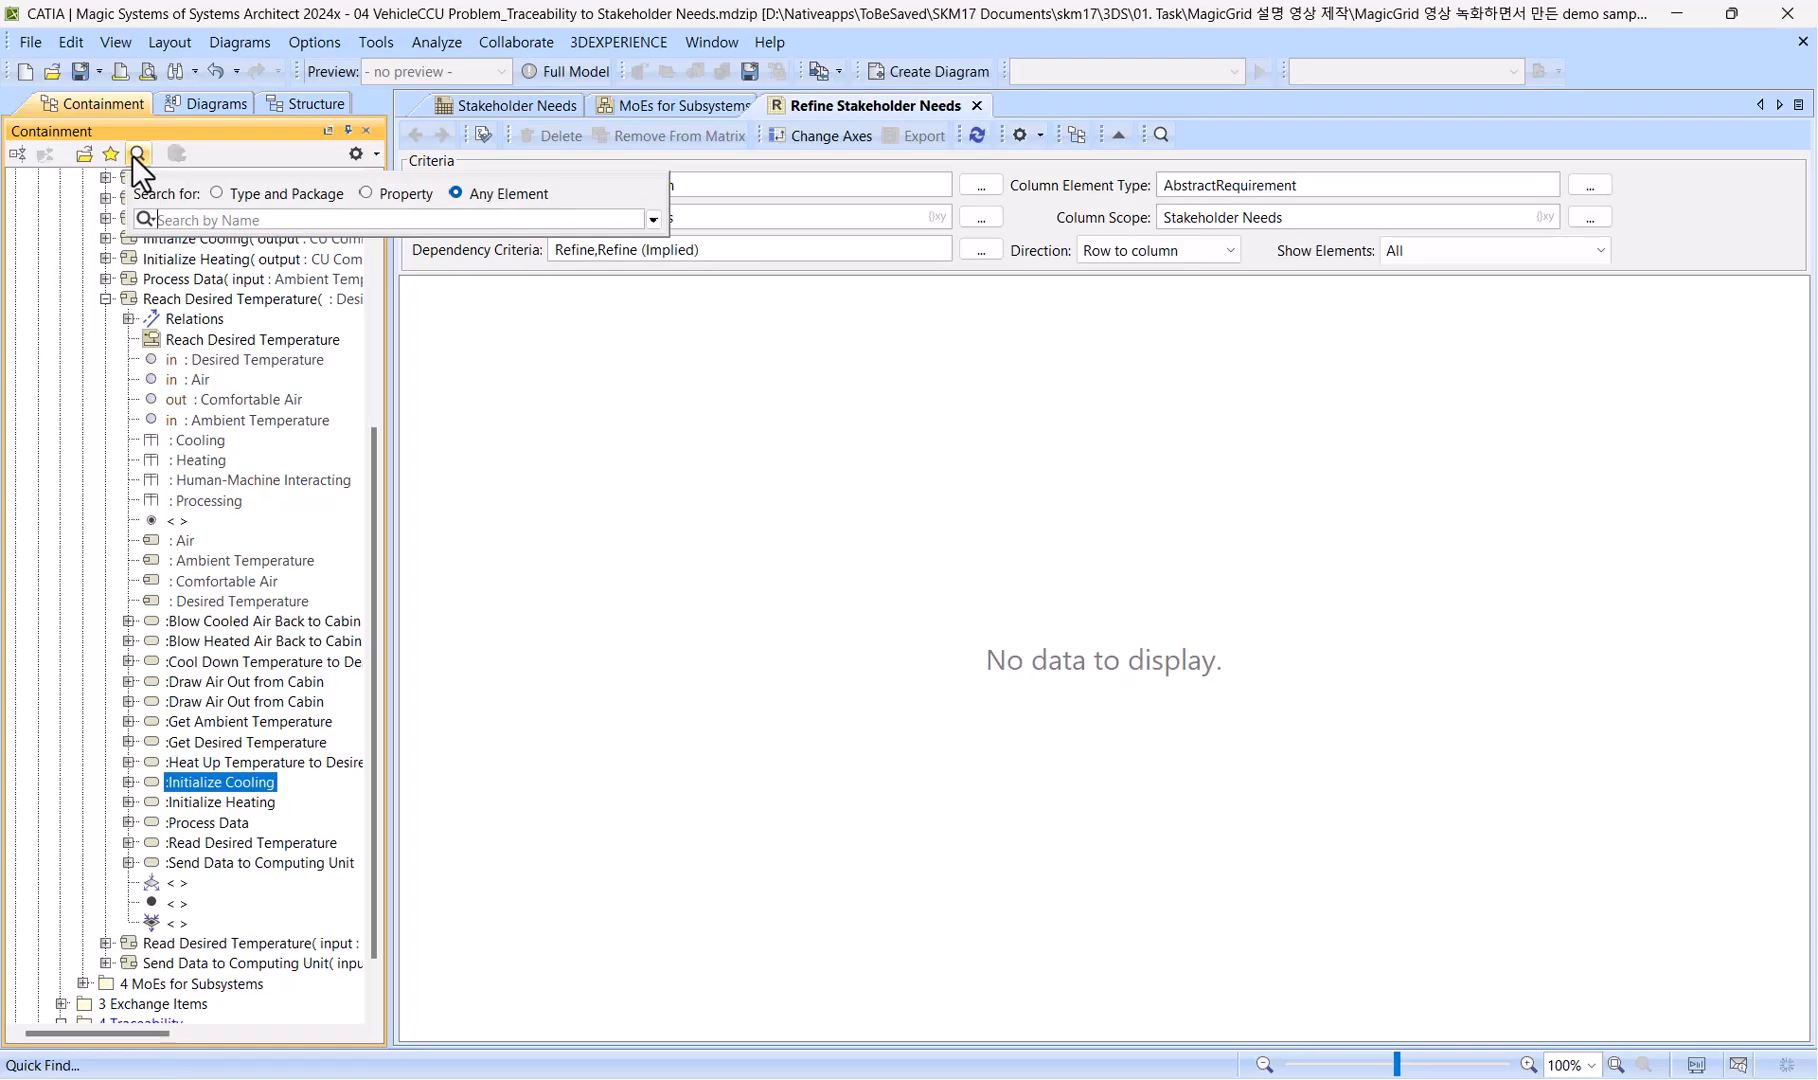
pyautogui.write('cooling')
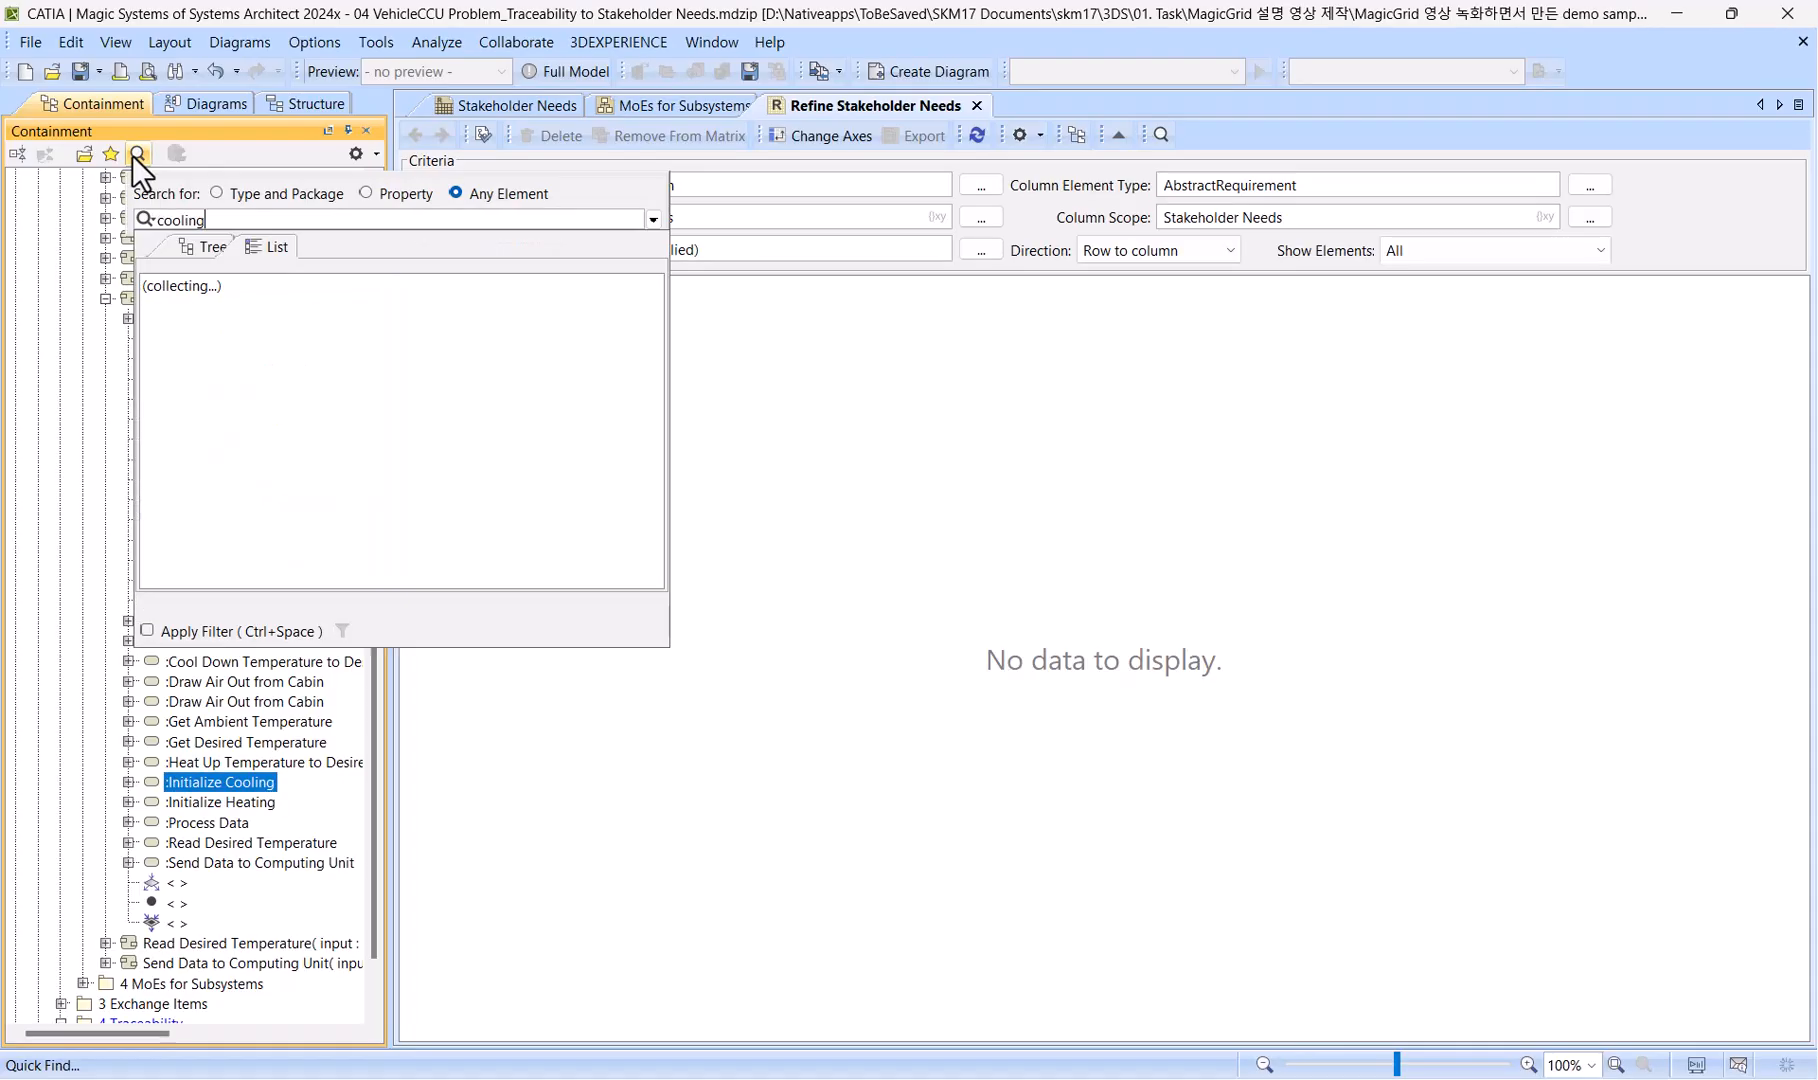
pyautogui.press('Down')
pyautogui.press('Down')
pyautogui.press('Down')
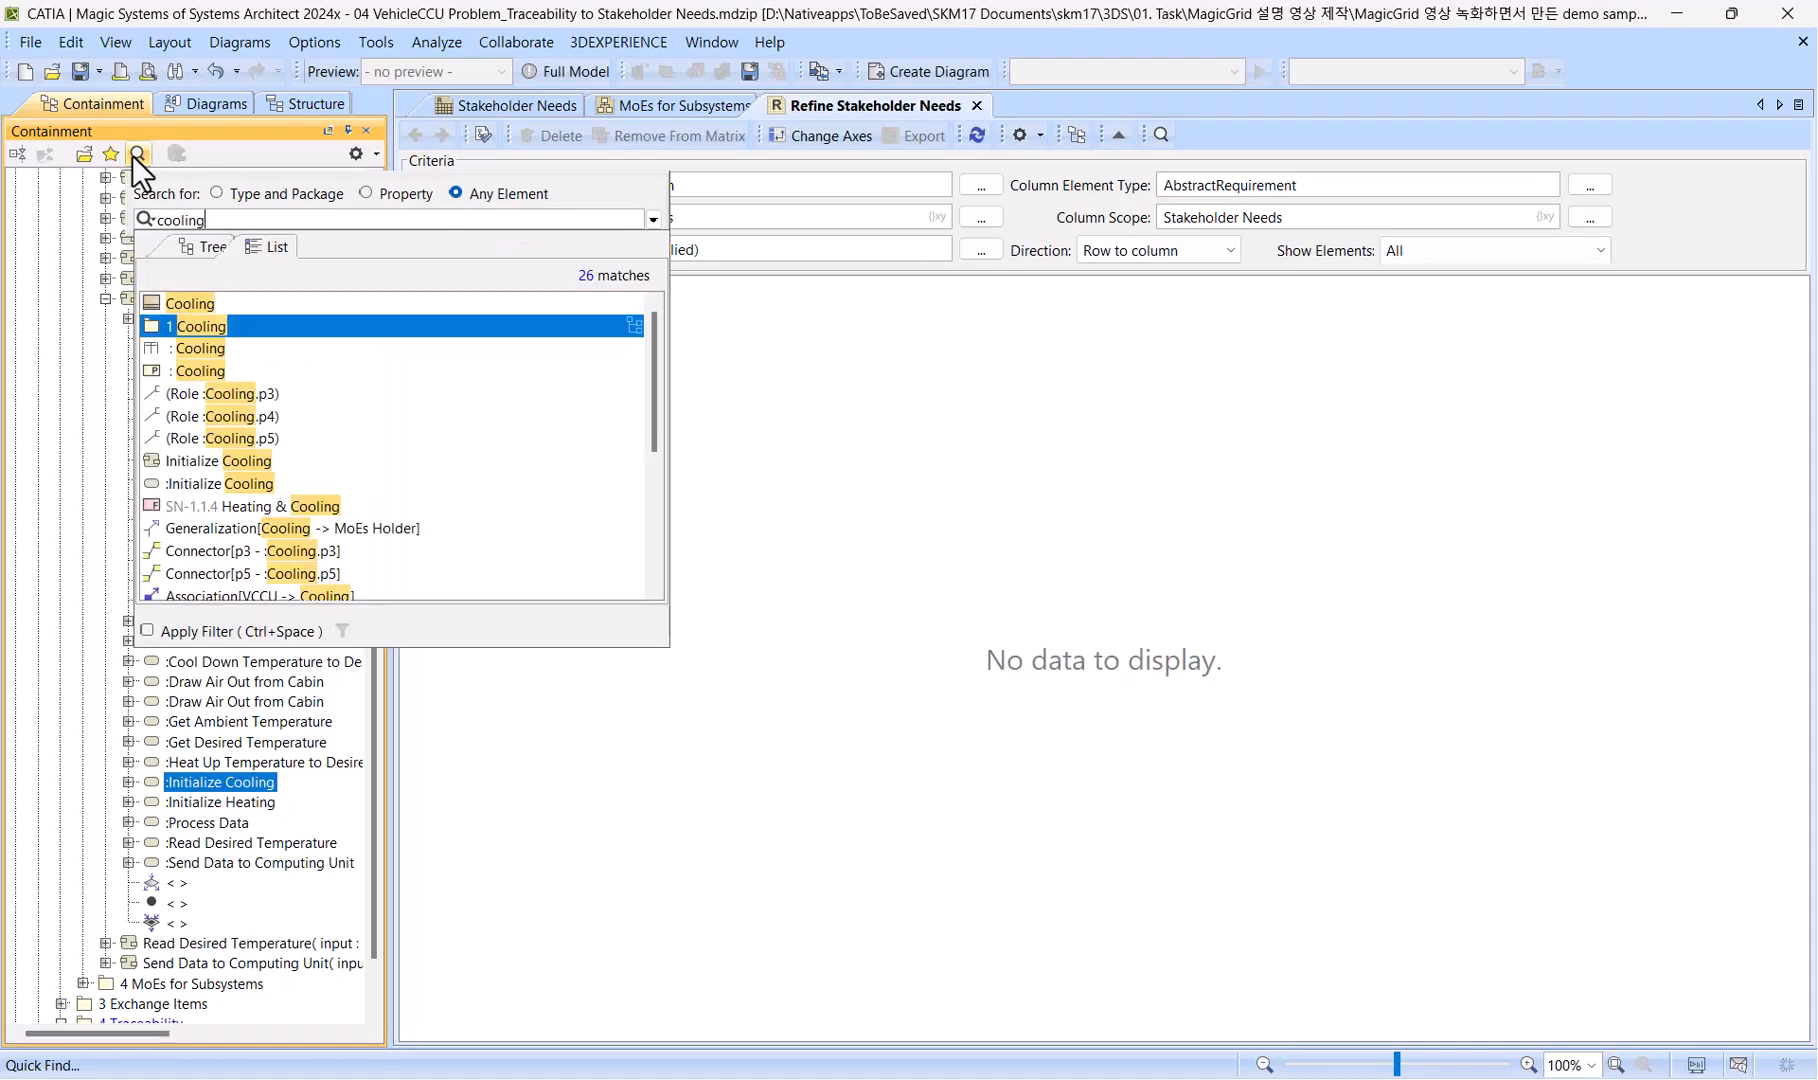
pyautogui.press('Return')
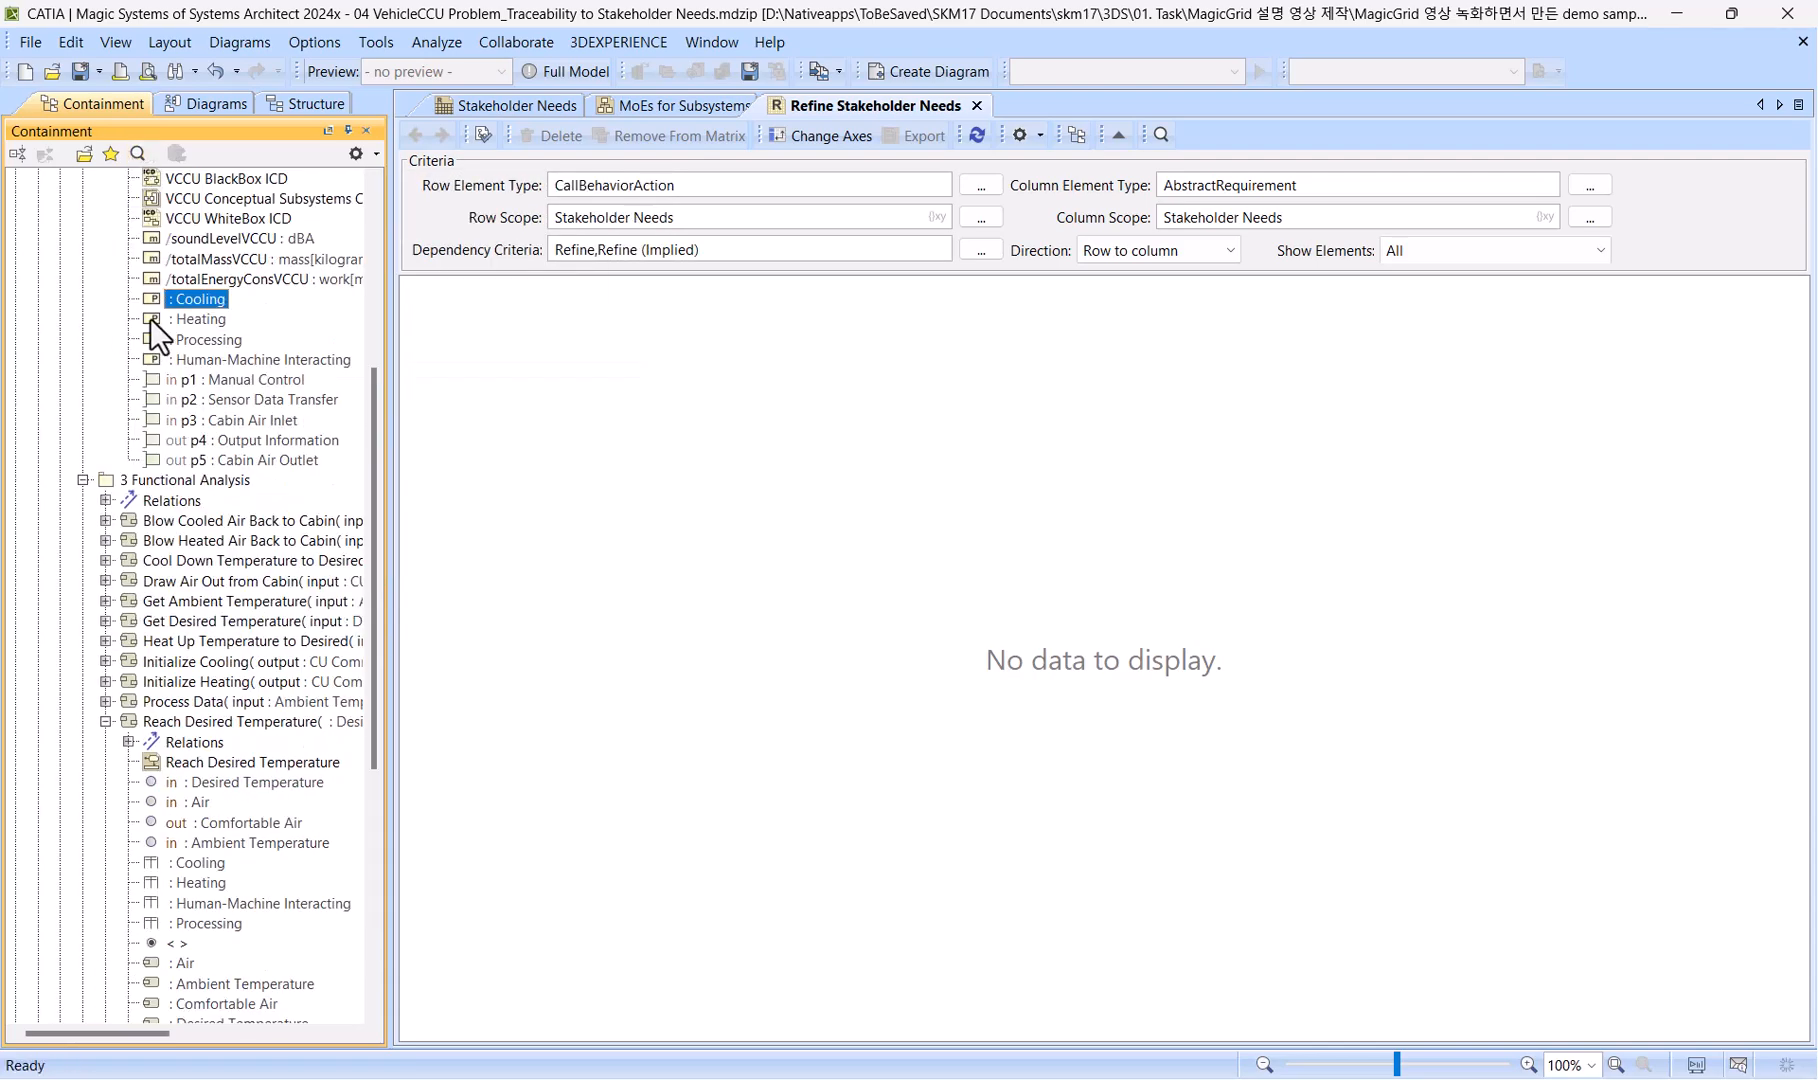
pyautogui.moveTo(182, 303); pyautogui.dragTo(746, 182)
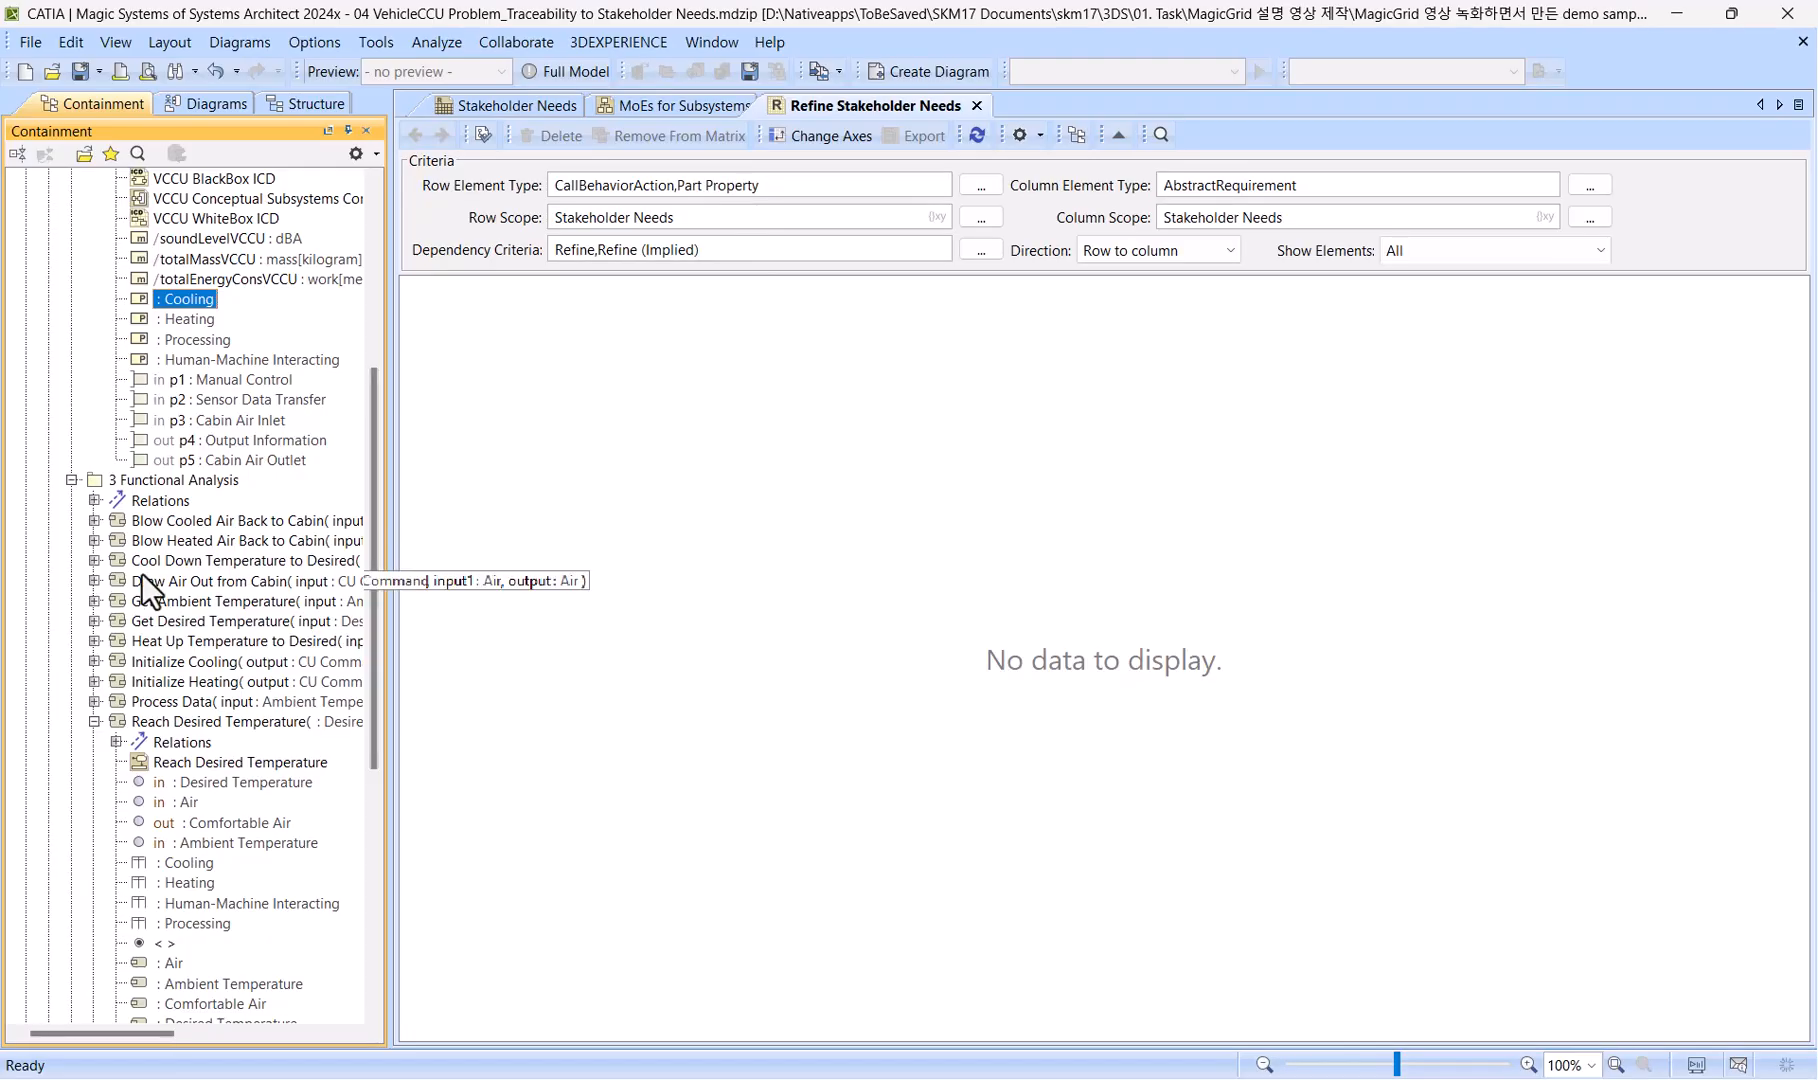
# Add Value Property to the row element types using VCCU's soundLevelVCCU, and set the row scope to the 2 White Box package.
pyautogui.scroll(-8, 141, 572)
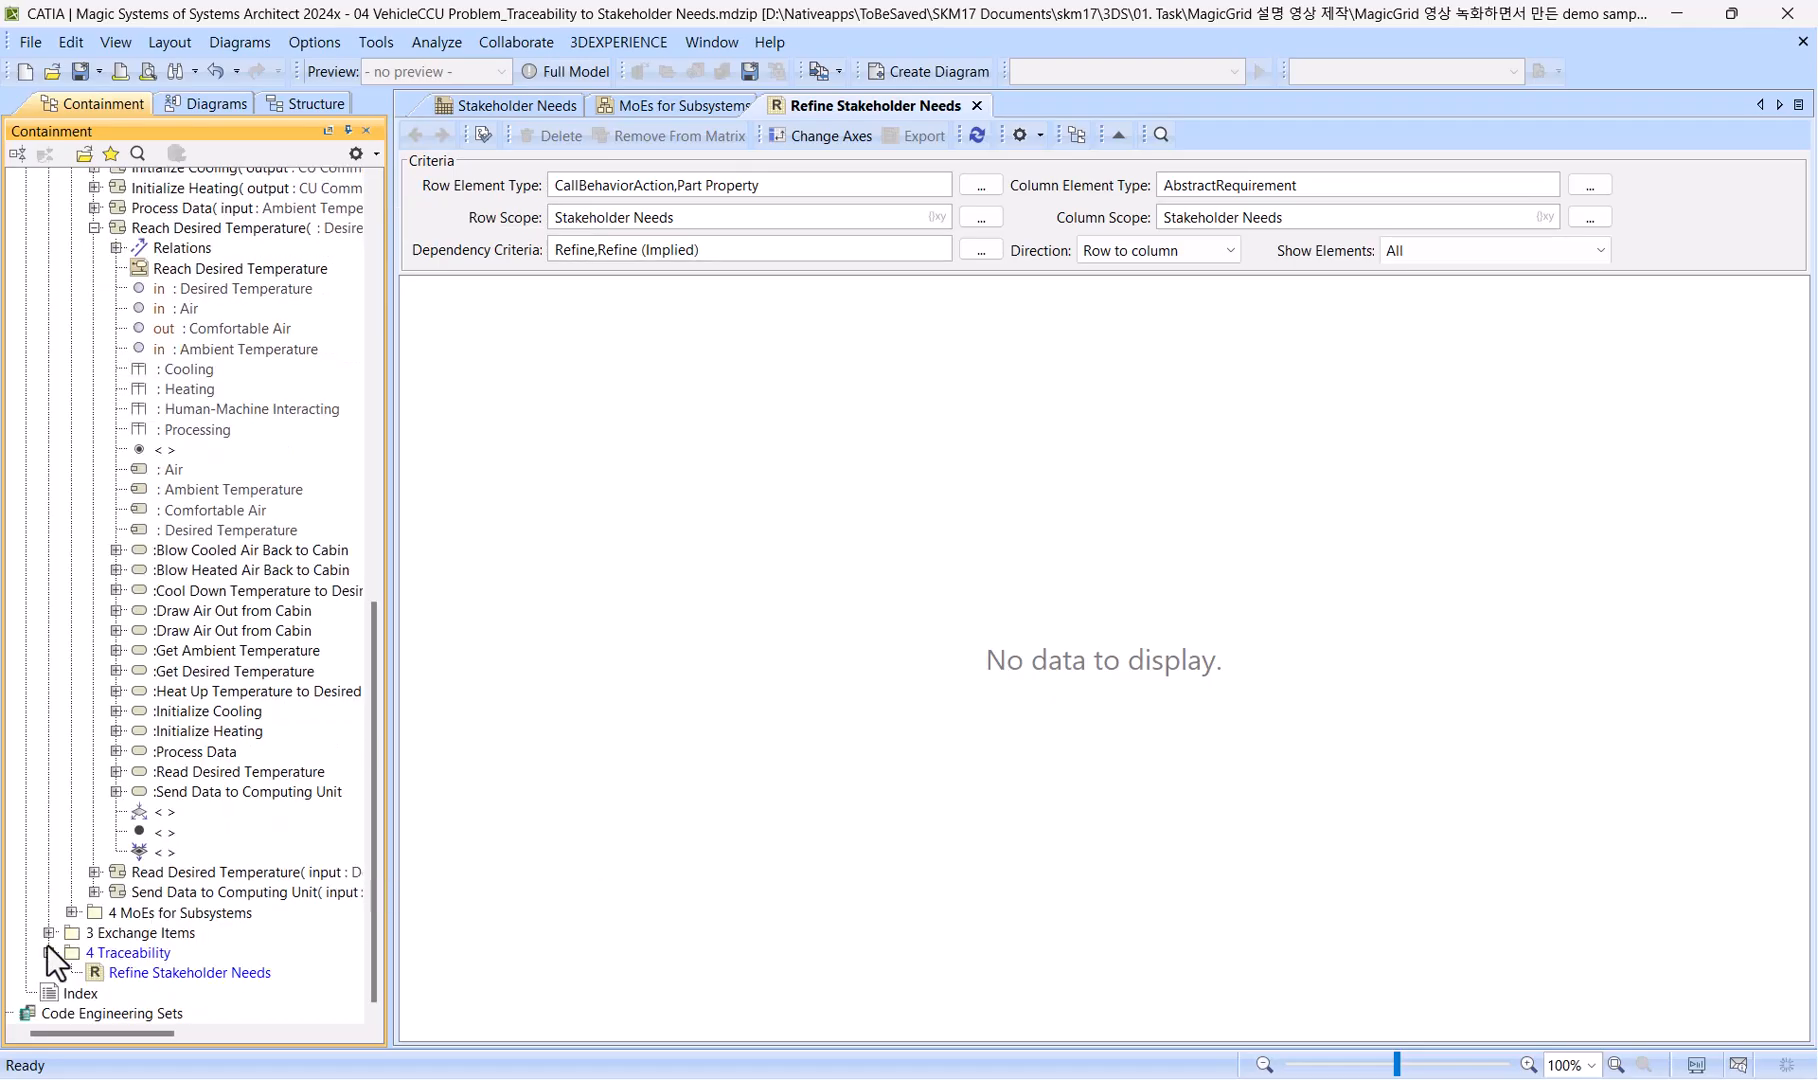
pyautogui.click(71, 912)
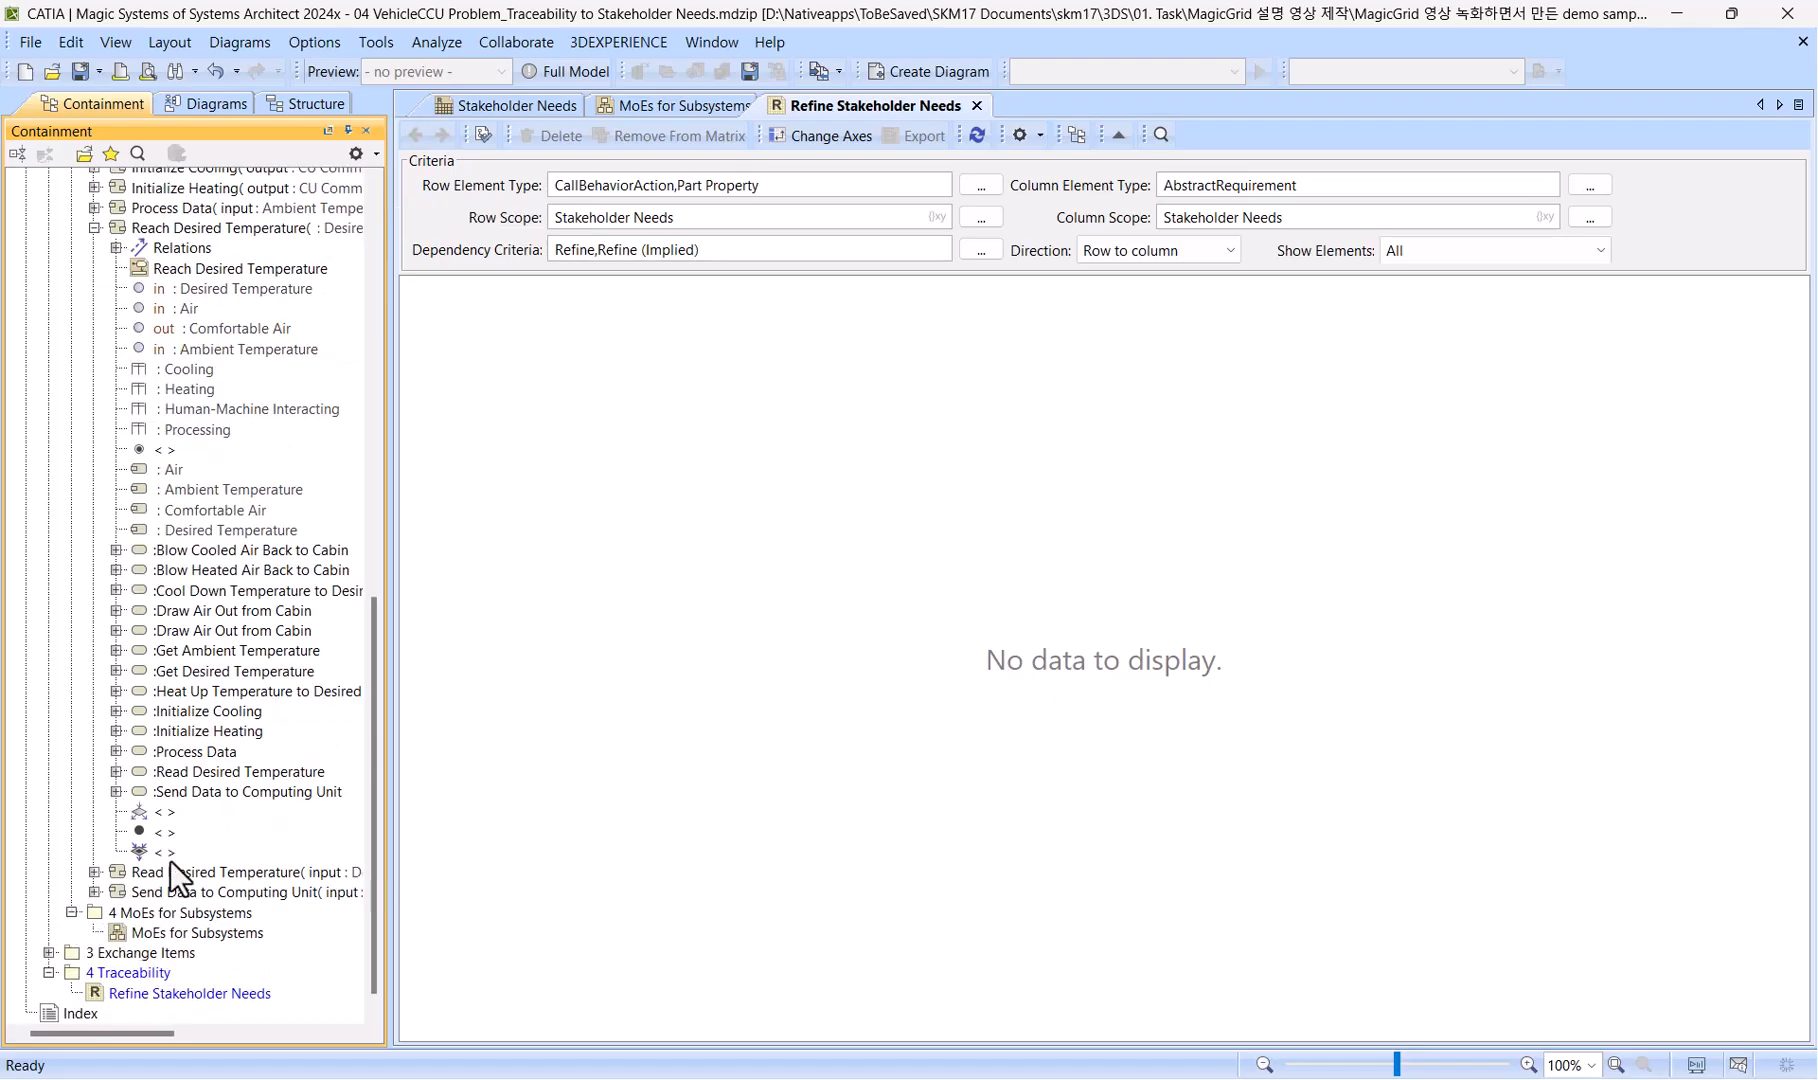
pyautogui.scroll(14, 179, 839)
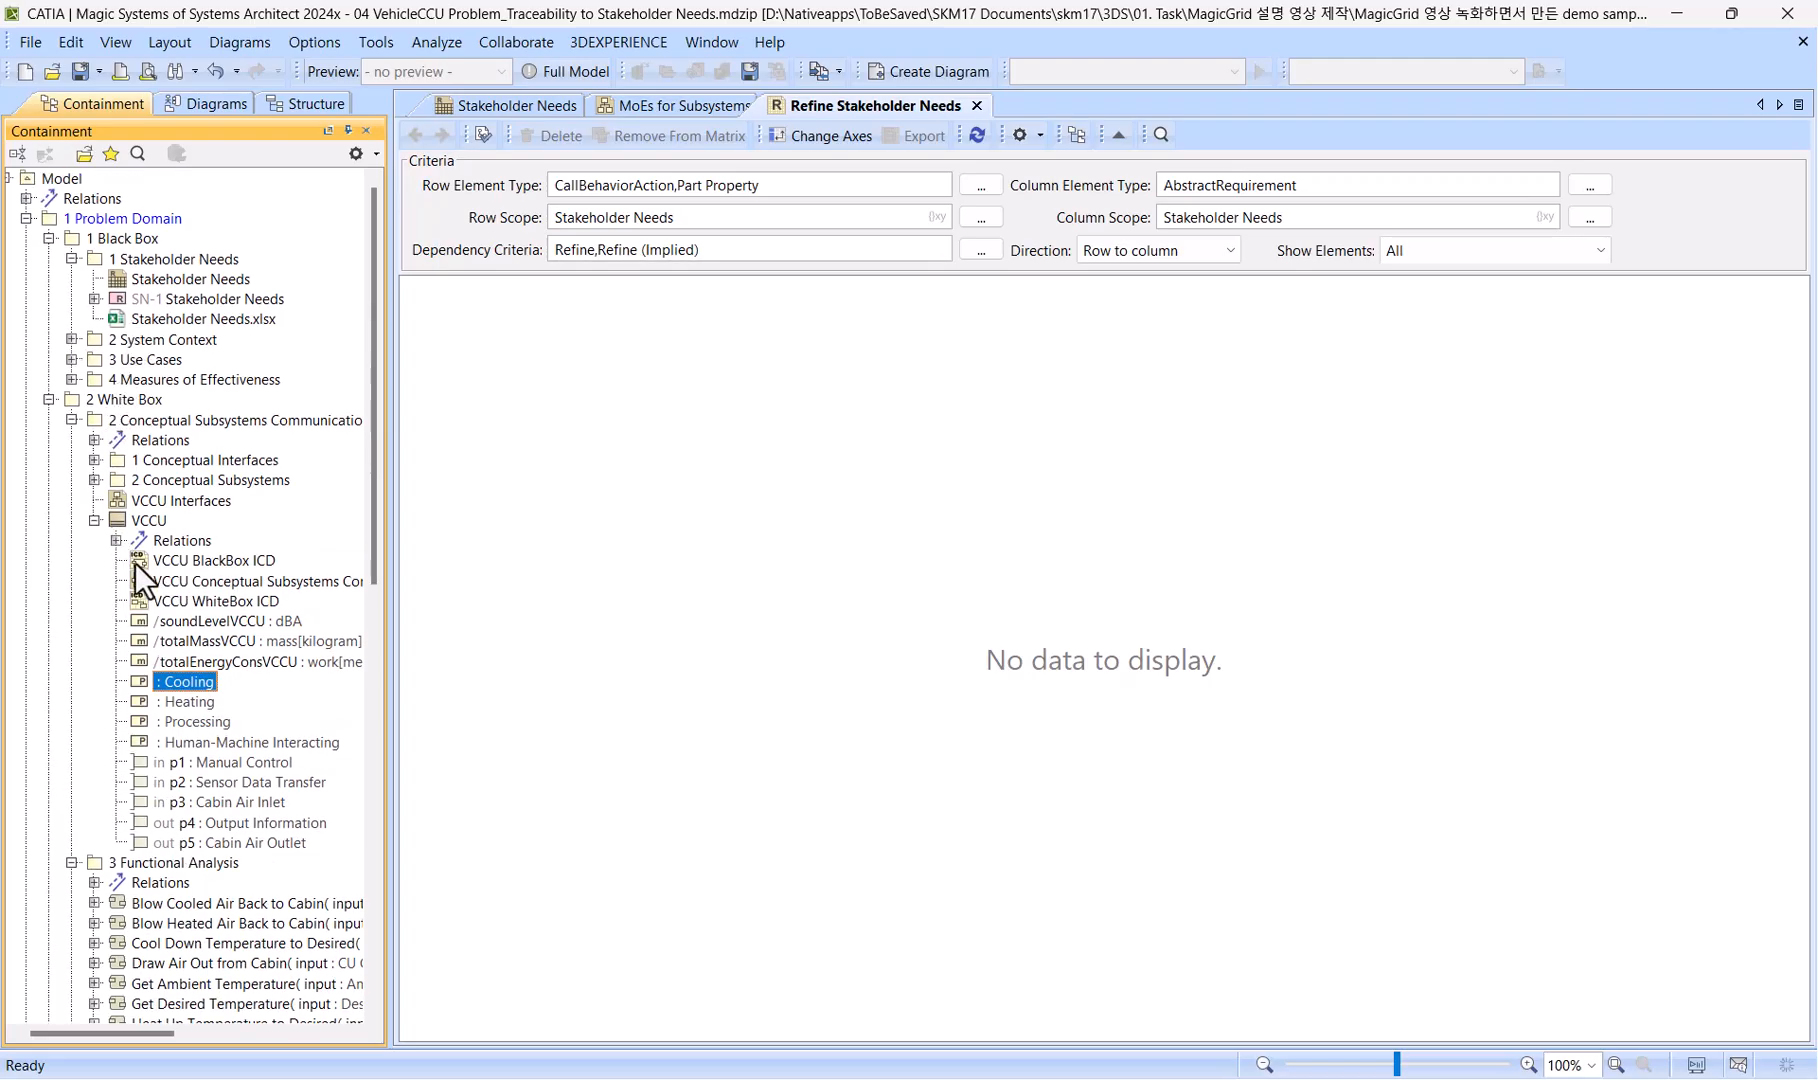
pyautogui.click(195, 621)
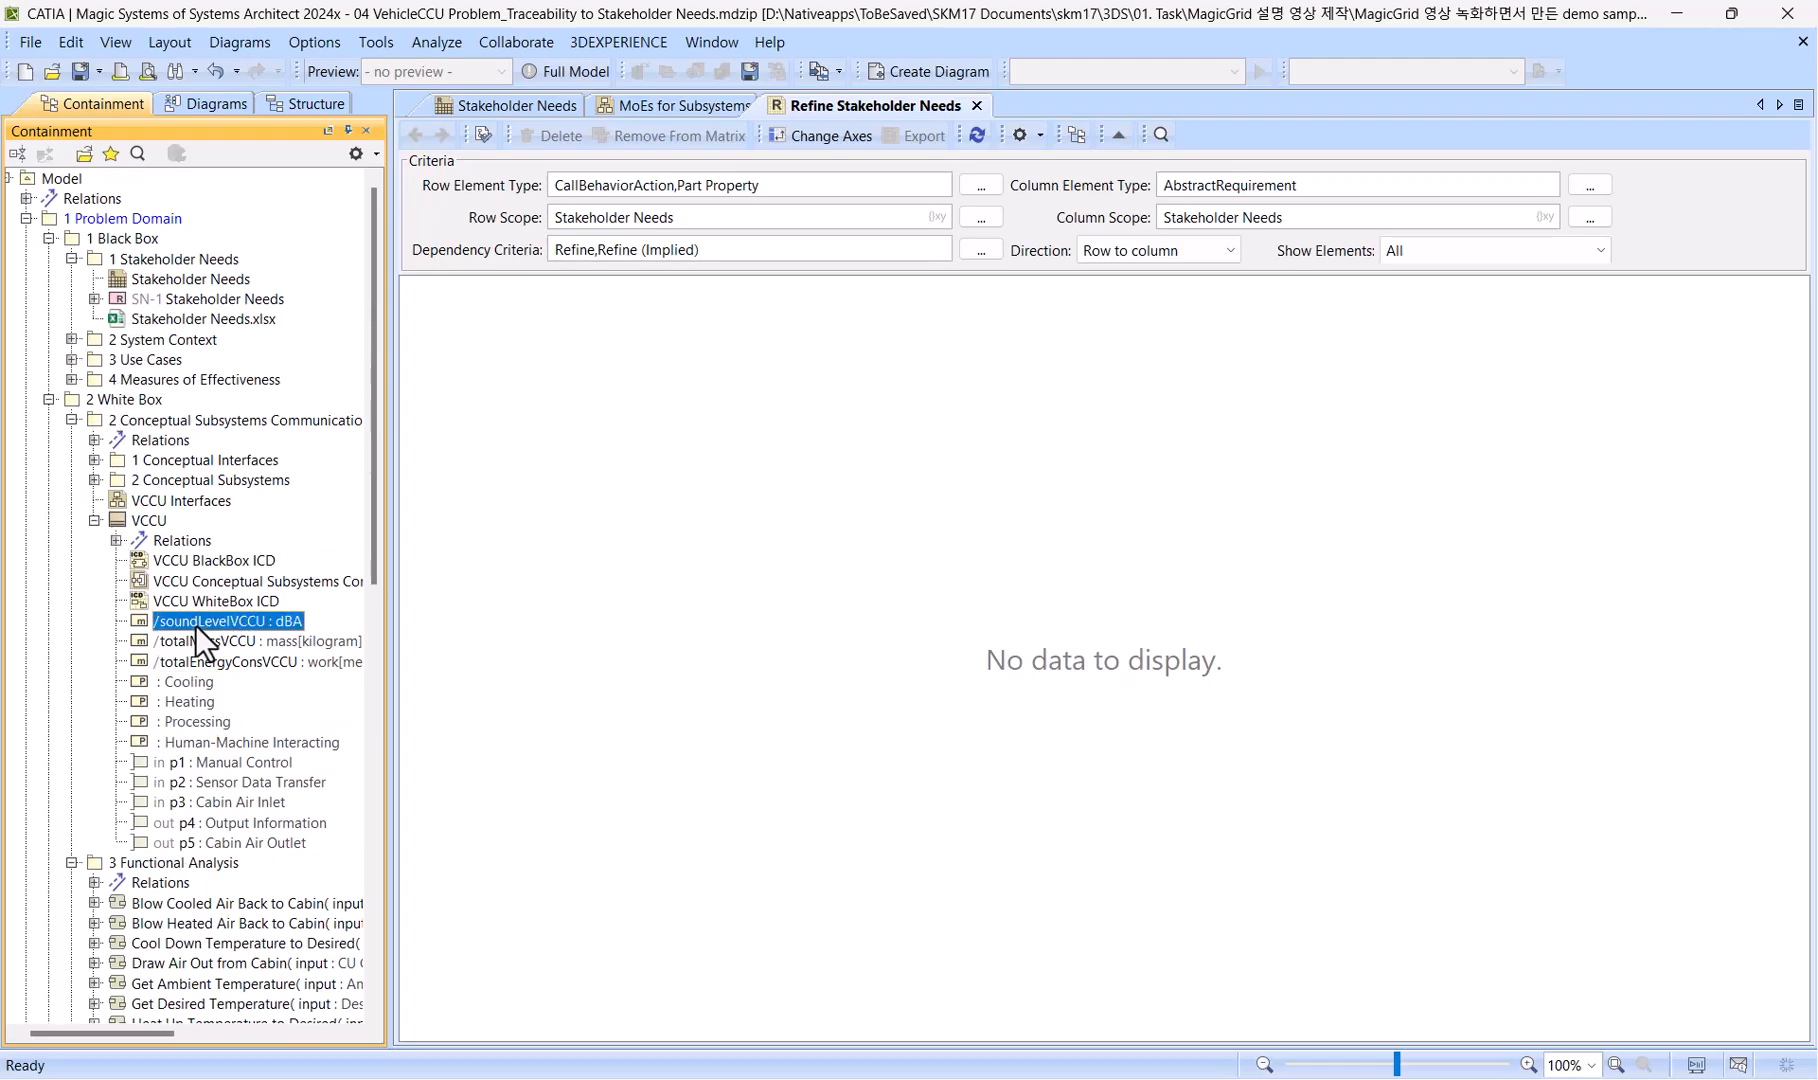
pyautogui.moveTo(195, 625); pyautogui.dragTo(834, 182)
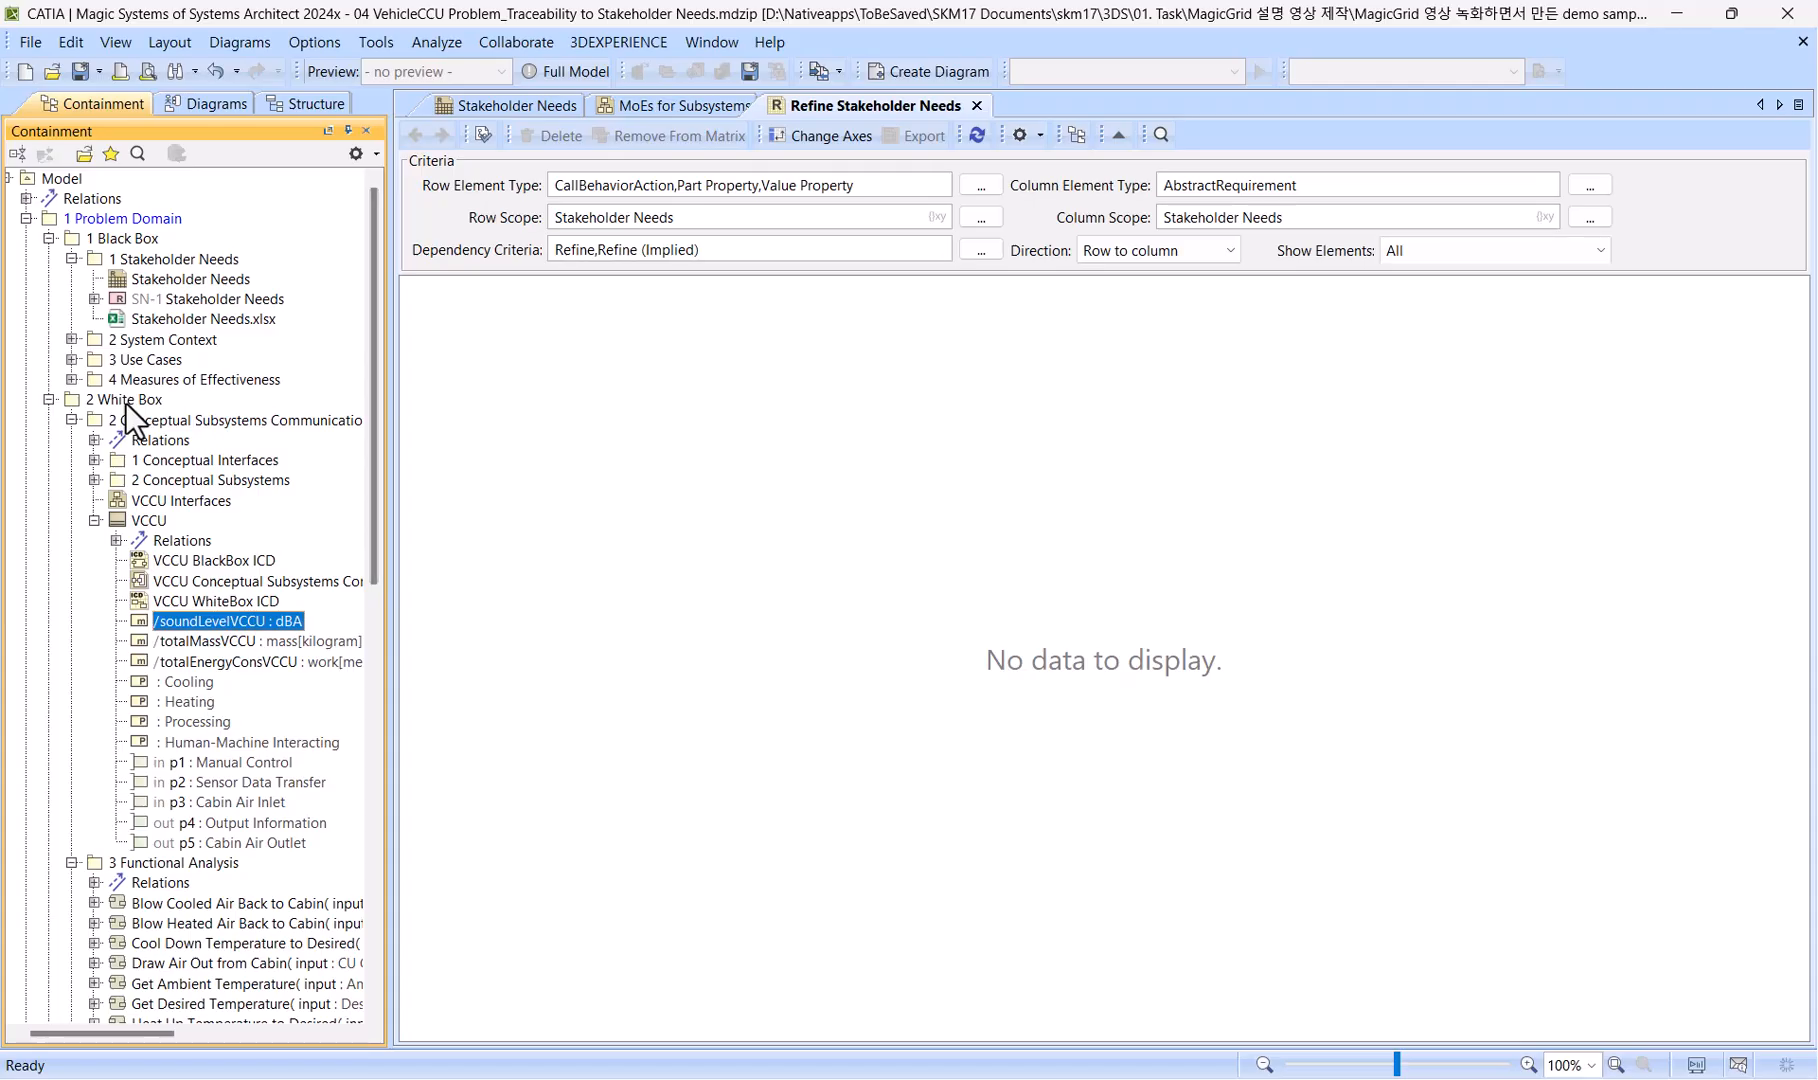
pyautogui.moveTo(125, 402); pyautogui.dragTo(720, 224)
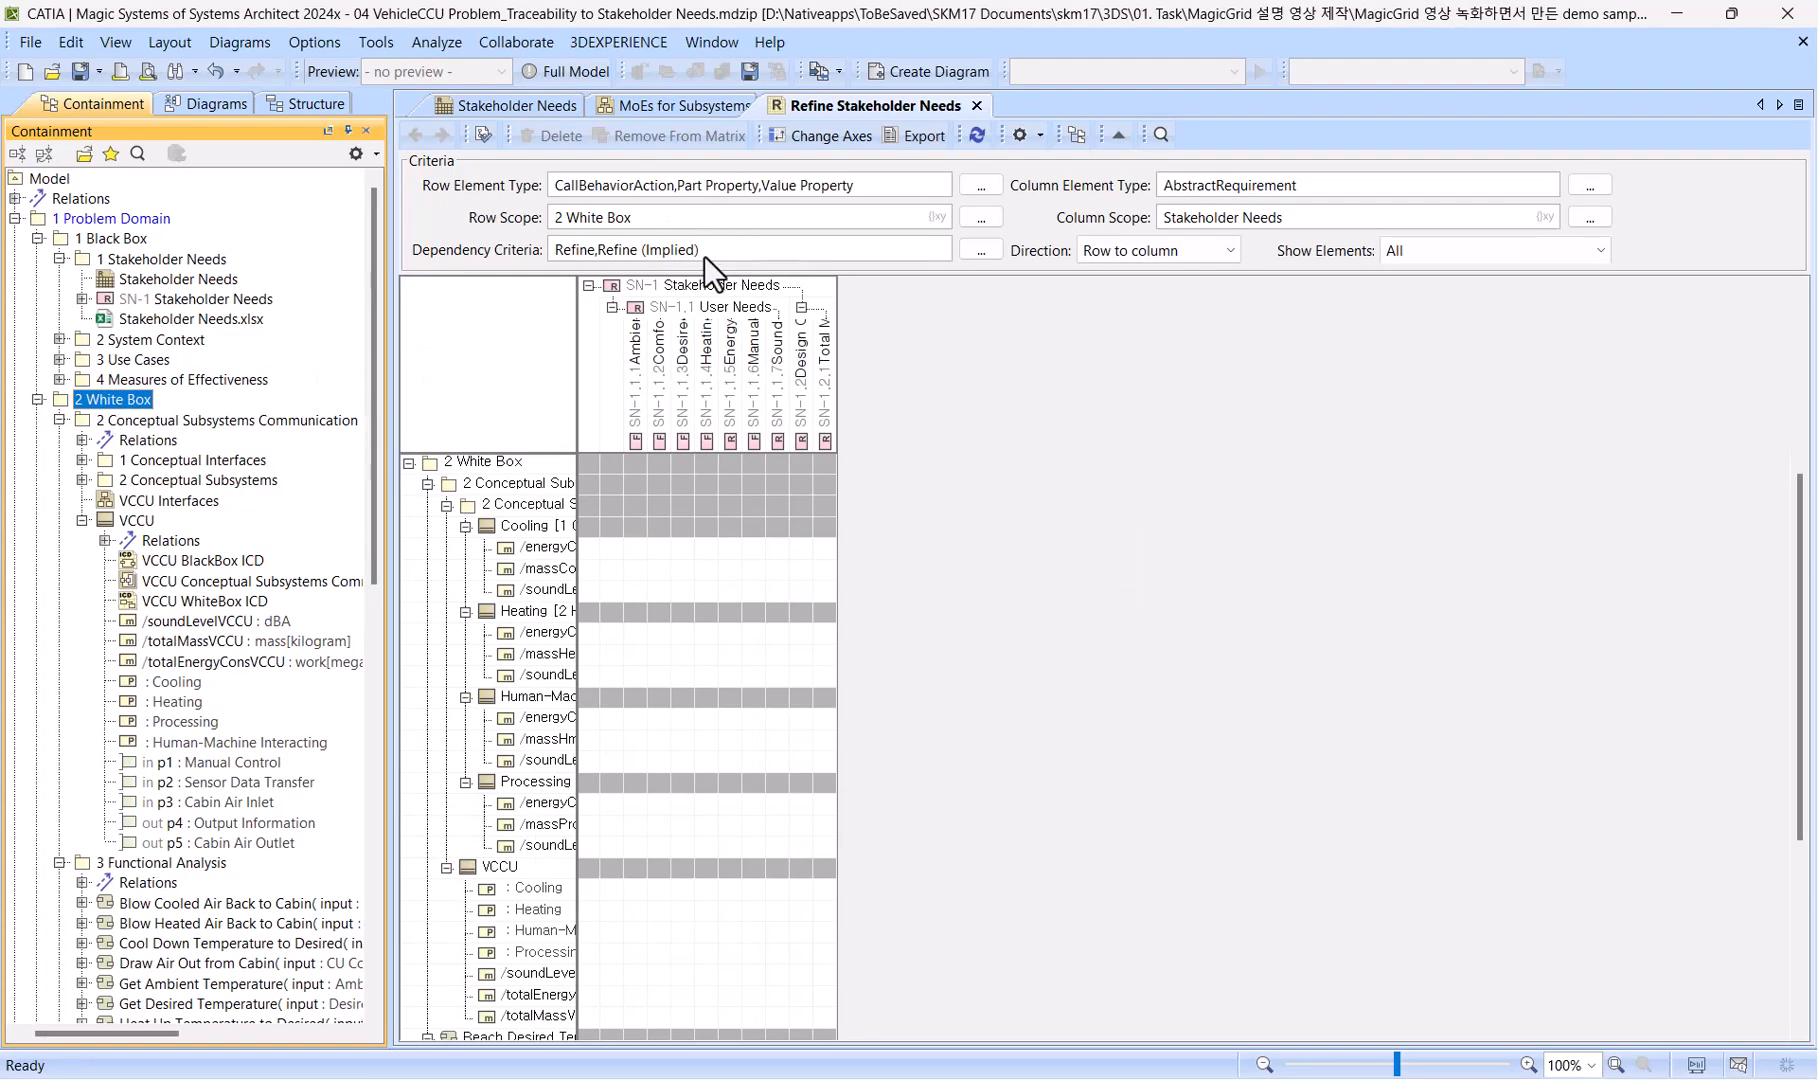
# Add Proxy Port to the matrix's row element types and refresh the matrix content.
pyautogui.click(976, 184)
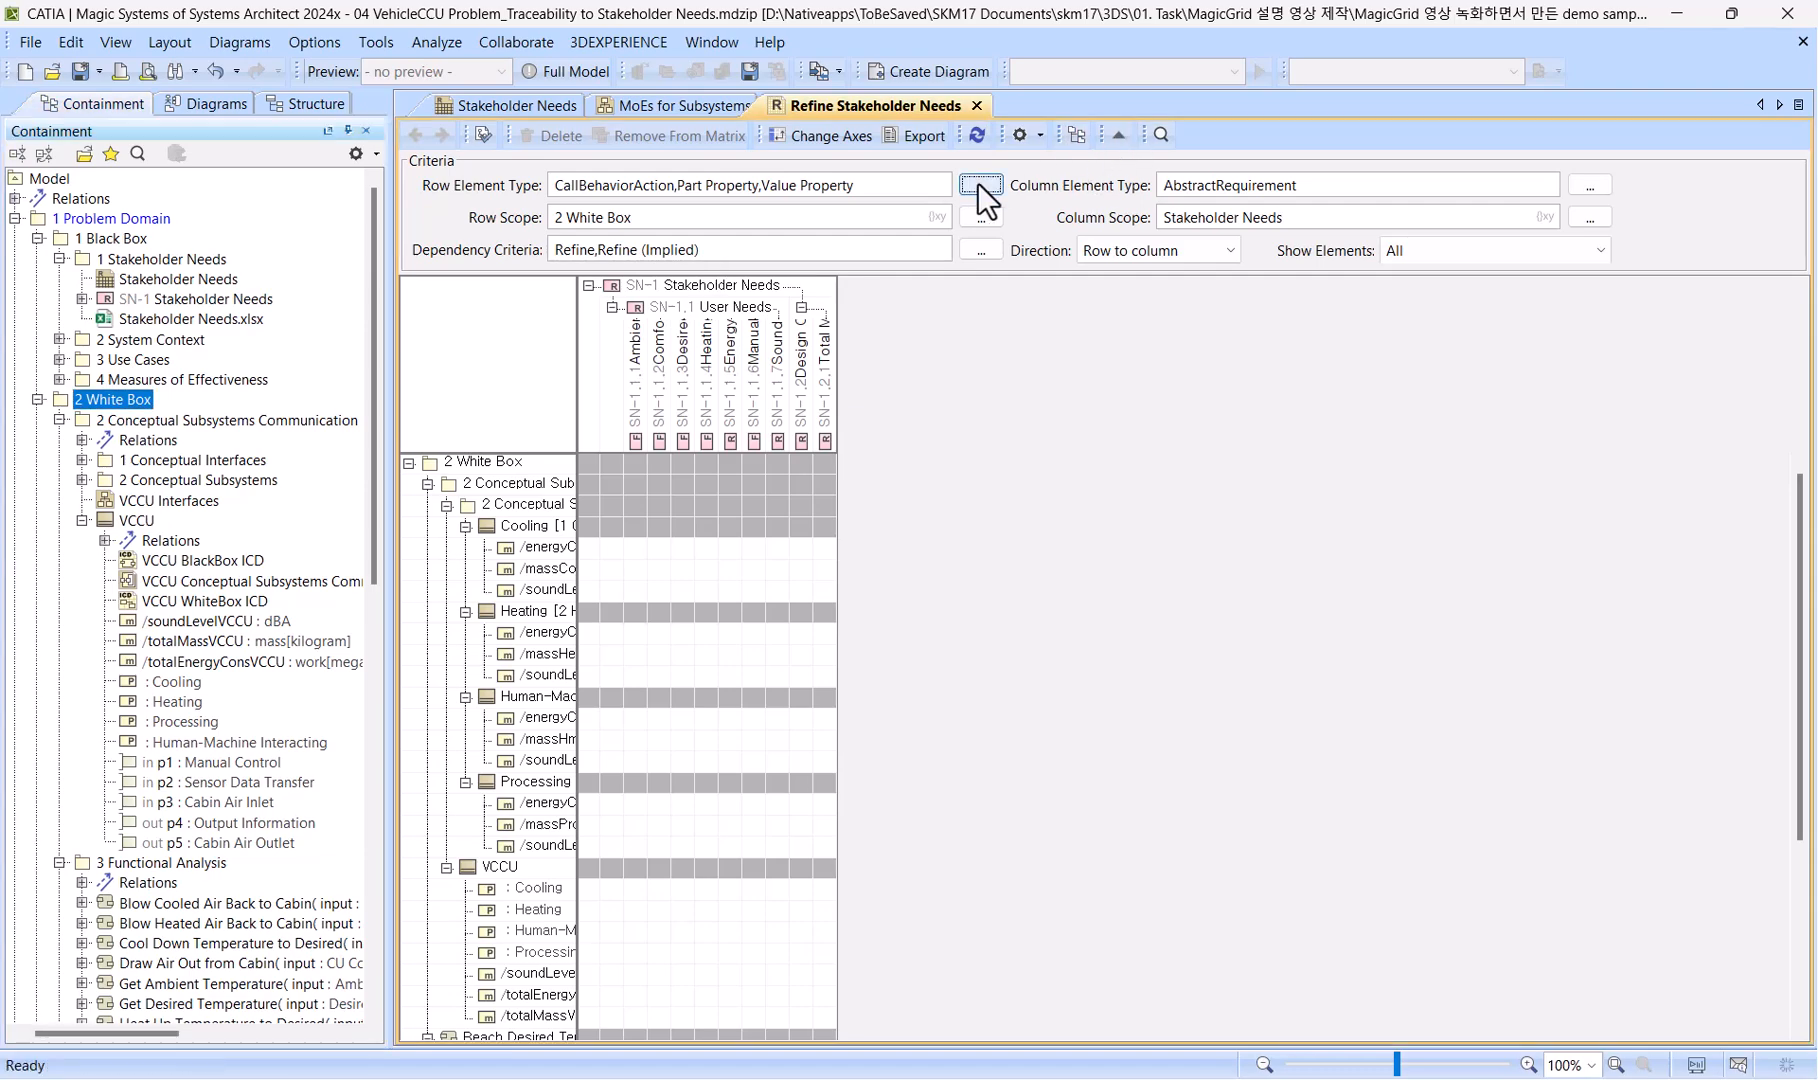
pyautogui.write('proxy')
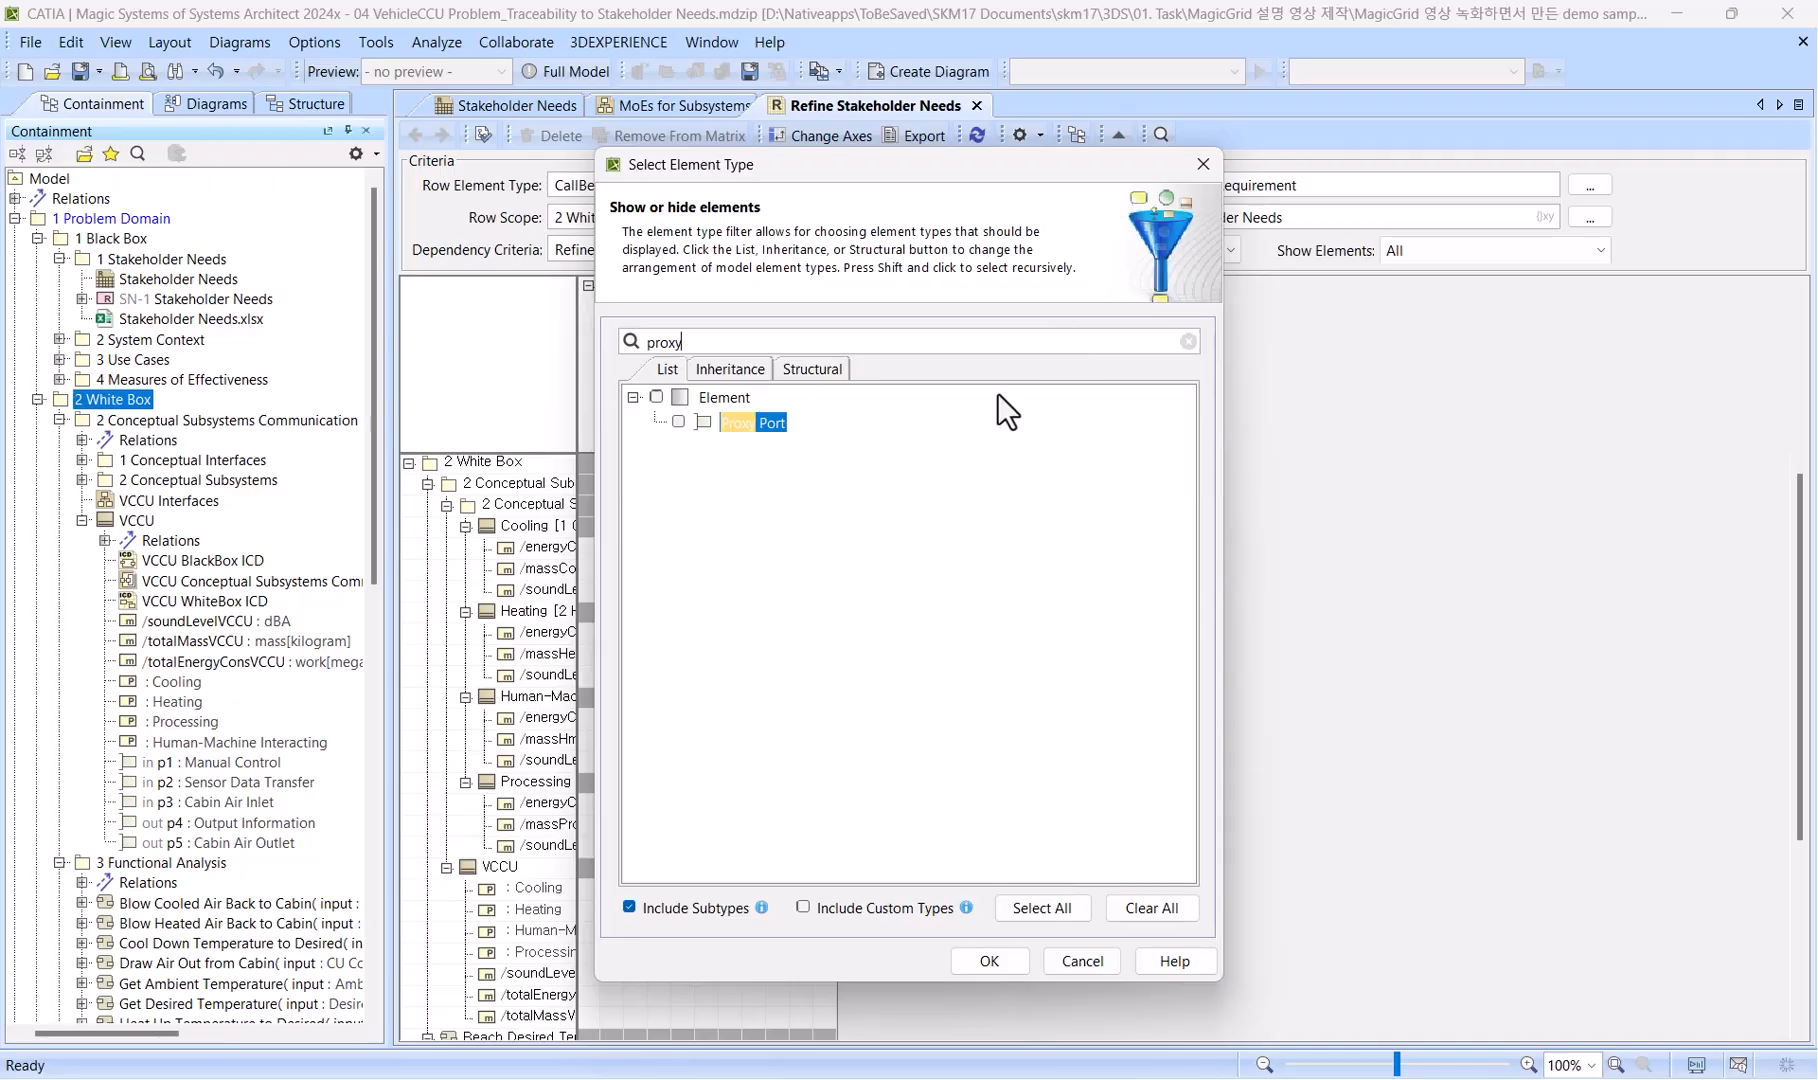
pyautogui.click(679, 422)
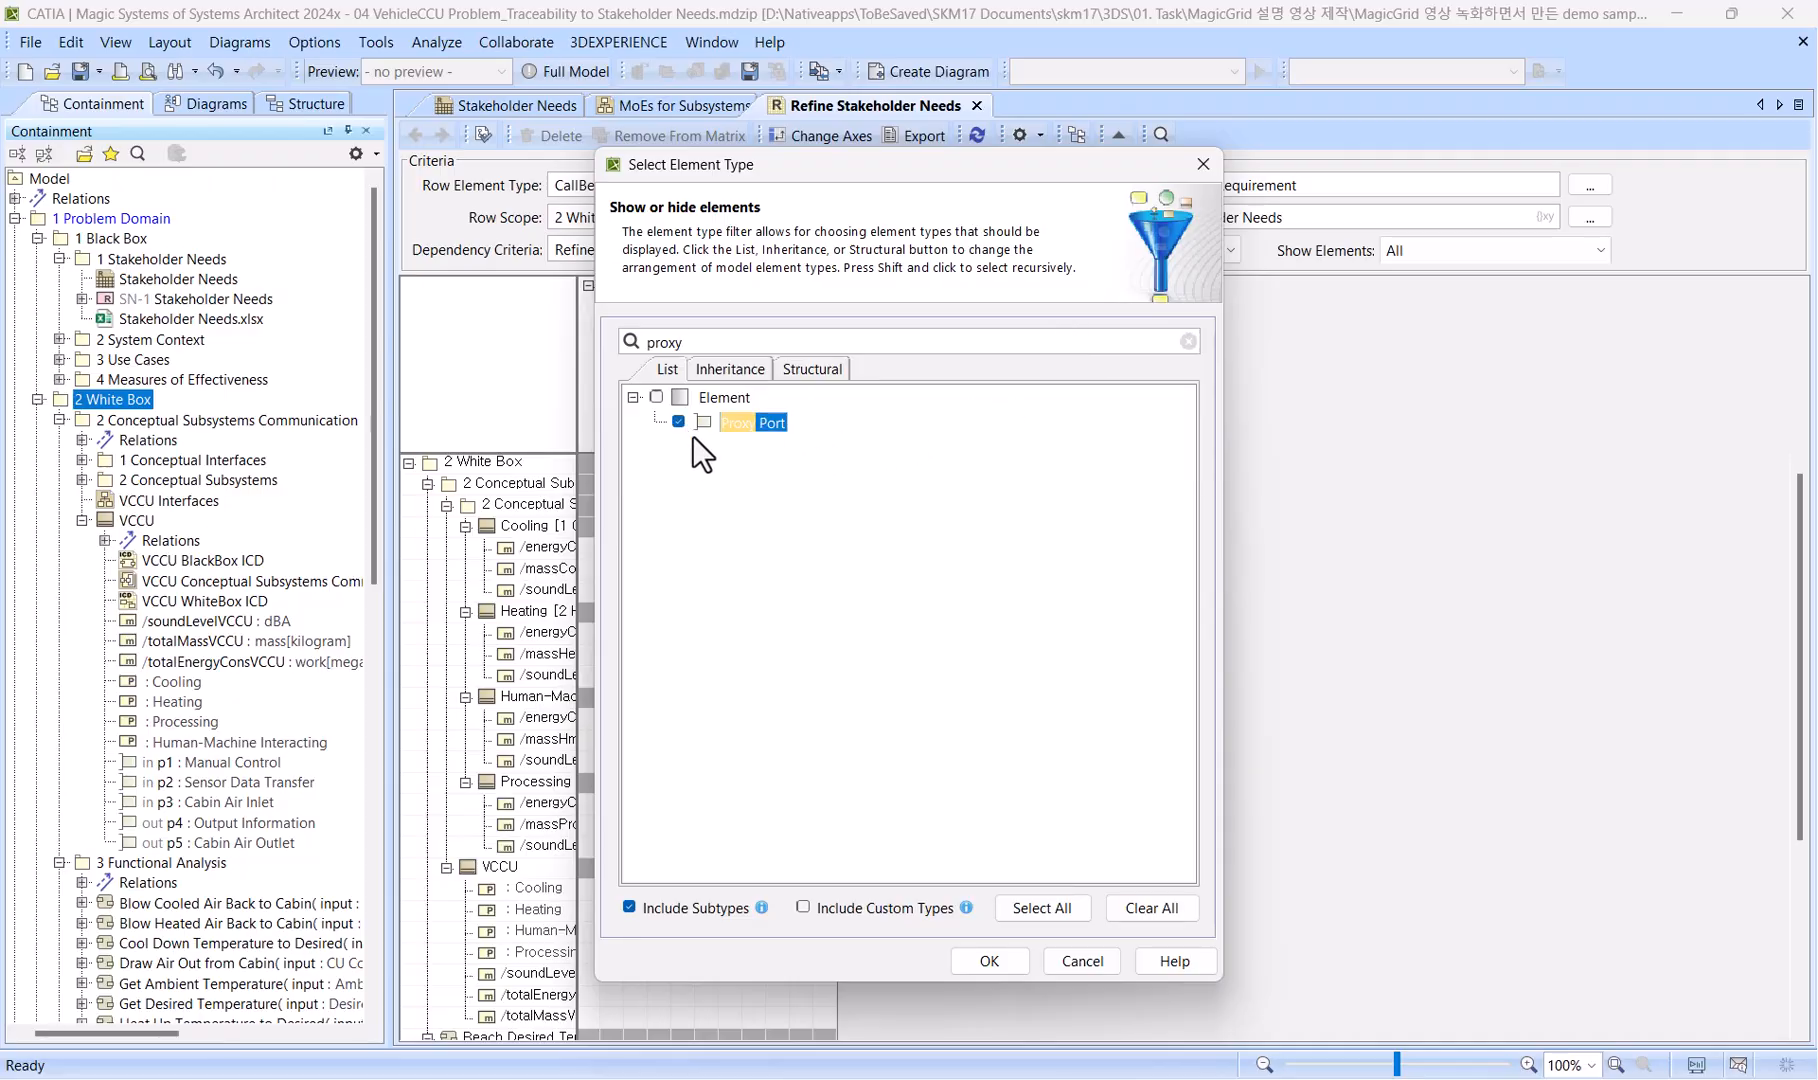
pyautogui.click(1007, 958)
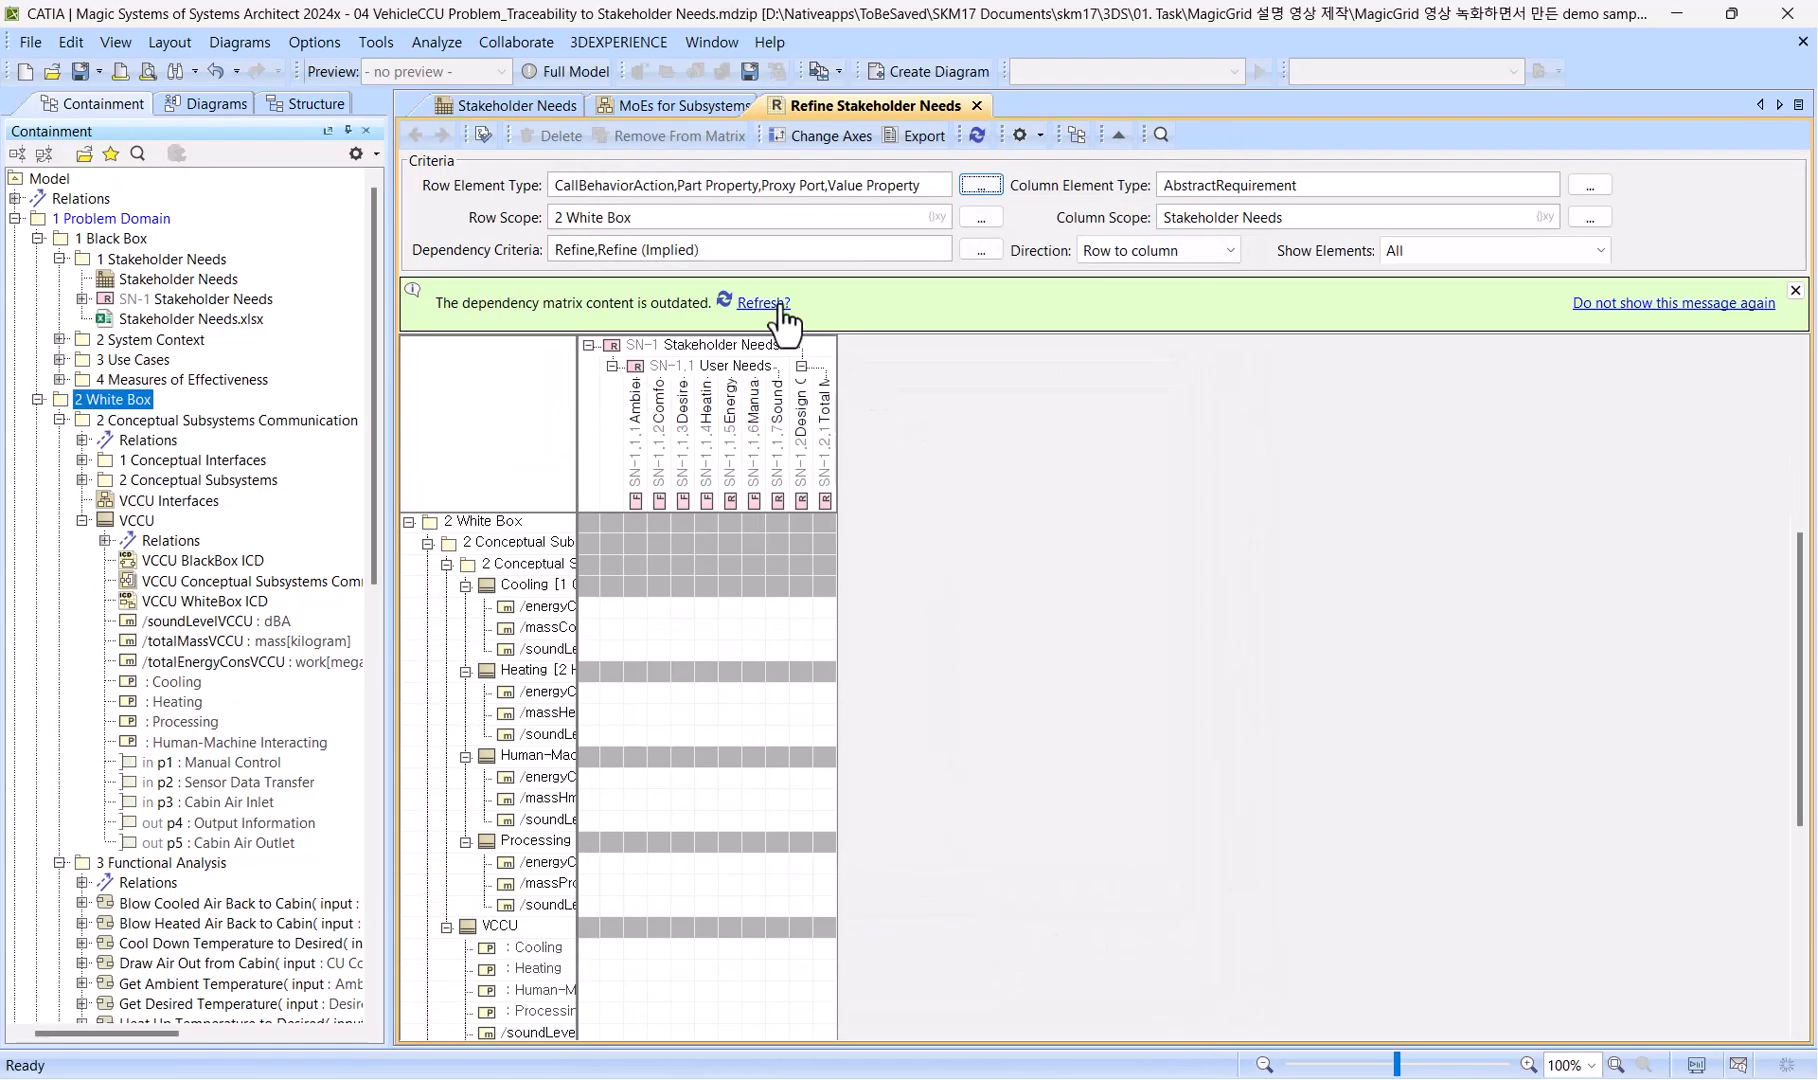
pyautogui.click(779, 306)
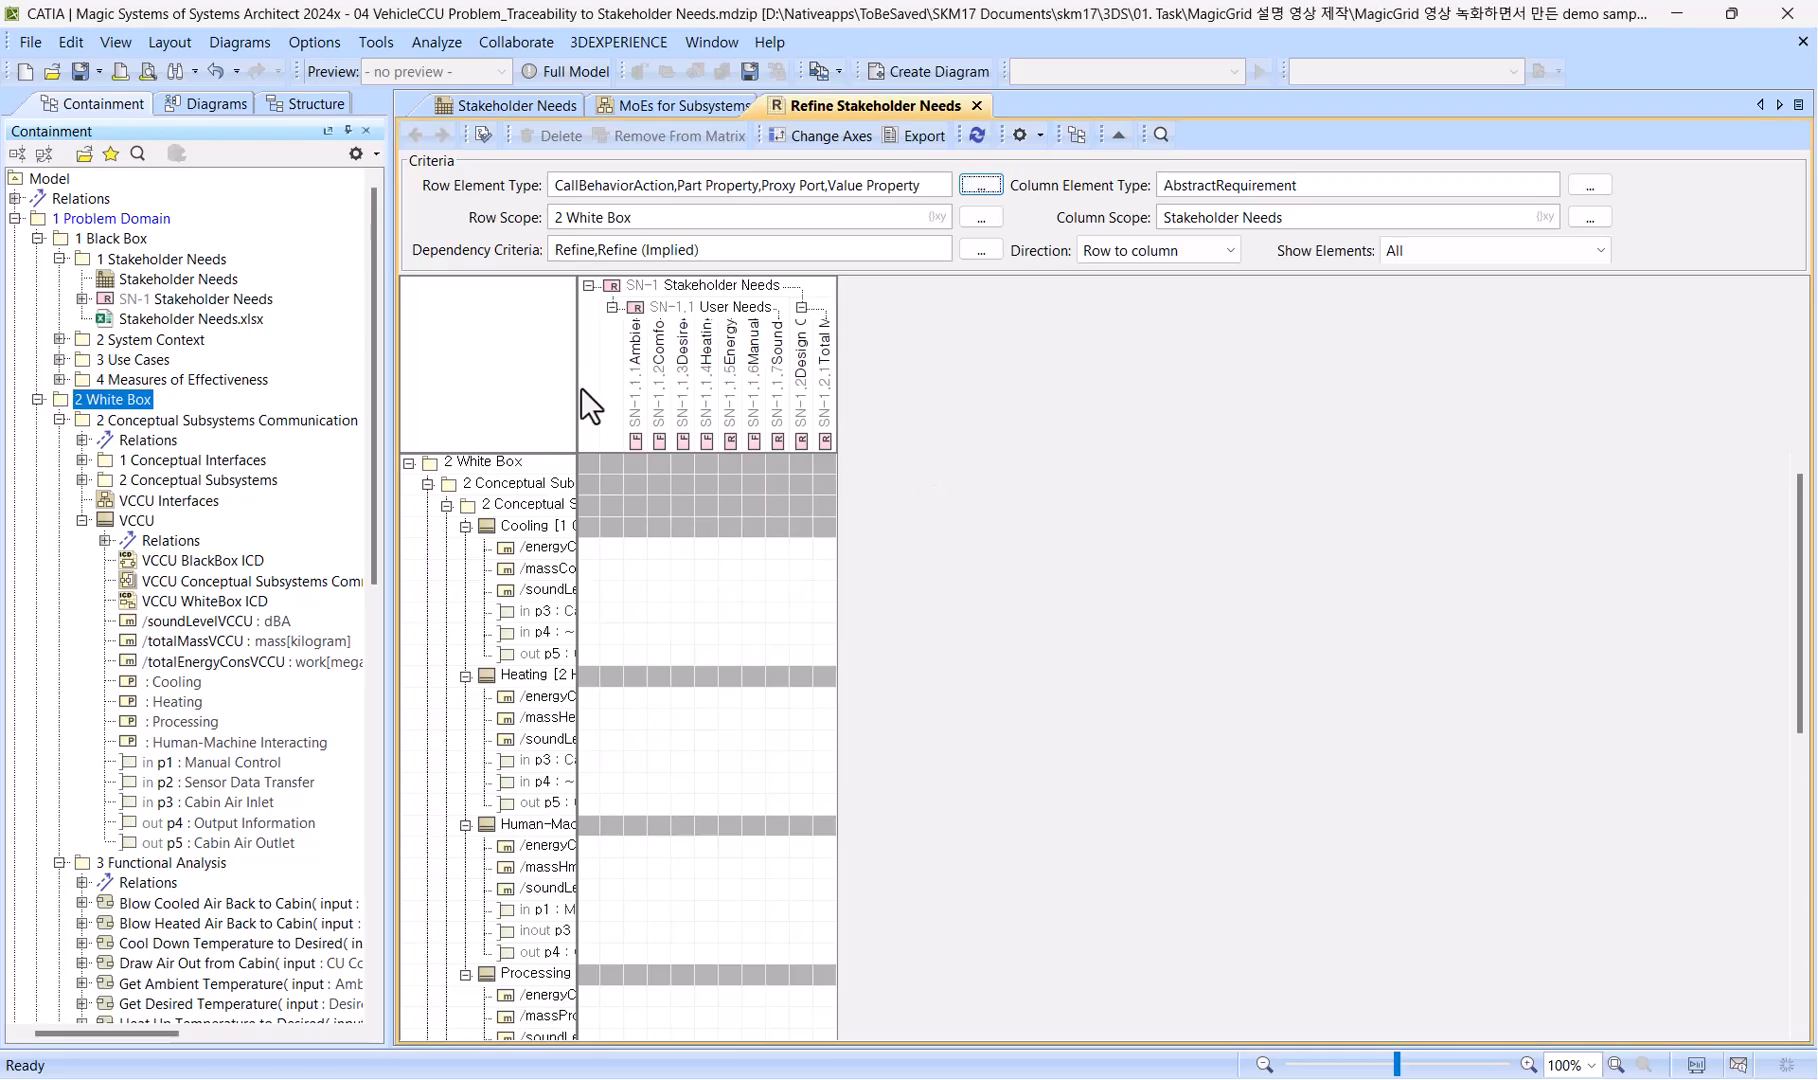
# Enlarge the matrix headers and create Refine relations from energyConsCool, massCool and soundLevelCool to Energy Consumption, Total Mass and Sound Level respectively.
pyautogui.moveTo(576, 383); pyautogui.dragTo(810, 371)
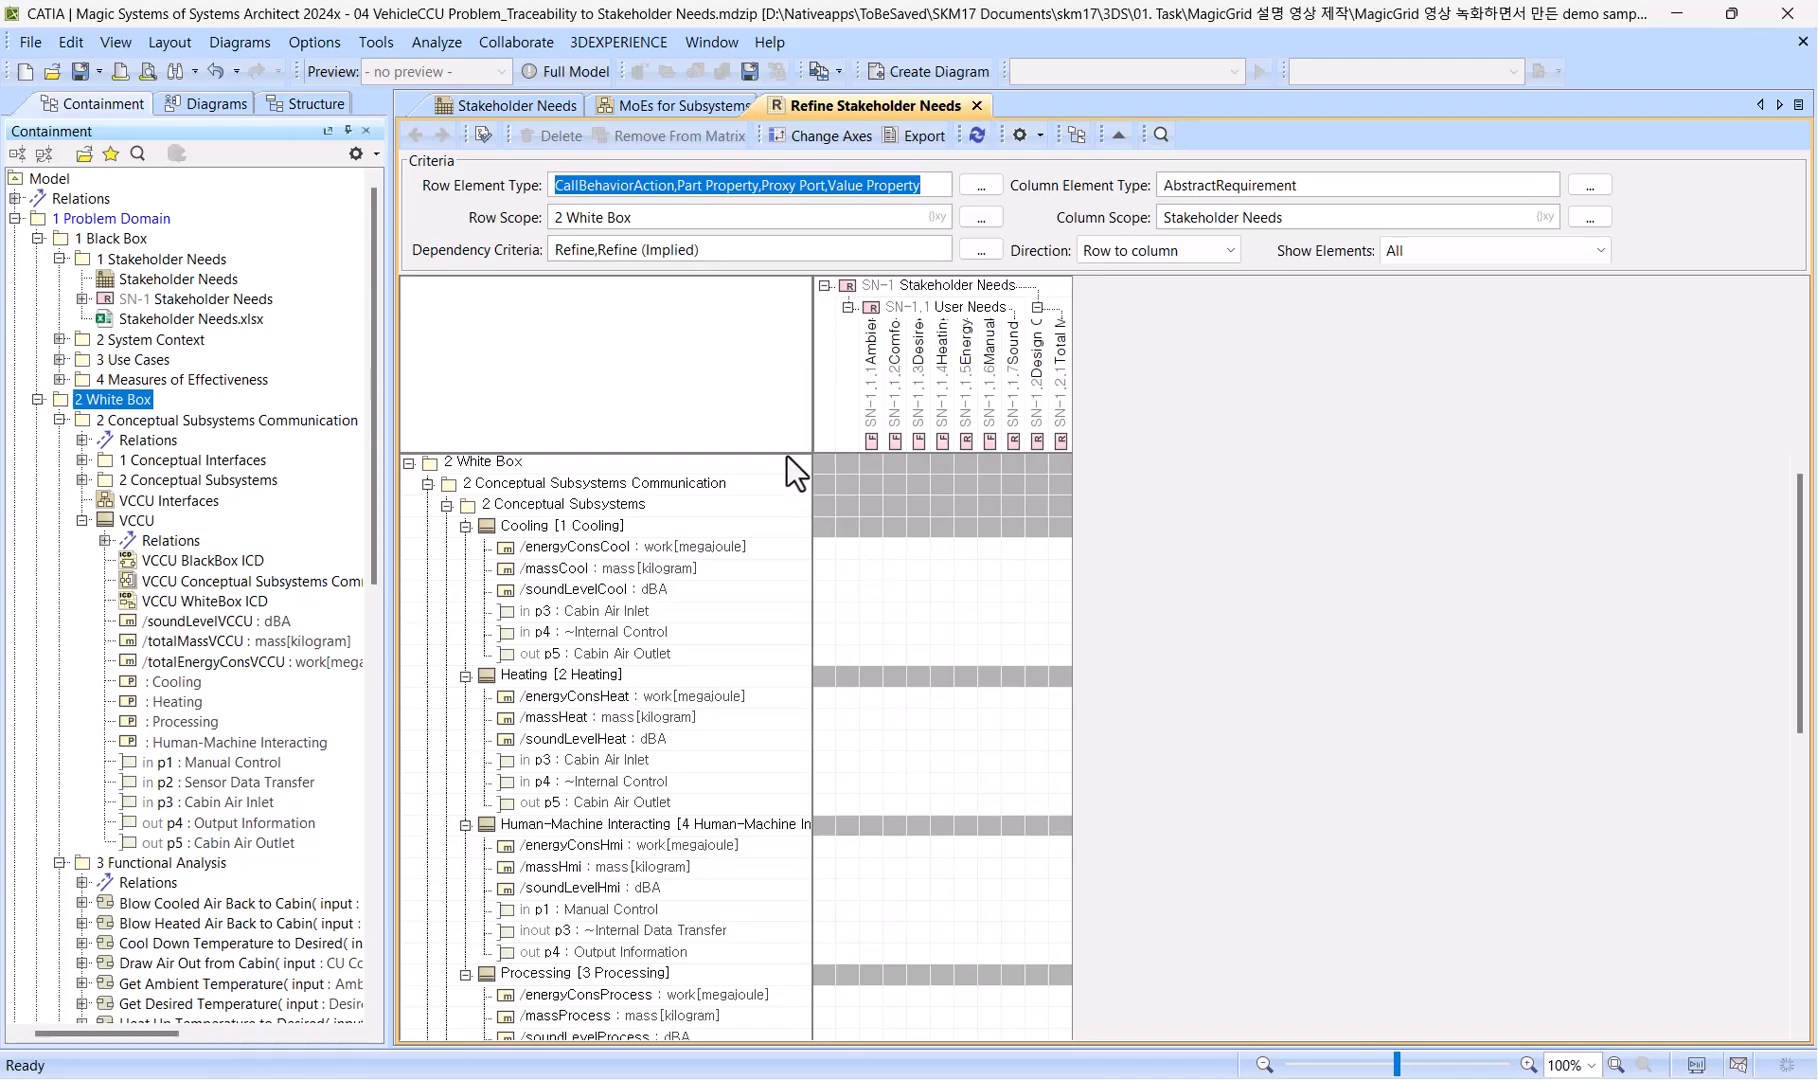
pyautogui.moveTo(790, 453); pyautogui.dragTo(789, 556)
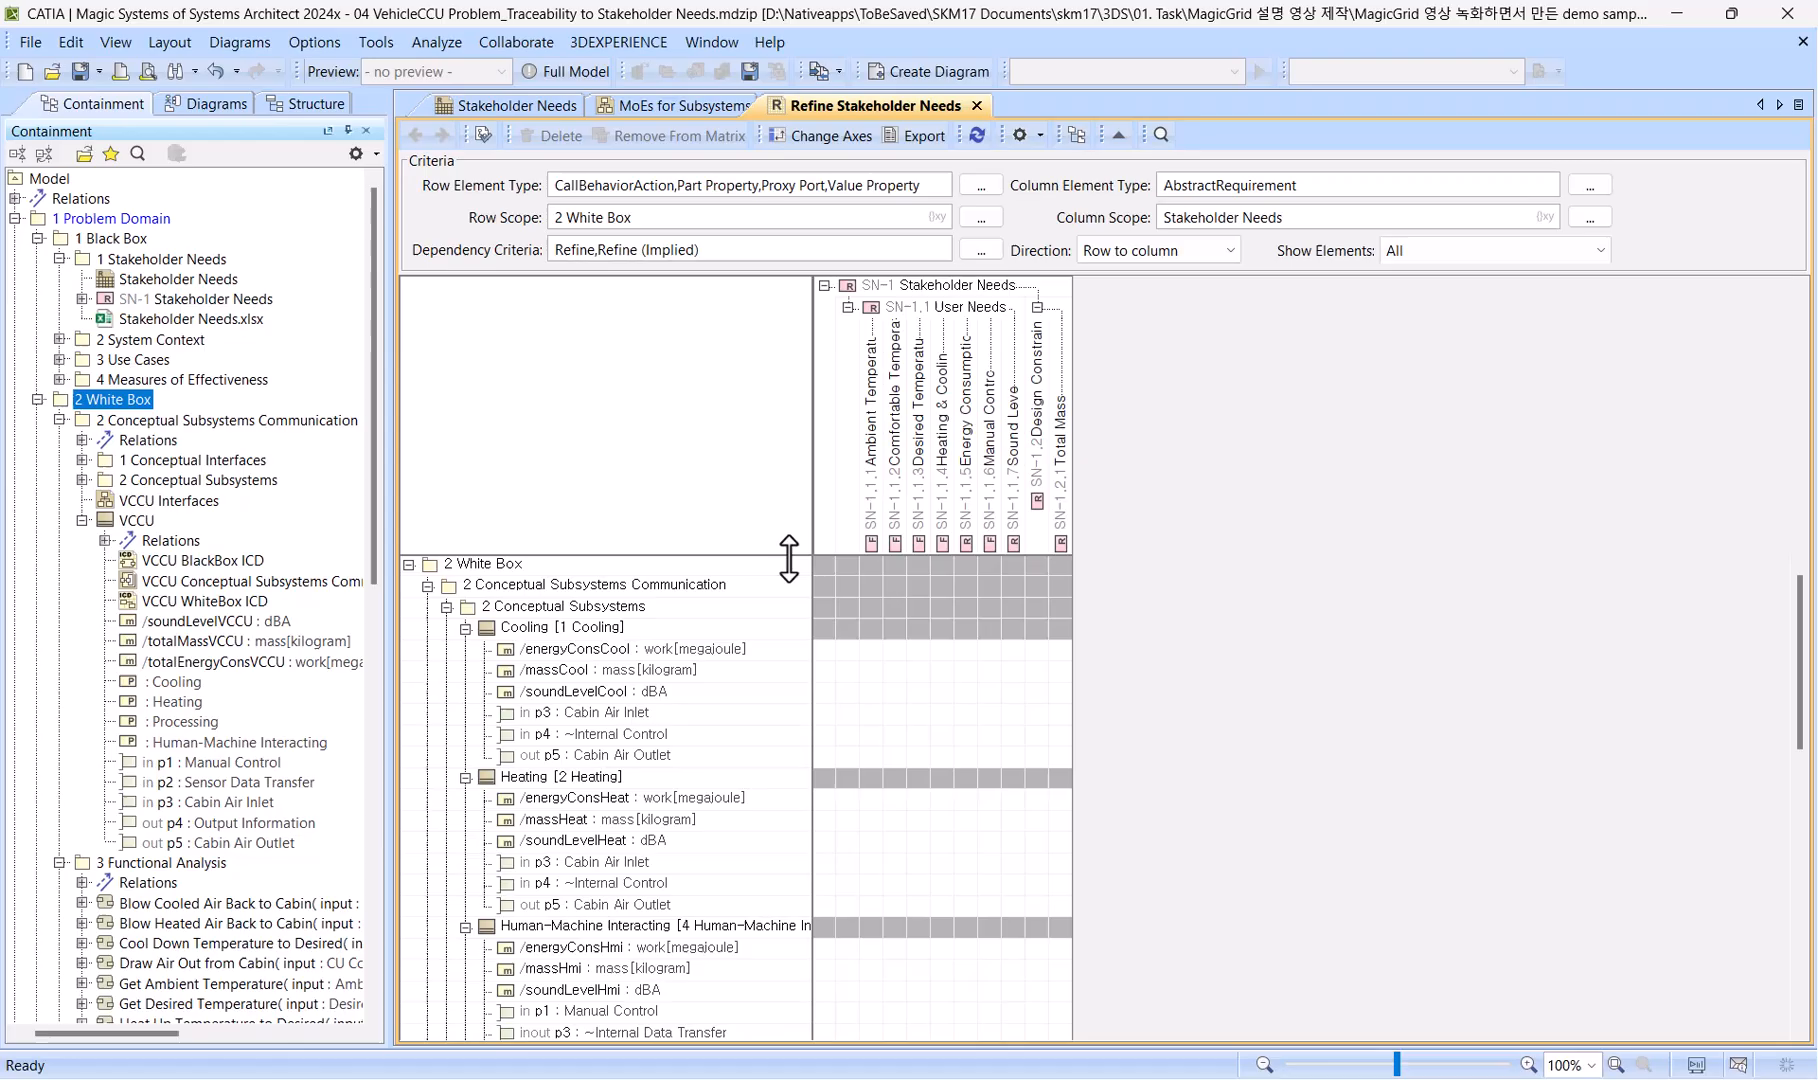
pyautogui.click(717, 648)
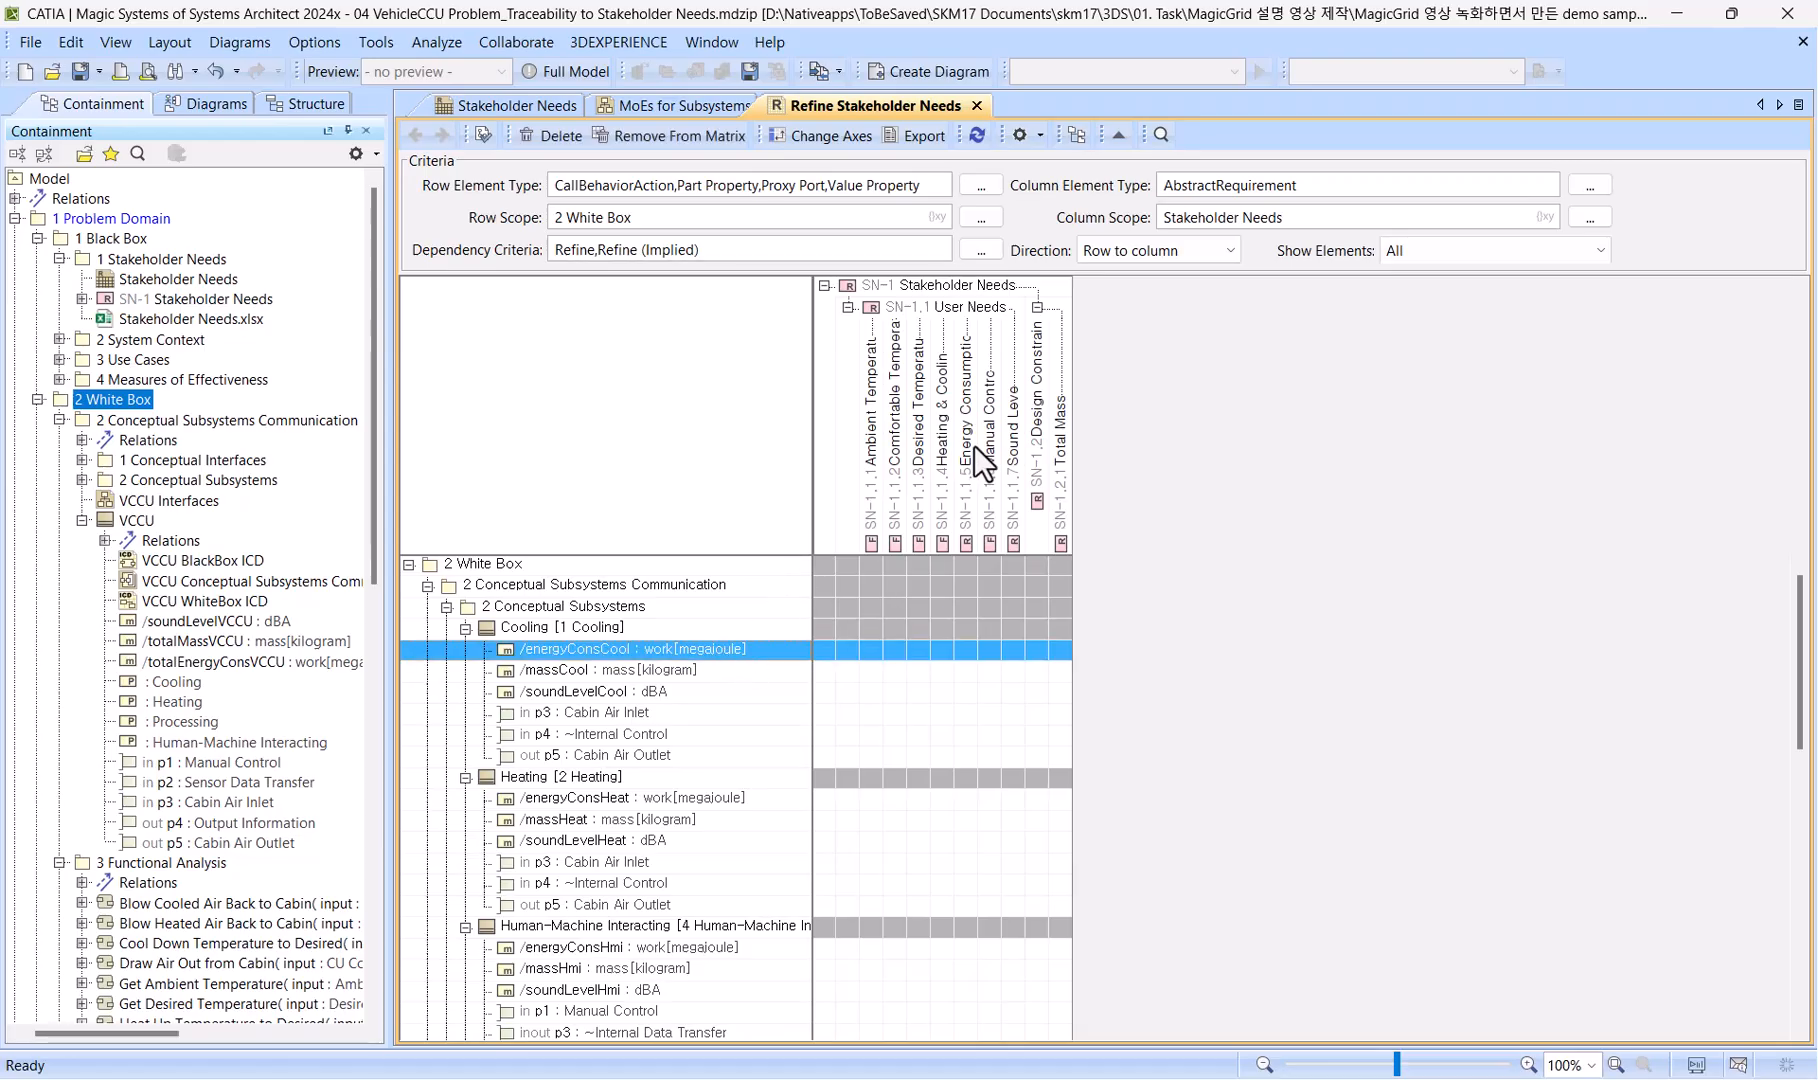
pyautogui.click(965, 648)
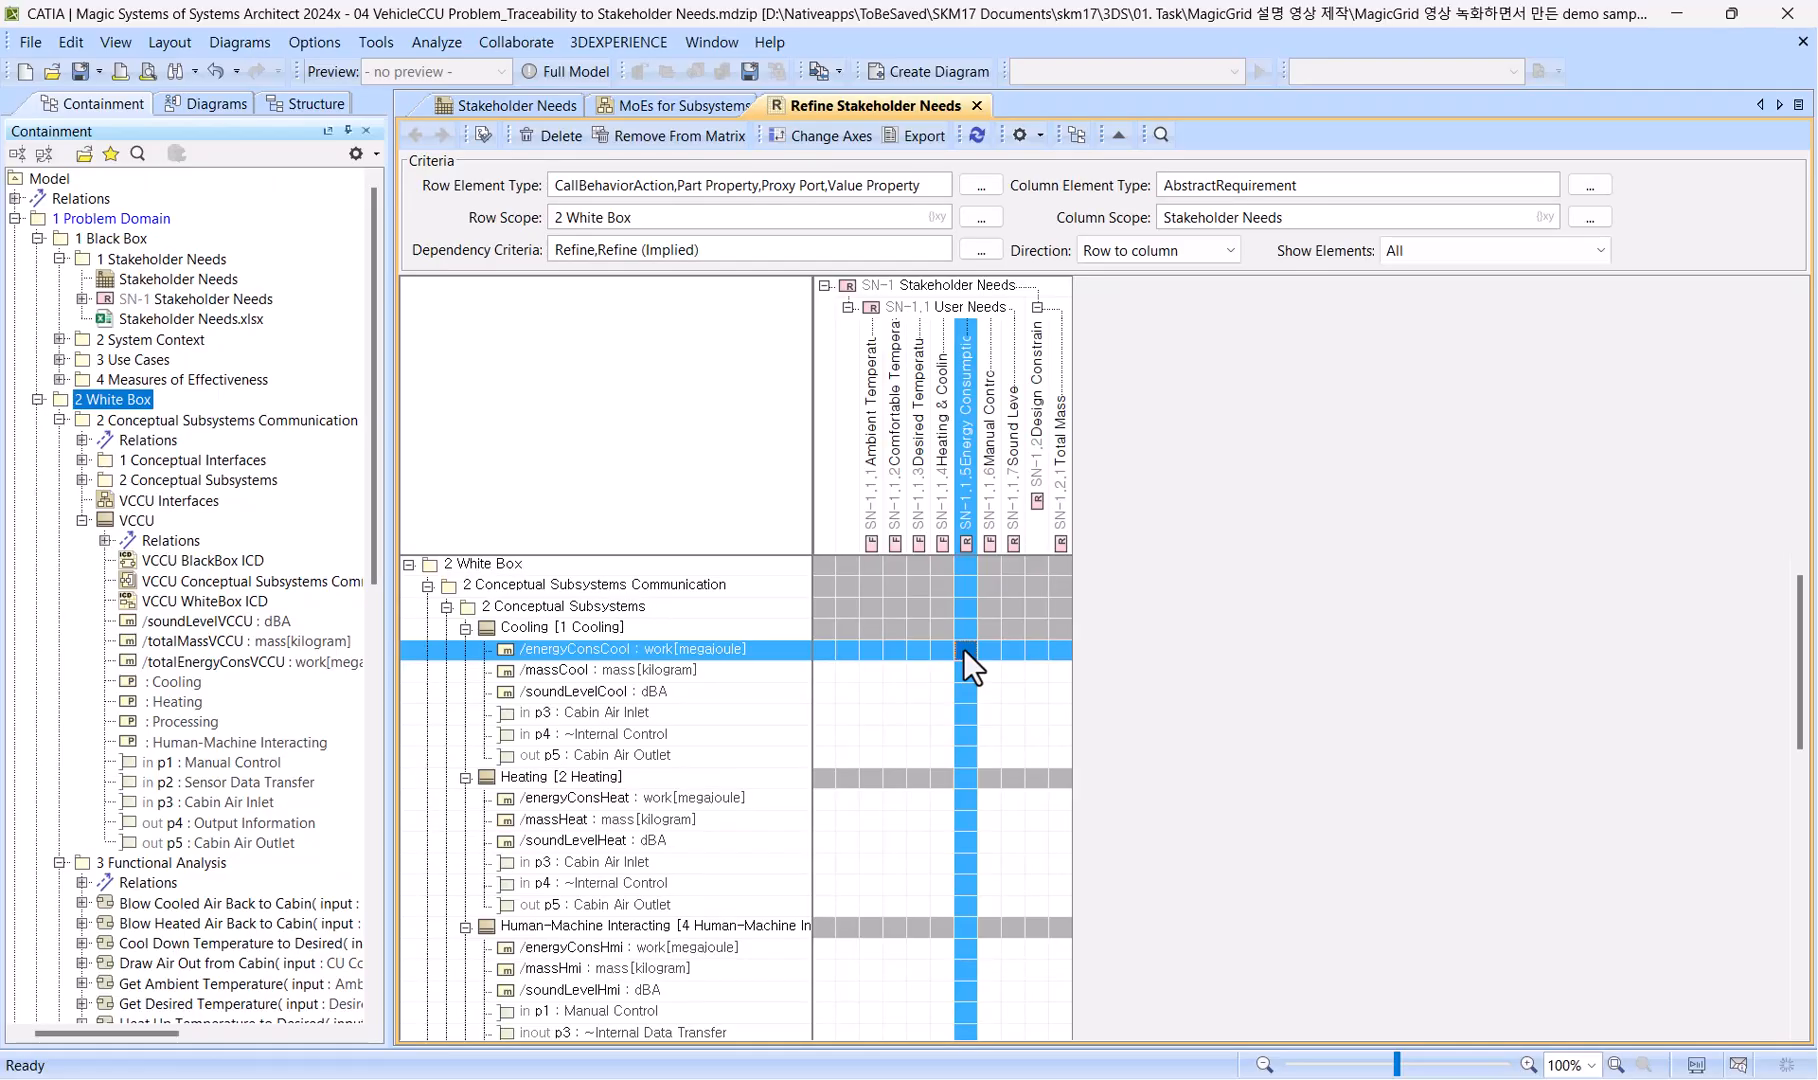
pyautogui.doubleClick(963, 648)
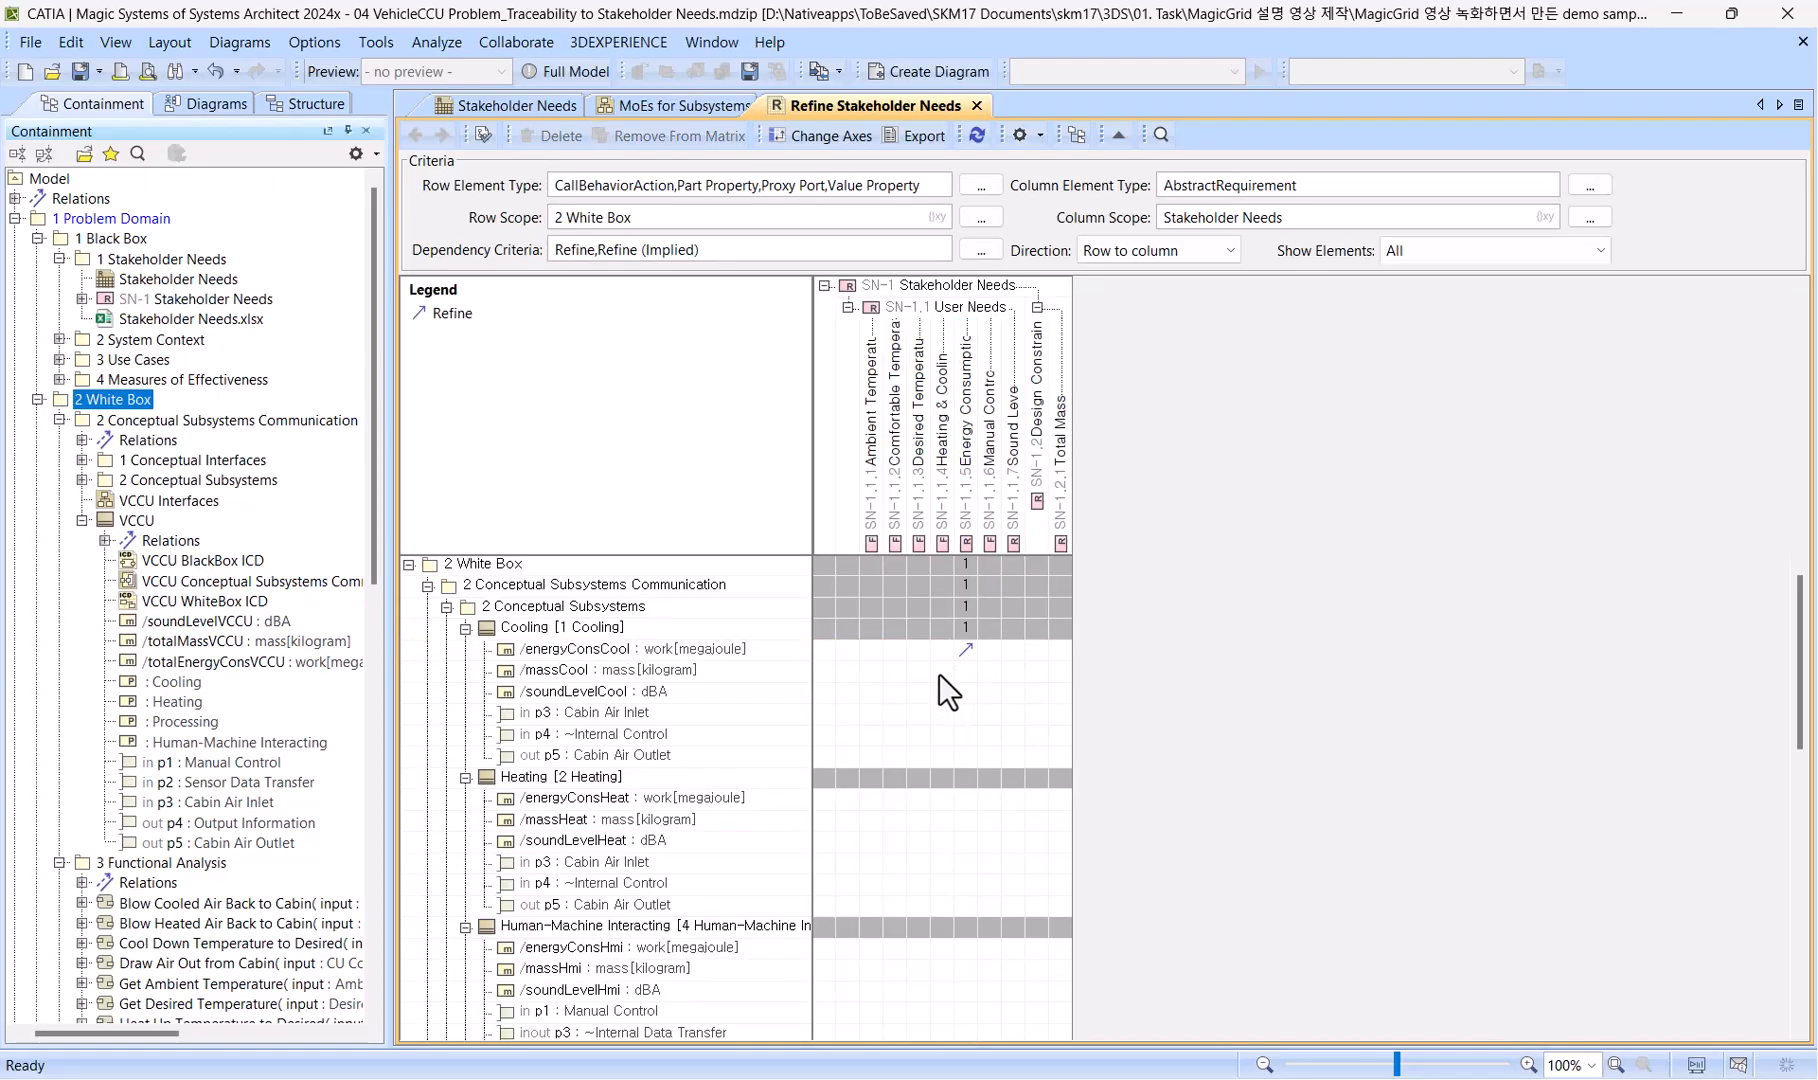
pyautogui.click(1058, 670)
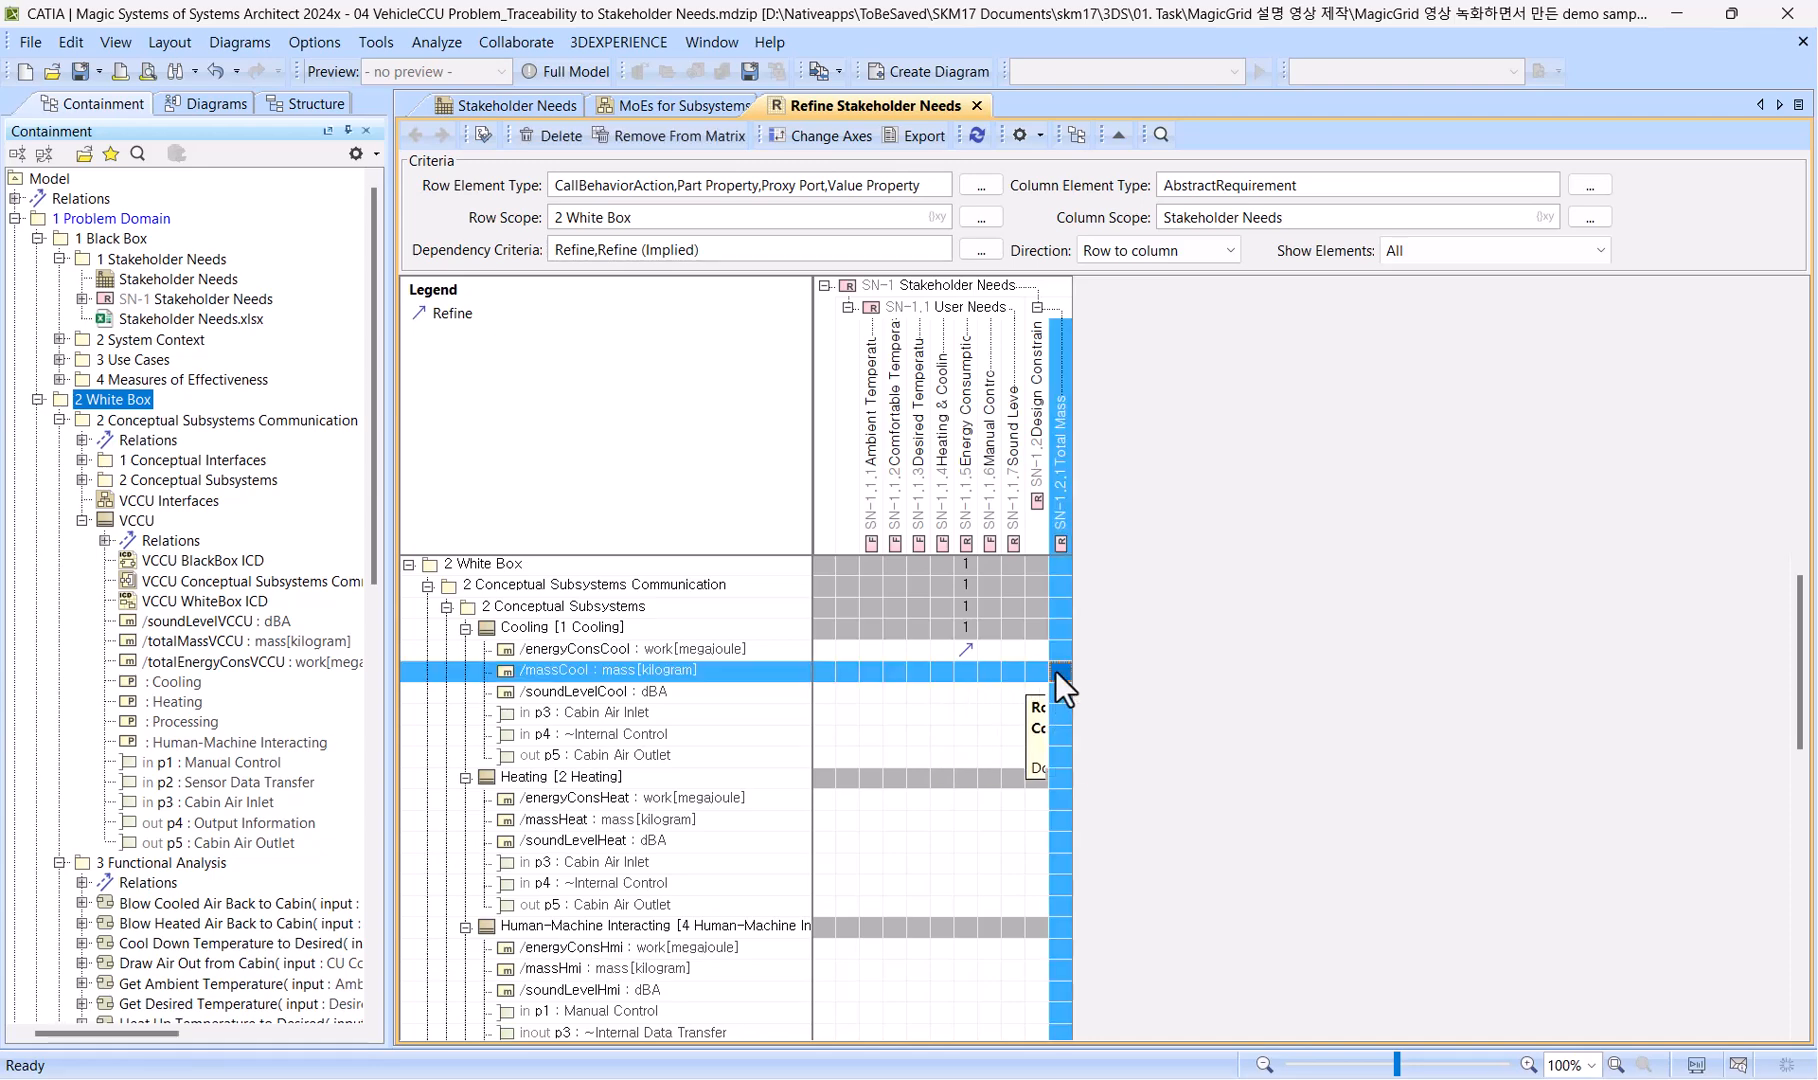
pyautogui.doubleClick(1058, 670)
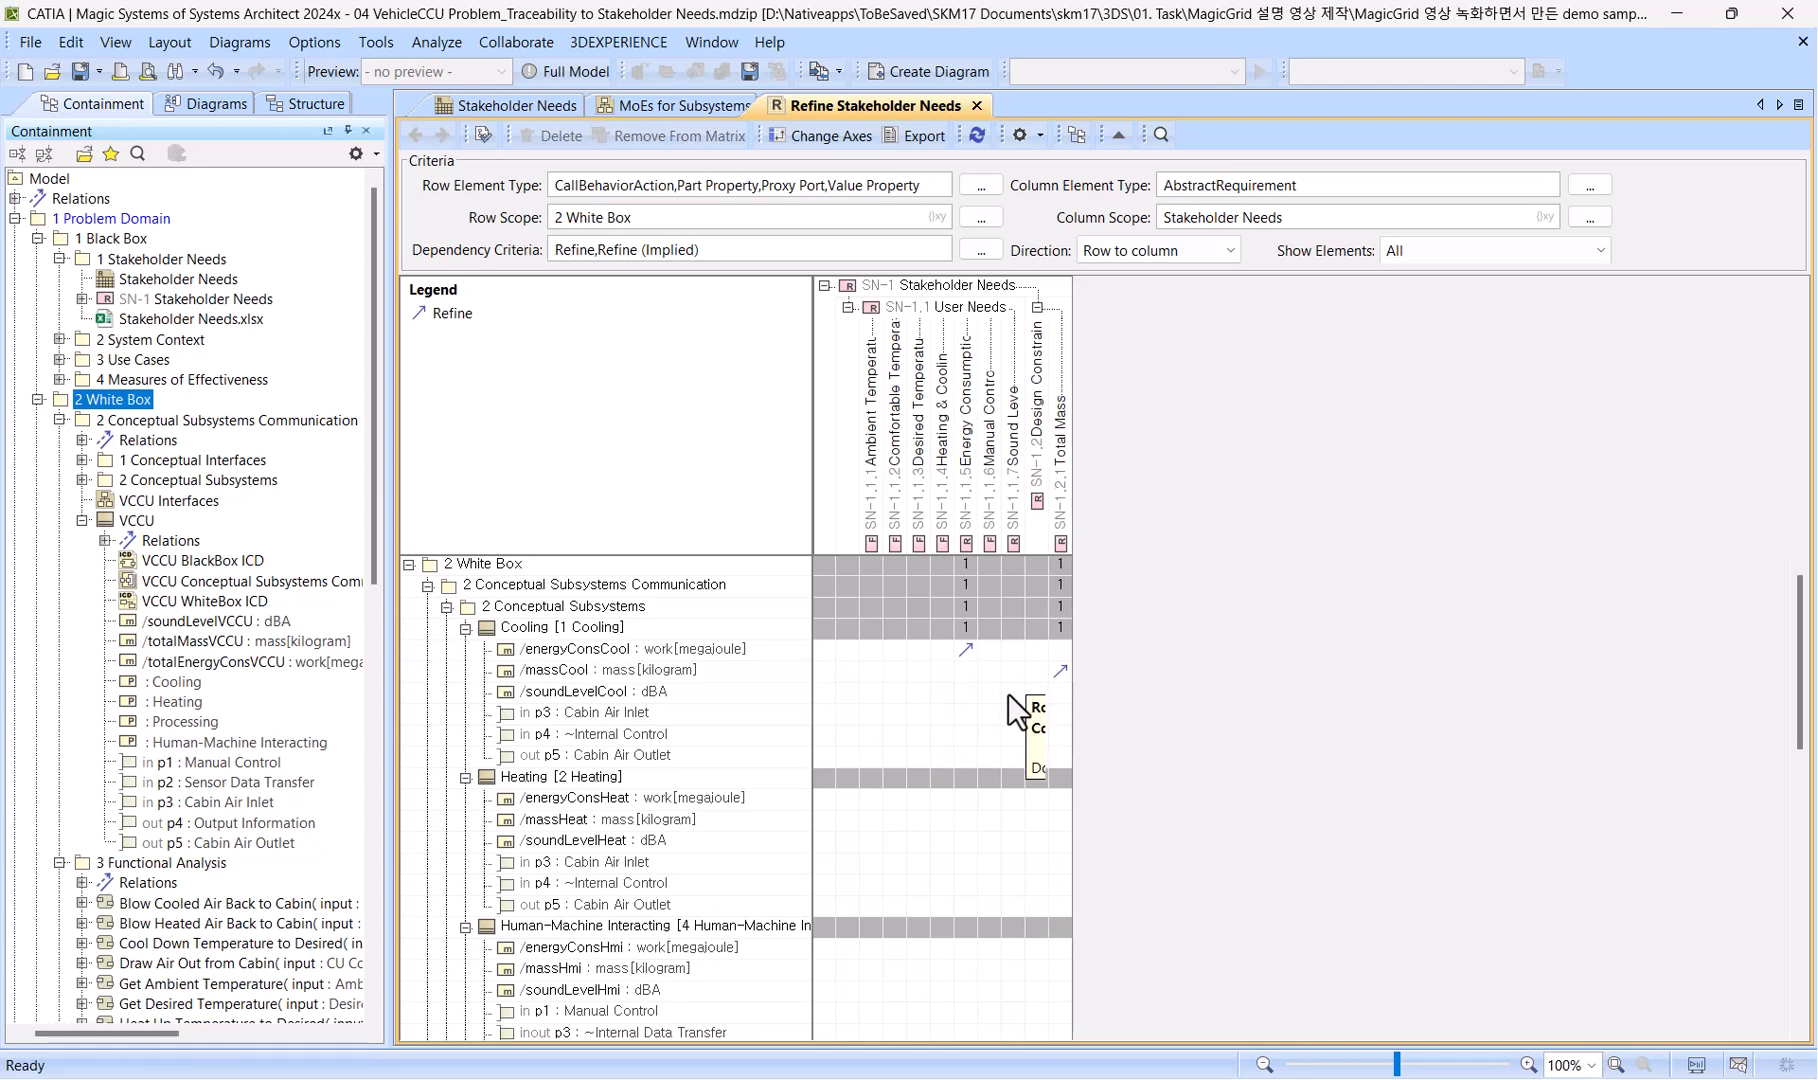
pyautogui.click(1012, 693)
pyautogui.doubleClick(1013, 693)
# Create Refine relations from Cooling's p3 and p5 ports to Heating & Cooling, and from its p4 port to Comfortable Temperature.
pyautogui.click(943, 459)
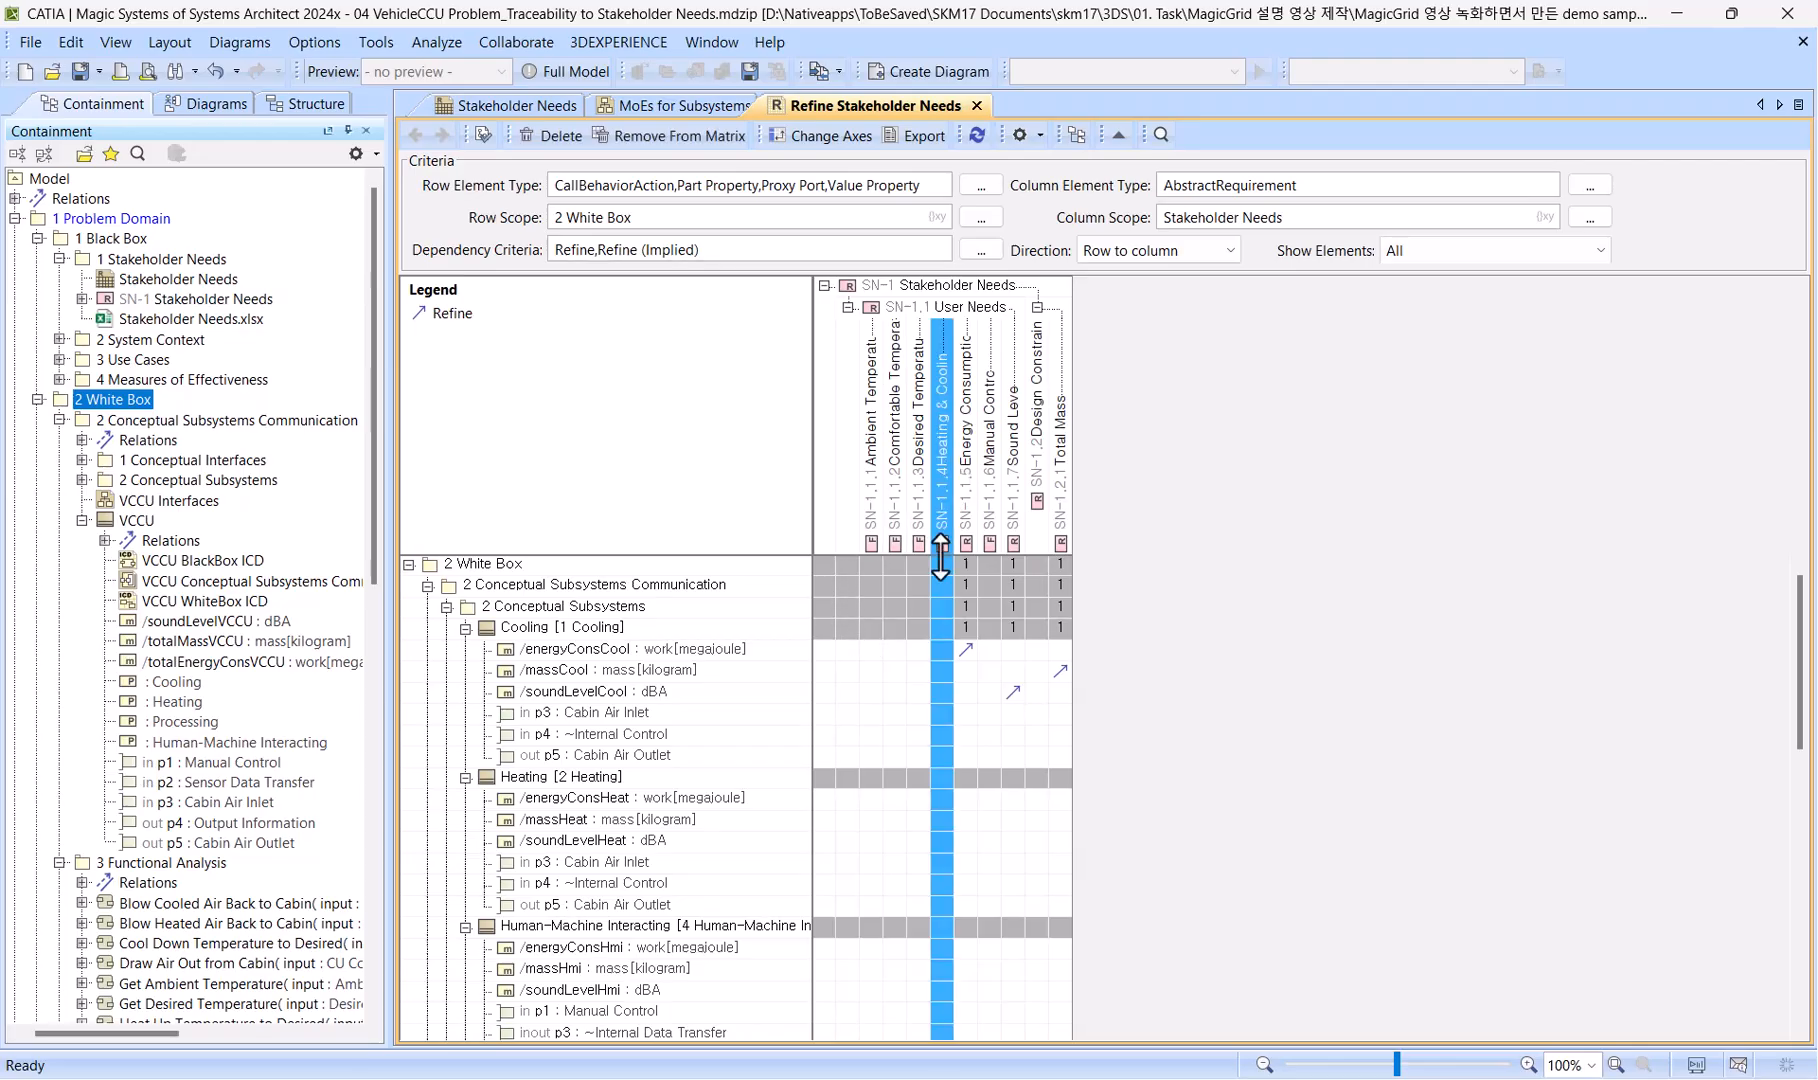
pyautogui.click(940, 717)
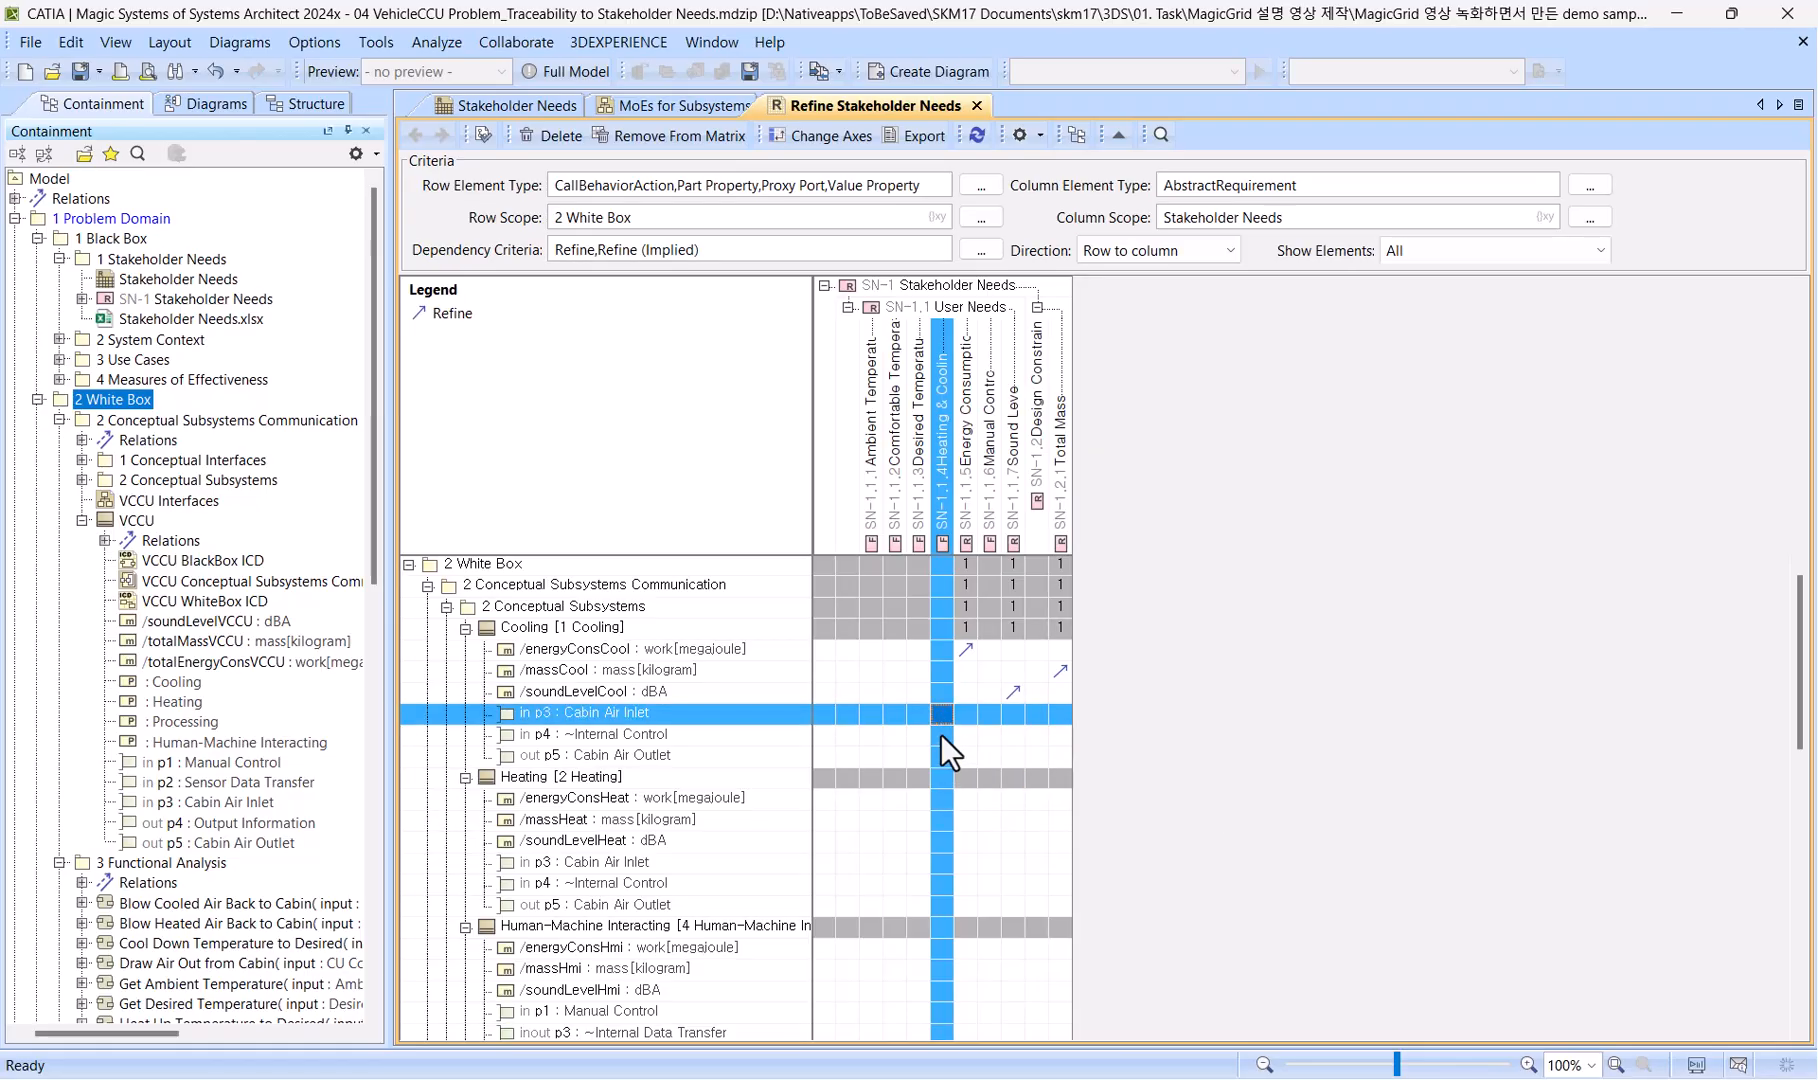
pyautogui.keyDown('ctrl'); pyautogui.click(940, 763); pyautogui.keyUp('ctrl')
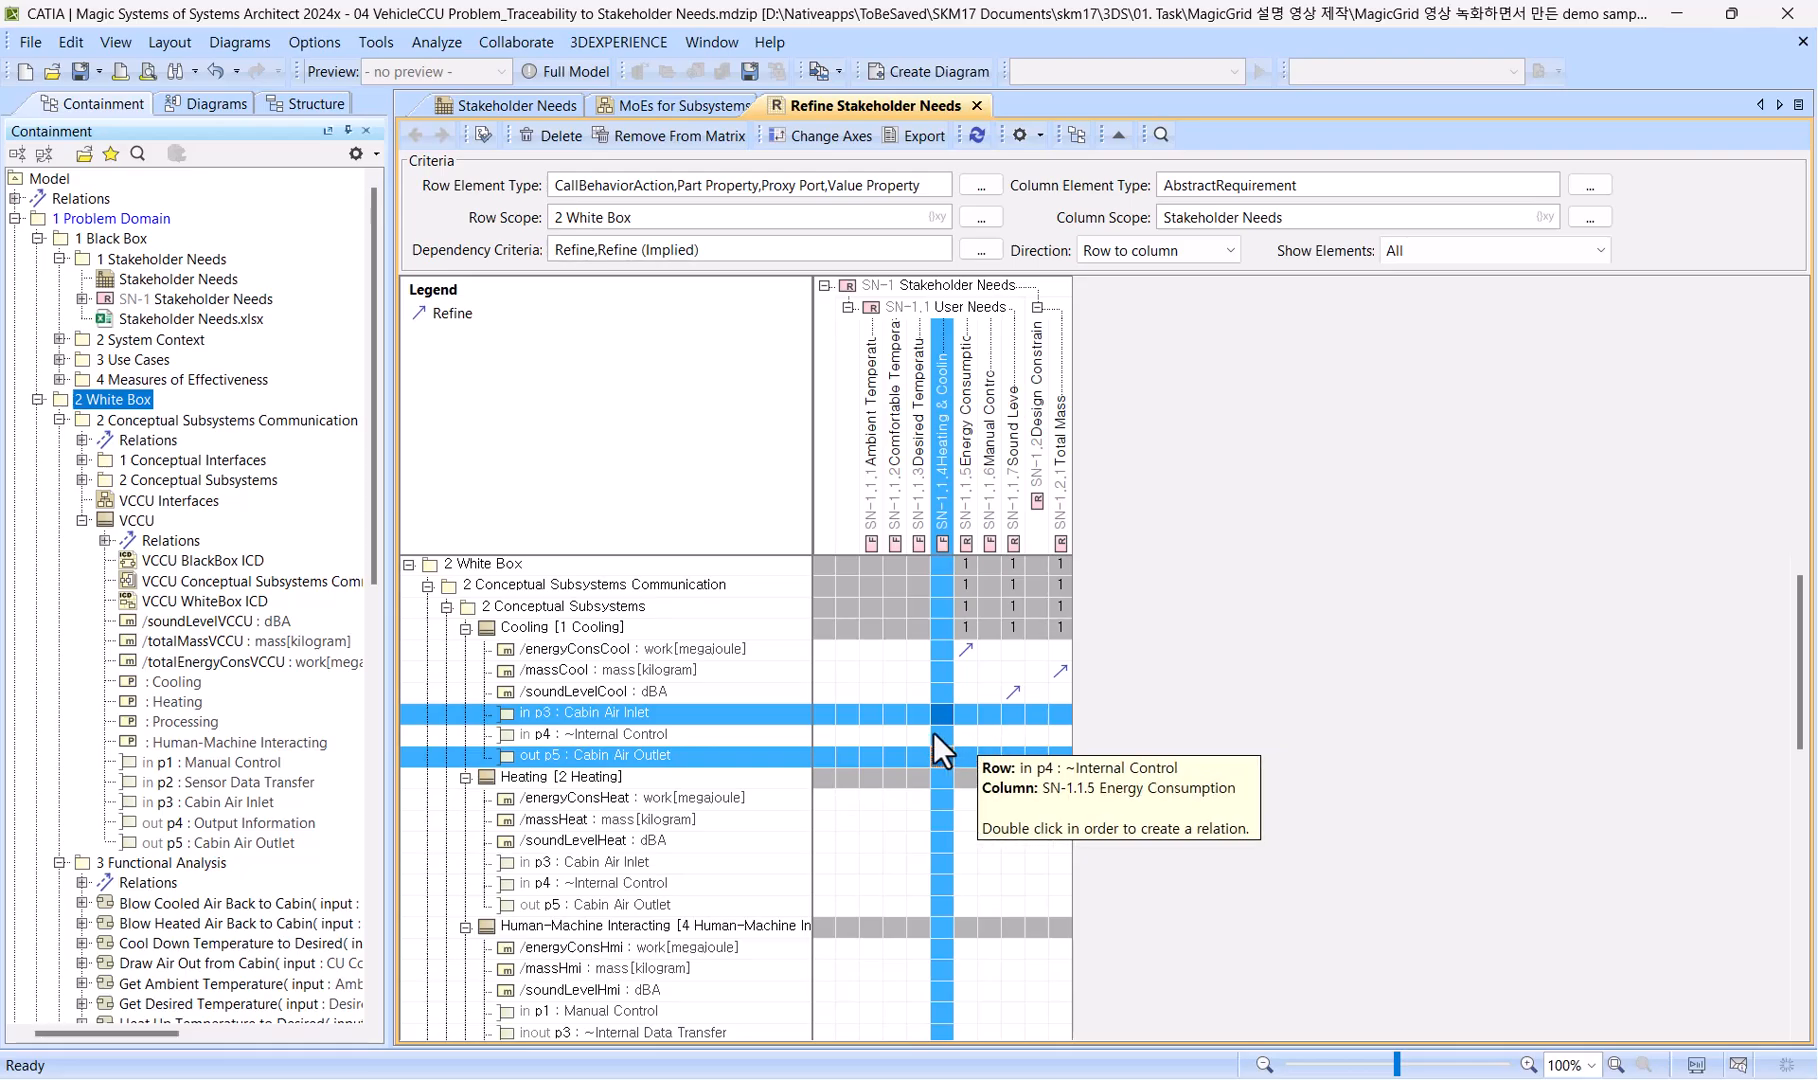
pyautogui.keyDown('ctrl'); pyautogui.click(891, 733); pyautogui.keyUp('ctrl')
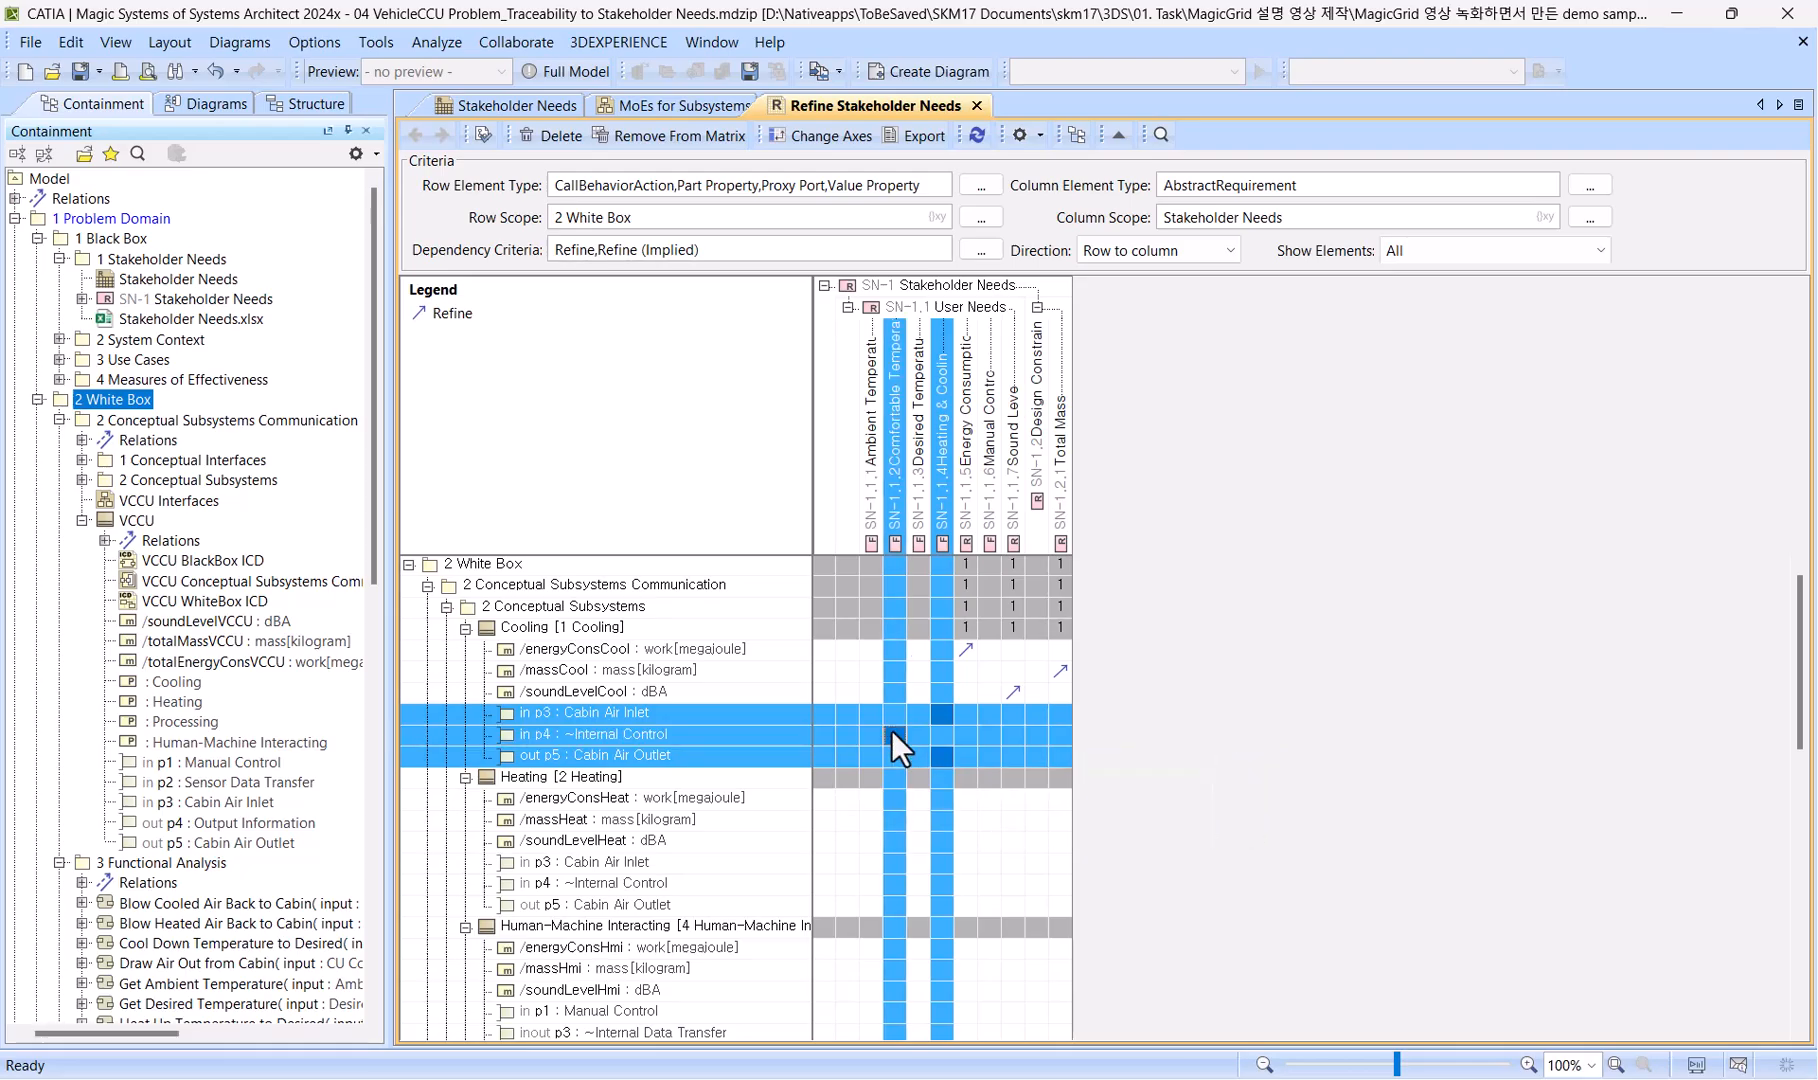
pyautogui.rightClick(891, 733)
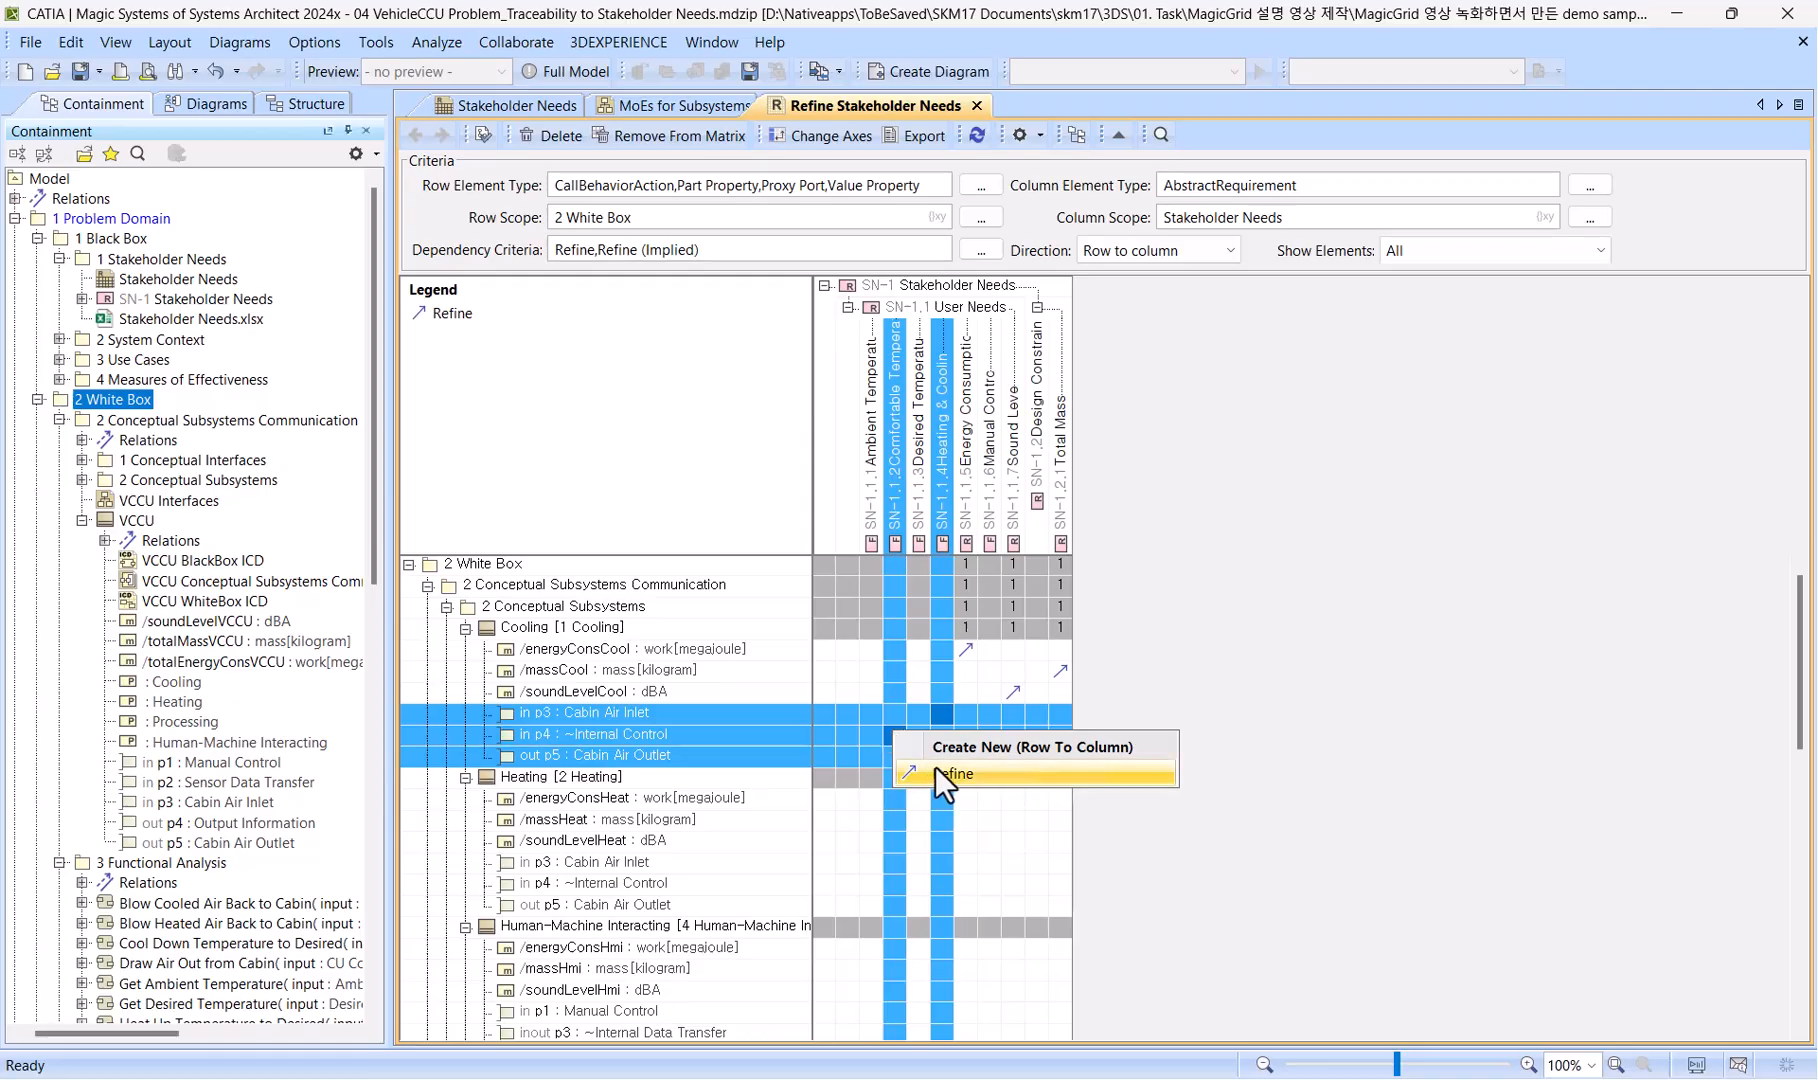
pyautogui.click(943, 774)
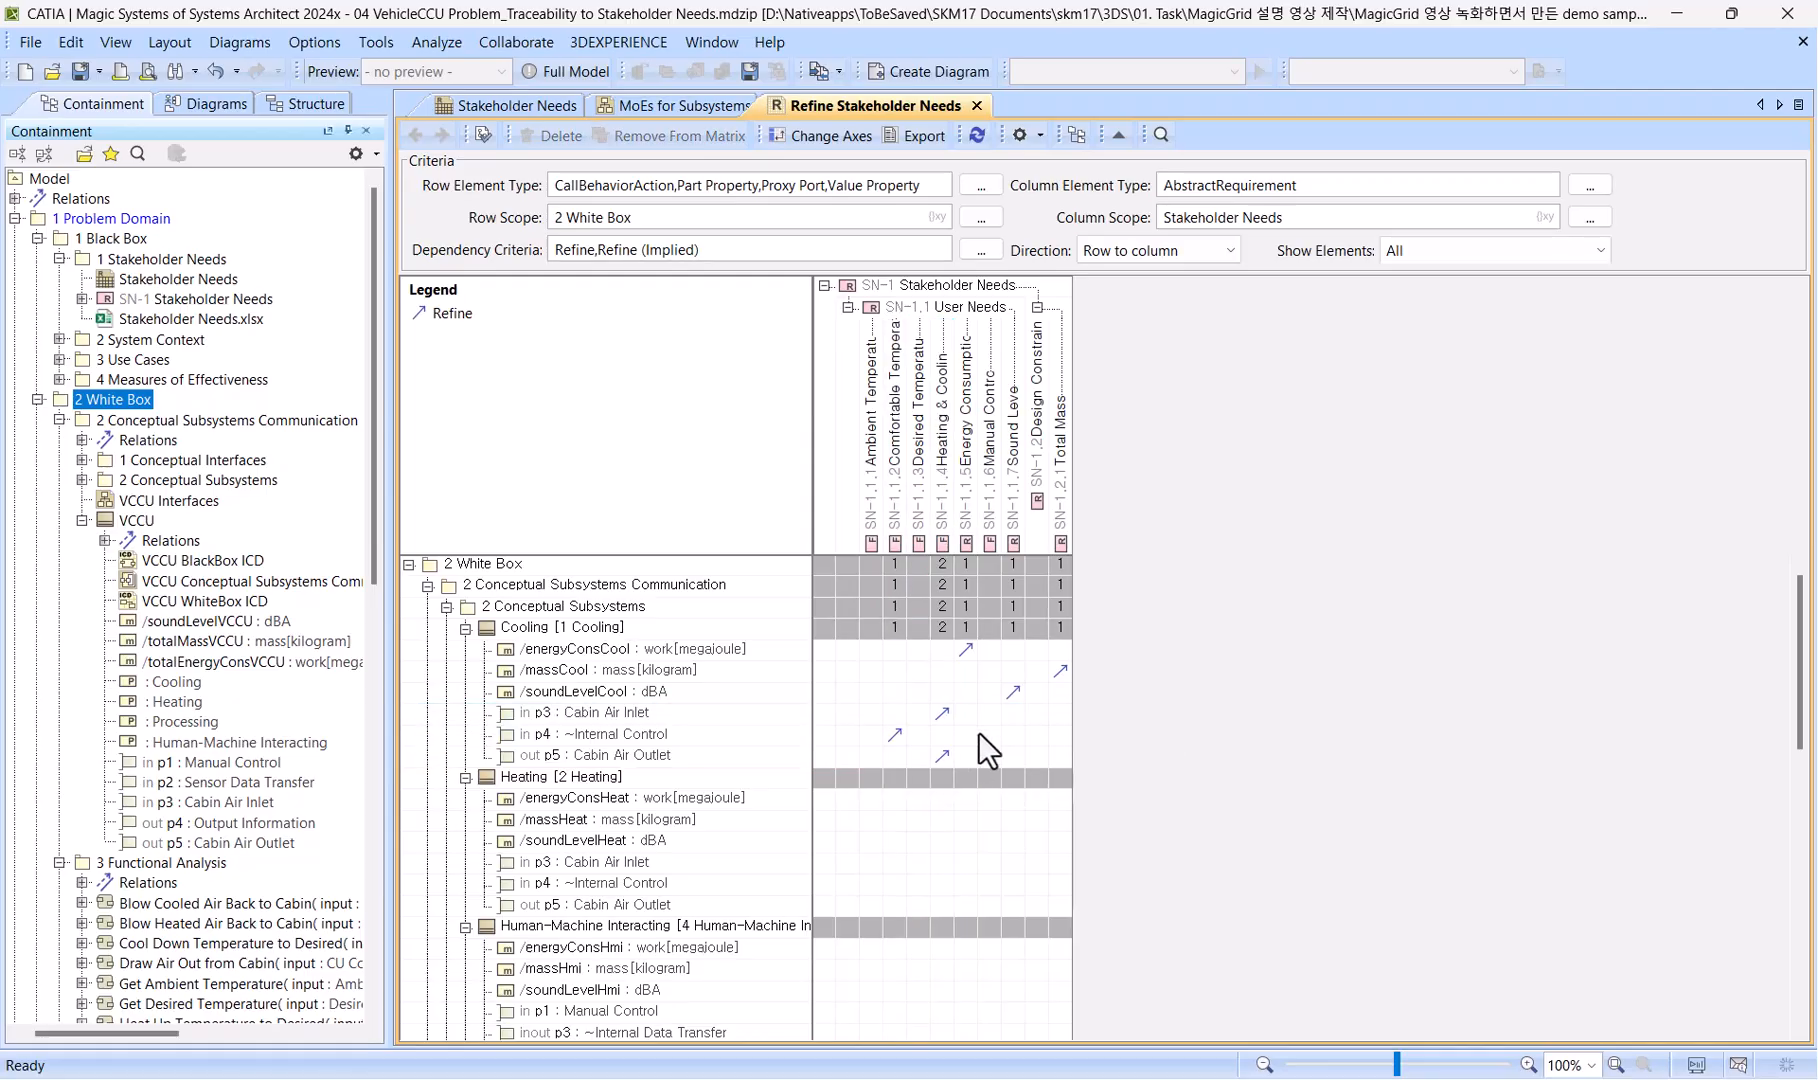
# Create Refine relations from energyConsHeat, energyConsHmi and energyConsProcess to Energy Consumption.
pyautogui.scroll(-2, 979, 731)
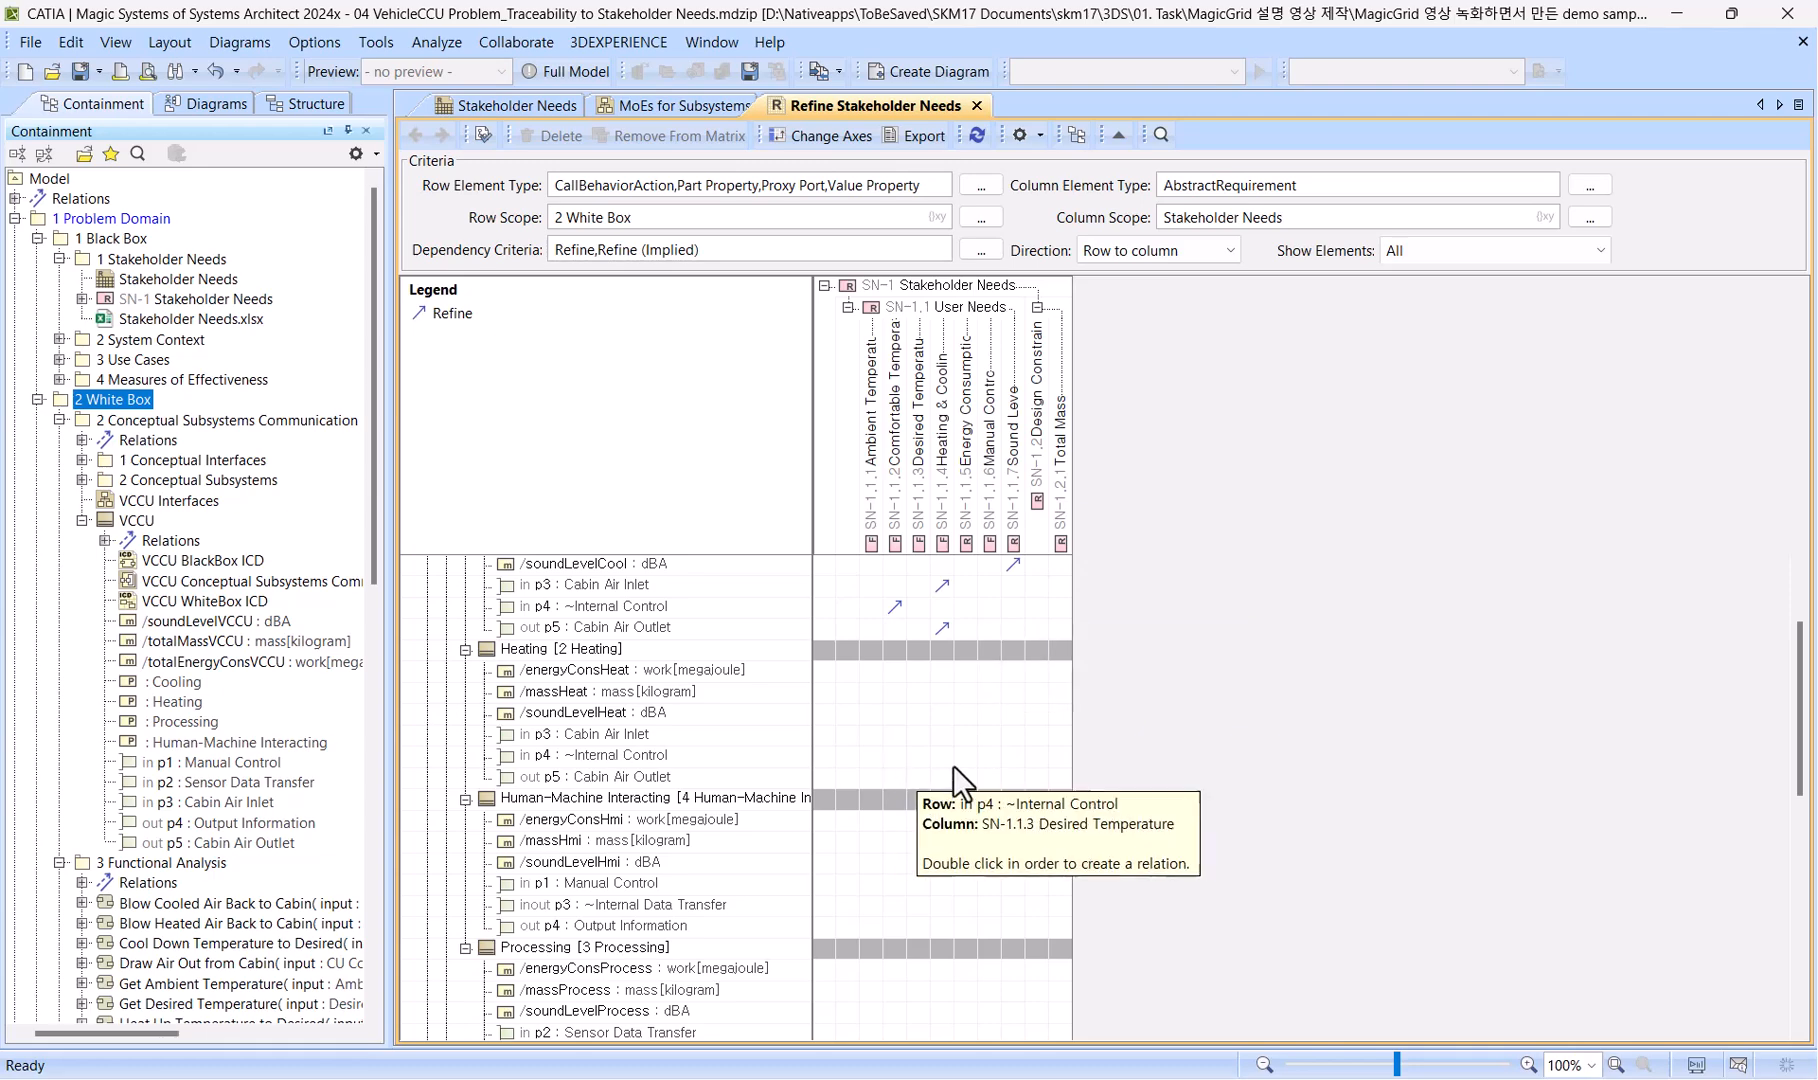
pyautogui.scroll(1, 900, 709)
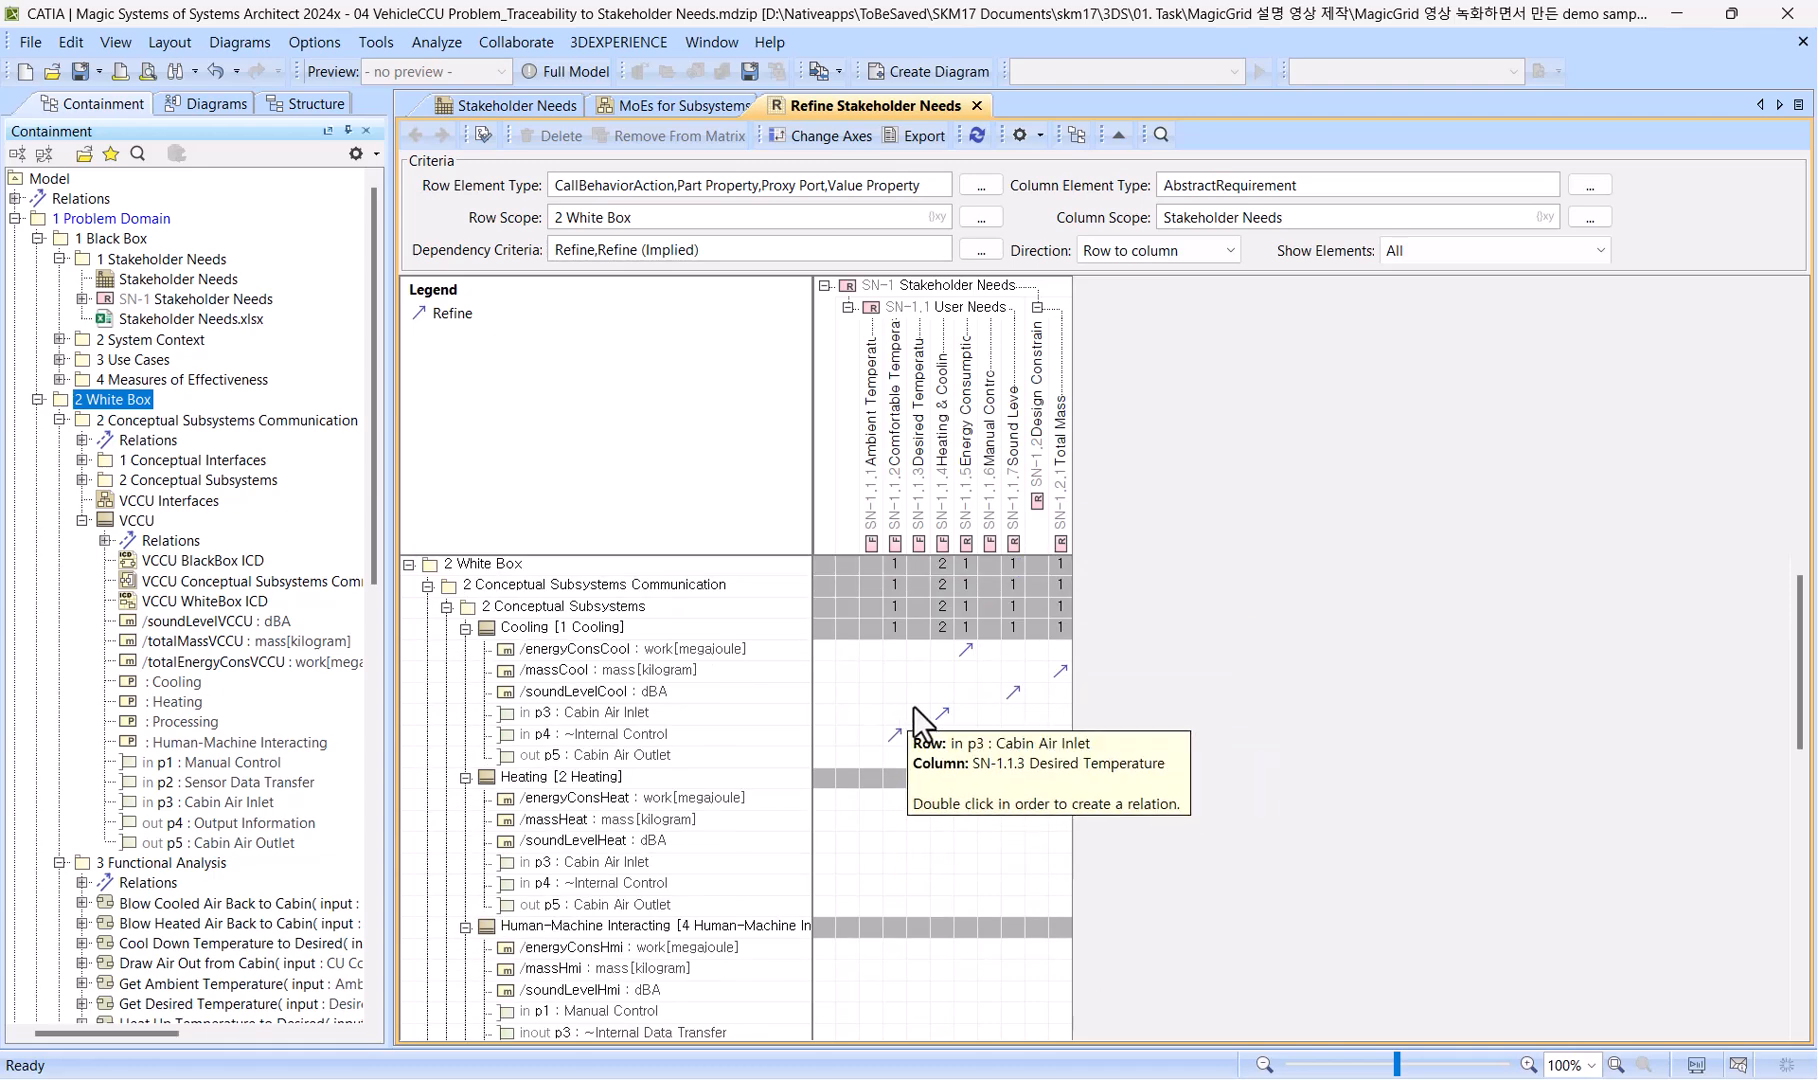
pyautogui.scroll(-3, 913, 706)
pyautogui.scroll(1, 913, 706)
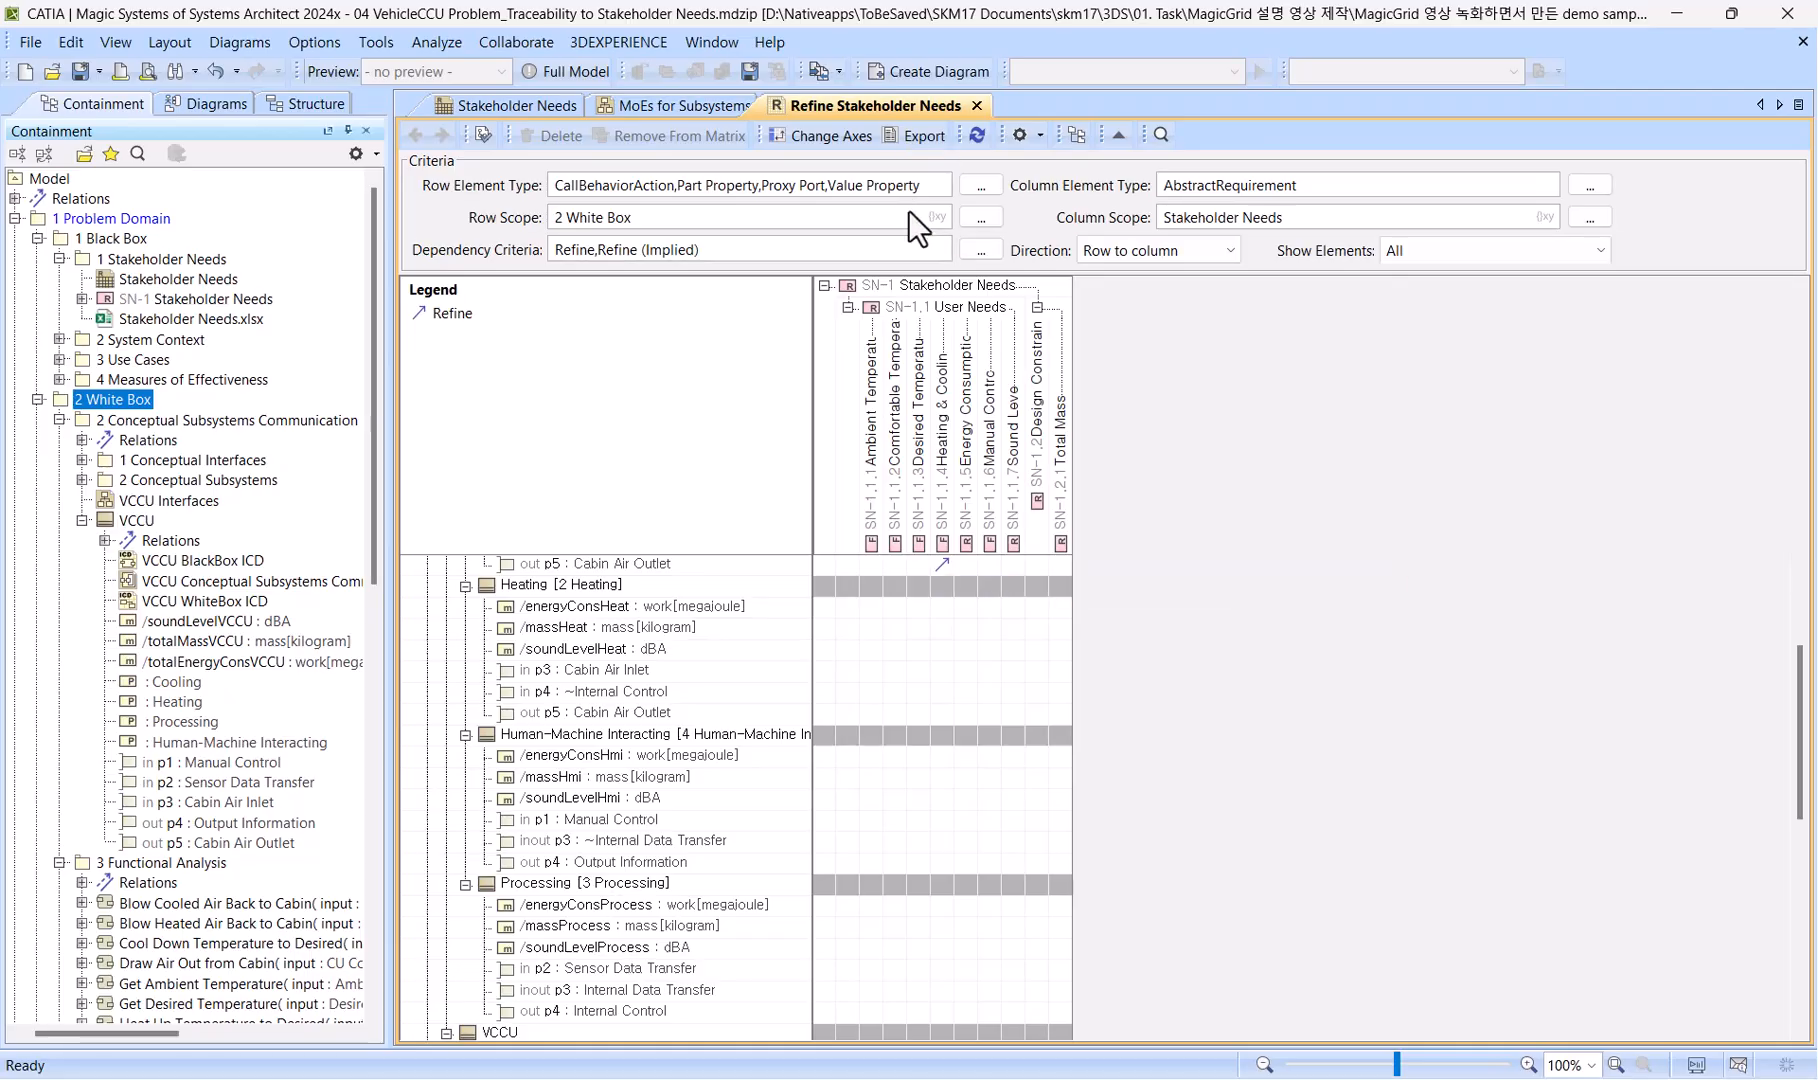
pyautogui.scroll(2, 952, 624)
pyautogui.click(968, 541)
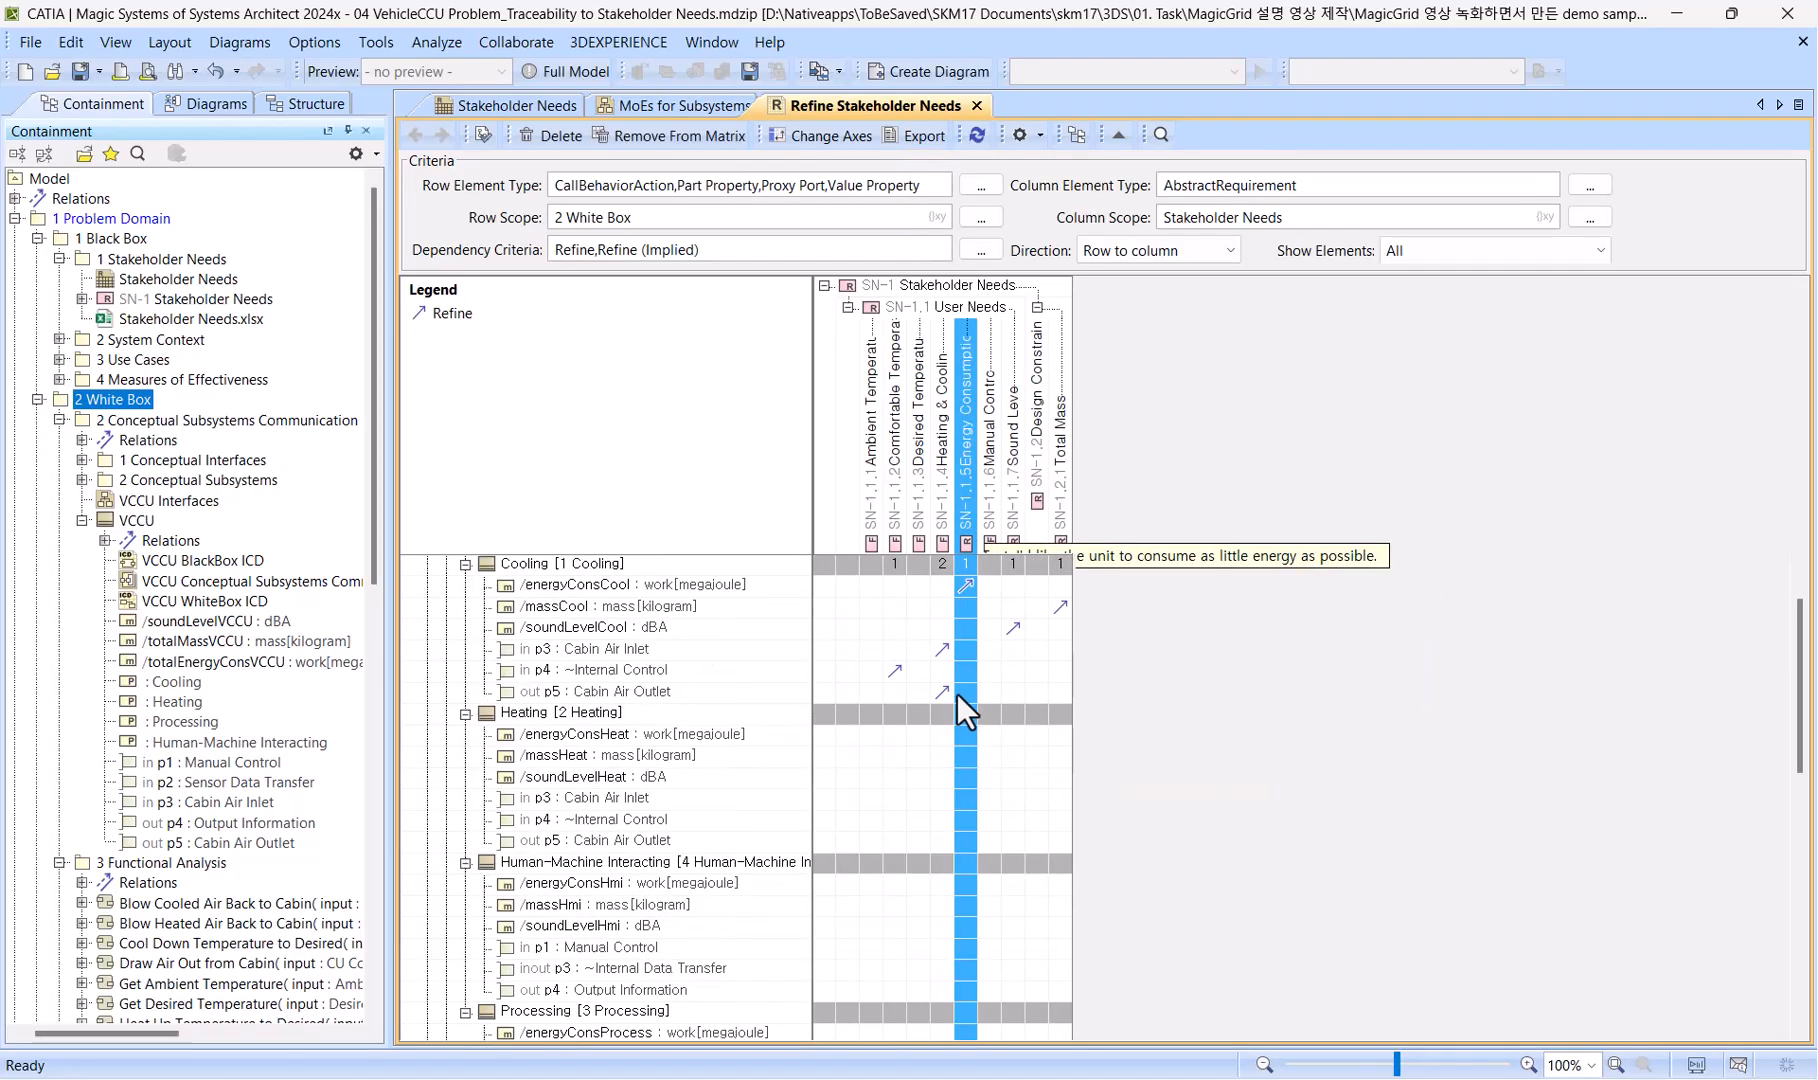
pyautogui.keyDown('ctrl'); pyautogui.click(965, 737); pyautogui.keyUp('ctrl')
pyautogui.keyDown('ctrl'); pyautogui.click(964, 890); pyautogui.keyUp('ctrl')
pyautogui.scroll(-2, 964, 892)
pyautogui.keyDown('ctrl'); pyautogui.click(967, 906); pyautogui.keyUp('ctrl')
pyautogui.rightClick(967, 906)
pyautogui.click(991, 930)
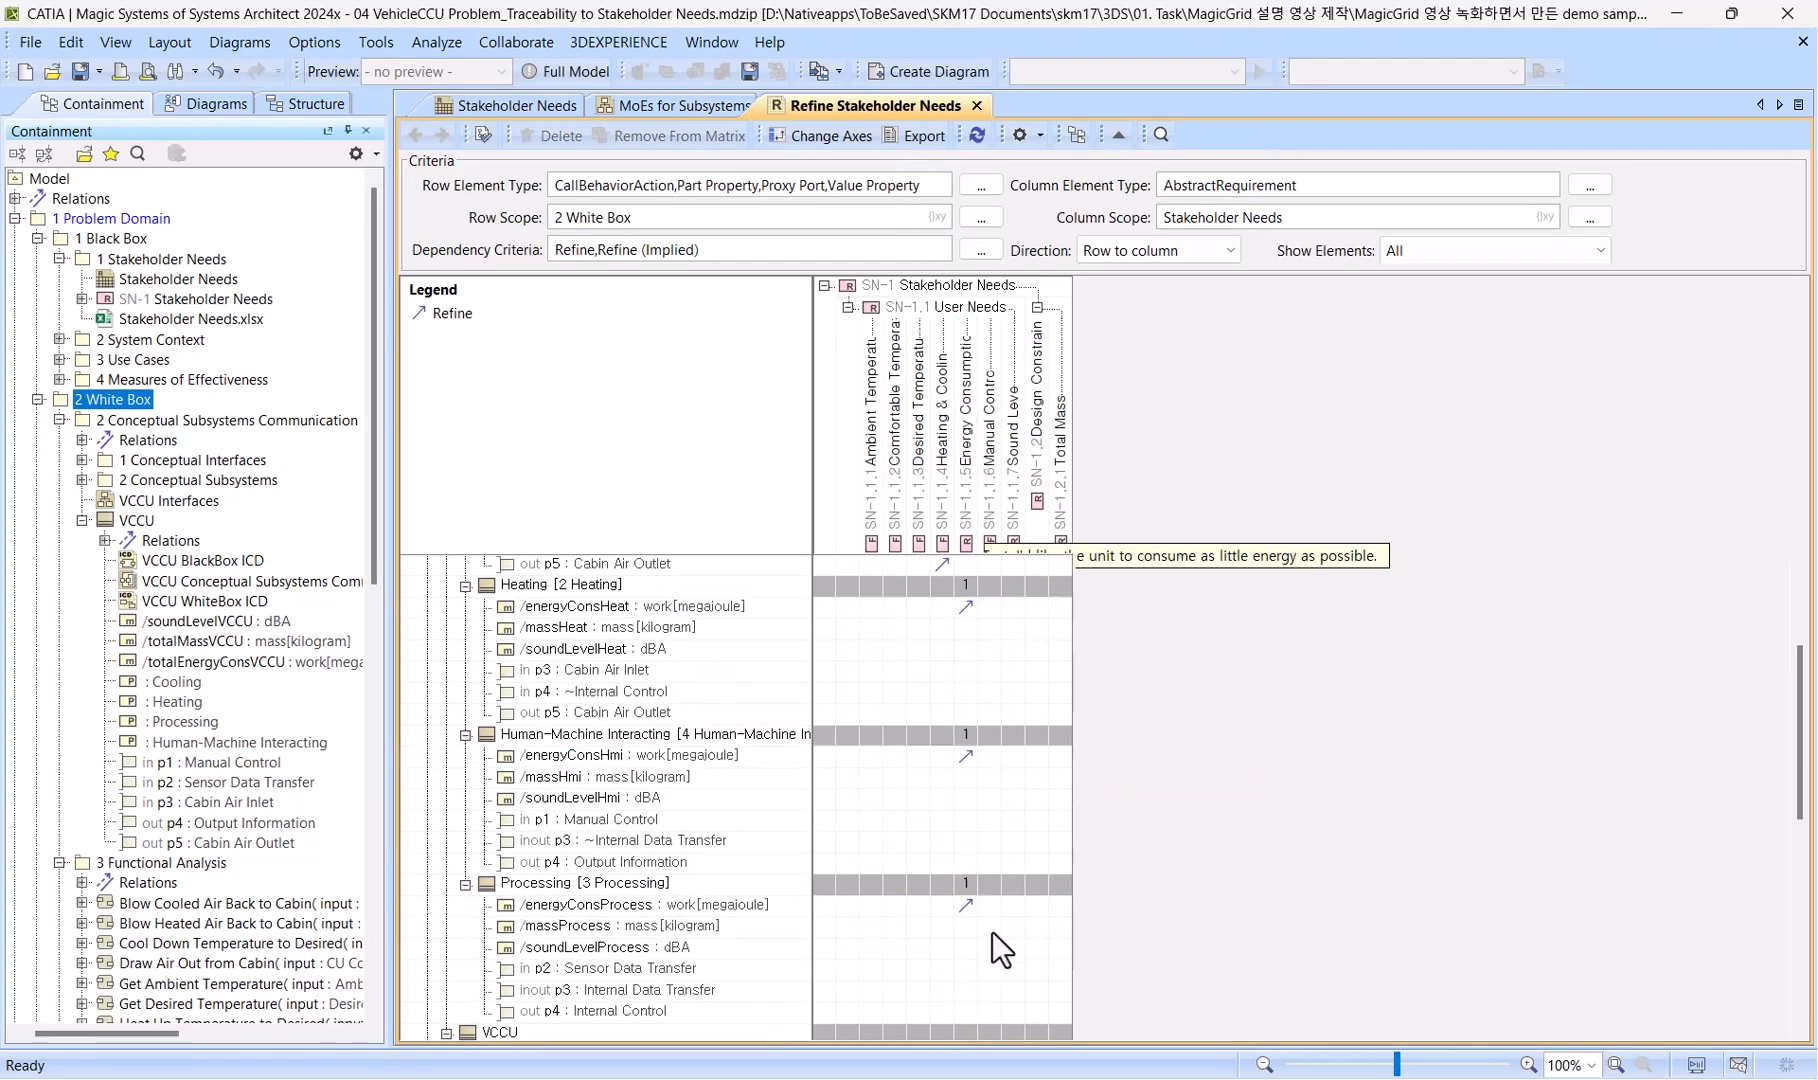
# Create a Refine relation from the VCCU block's totalEnergyConsVCCU value property to Energy Consumption.
pyautogui.scroll(-3, 964, 890)
pyautogui.click(966, 968)
pyautogui.doubleClick(966, 969)
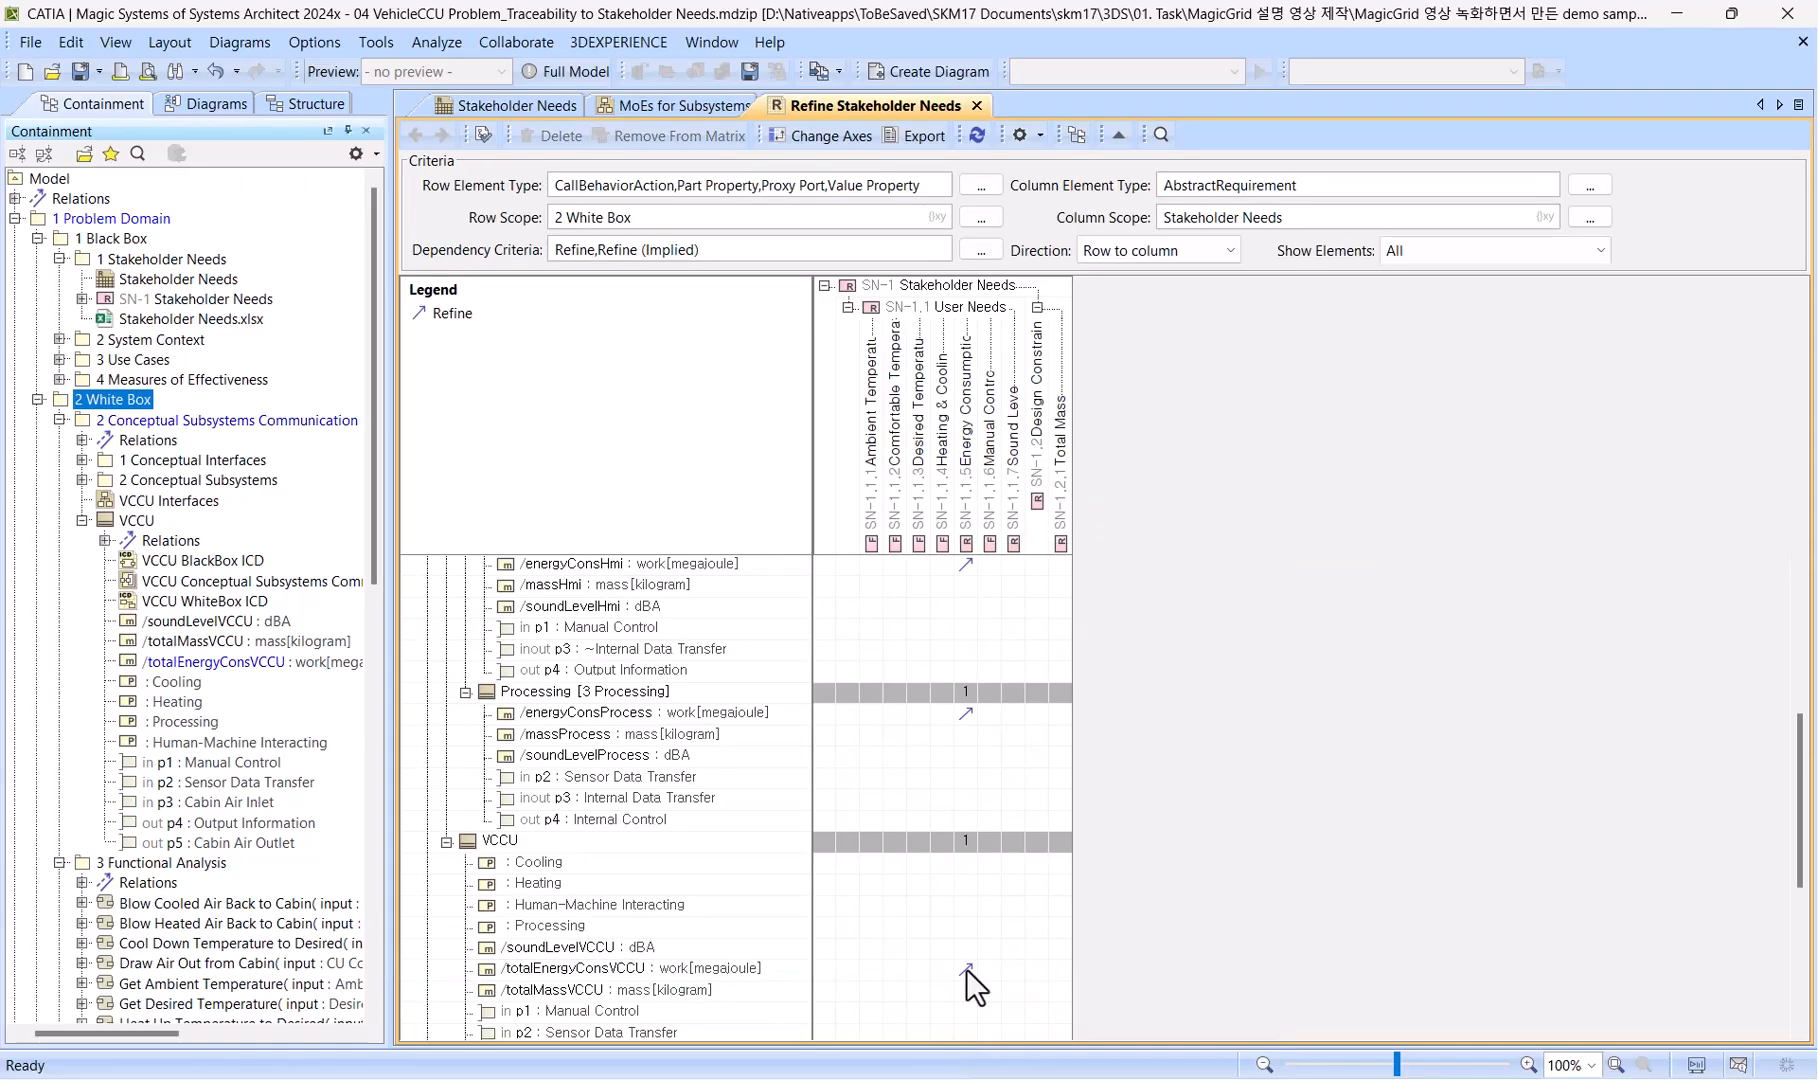
# Create Refine relations from soundLevelHeat, soundLevelHmi, soundLevelProcess and soundLevelVCCU to Sound Level.
pyautogui.scroll(5, 1011, 574)
pyautogui.click(1013, 545)
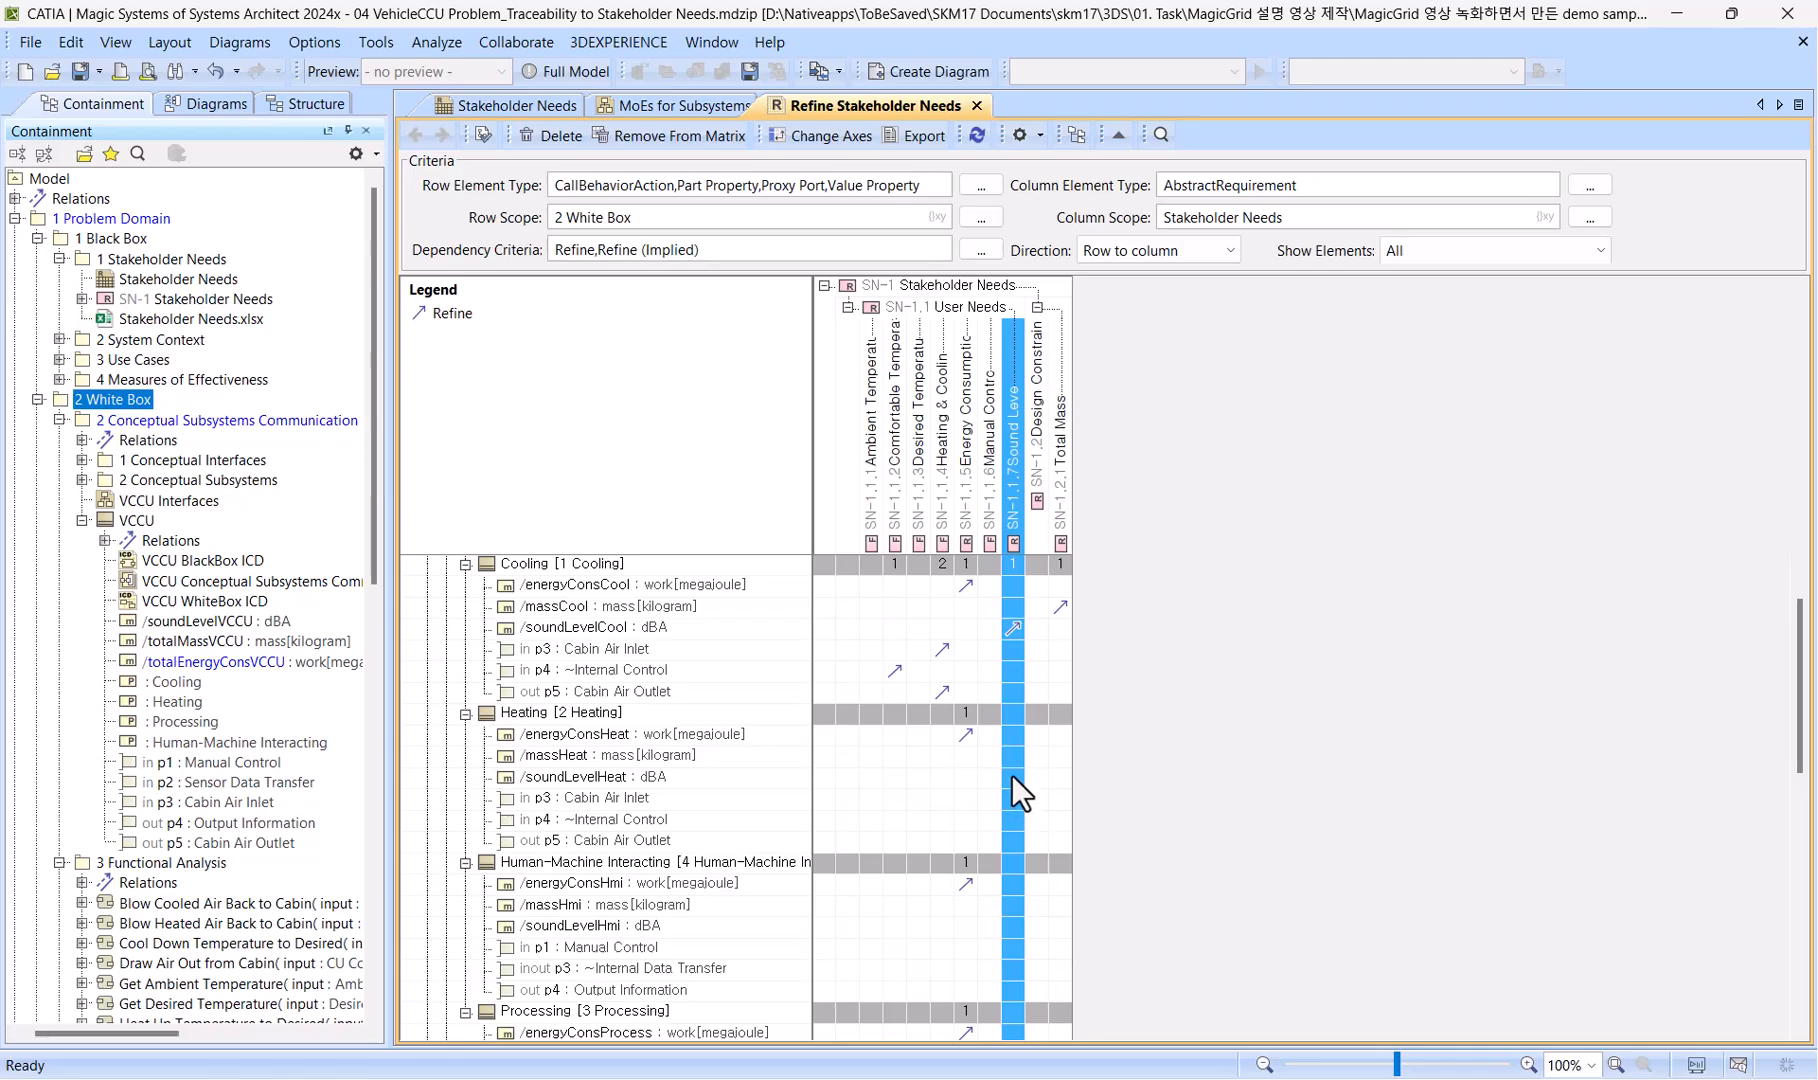
pyautogui.click(1011, 775)
pyautogui.scroll(-3, 1008, 779)
pyautogui.keyDown('ctrl'); pyautogui.click(1013, 738); pyautogui.keyUp('ctrl')
pyautogui.scroll(-2, 1016, 763)
pyautogui.keyDown('ctrl'); pyautogui.click(1010, 759); pyautogui.keyUp('ctrl')
pyautogui.scroll(-2, 1008, 775)
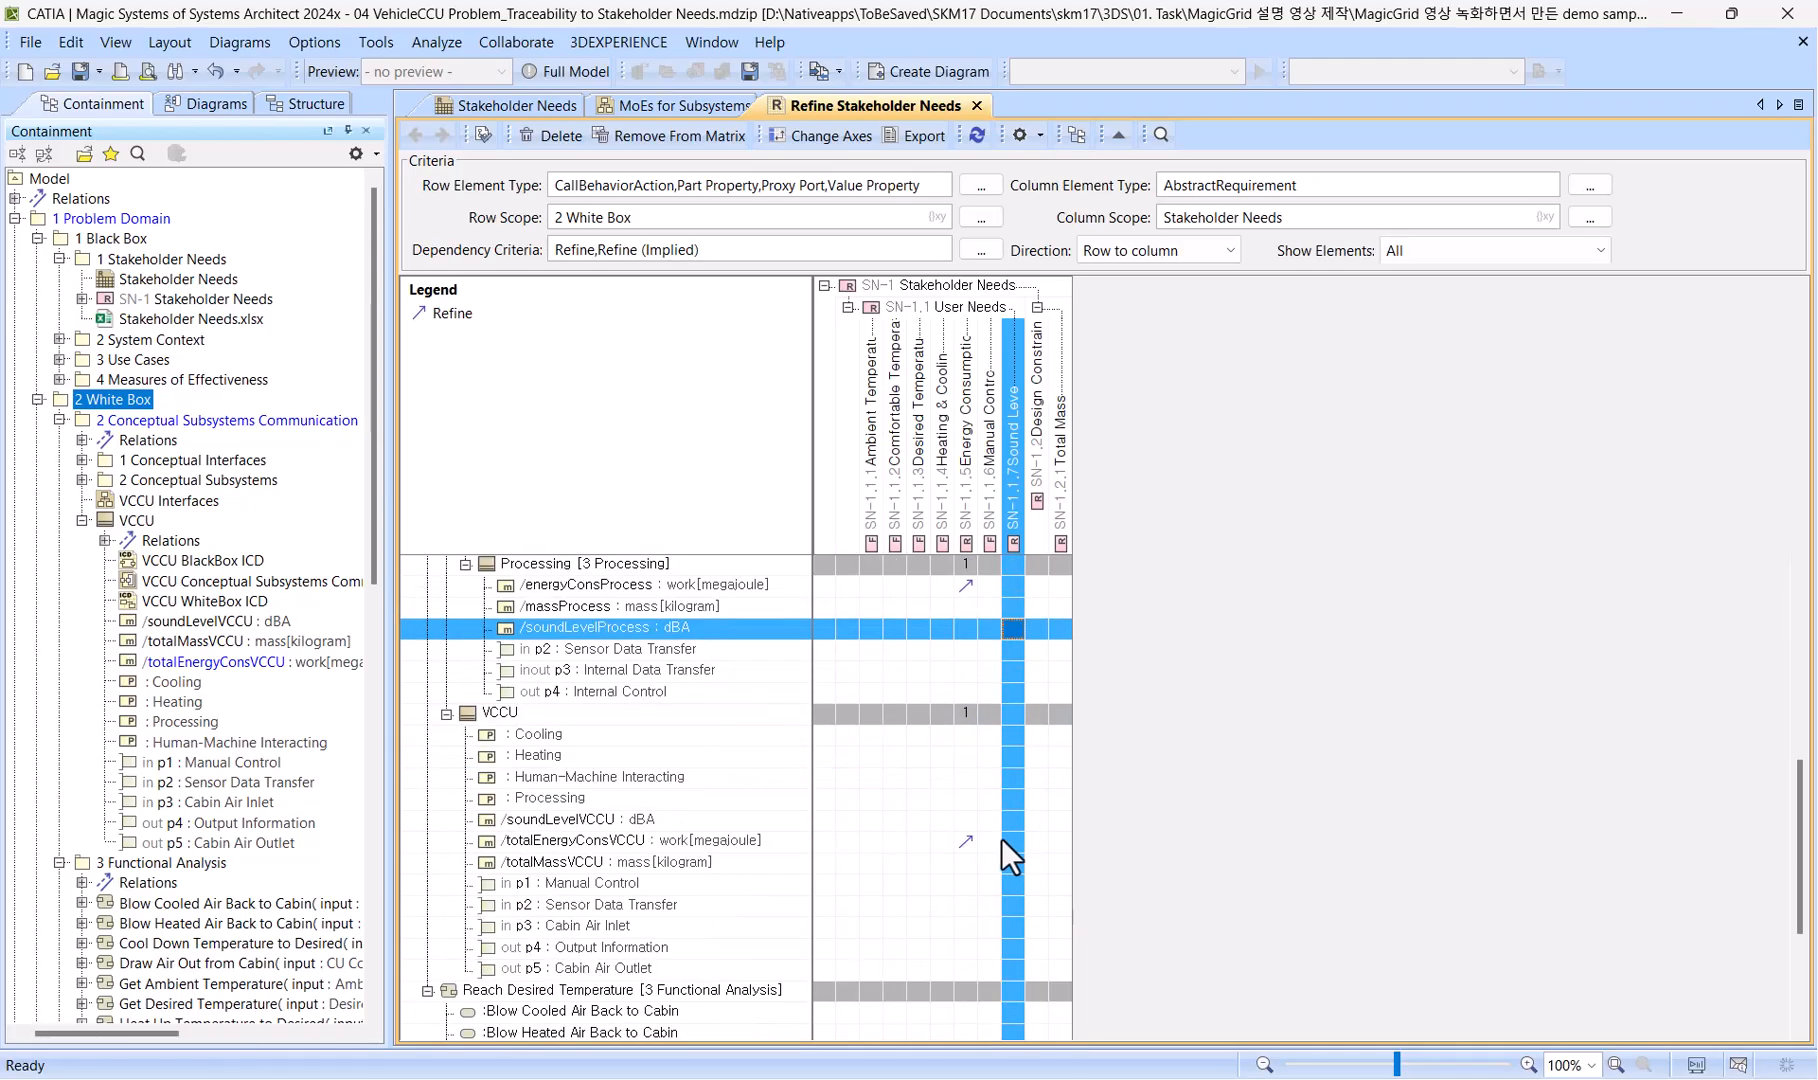
pyautogui.keyDown('ctrl'); pyautogui.click(1011, 821); pyautogui.keyUp('ctrl')
pyautogui.rightClick(1011, 821)
pyautogui.click(1054, 868)
# Create Refine relations from massHeat, massHmi, massProcess and totalMassVCCU to Total Mass.
pyautogui.scroll(8, 1024, 821)
pyautogui.click(1060, 505)
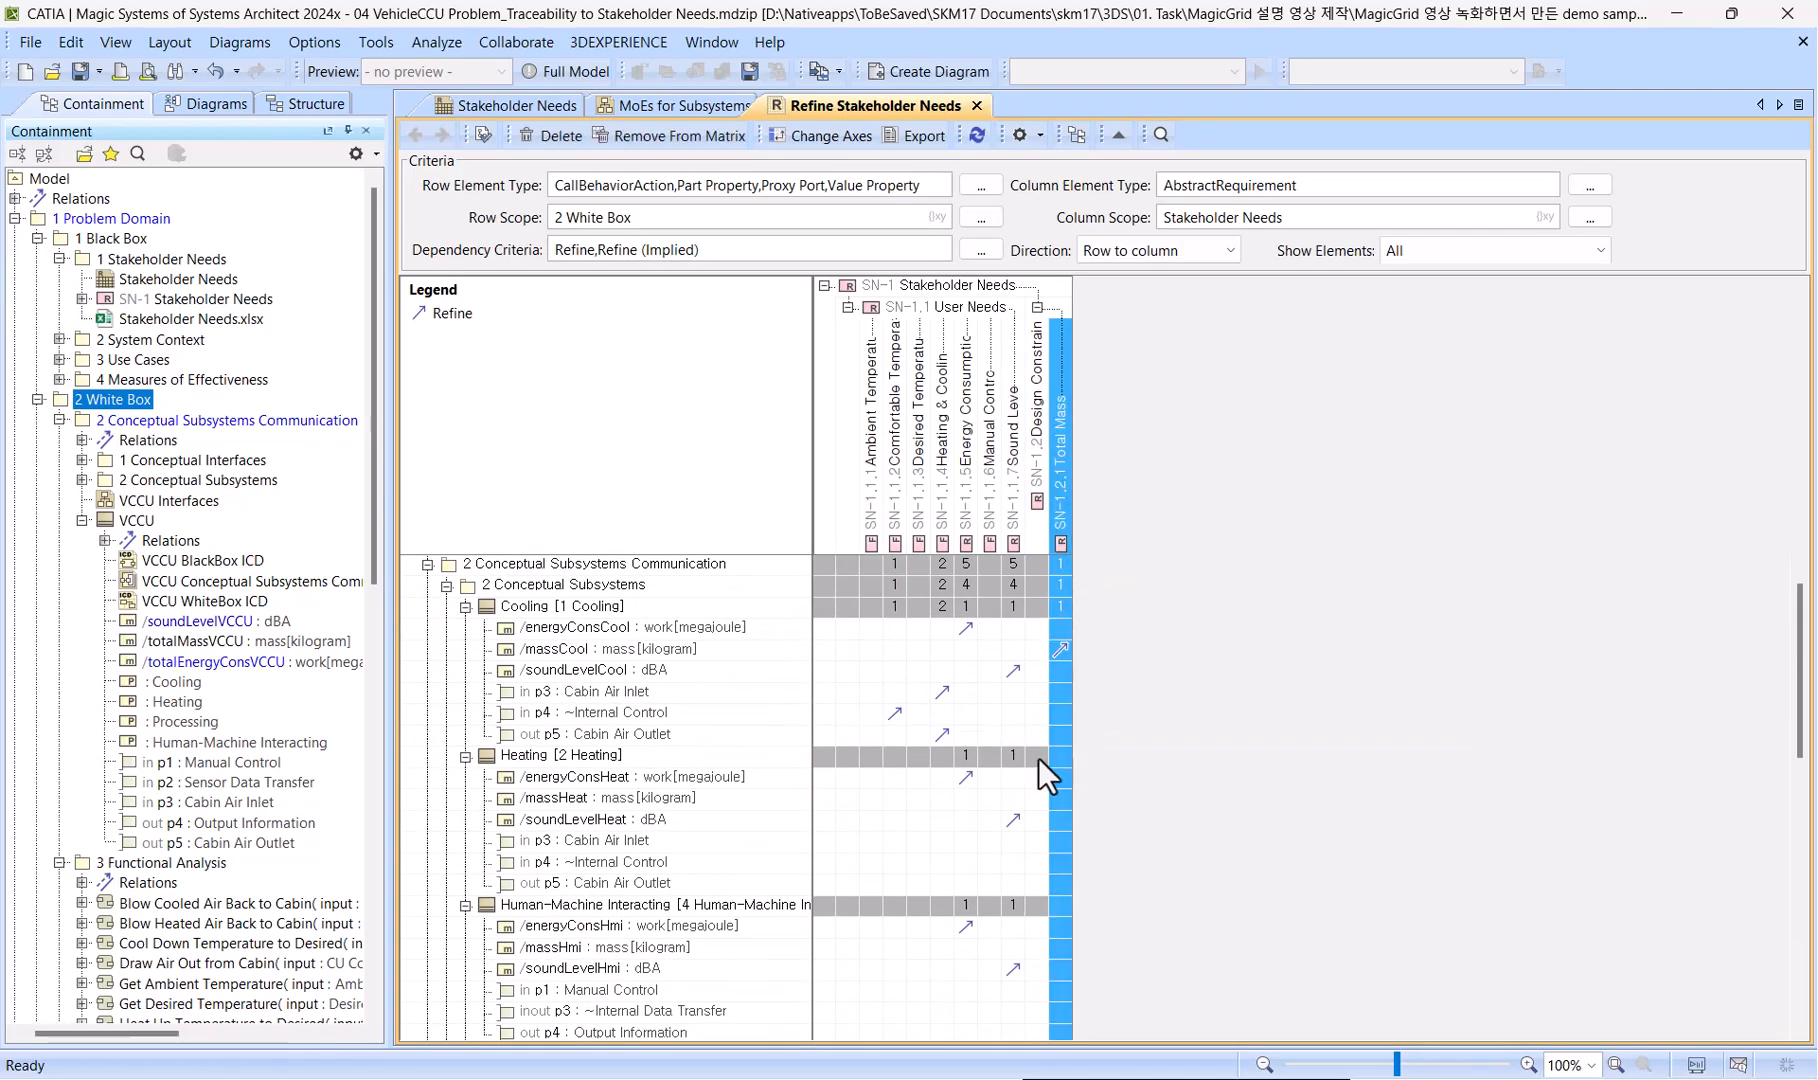
pyautogui.click(1058, 802)
pyautogui.scroll(-4, 1060, 790)
pyautogui.keyDown('ctrl'); pyautogui.click(1061, 692); pyautogui.keyUp('ctrl')
pyautogui.scroll(-2, 1058, 740)
pyautogui.keyDown('ctrl'); pyautogui.click(1058, 716); pyautogui.keyUp('ctrl')
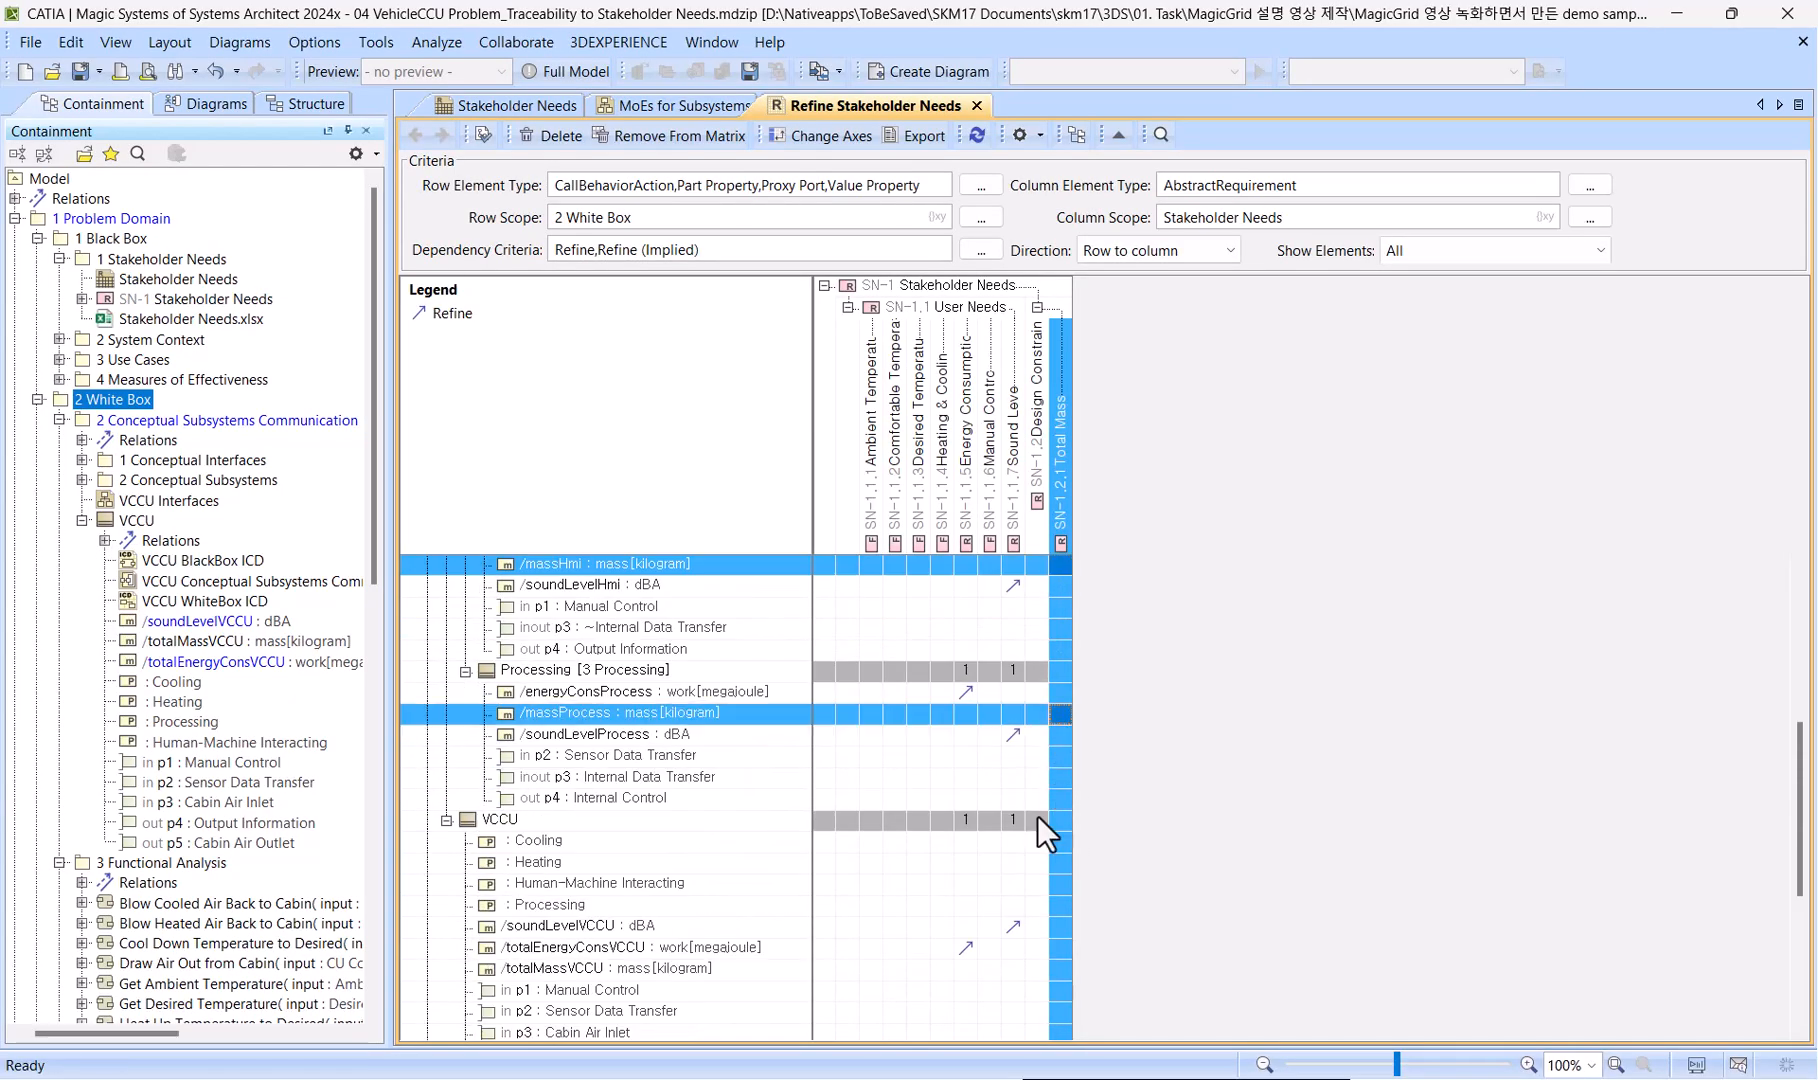
pyautogui.scroll(-2, 1036, 818)
pyautogui.keyDown('ctrl'); pyautogui.click(1057, 843); pyautogui.keyUp('ctrl')
pyautogui.rightClick(1057, 845)
pyautogui.click(1100, 889)
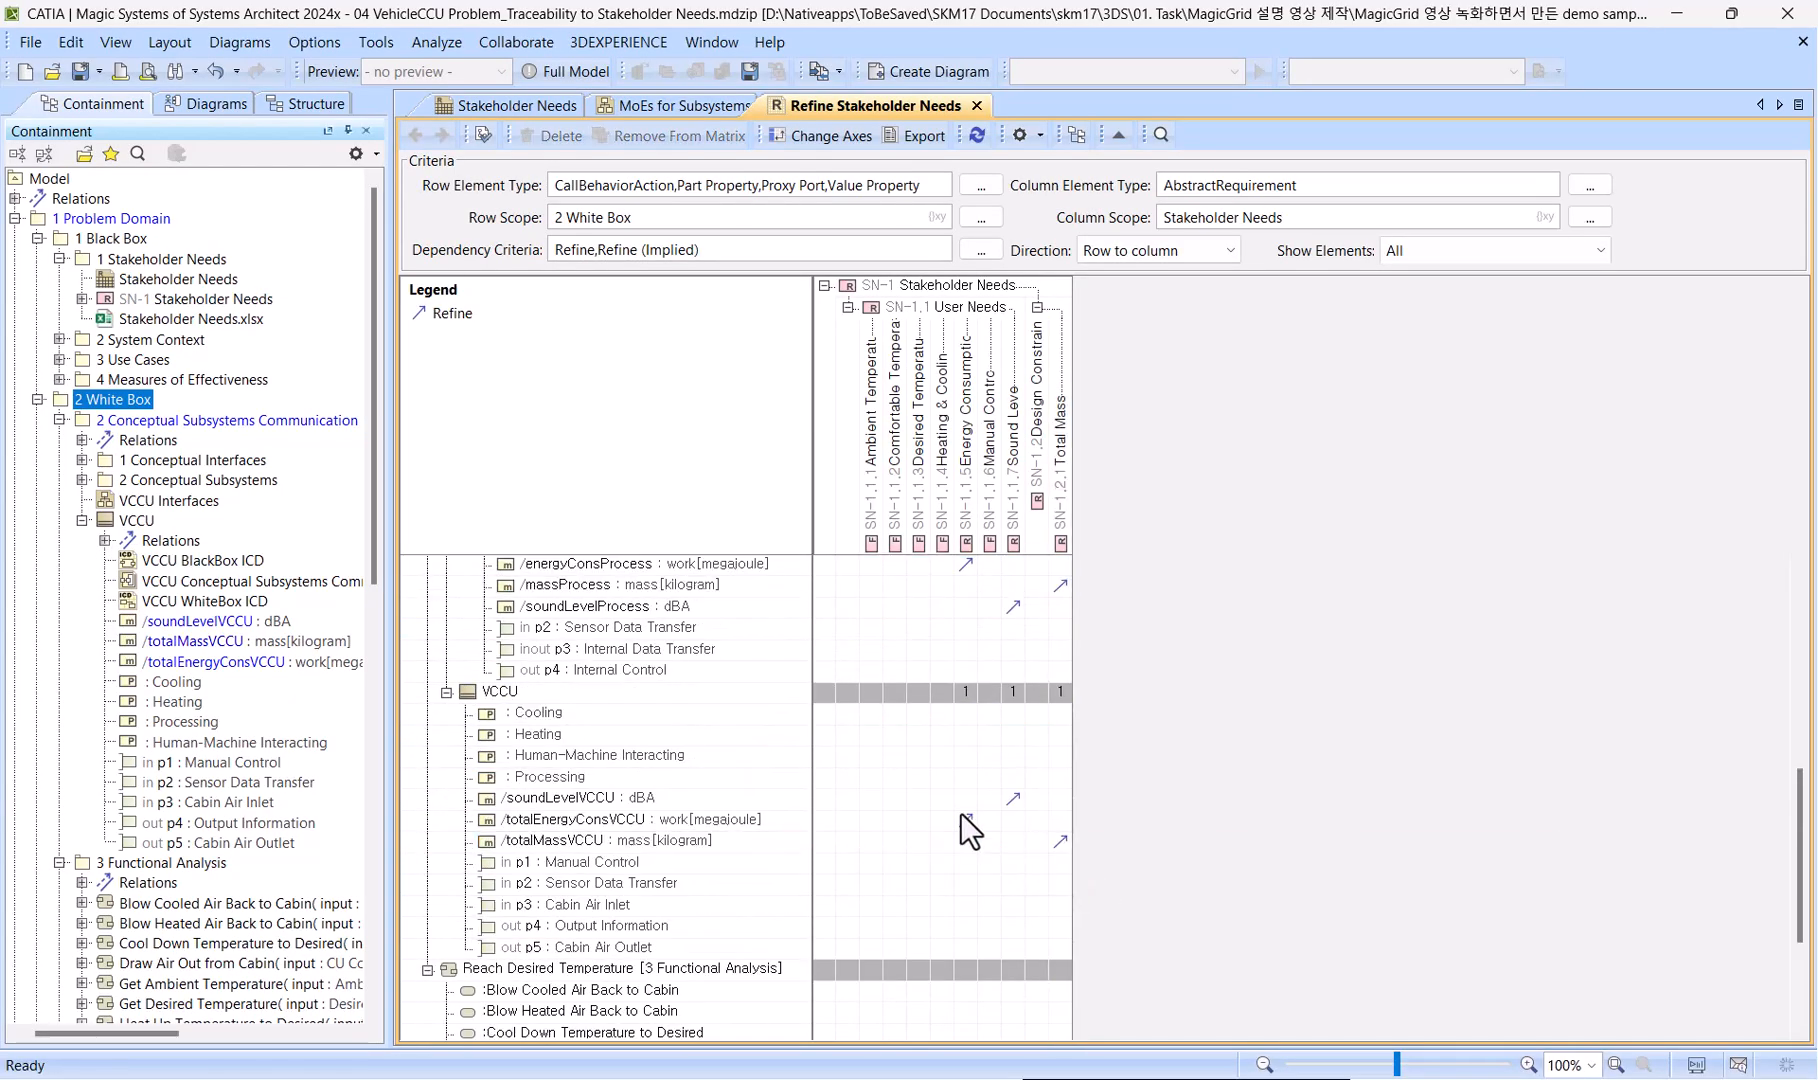
# Create Refine relations from the Heating block's p3 Cabin Air Inlet and p5 Cabin Air Outlet ports to Heating & Cooling.
pyautogui.scroll(6, 940, 802)
pyautogui.scroll(1, 945, 812)
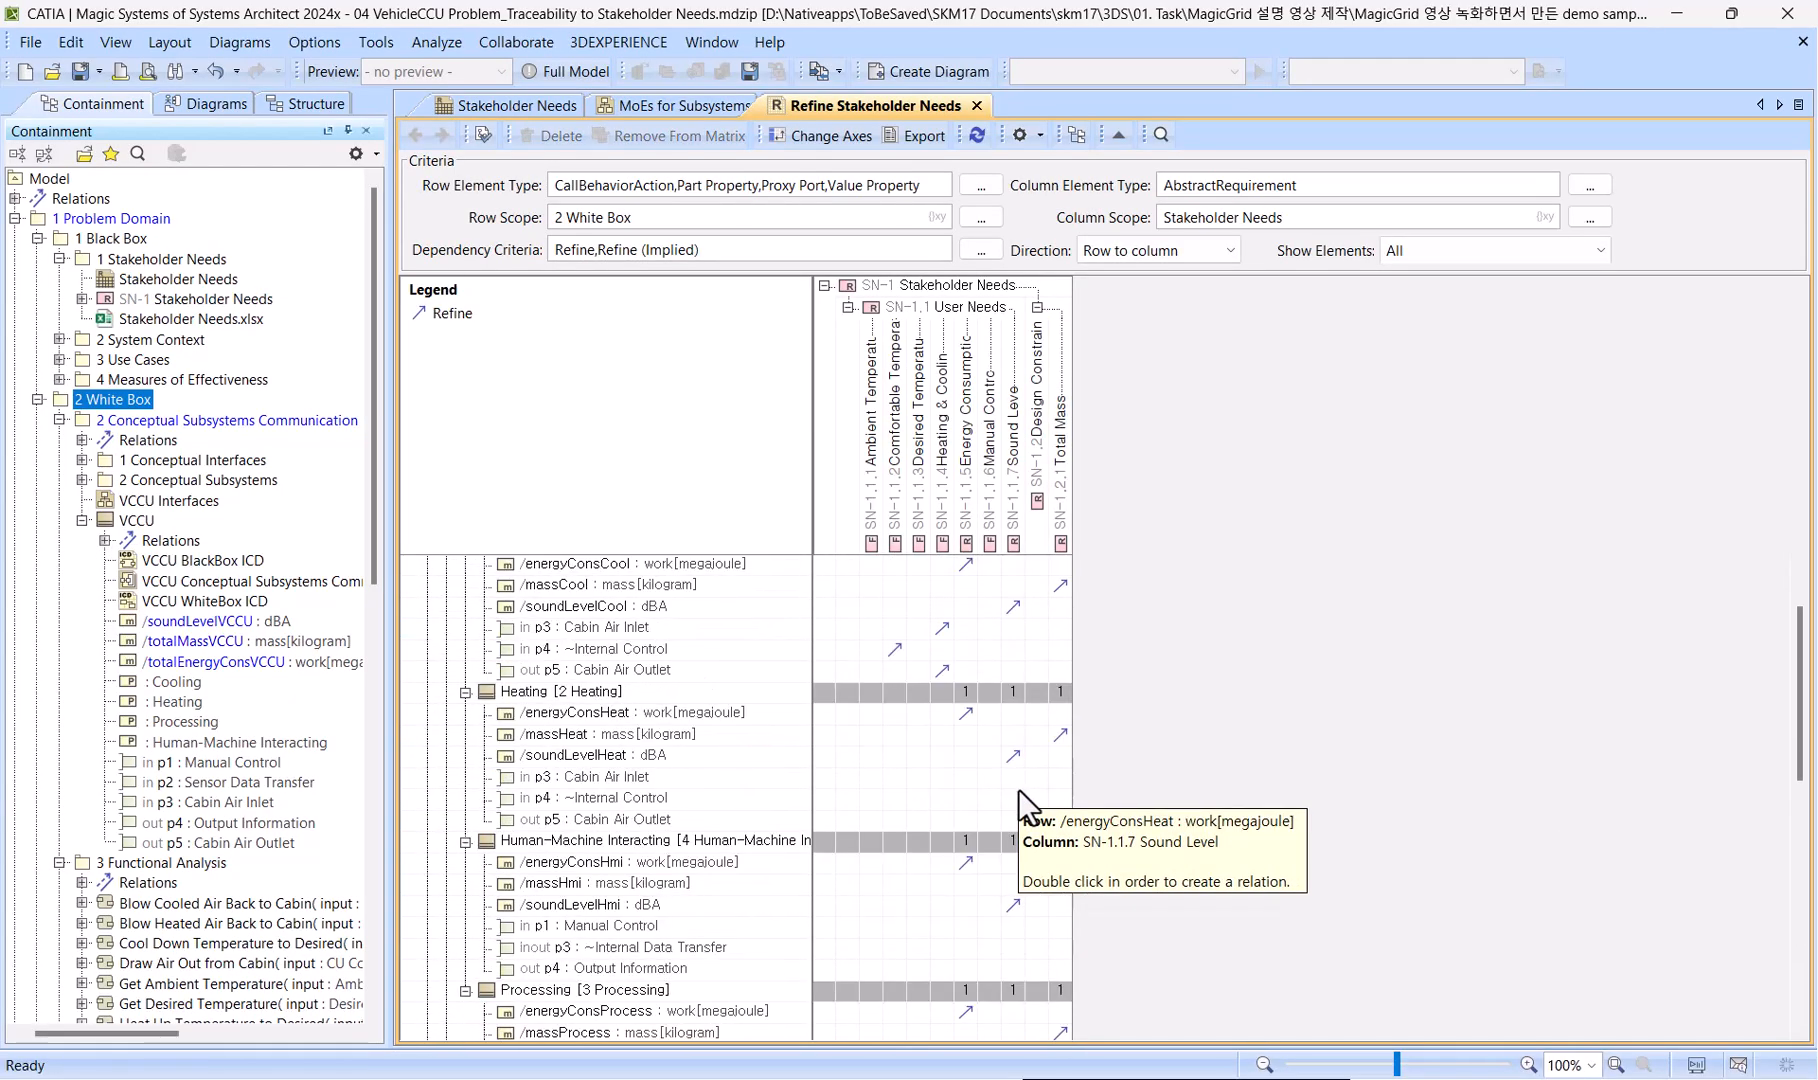
pyautogui.click(940, 484)
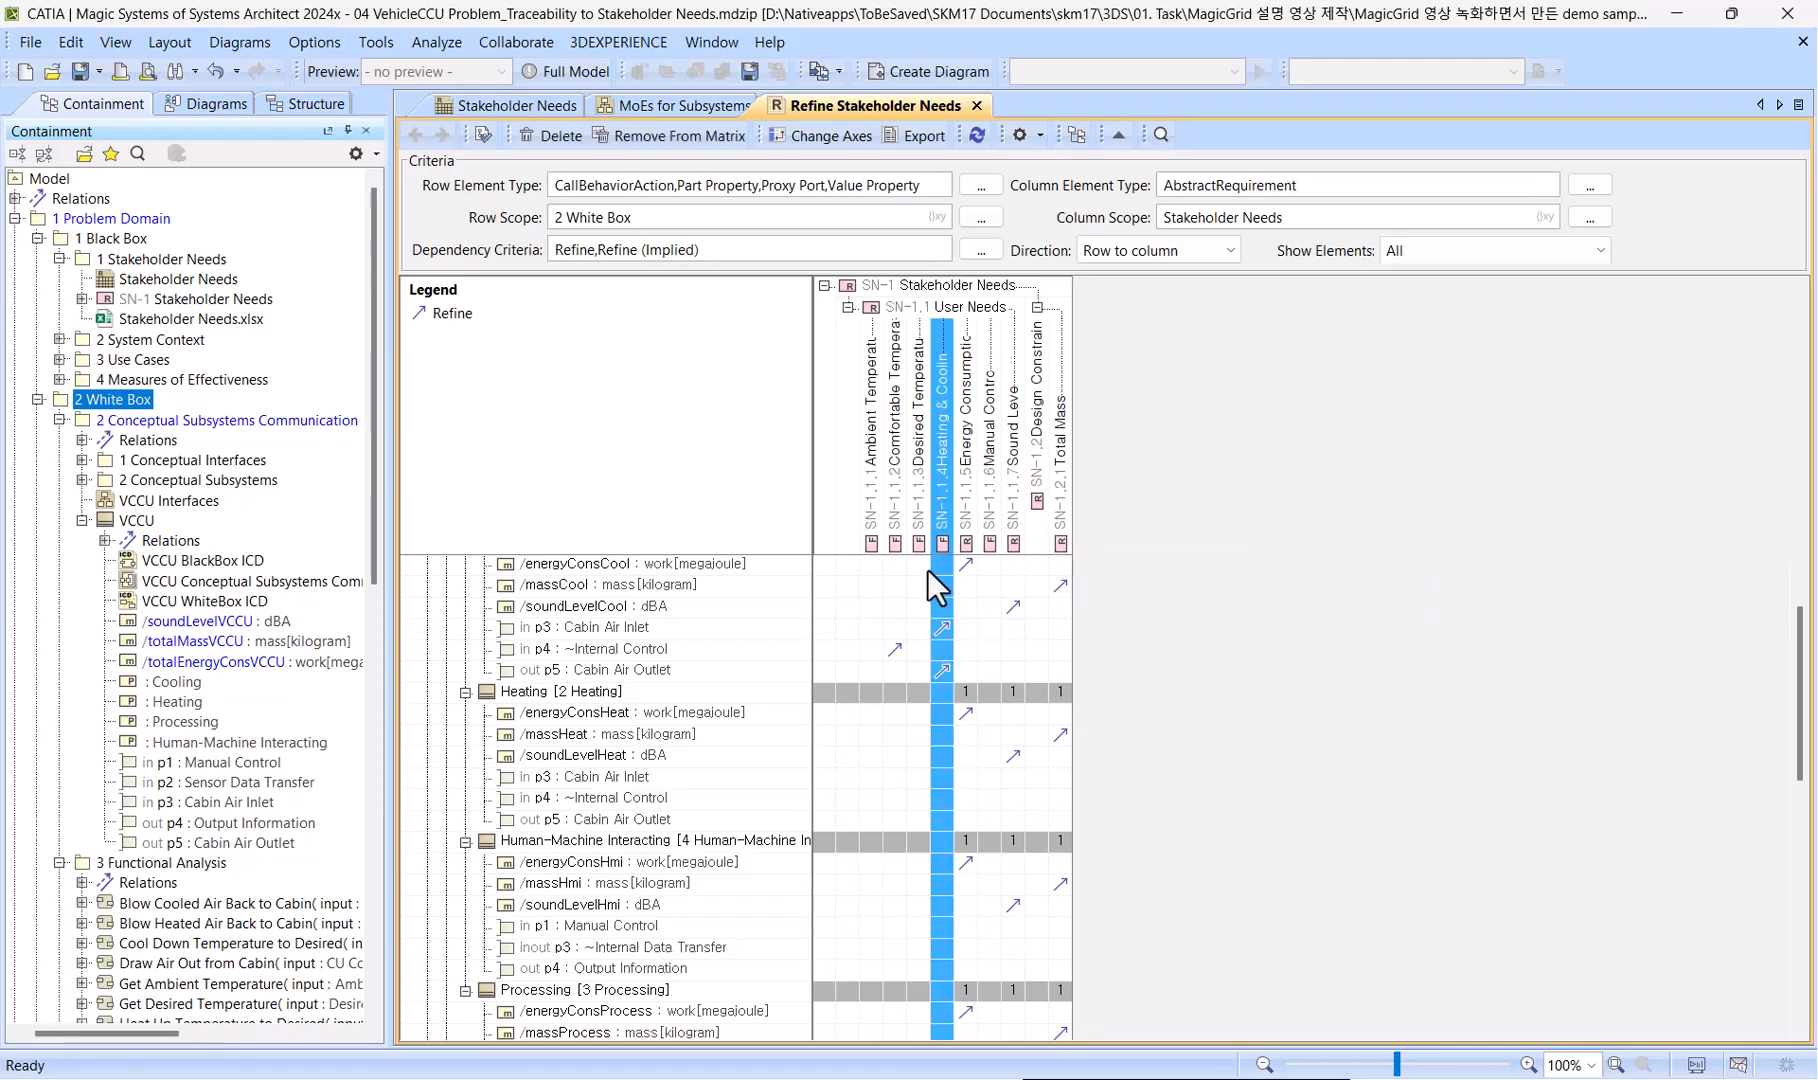
pyautogui.click(938, 780)
pyautogui.keyDown('ctrl'); pyautogui.click(944, 821); pyautogui.keyUp('ctrl')
pyautogui.keyDown('ctrl'); pyautogui.click(891, 798); pyautogui.keyUp('ctrl')
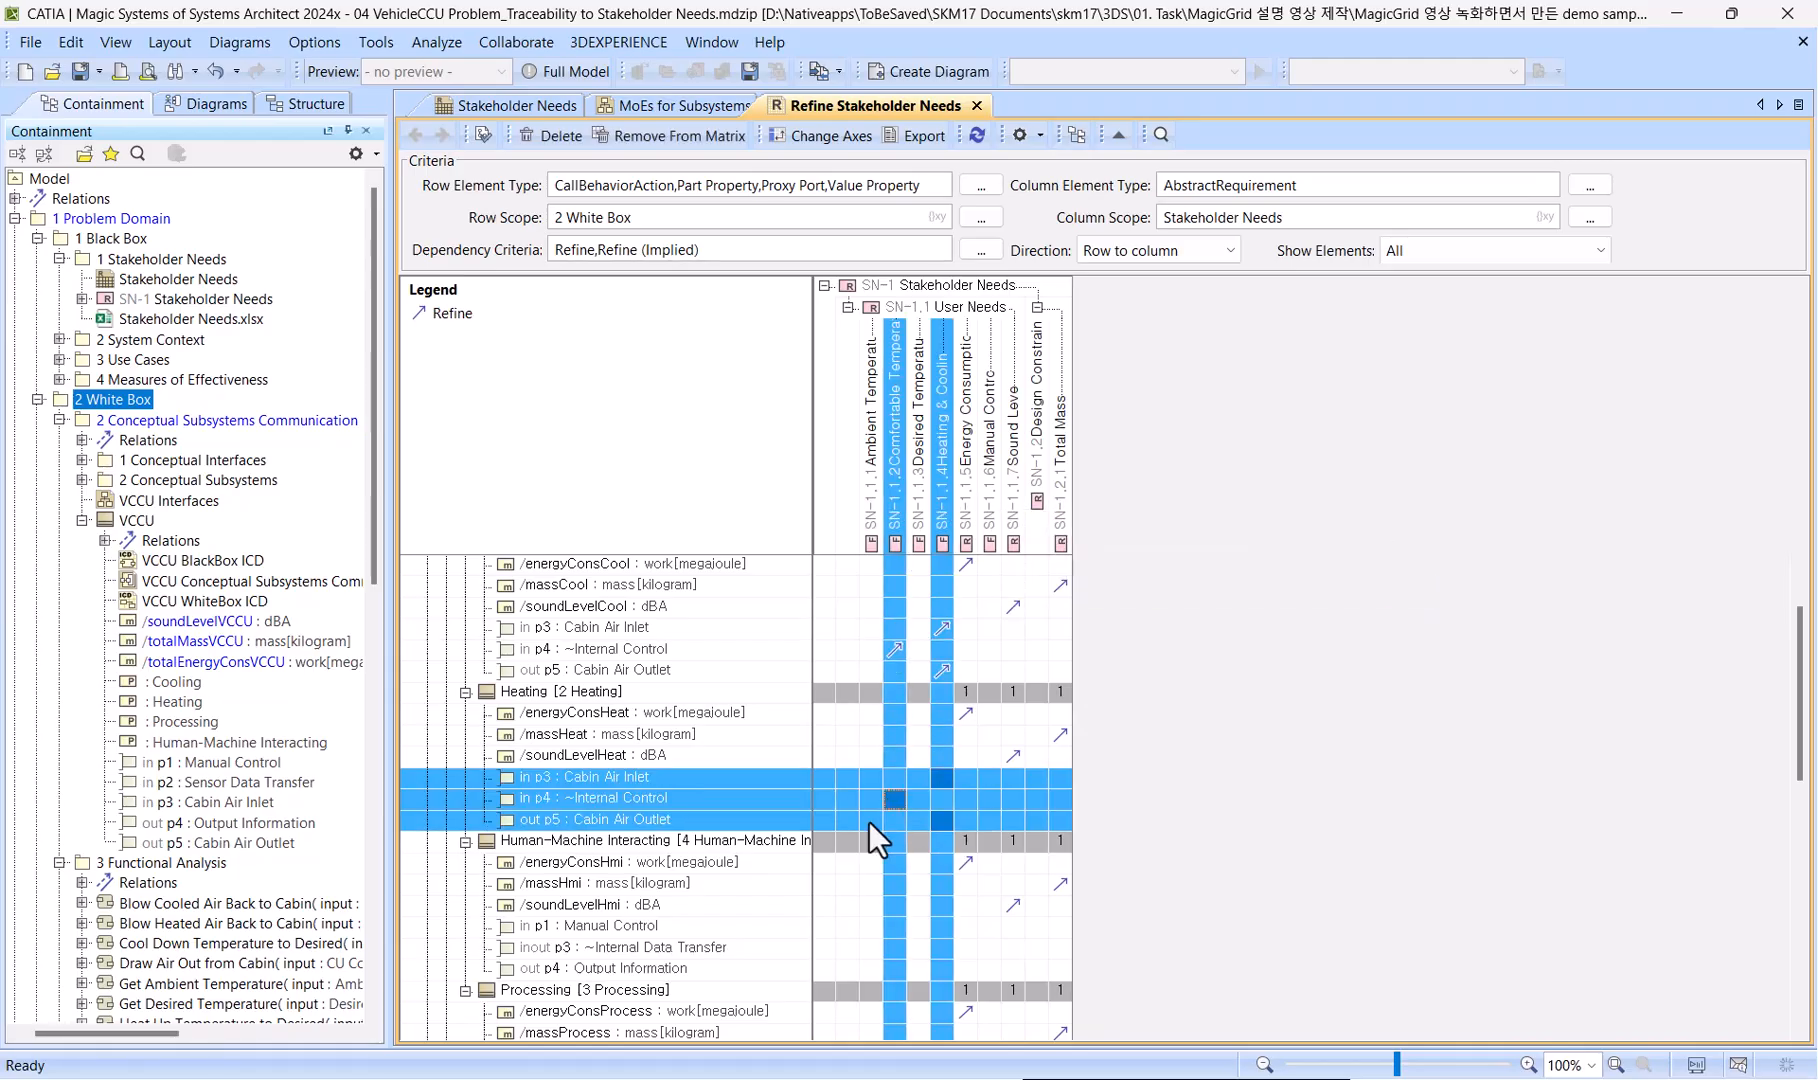
pyautogui.keyDown('ctrl'); pyautogui.click(891, 798); pyautogui.keyUp('ctrl')
pyautogui.rightClick(984, 781)
pyautogui.click(1002, 832)
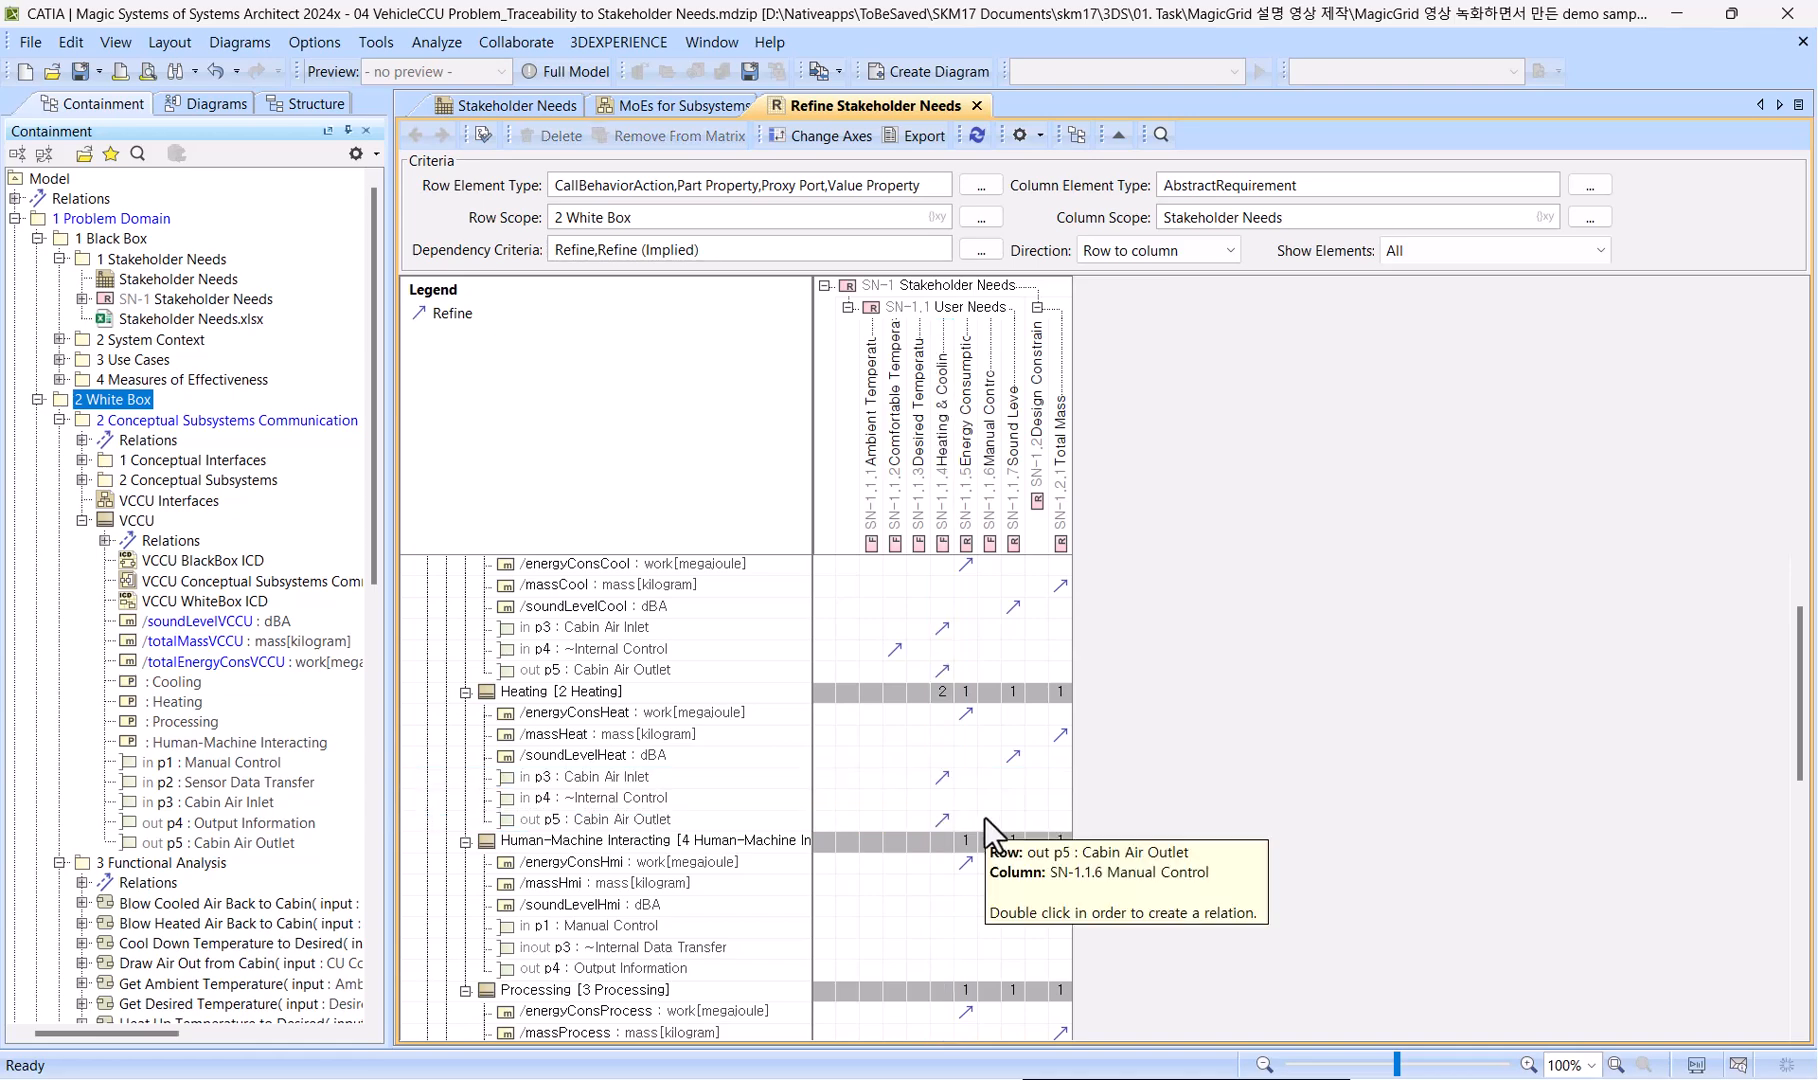
# Create Refine relations from Human-Machine Interacting's p1 port to Manual Control and from its p4 Output Information port to Ambient Temperature.
pyautogui.scroll(-2, 984, 817)
pyautogui.scroll(-1, 957, 810)
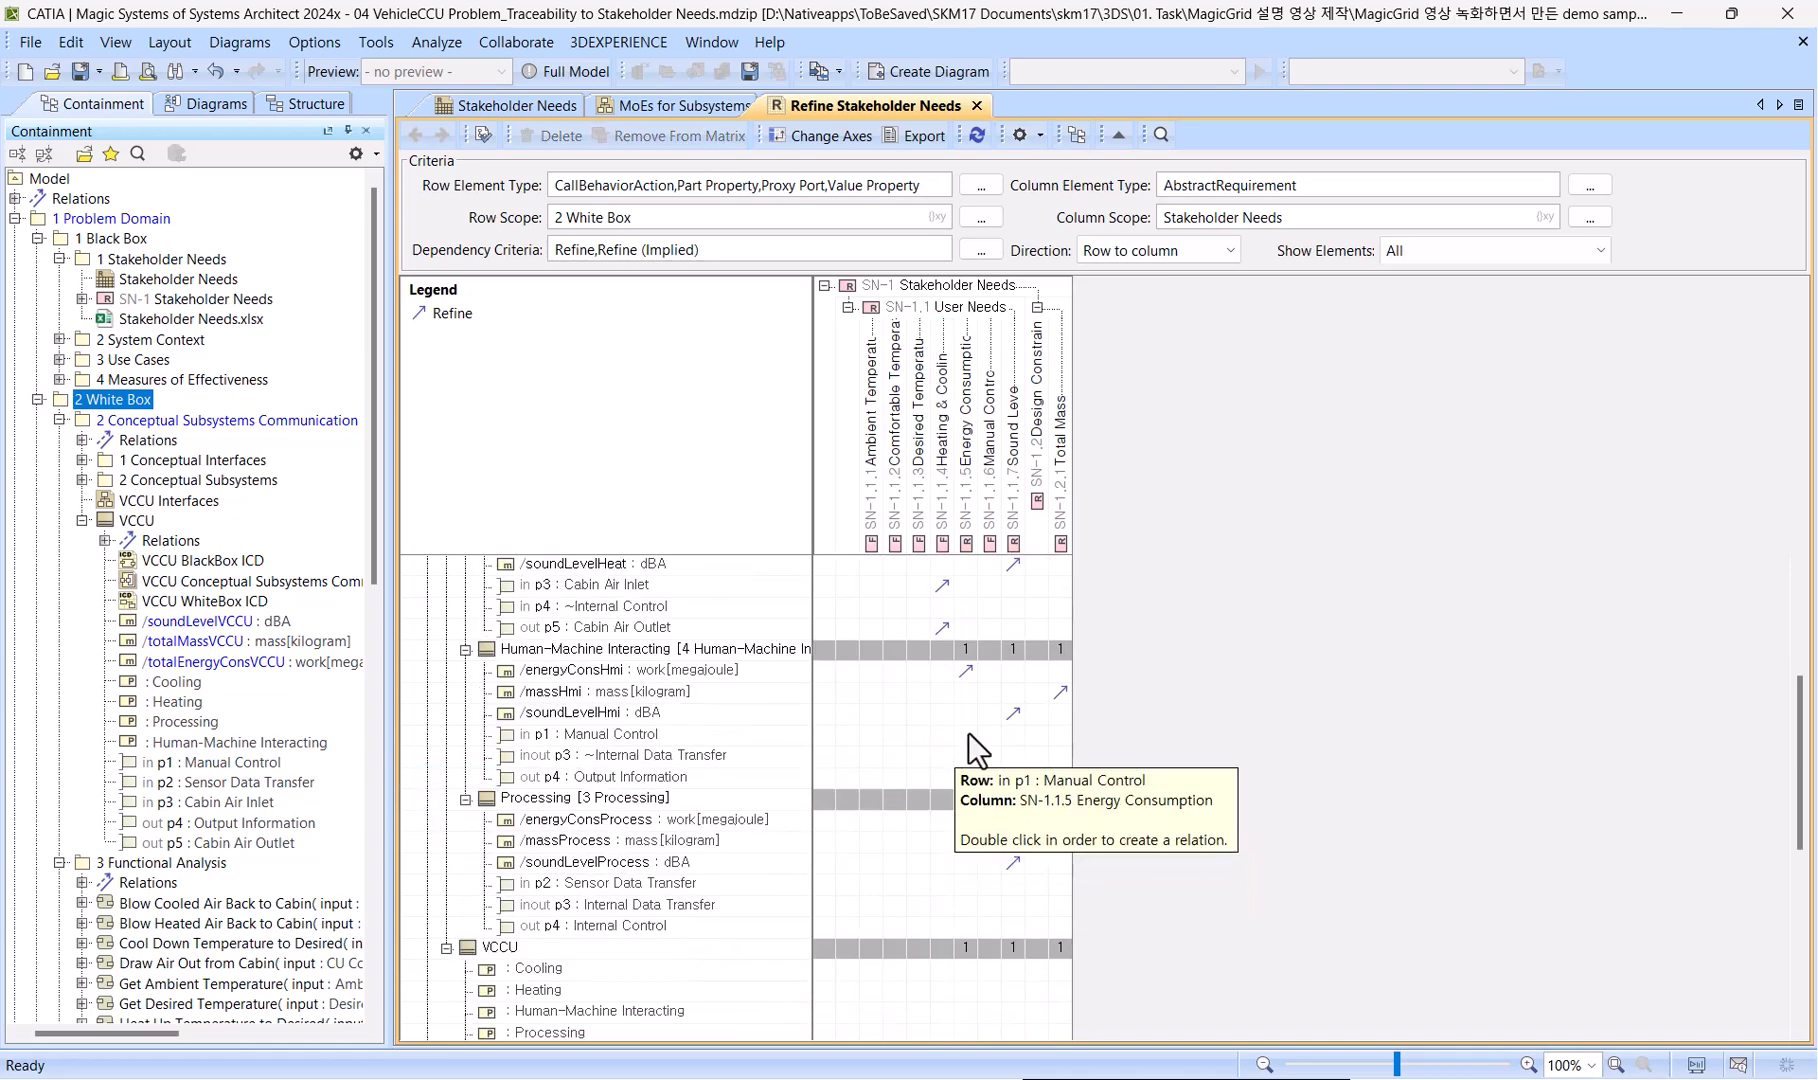
pyautogui.click(990, 515)
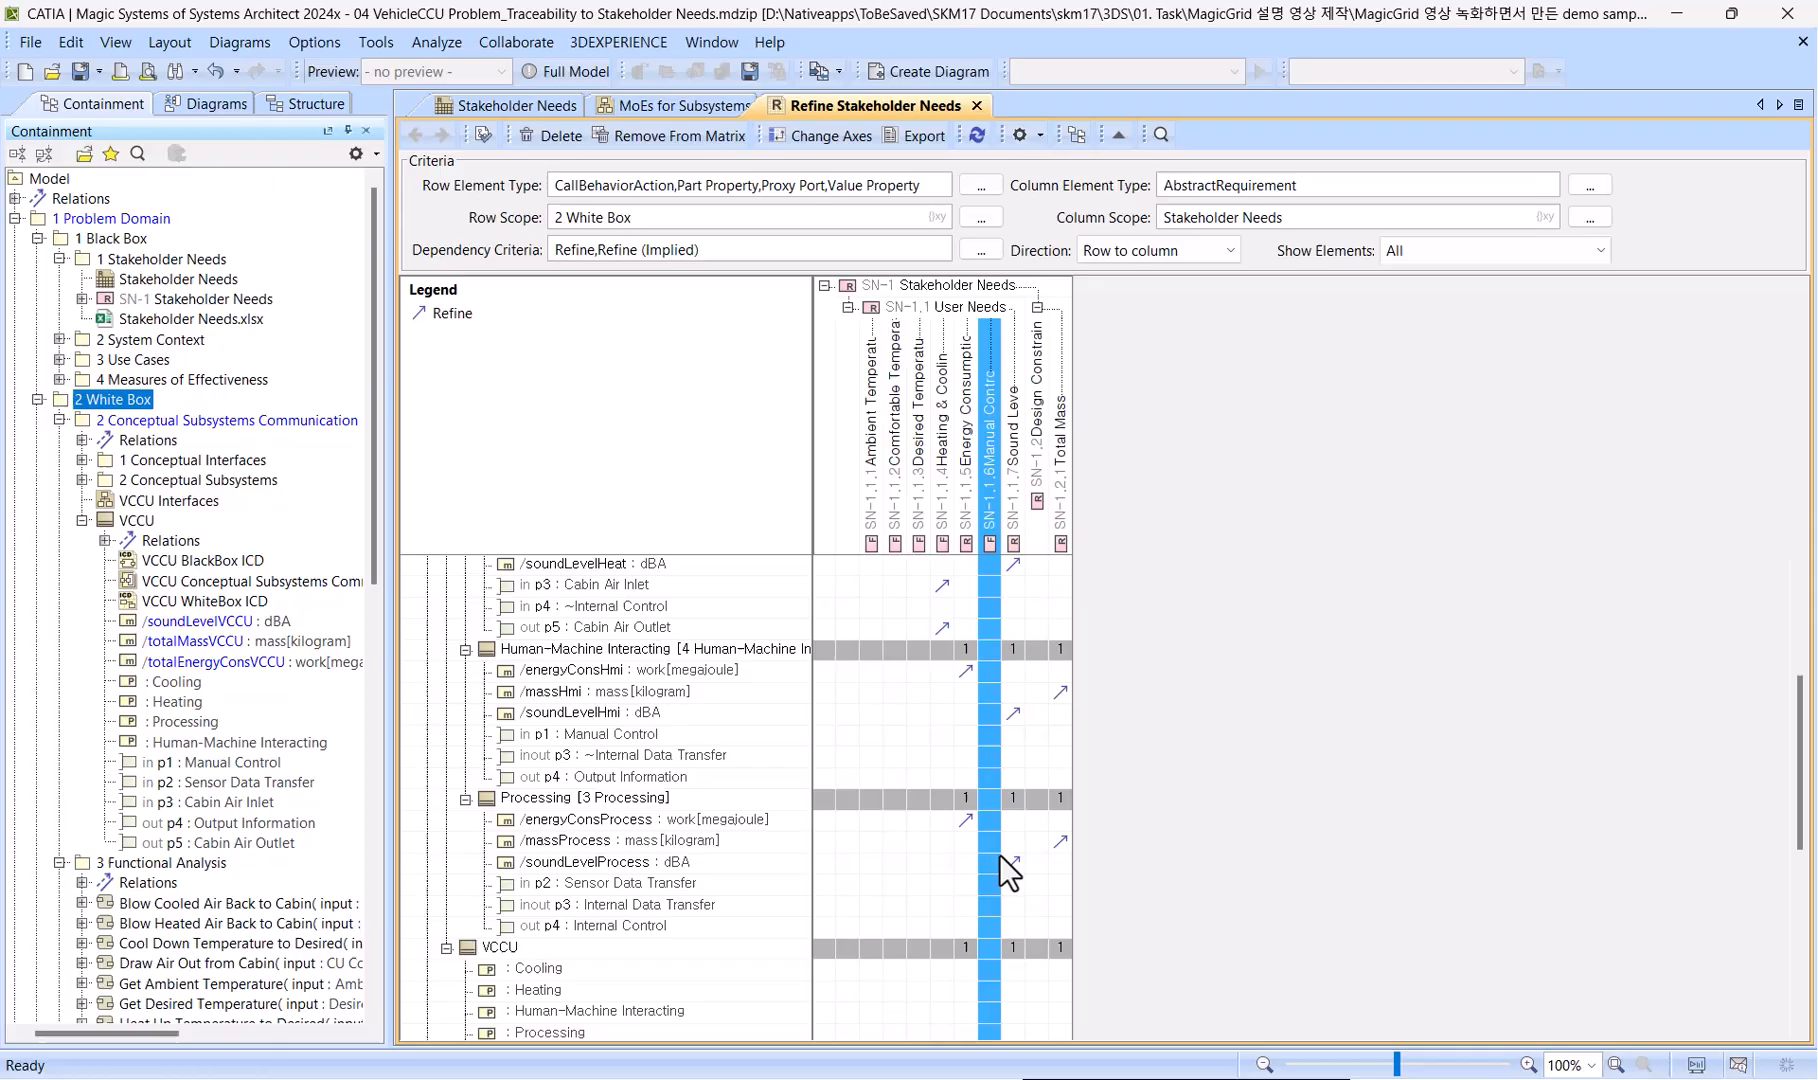
pyautogui.click(989, 736)
pyautogui.keyDown('ctrl'); pyautogui.click(871, 778); pyautogui.keyUp('ctrl')
pyautogui.rightClick(871, 778)
pyautogui.click(909, 811)
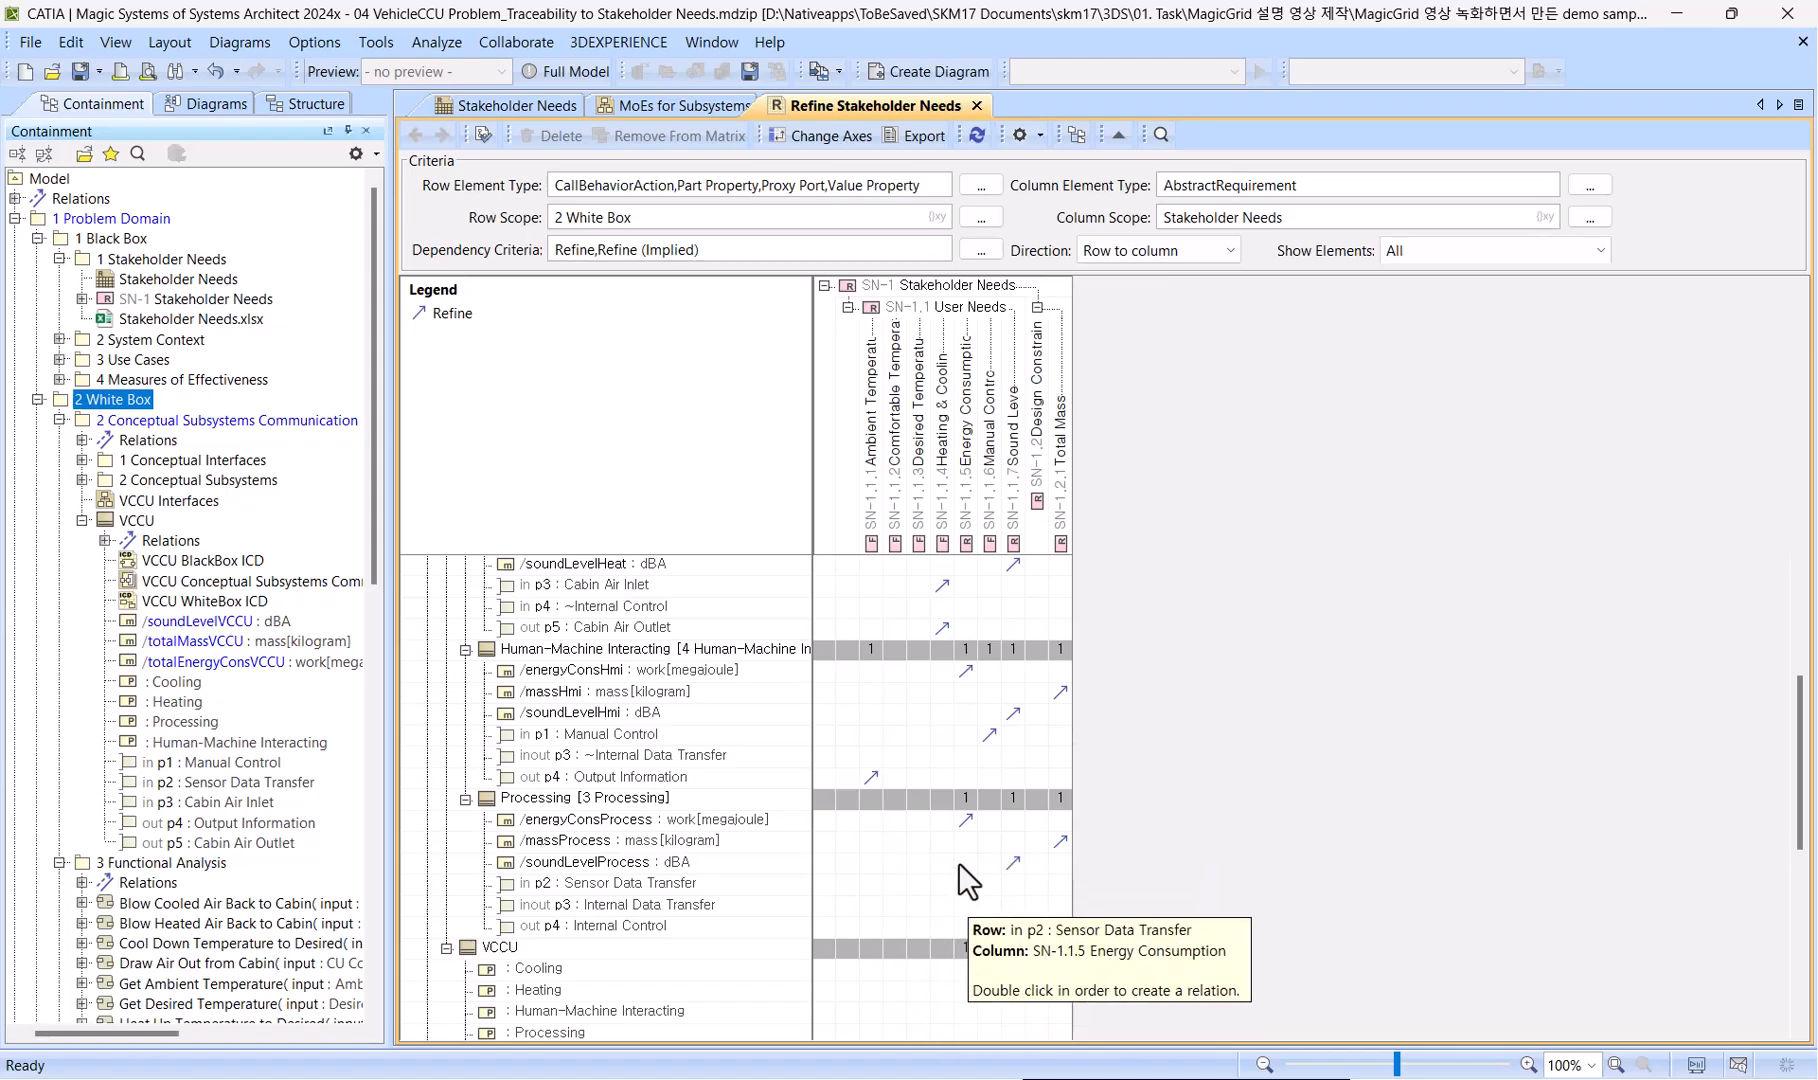
# Create Refine relations from Processing's p2 and p3 ports to Ambient Temperature, p3 to Desired Temperature, and p4 to Comfortable Temperature.
pyautogui.moveTo(864, 888); pyautogui.dragTo(872, 905)
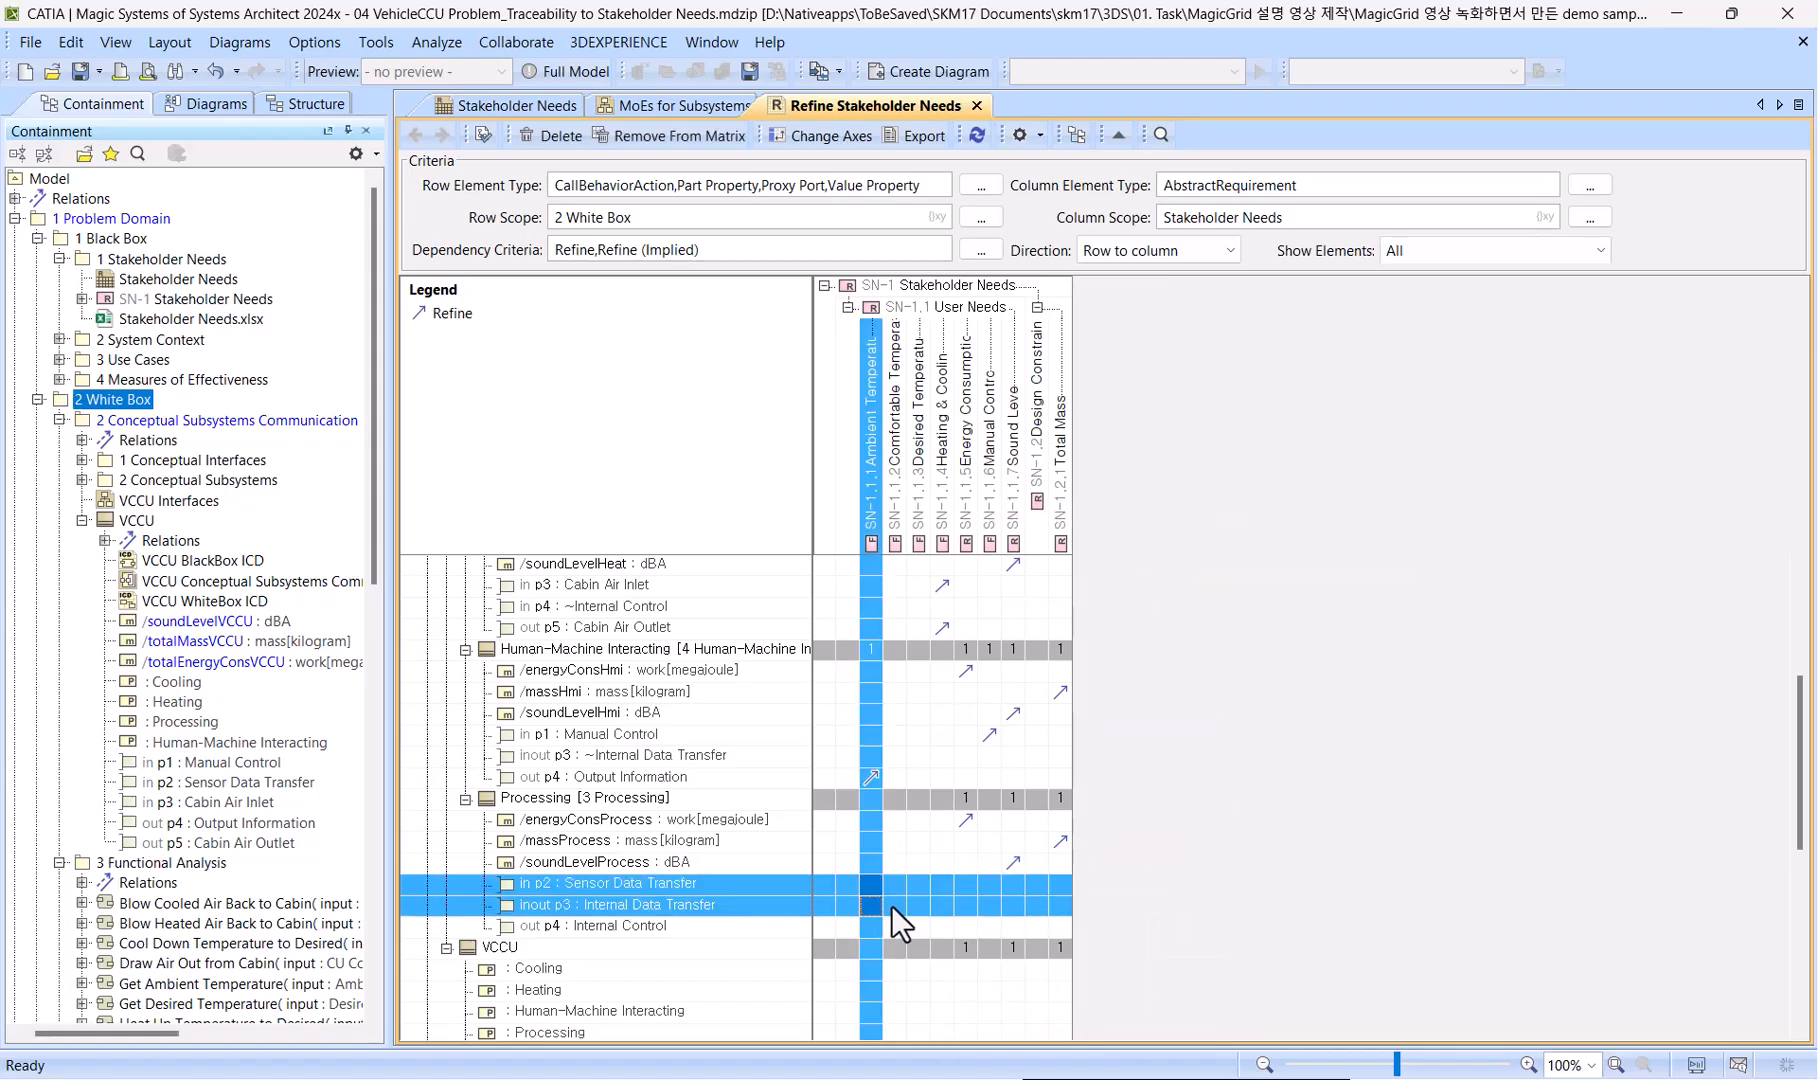
pyautogui.keyDown('ctrl'); pyautogui.click(915, 906); pyautogui.keyUp('ctrl')
pyautogui.keyDown('ctrl'); pyautogui.click(893, 930); pyautogui.keyUp('ctrl')
pyautogui.doubleClick(913, 910)
# Create Refine relations from the VCCU block's Cooling and Heating parts to Heating & Cooling.
pyautogui.scroll(-3, 987, 873)
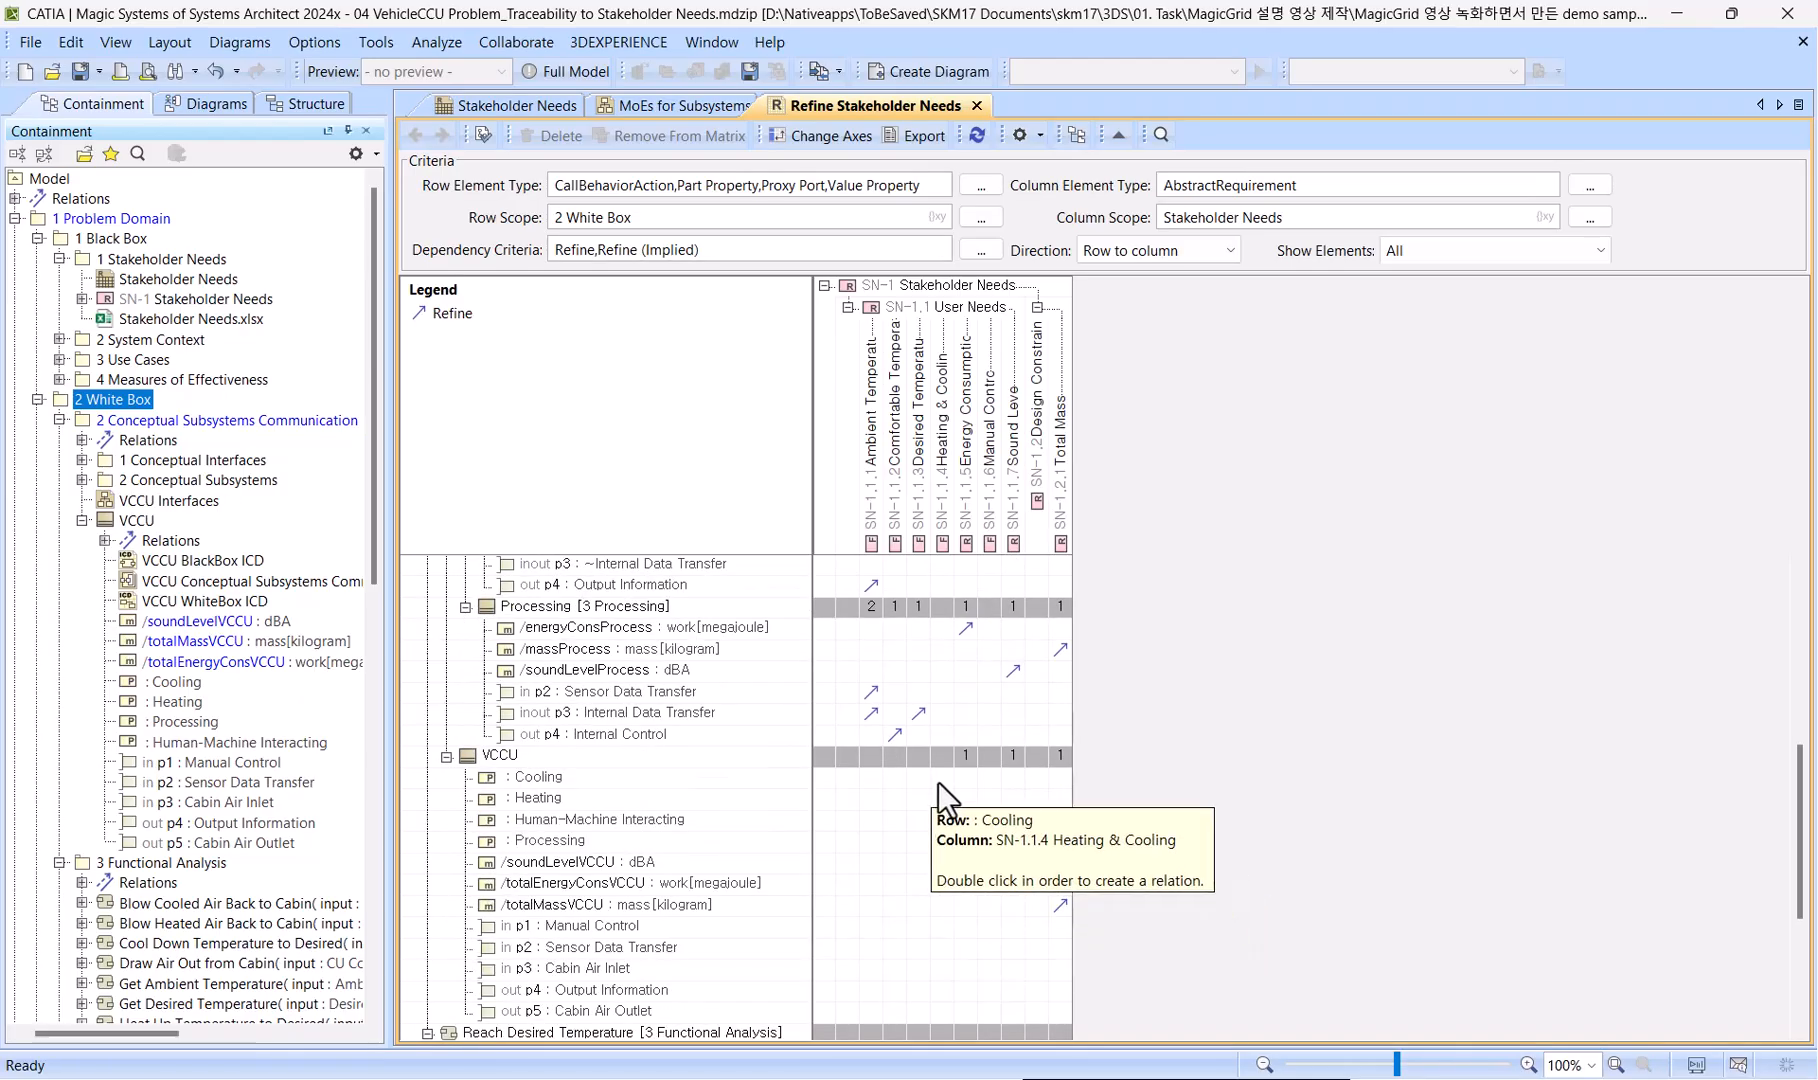
pyautogui.moveTo(939, 779); pyautogui.dragTo(940, 800)
pyautogui.rightClick(940, 802)
pyautogui.click(963, 845)
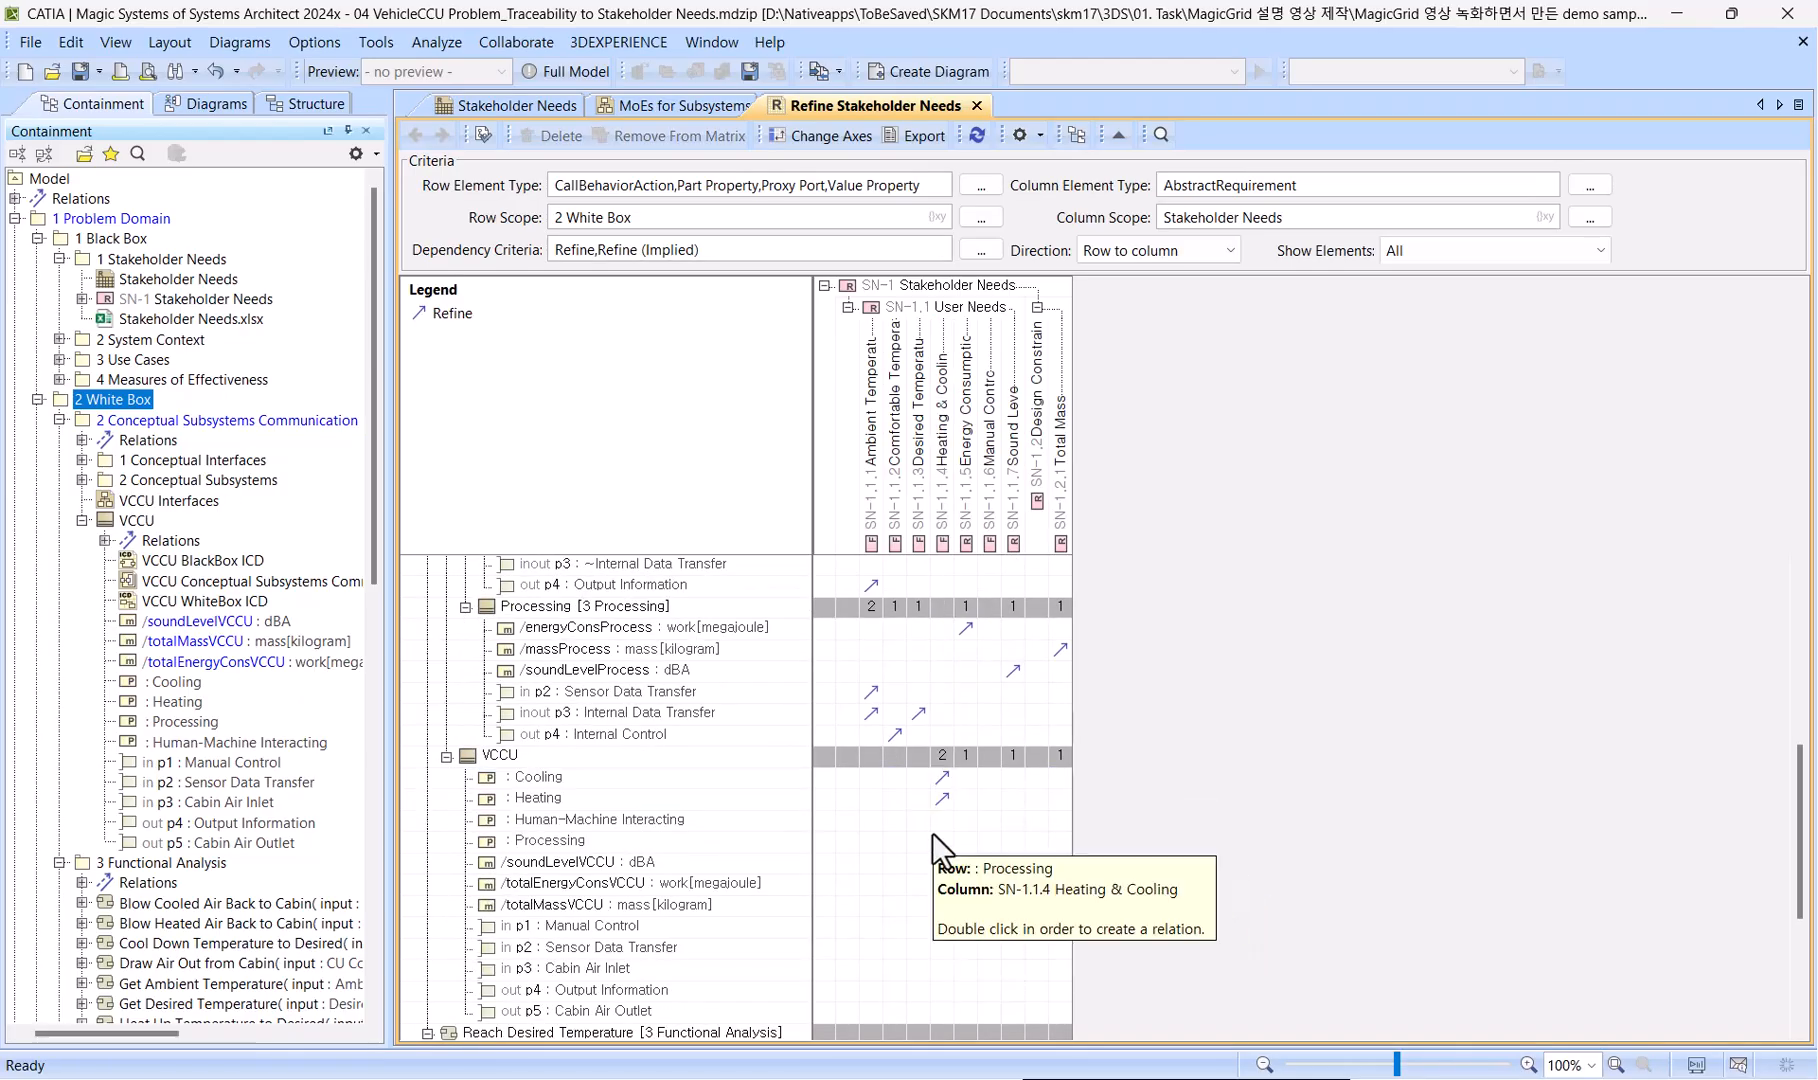
# Relate VCCU's Human-Machine Interacting part to Ambient Temperature, Desired Temperature and Manual Control, and its Processing part to Comfortable Temperature, with Refine.
pyautogui.click(986, 492)
pyautogui.click(989, 820)
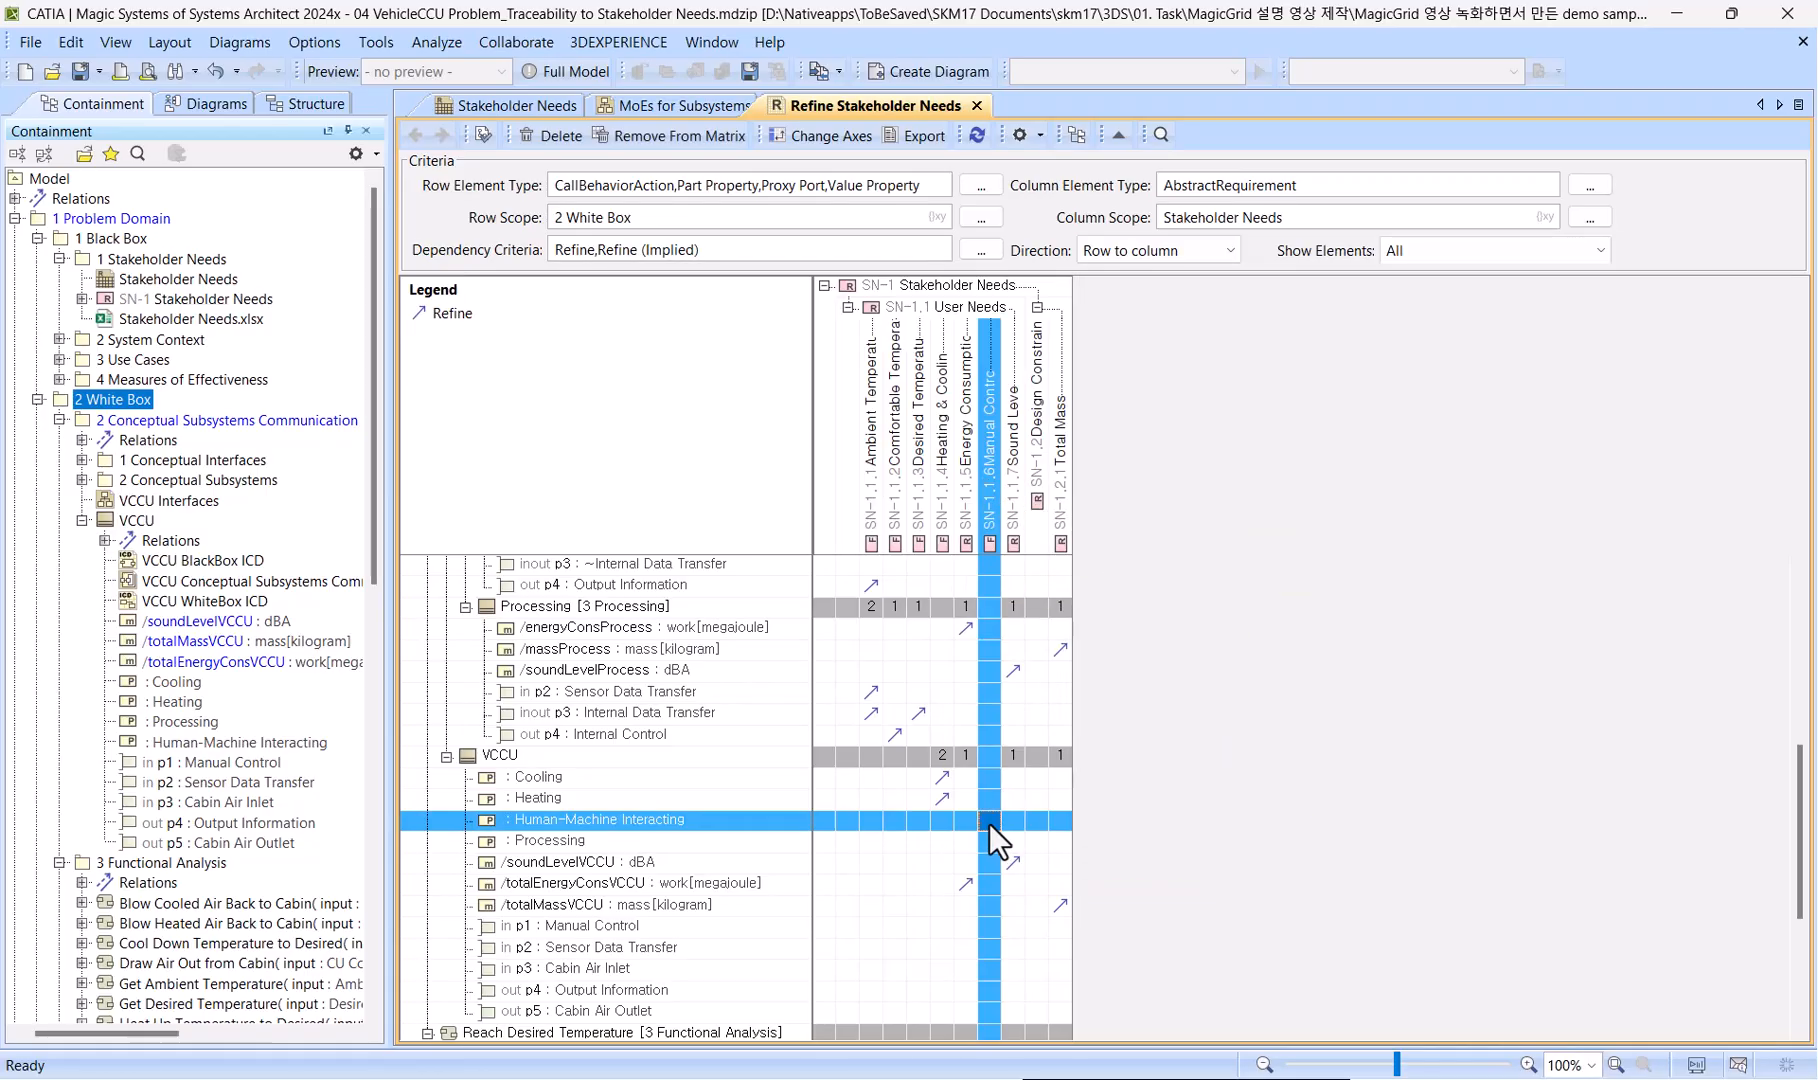
pyautogui.keyDown('ctrl'); pyautogui.click(872, 822); pyautogui.keyUp('ctrl')
pyautogui.keyDown('ctrl'); pyautogui.click(918, 820); pyautogui.keyUp('ctrl')
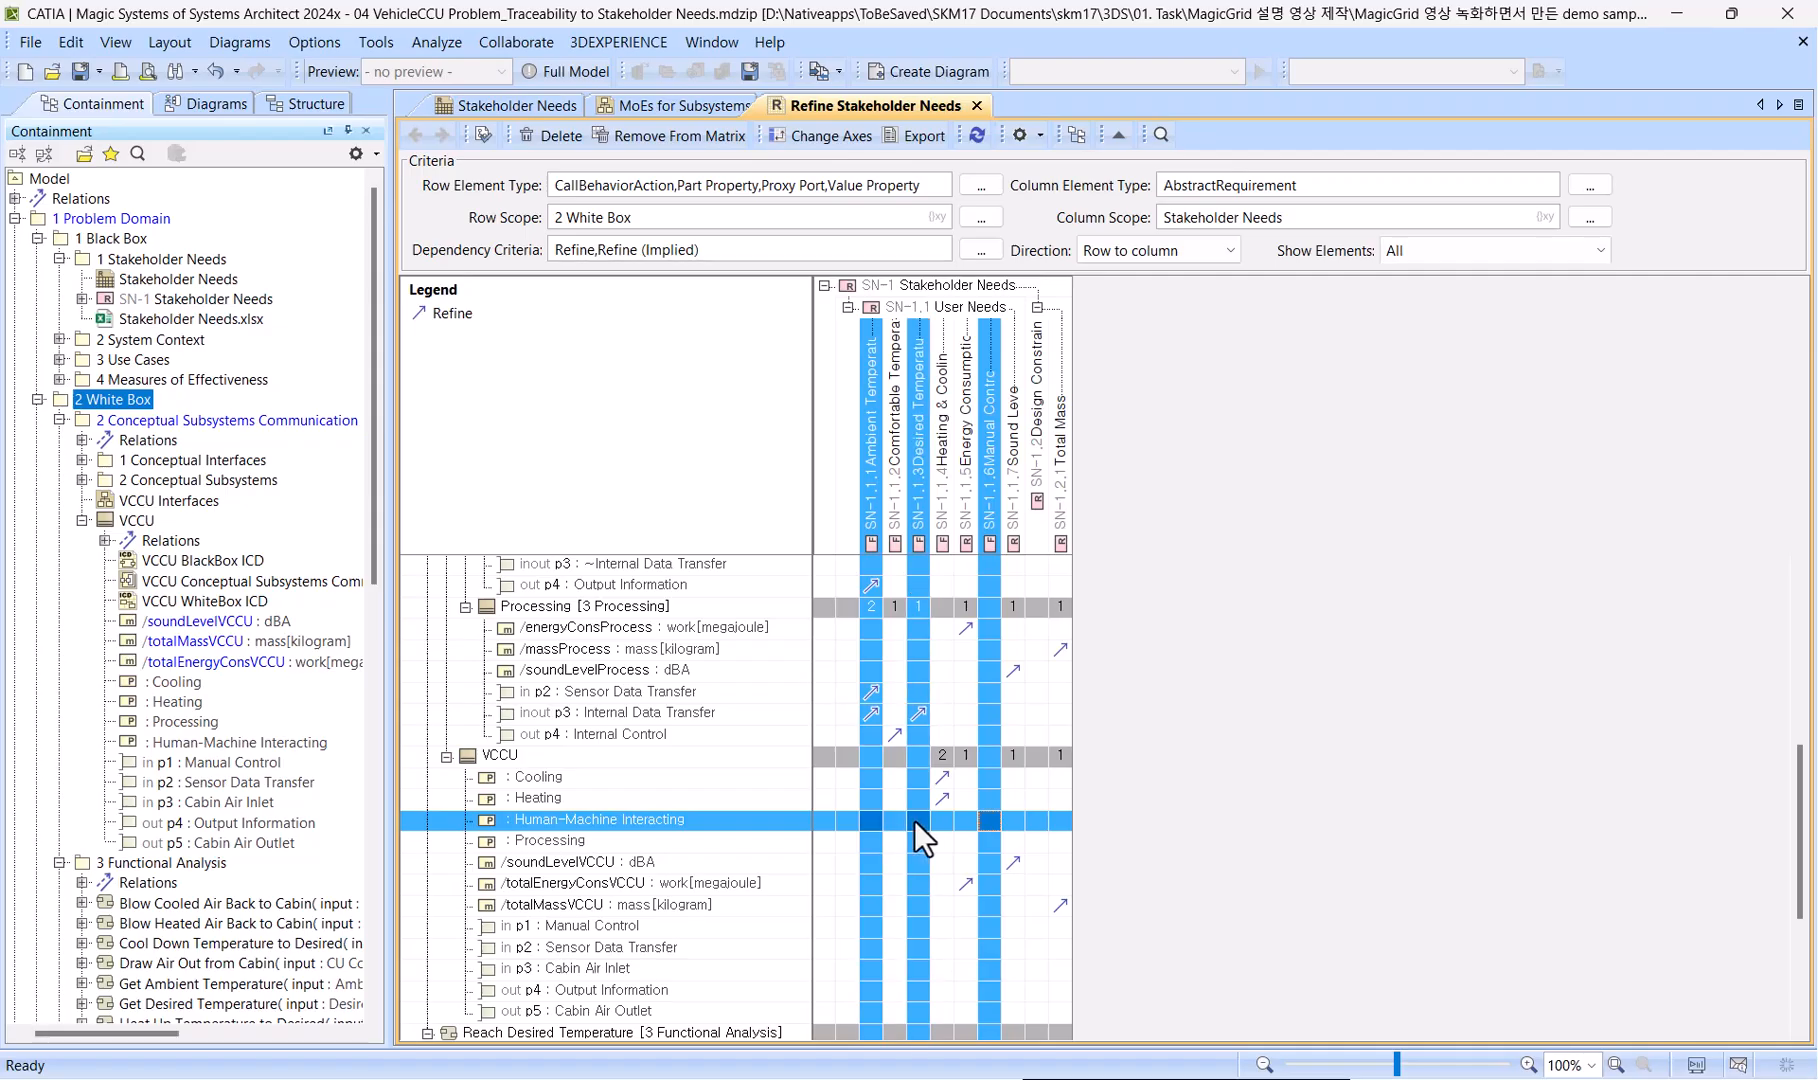
pyautogui.rightClick(916, 820)
pyautogui.click(970, 863)
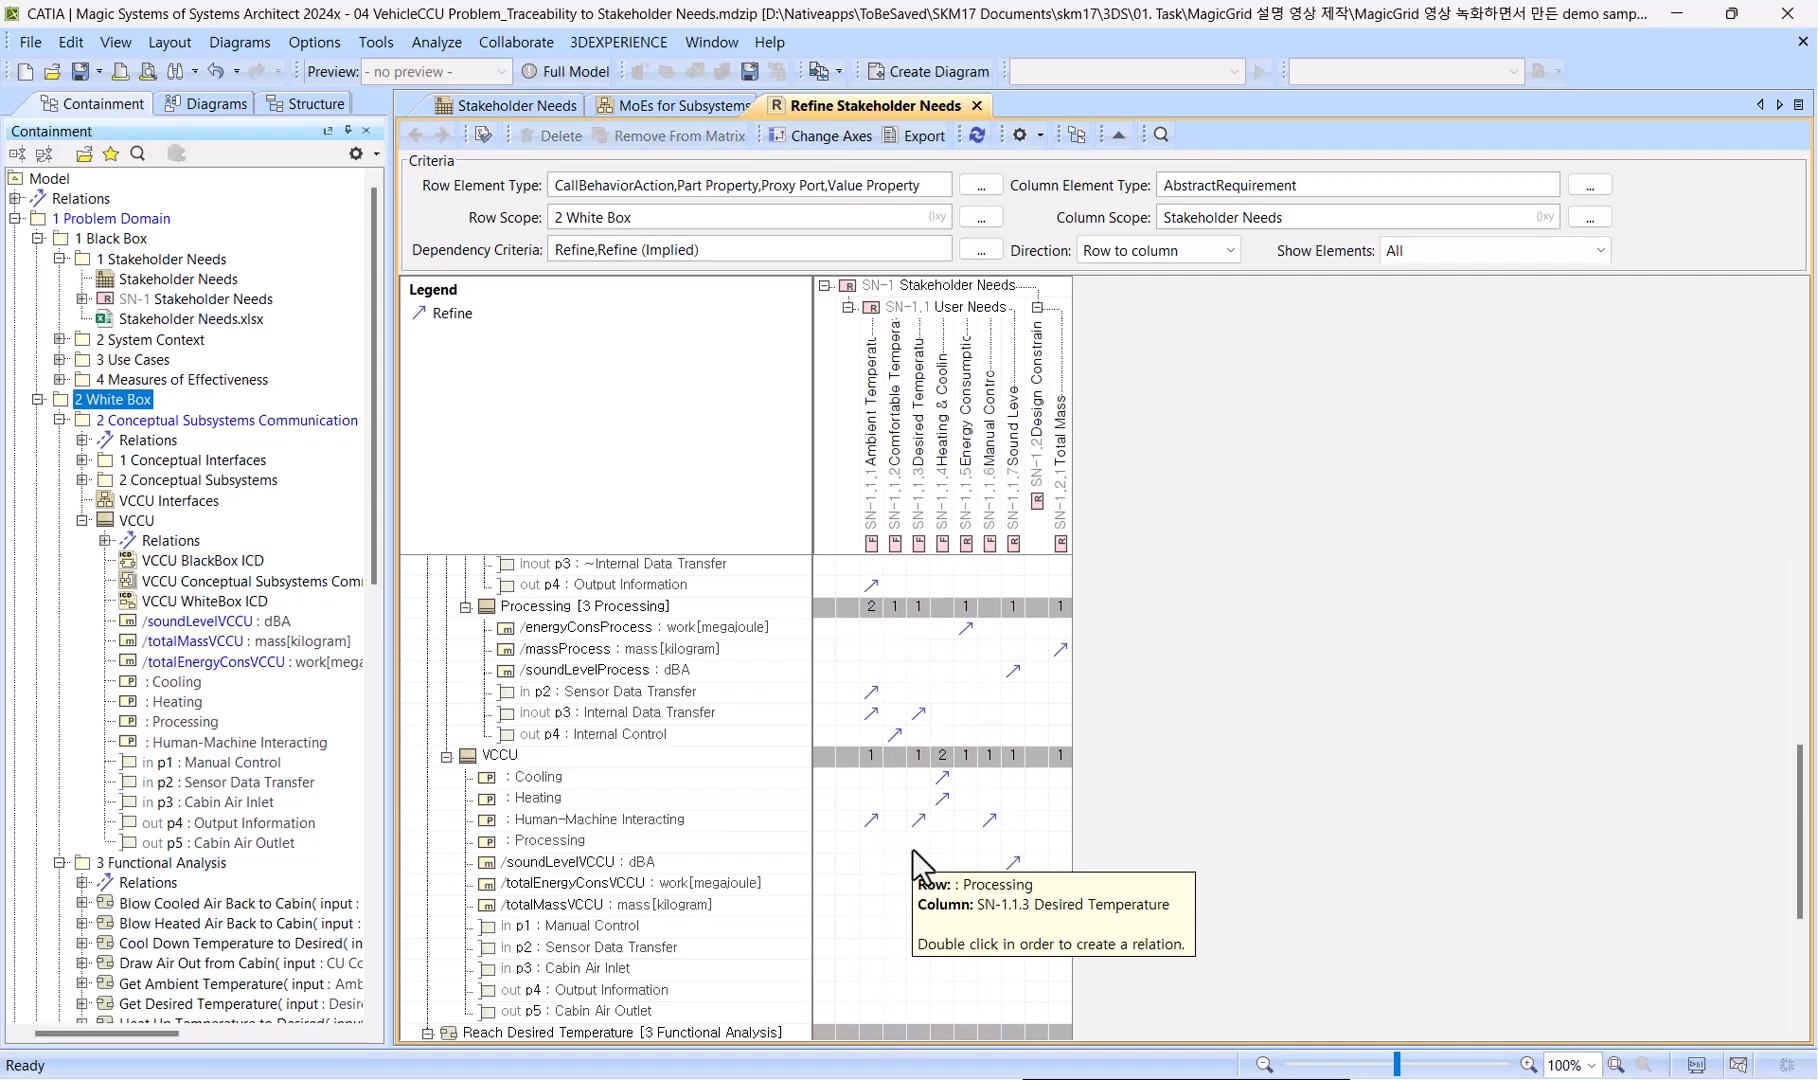
pyautogui.doubleClick(893, 843)
# Create Refine relations from VCCU's p1 Manual Control port to Manual Control and from its p2 Sensor Data Transfer port to Ambient Temperature.
pyautogui.scroll(-2, 891, 845)
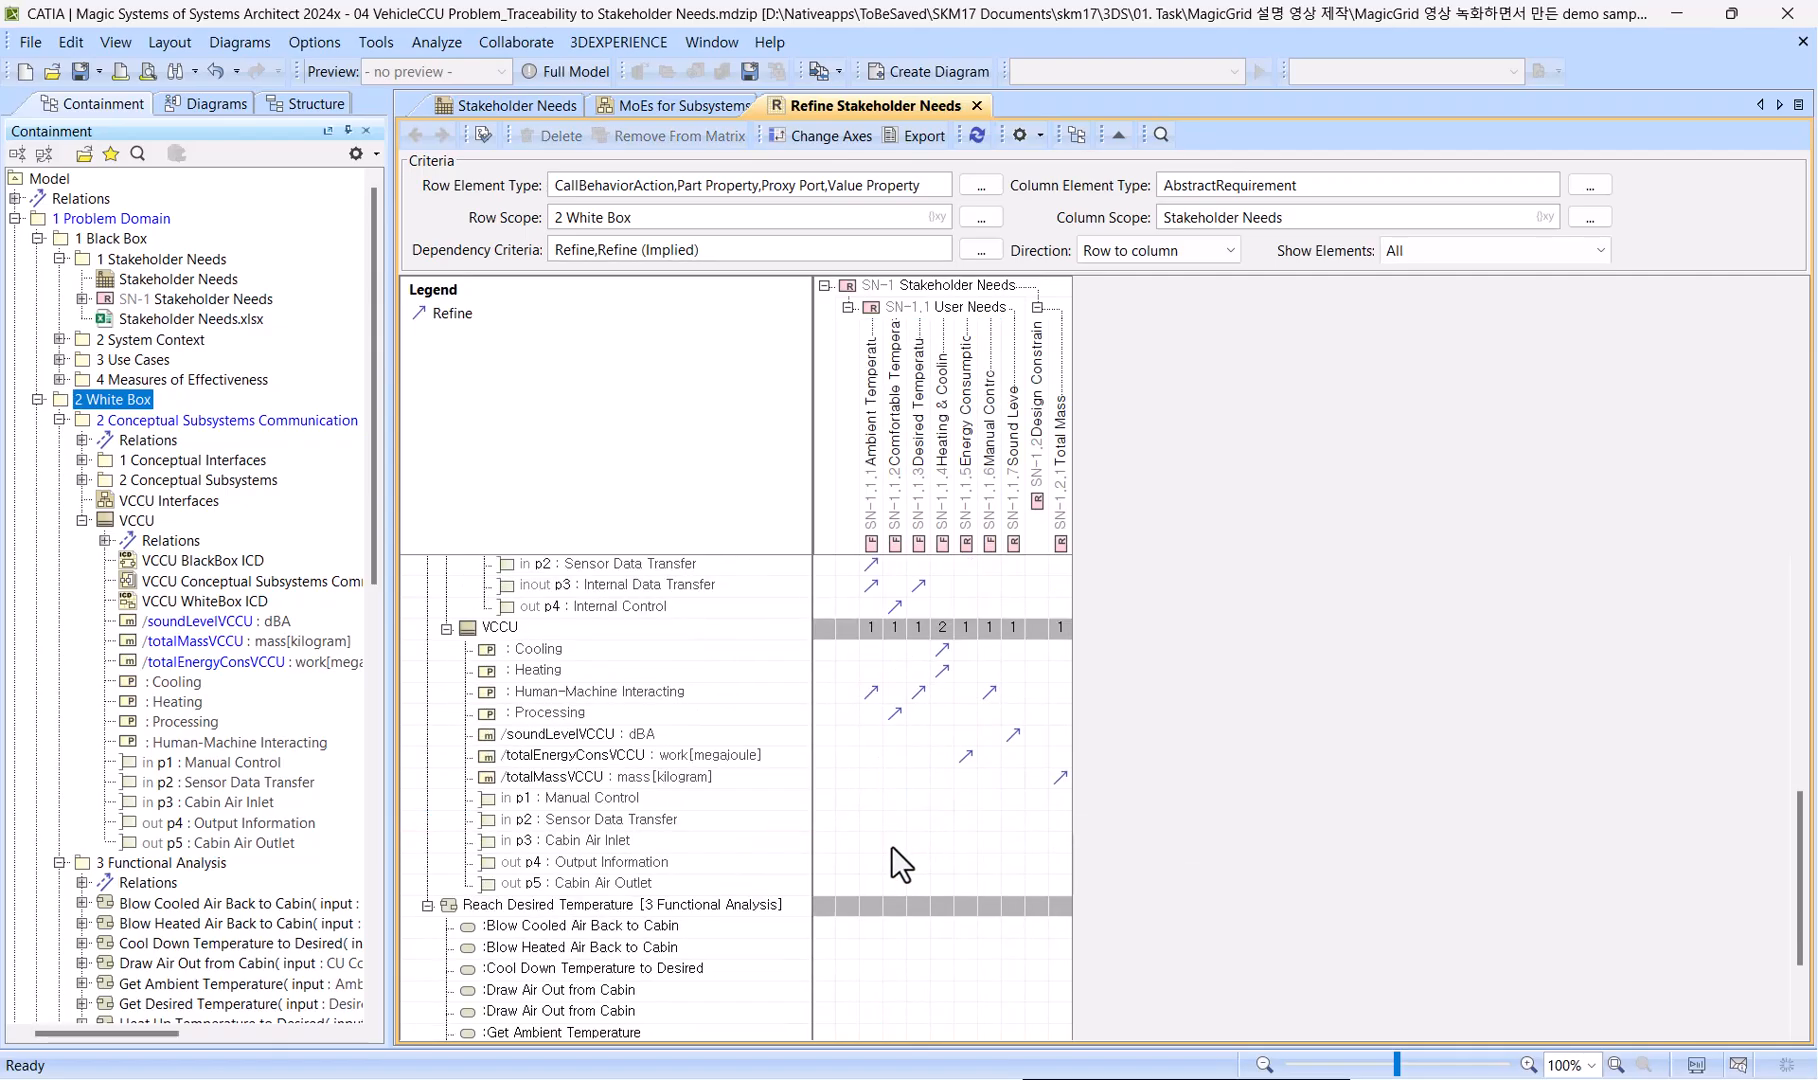
pyautogui.click(989, 472)
pyautogui.doubleClick(986, 797)
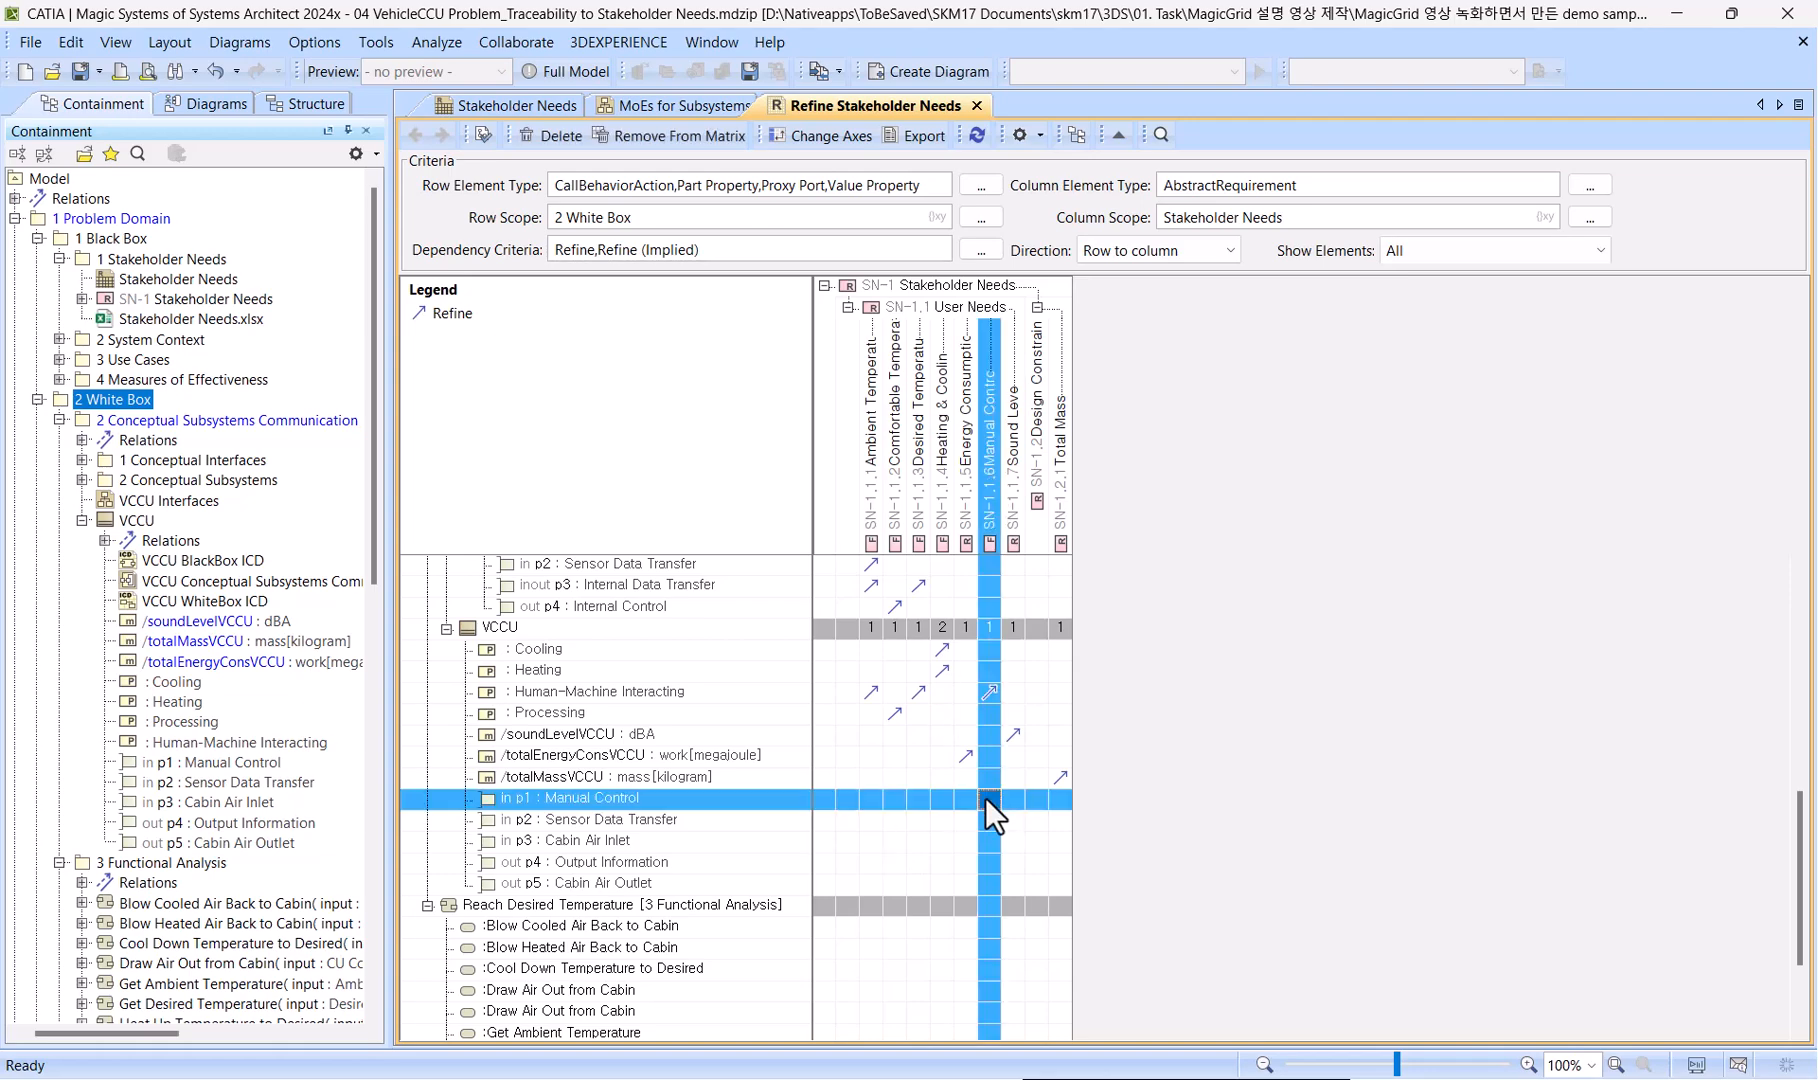
pyautogui.click(866, 820)
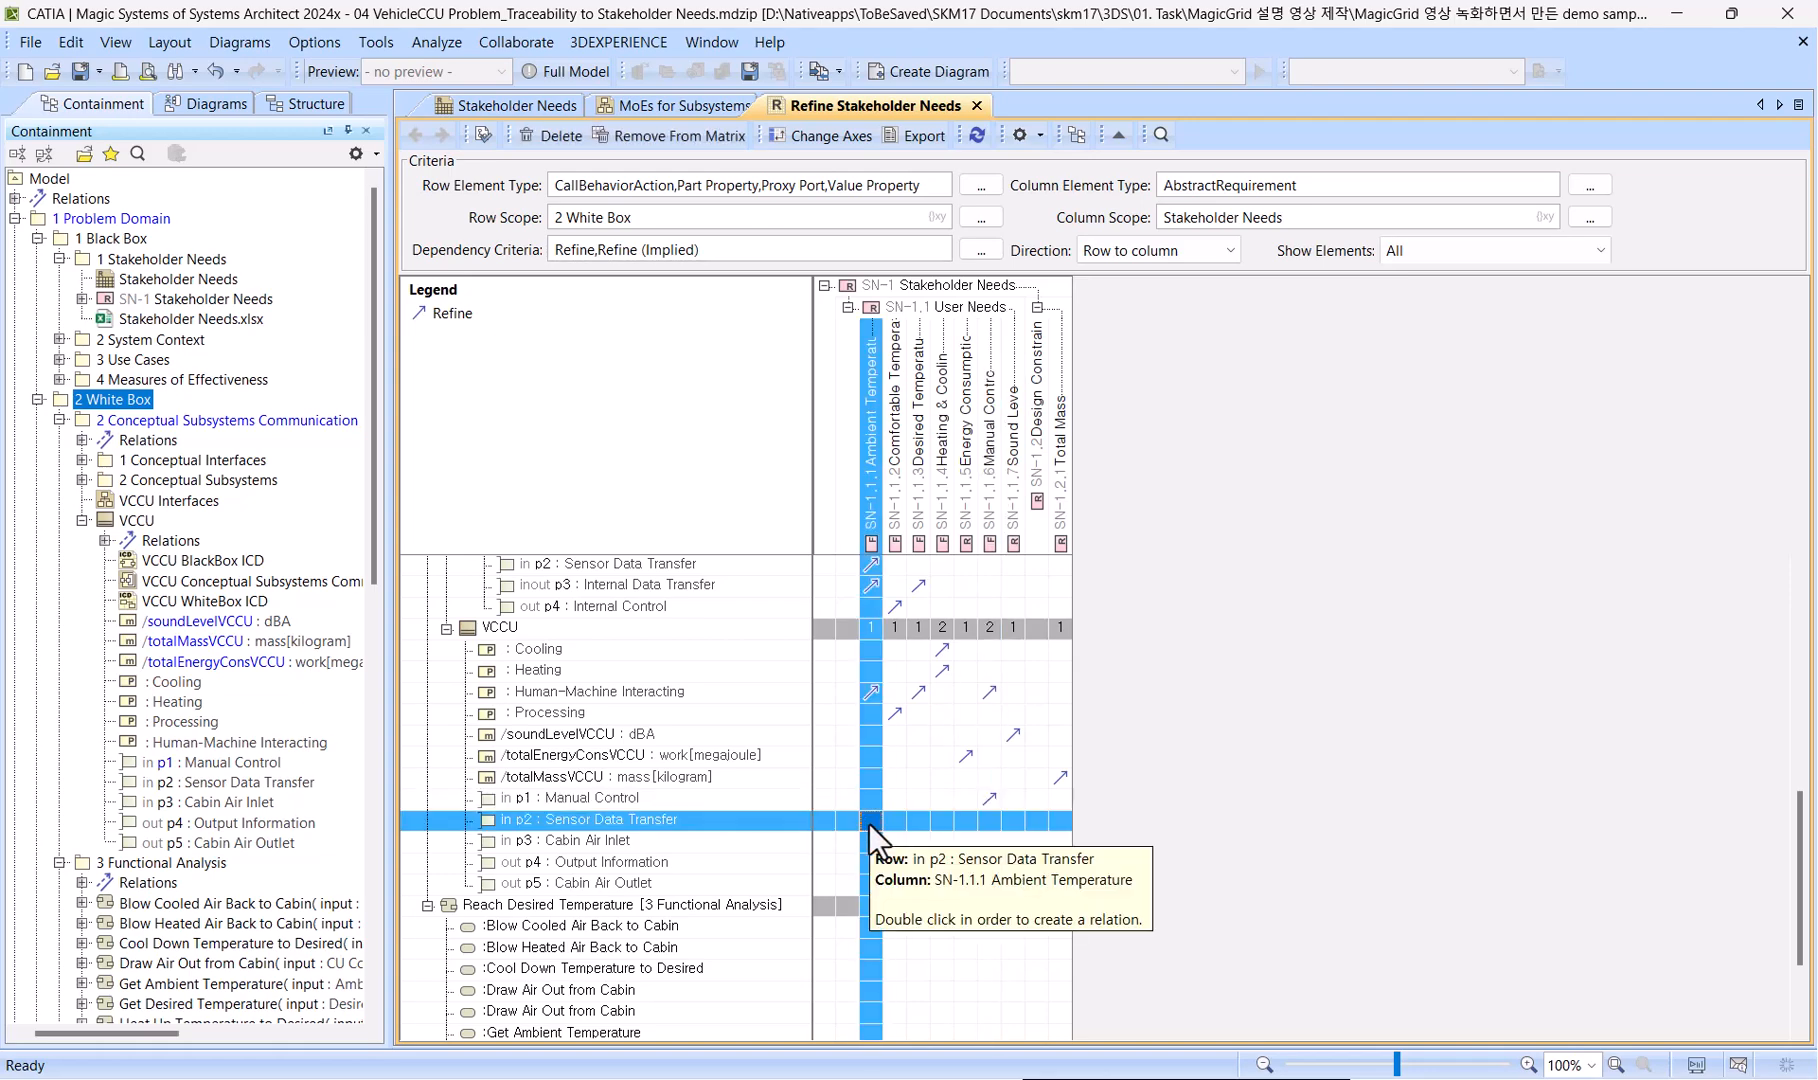
pyautogui.doubleClick(868, 821)
# Relate VCCU's p3 port to Ambient Temperature, p4 to Desired Temperature and p5 to Comfortable Temperature with Refine.
pyautogui.click(868, 840)
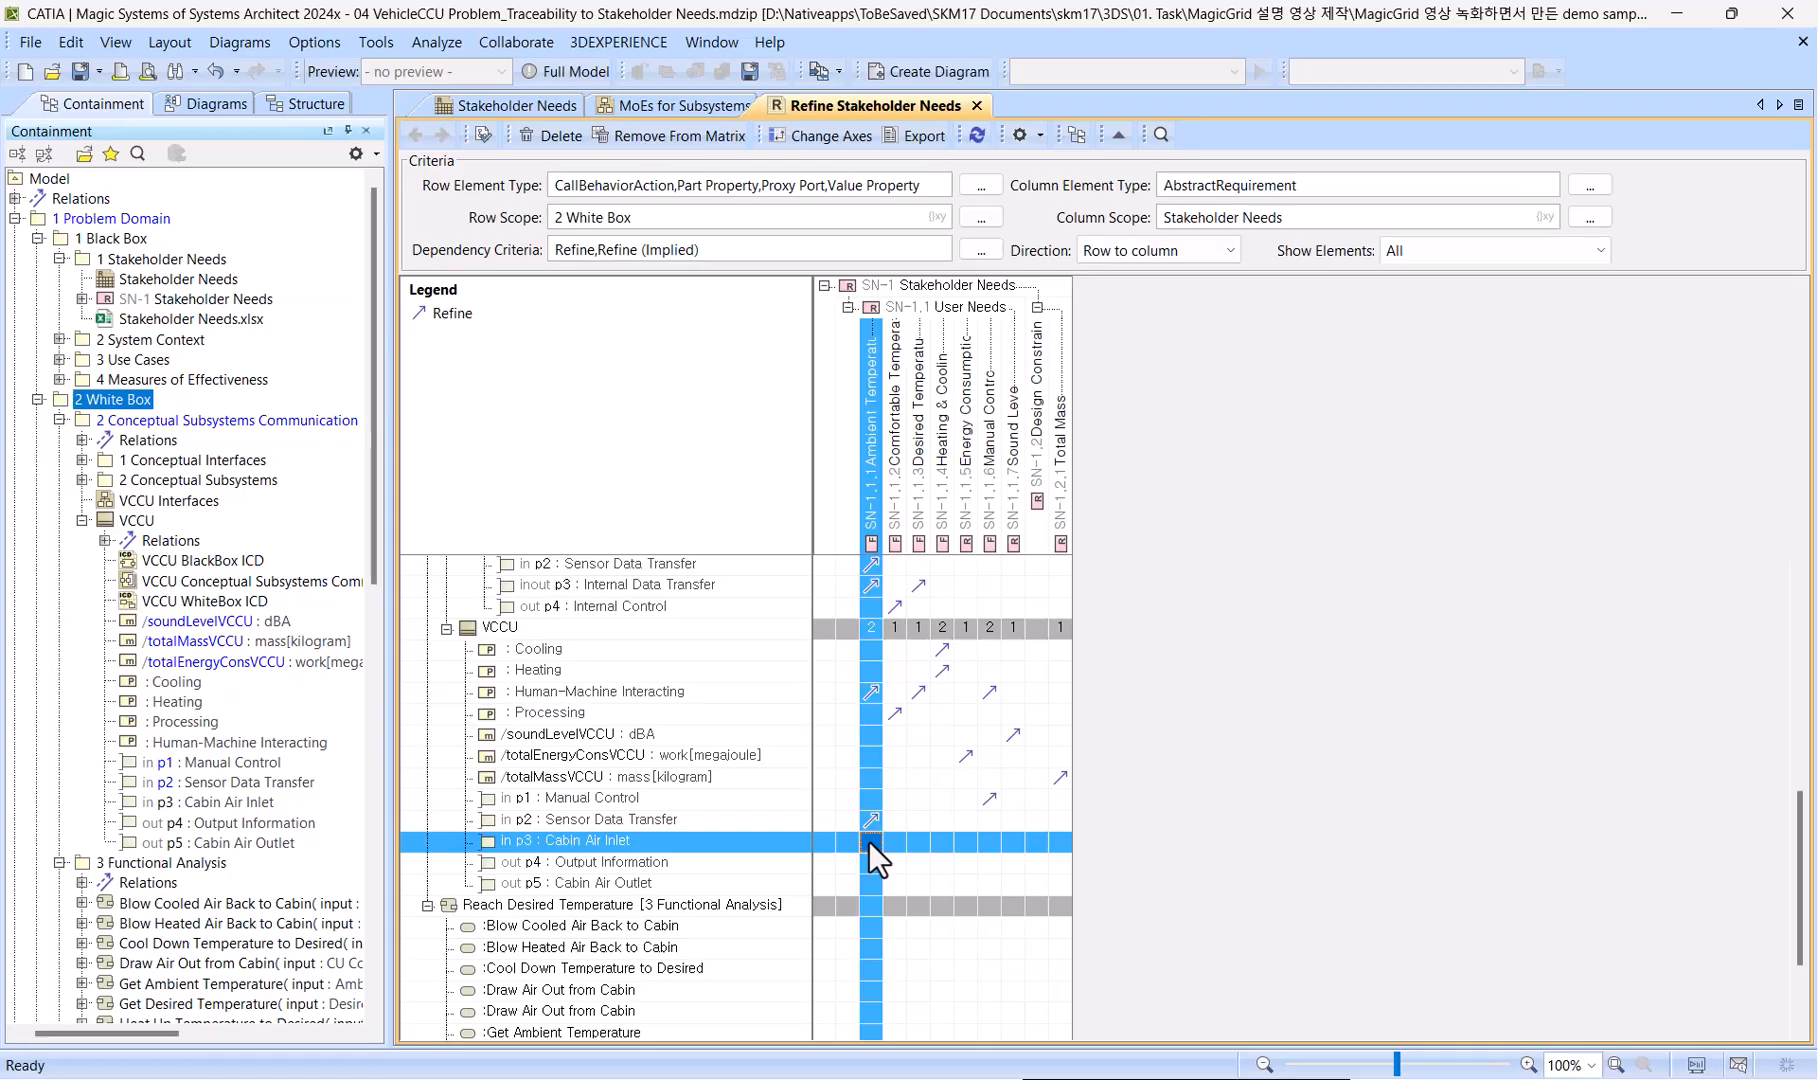
pyautogui.doubleClick(868, 839)
pyautogui.click(918, 861)
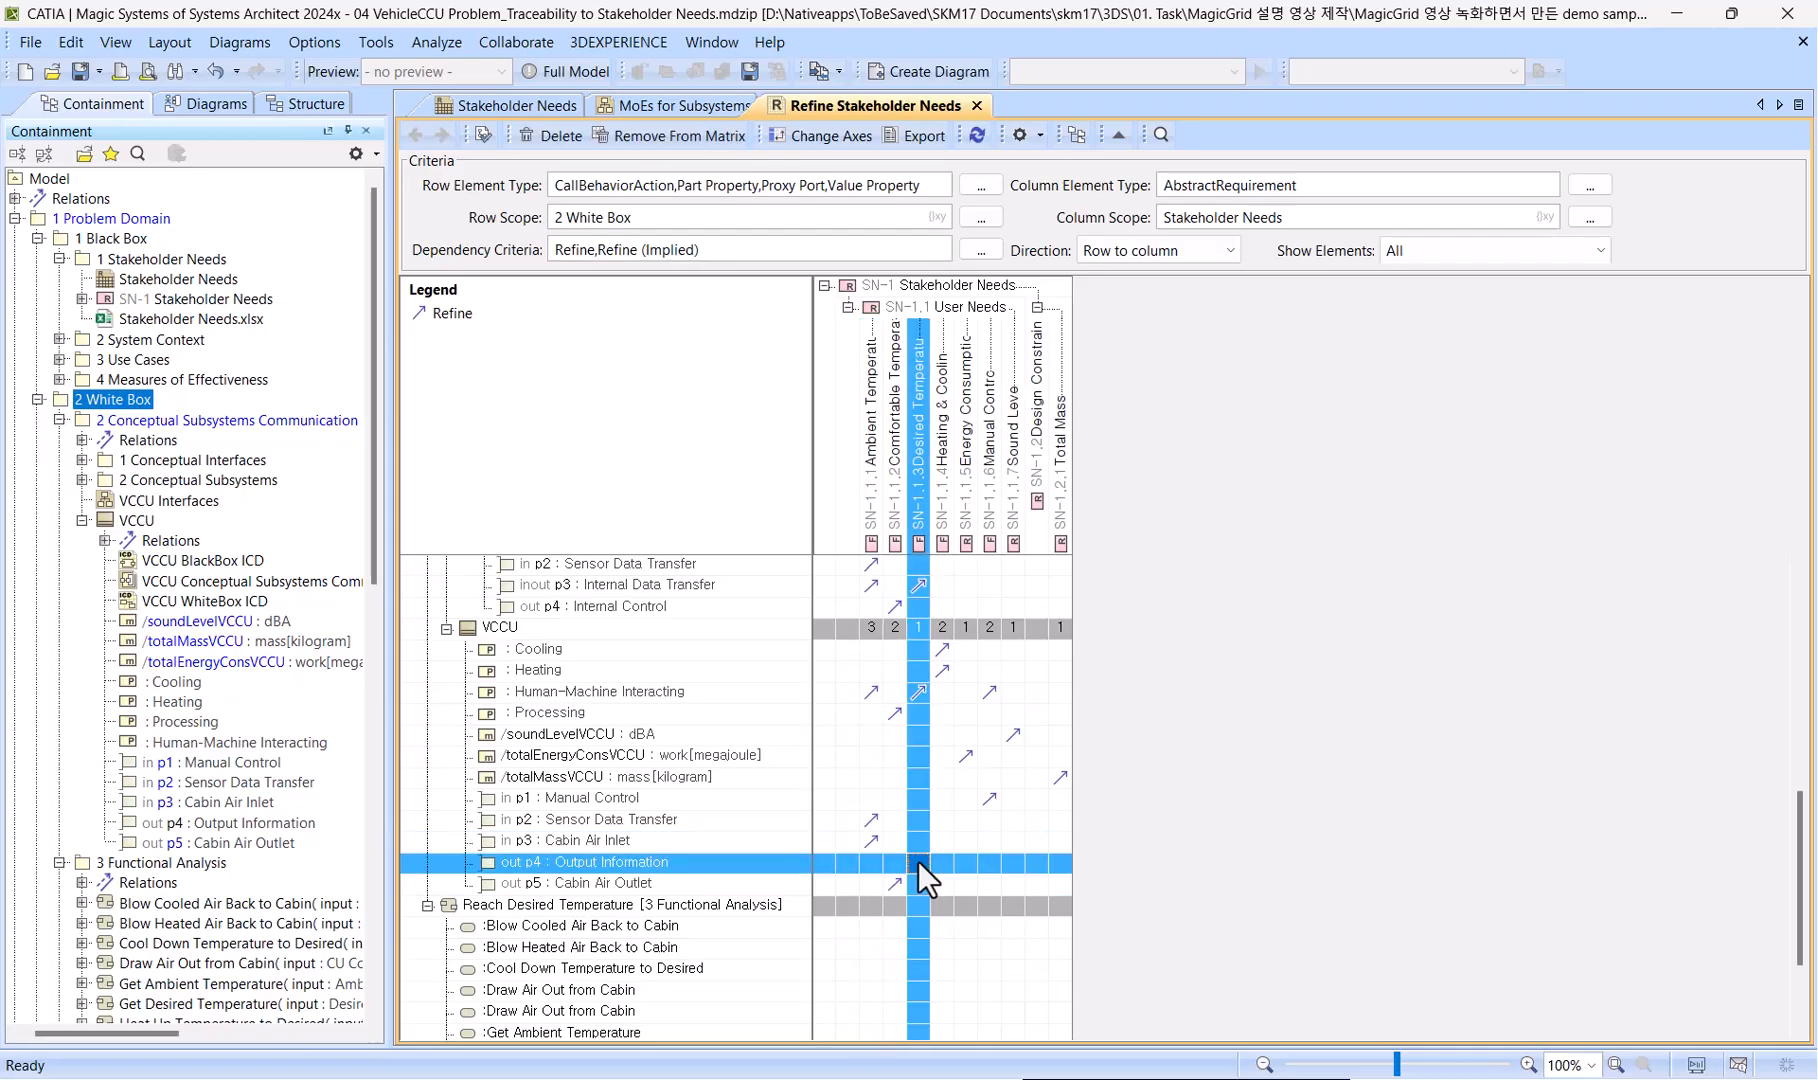
pyautogui.doubleClick(918, 861)
# Relate Blow Cooled and Blow Heated Air Back to Cabin to Heating & Cooling and Comfortable Temperature, and Cool Down Temperature to Desired to Comfortable Temperature.
pyautogui.scroll(-2, 918, 861)
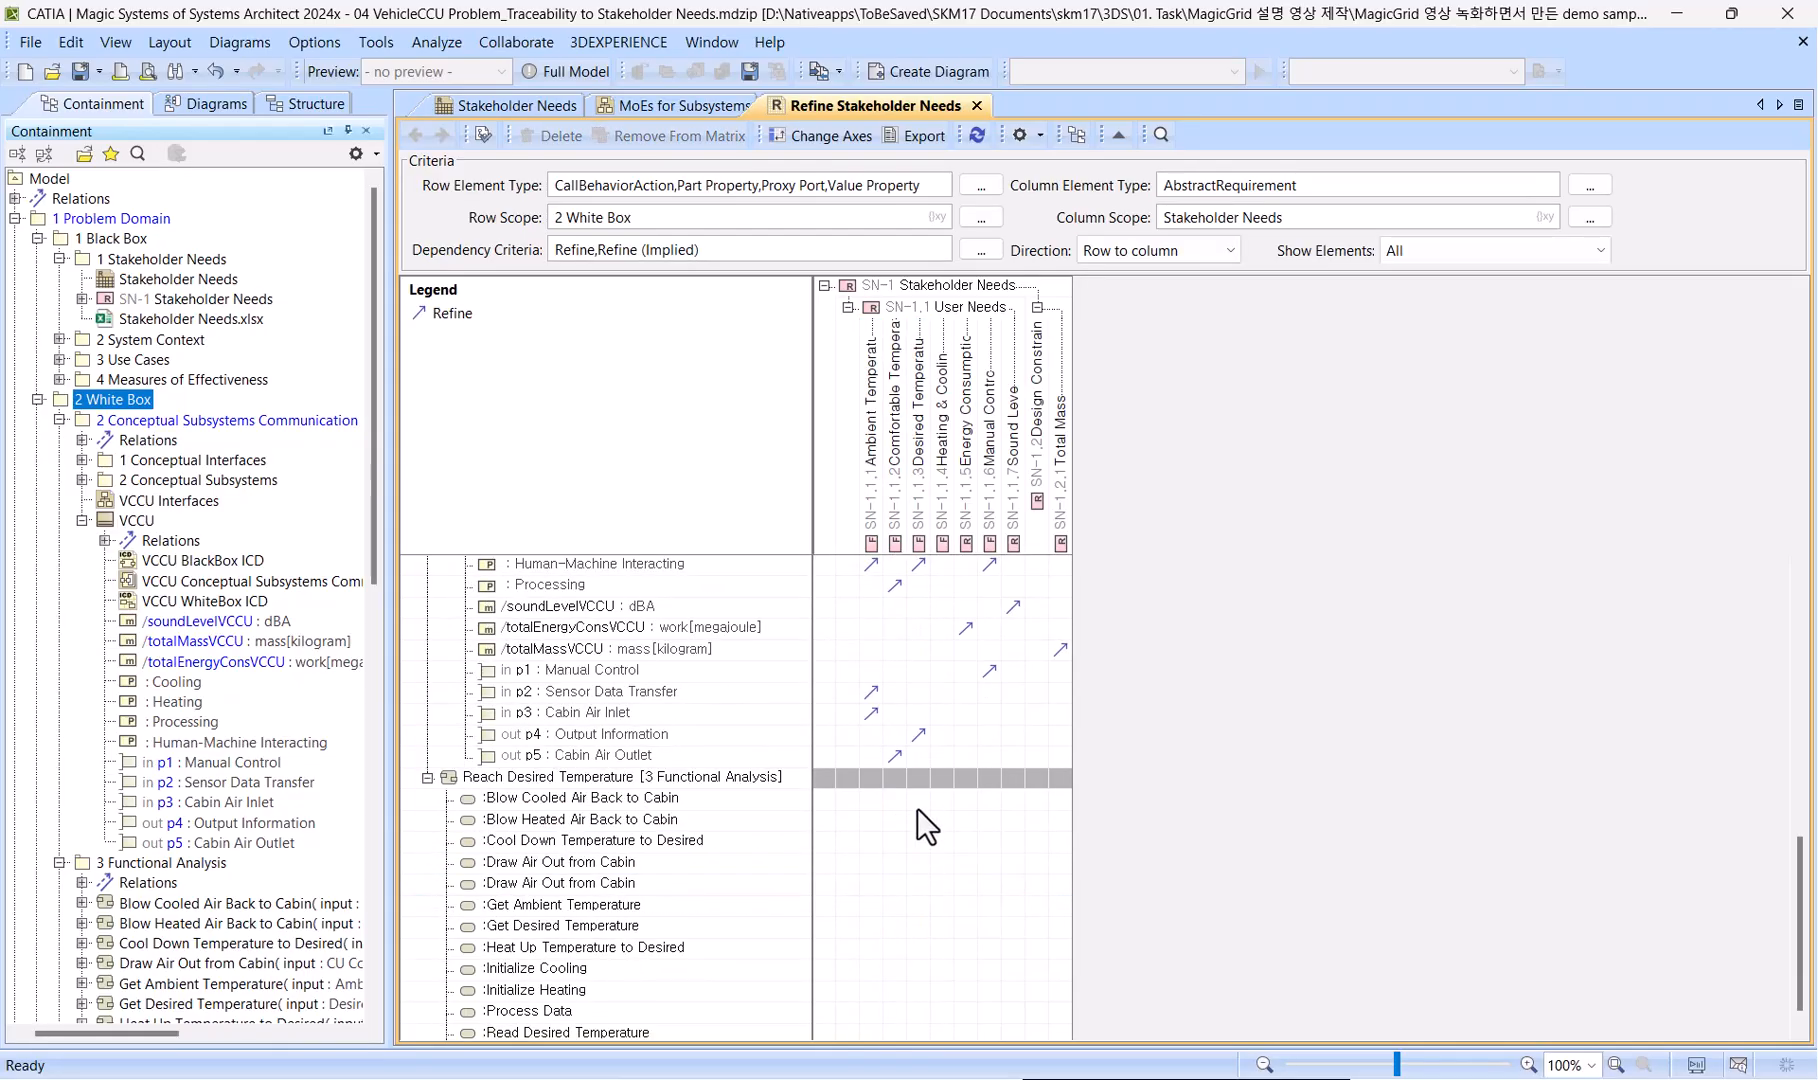
pyautogui.moveTo(937, 802); pyautogui.dragTo(937, 817)
pyautogui.doubleClick(937, 817)
pyautogui.click(891, 841)
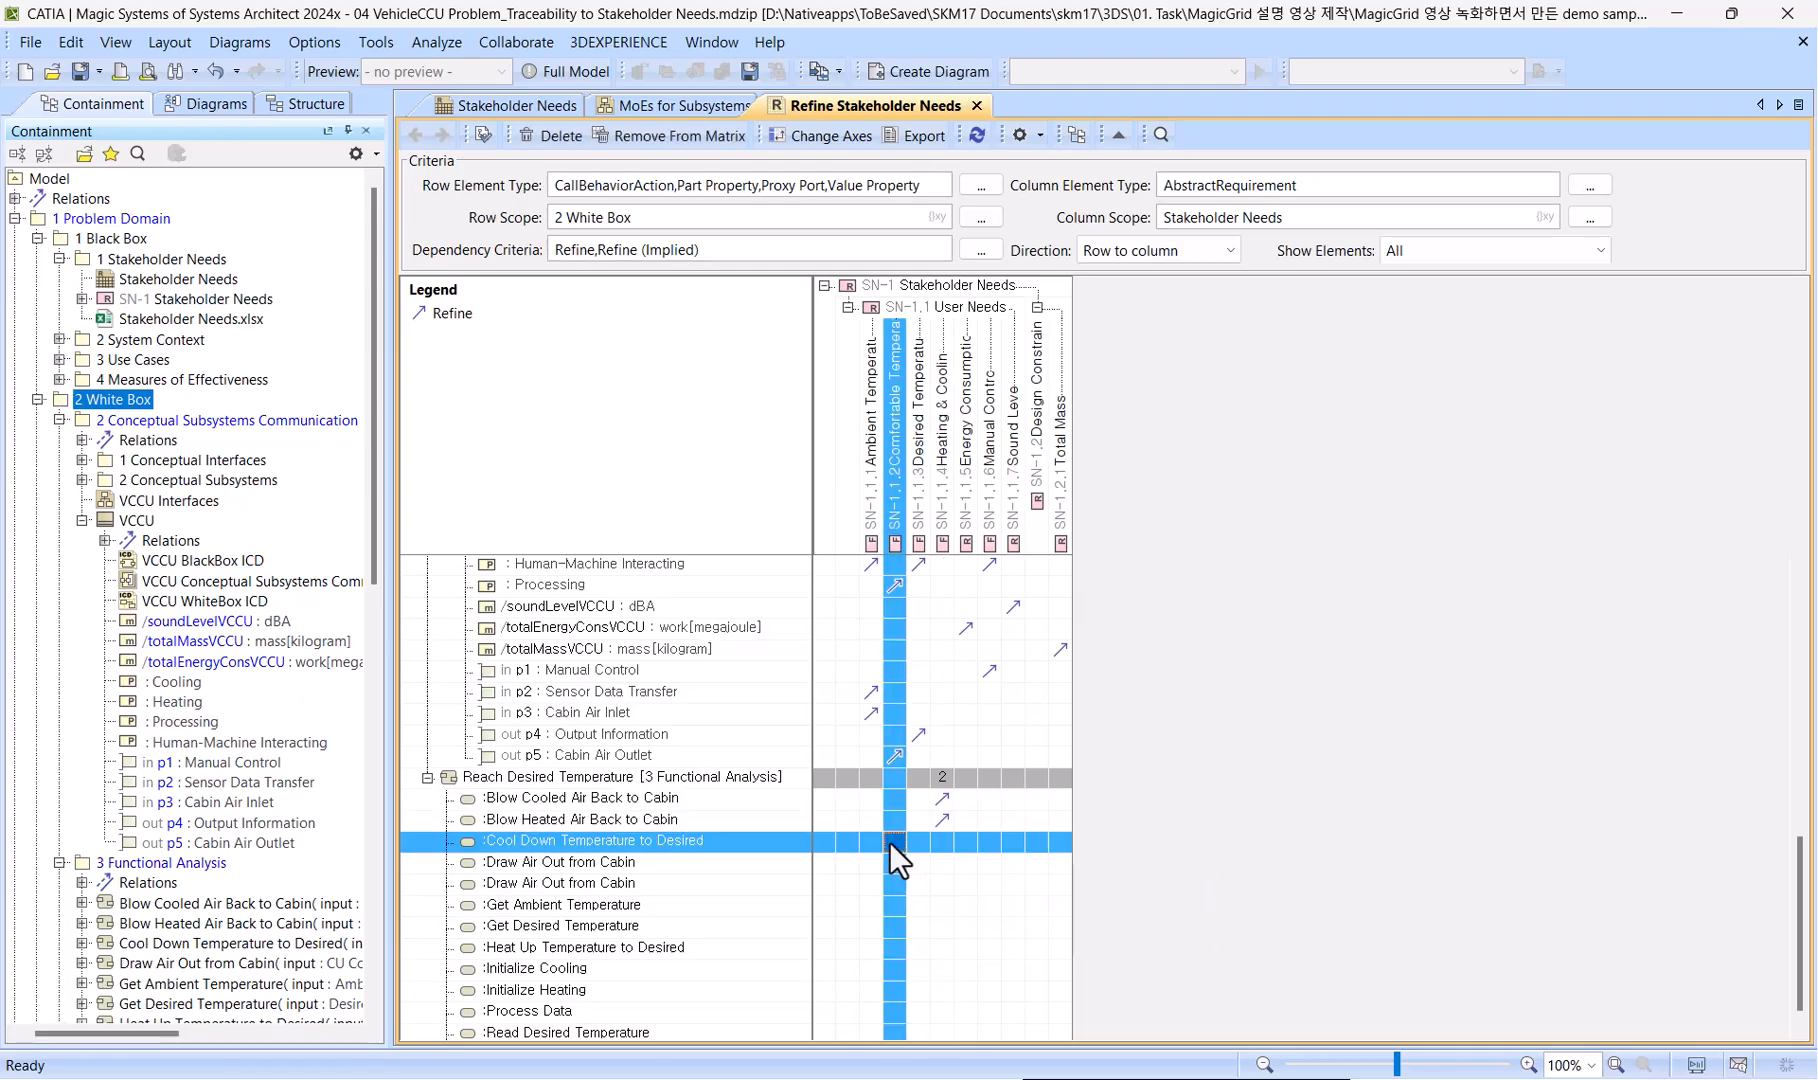
pyautogui.doubleClick(889, 842)
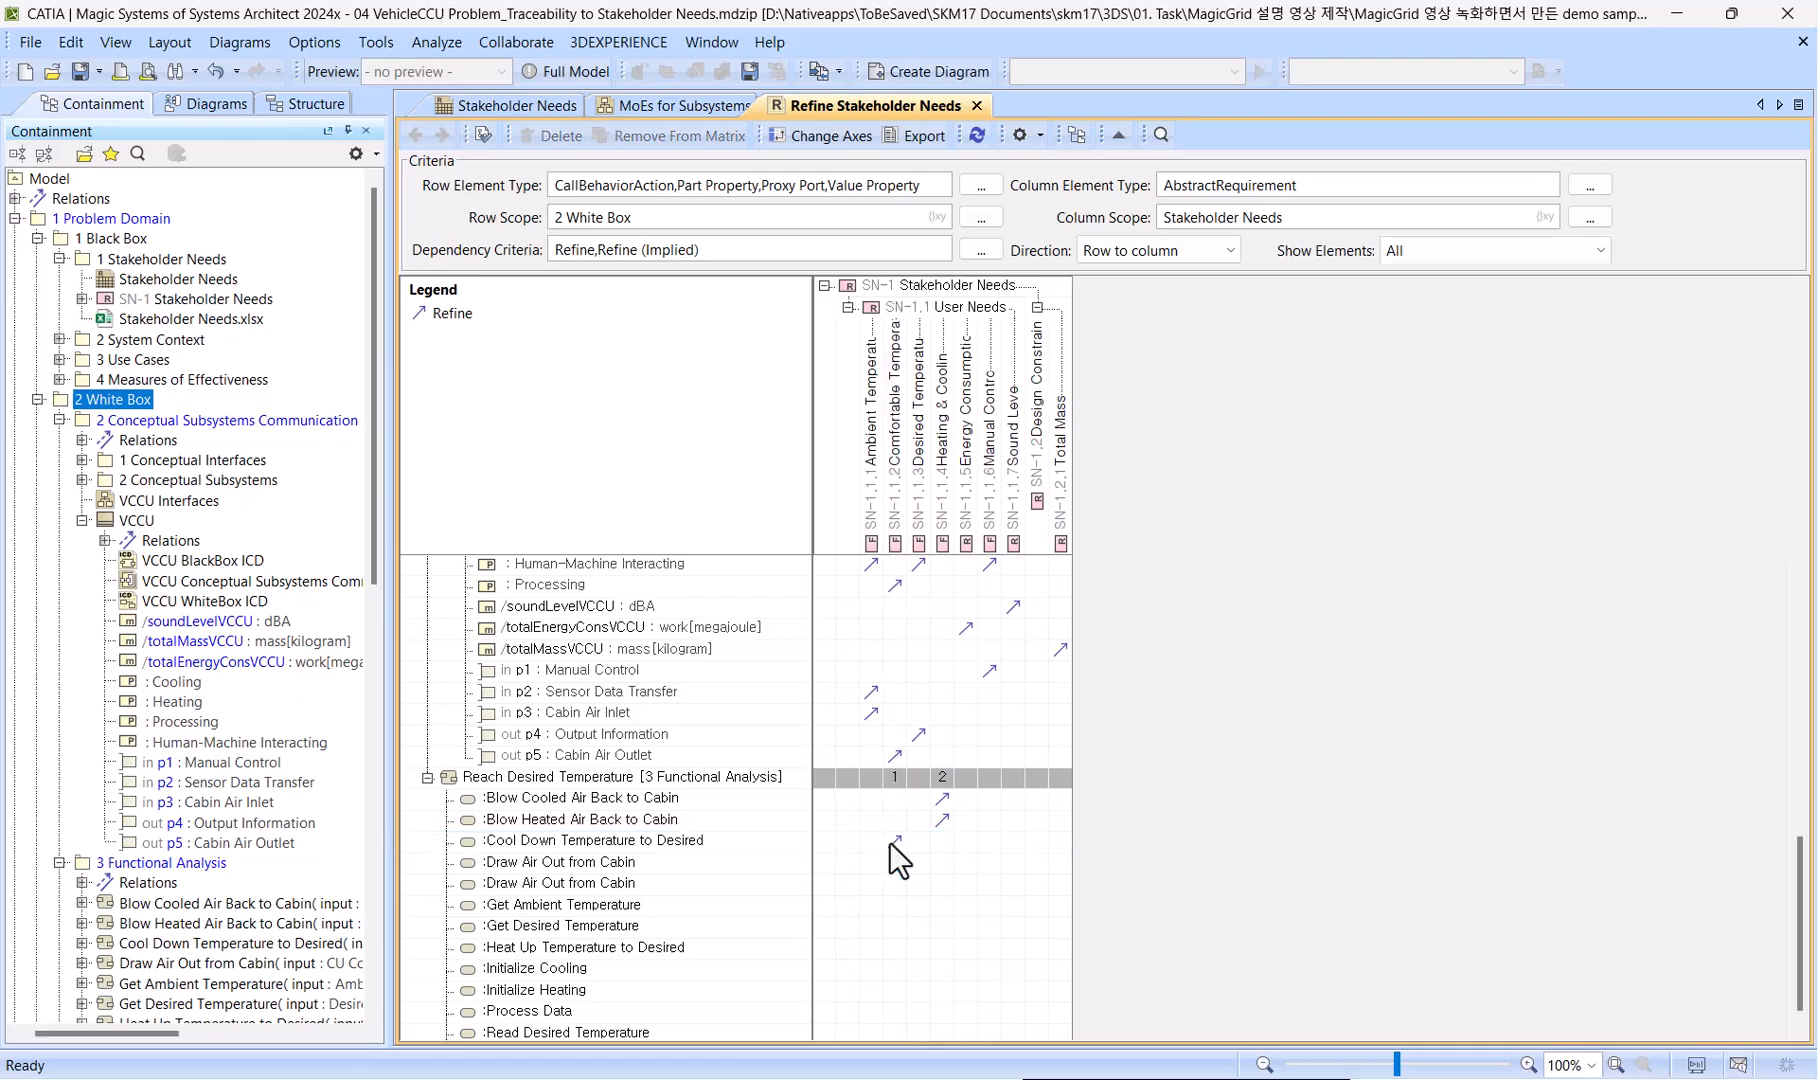
pyautogui.doubleClick(894, 818)
pyautogui.moveTo(892, 804); pyautogui.dragTo(869, 884)
# Create Refine relations from both Draw Air Out from Cabin actions and Get Ambient Temperature to Ambient Temperature, and Get Desired Temperature to Desired Temperature.
pyautogui.click(906, 862)
pyautogui.doubleClick(869, 884)
pyautogui.click(918, 922)
pyautogui.doubleClick(875, 908)
pyautogui.doubleClick(920, 926)
# Relate Heat Up Temperature to Desired to Comfortable Temperature and Heating & Cooling, and Initialize Cooling and Initialize Heating to Heating & Cooling.
pyautogui.scroll(-1, 922, 927)
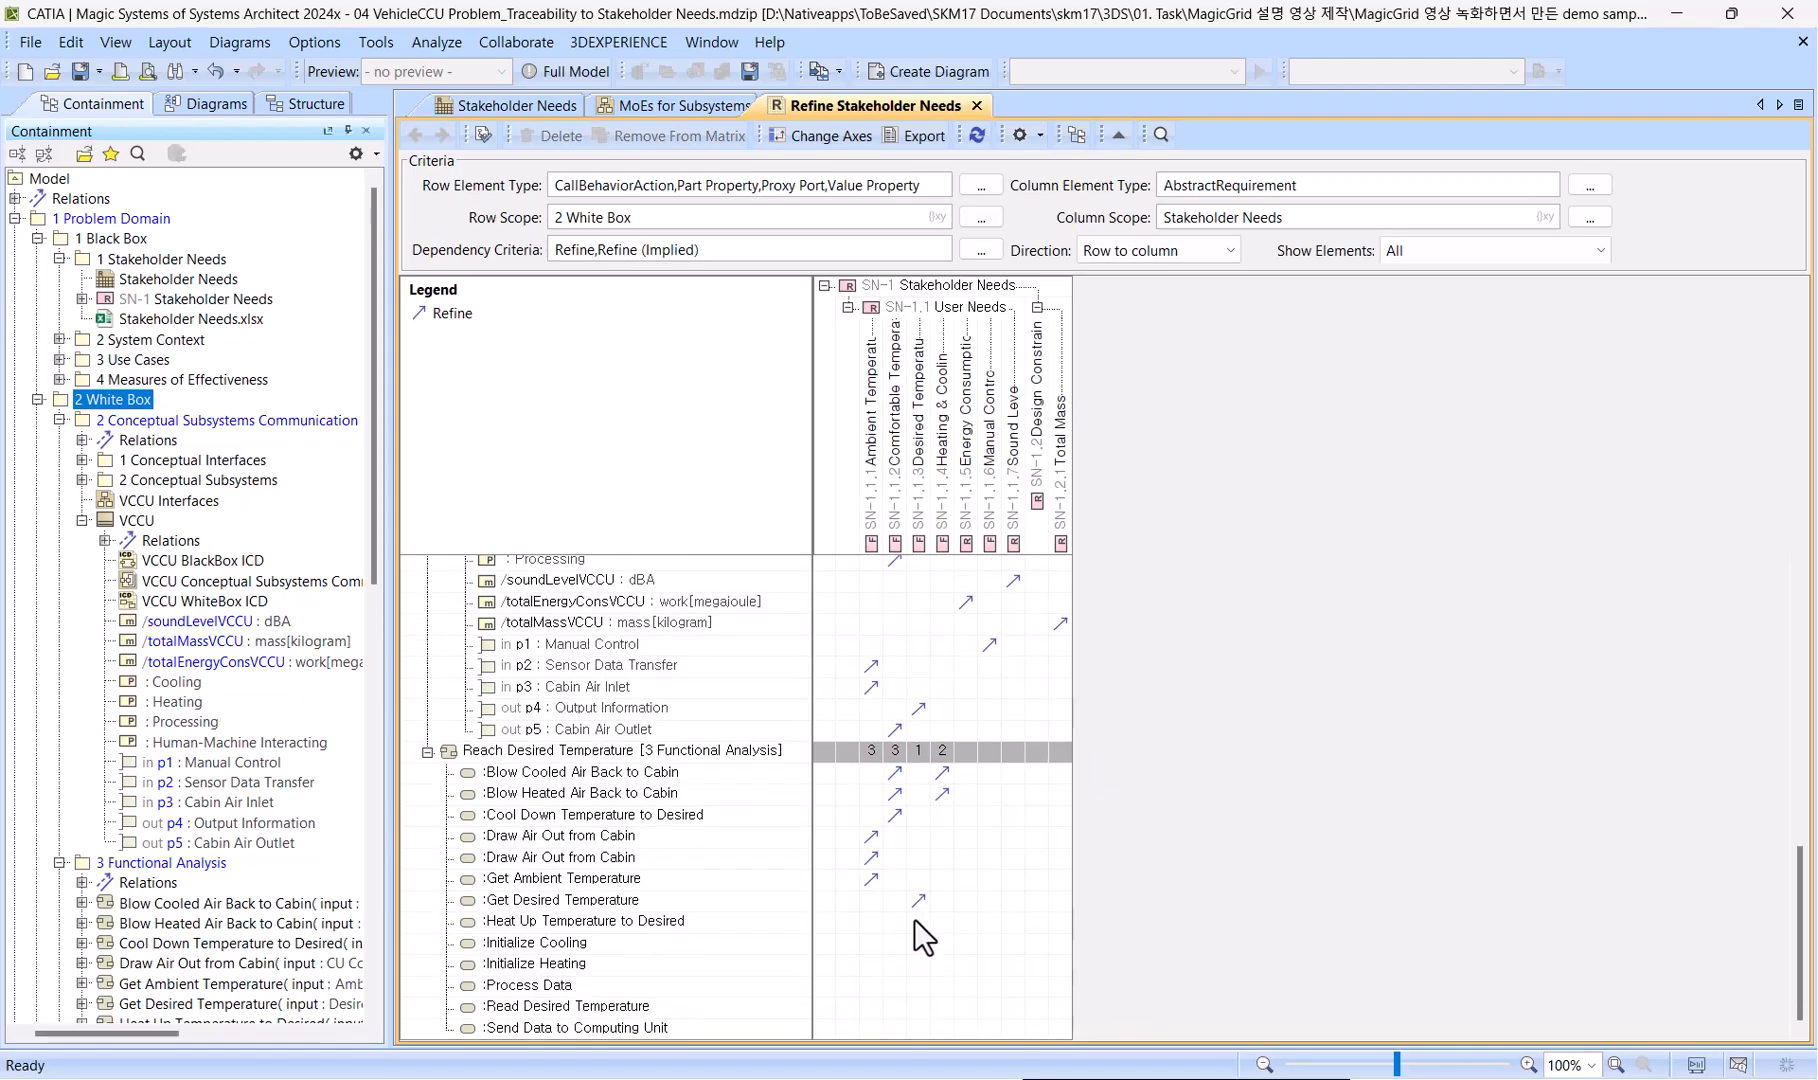
pyautogui.doubleClick(894, 921)
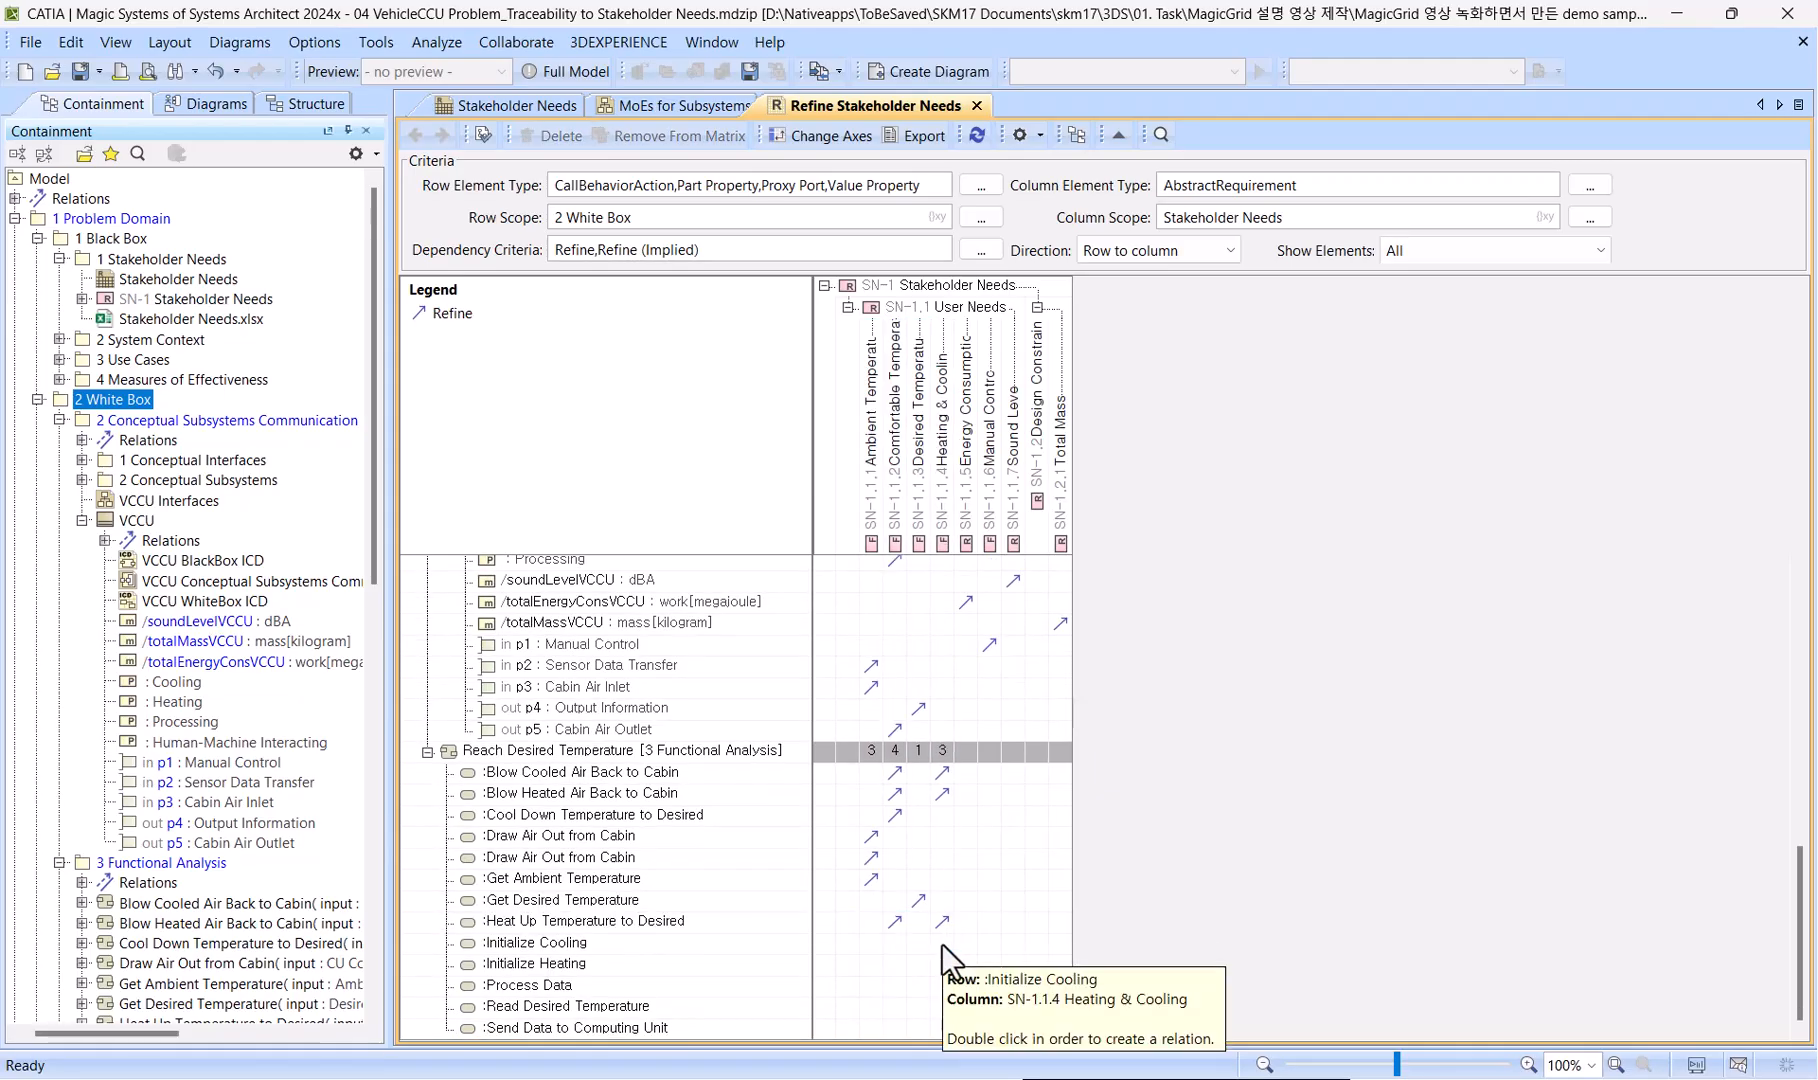
pyautogui.doubleClick(942, 943)
pyautogui.doubleClick(942, 966)
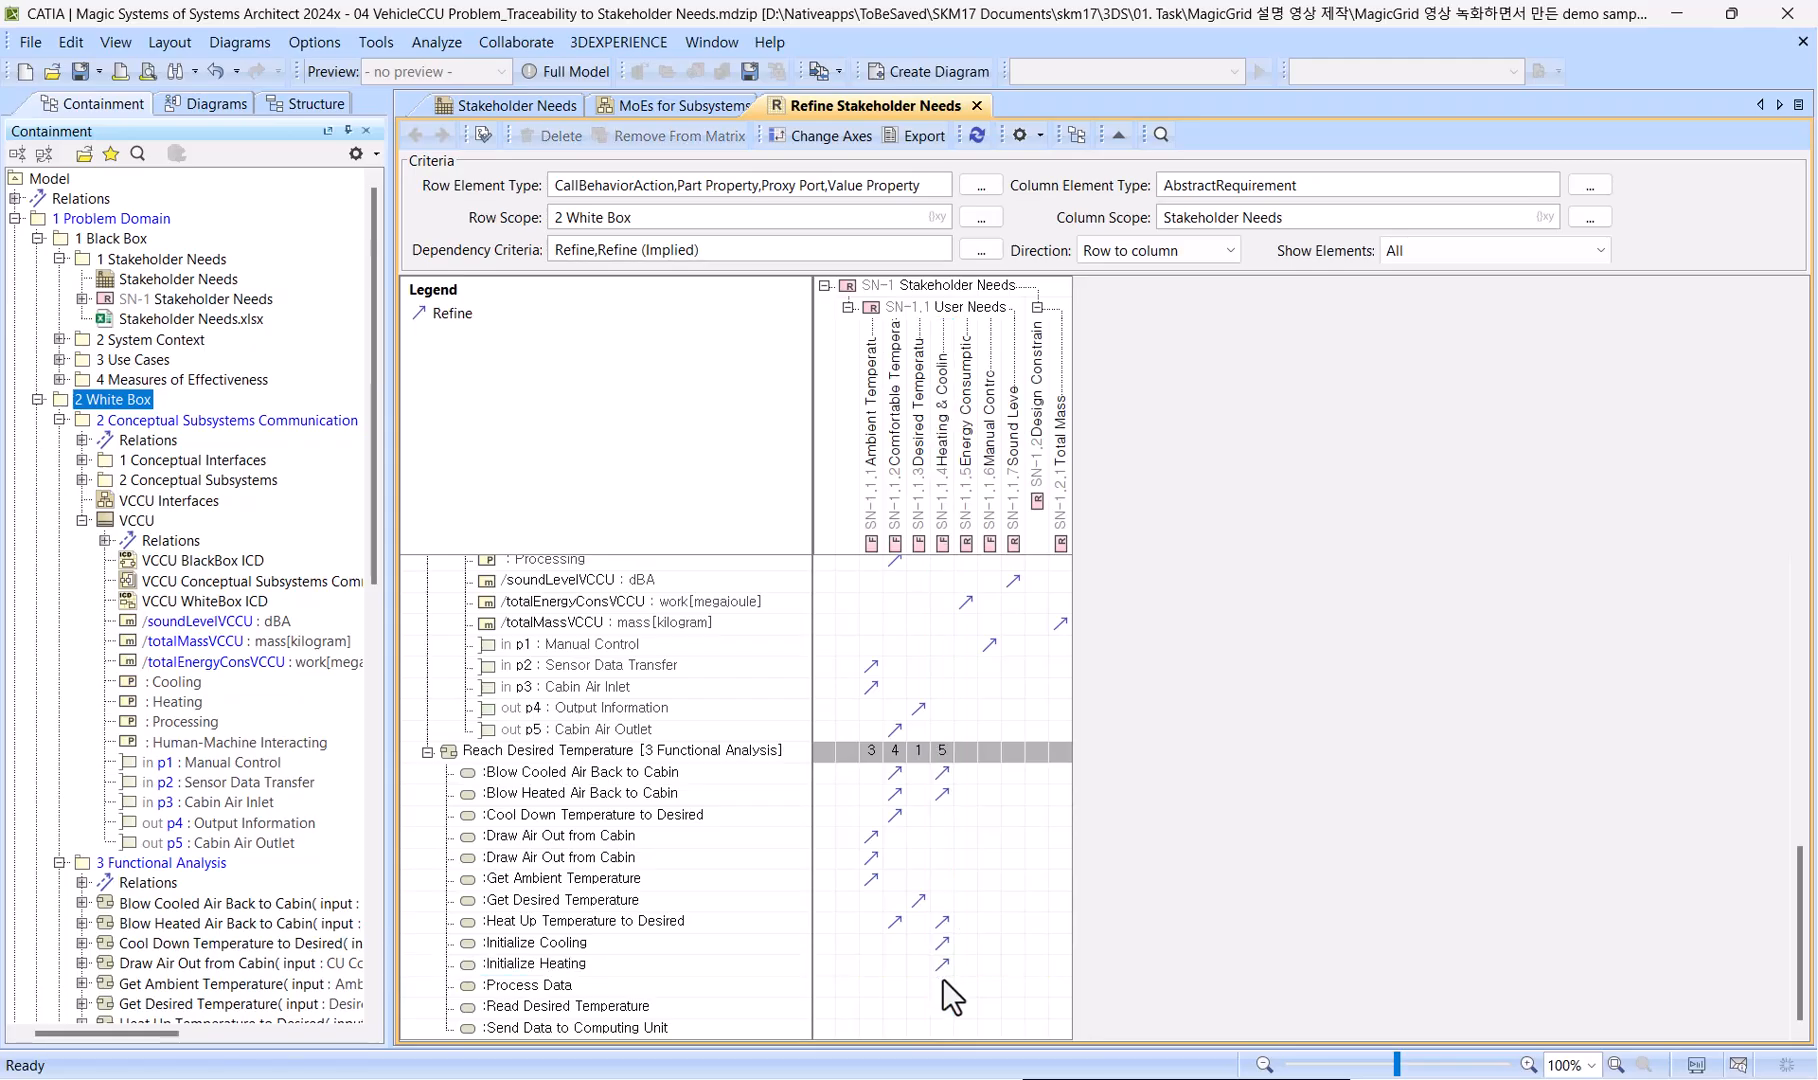
# Create Refine relations from Process Data and Send Data to Computing Unit to Comfortable Temperature, and from Read Desired Temperature to Desired Temperature.
pyautogui.click(942, 984)
pyautogui.doubleClick(894, 985)
pyautogui.doubleClick(918, 1005)
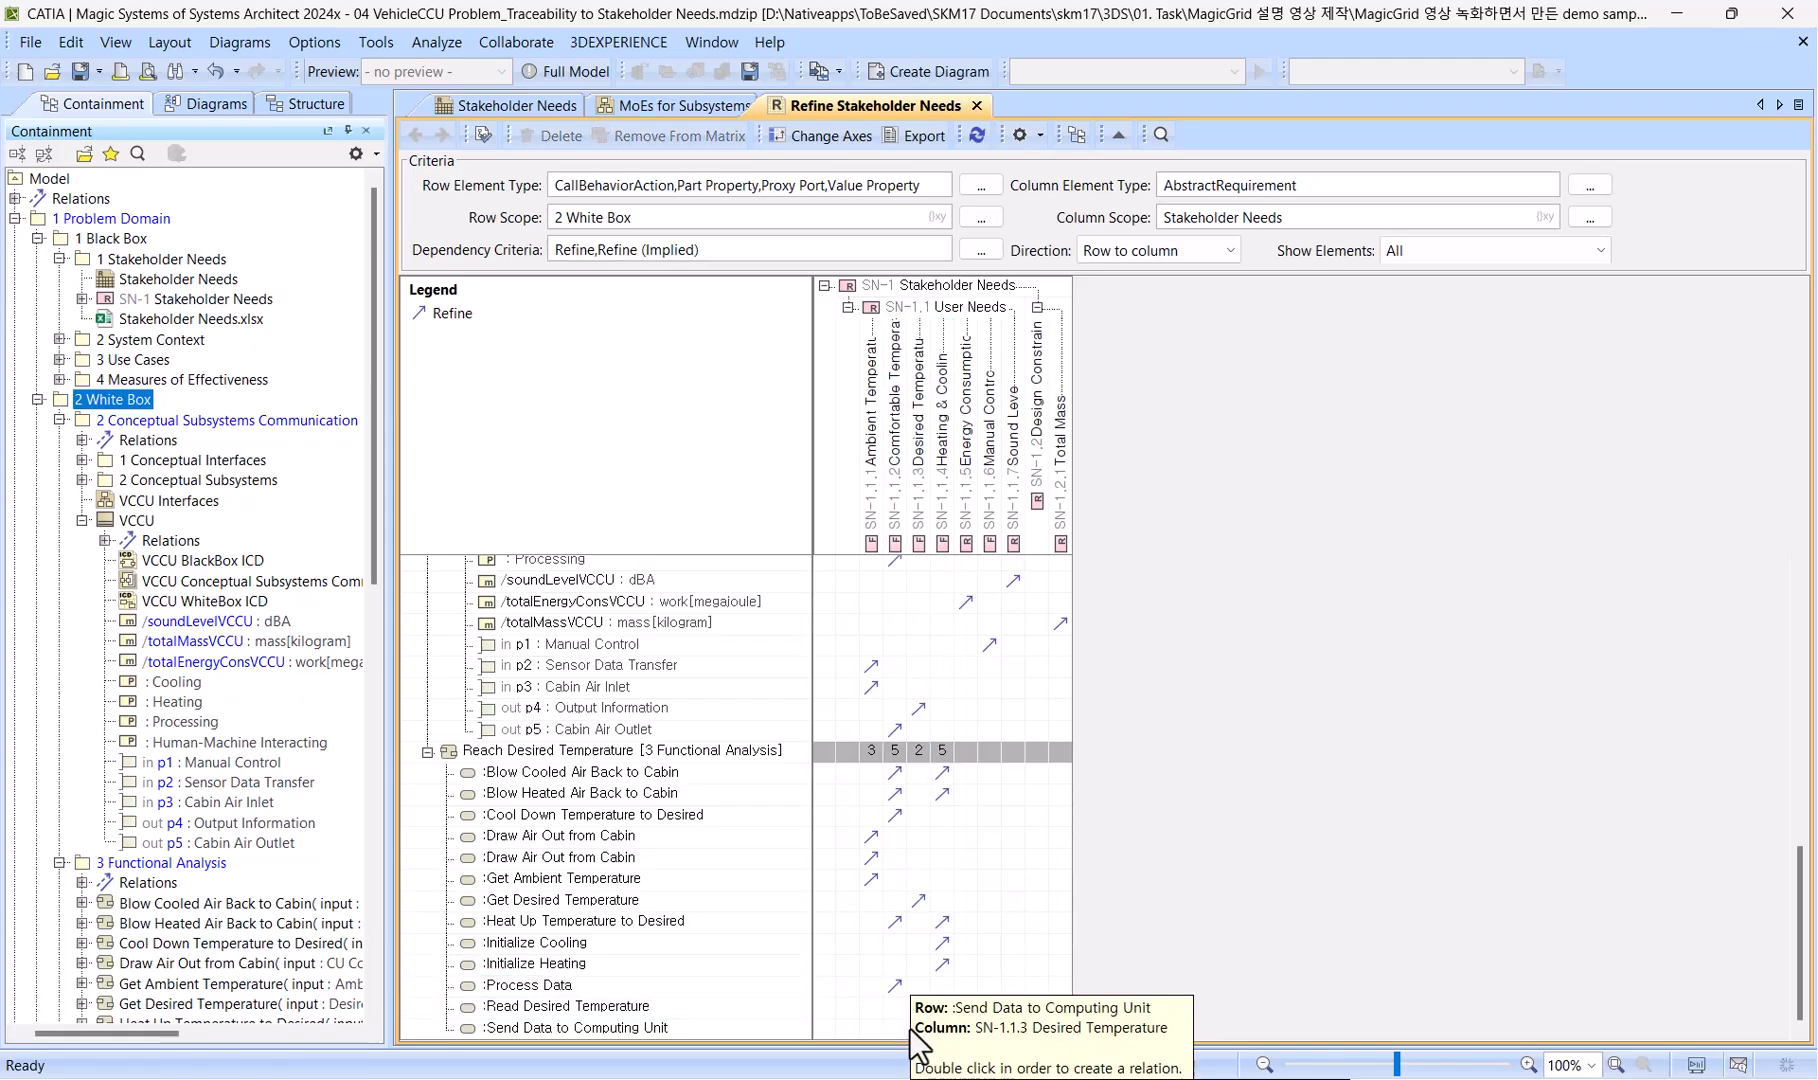
pyautogui.doubleClick(898, 1027)
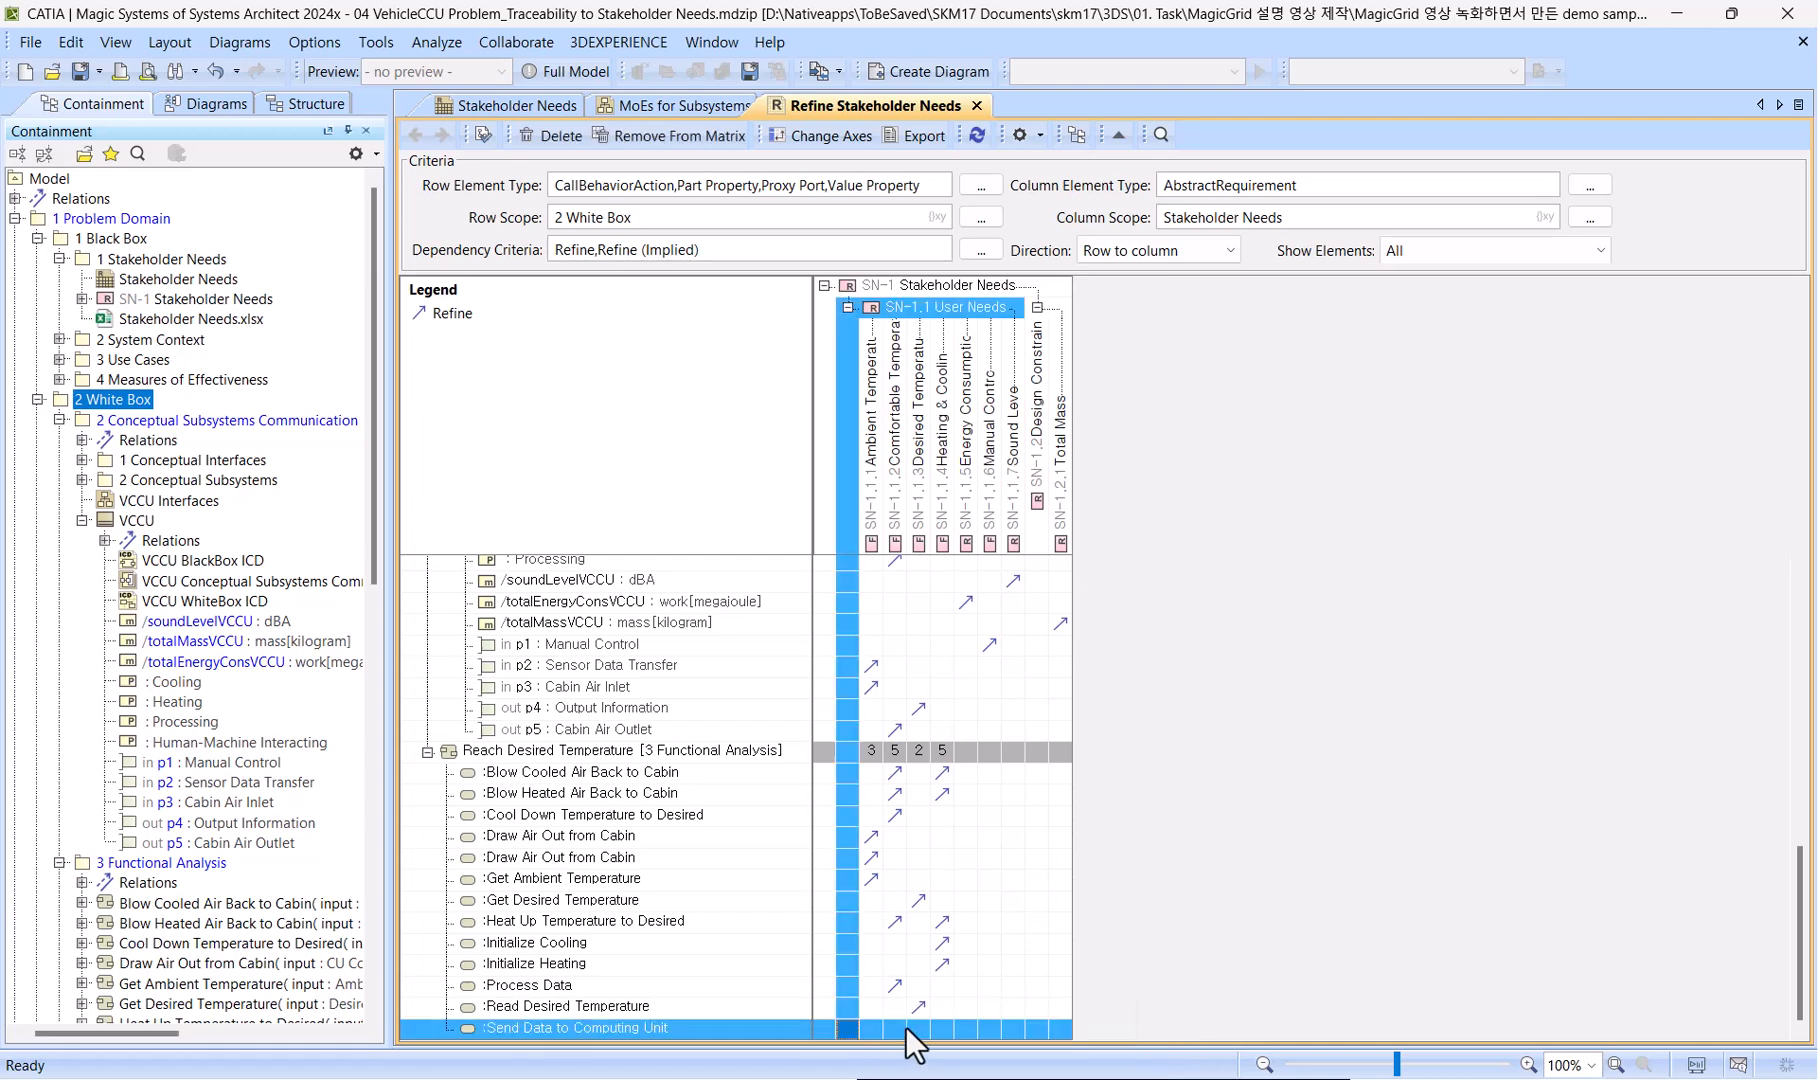
# Review the matrix's Refine relations from the functional analysis actions back up to the Cooling block, including the parent requirement columns.
pyautogui.scroll(1, 1033, 939)
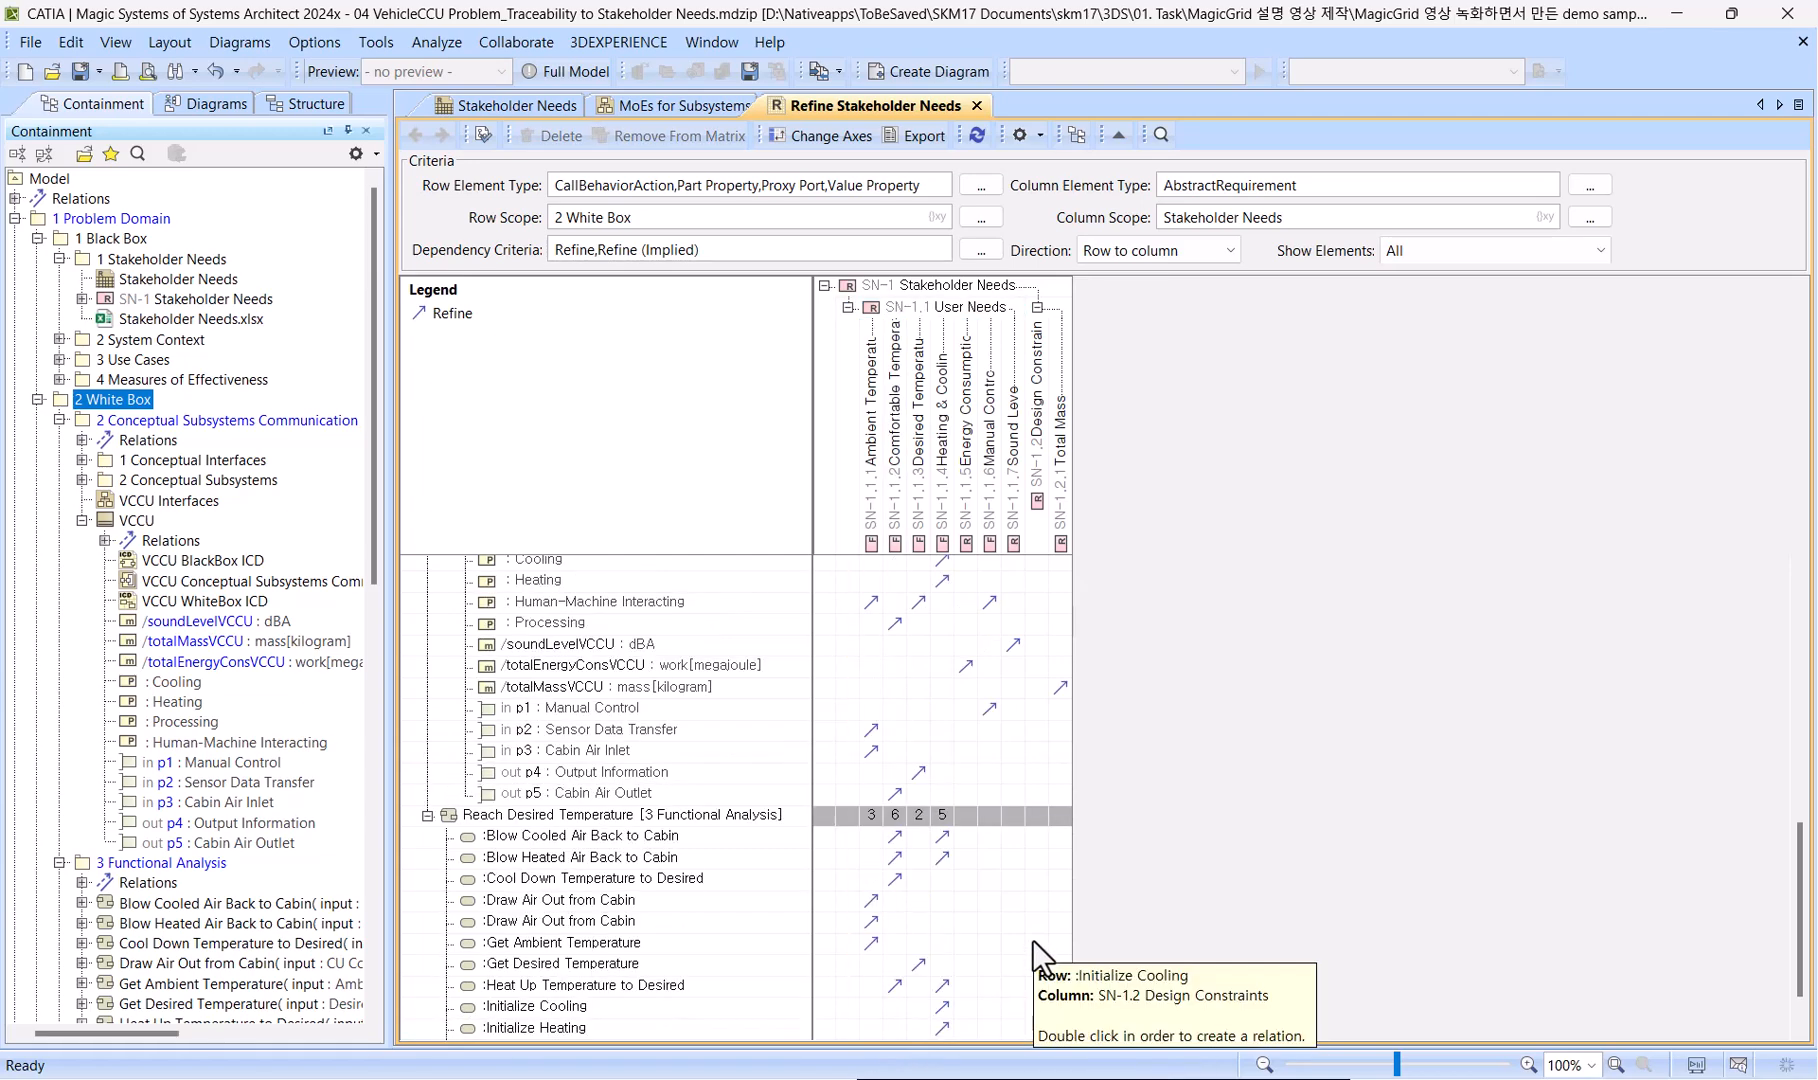
pyautogui.scroll(4, 1033, 939)
pyautogui.scroll(3, 1033, 939)
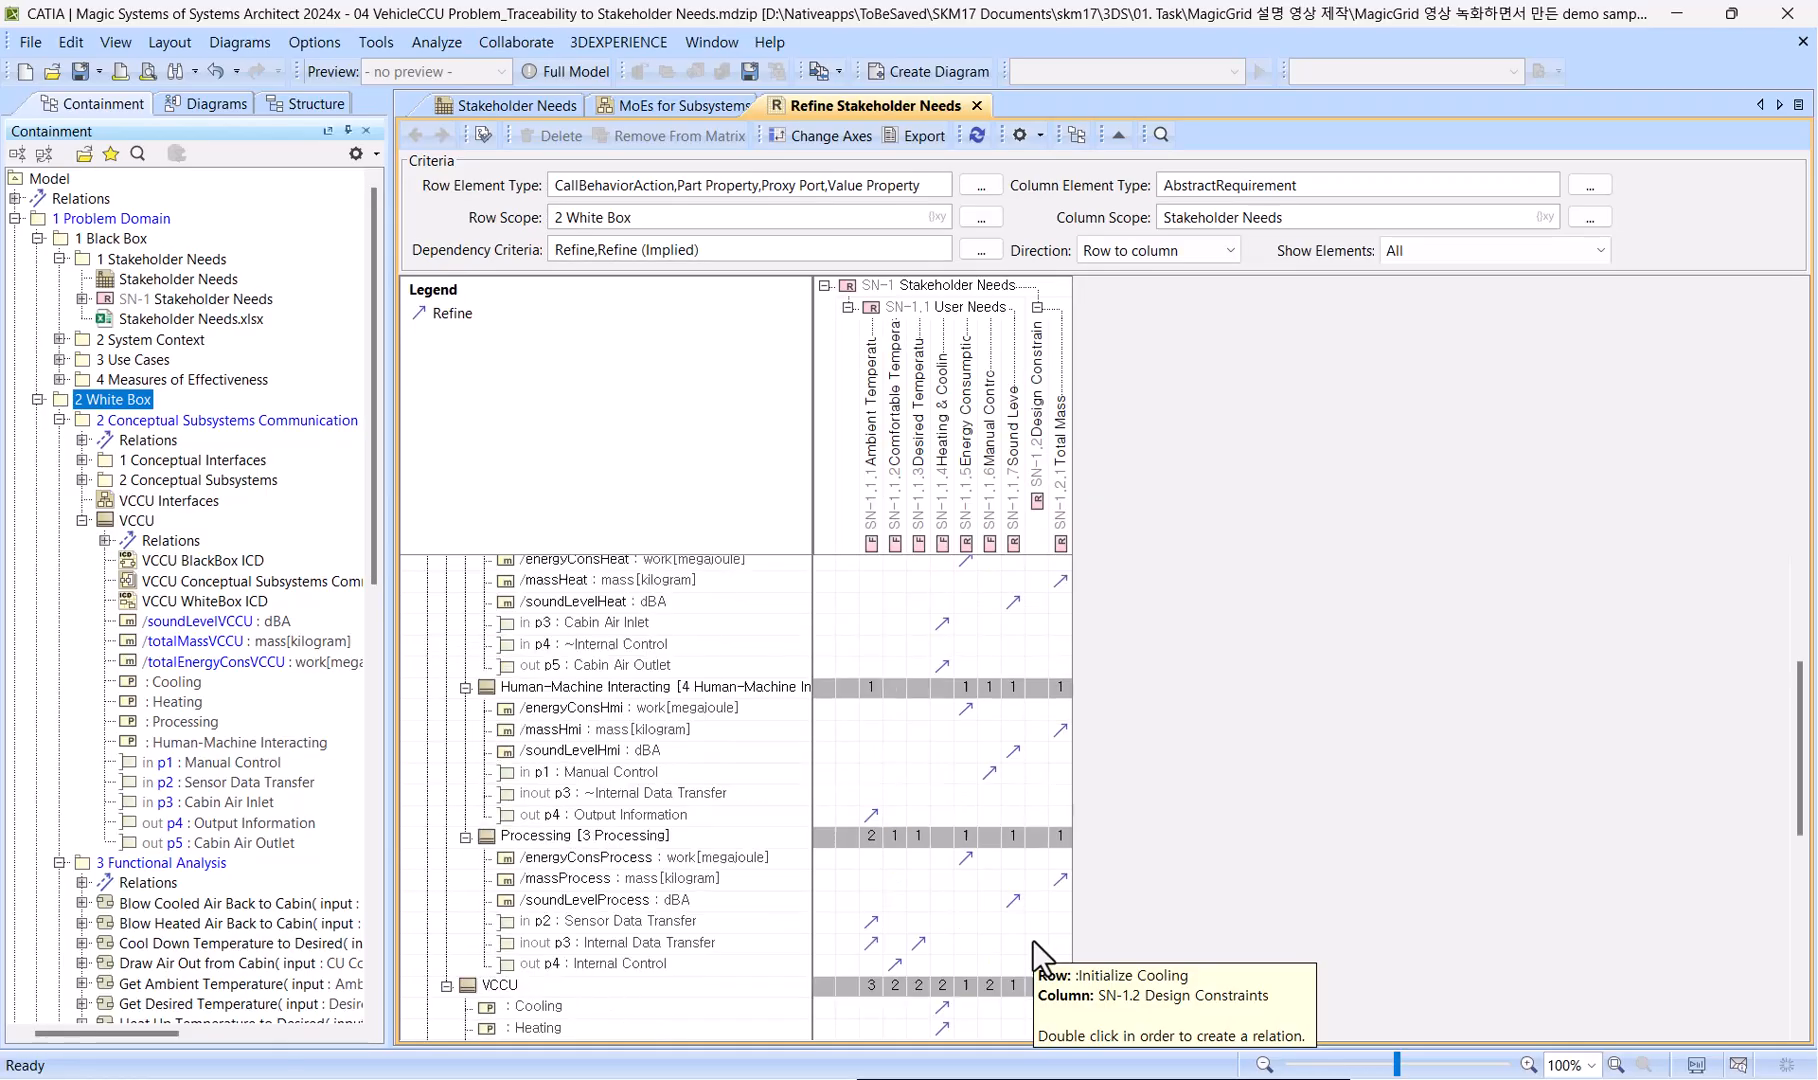
pyautogui.scroll(4, 1033, 939)
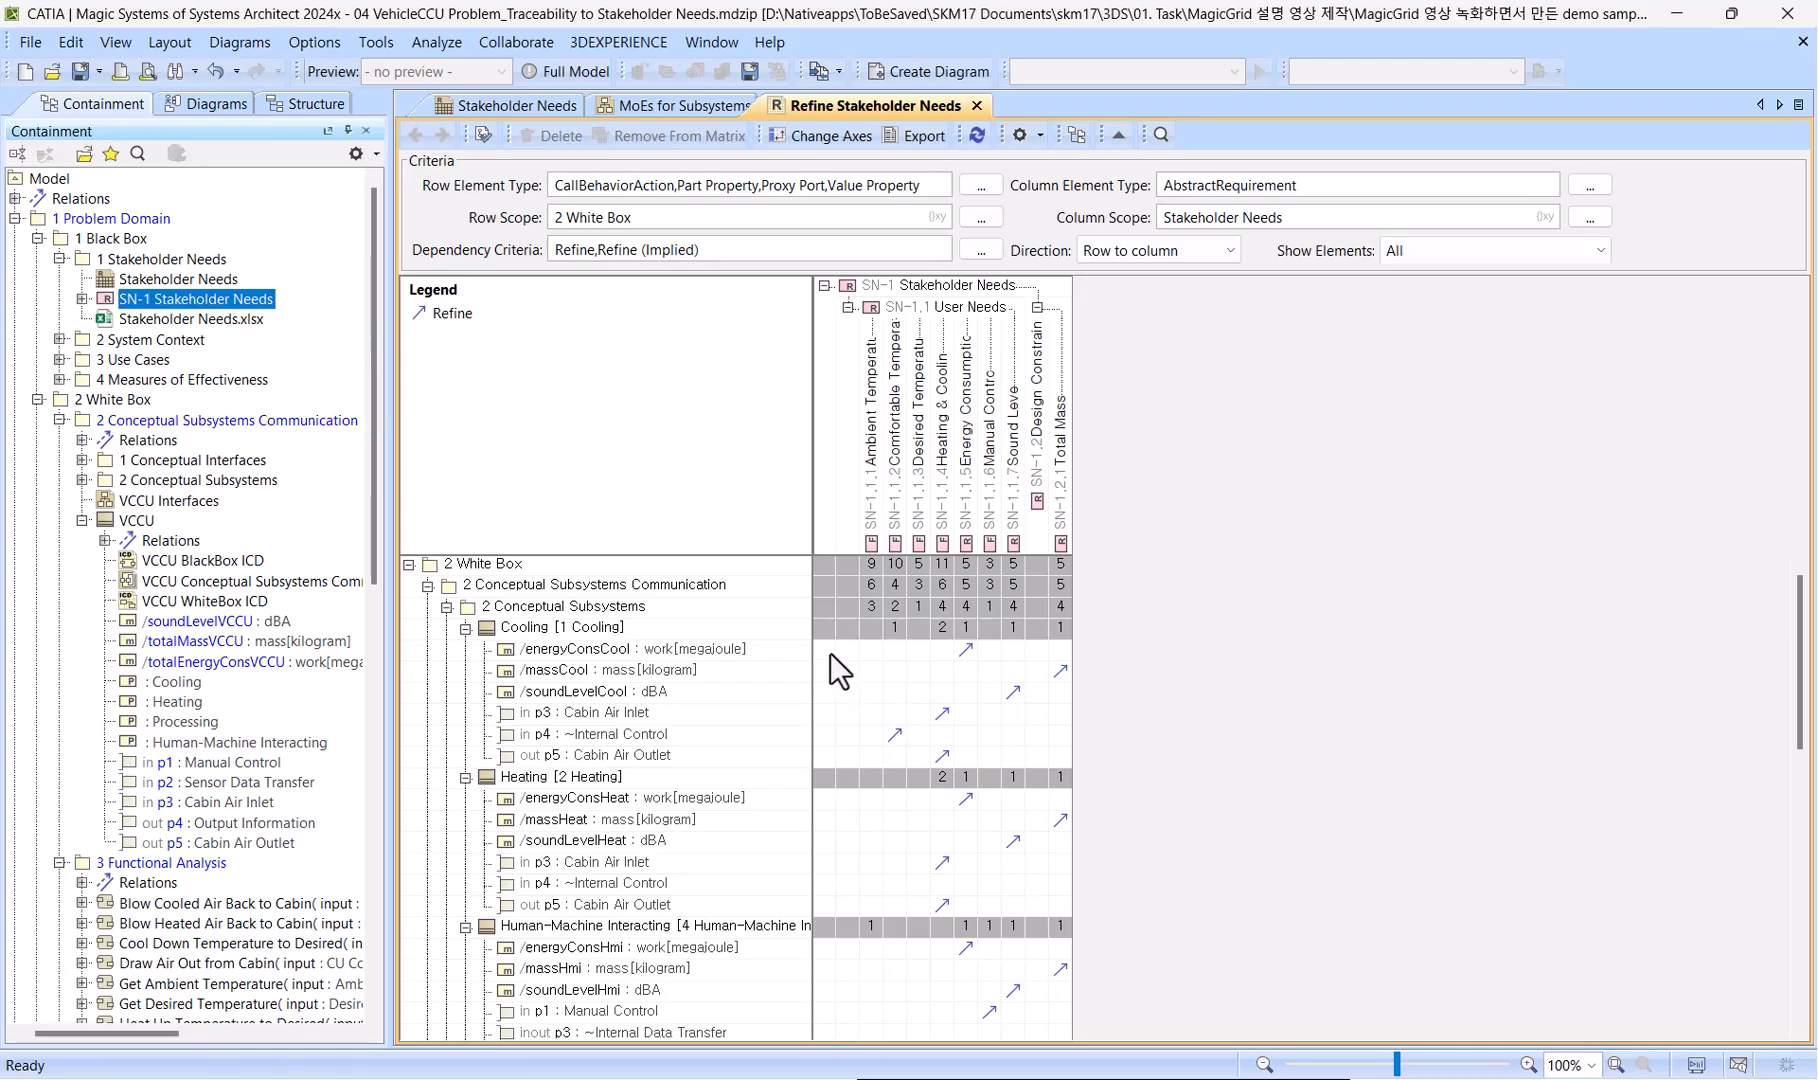
pyautogui.moveTo(828, 651); pyautogui.dragTo(844, 764)
pyautogui.click(844, 764)
pyautogui.click(1310, 649)
# Open the matrix's dependency criteria and examine the Criteria, Source and Target nested operations of Refine (Implied).
pyautogui.click(980, 249)
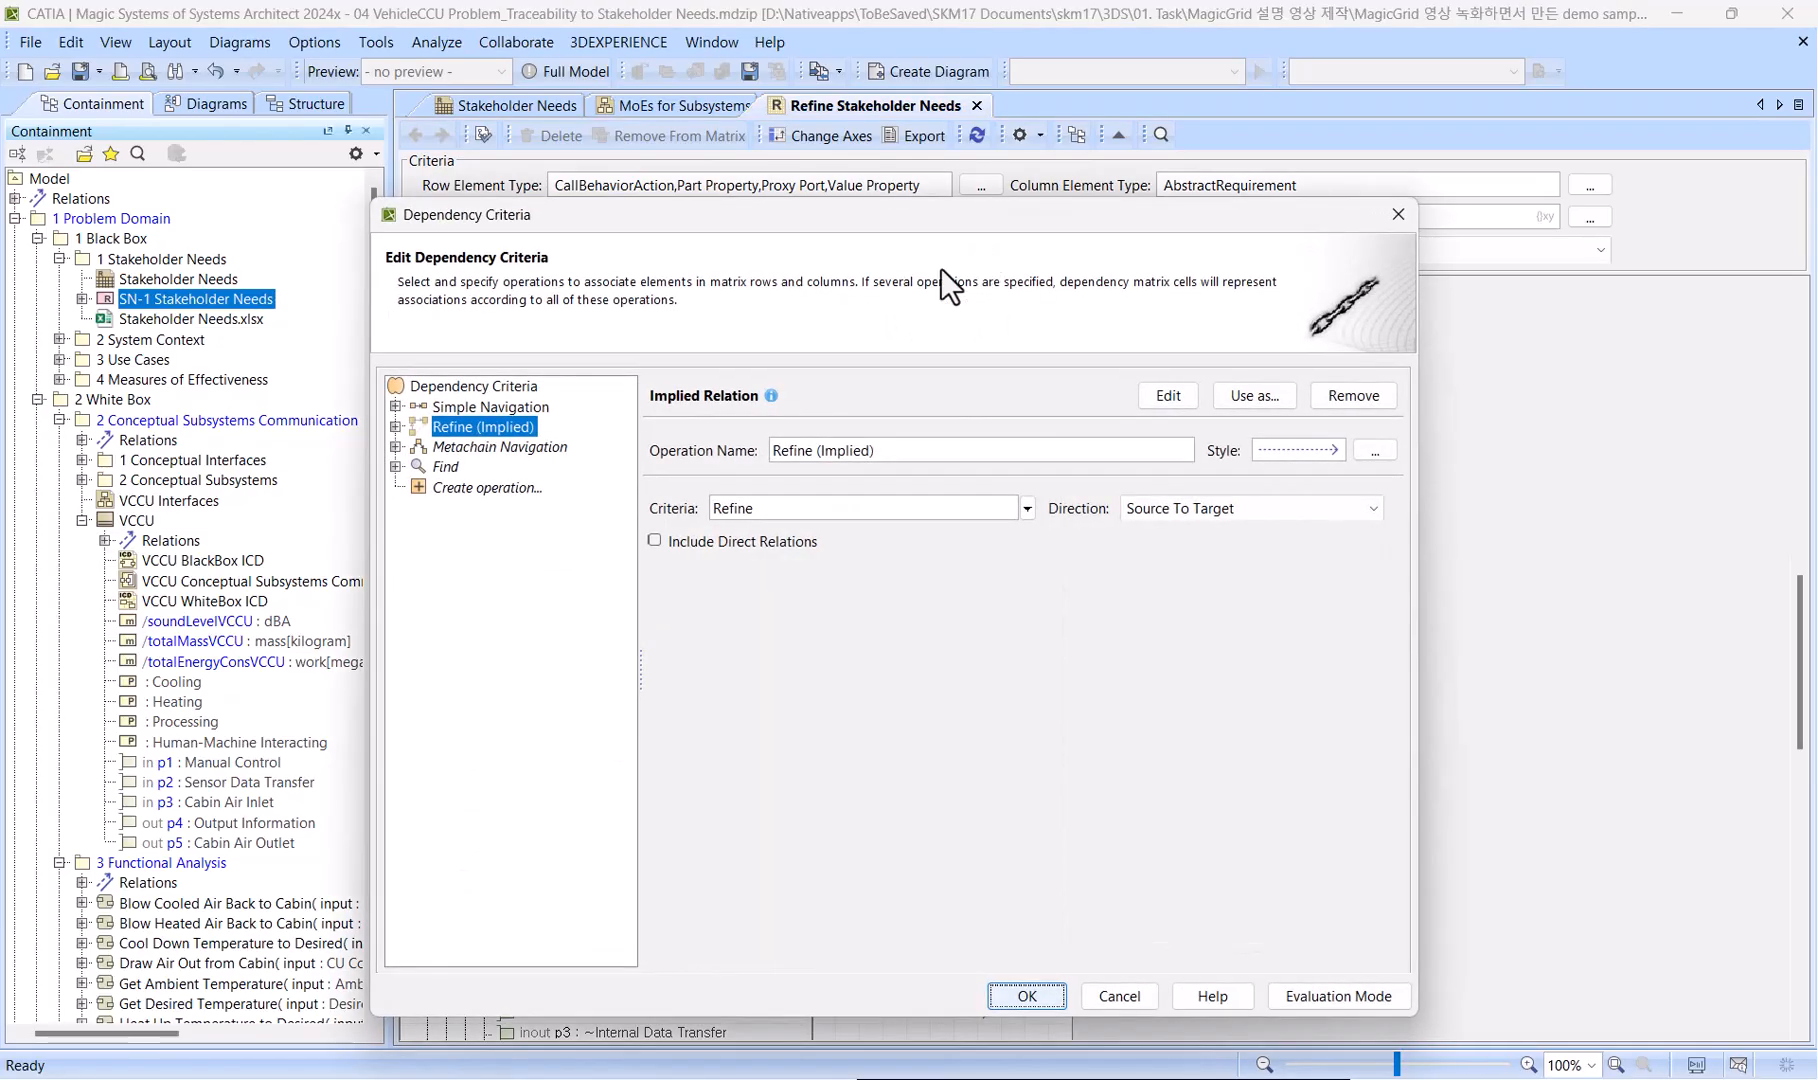
pyautogui.click(394, 427)
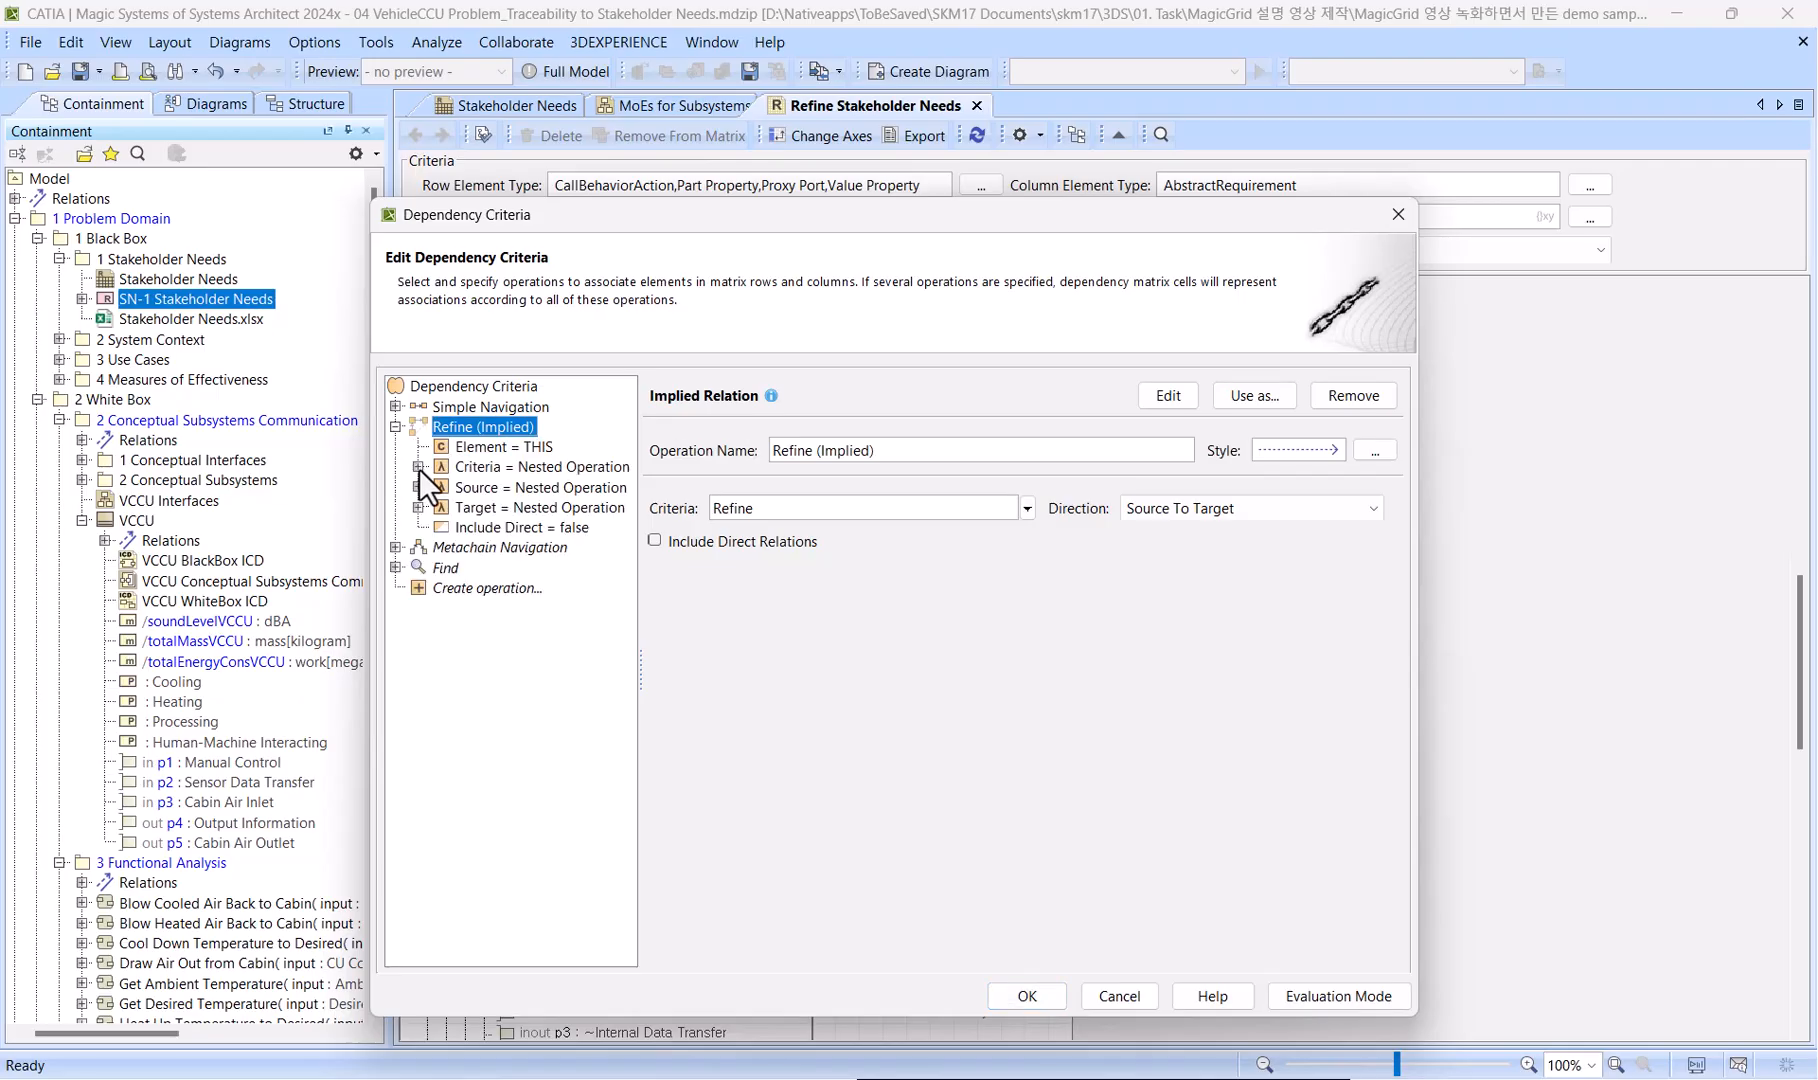
pyautogui.click(418, 467)
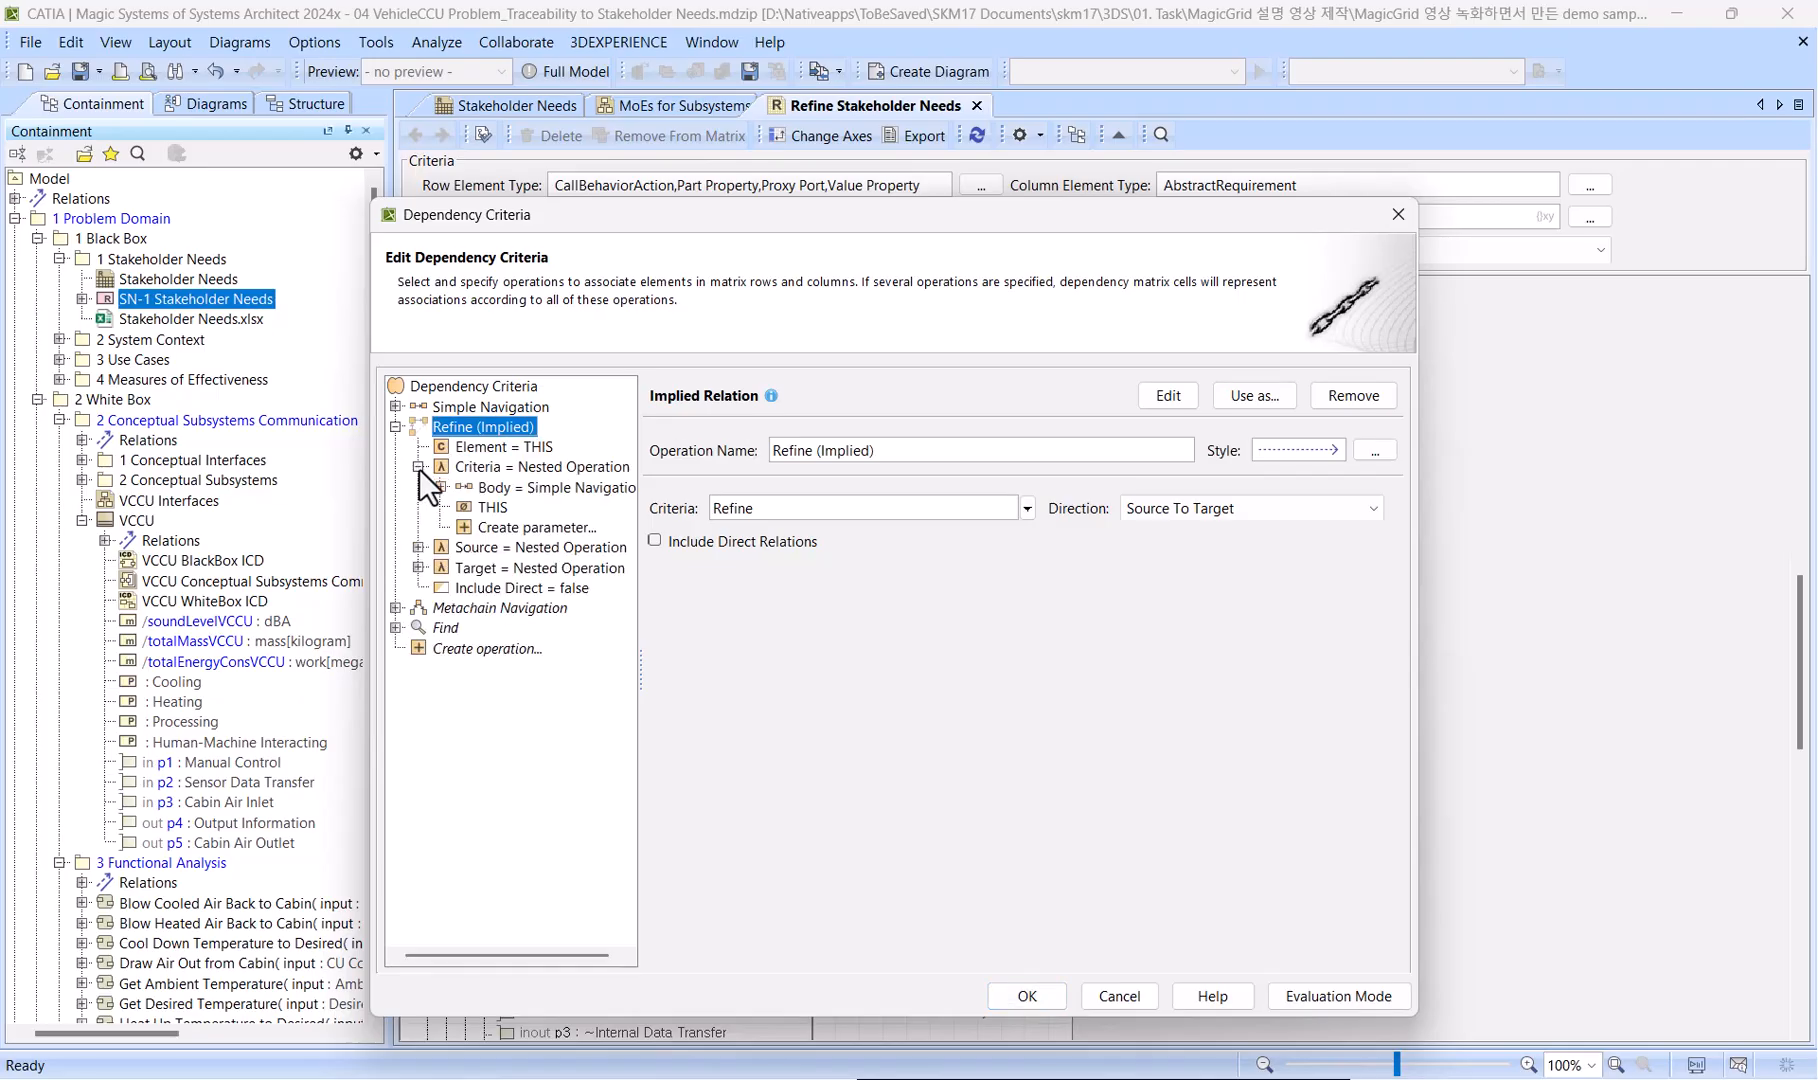
pyautogui.click(471, 487)
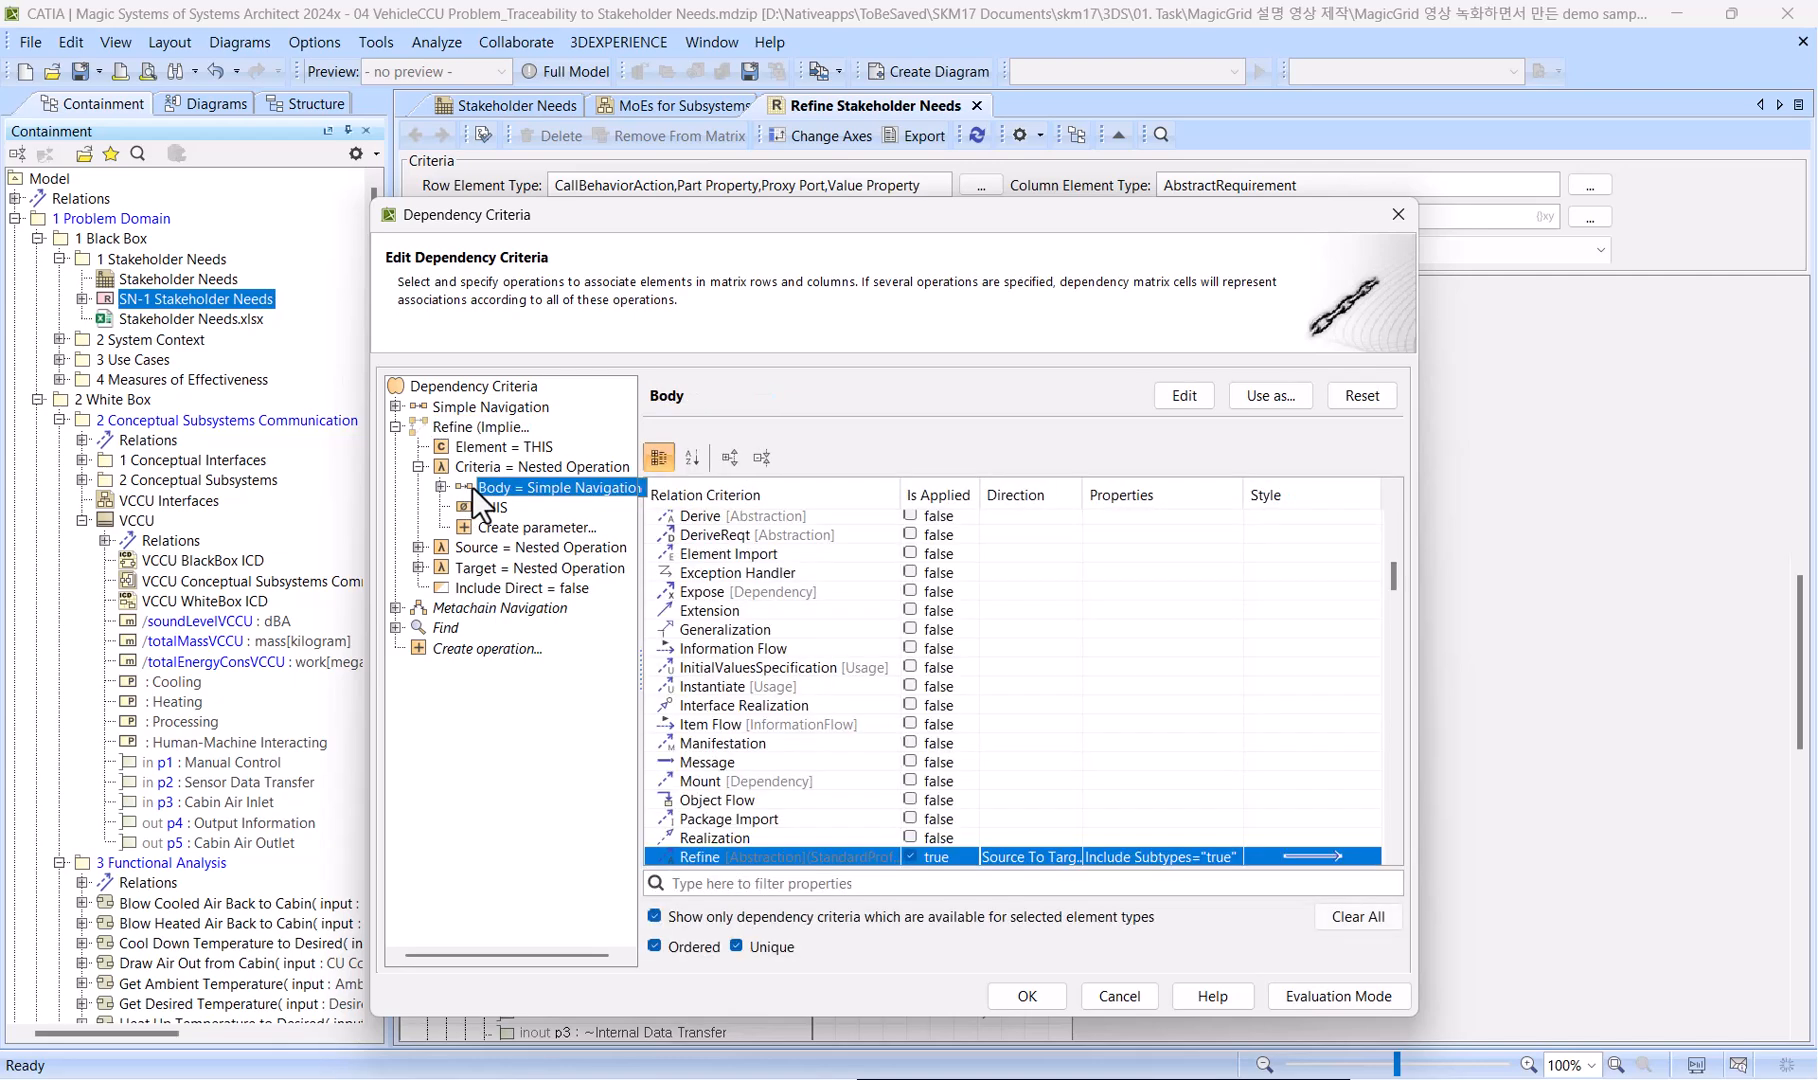
pyautogui.click(418, 548)
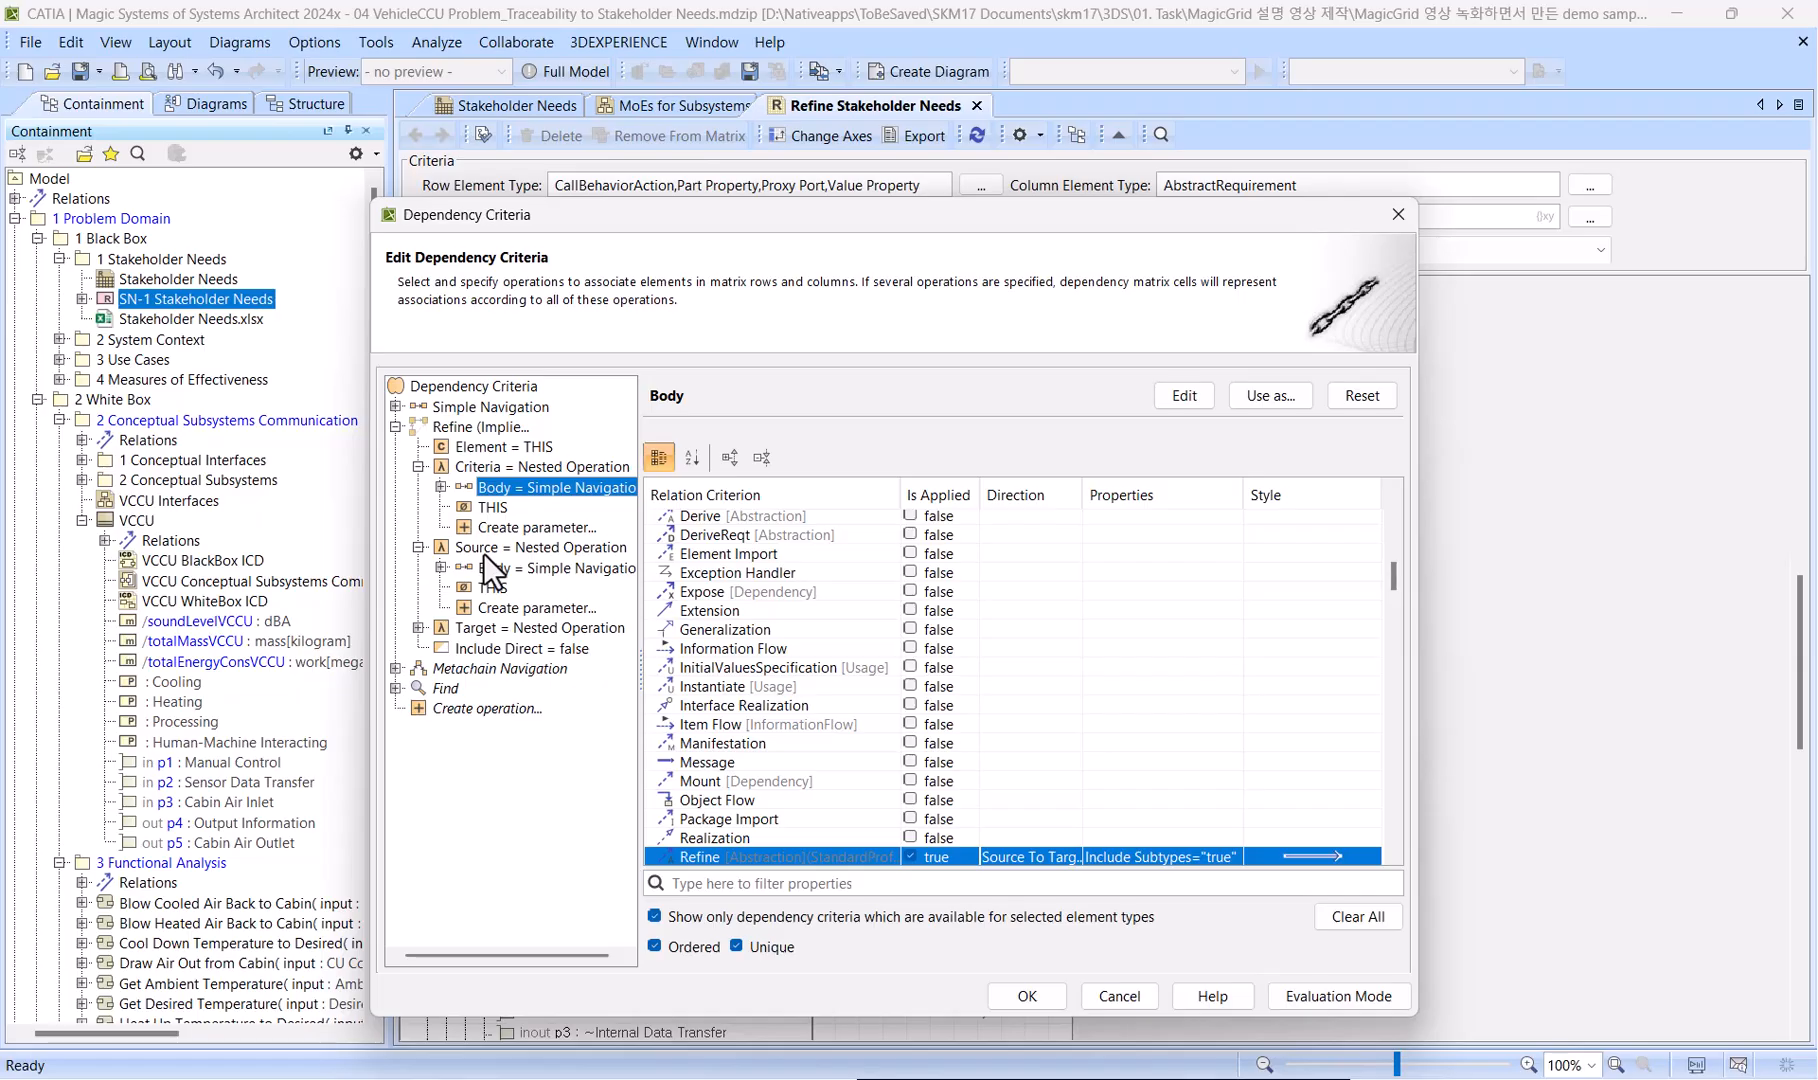
pyautogui.click(440, 568)
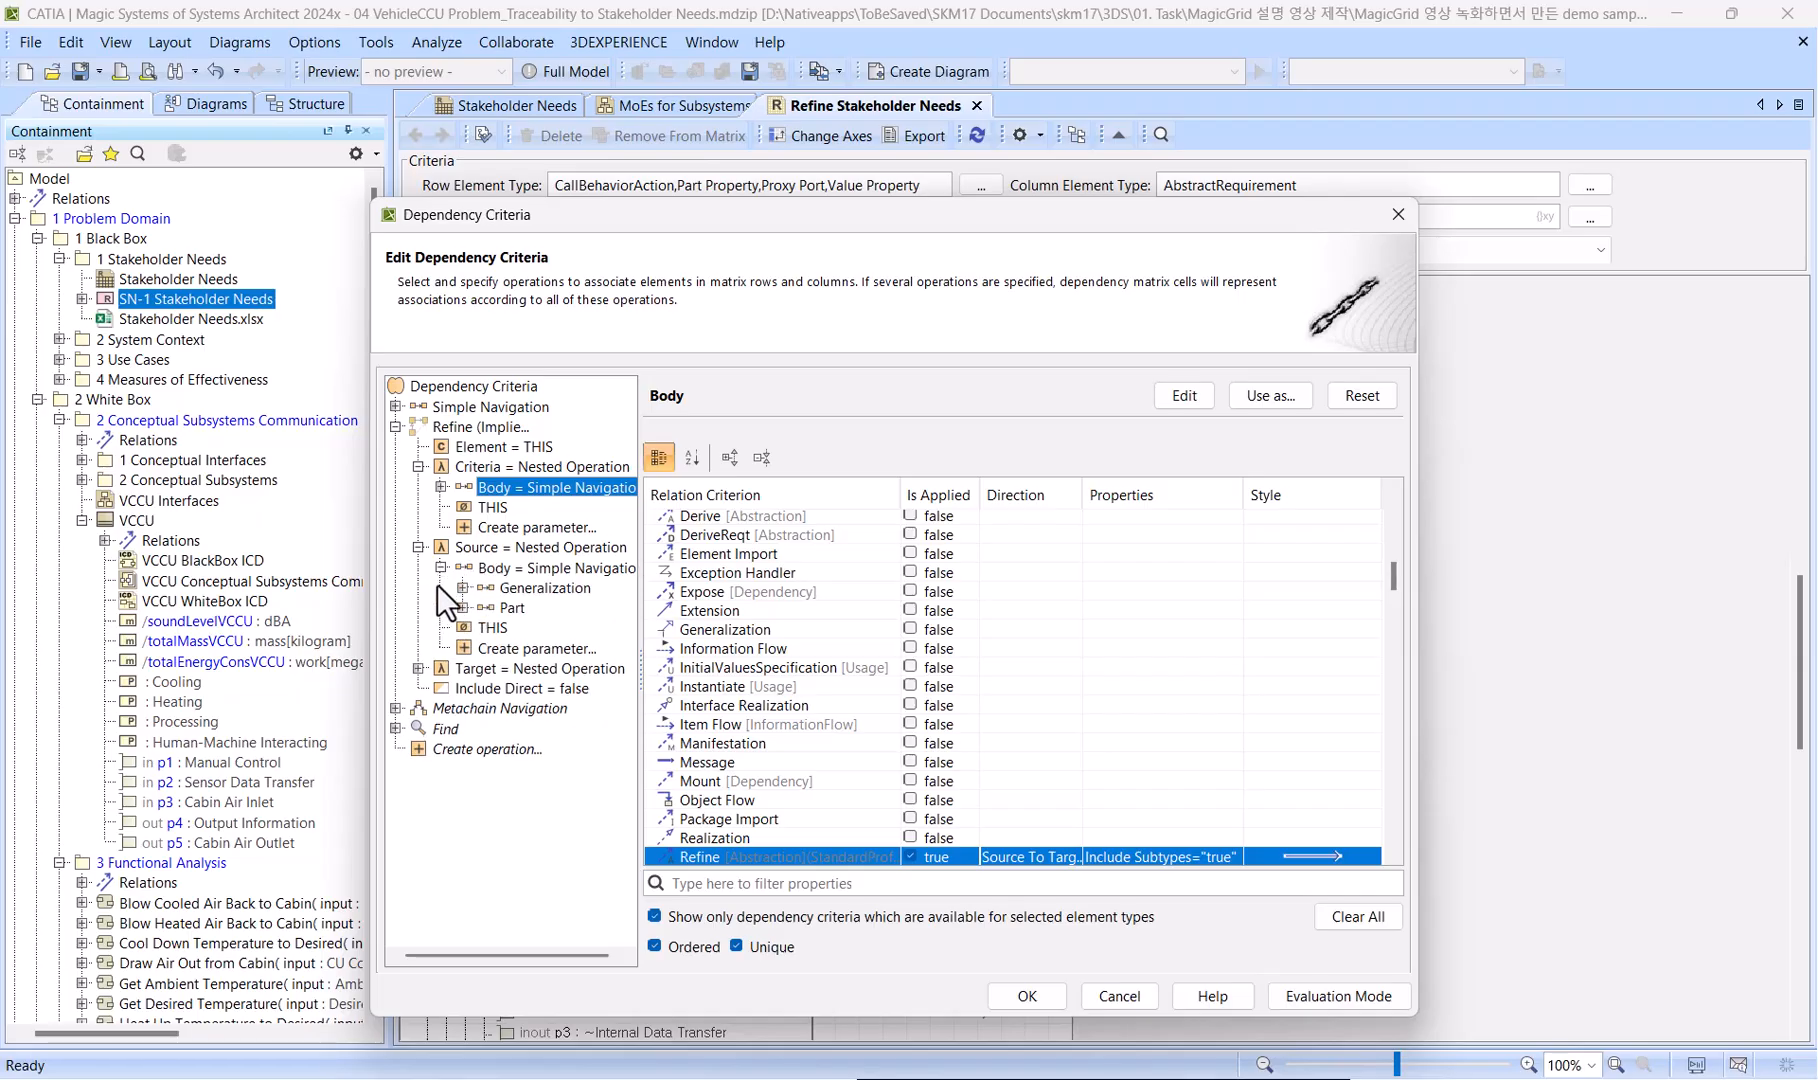
pyautogui.click(418, 669)
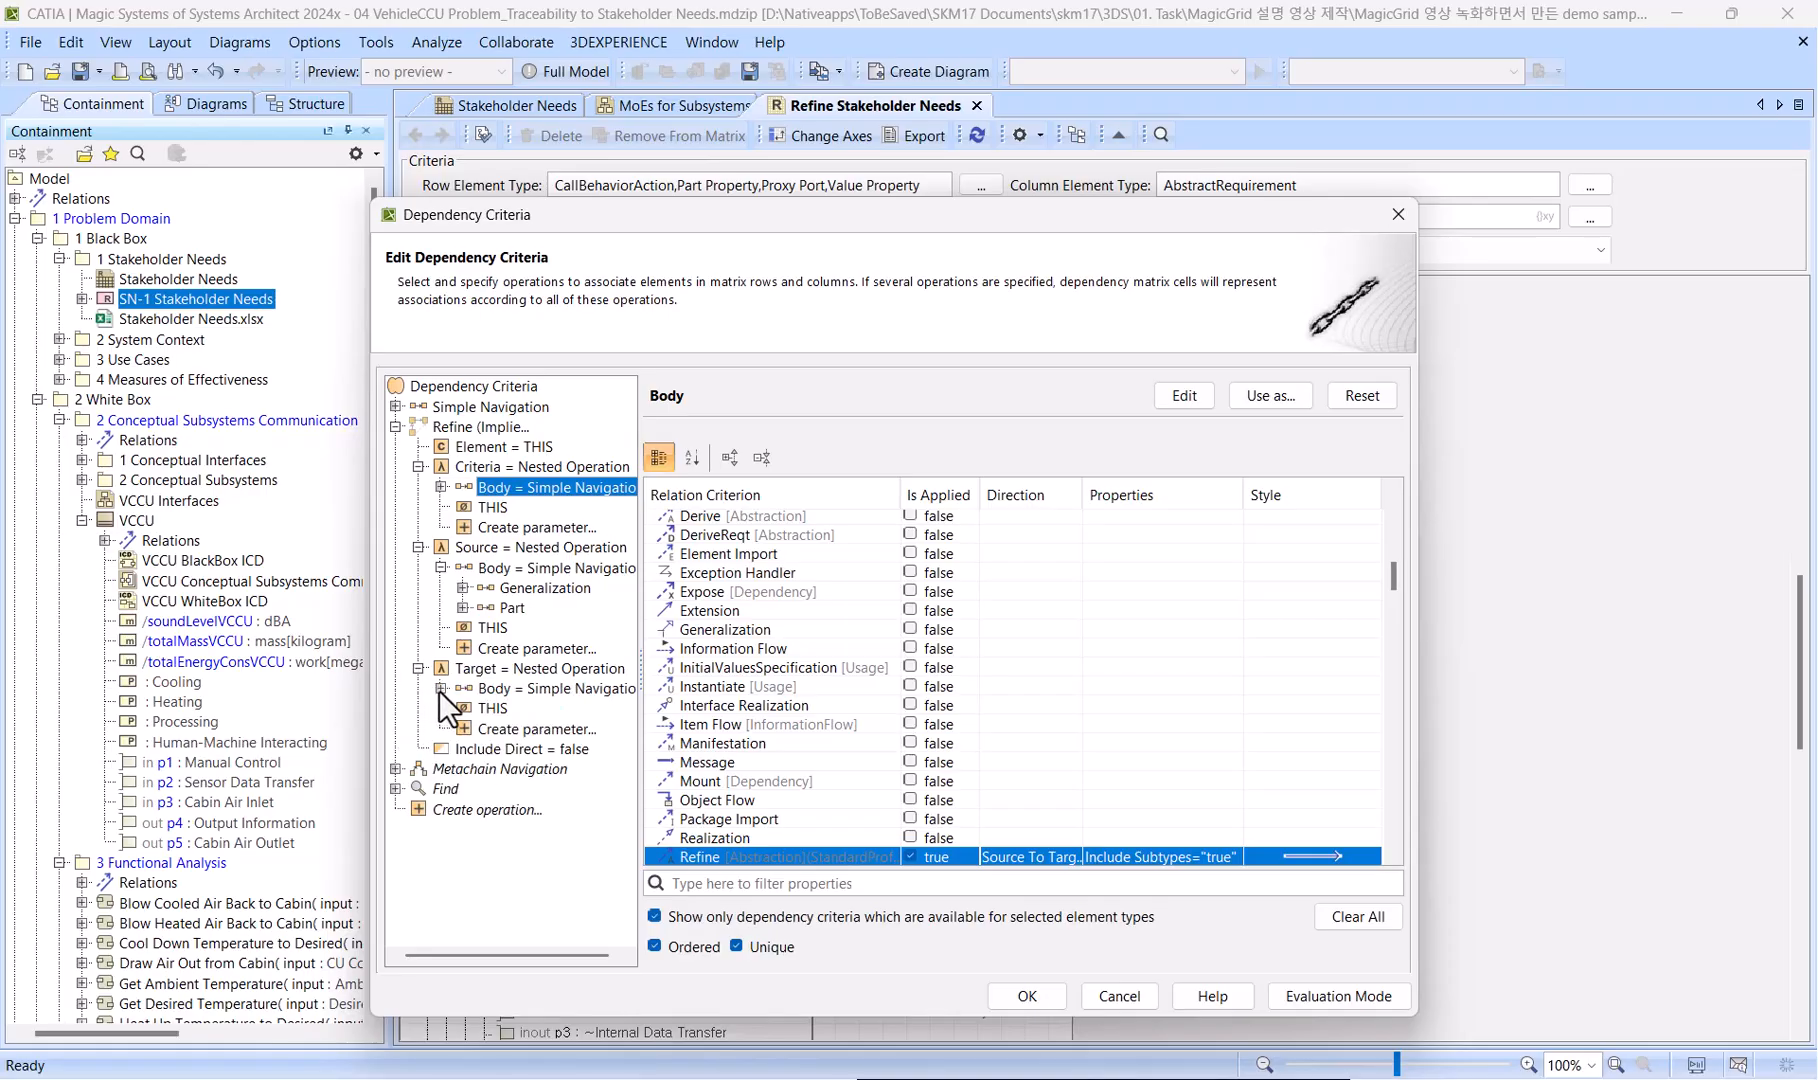
pyautogui.click(440, 688)
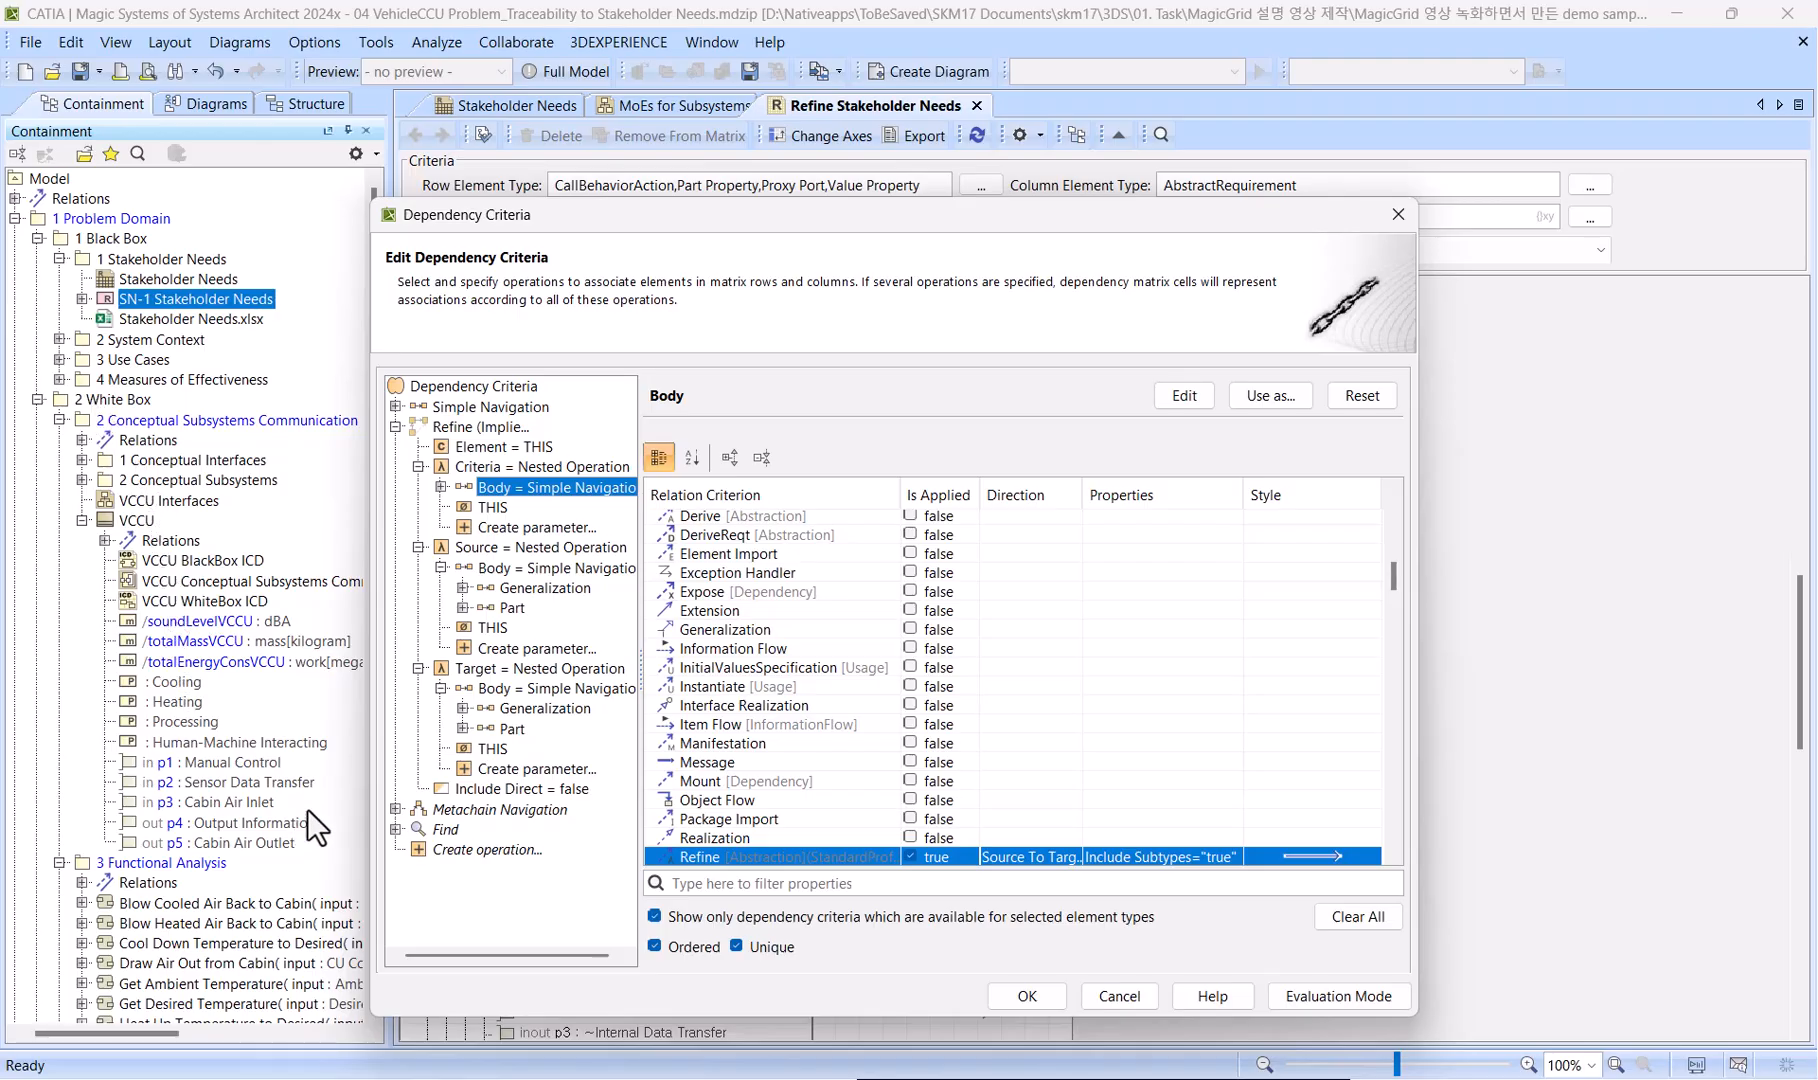
# Apply Owned Element with direction Target To Source in the Target body of Refine (Implied), and refresh the matrix.
pyautogui.doubleClick(503, 687)
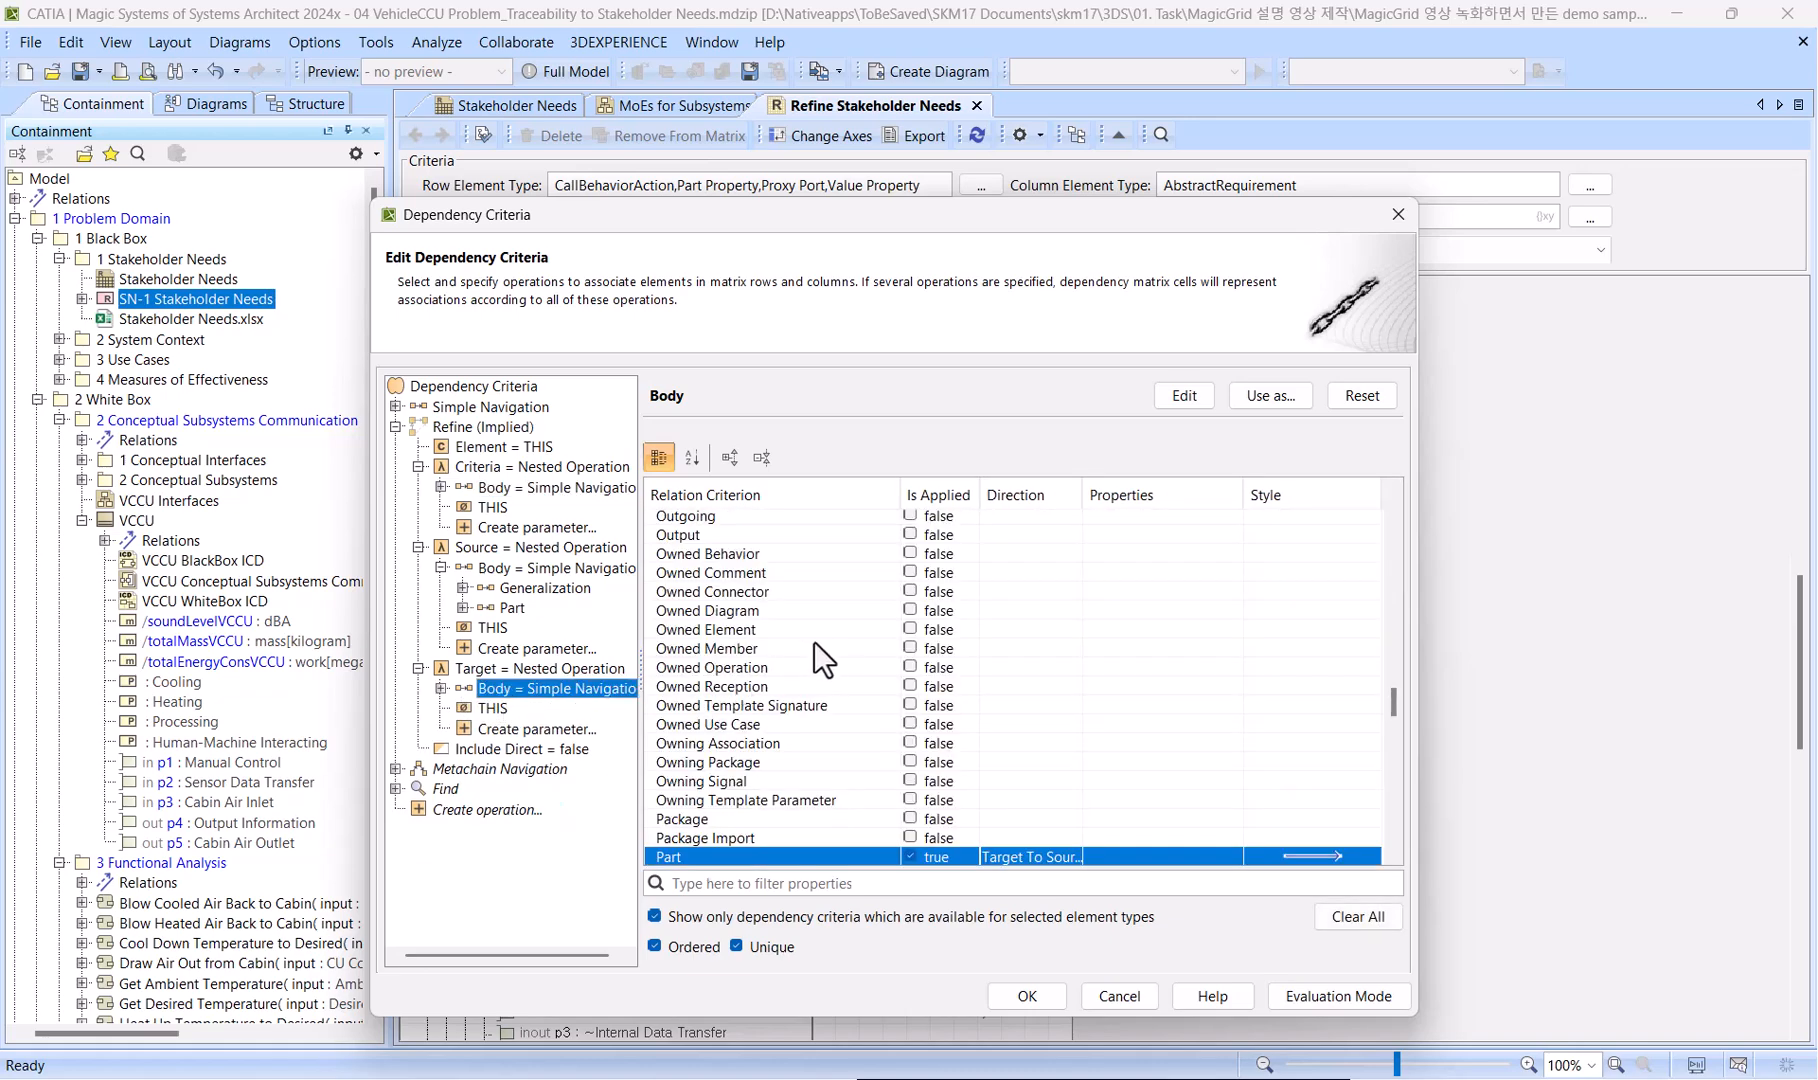
pyautogui.click(910, 628)
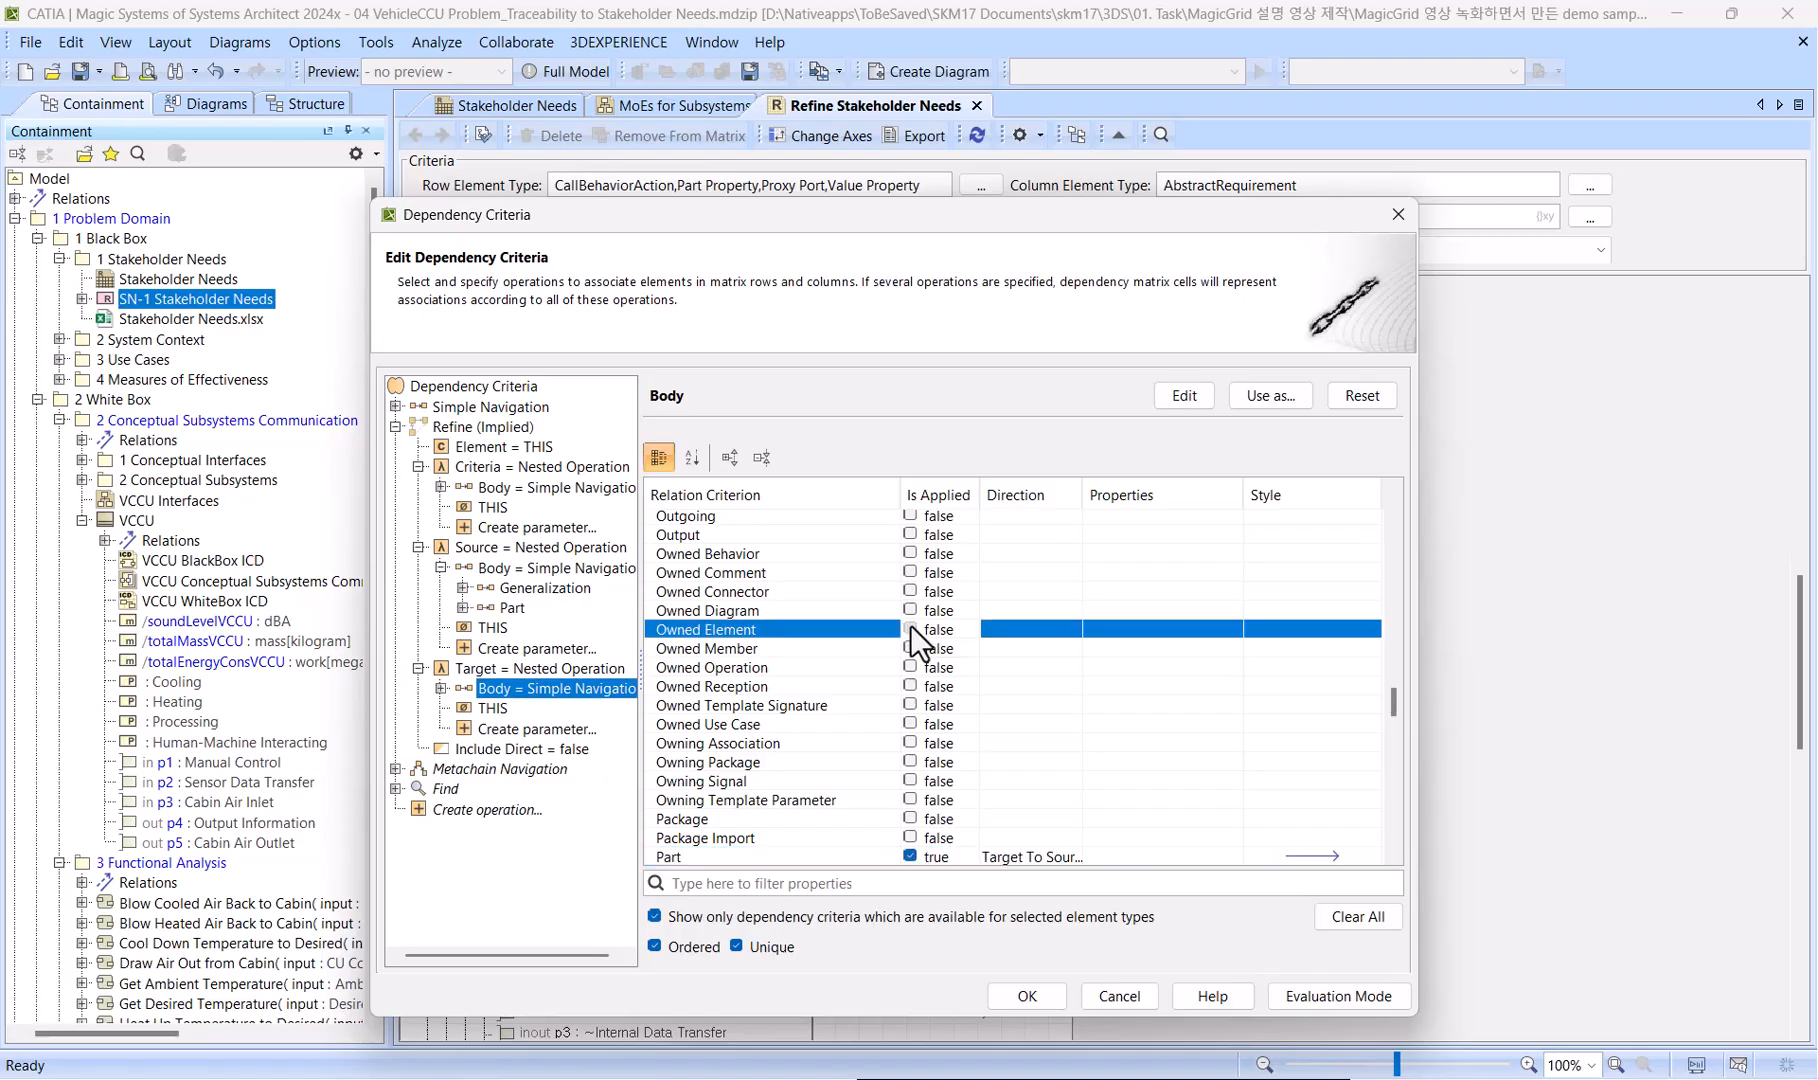
pyautogui.click(1043, 632)
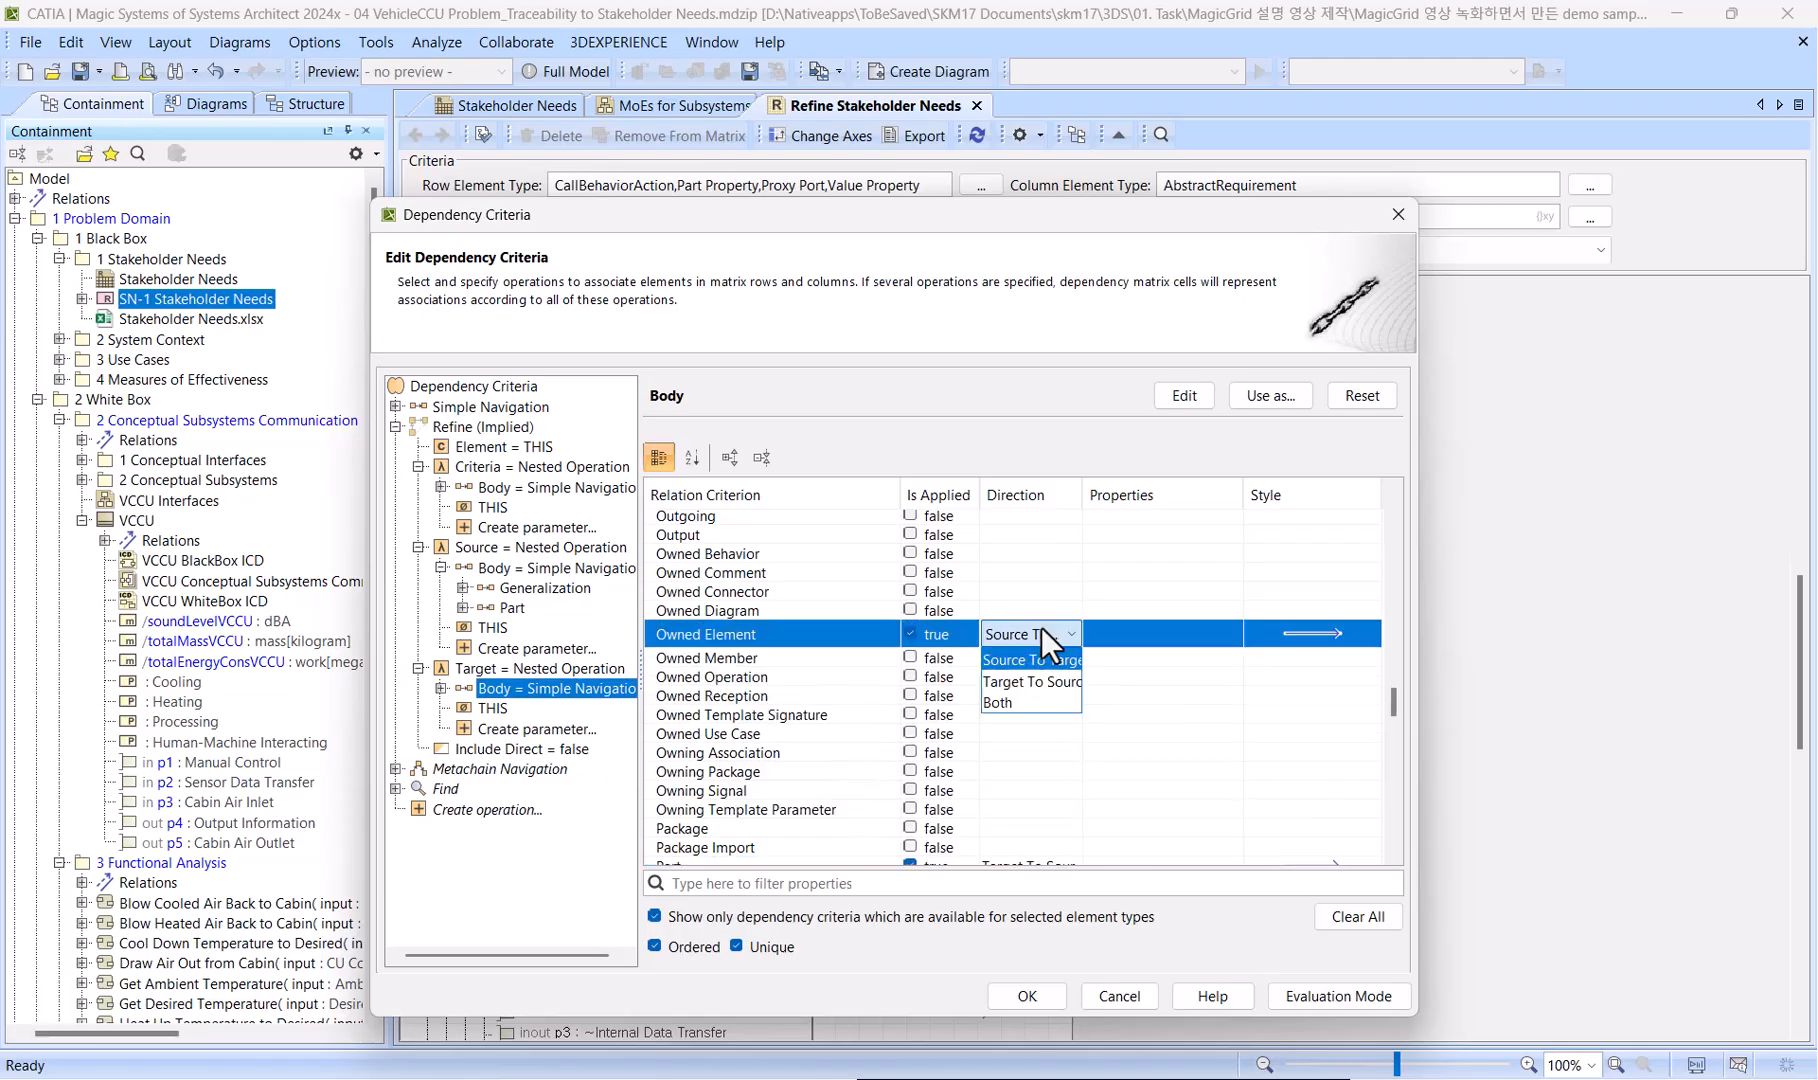
pyautogui.click(1020, 679)
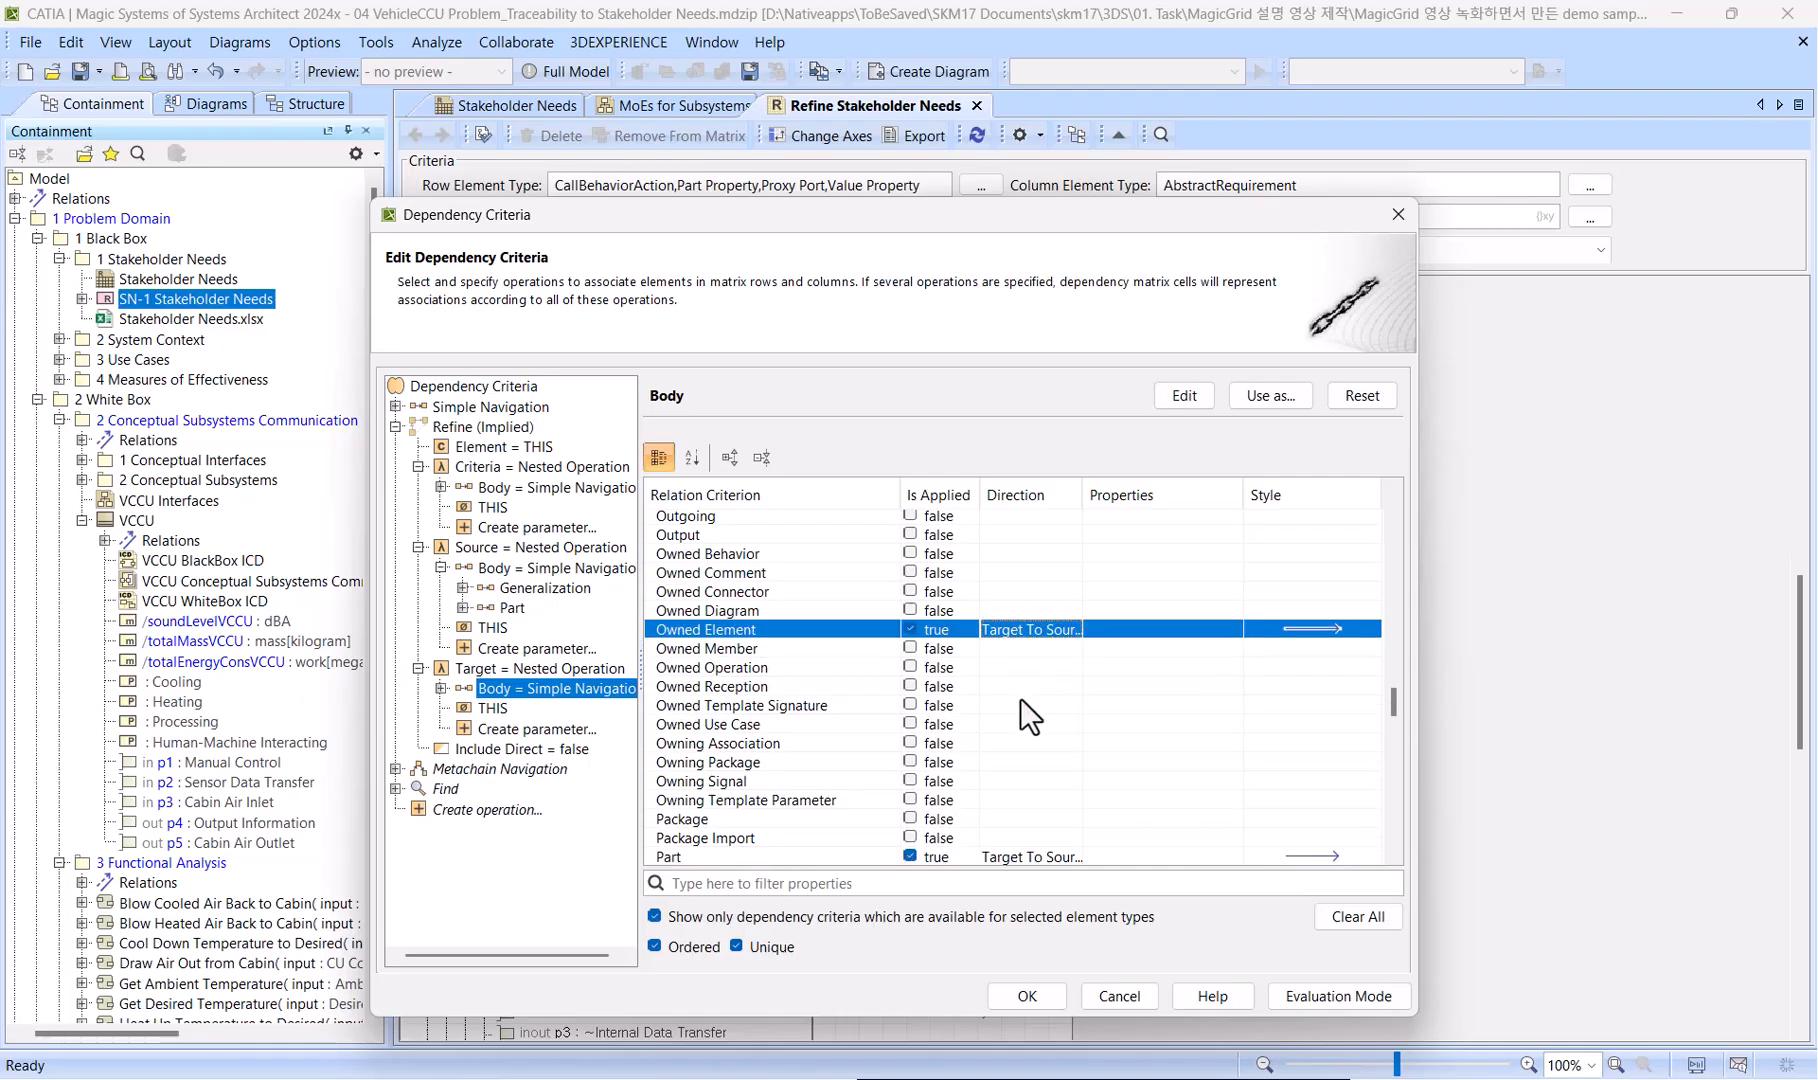
pyautogui.click(1016, 991)
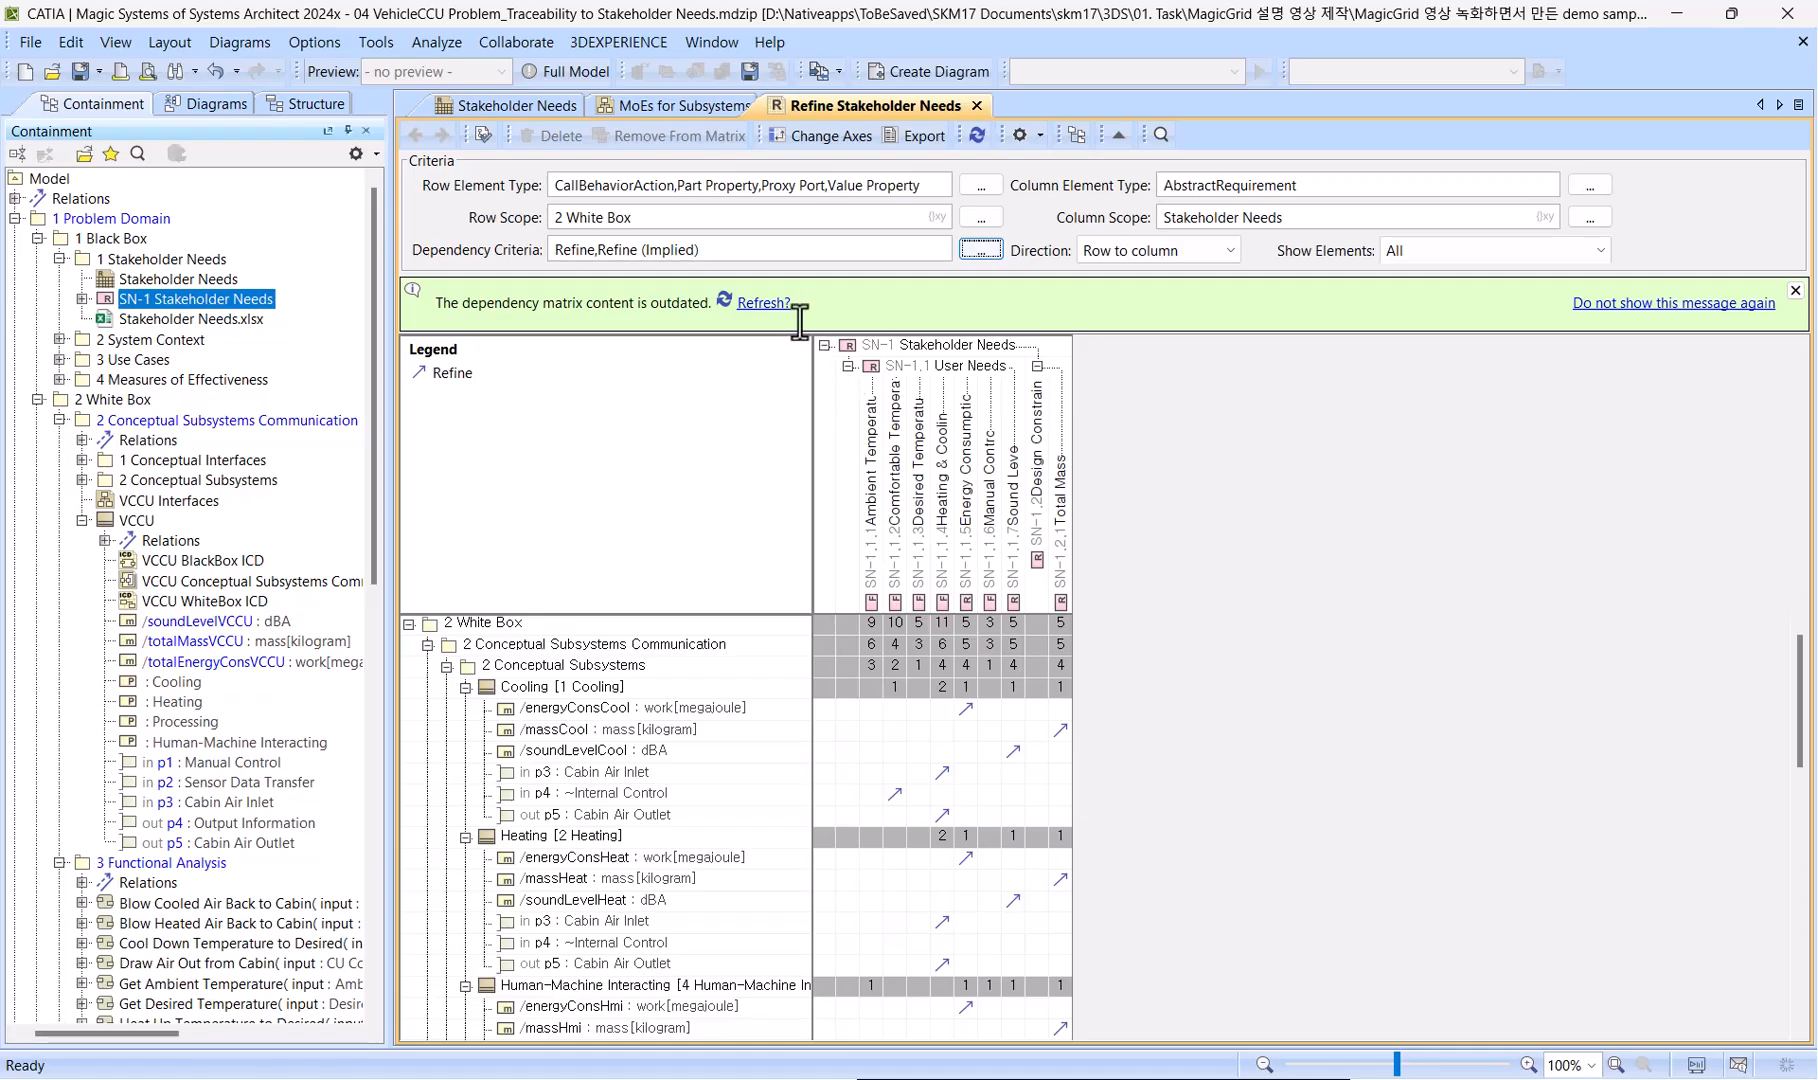
pyautogui.click(768, 303)
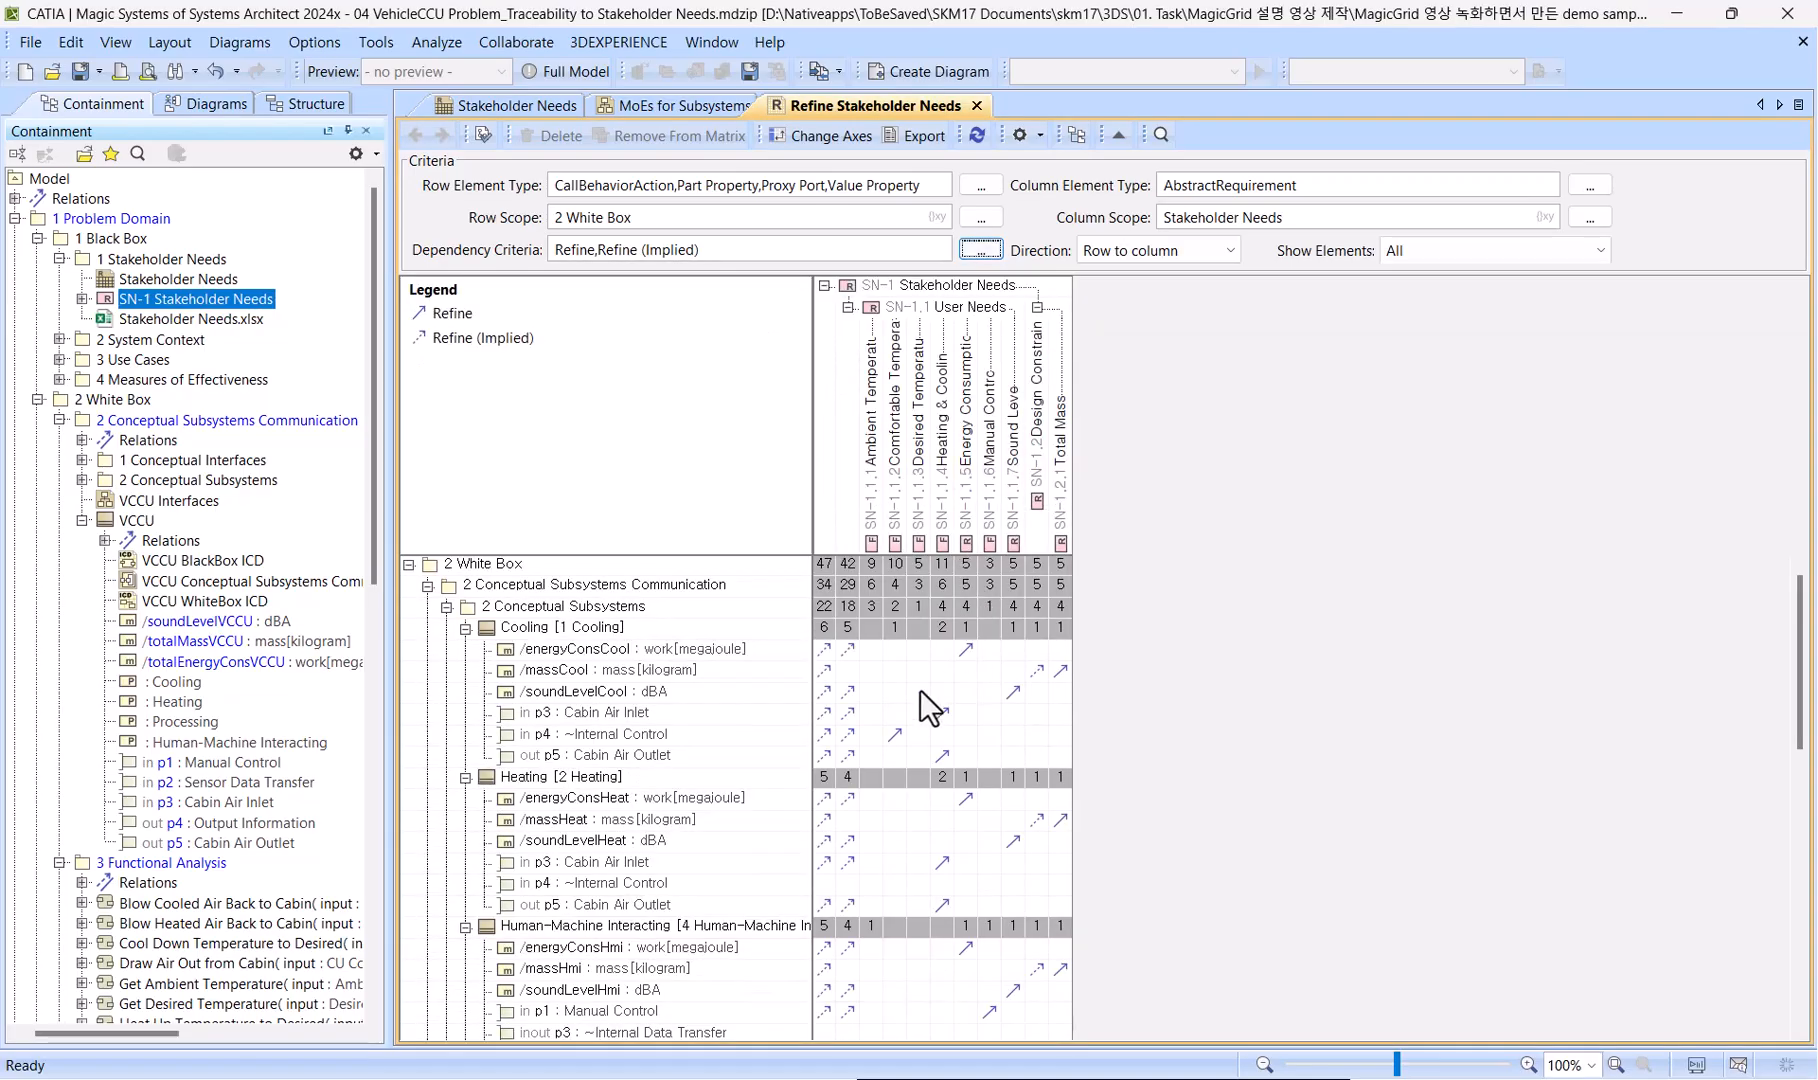
# Examine the implied Refine relations to the parent requirements across the subsystem, VCCU and functional analysis rows.
pyautogui.scroll(-2, 919, 690)
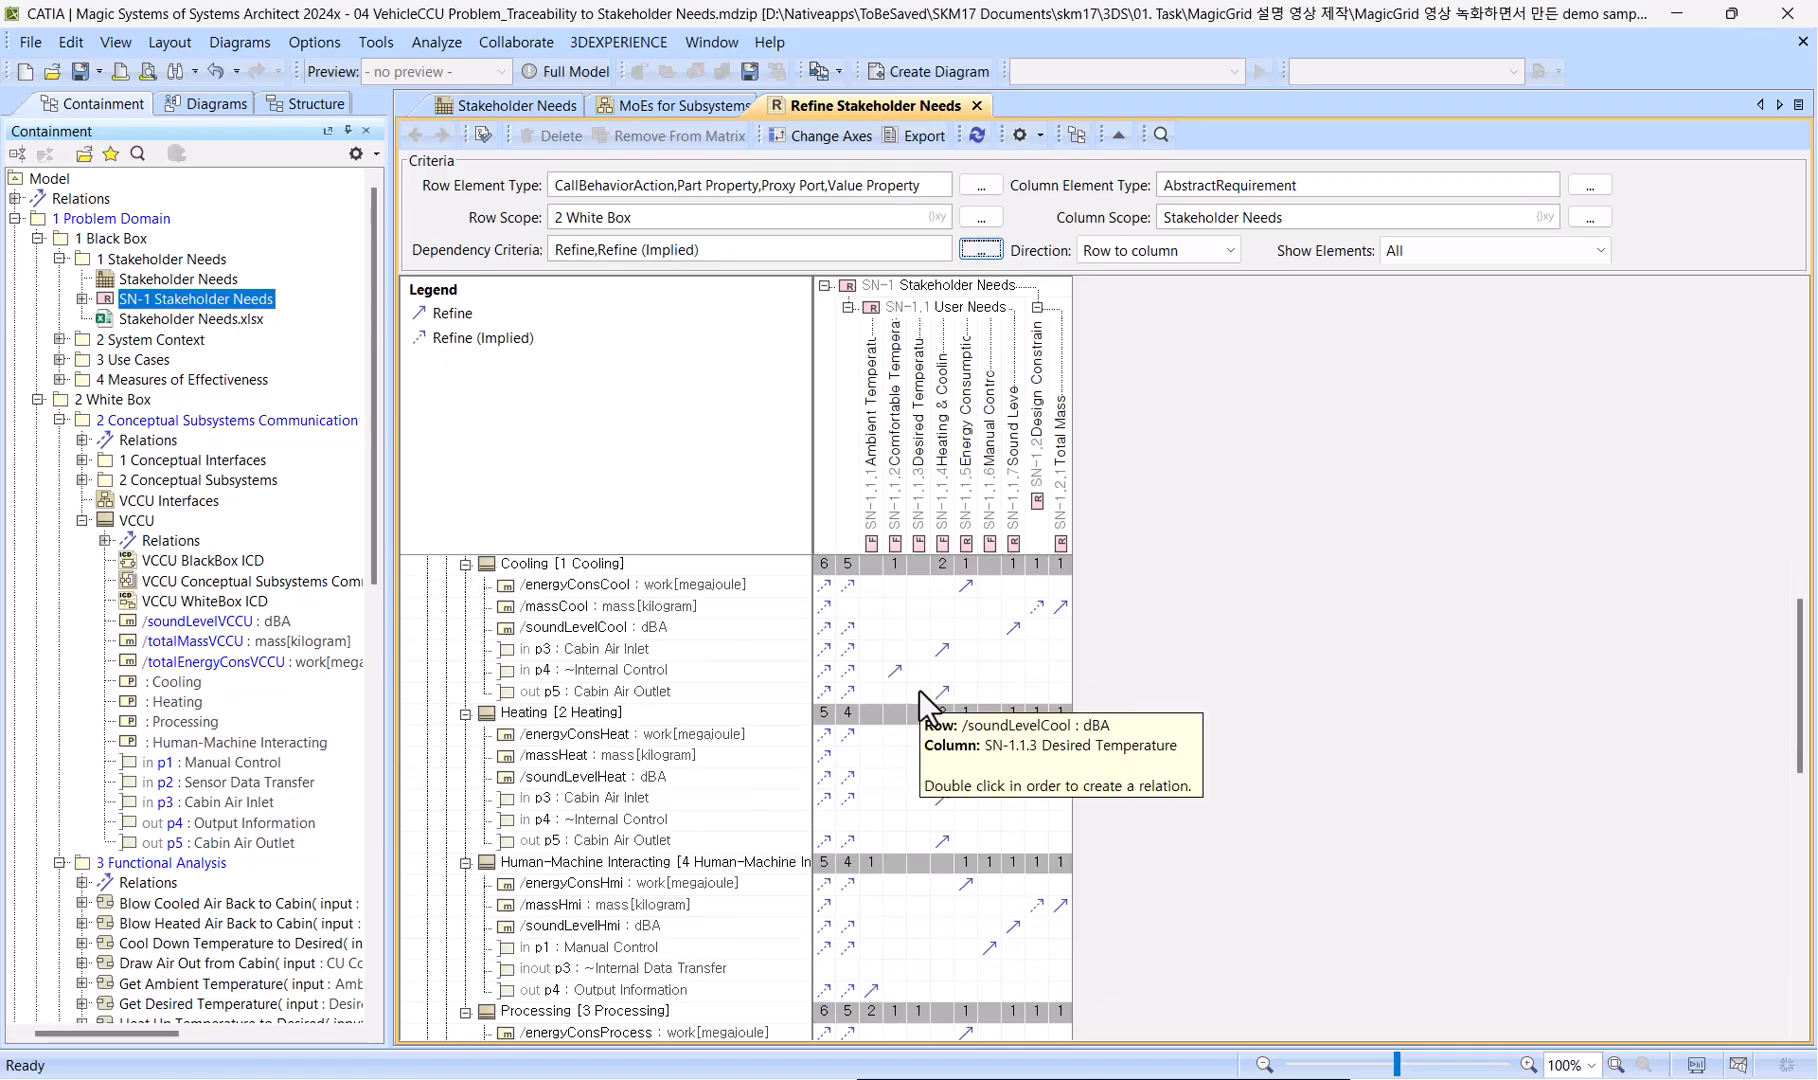
pyautogui.scroll(-3, 919, 690)
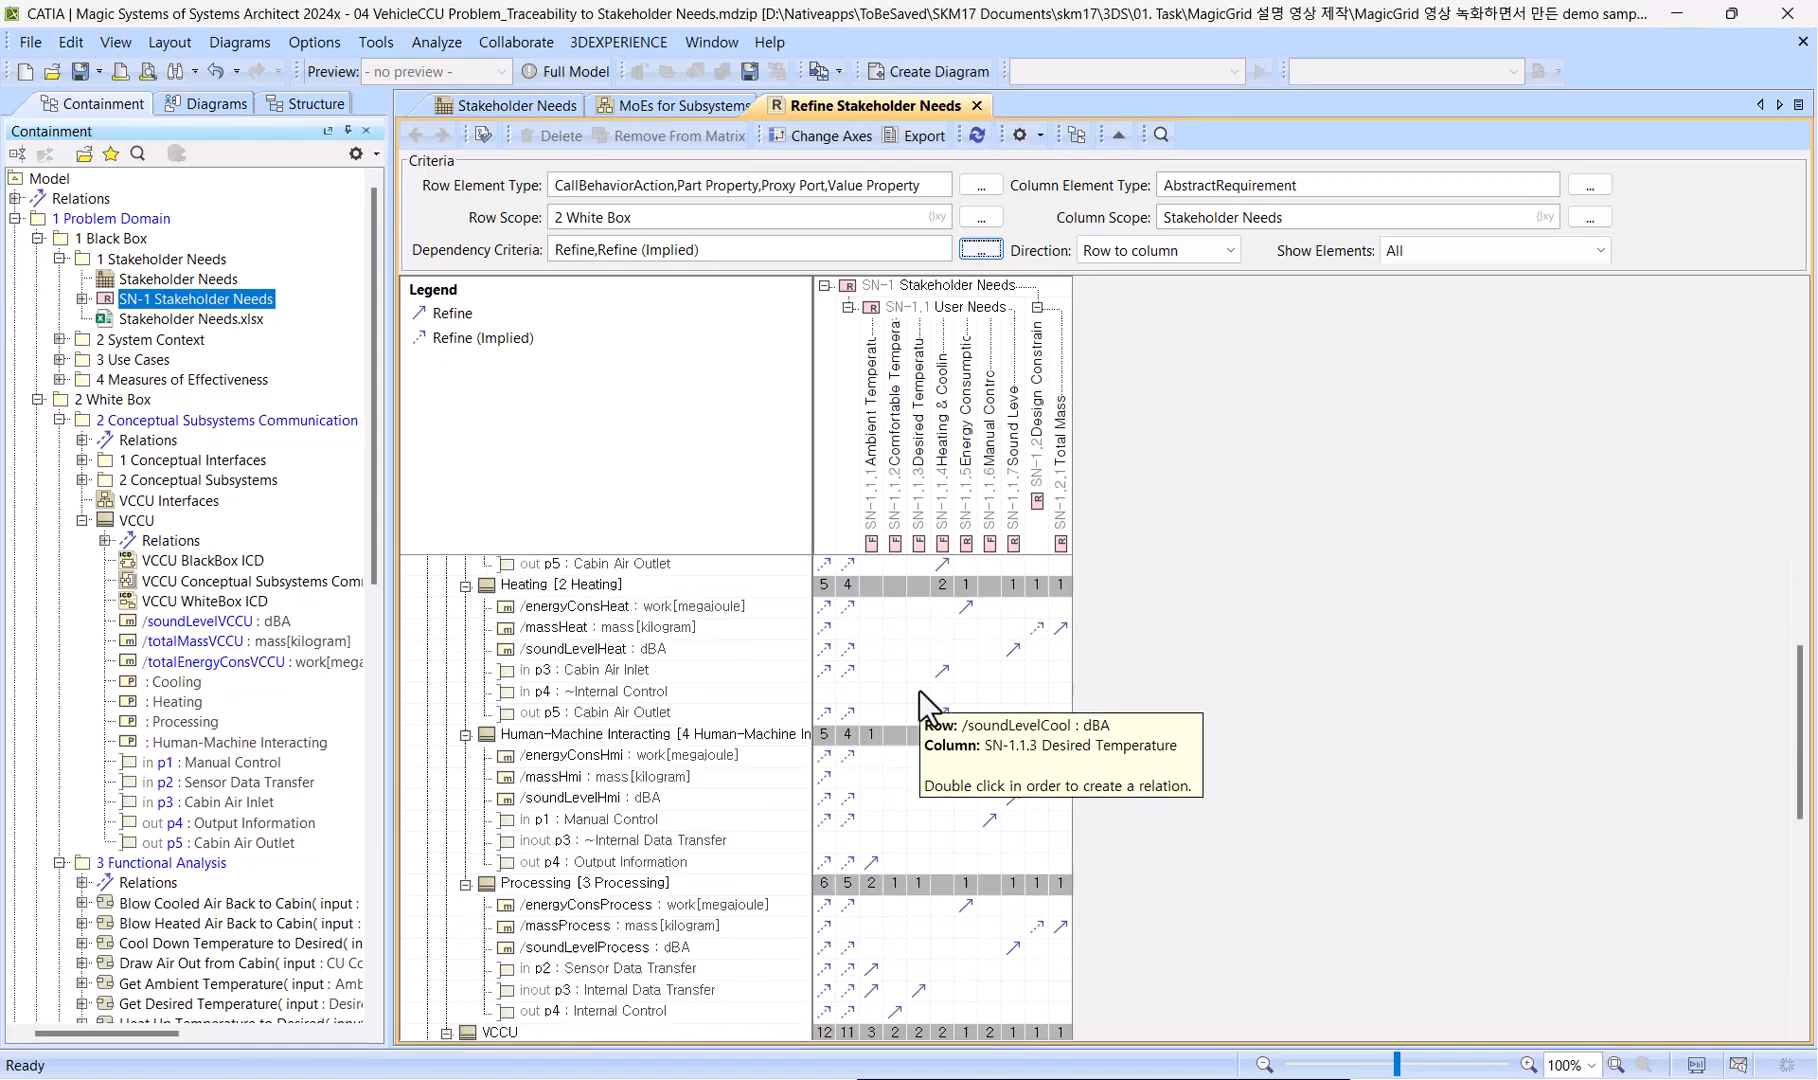
pyautogui.scroll(-3, 919, 690)
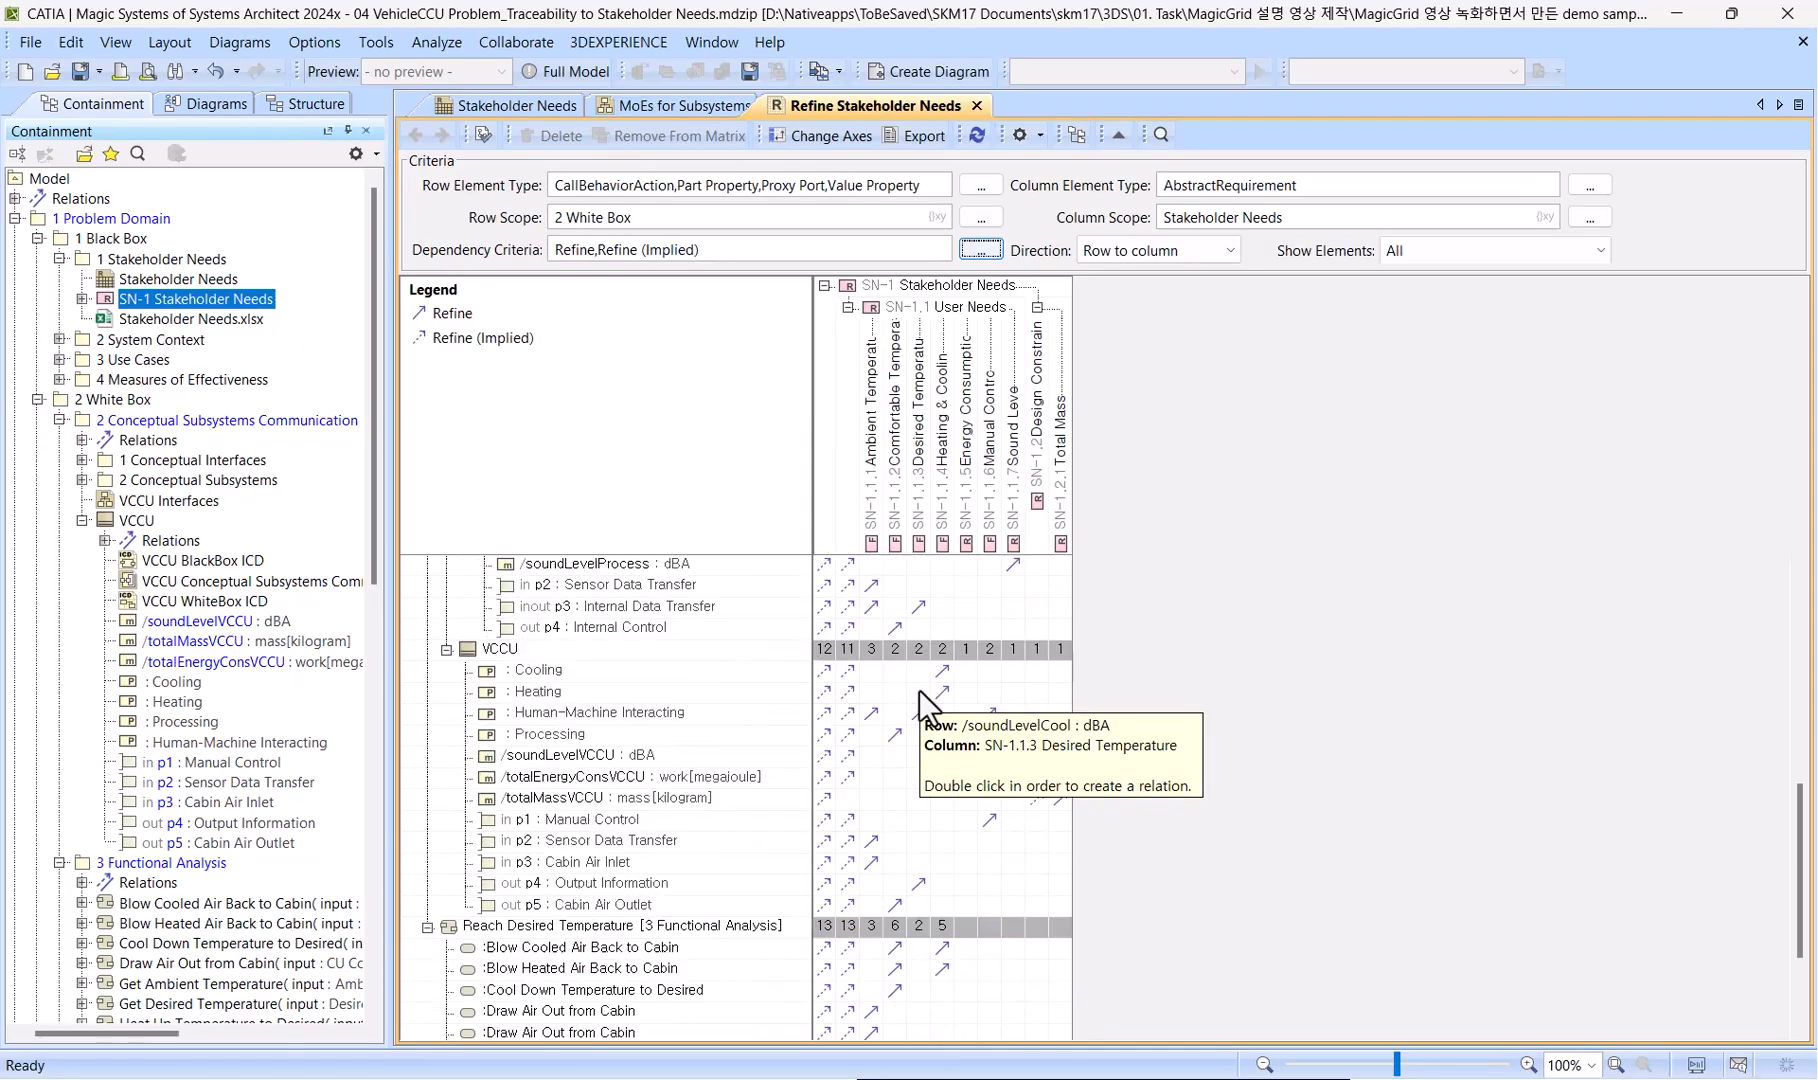
pyautogui.scroll(-4, 919, 690)
pyautogui.scroll(6, 895, 677)
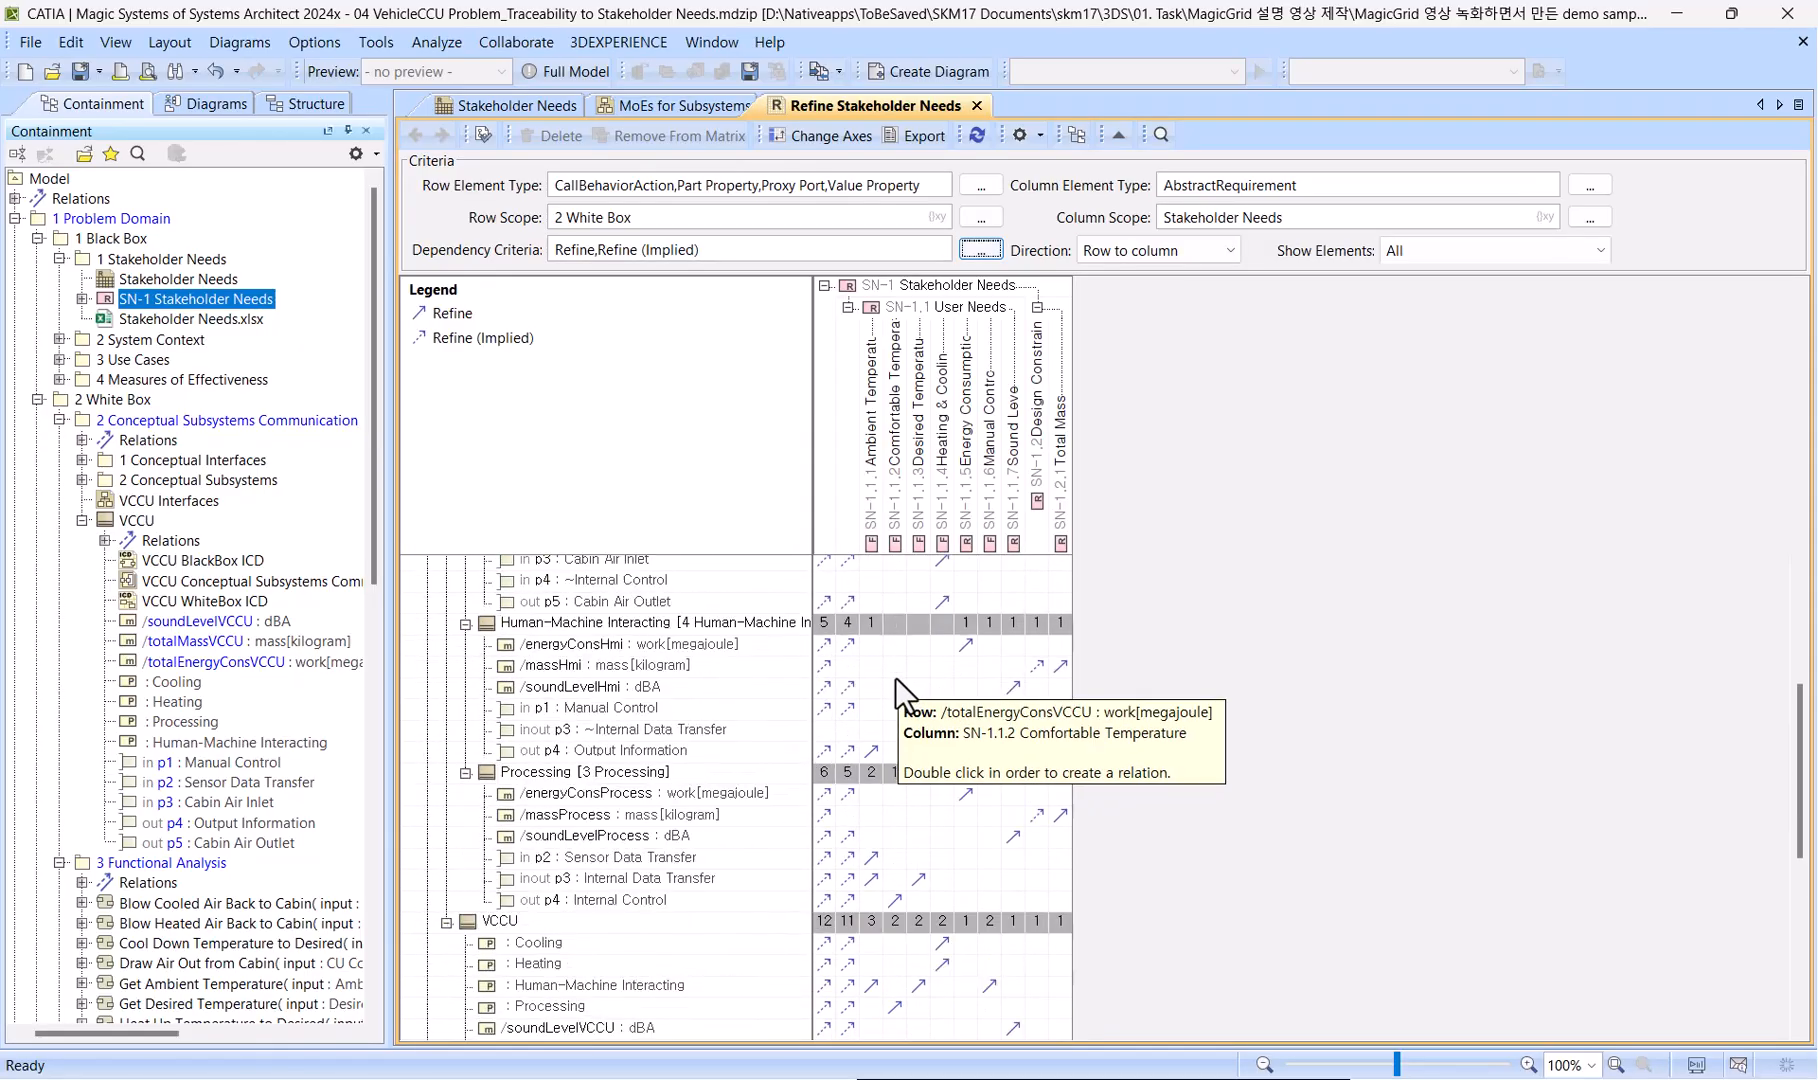
pyautogui.scroll(4, 895, 677)
pyautogui.scroll(1, 895, 677)
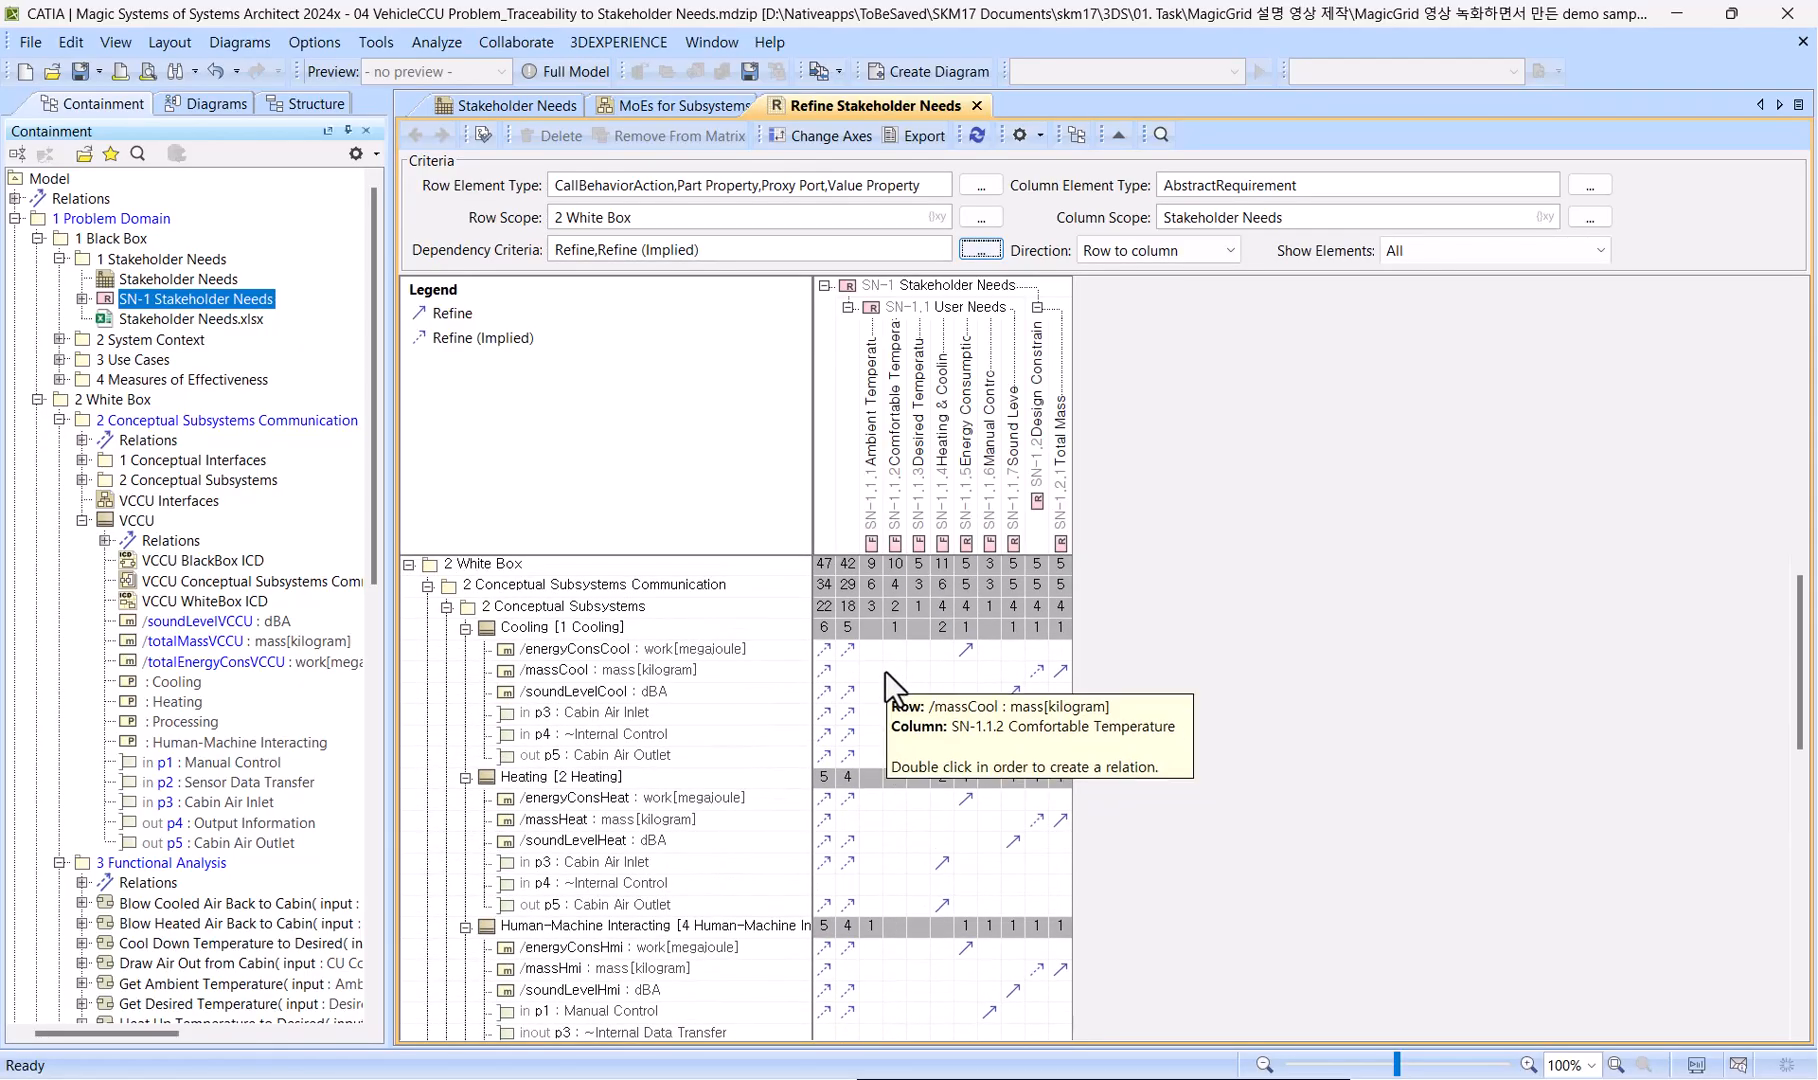